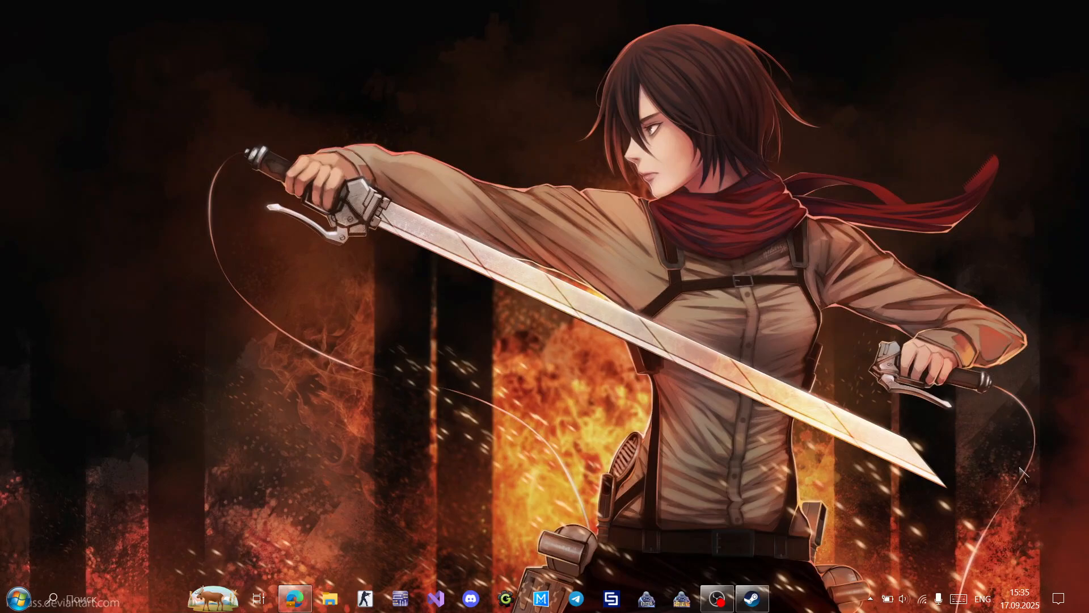
Step: Bring up the THE SCOURING DEV TOOLS Google Drive folder in a maximized browser window and highlight its web address
left_click(295, 598)
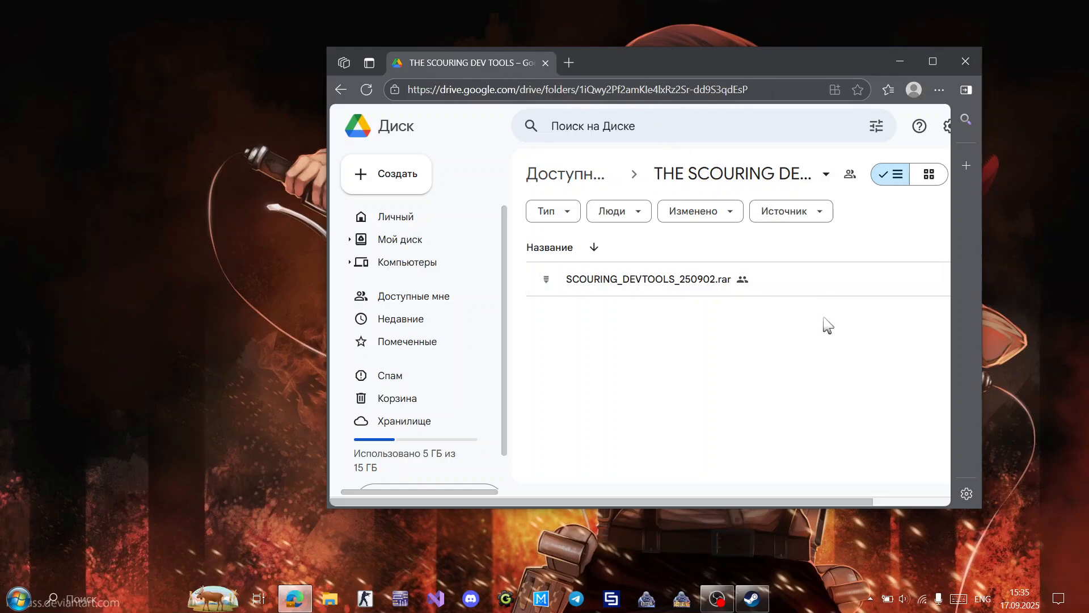
left_click(932, 62)
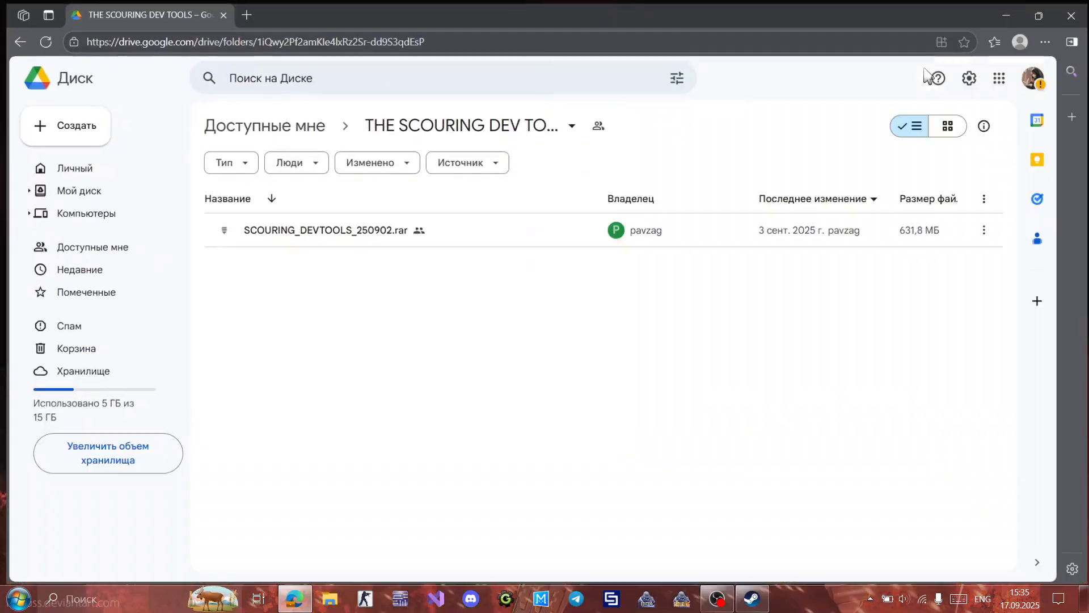
left_click_drag(495, 38, 1, 41)
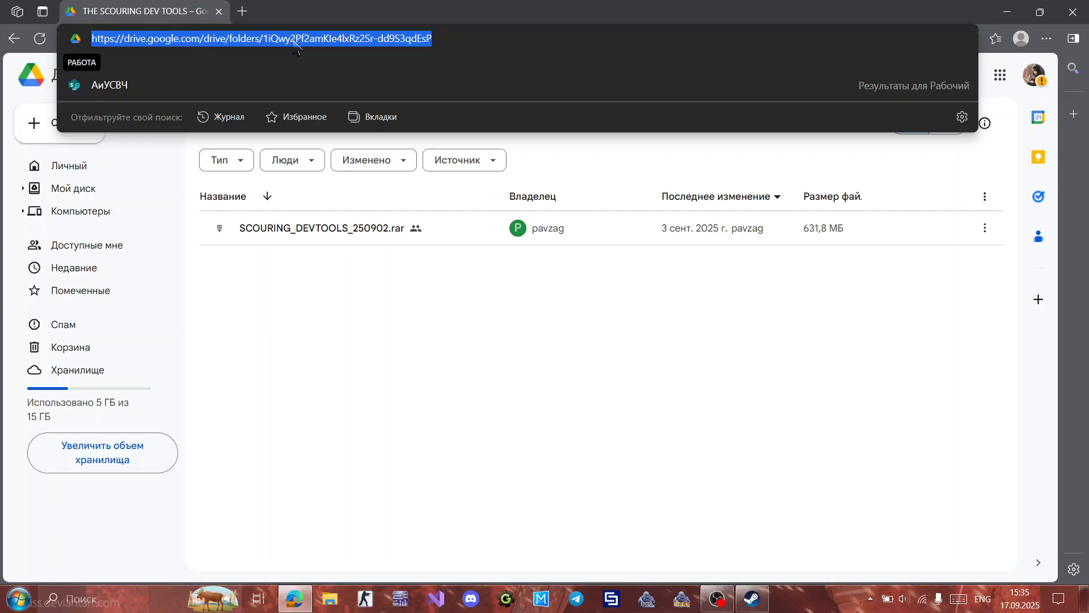
left_click(390, 321)
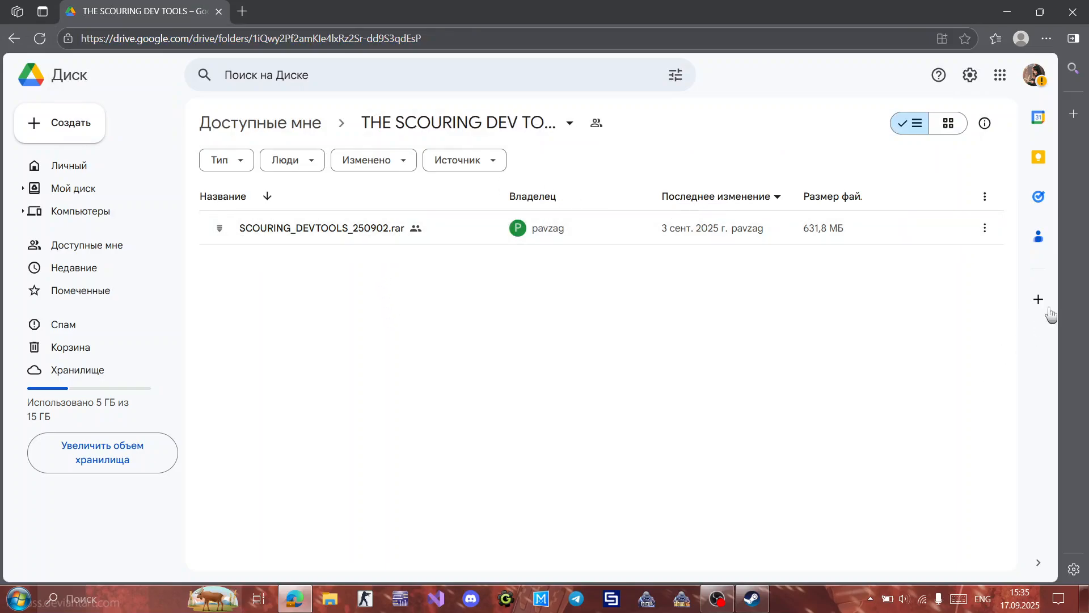
left_click(1046, 38)
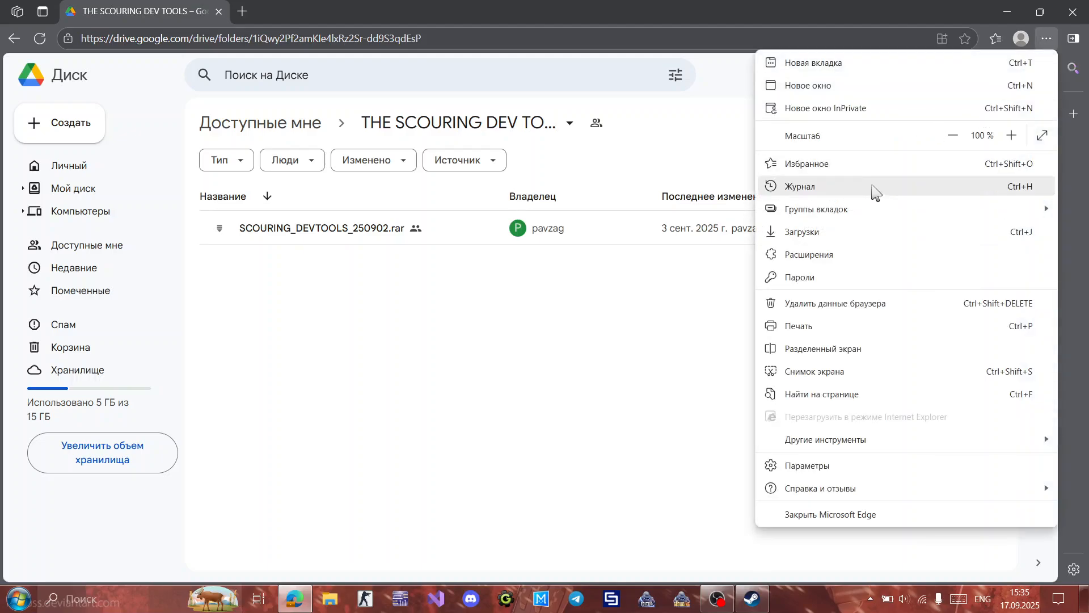
left_click(658, 275)
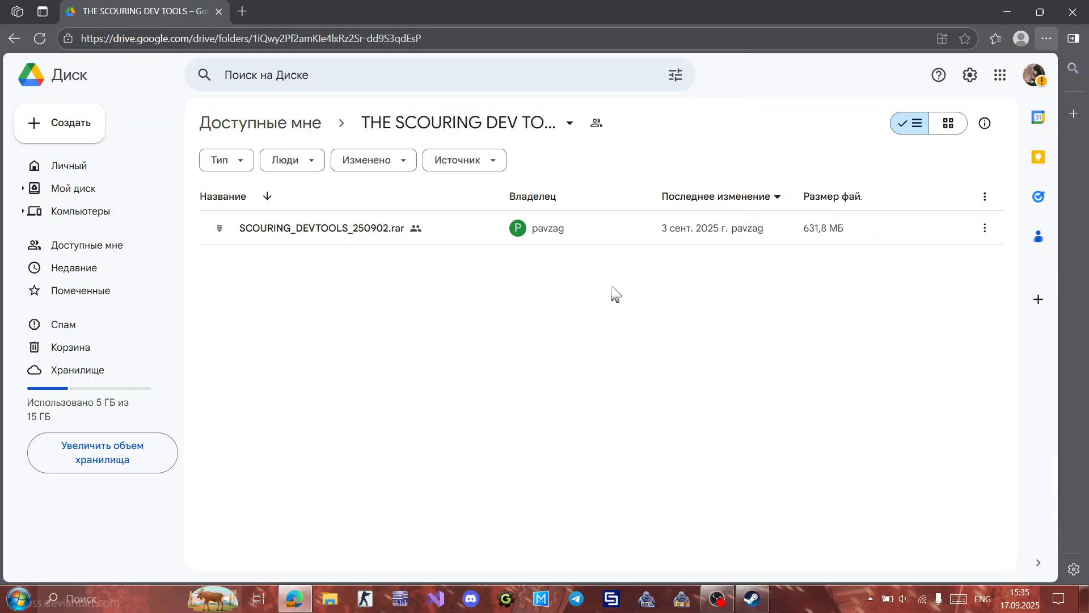
Step: Start downloading SCOURING_DEVTOOLS_250902.rar despite the virus-scan warning and cancel the download
left_click(908, 228)
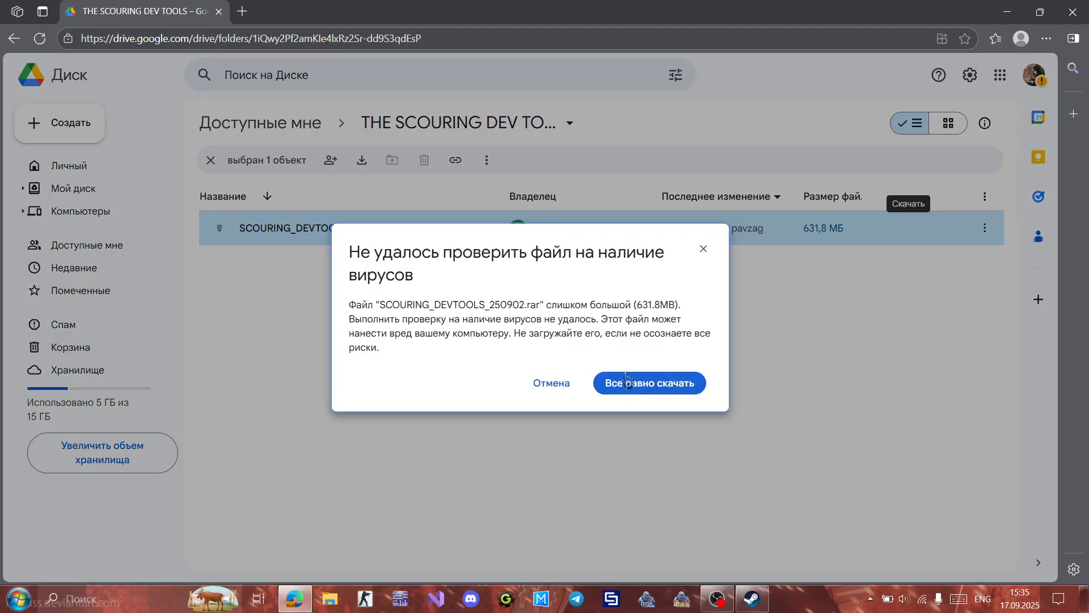
left_click(627, 384)
left_click(330, 599)
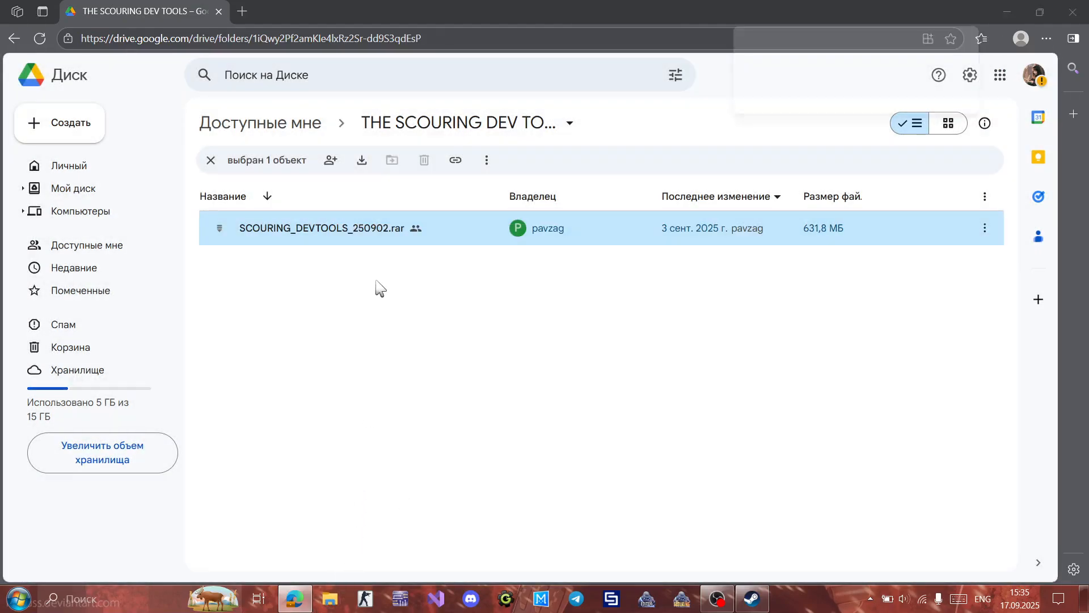
left_click(988, 93)
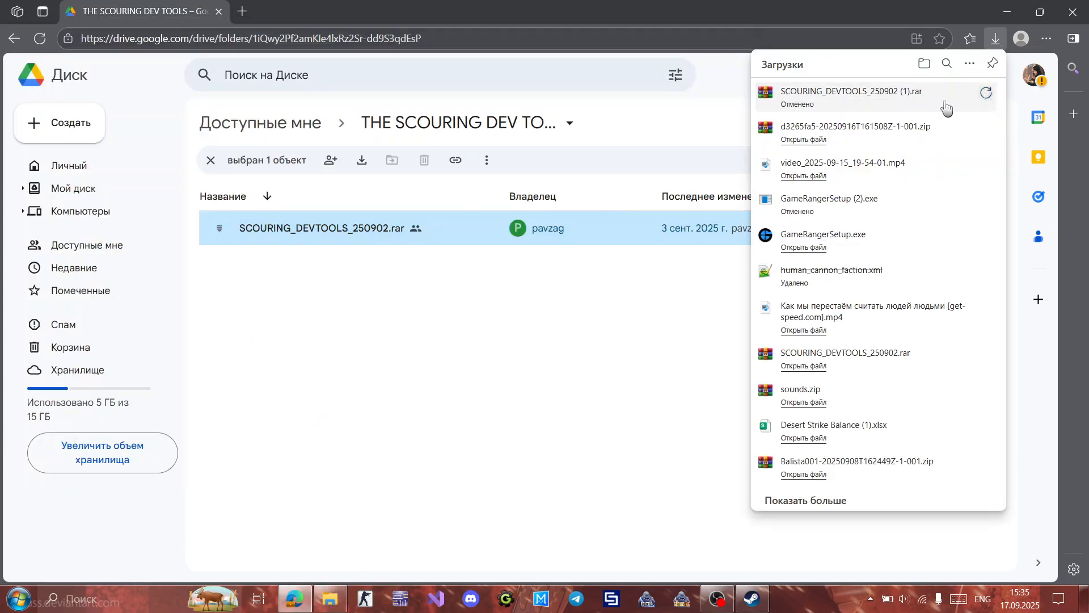
Step: Switch to the Downloads folder in File Explorer and open the existing SCOURING_DEVTOOLS_250902.rar archive in WinRAR
left_click(965, 131)
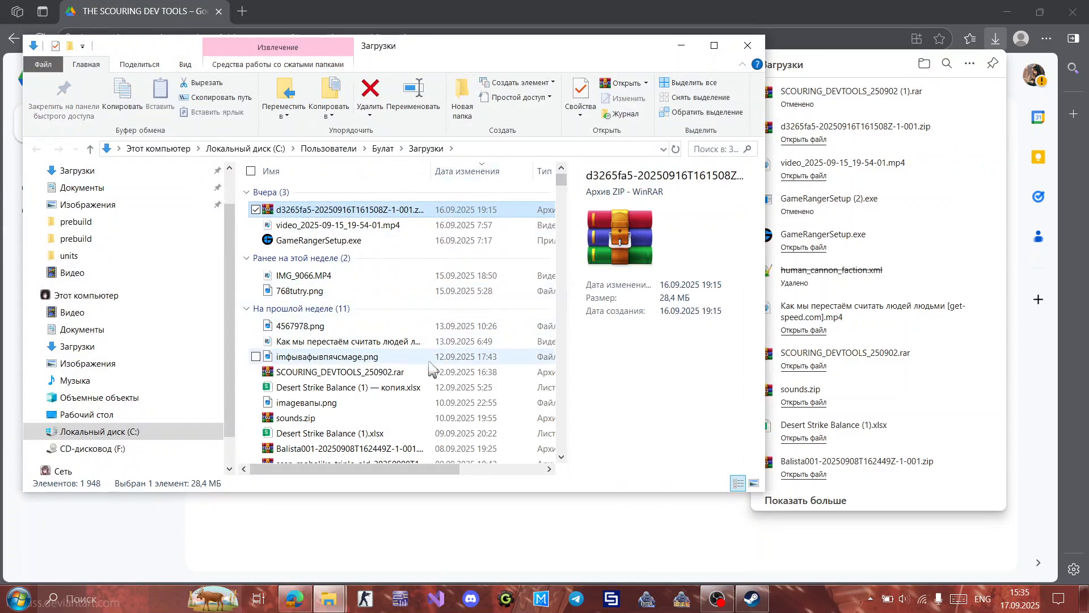
left_click(385, 372)
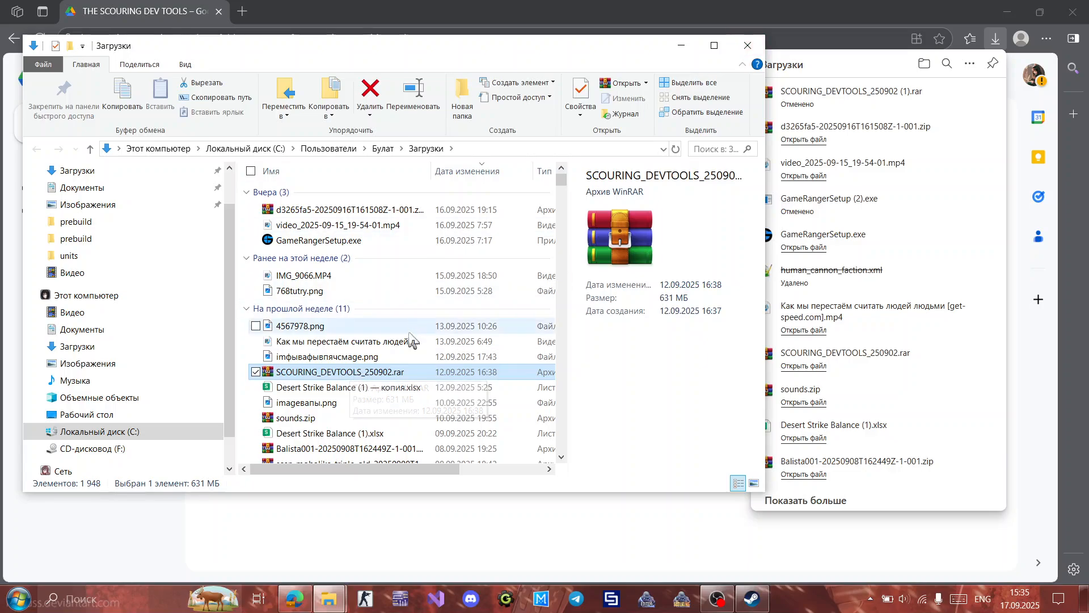
left_click(836, 8)
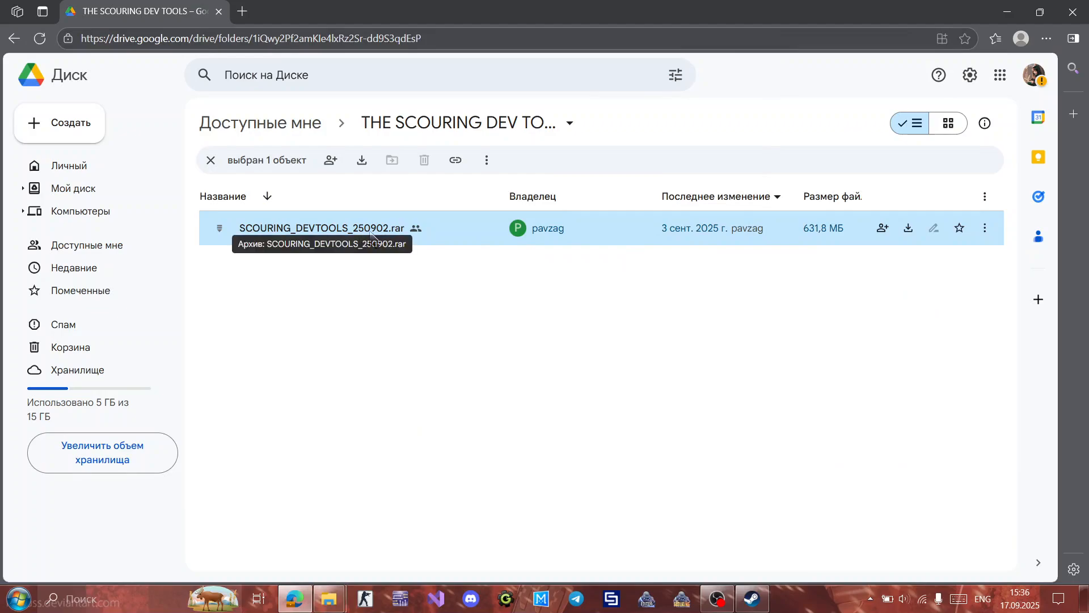
mouse_move(329, 599)
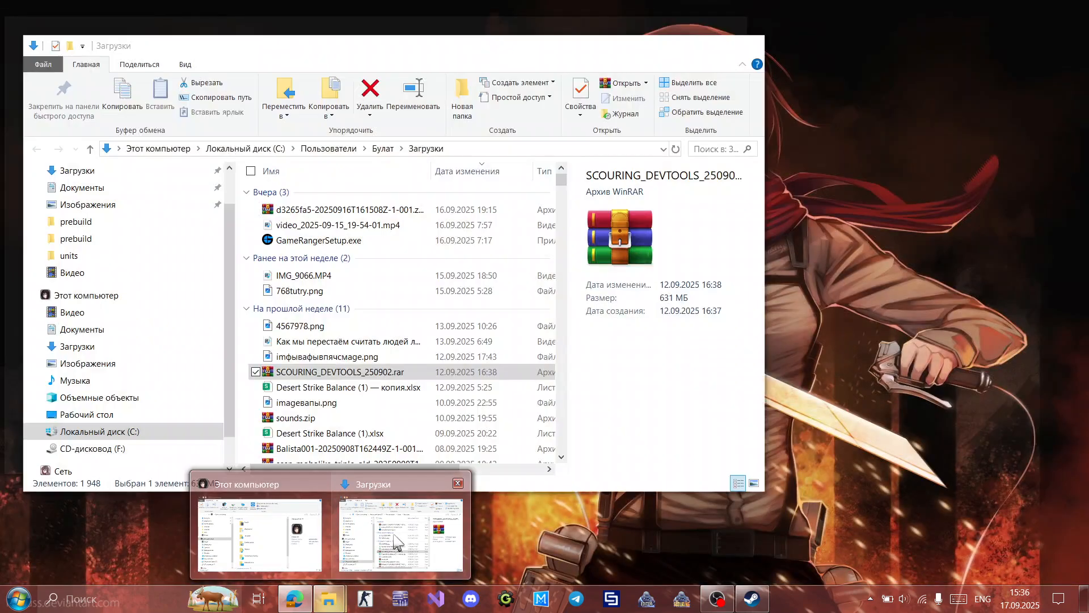
left_click(397, 539)
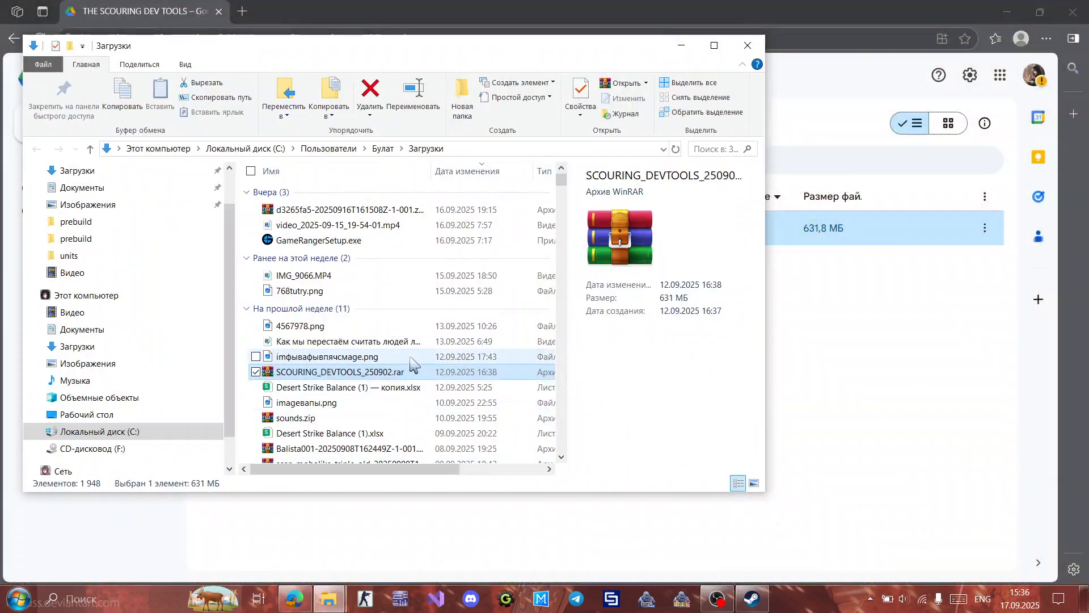
double_click(408, 377)
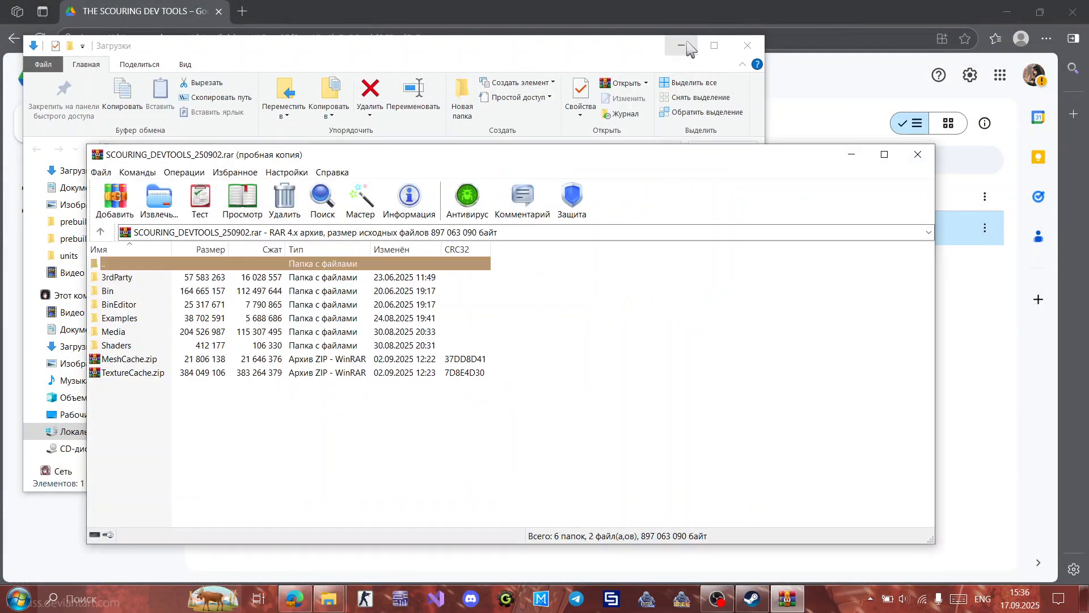
Step: Dismiss the WinRAR licence reminder and minimize the File Explorer and browser windows, leaving only the repositioned archive window on the desktop
left_click(681, 46)
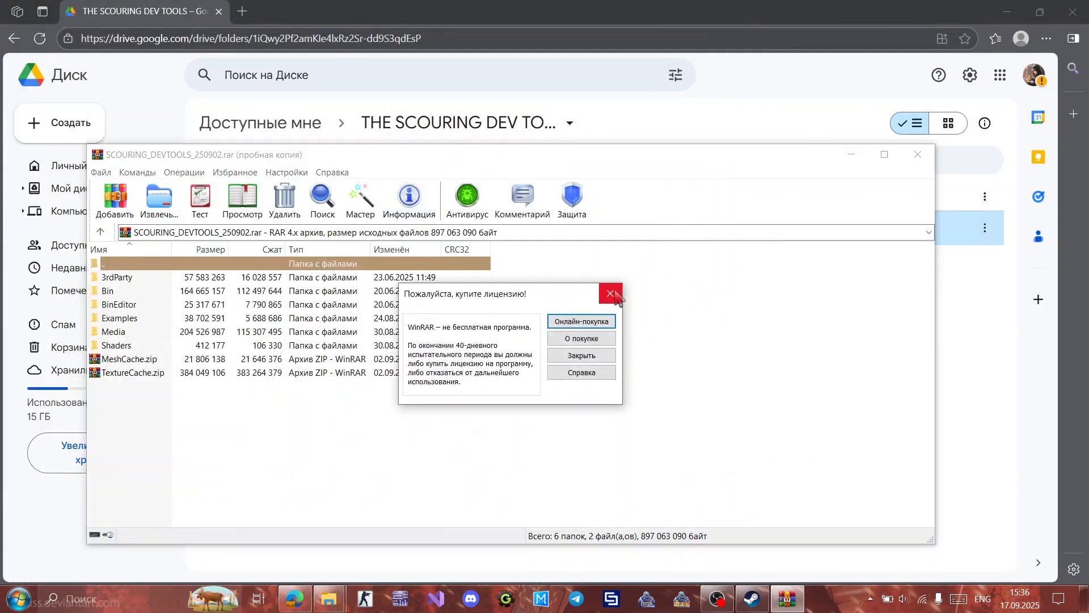
left_click(618, 293)
left_click(1008, 12)
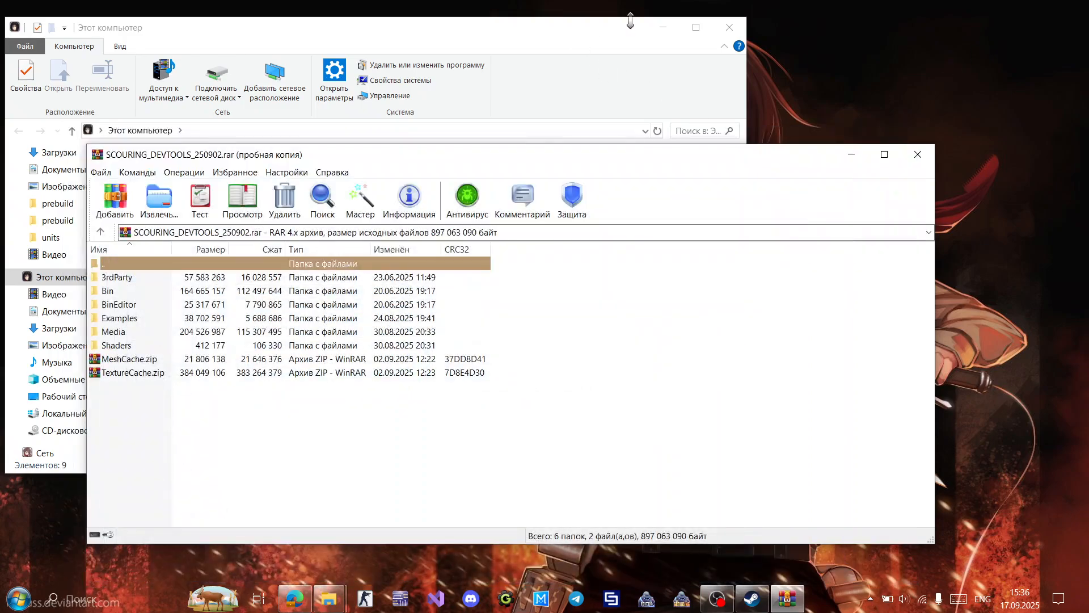
left_click(662, 27)
left_click_drag(553, 159, 506, 52)
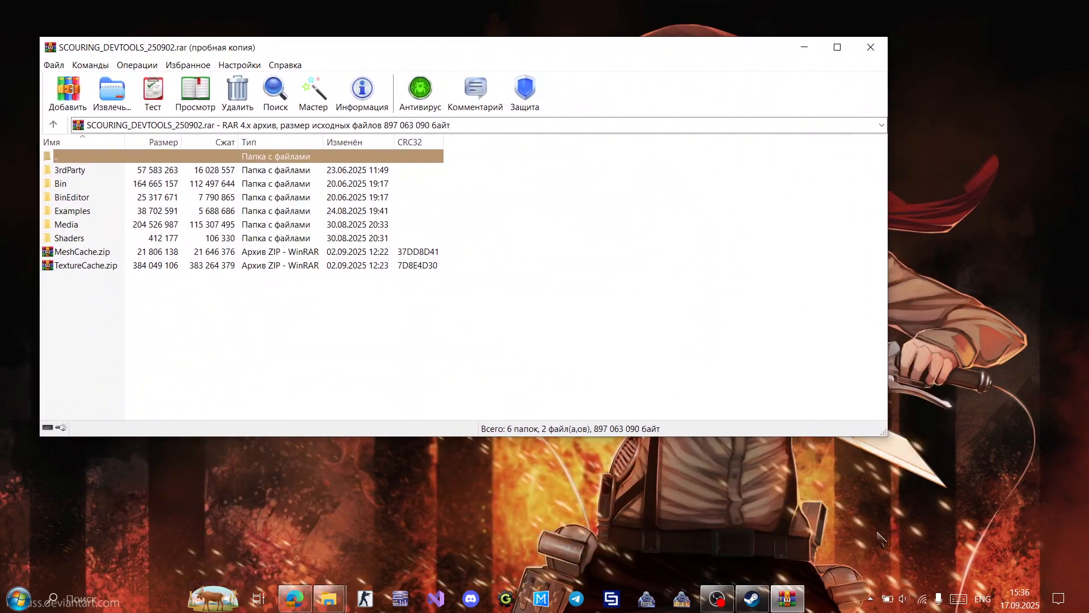
Step: Switch to Steam and display The Scouring's page in the game library
left_click(871, 599)
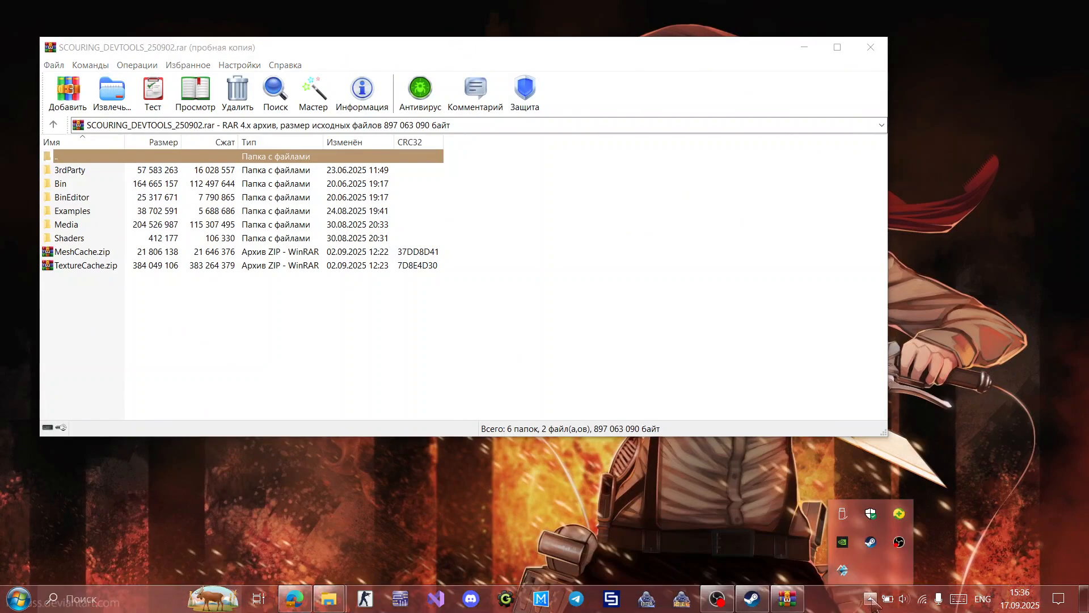
left_click(871, 542)
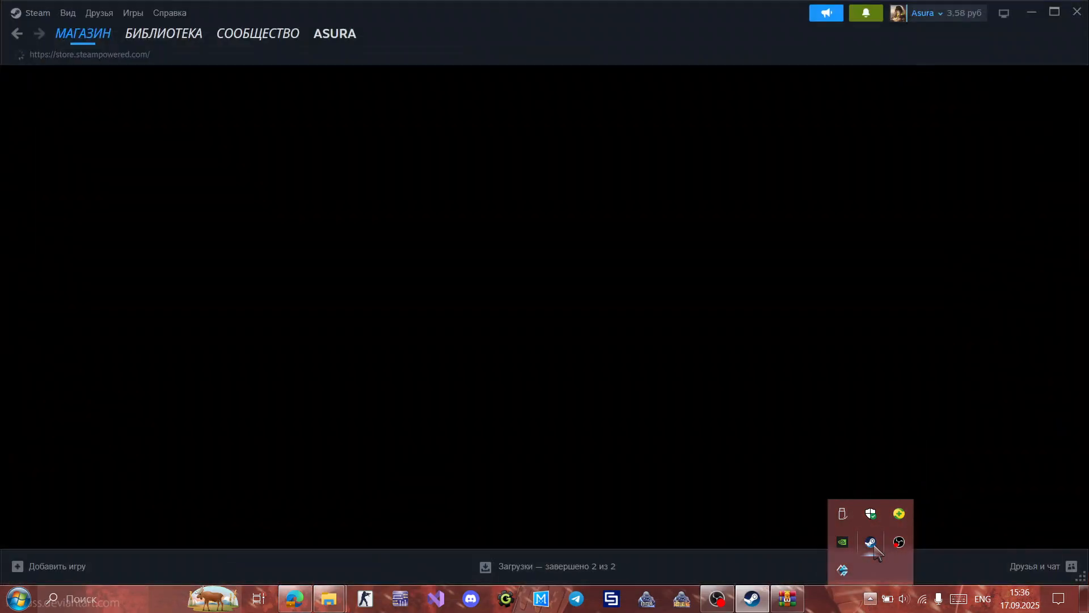
mouse_move(177, 39)
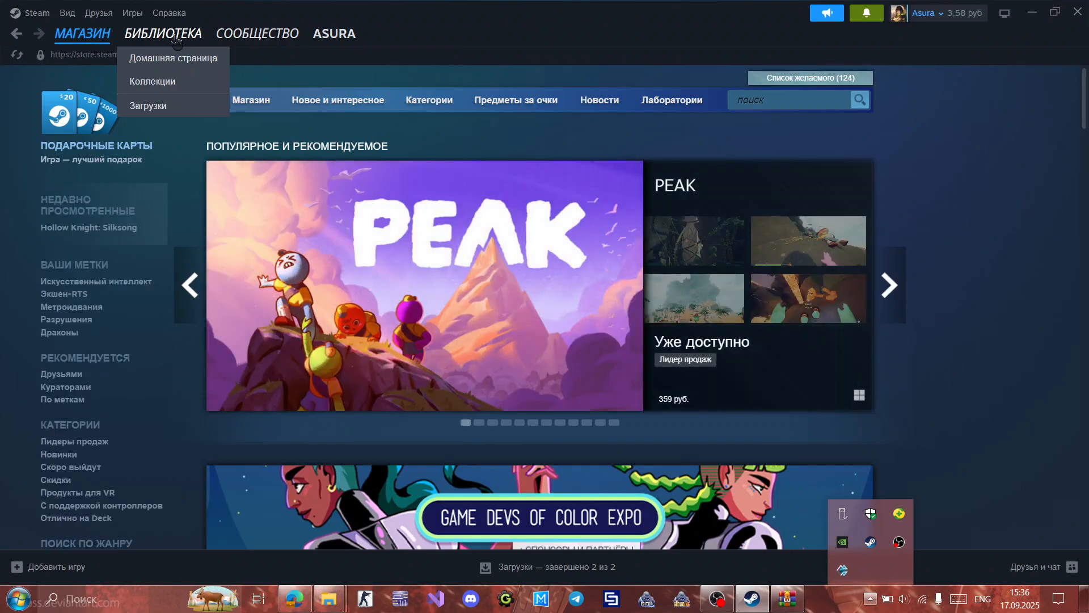
left_click(177, 38)
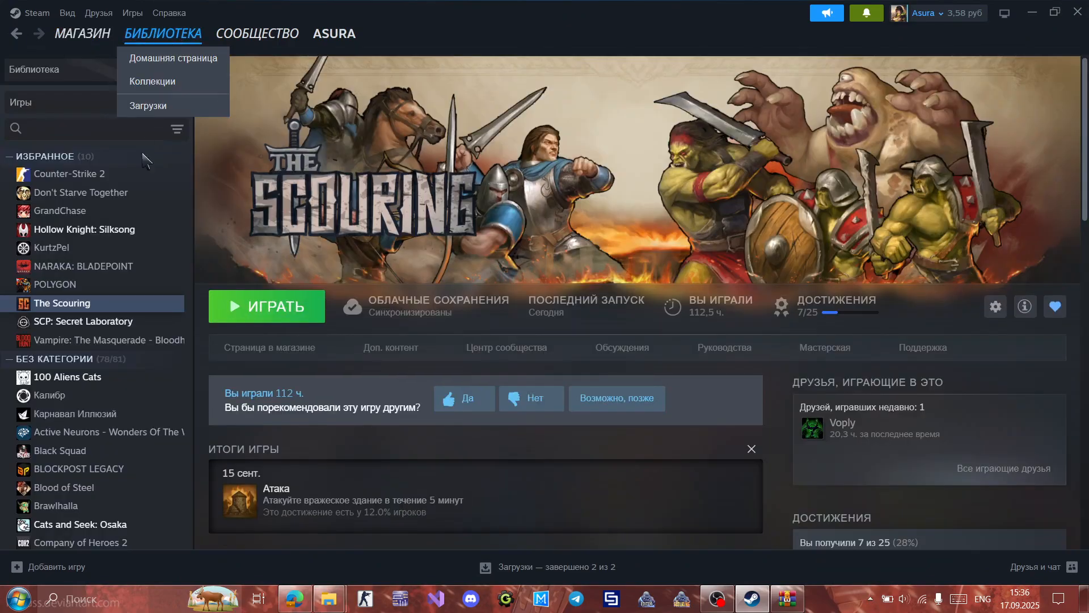
Step: Browse to the local installation folder of The Scouring through the game's installed files properties
right_click(116, 309)
left_click(180, 425)
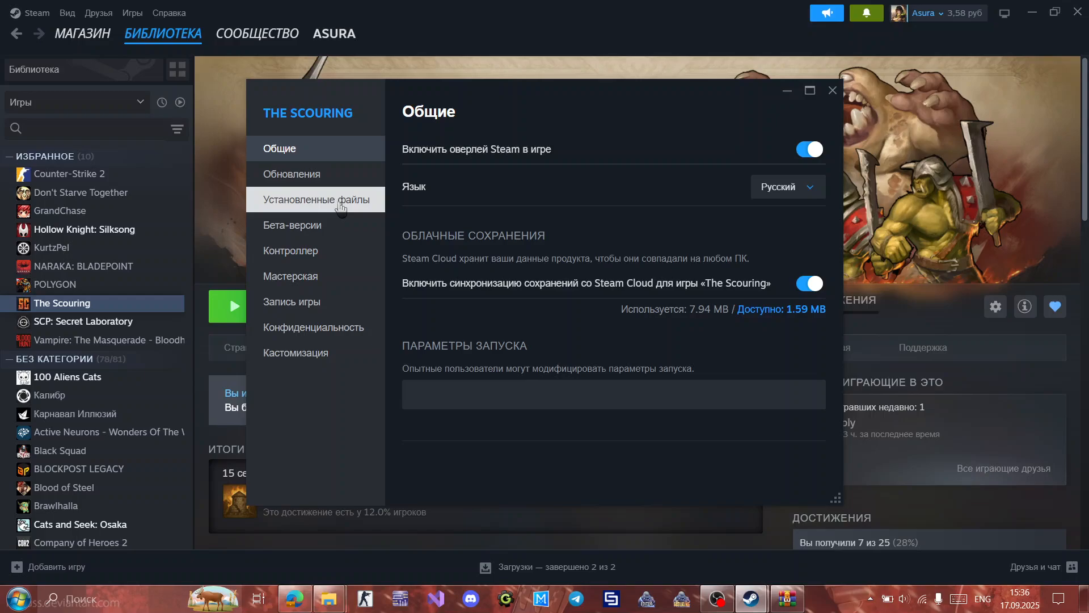
left_click(341, 201)
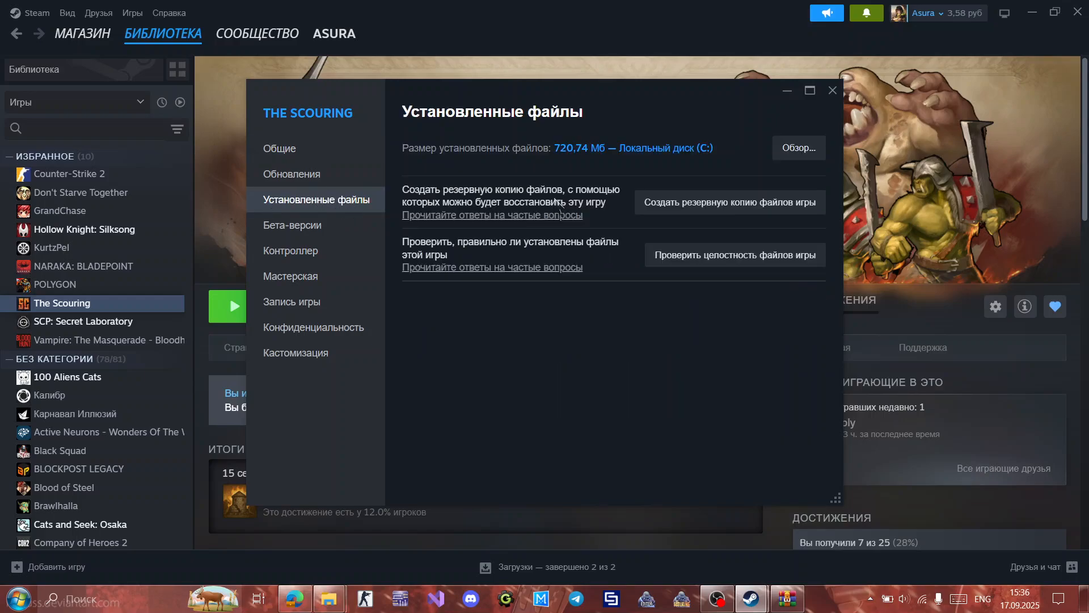
left_click(799, 149)
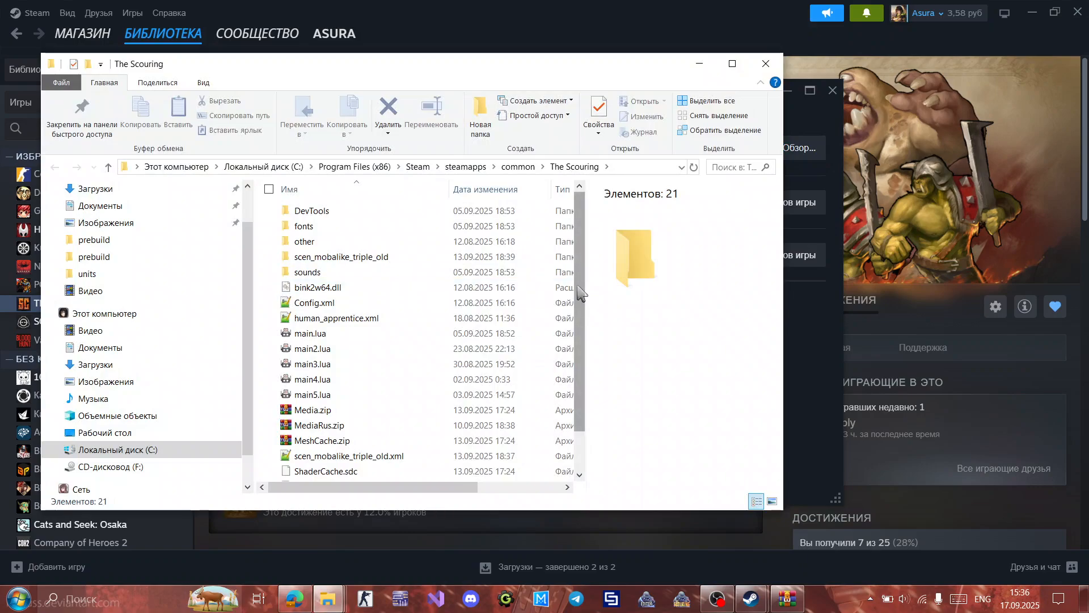
left_click_drag(579, 292, 578, 207)
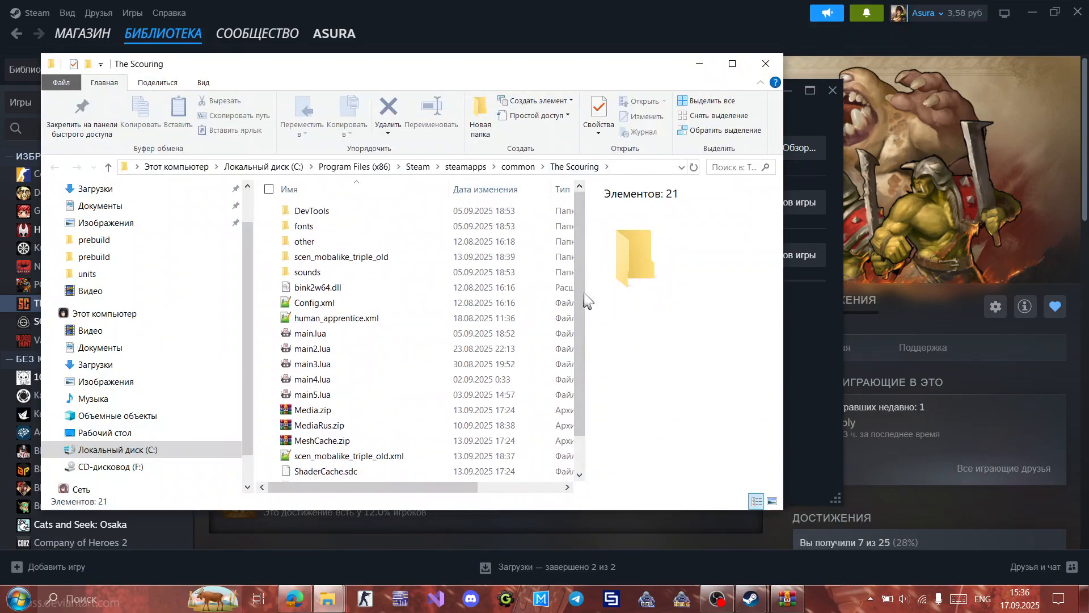
left_click(300, 214)
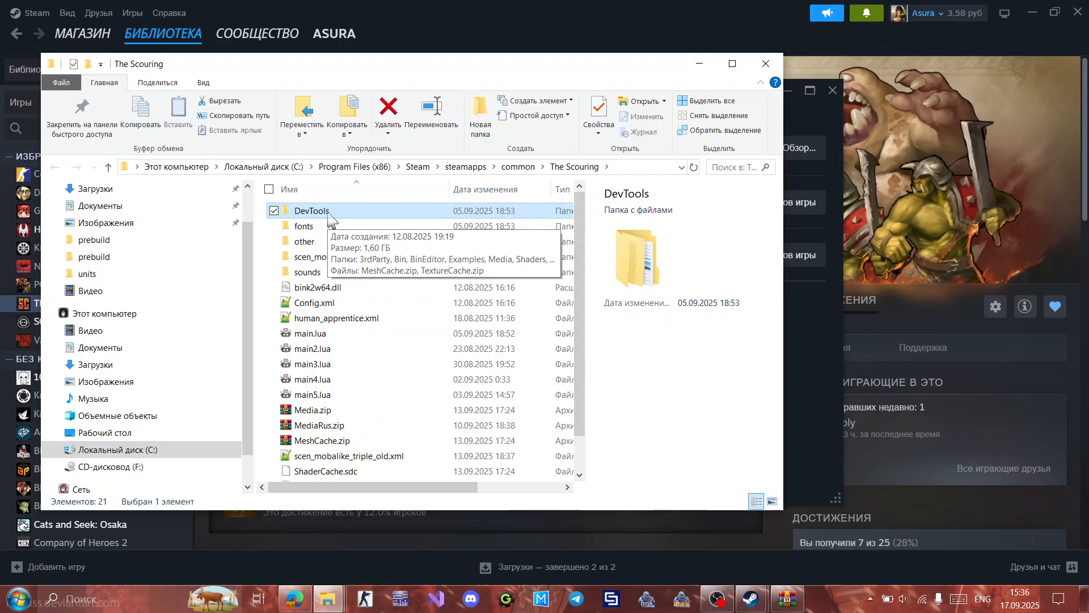
right_click(332, 218)
left_click(433, 552)
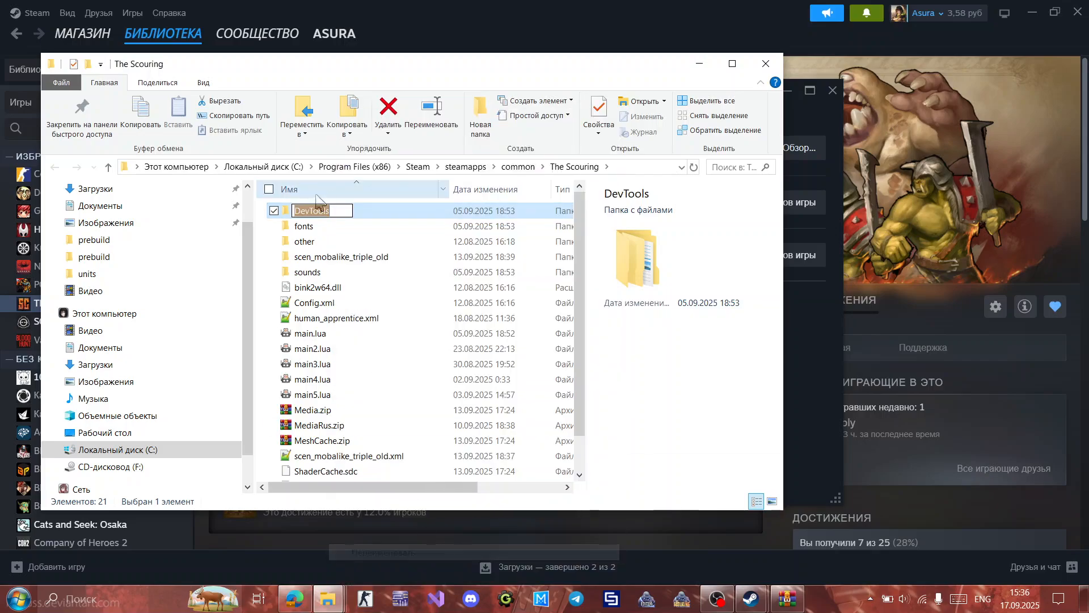
left_click(354, 230)
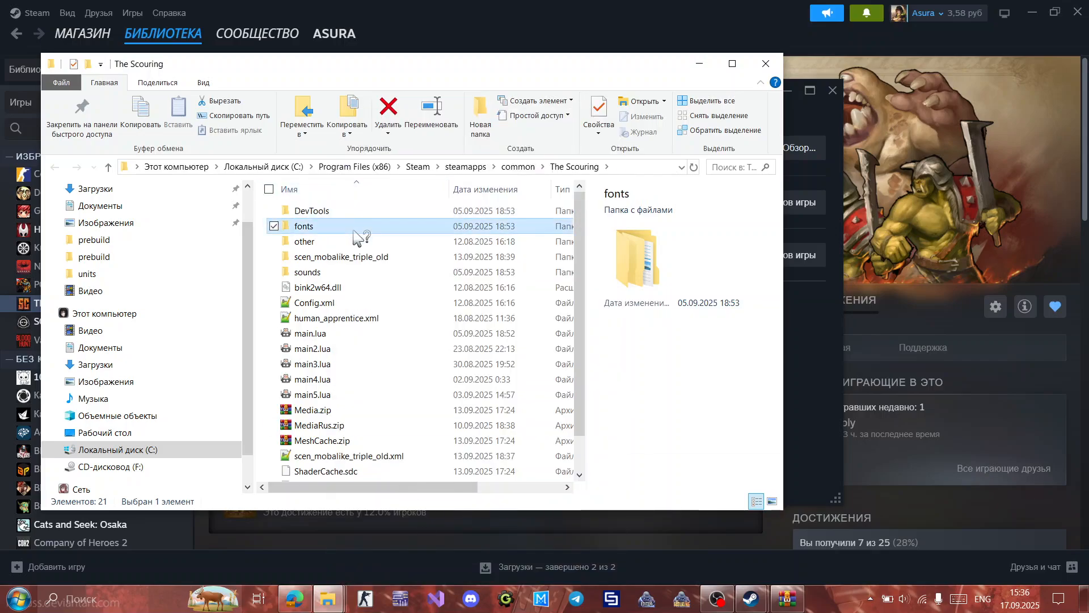
Step: Open the game's DevTools folder, place the WinRAR window beside it and select all of the archive's contents
double_click(360, 212)
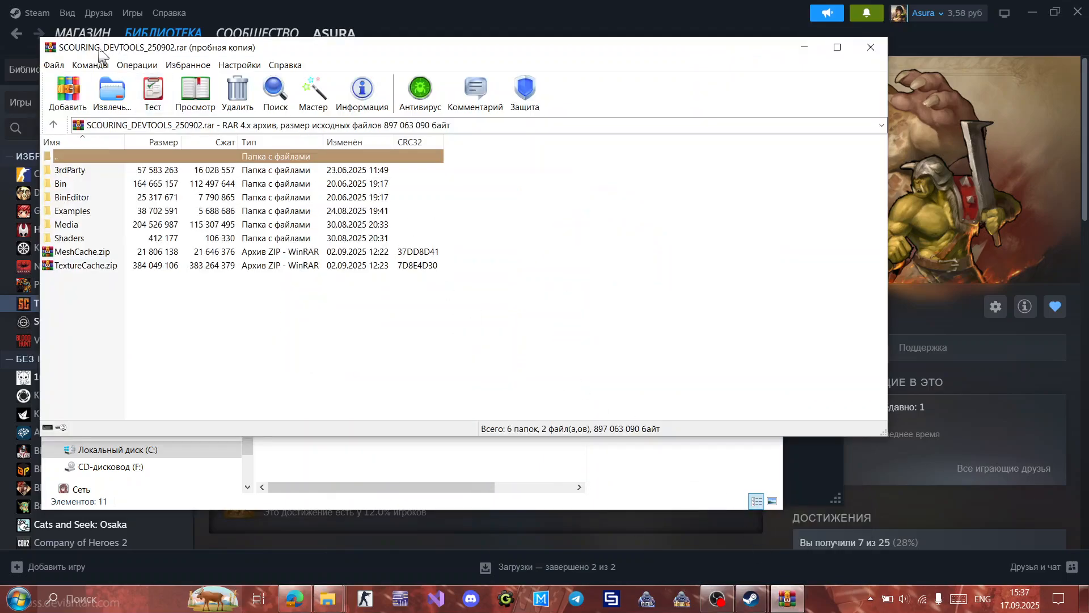
left_click_drag(100, 50, 639, 73)
key("ctrl+a")
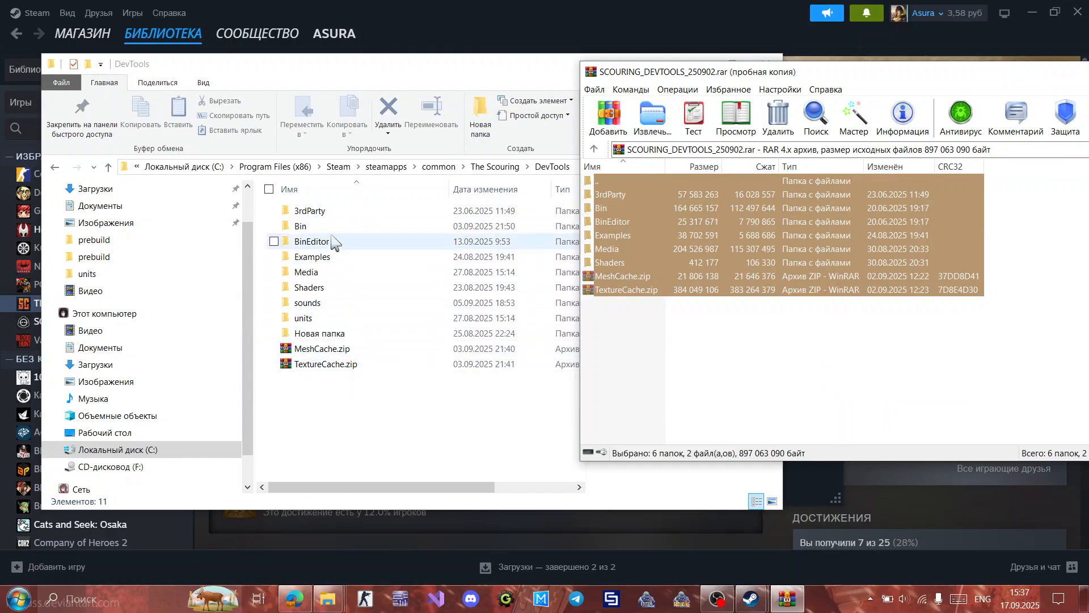
Step: Look into the sounds subfolder of DevTools, return to DevTools and clear the selection in the archive
double_click(324, 304)
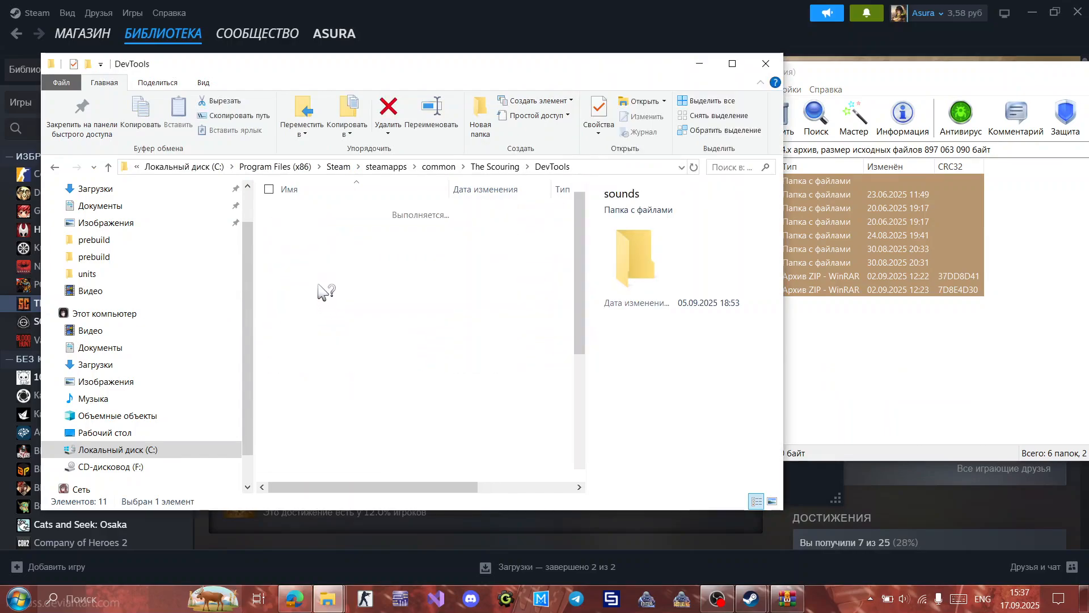
left_click(54, 167)
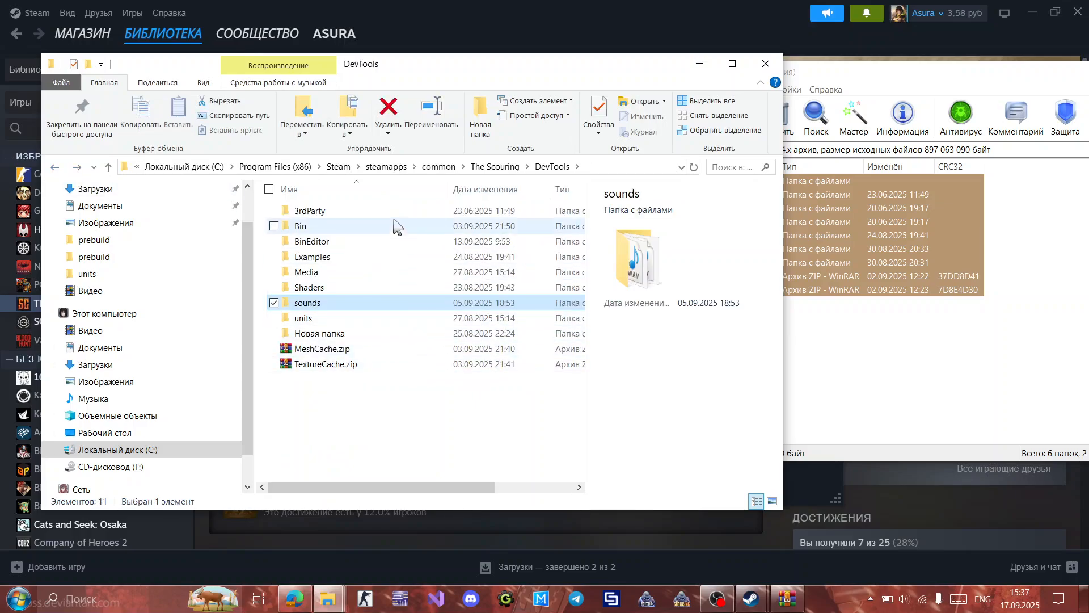
mouse_move(402, 216)
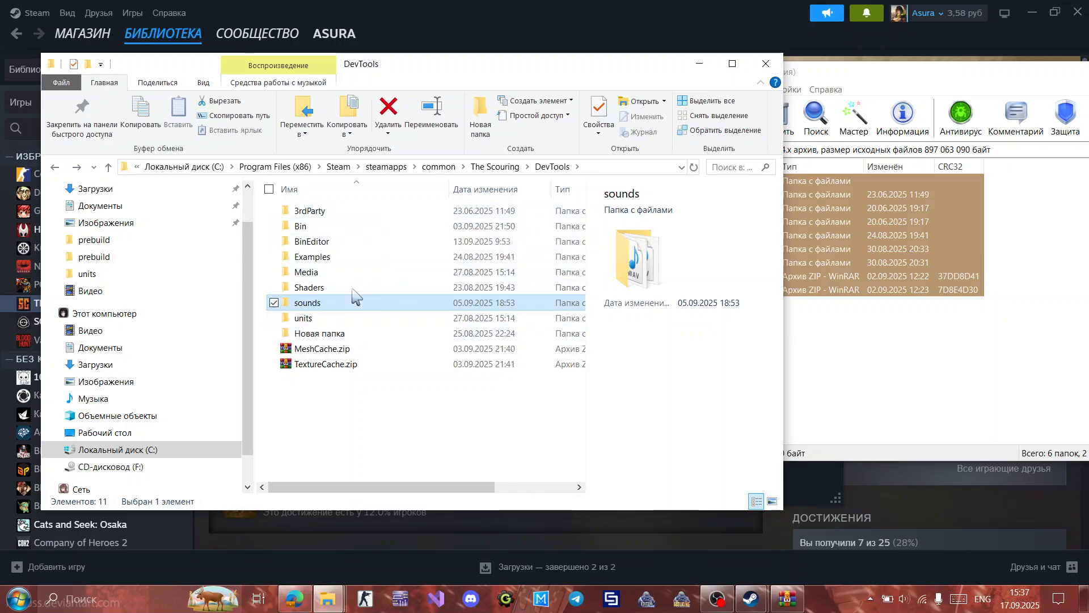
left_click(876, 372)
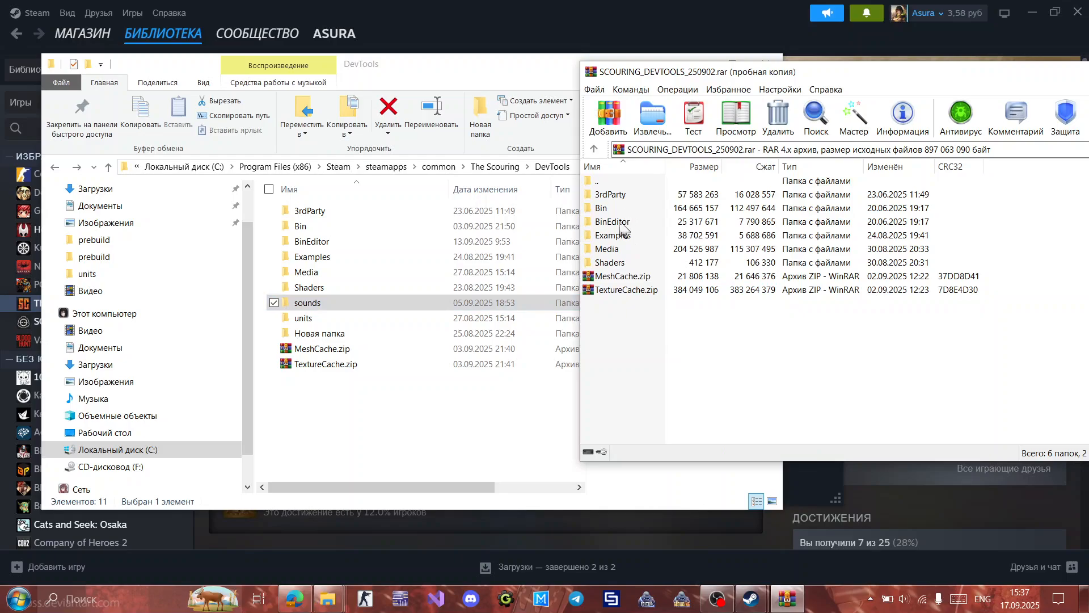
Step: Look into the BinEditor and Bin folders to examine TheScouringEditor.exe and TheScouringRelease.exe, and return to BinEditor
double_click(389, 242)
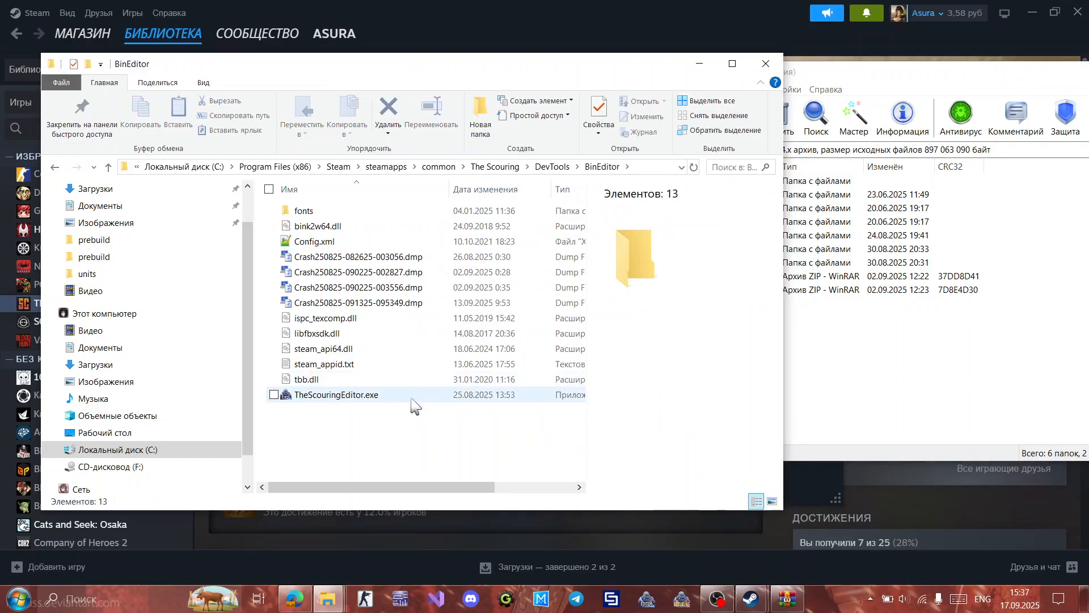
mouse_move(418, 406)
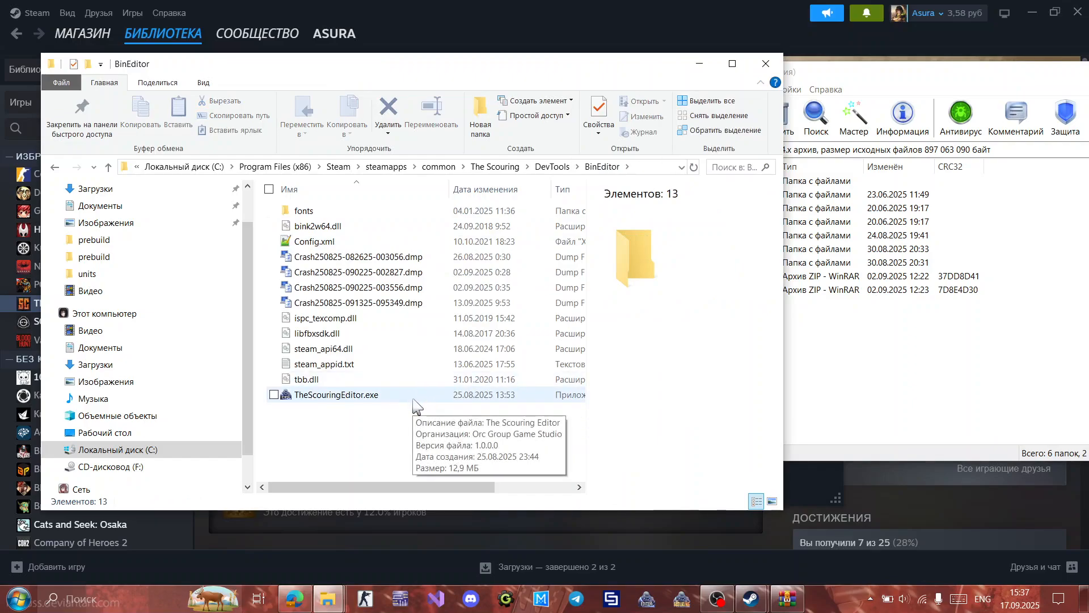
left_click(569, 170)
double_click(388, 227)
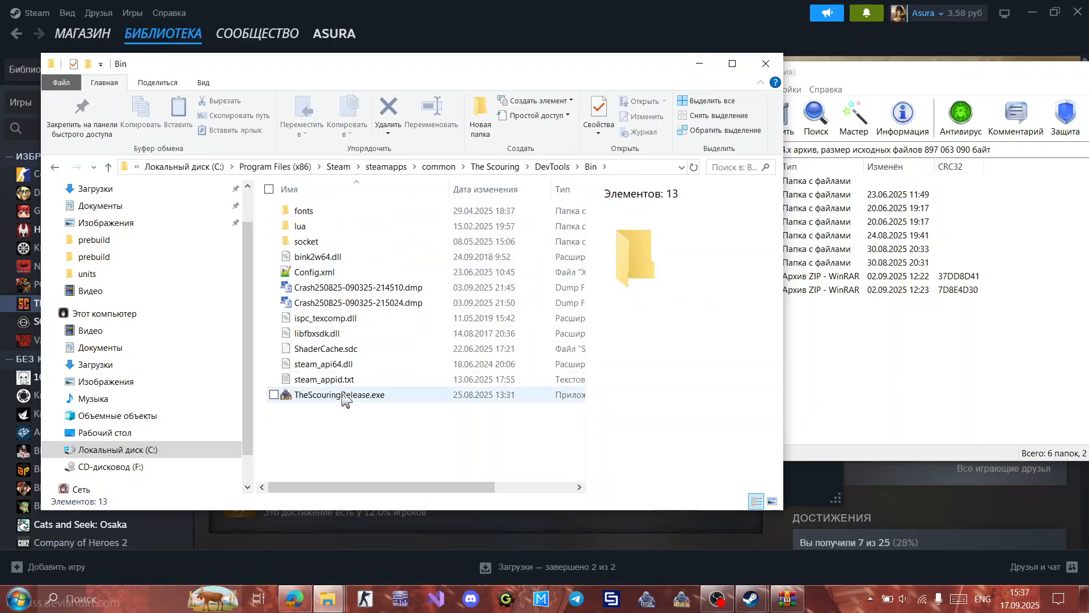
mouse_move(346, 400)
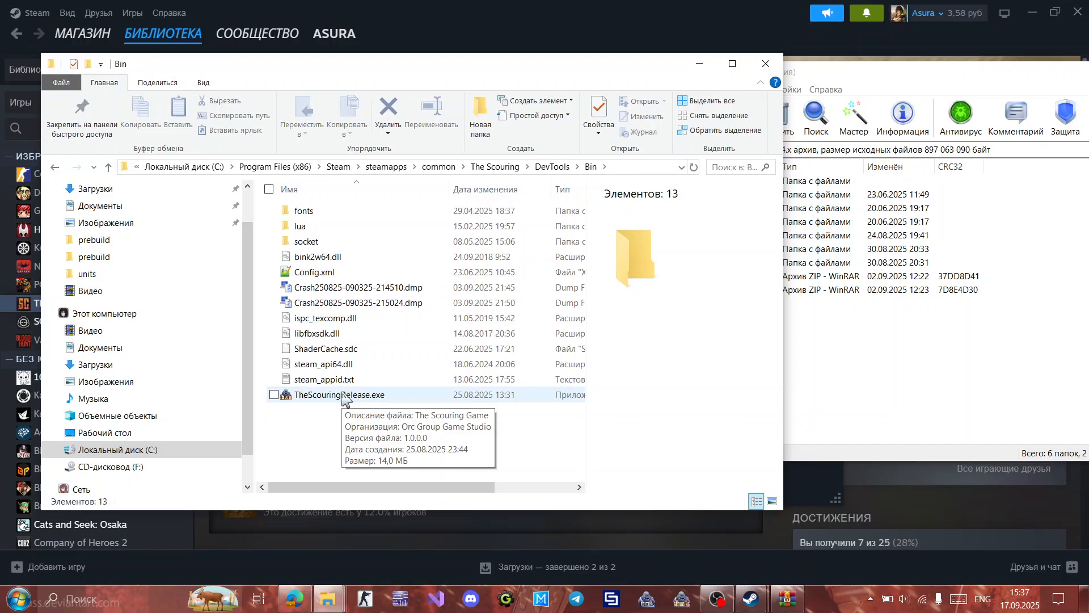
left_click(552, 167)
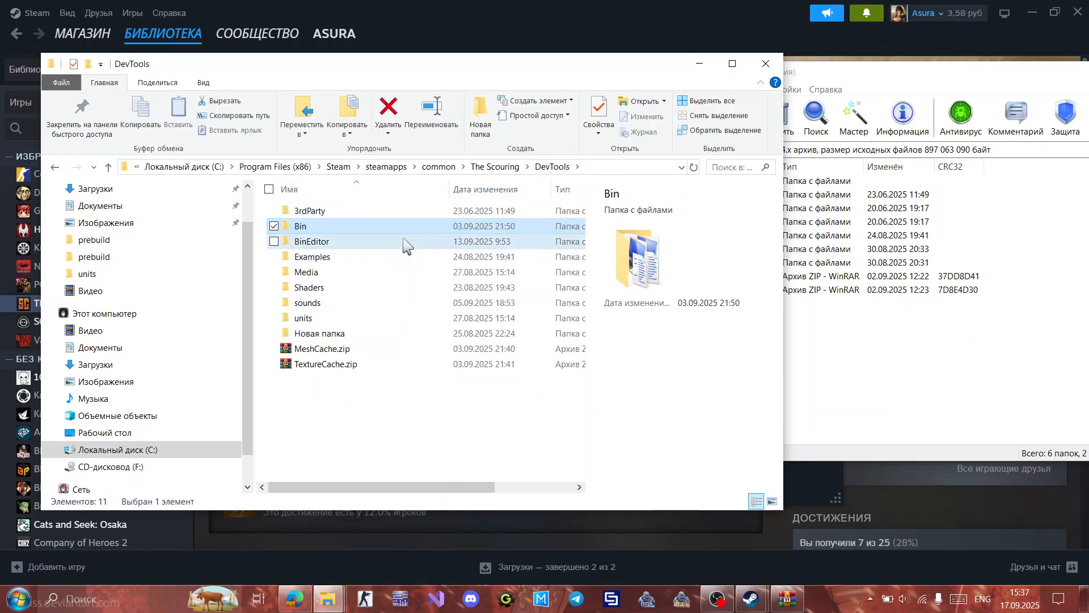
double_click(404, 239)
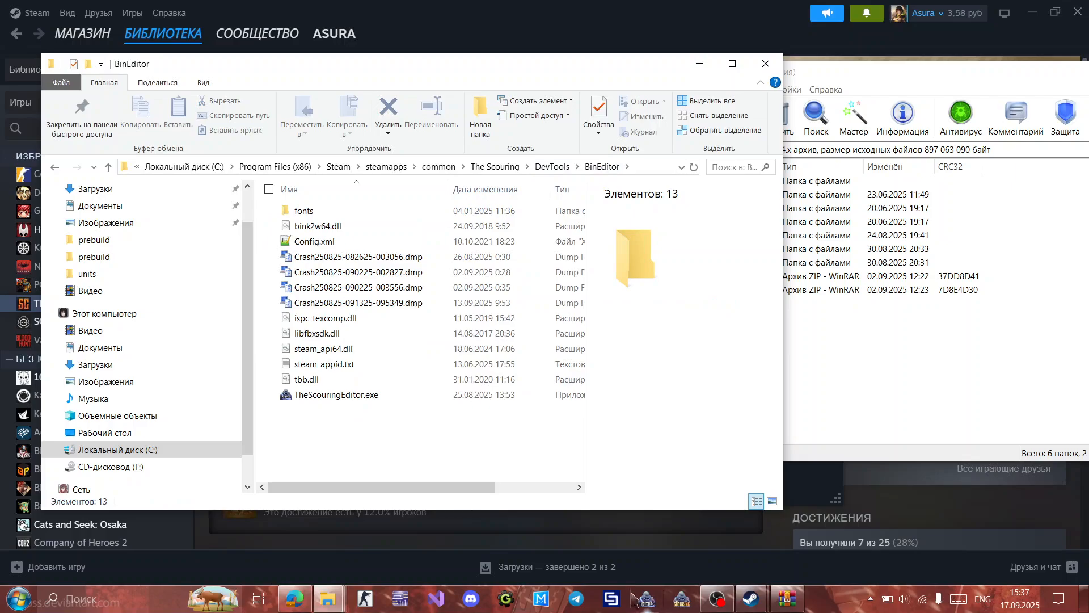
Step: Create a shortcut to TheScouringEditor.exe in the BinEditor folder and delete that shortcut again
left_click(369, 395)
right_click(370, 395)
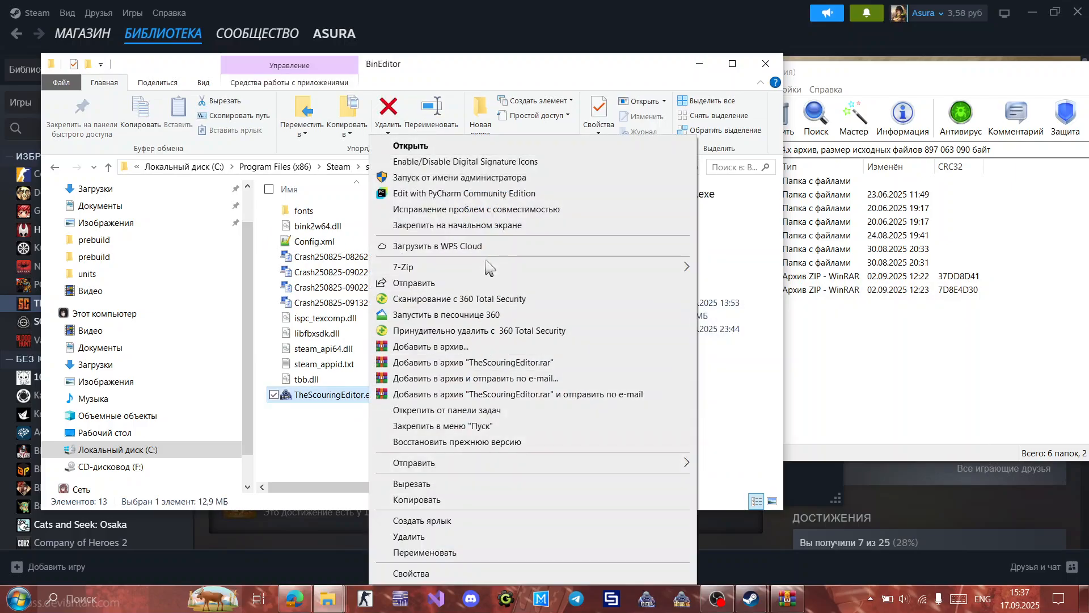
left_click(460, 521)
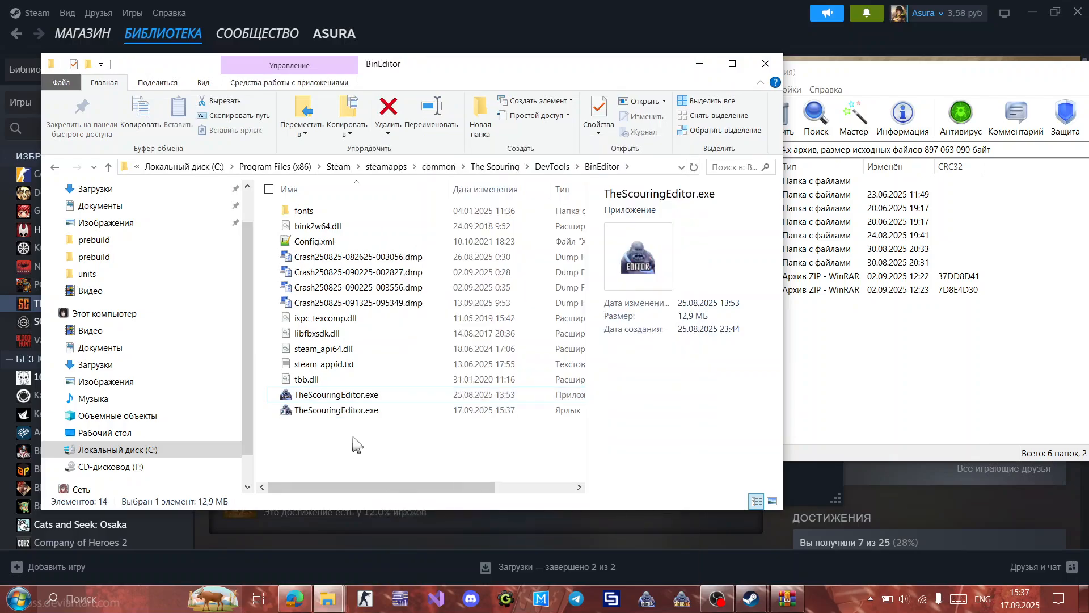
left_click(354, 411)
key("Delete")
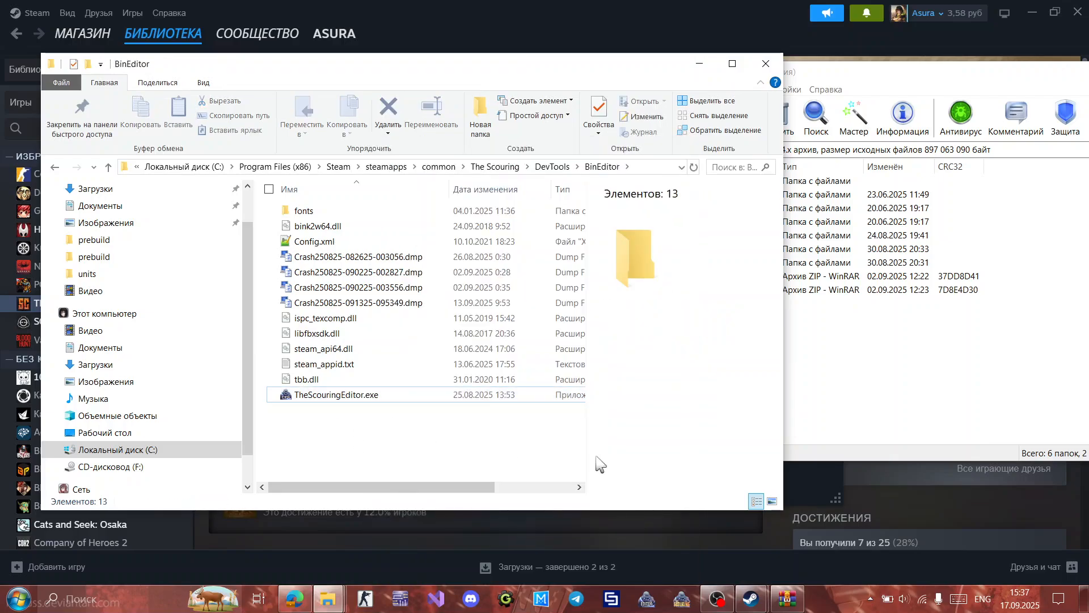
Step: Unpin the existing The Scouring Editor and The Scouring Game entries from the taskbar
right_click(651, 606)
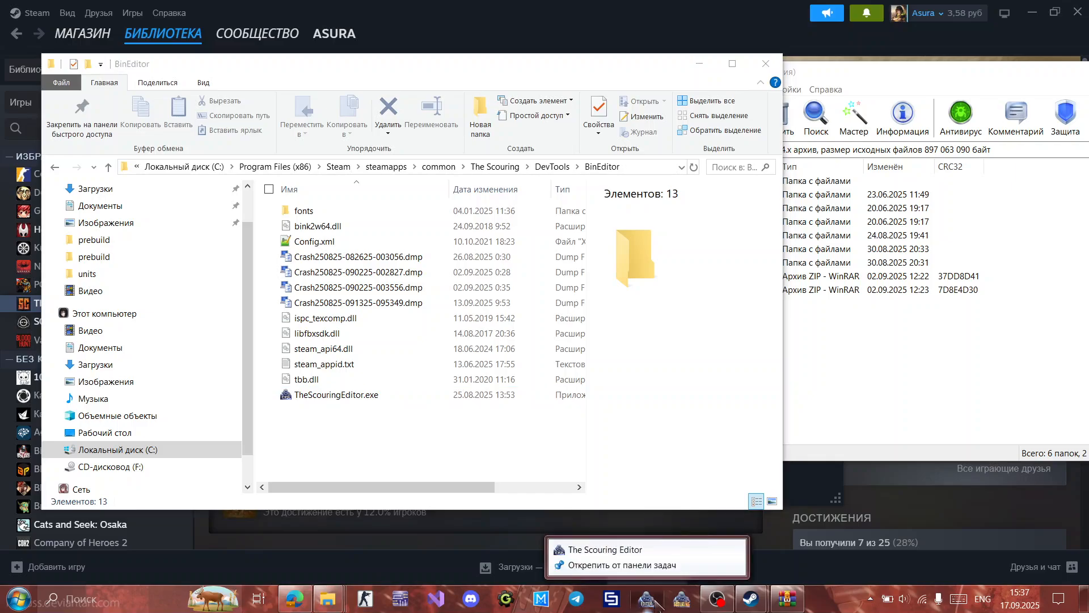
left_click(624, 565)
right_click(649, 600)
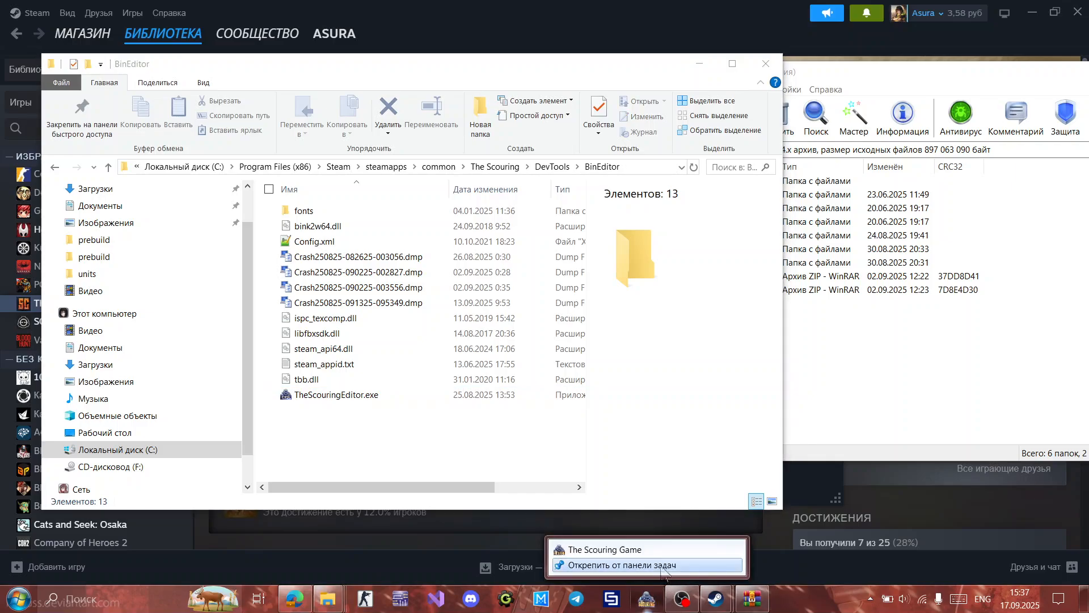
left_click(622, 565)
Step: Pin TheScouringEditor.exe from BinEditor and TheScouringRelease.exe from Bin to the taskbar, and return to the DevTools folder
left_click(346, 396)
left_click_drag(569, 522, 641, 600)
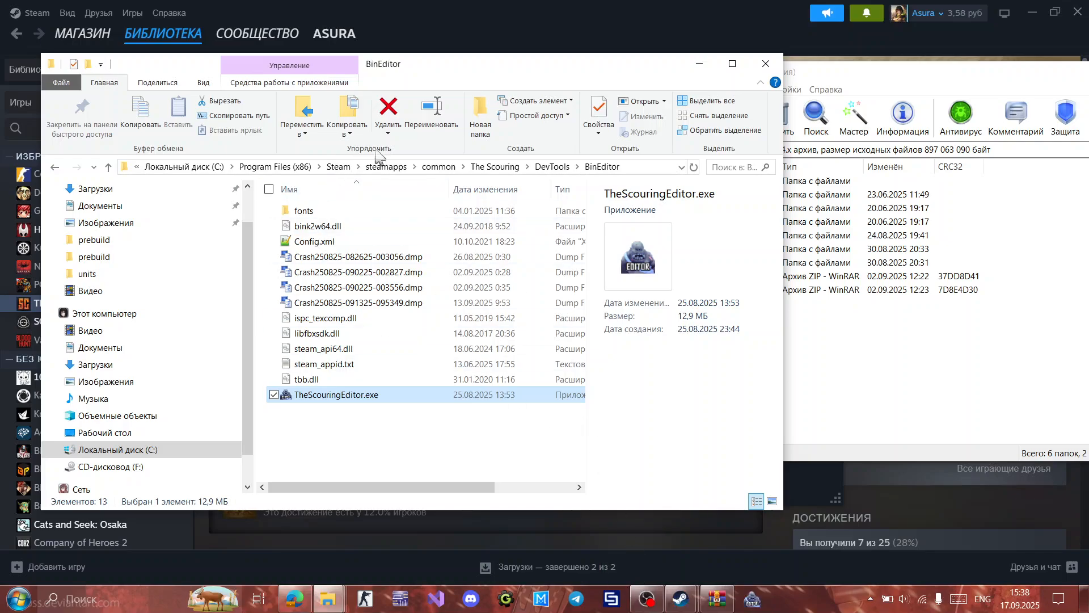
left_click(553, 167)
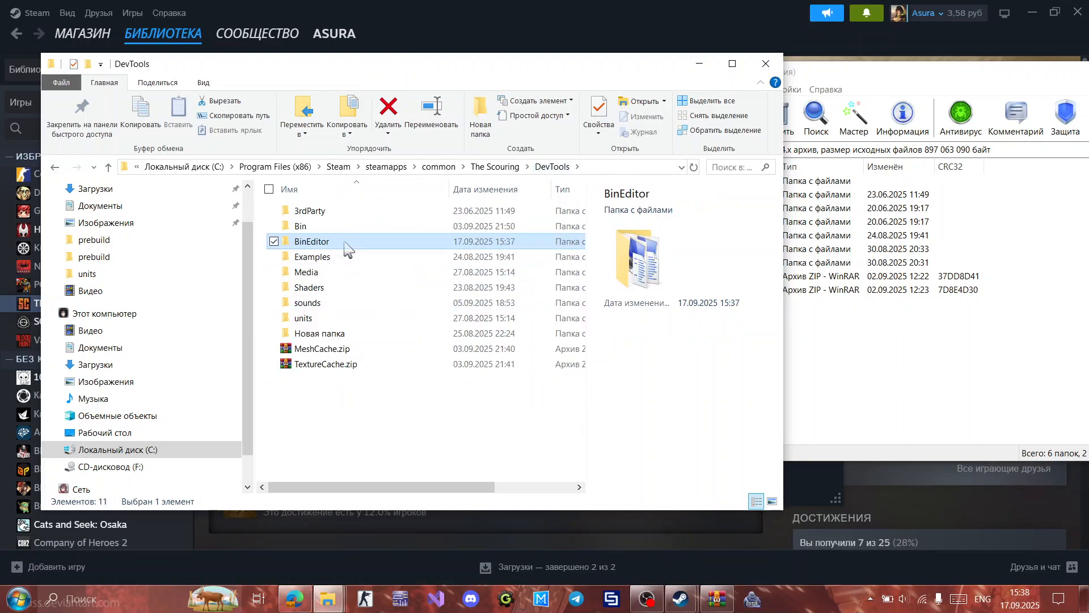
double_click(340, 226)
left_click_drag(343, 395, 789, 604)
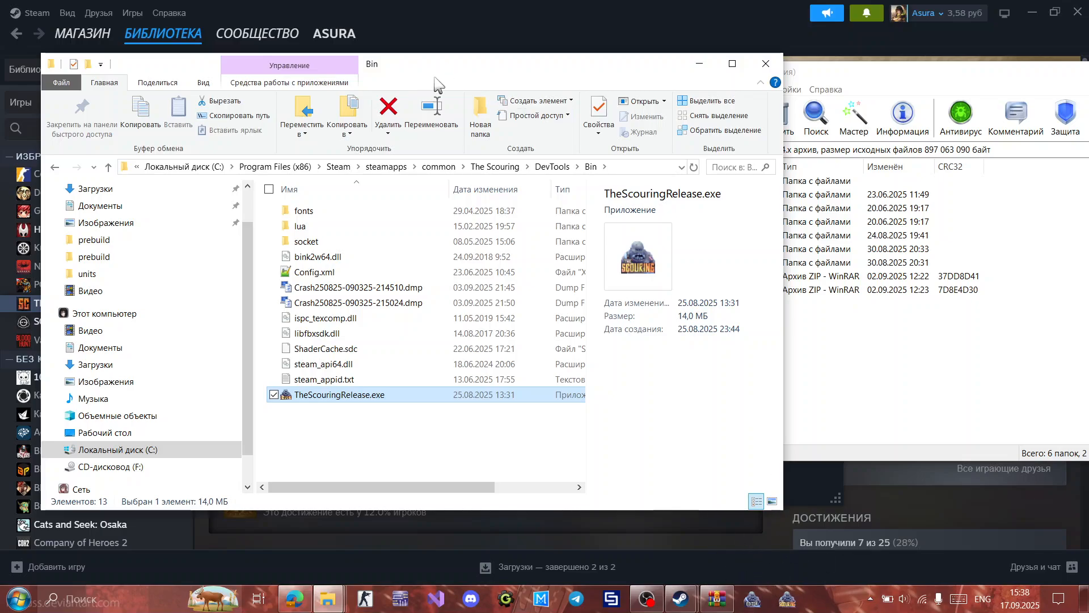
left_click(562, 168)
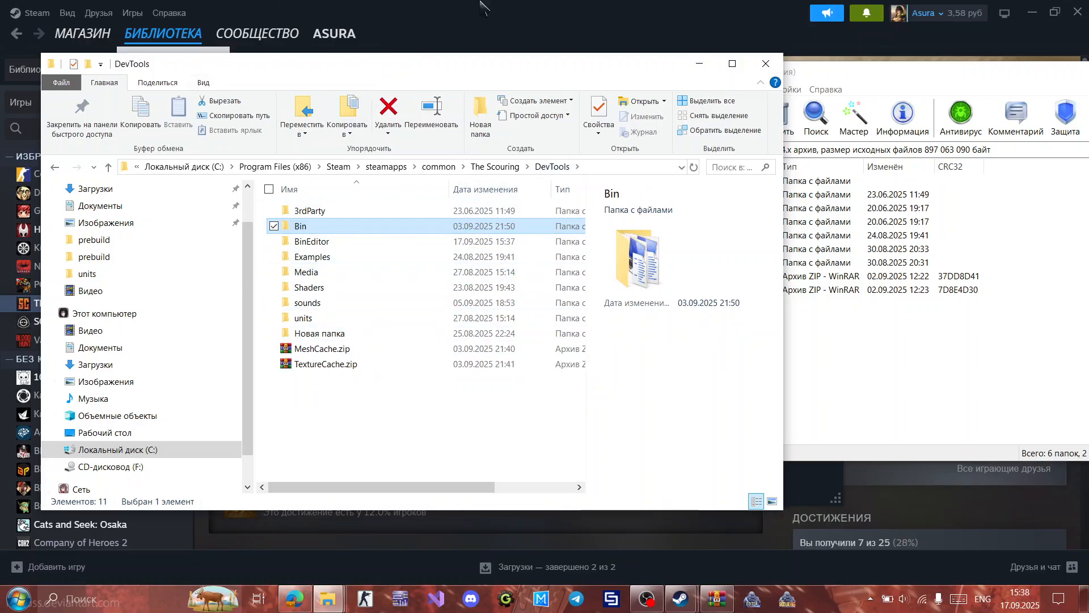
Step: Bring Steam to the front, return to the DevTools folder window and move it over the Steam library page
left_click(464, 16)
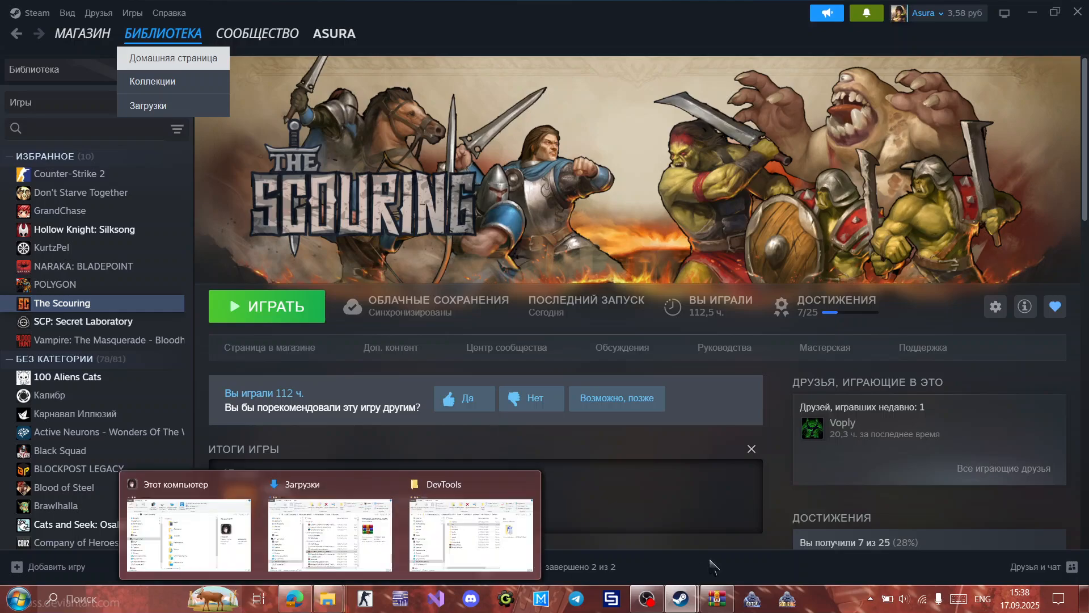
mouse_move(732, 607)
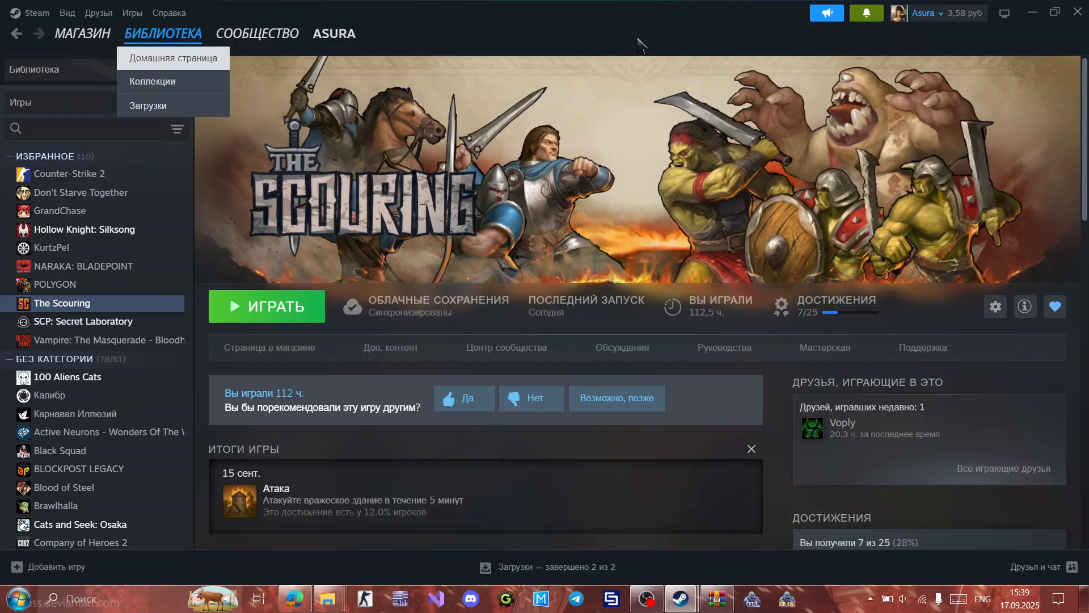
mouse_move(328, 598)
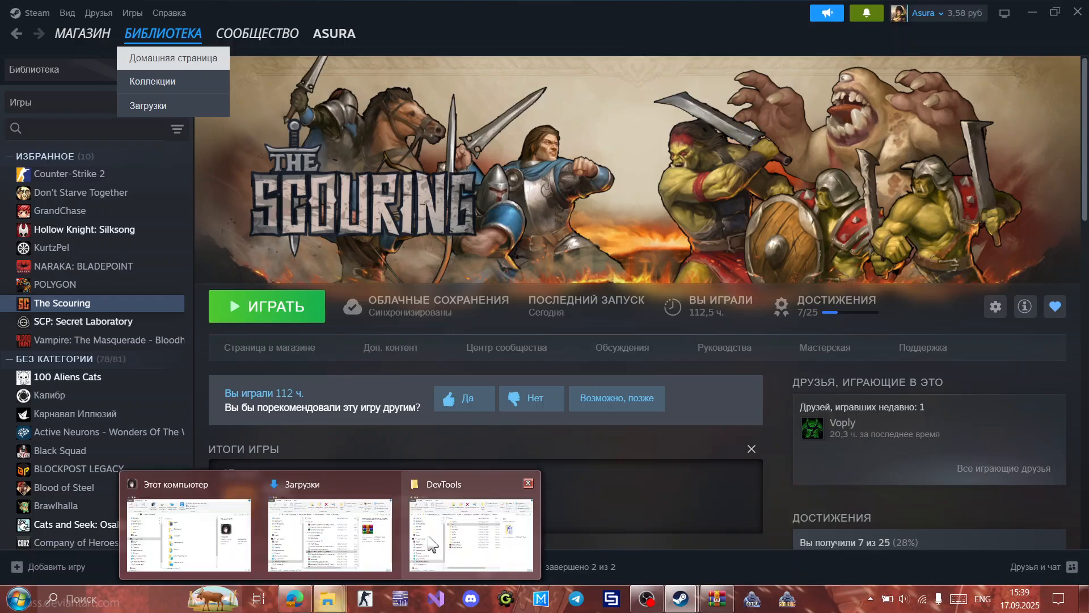
mouse_move(434, 543)
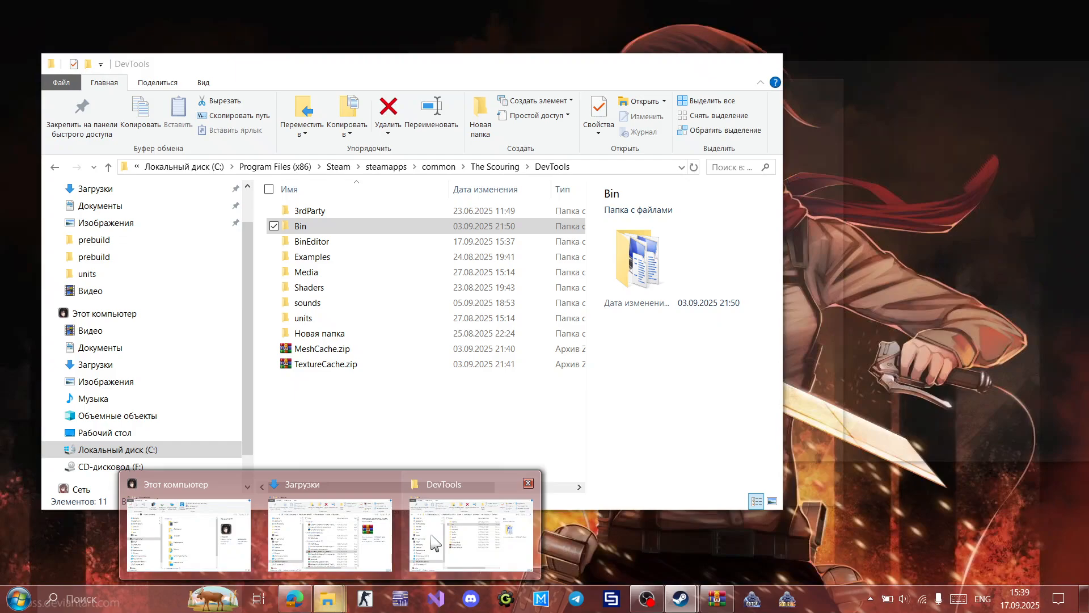
left_click(435, 543)
left_click_drag(394, 71, 641, 72)
Step: Launch TheScouringEditor.exe from the BinEditor folder and dismiss the non-unique filenames notice
double_click(567, 244)
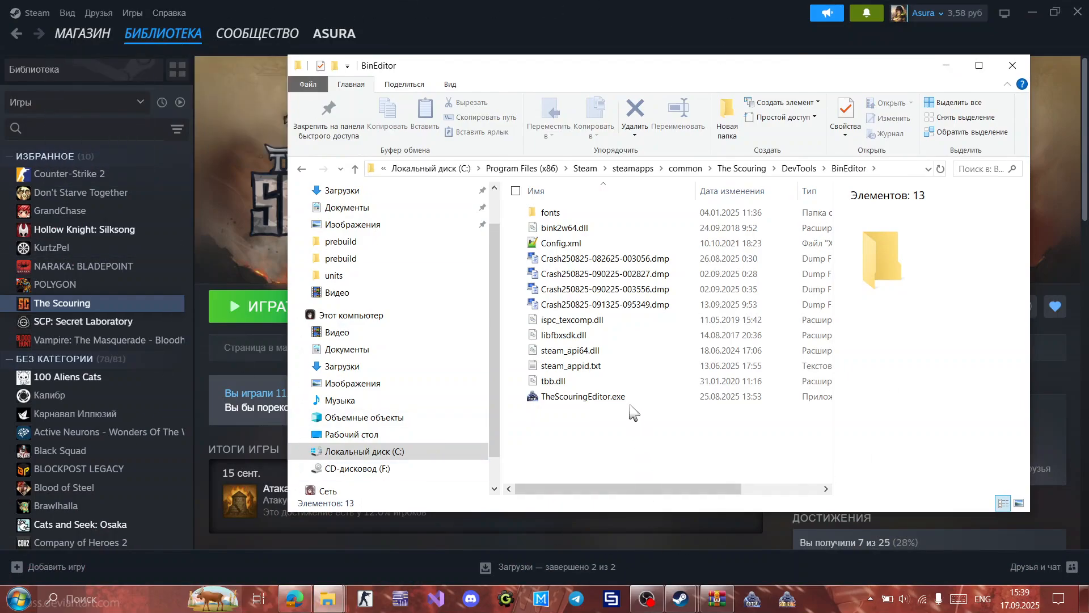
double_click(631, 404)
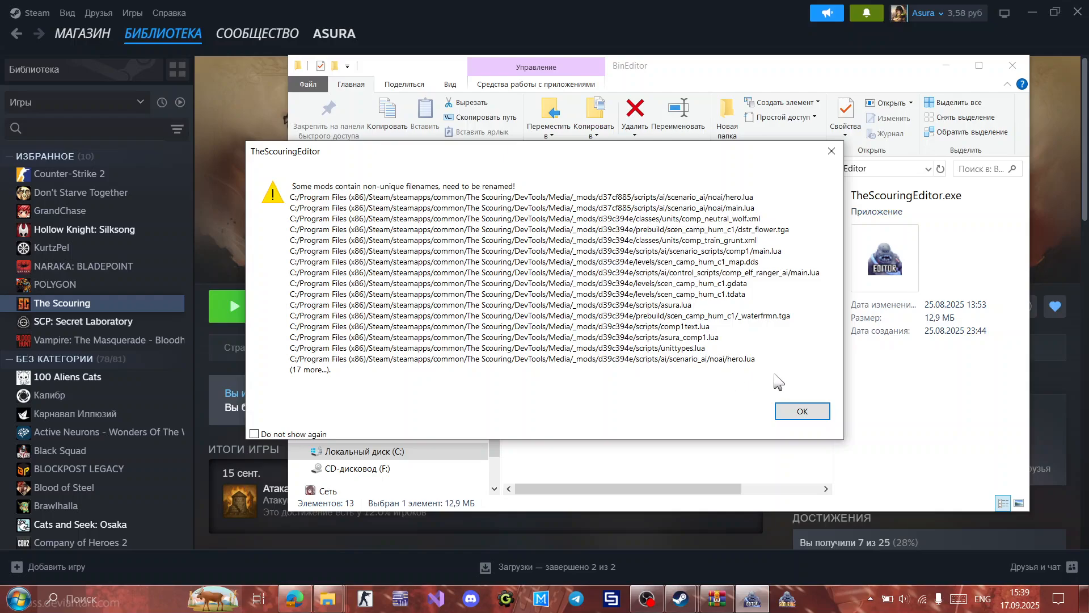
left_click(796, 411)
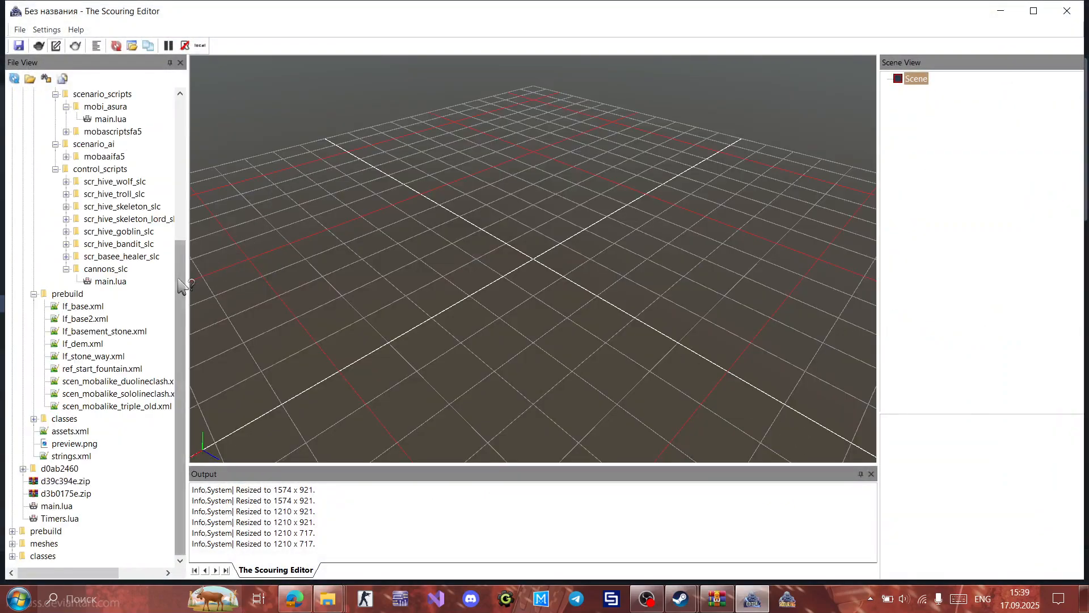
Step: Examine the existing mods listed in the _mods folder of the media files tree
left_click_drag(179, 284, 183, 122)
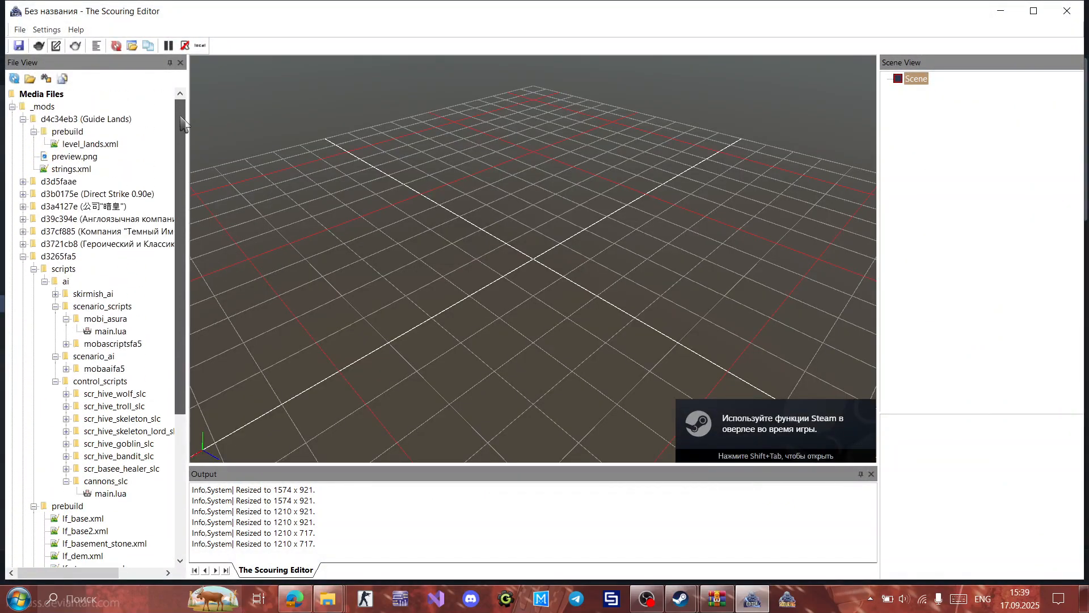
left_click(108, 231)
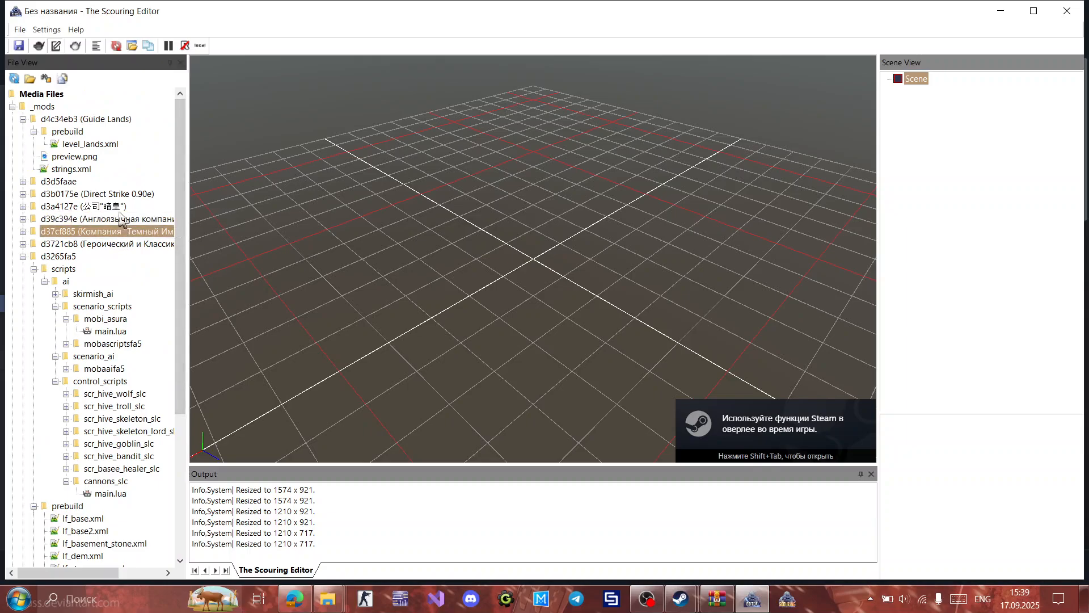
left_click(121, 218)
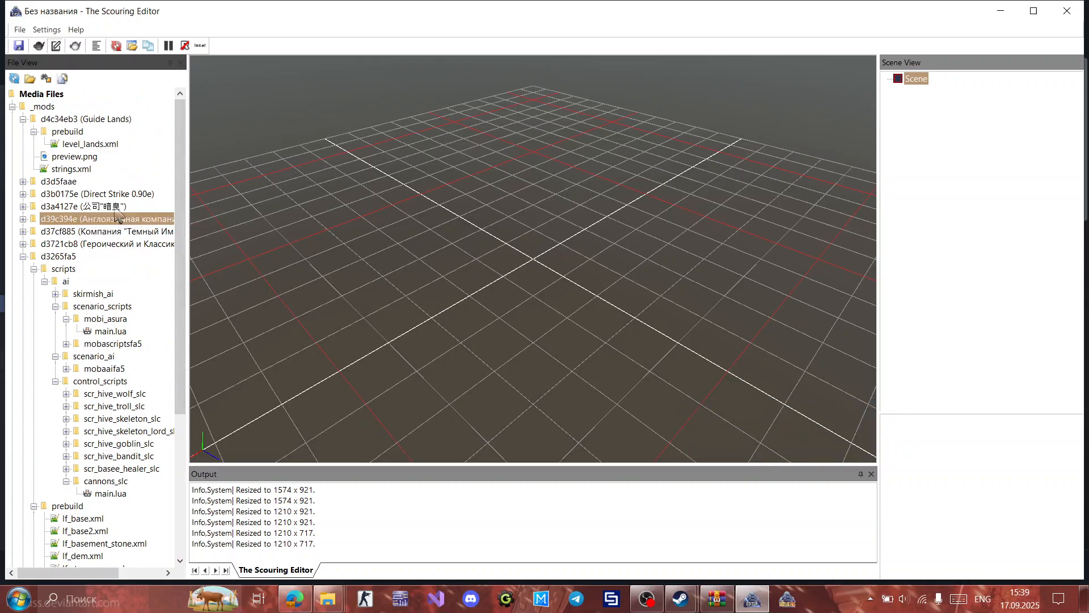
left_click(117, 208)
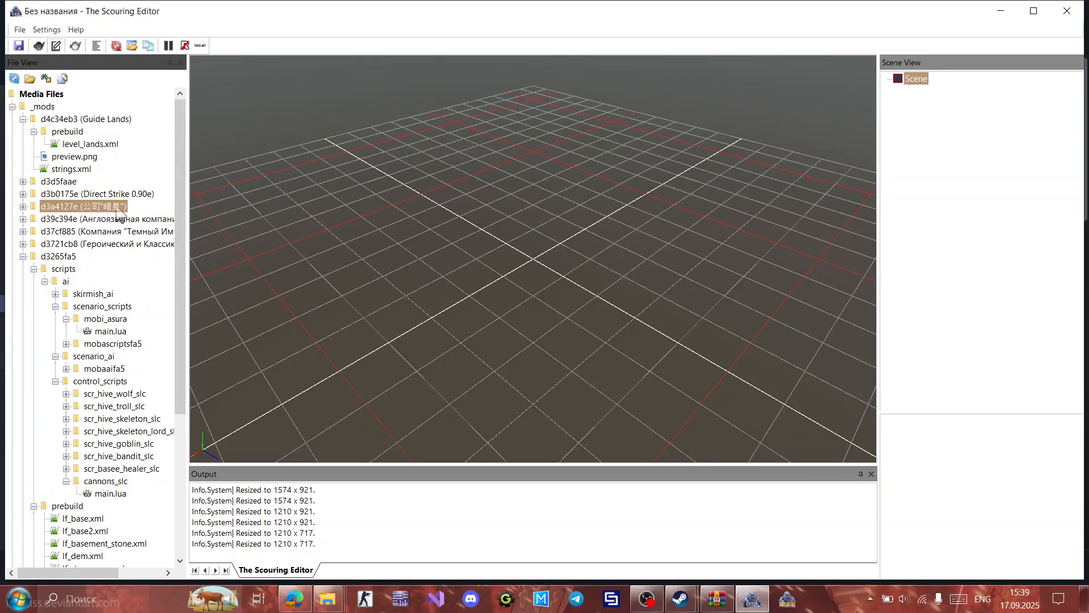
left_click(117, 232)
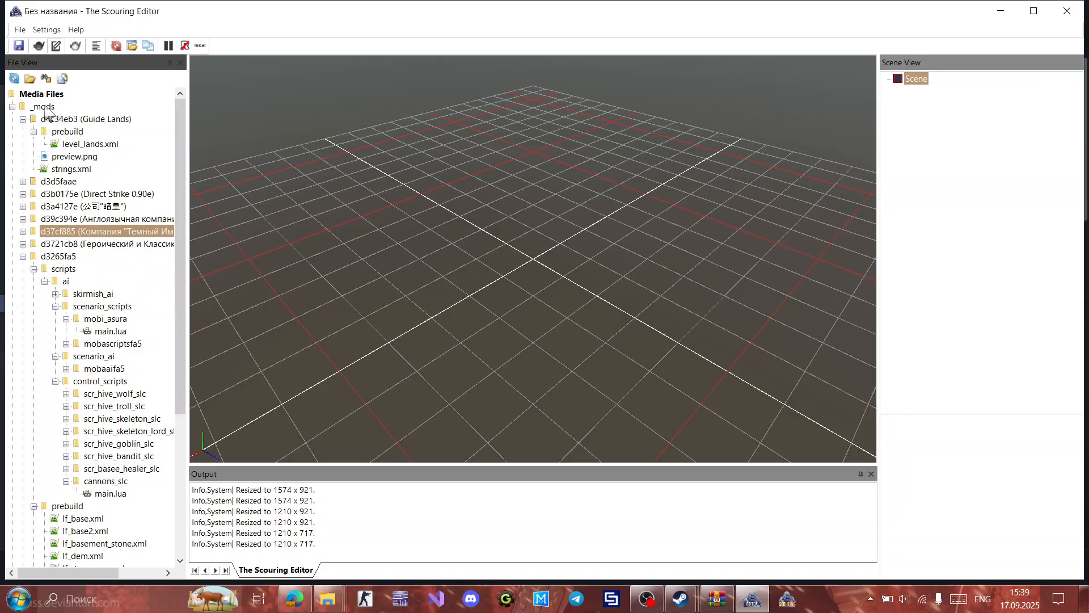
left_click(70, 123)
Step: Create a new mod in the _mods folder and dismiss the non-unique filenames notice
left_click(50, 108)
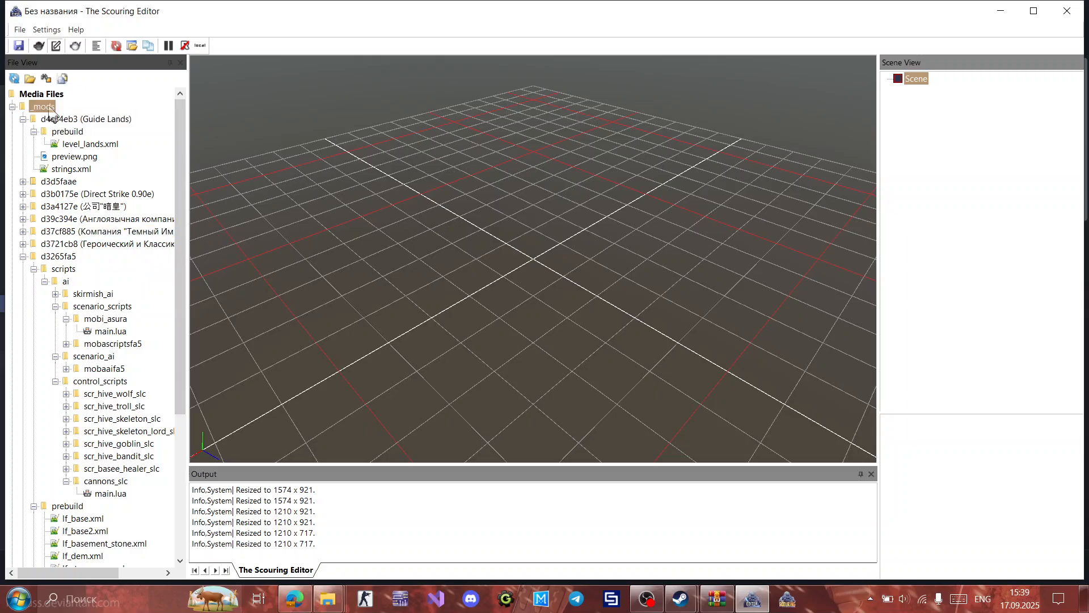
right_click(50, 110)
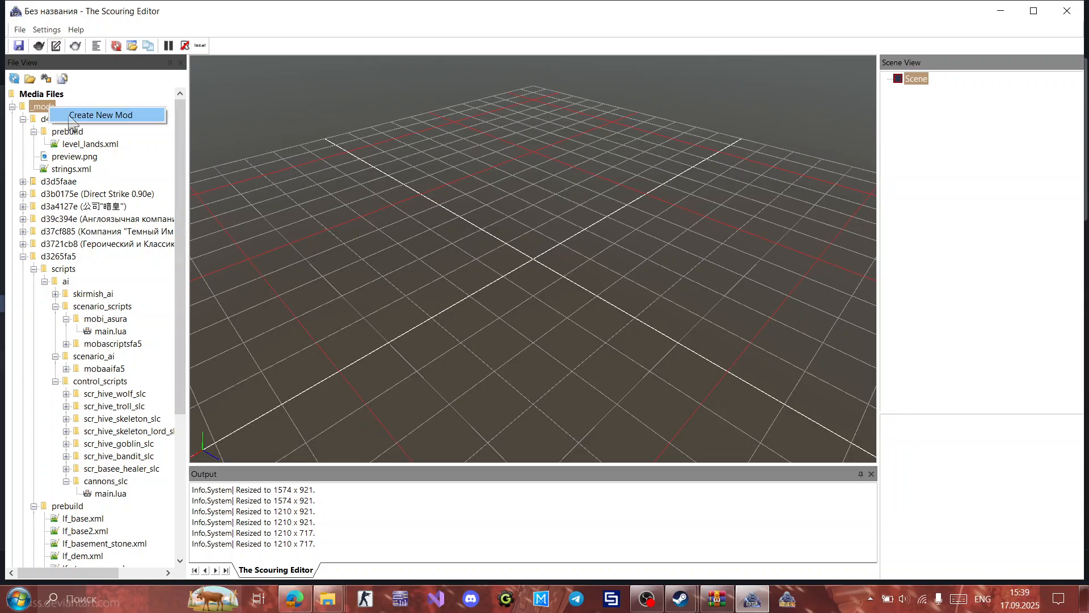
left_click(31, 110)
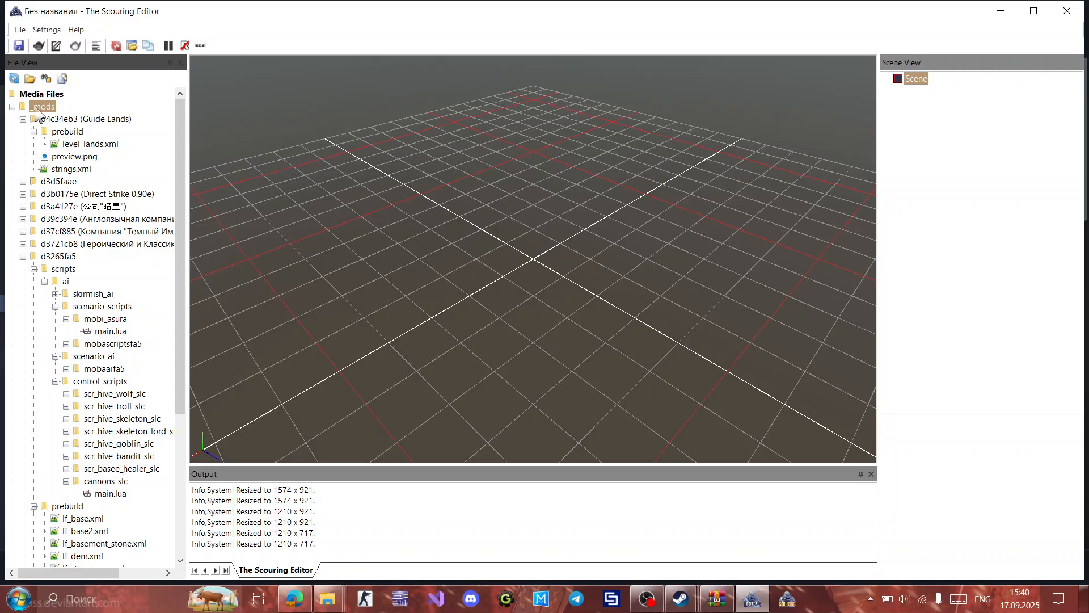
right_click(35, 110)
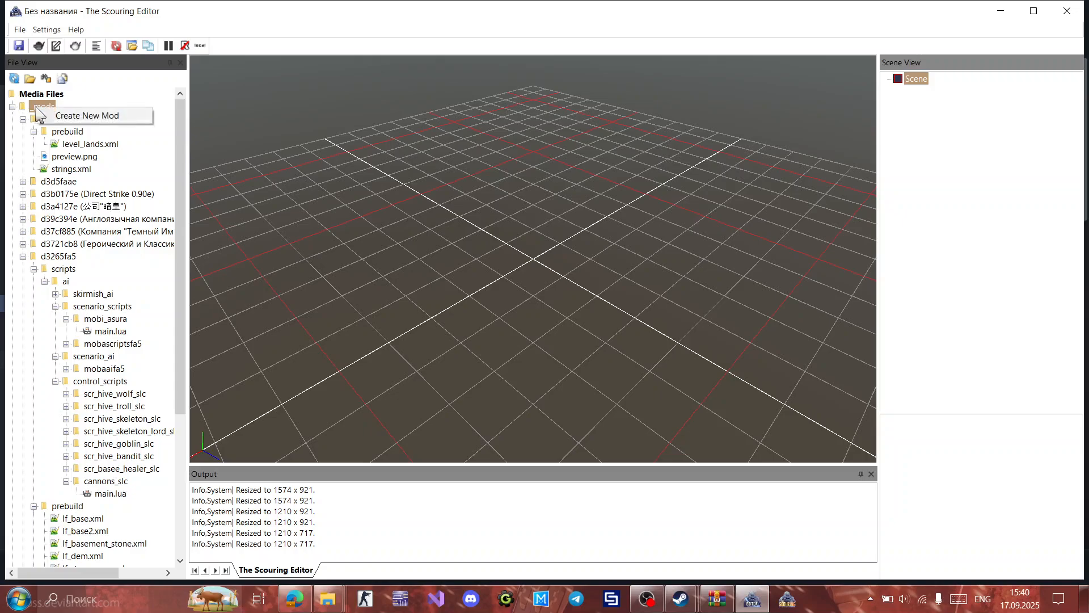
left_click(70, 116)
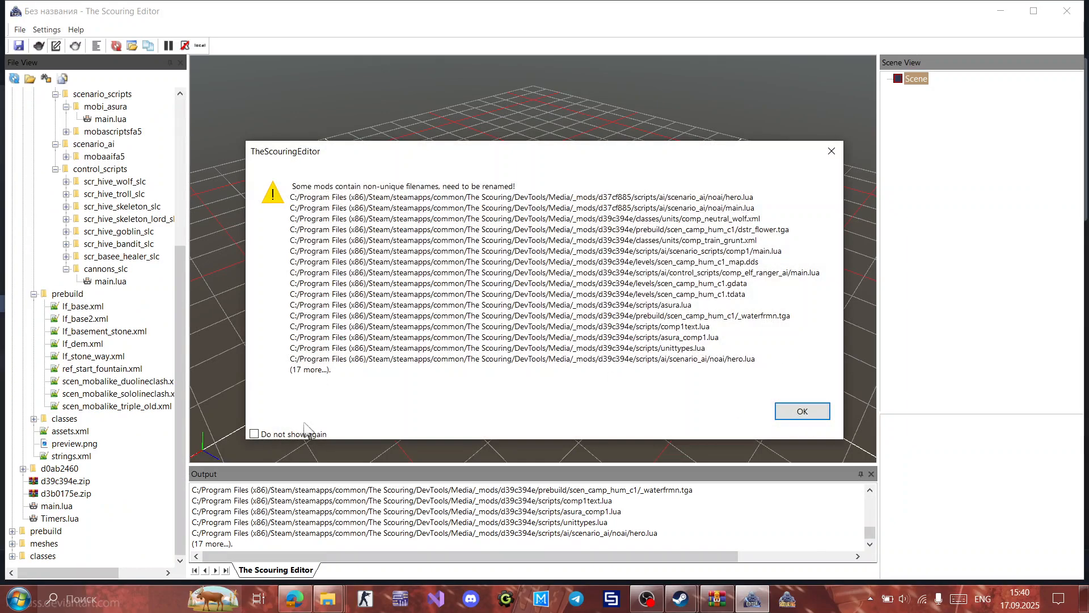
left_click(797, 409)
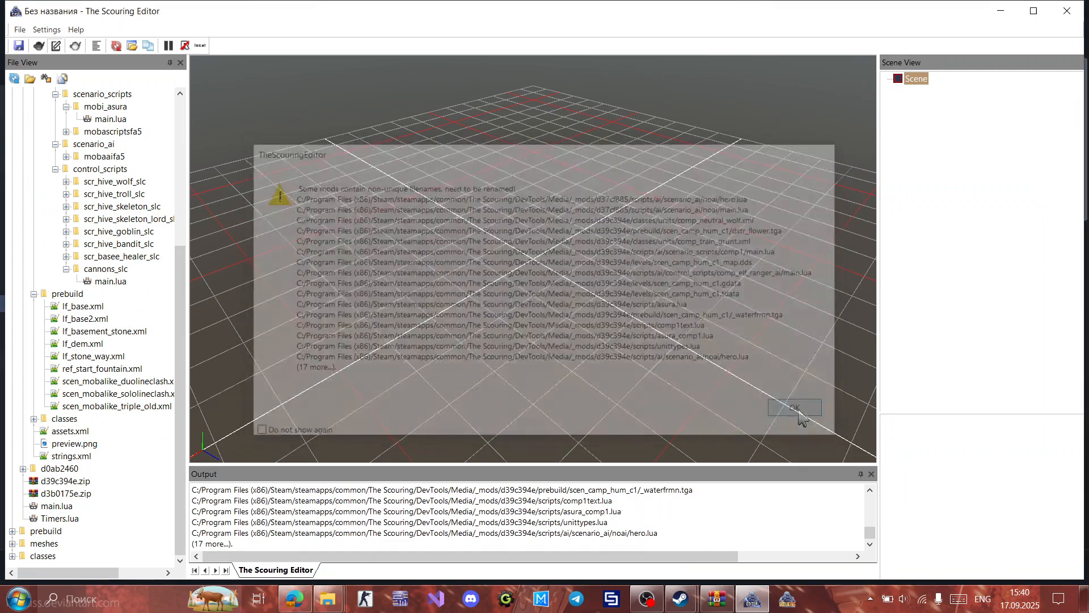
Step: Collapse the Guide Lands and d3265fa5 mod folders and expand the new d4c5ce24 mod folder in the media files tree
left_click_drag(180, 309, 181, 163)
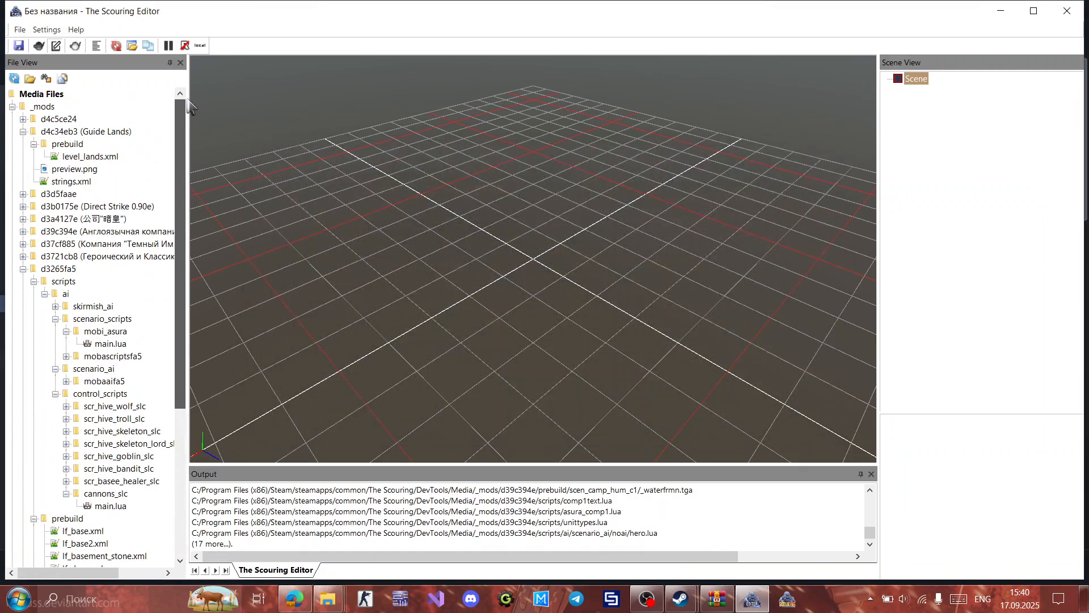
left_click(22, 131)
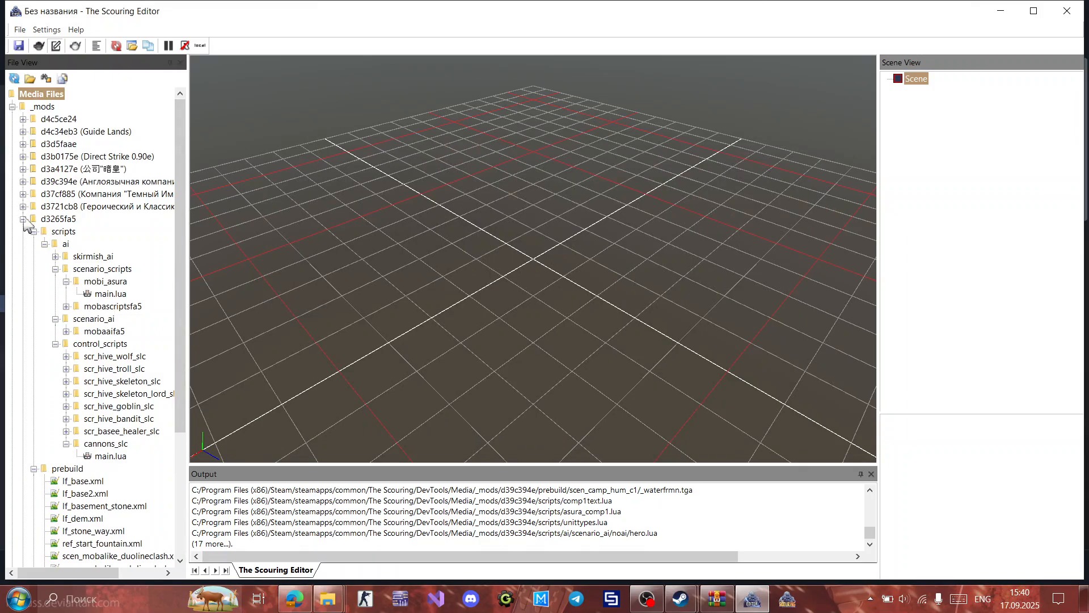
left_click(23, 218)
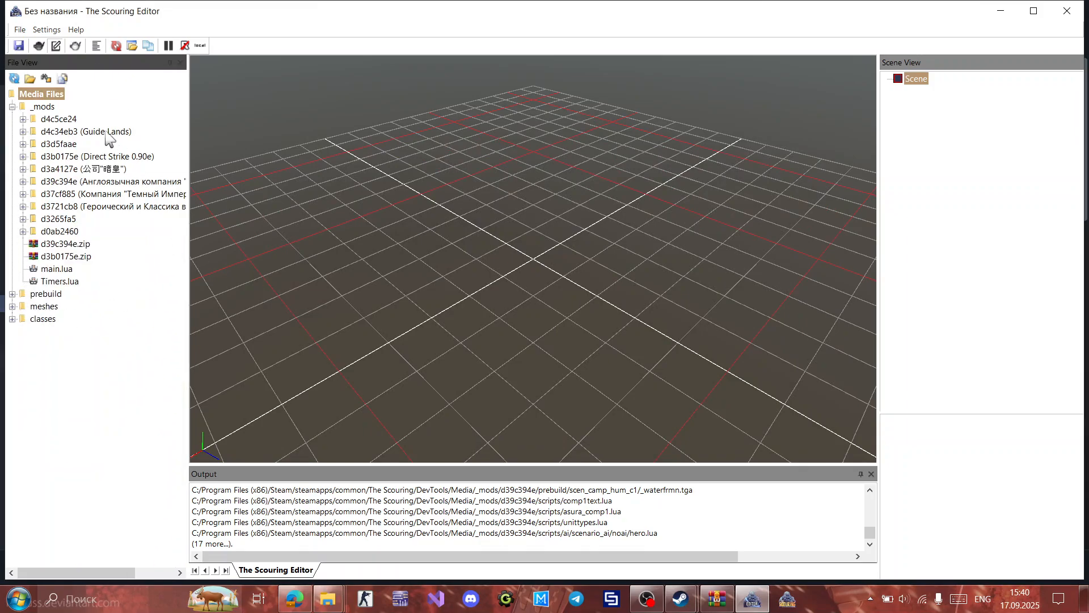
left_click(23, 119)
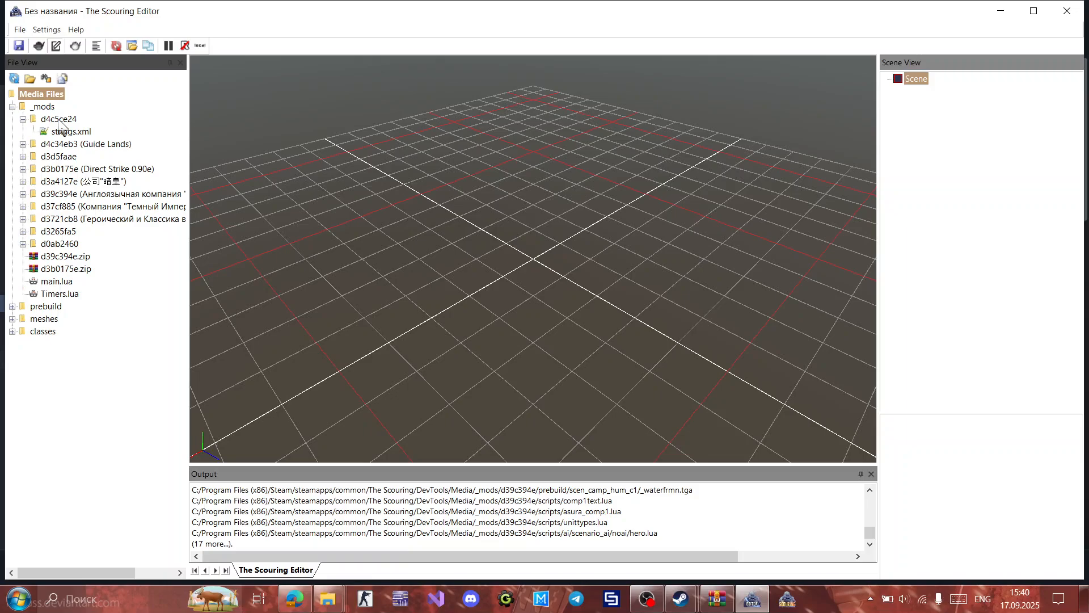
Step: Start a new map in the d4c5ce24 mod named level_guidemap, with its size set to 30 blocks in X and 20 blocks in Z
left_click(59, 121)
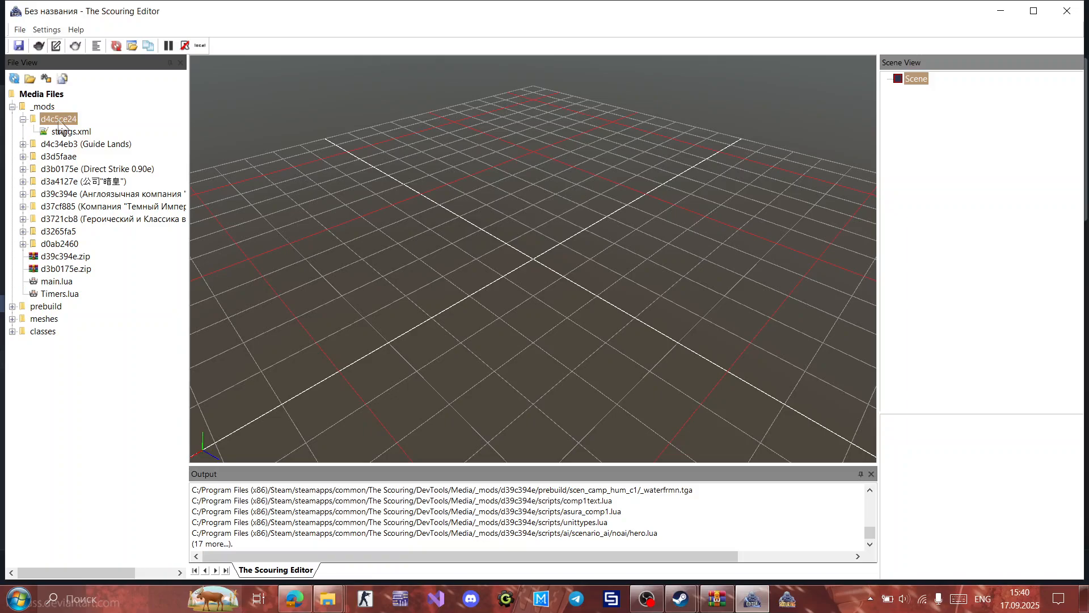
right_click(58, 121)
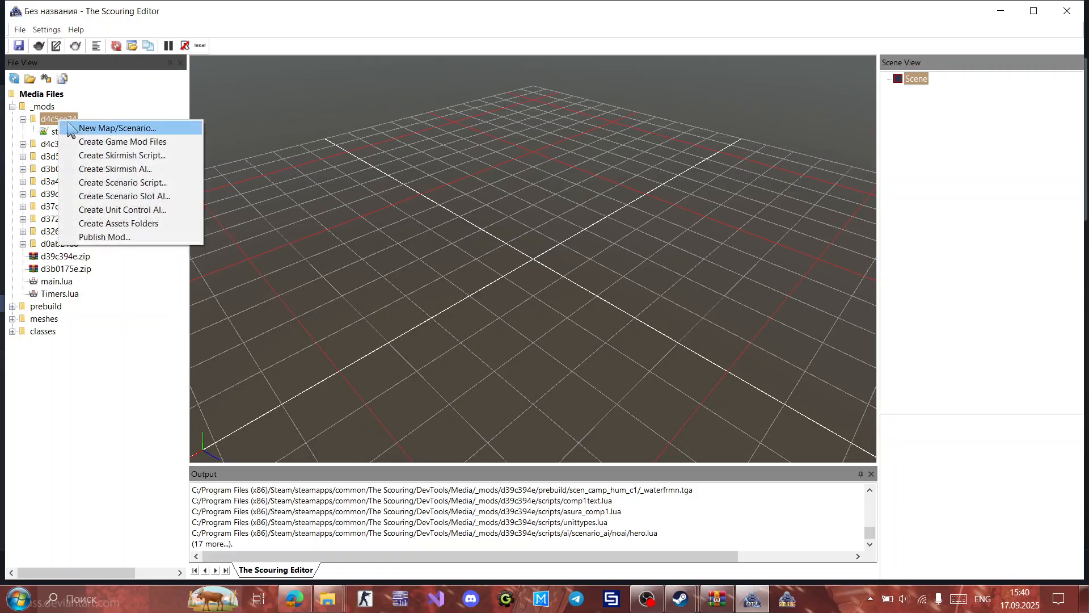
left_click(118, 128)
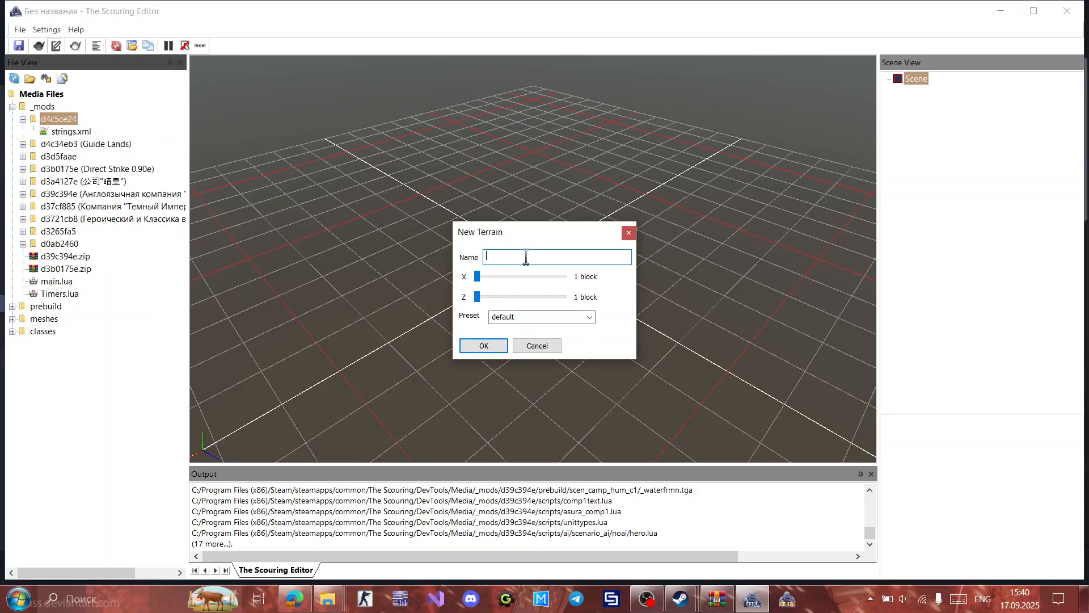
type("level_guidema")
left_click_drag(476, 280, 518, 278)
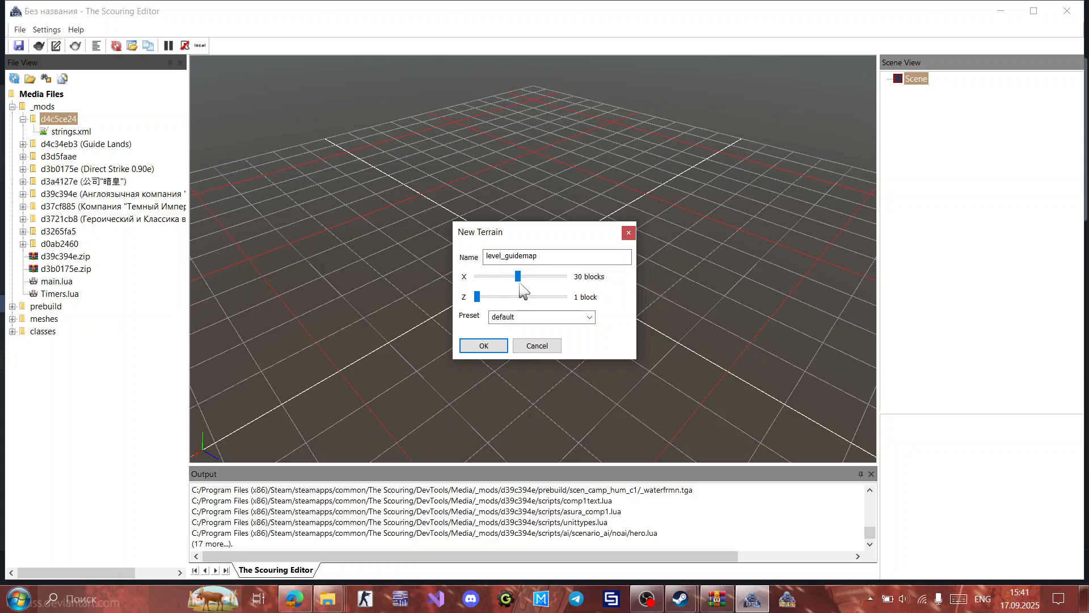
mouse_move(477, 296)
left_mouse_down()
mouse_move(497, 295)
mouse_move(482, 296)
left_mouse_up()
left_click(481, 296)
left_click_drag(480, 297, 500, 304)
left_click_drag(499, 301, 503, 301)
Step: Choose the default terrain preset and create the map together with its terrain data file
left_click(590, 317)
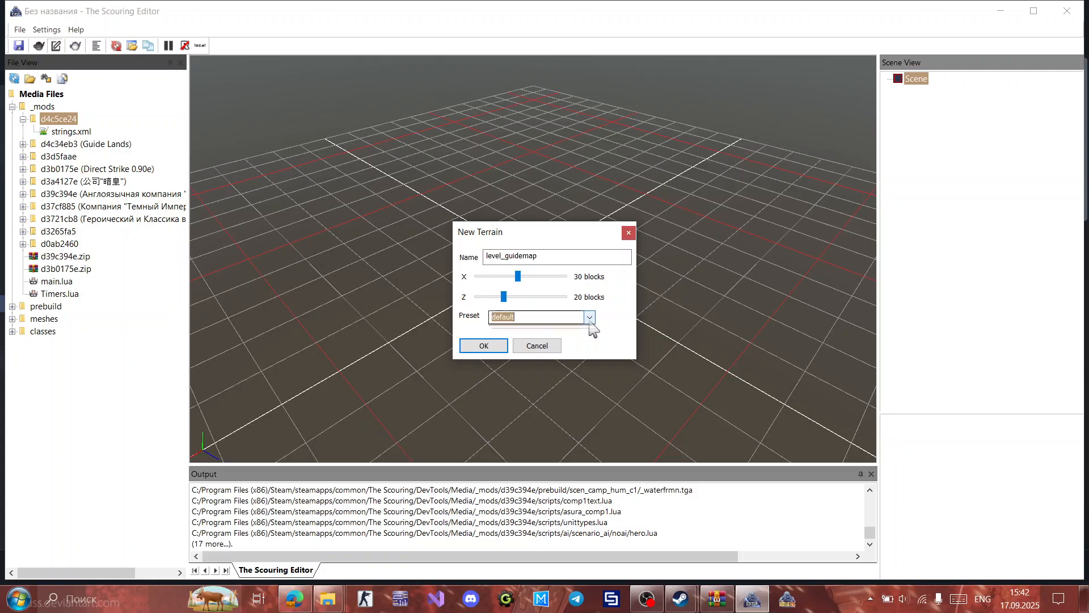
left_click(584, 329)
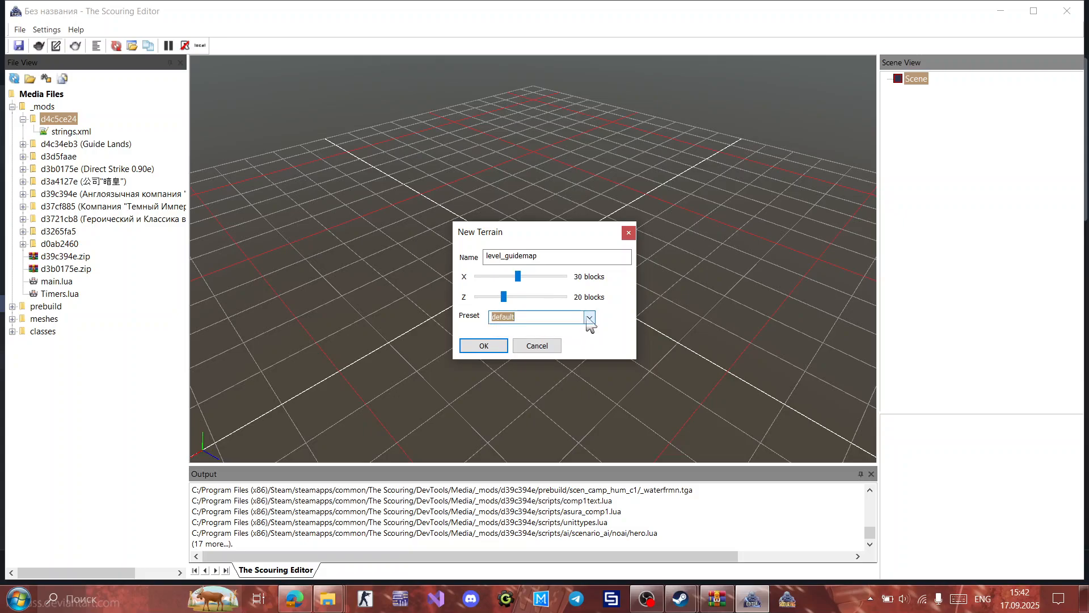
left_click(588, 318)
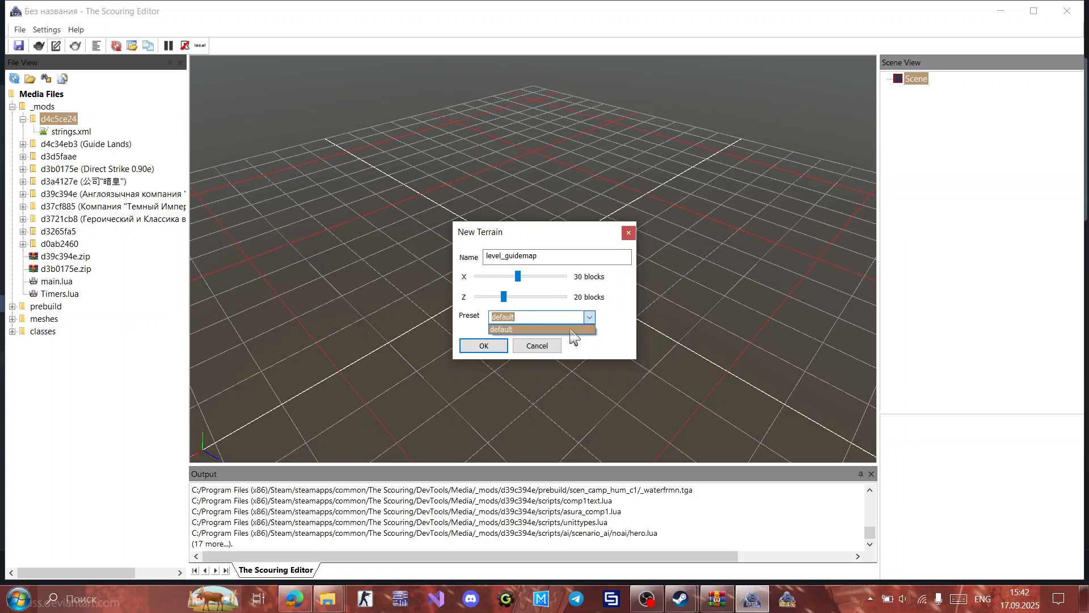
left_click(570, 329)
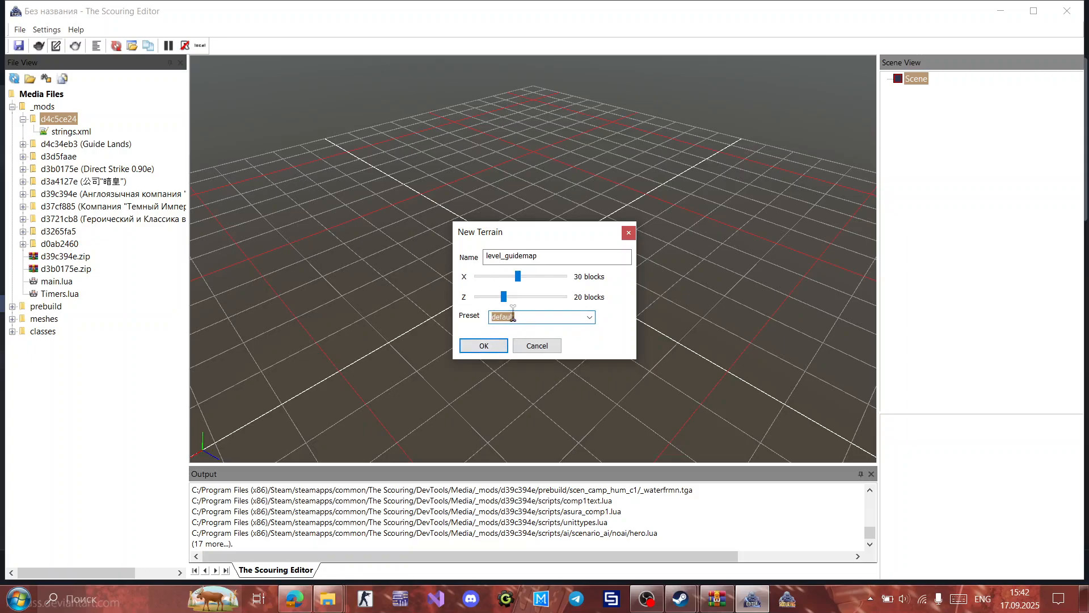
left_click(501, 347)
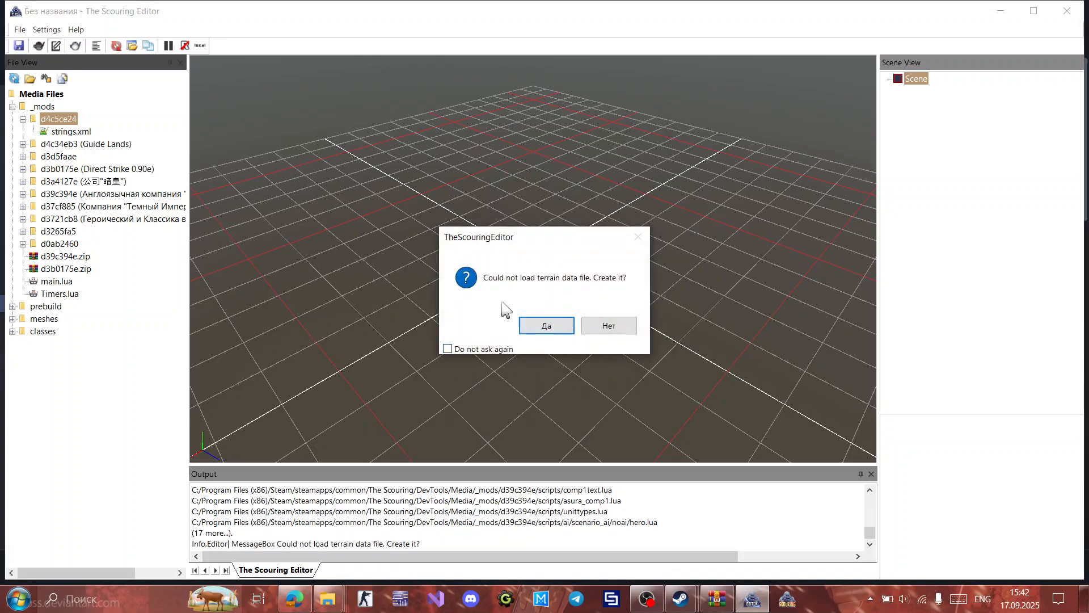
left_click(546, 328)
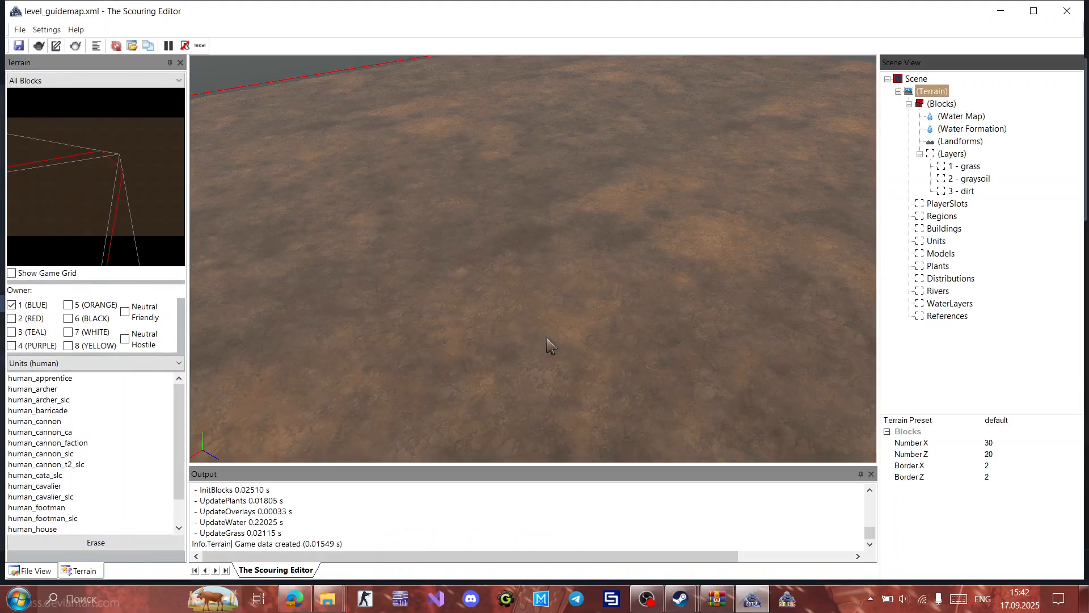
Step: Examine the new terrain from different distances and camera angles
mouse_move(546, 339)
middle_mouse_down()
mouse_move(533, 298)
mouse_move(534, 341)
mouse_move(547, 341)
middle_mouse_up()
scroll(551, 347, "down", 3)
scroll(552, 348, "down", 8)
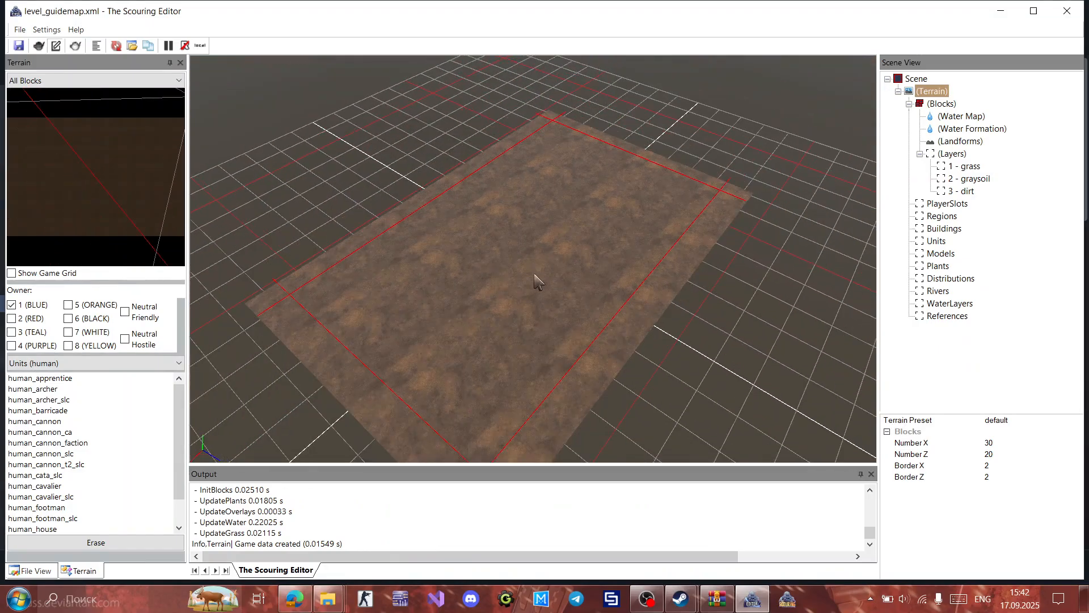
middle_click_drag(525, 261, 521, 272)
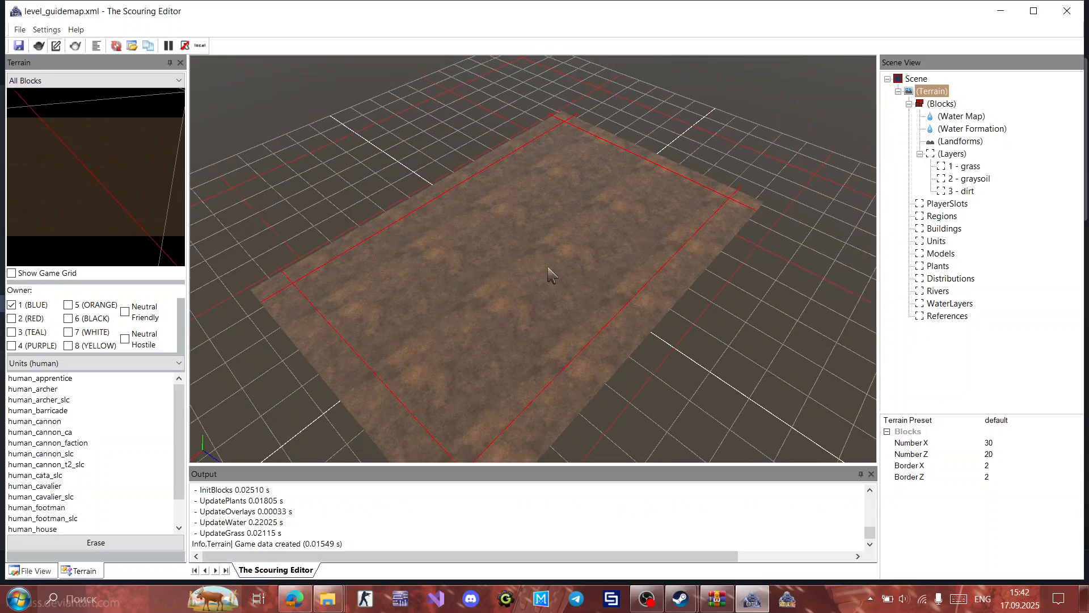
scroll(546, 268, "up", 5)
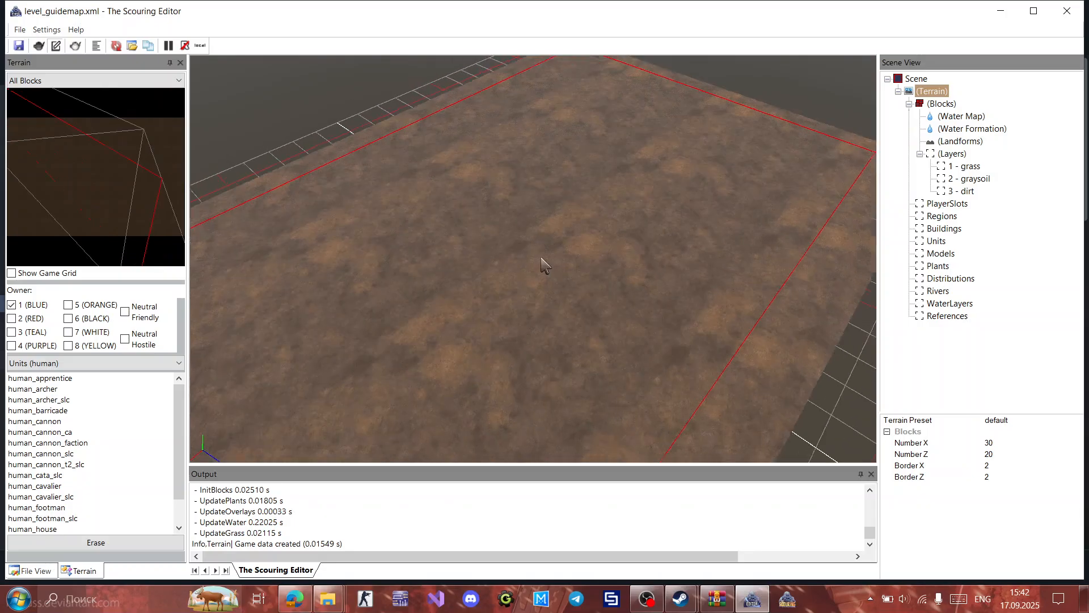
scroll(545, 265, "up", 2)
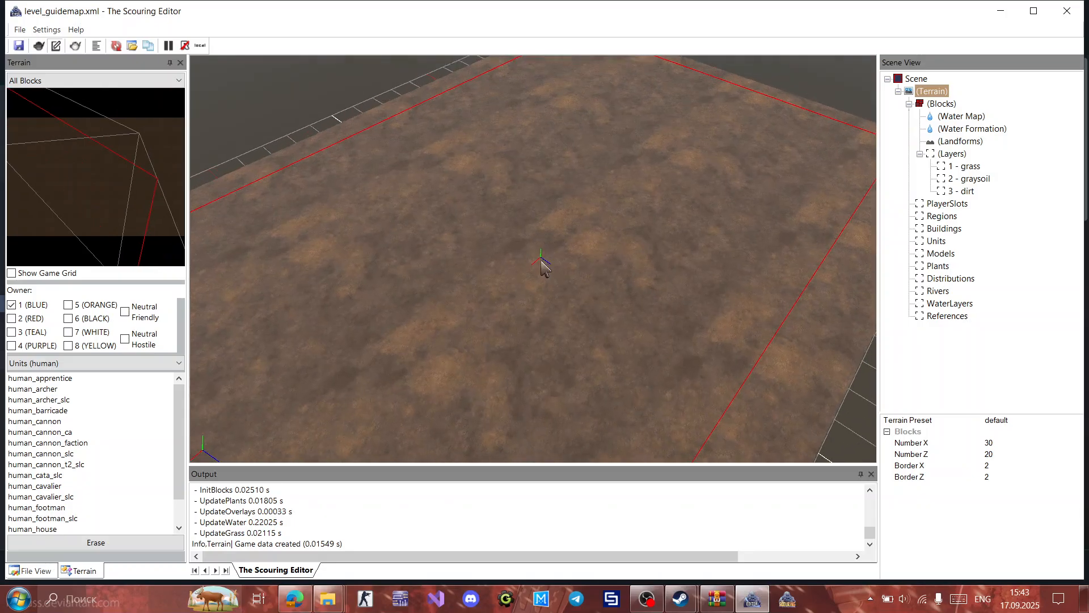
scroll(544, 266, "down", 3)
scroll(543, 268, "down", 4)
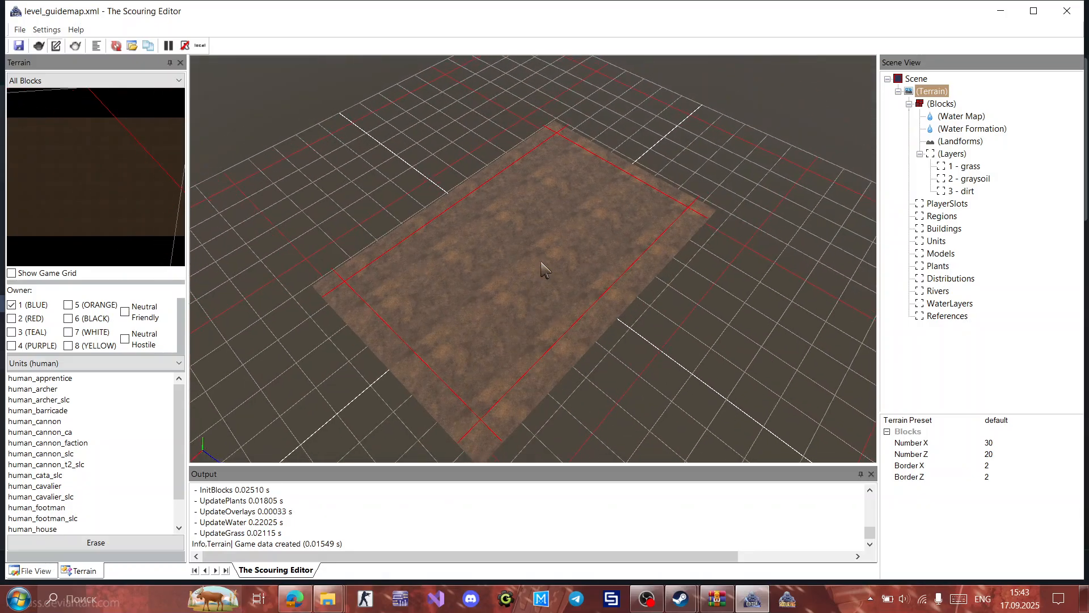
scroll(531, 268, "up", 3)
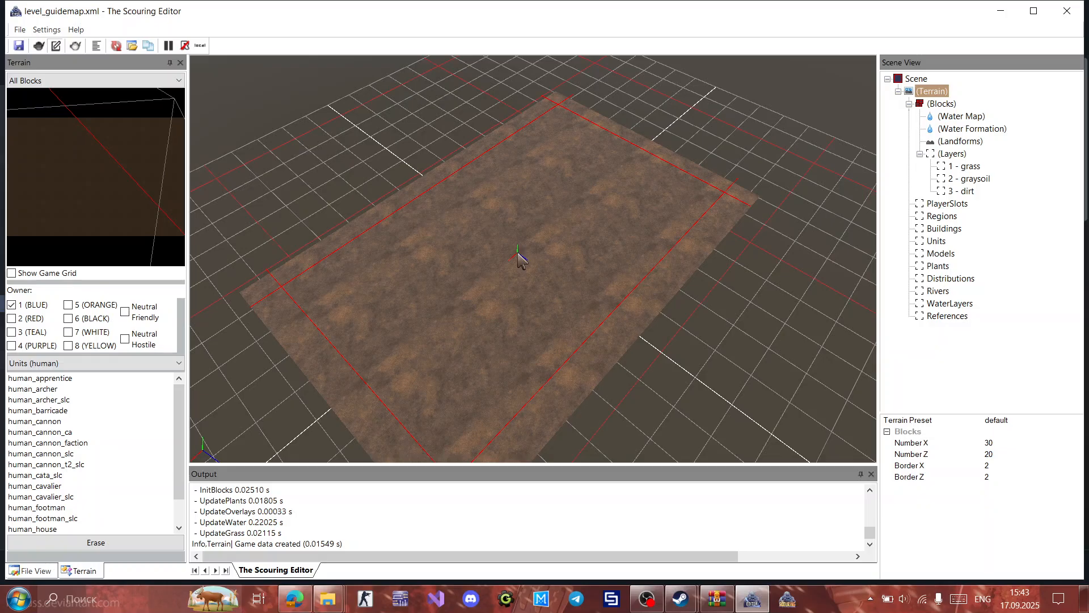
middle_click_drag(517, 253, 517, 284)
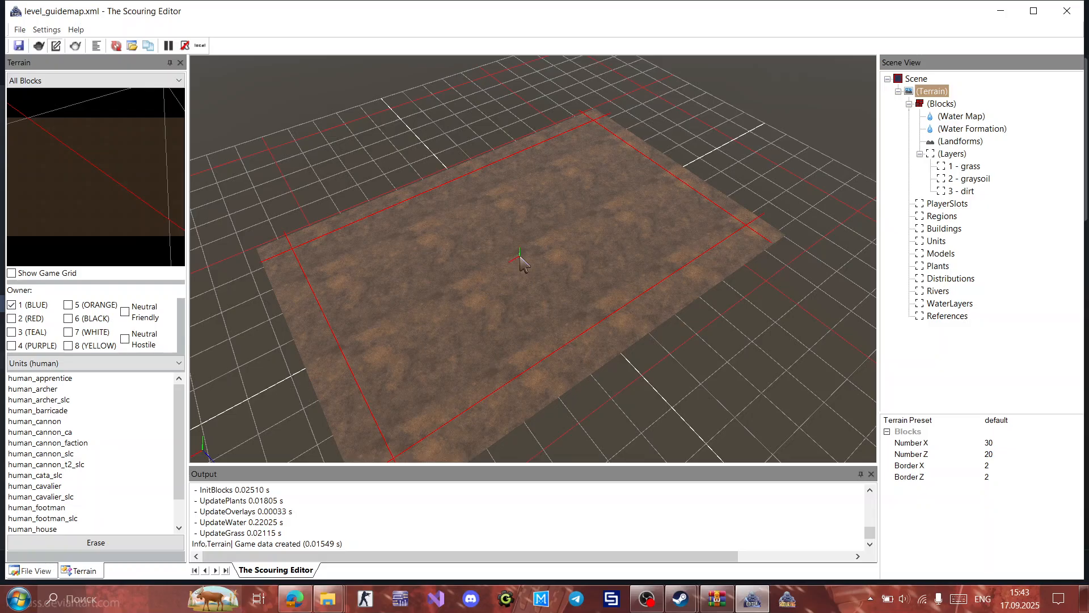
middle_click_drag(519, 256, 518, 253)
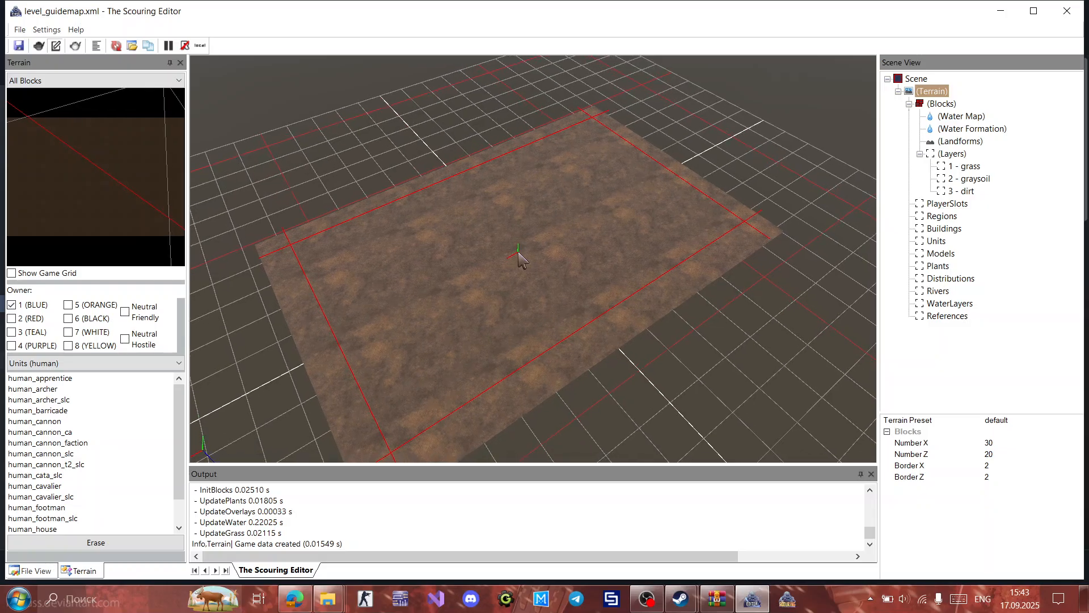
middle_click_drag(518, 252, 559, 235)
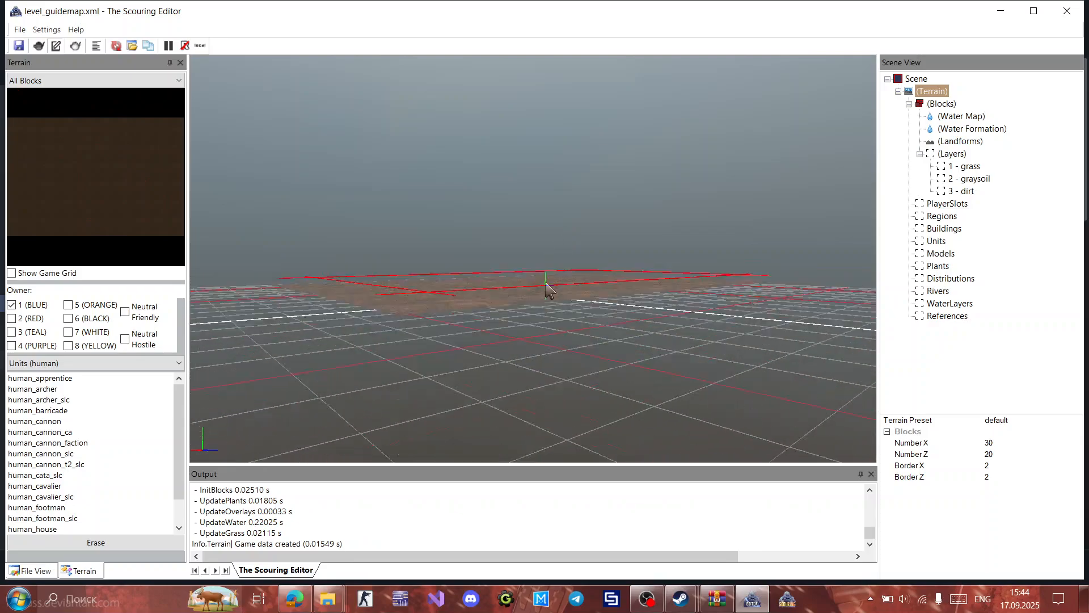
middle_click_drag(543, 320, 656, 214)
scroll(543, 289, "up", 3)
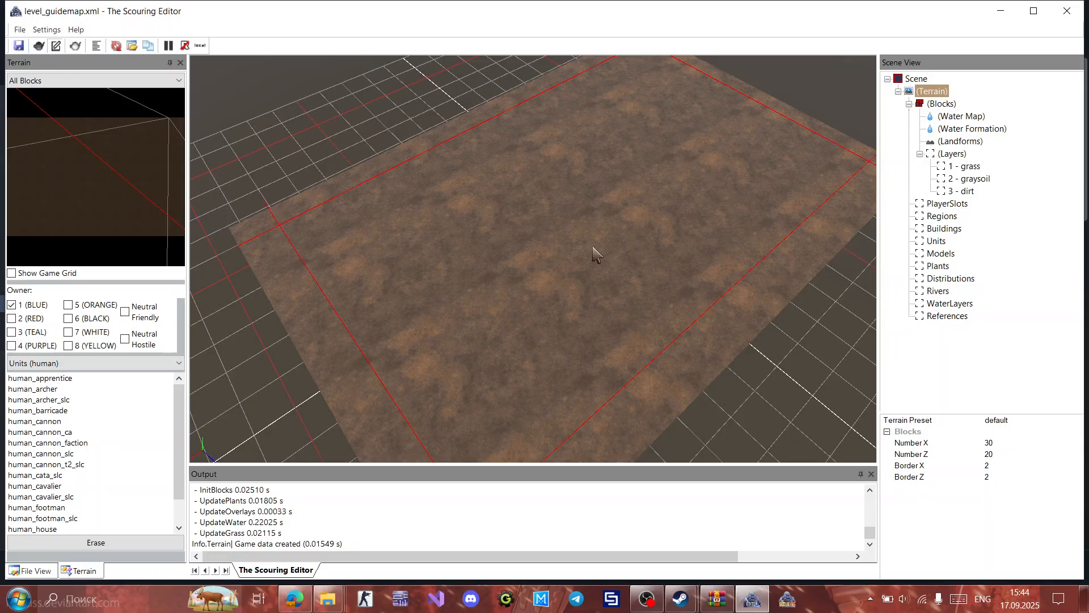
mouse_move(593, 247)
right_mouse_down()
mouse_move(613, 223)
mouse_move(601, 262)
mouse_move(571, 260)
mouse_move(545, 240)
mouse_move(630, 226)
mouse_move(636, 243)
mouse_move(574, 243)
mouse_move(615, 223)
mouse_move(590, 248)
right_mouse_up()
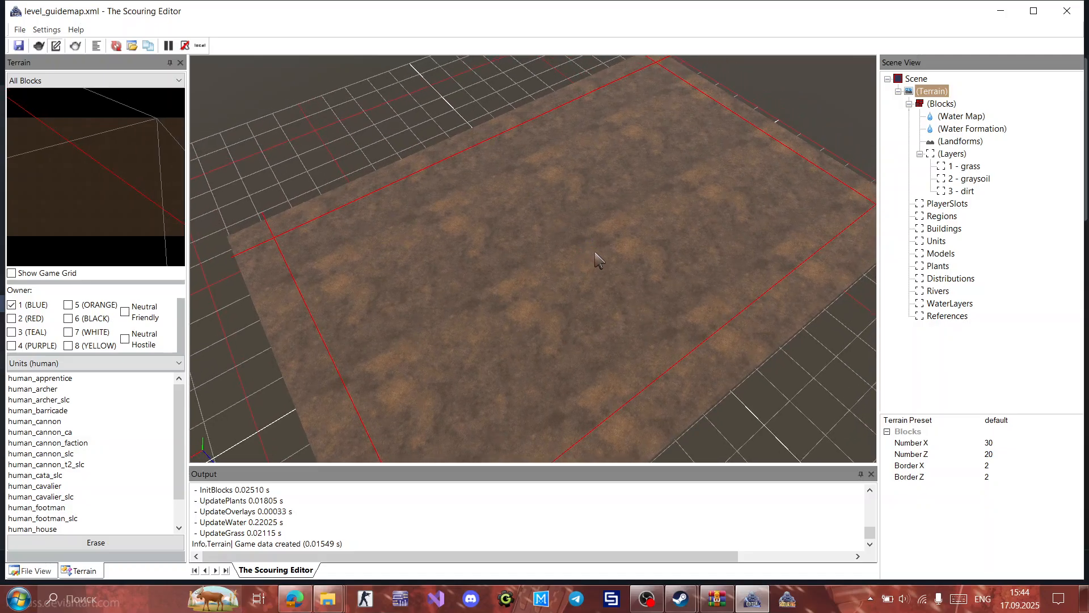
mouse_move(597, 260)
right_mouse_down()
mouse_move(590, 269)
mouse_move(603, 251)
mouse_move(606, 262)
right_mouse_up()
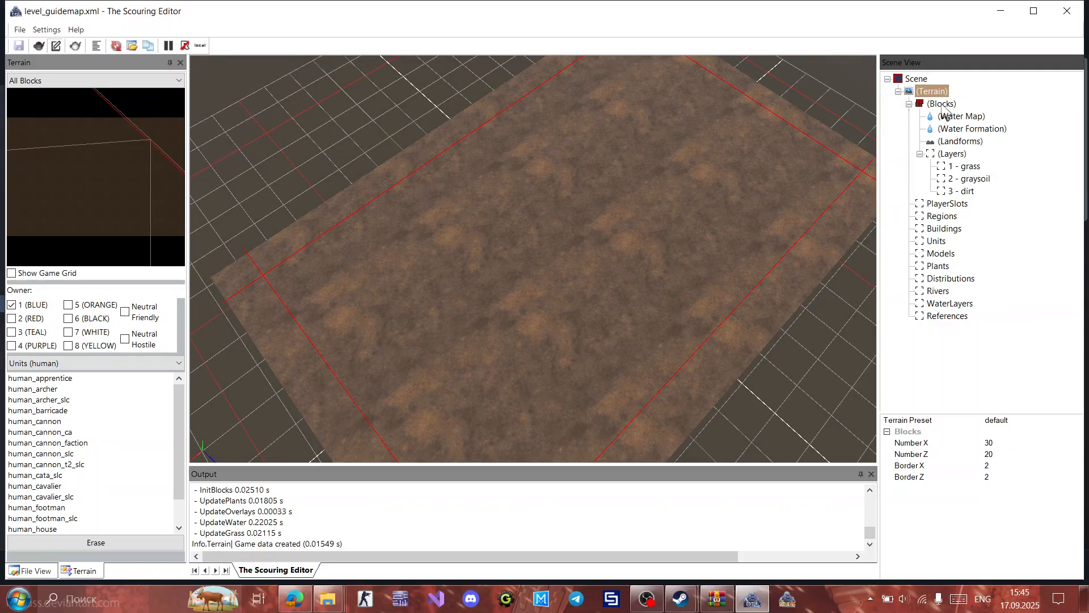
Step: Select the terrain's Blocks for brush editing and check the brush's NoLandforms and NoReferences modes
left_click(942, 105)
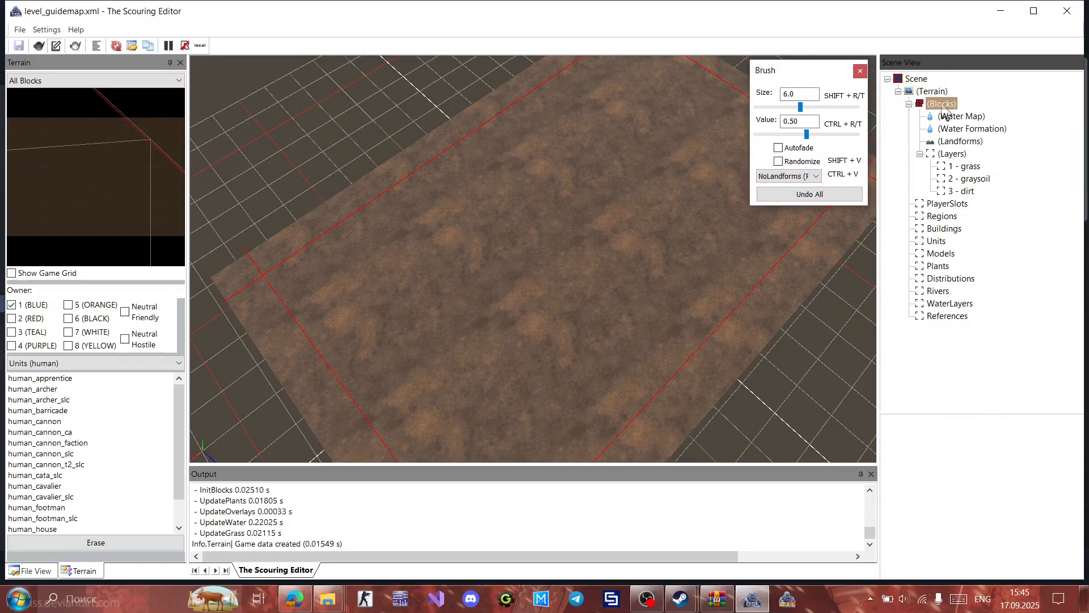
left_click(788, 176)
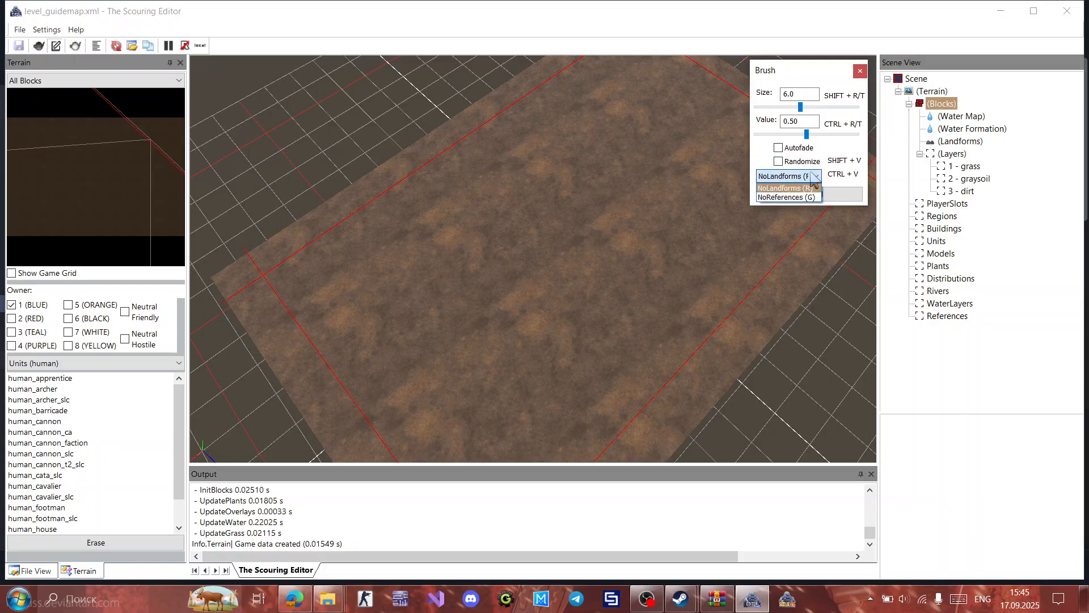
left_click(811, 178)
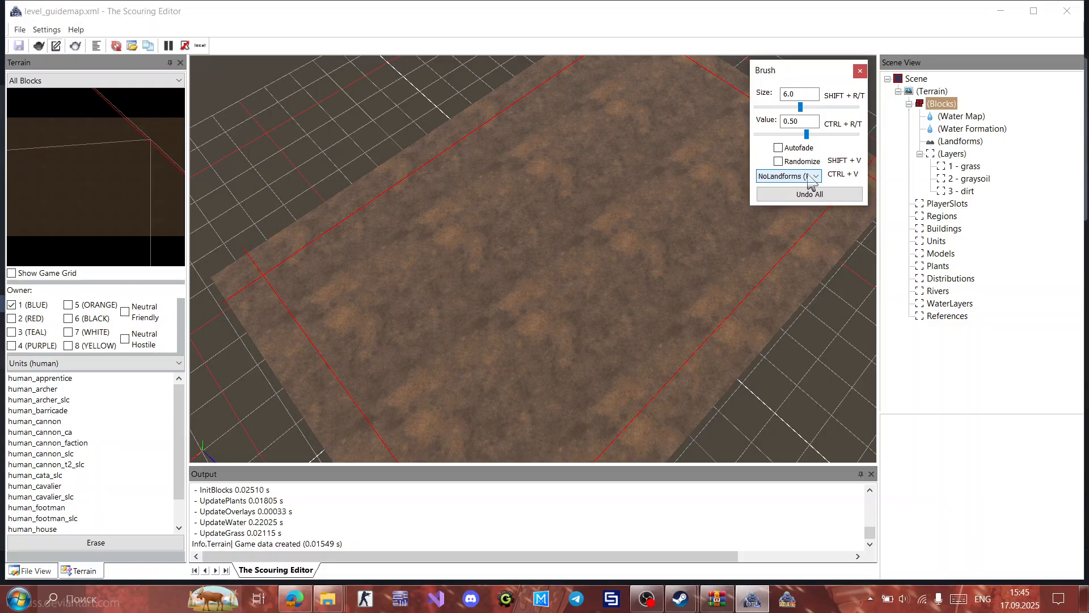
left_click(810, 178)
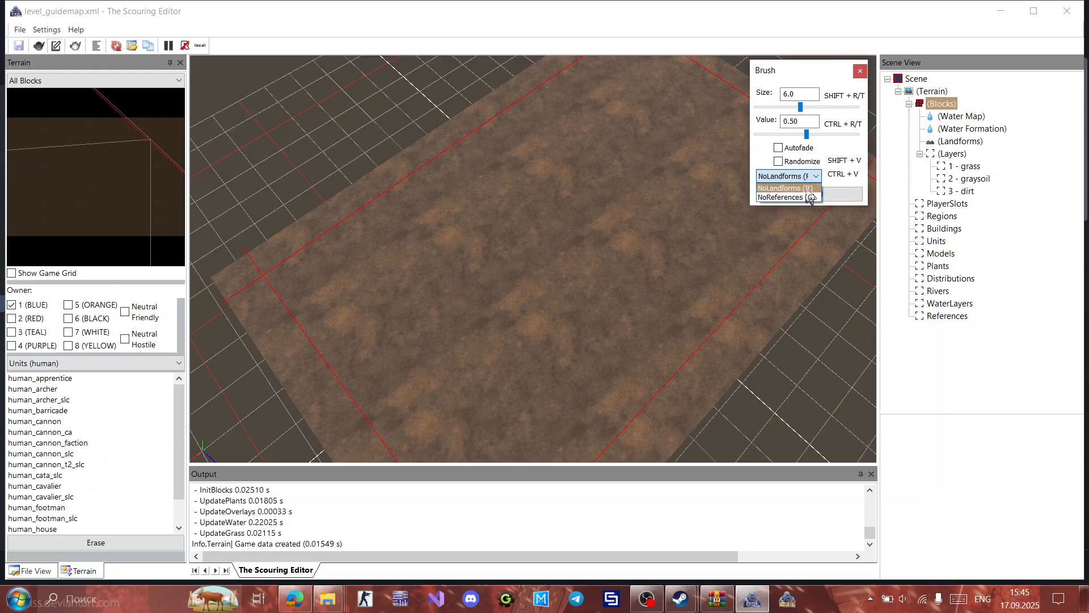
left_click(848, 182)
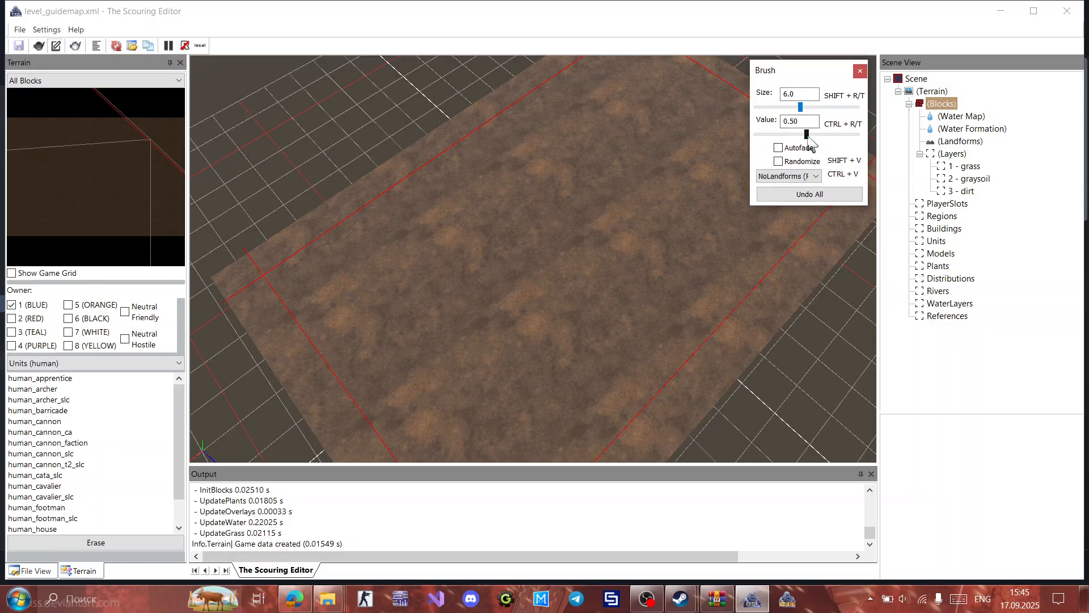
Step: Set the brush size to 36.8 and its value to 1.00, and paint a NoLandforms area near the middle of the terrain
left_click_drag(806, 135, 891, 148)
left_click_drag(803, 108, 838, 106)
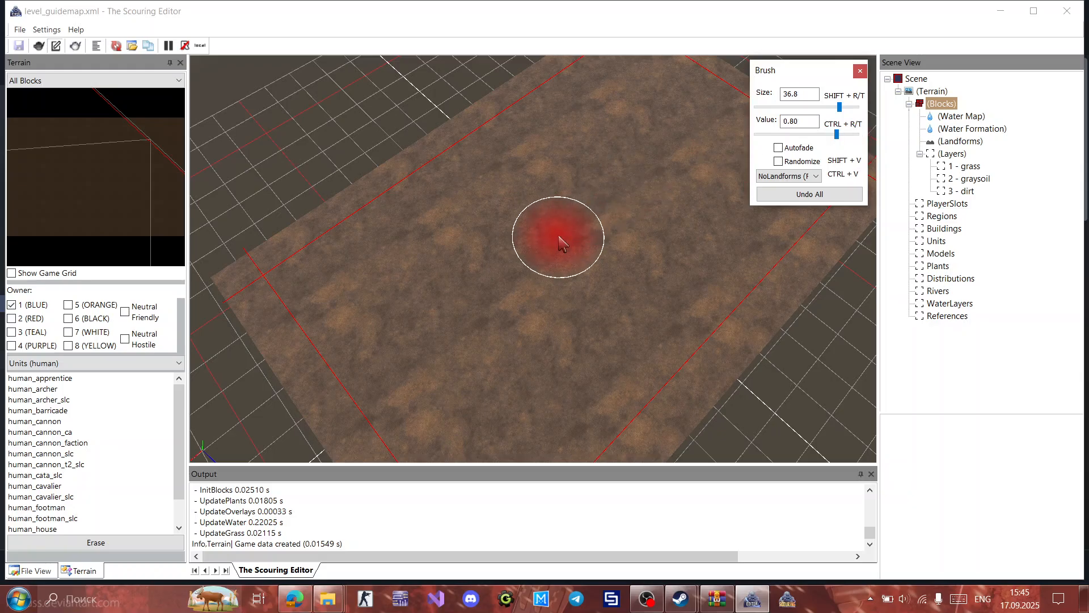
left_click_drag(835, 135, 762, 135)
left_click(493, 237)
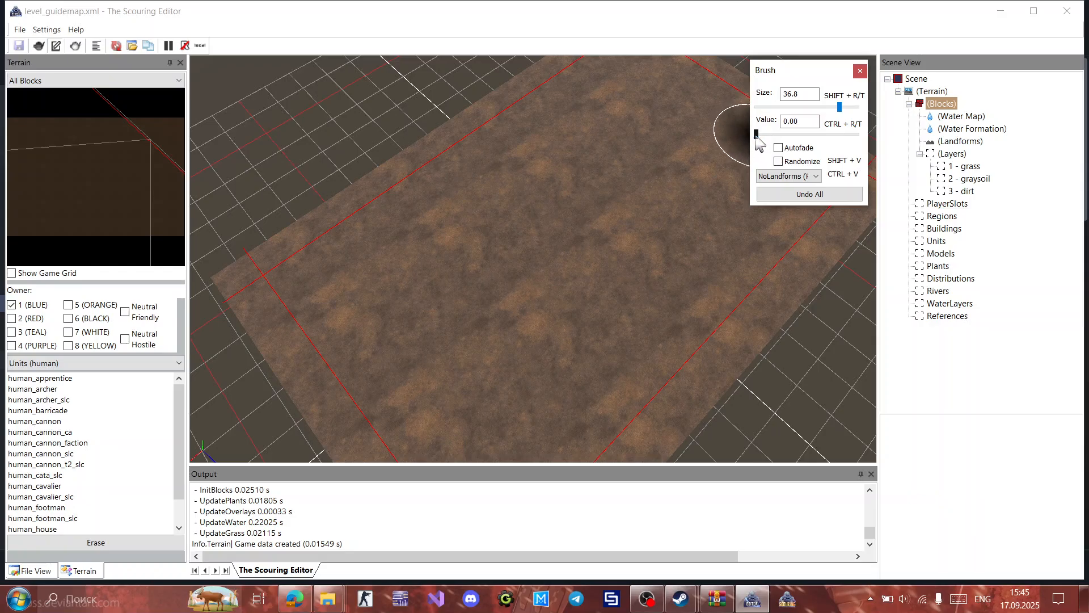
left_click_drag(763, 134, 857, 134)
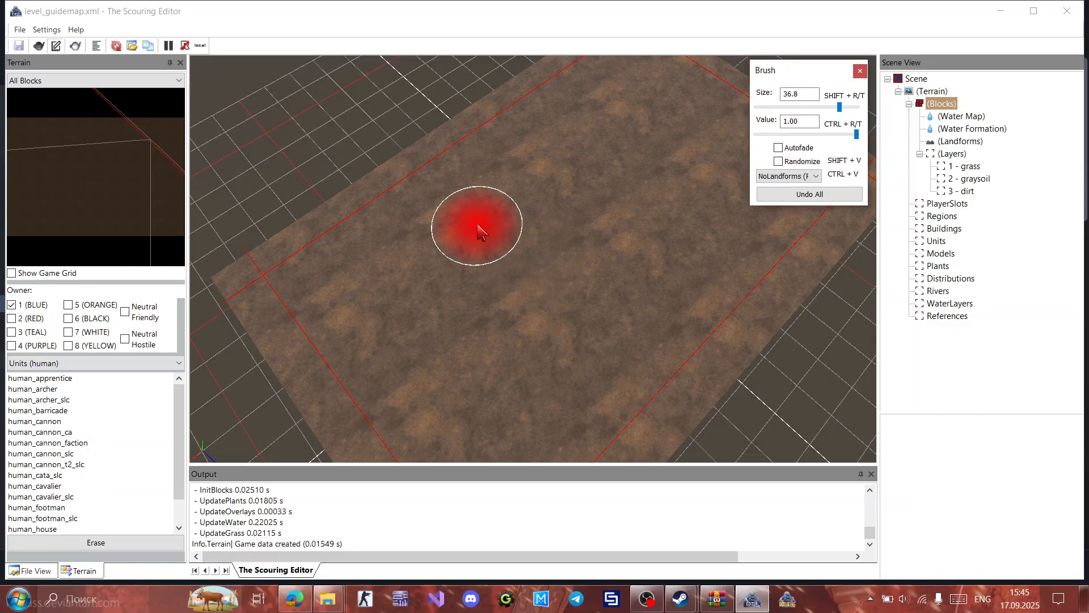
mouse_move(479, 230)
left_mouse_down()
mouse_move(520, 279)
mouse_move(555, 284)
mouse_move(545, 225)
left_mouse_up()
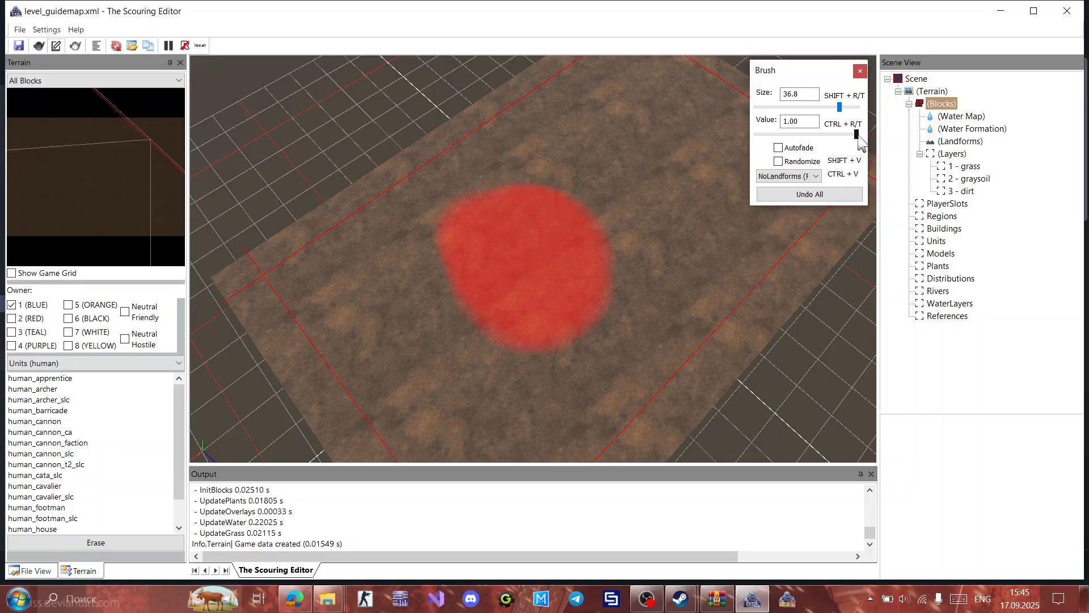
Step: Set the brush value to 0.00 and erase the painted NoLandforms area near the middle of the terrain
left_click_drag(856, 135, 732, 144)
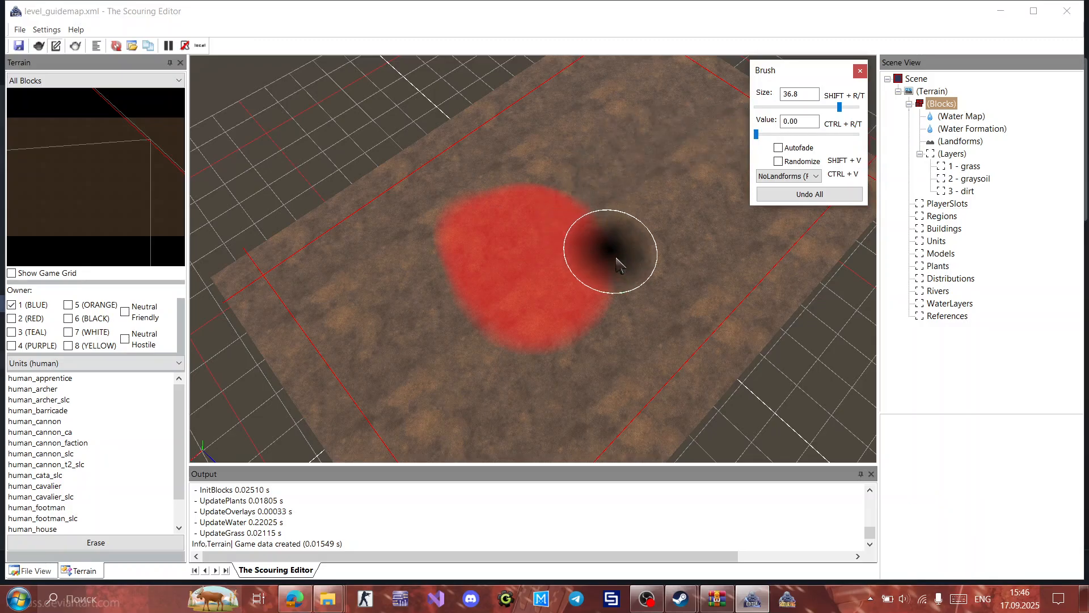
mouse_move(626, 288)
left_mouse_down()
mouse_move(567, 247)
mouse_move(554, 309)
mouse_move(443, 295)
left_mouse_up()
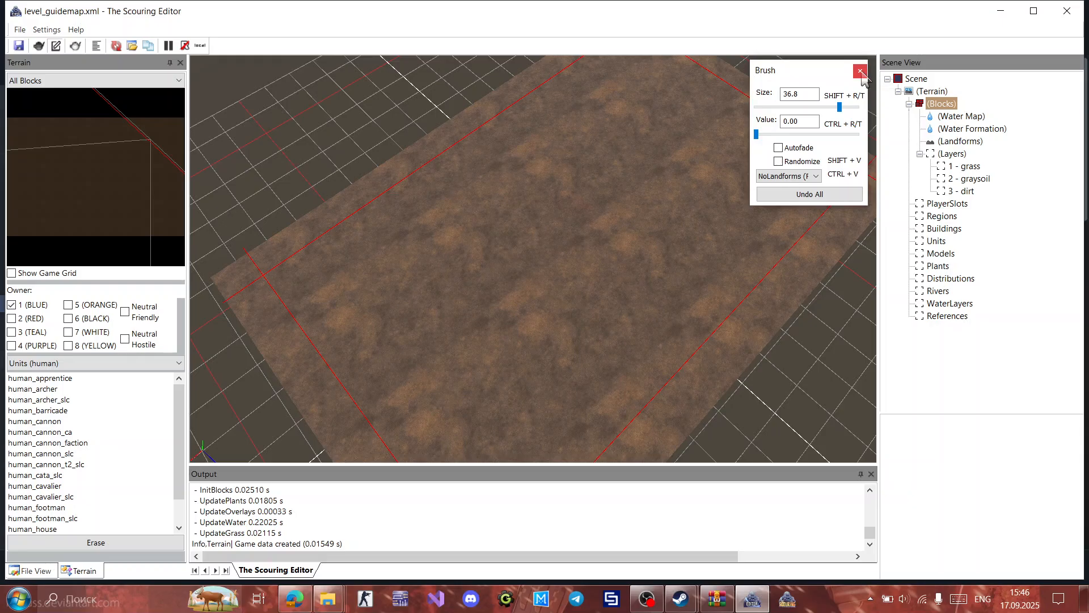
Step: Check the terrain's Water Map, Water Formation, Landforms and Layers entries, including the grass, graysoil and dirt layers
left_click(954, 117)
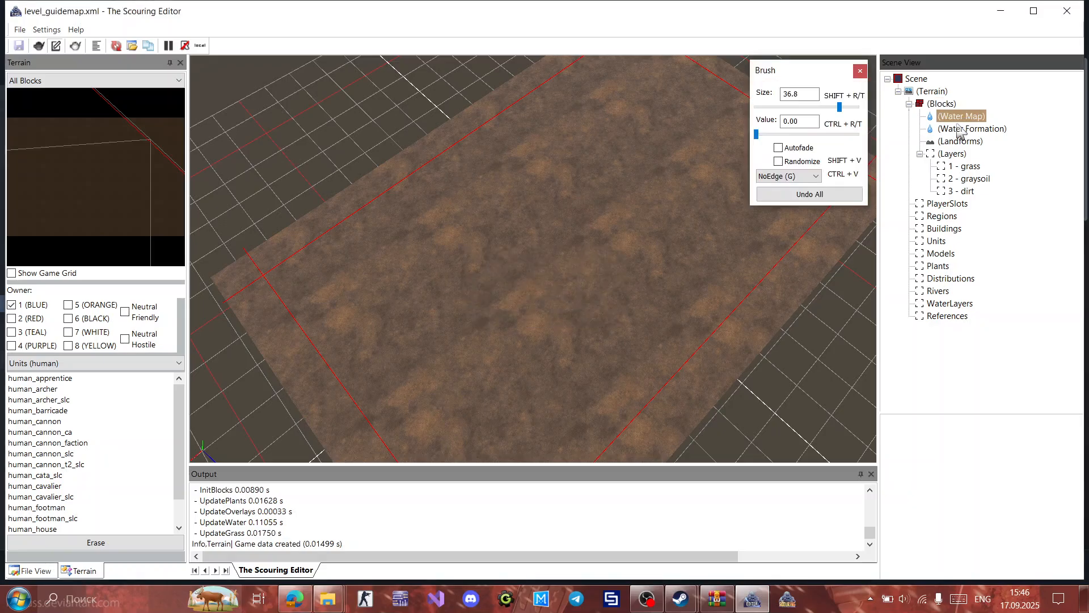
left_click(969, 129)
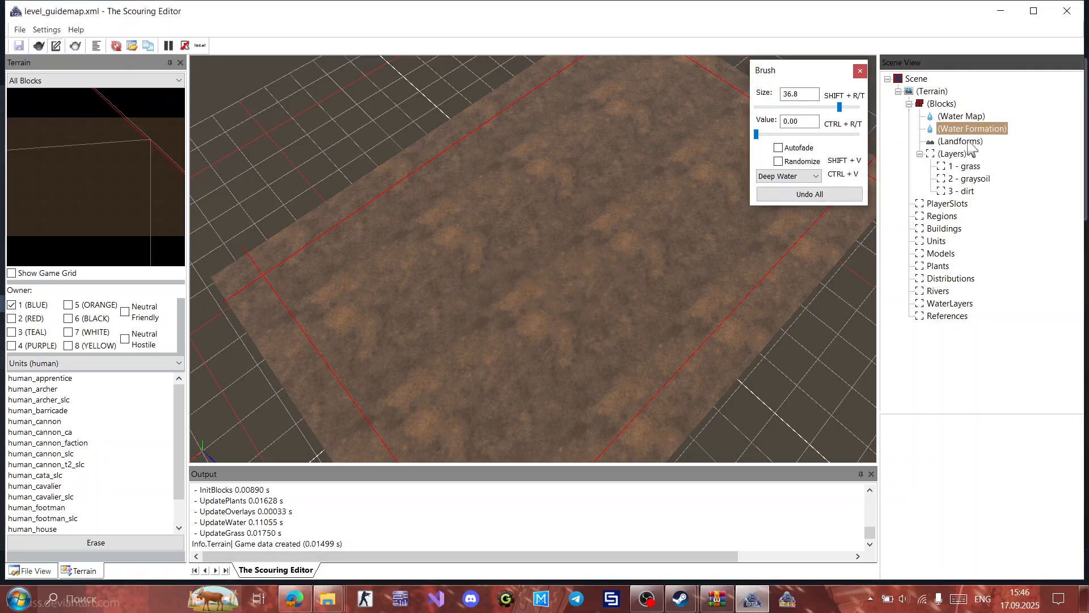
left_click(968, 142)
left_click(959, 155)
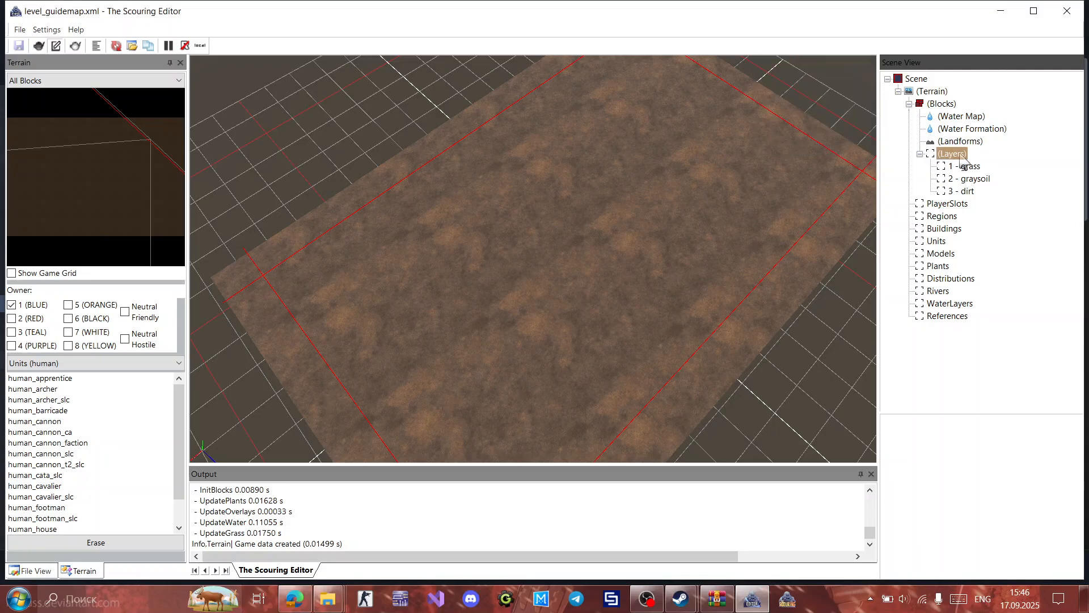
left_click(967, 169)
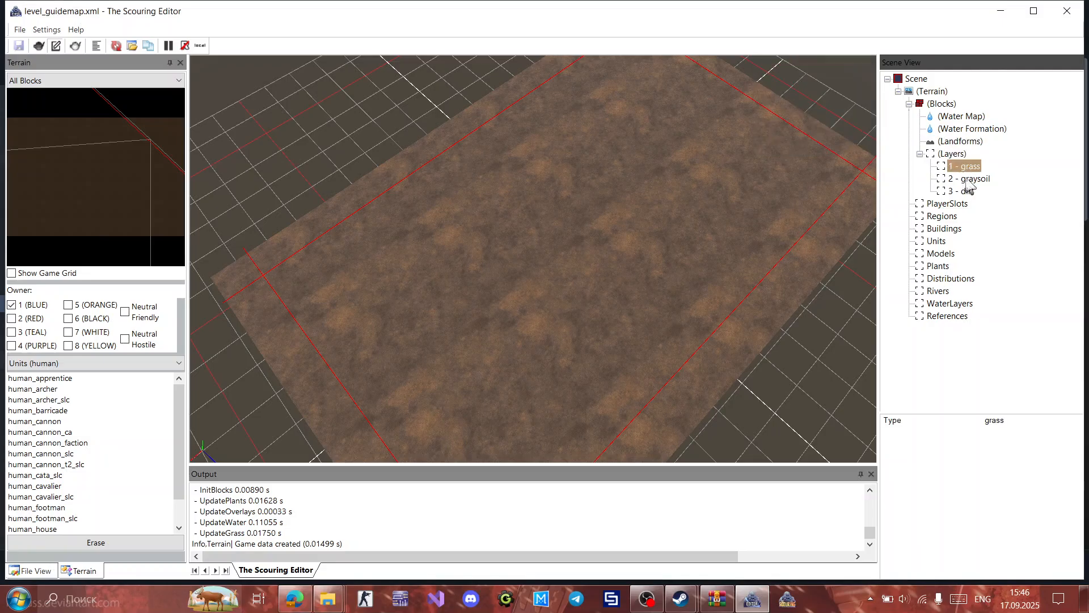
left_click(971, 180)
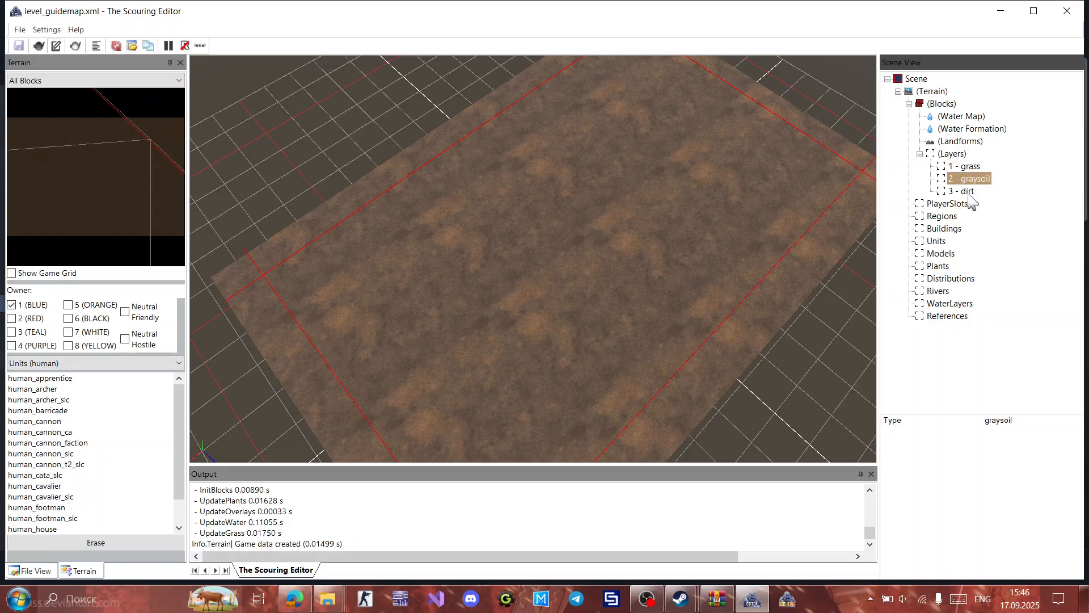
left_click(968, 192)
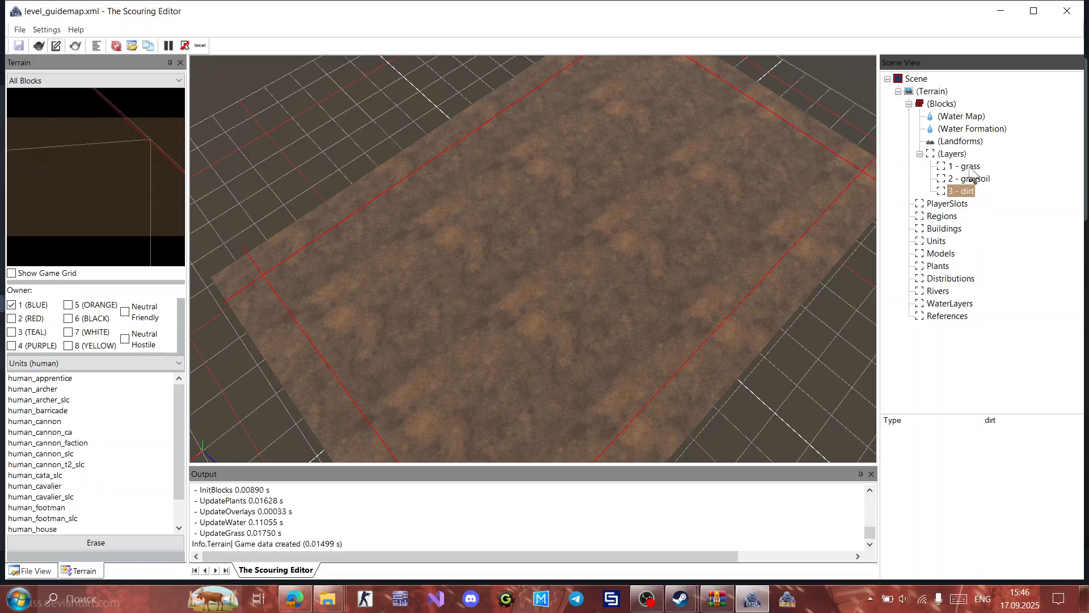
left_click(971, 169)
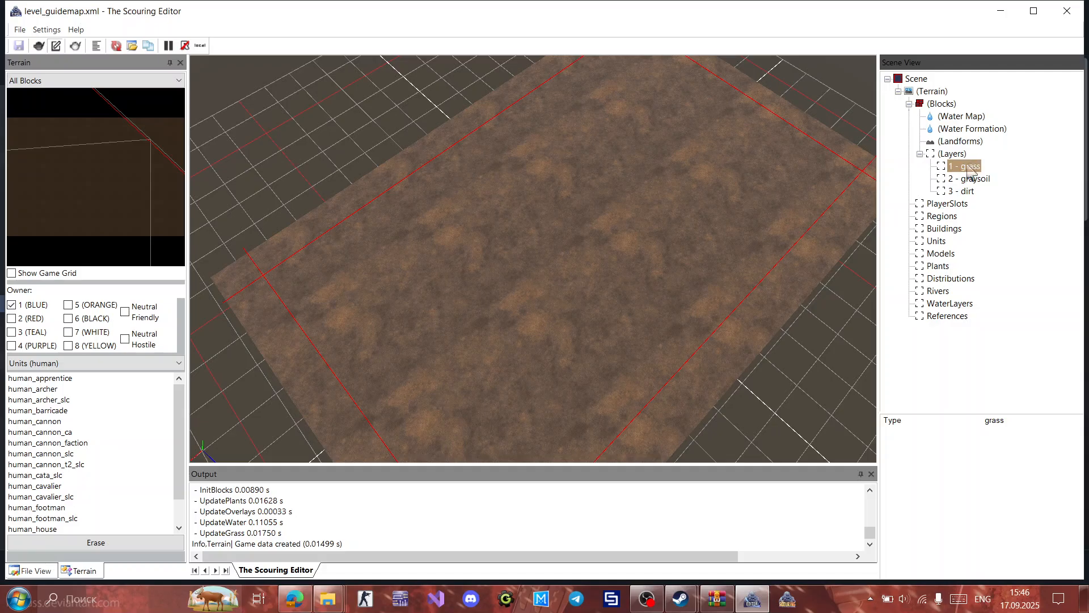
left_click(969, 178)
left_click(969, 192)
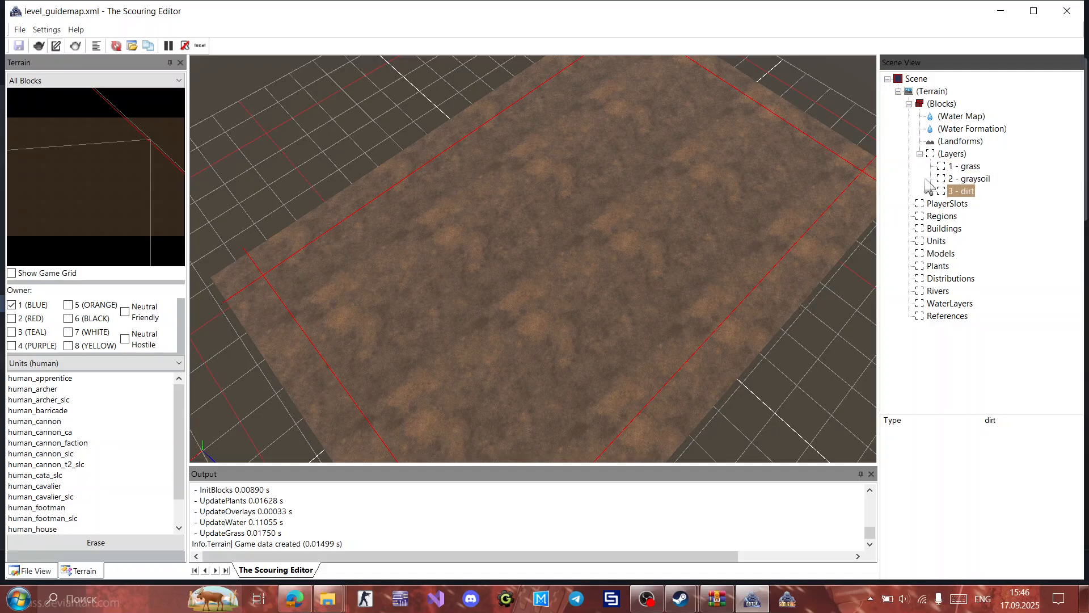
Step: Enable brush painting for the grass layer and set the brush value to 1.00
left_click(979, 167)
middle_click_drag(762, 175, 762, 187)
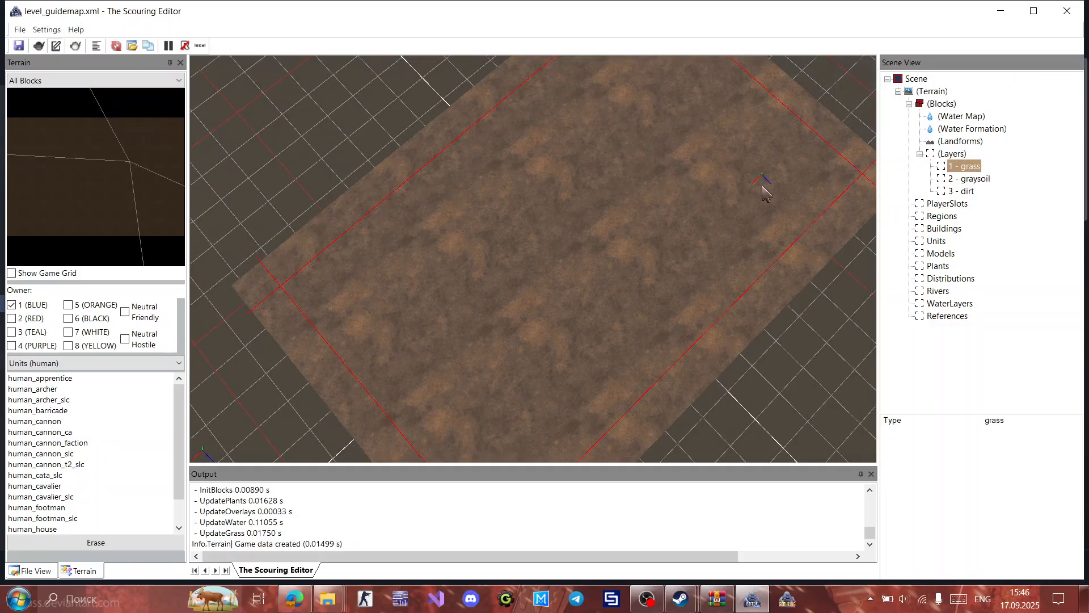
right_click(974, 170)
left_click(981, 173)
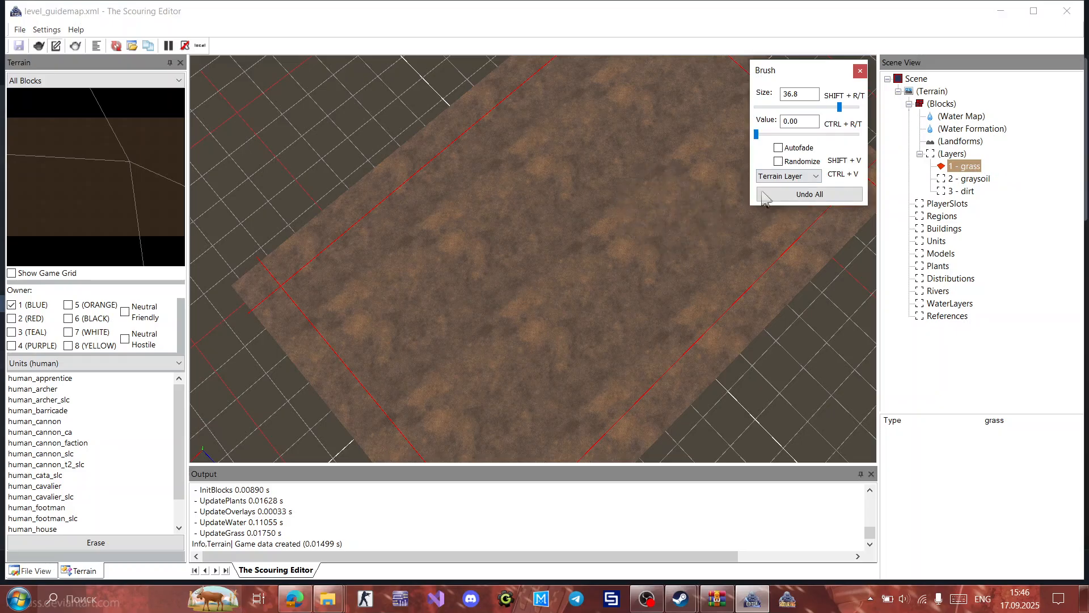
middle_click_drag(635, 229, 624, 228)
left_click(757, 135)
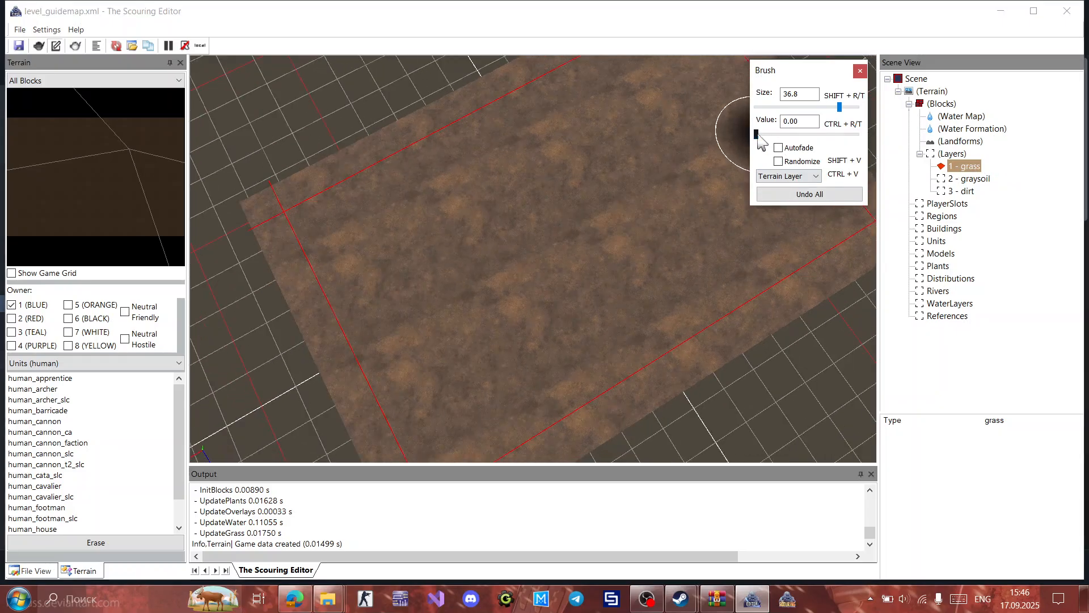
left_click_drag(757, 135, 856, 135)
Step: Paint the grass layer across nearly the whole terrain with the 36.8 brush, then leave brush editing
middle_click_drag(652, 195, 445, 255)
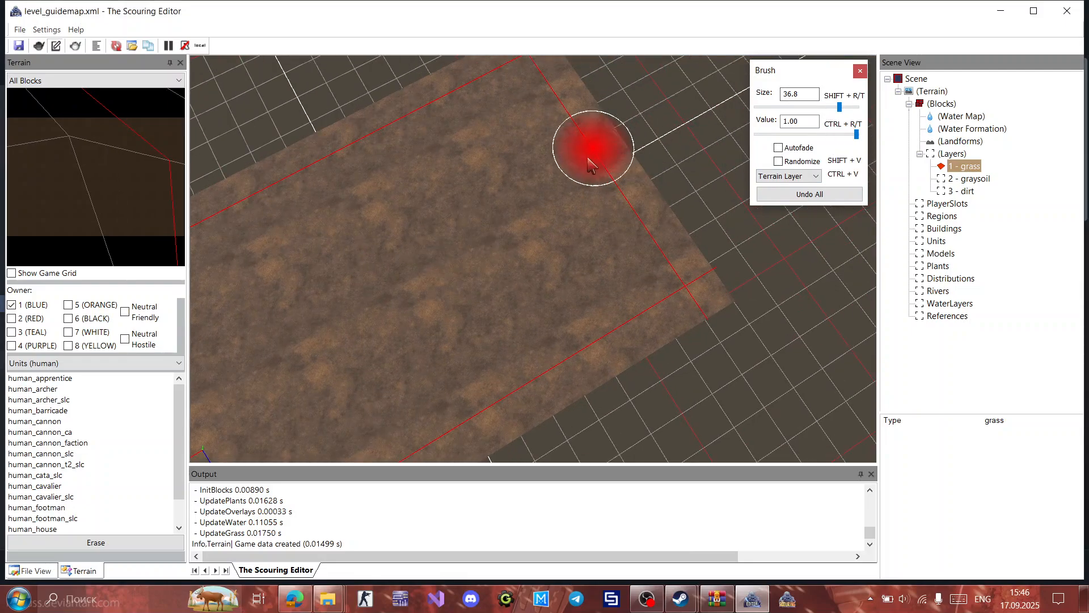
middle_click_drag(590, 159, 668, 234)
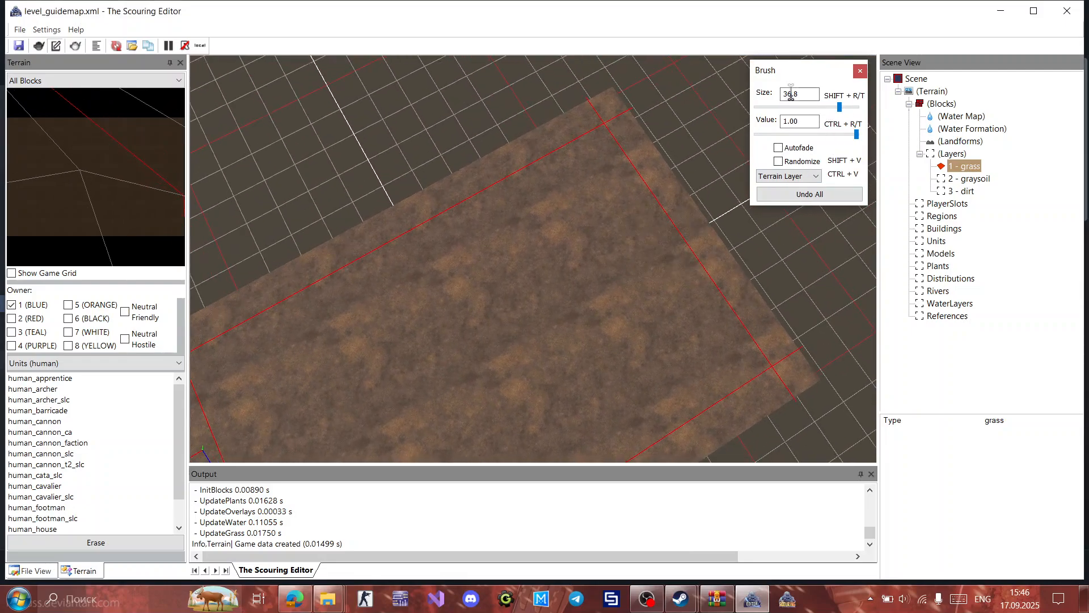
mouse_move(573, 111)
left_mouse_down()
mouse_move(764, 338)
mouse_move(612, 236)
mouse_move(571, 348)
mouse_move(425, 195)
mouse_move(493, 253)
mouse_move(378, 193)
left_mouse_up()
middle_click_drag(539, 297, 578, 230)
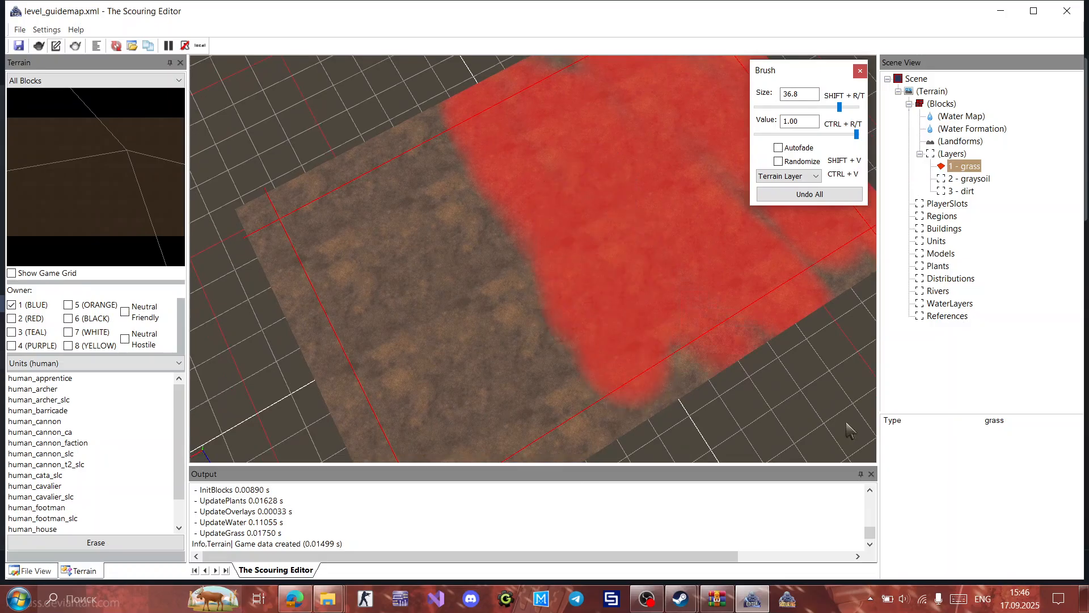
mouse_move(608, 347)
left_mouse_down()
mouse_move(540, 436)
mouse_move(367, 102)
mouse_move(406, 318)
left_mouse_up()
middle_click_drag(412, 308, 481, 217)
mouse_move(482, 221)
left_mouse_down()
mouse_move(384, 92)
mouse_move(530, 351)
mouse_move(496, 412)
mouse_move(337, 121)
mouse_move(445, 117)
mouse_move(510, 348)
mouse_move(652, 340)
mouse_move(649, 315)
left_mouse_up()
left_click(961, 191)
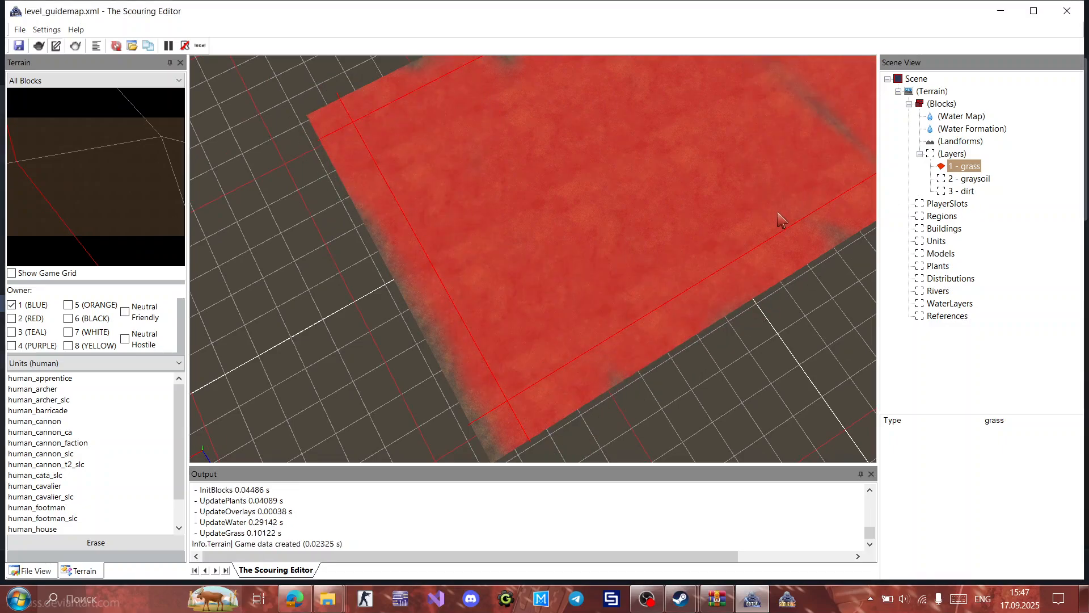
Step: Examine the painted grass up close and from above the whole terrain
middle_click_drag(781, 204, 787, 183)
scroll(609, 186, "up", 12)
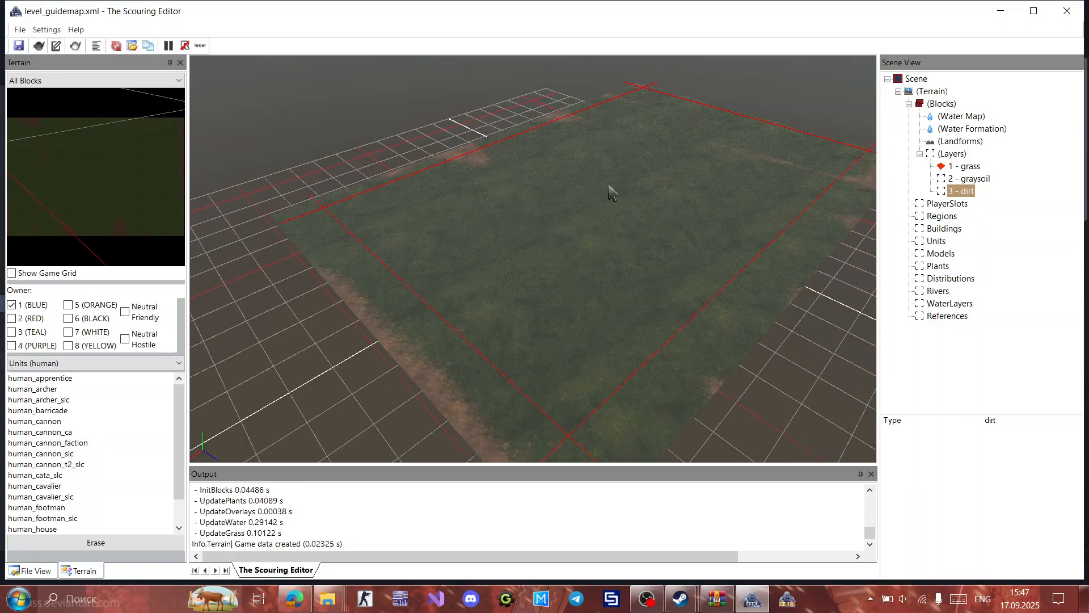
middle_click_drag(598, 223, 615, 205)
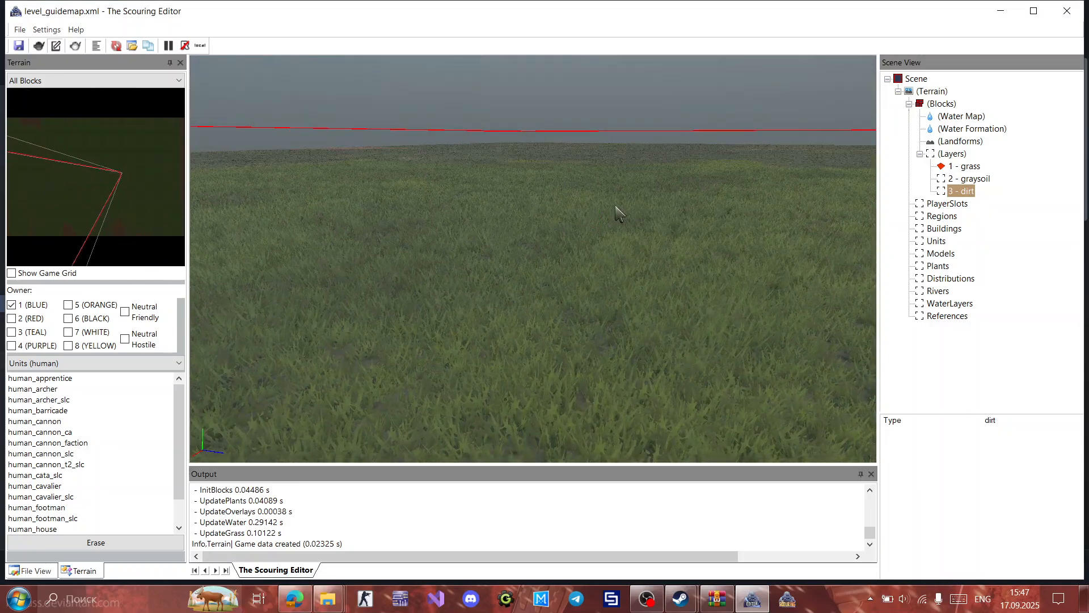
scroll(616, 206, "down", 10)
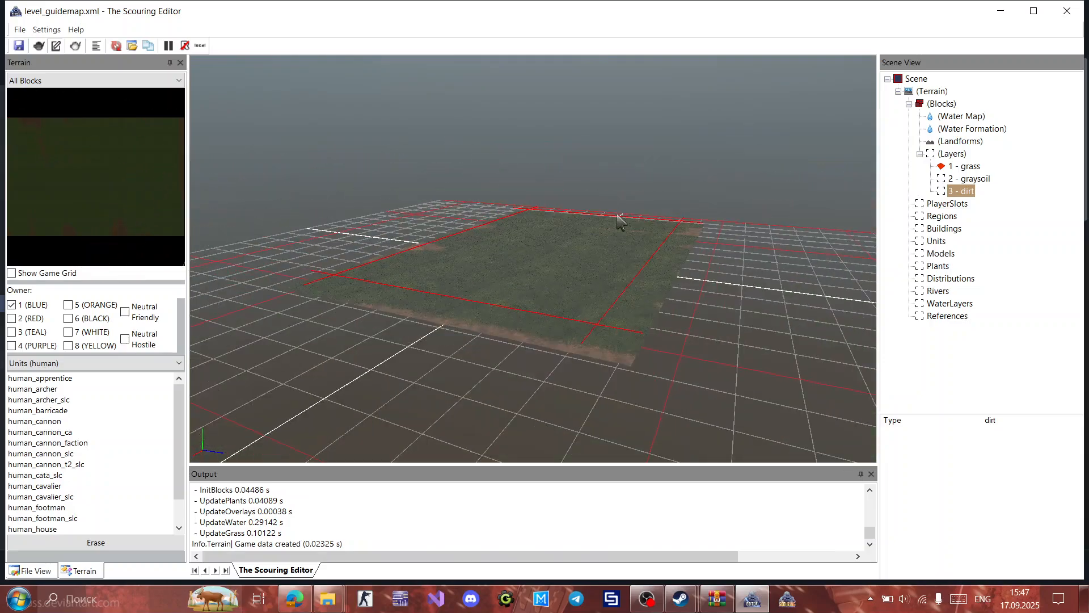
middle_click_drag(618, 231, 584, 278)
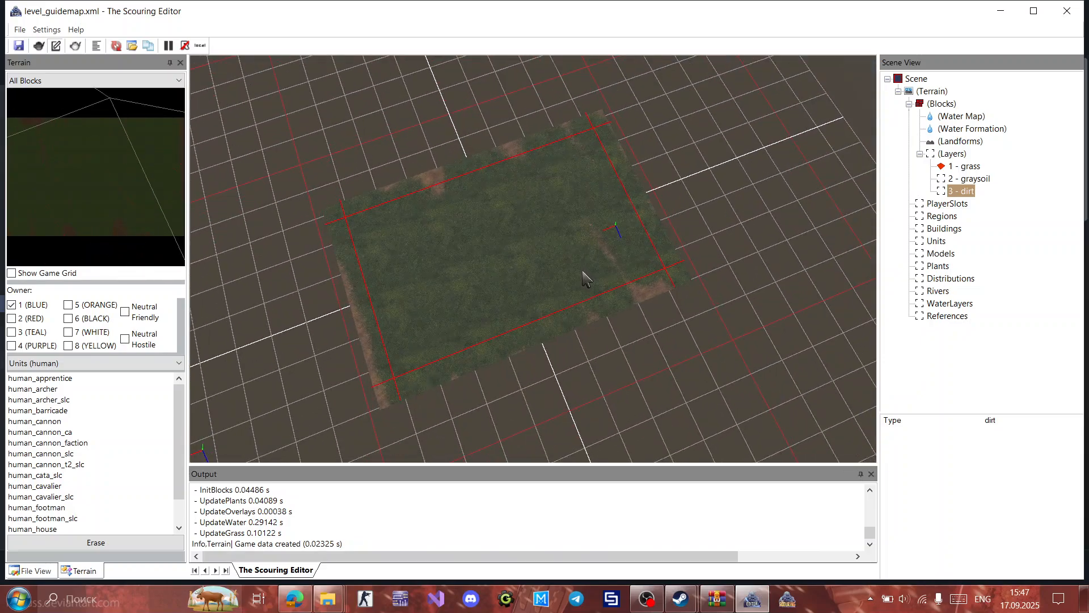
middle_click_drag(496, 262, 592, 249)
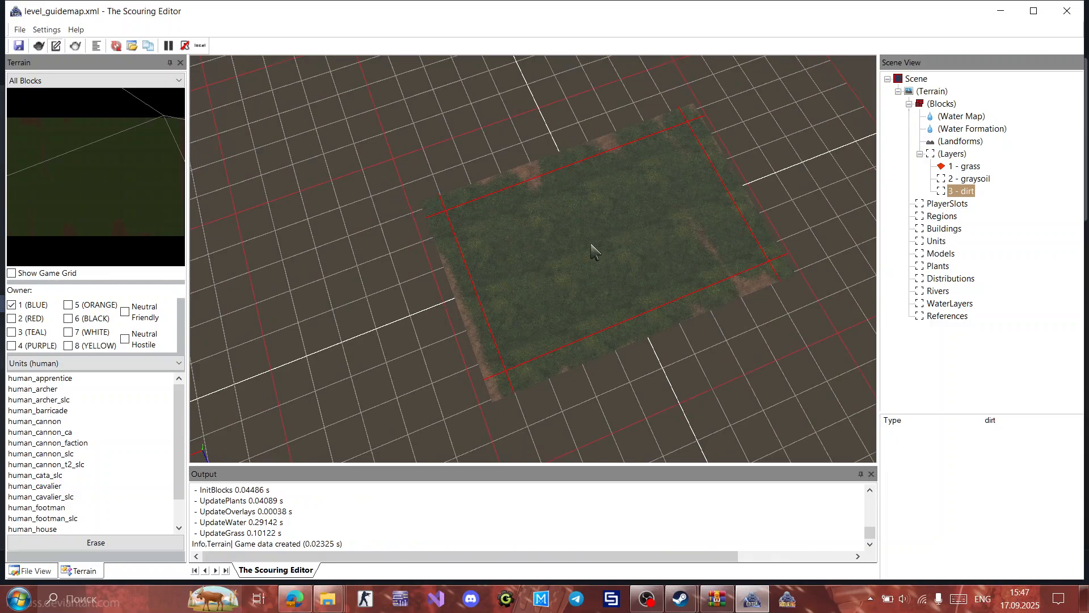
scroll(685, 242, "up", 3)
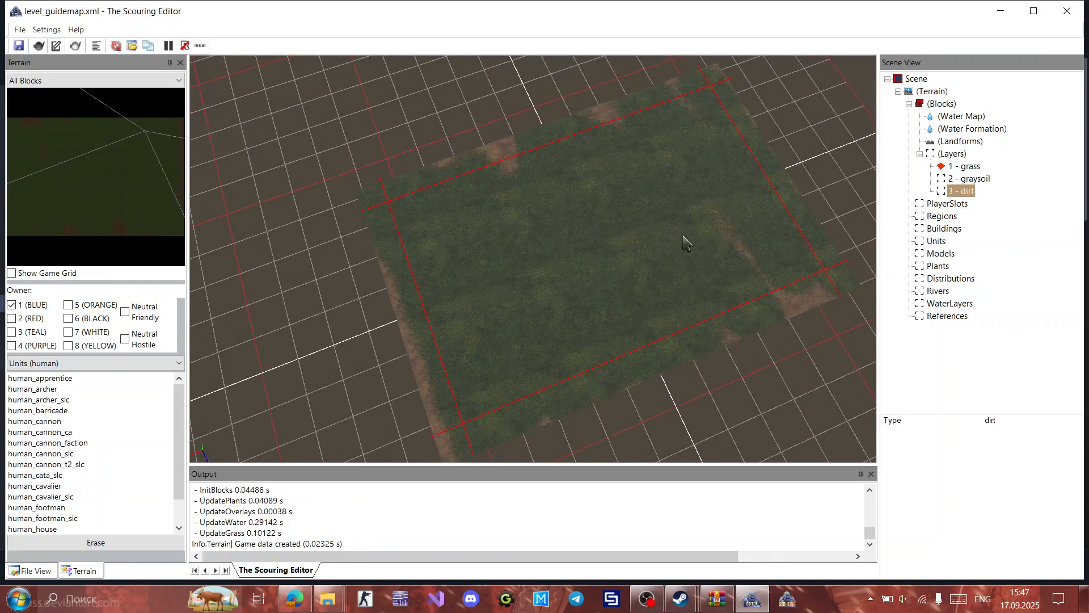
Step: Enable painting for the graysoil layer and paint a large rounded graysoil patch toward one end of the terrain
left_click(975, 180)
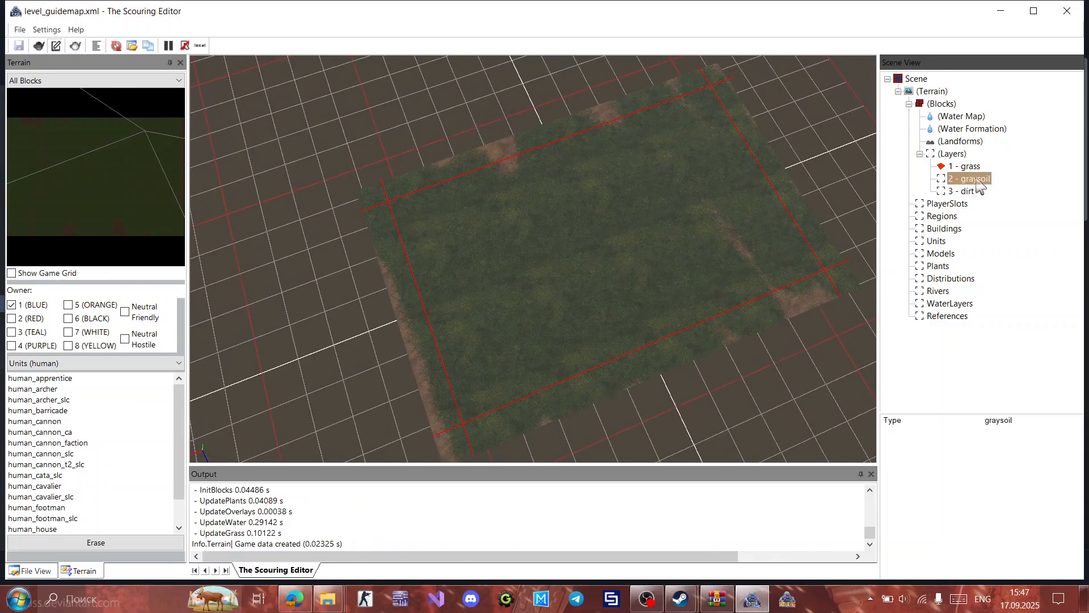
right_click(976, 180)
left_click(984, 188)
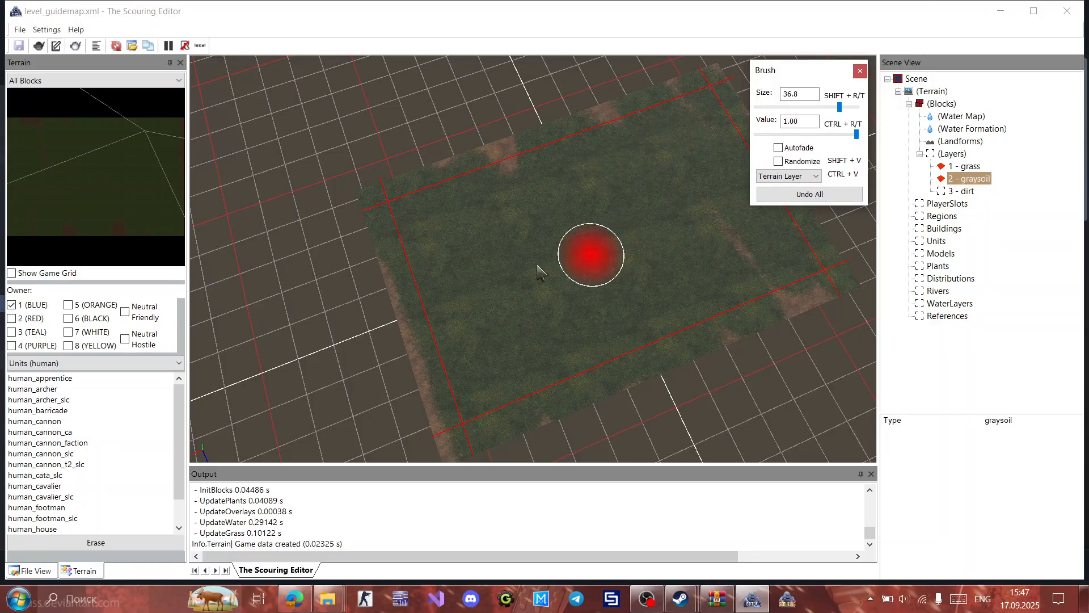
mouse_move(492, 265)
left_mouse_down()
mouse_move(467, 272)
mouse_move(524, 254)
mouse_move(509, 309)
mouse_move(521, 250)
mouse_move(488, 264)
left_mouse_up()
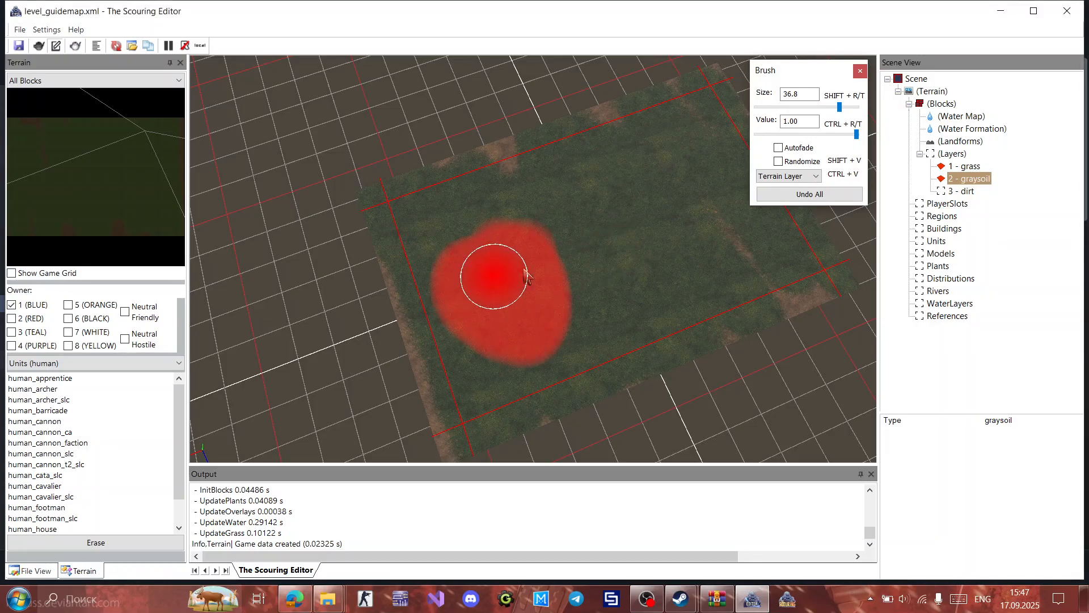
left_click(958, 254)
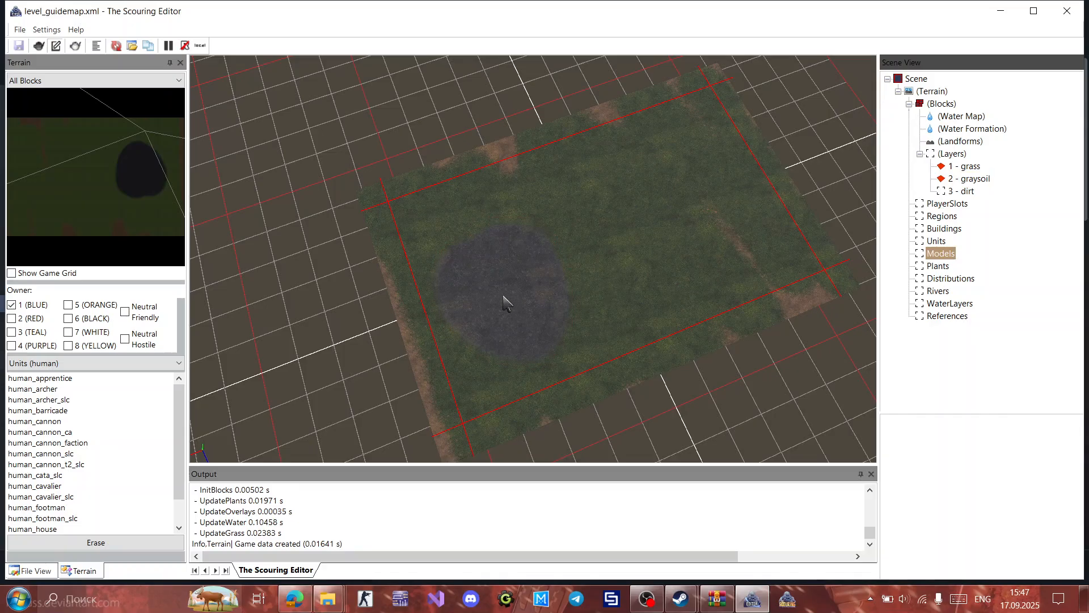
Step: Examine the graysoil patch's texture up close and its shape against the surrounding grass
scroll(508, 304, "up", 10)
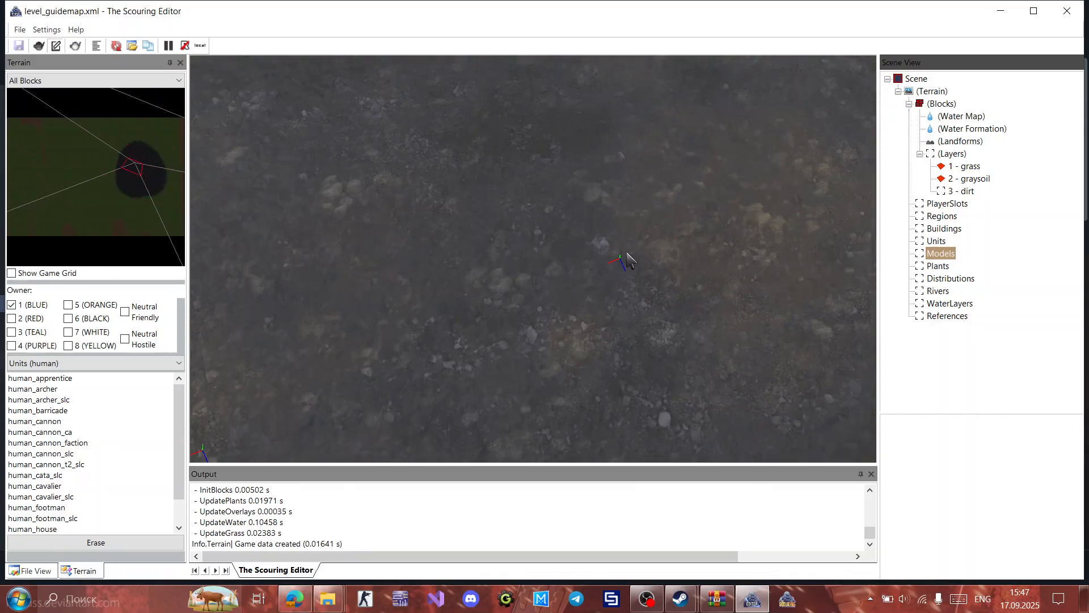
scroll(638, 232, "down", 5)
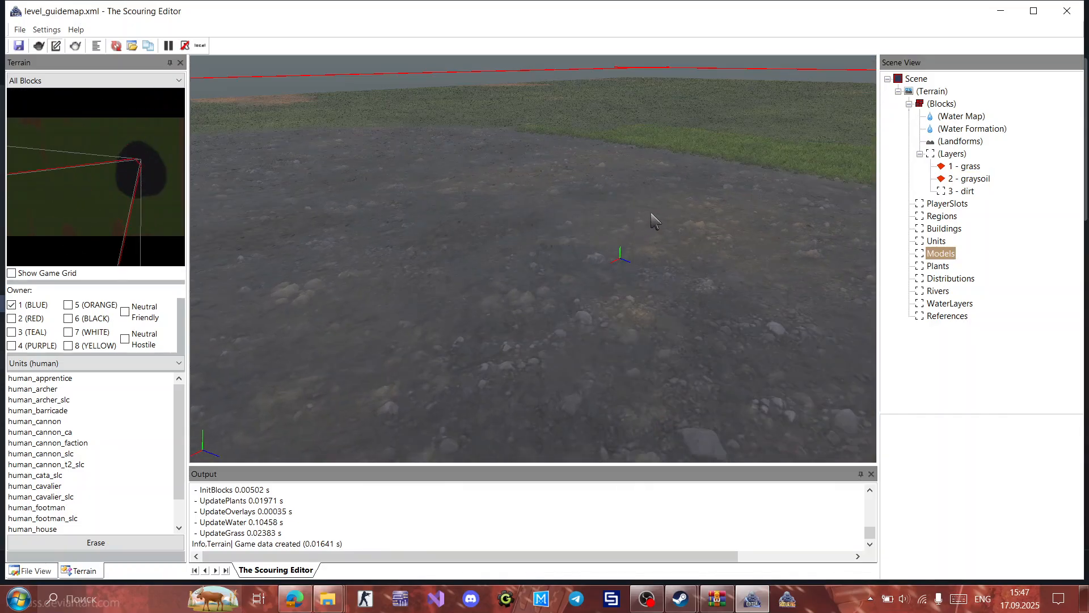
scroll(656, 204, "down", 3)
scroll(649, 236, "up", 6)
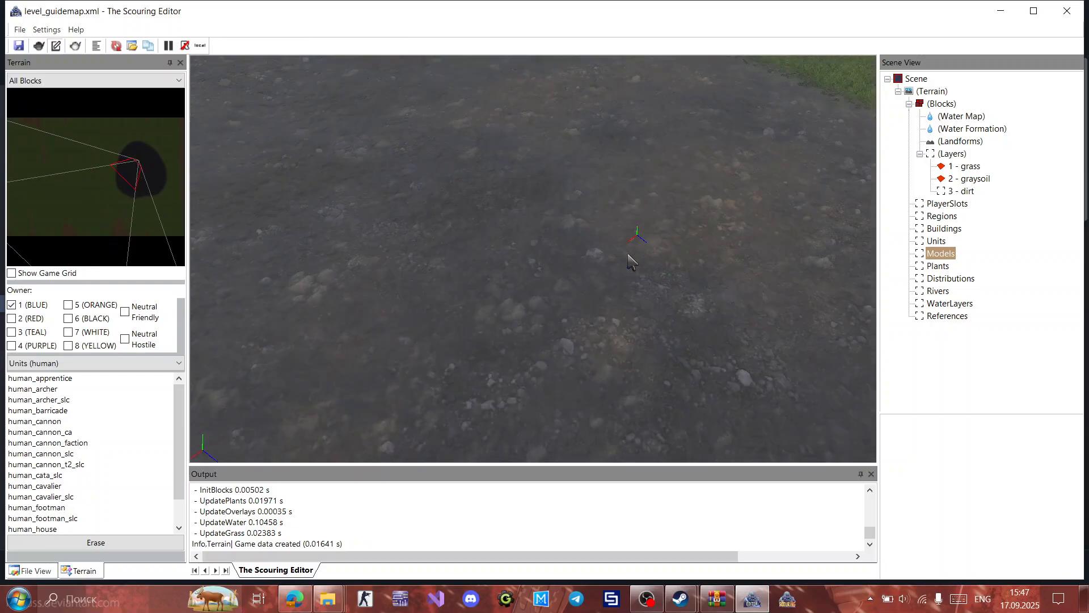
scroll(629, 264, "down", 6)
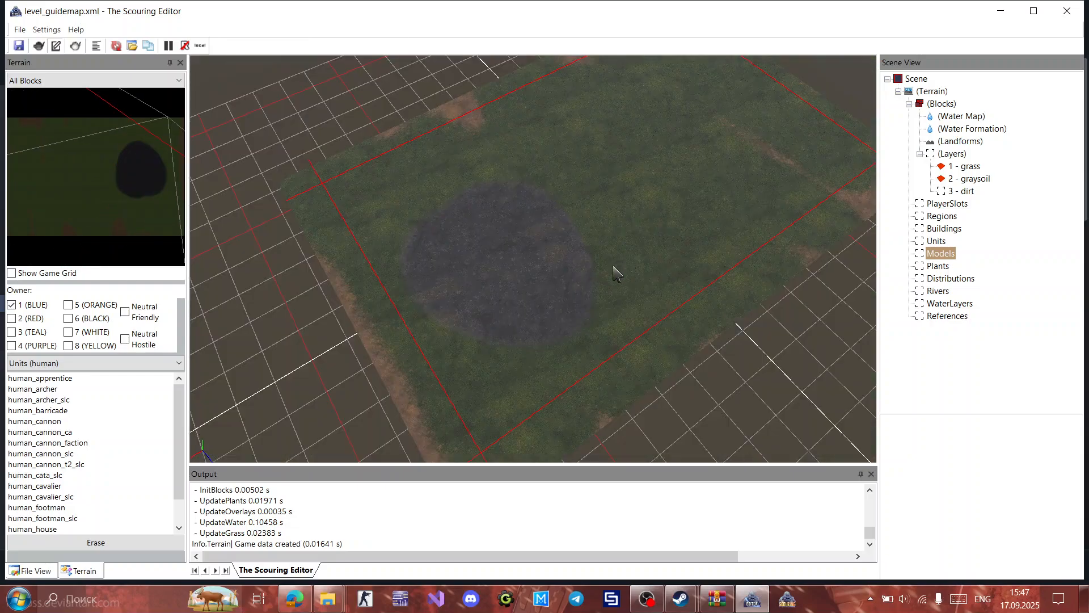
scroll(617, 274, "up", 3)
mouse_move(600, 275)
middle_mouse_down()
mouse_move(604, 329)
mouse_move(590, 315)
middle_mouse_up()
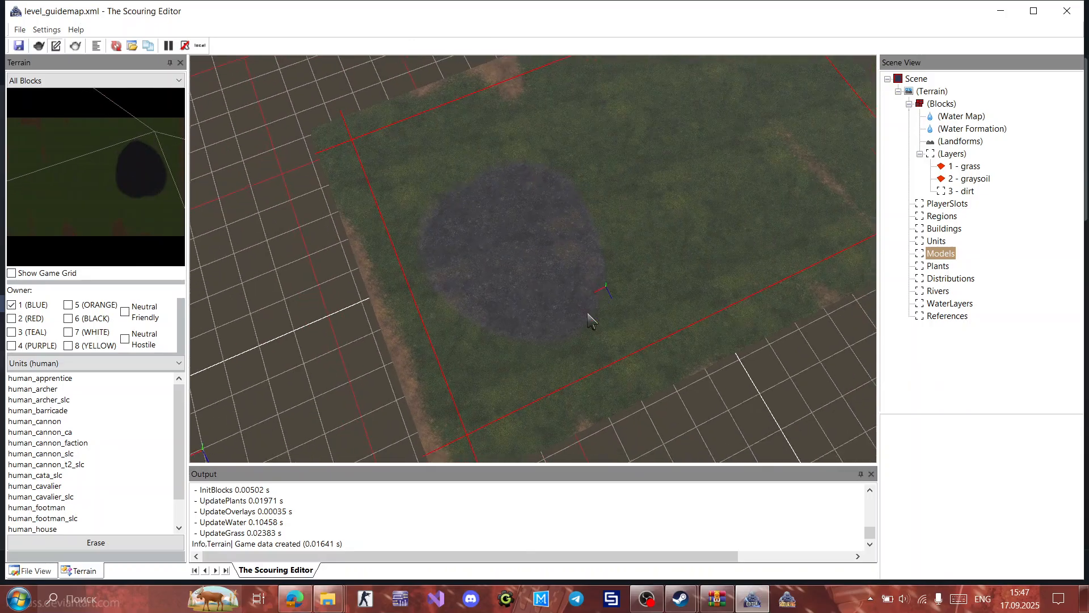
Step: Set the graysoil layer's brush value to 0.00 and erase part of the patch's outer edge
left_click(970, 179)
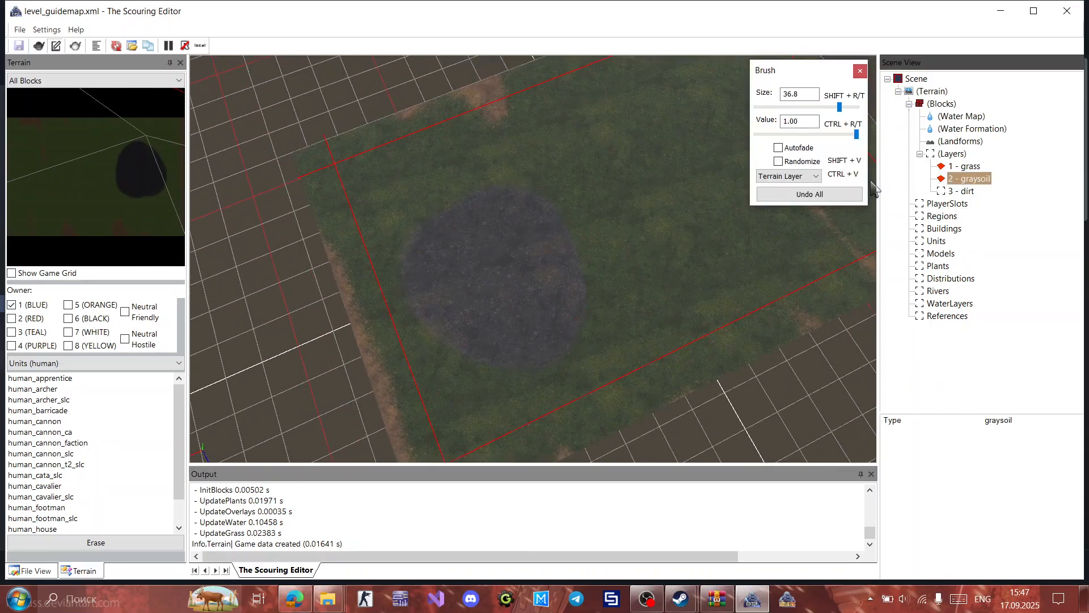
left_click_drag(856, 135, 717, 140)
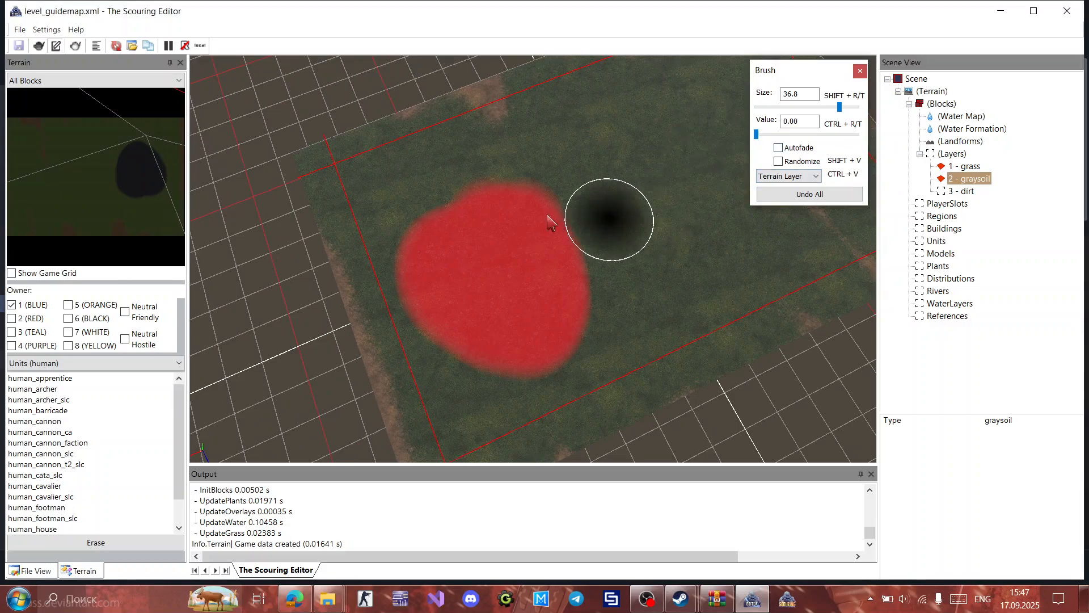
mouse_move(460, 218)
left_mouse_down()
mouse_move(591, 259)
mouse_move(515, 325)
mouse_move(509, 319)
mouse_move(603, 302)
mouse_move(538, 251)
mouse_move(537, 196)
mouse_move(443, 223)
mouse_move(512, 197)
left_mouse_up()
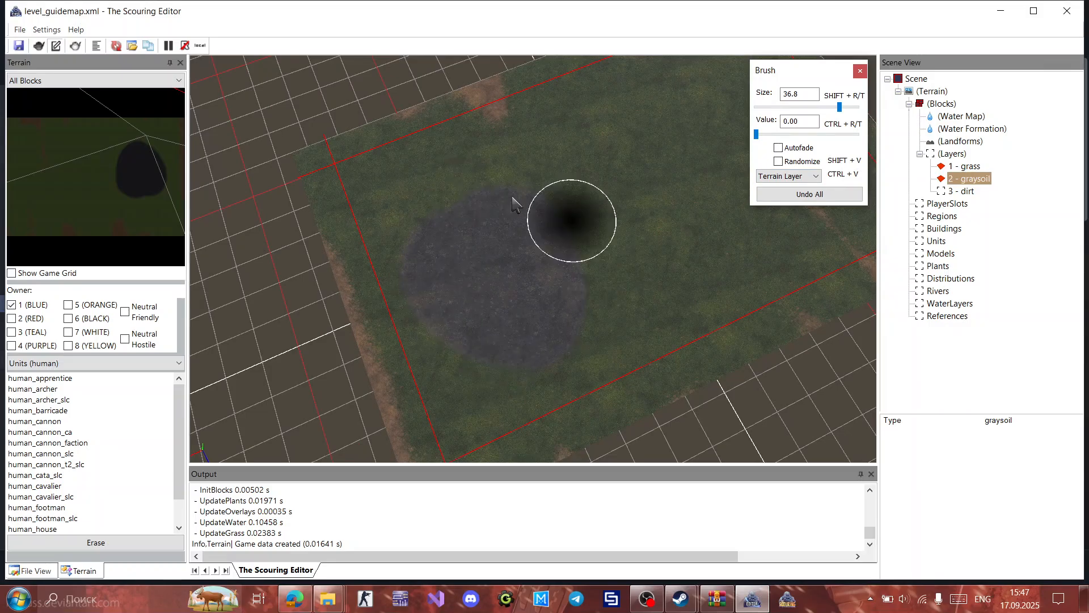
Step: Repaint a large rounded graysoil patch at the same end of the terrain with Randomize enabled and brush value 1.00
left_click(960, 191)
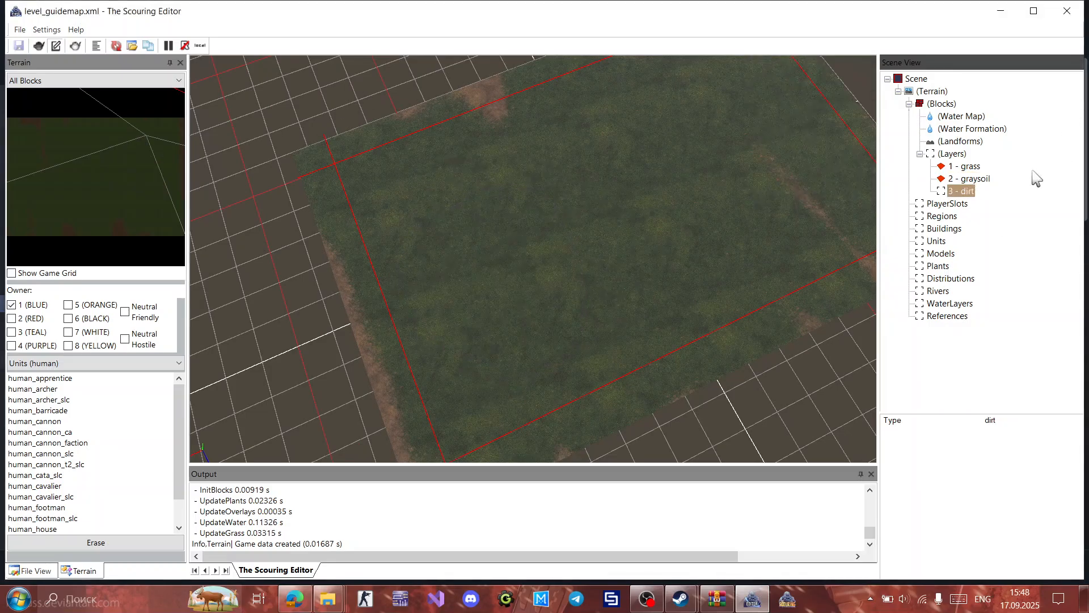
left_click(974, 179)
left_click(779, 161)
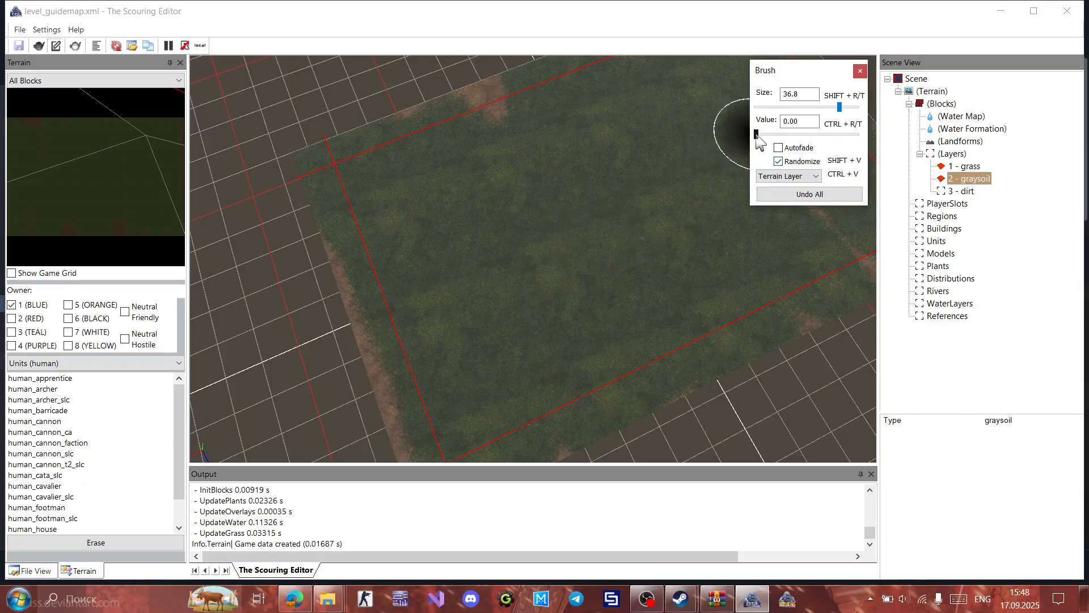
left_click_drag(757, 135, 858, 135)
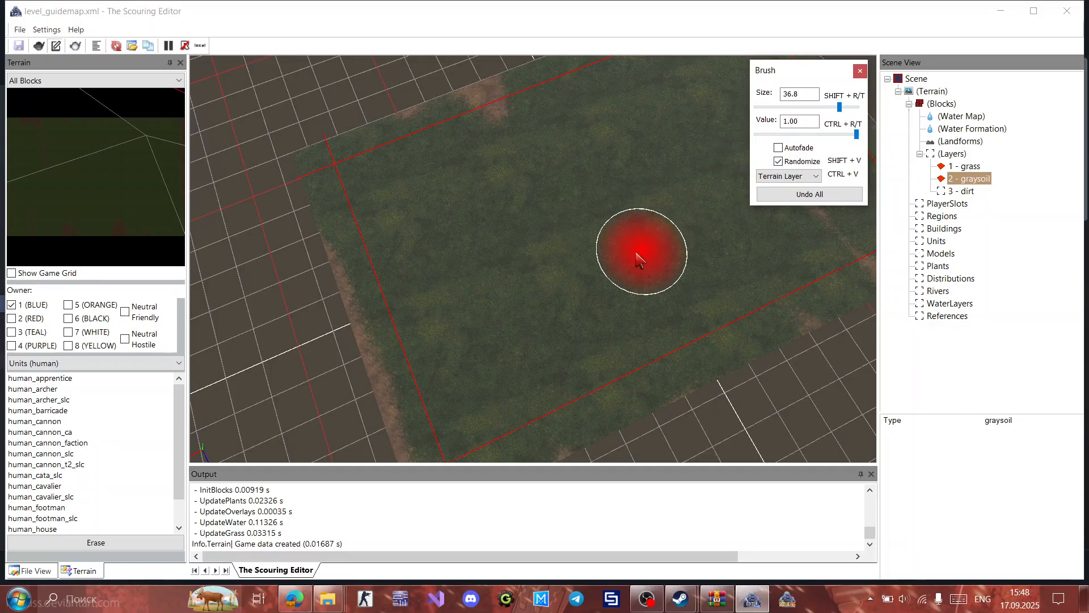
mouse_move(547, 282)
left_mouse_down()
mouse_move(454, 207)
mouse_move(434, 244)
mouse_move(559, 318)
mouse_move(491, 199)
mouse_move(524, 257)
mouse_move(506, 210)
mouse_move(468, 262)
mouse_move(509, 325)
left_mouse_up()
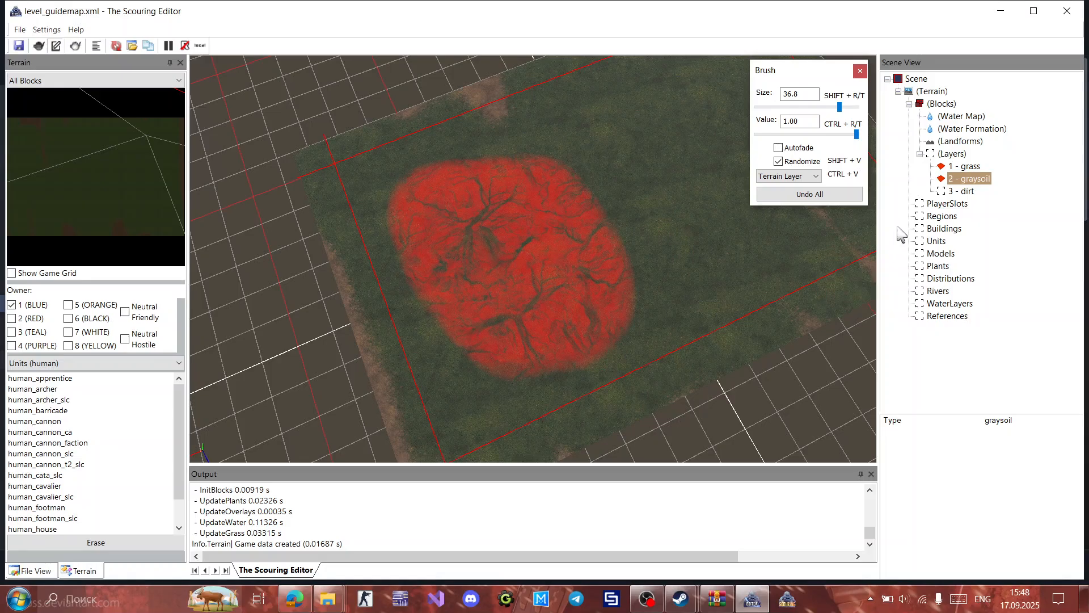
left_click(964, 191)
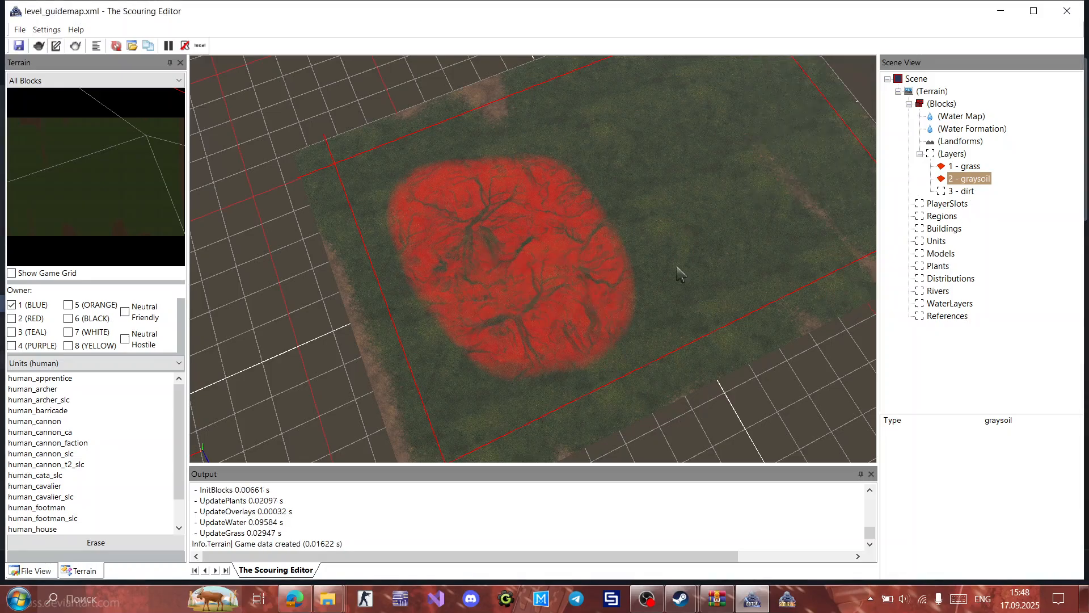
Step: Examine how the randomized graysoil patch blends with the grass, up close and from farther away
scroll(522, 262, "up", 2)
scroll(522, 262, "up", 3)
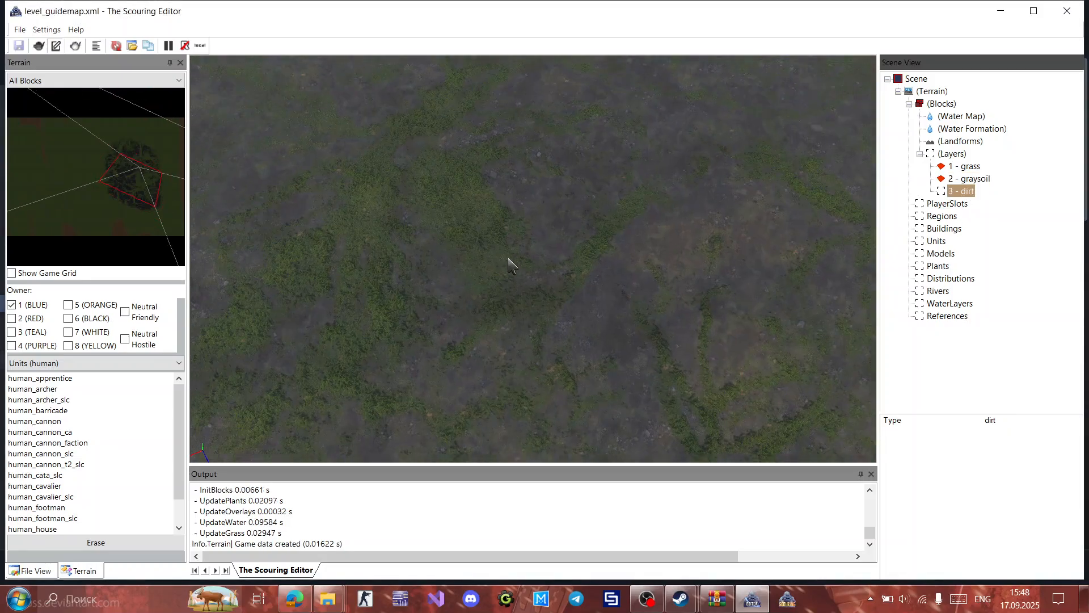
scroll(520, 259, "up", 1)
mouse_move(528, 255)
middle_mouse_down()
mouse_move(580, 211)
mouse_move(579, 226)
mouse_move(584, 217)
mouse_move(536, 250)
middle_mouse_up()
middle_click_drag(533, 262, 529, 275)
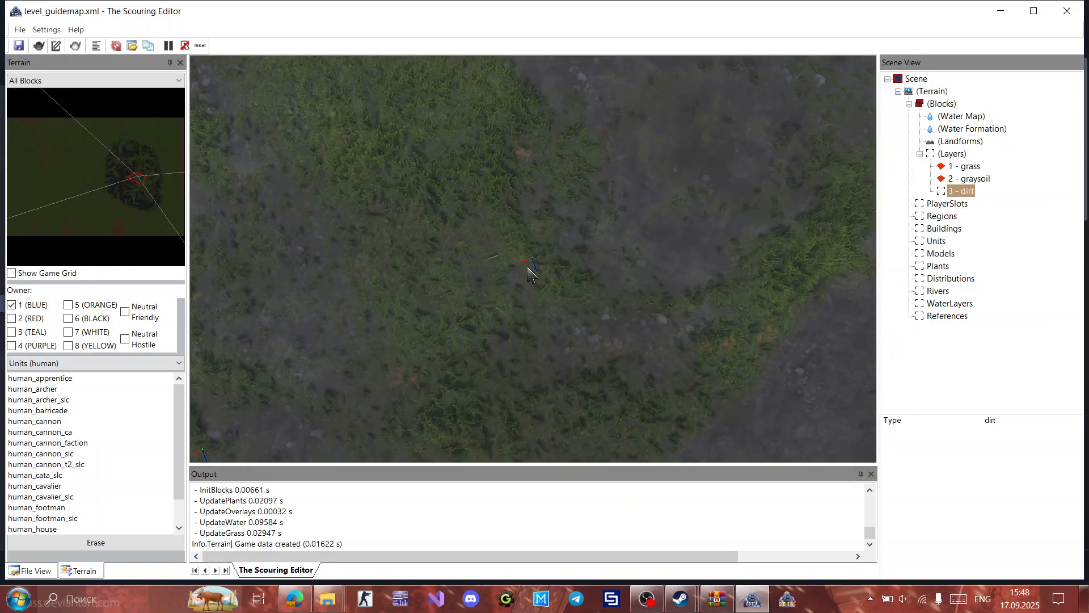
scroll(530, 275, "down", 5)
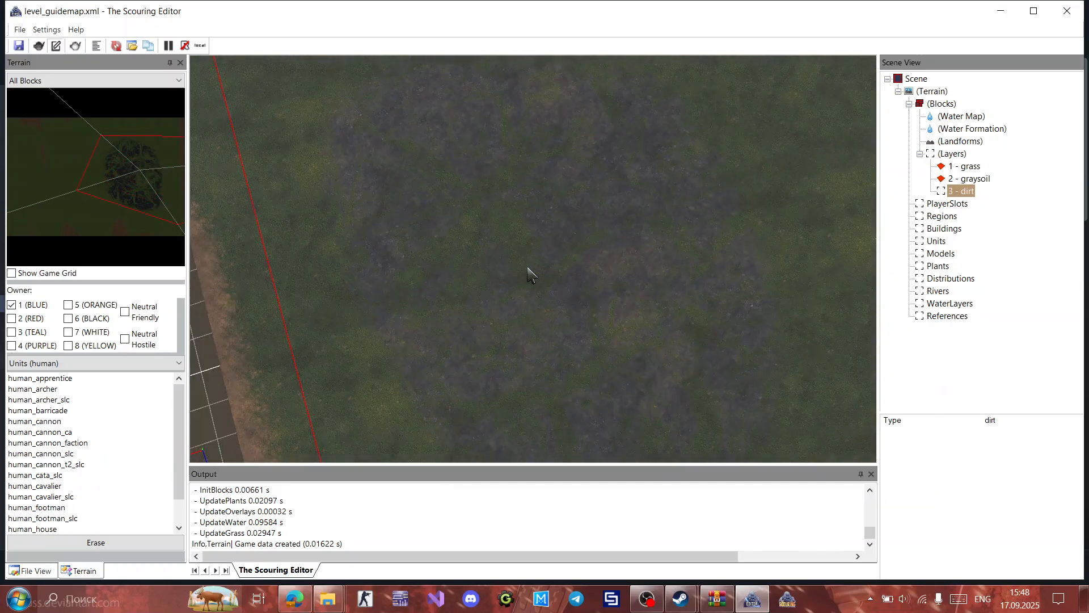
middle_click_drag(527, 275, 551, 254)
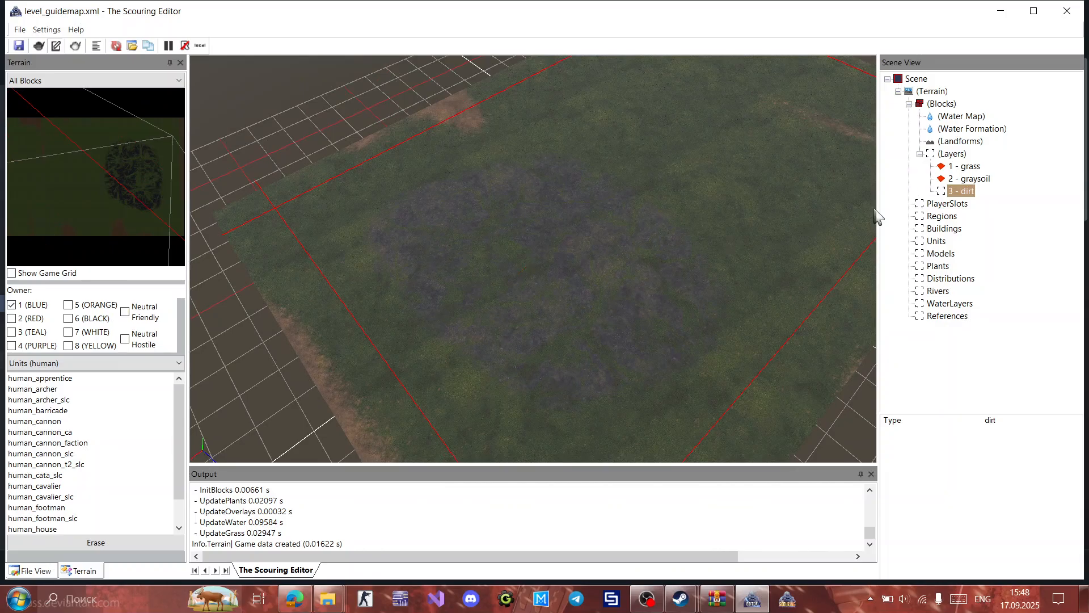
Step: Create a layer map file for the dirt layer and paint a wide diagonal dirt strip across the graysoil patch
right_click(971, 192)
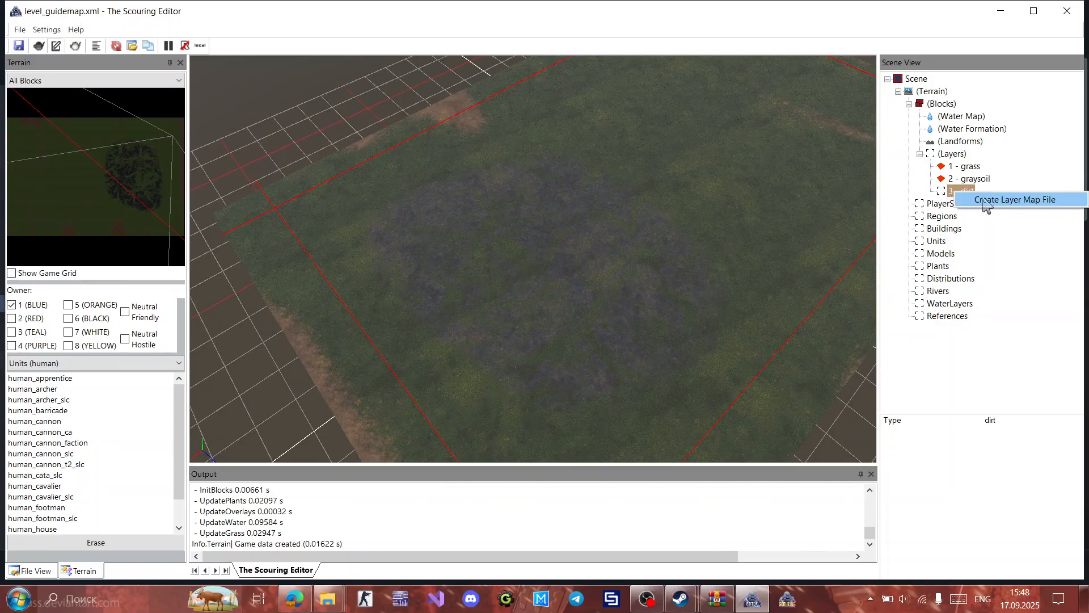
left_click(998, 199)
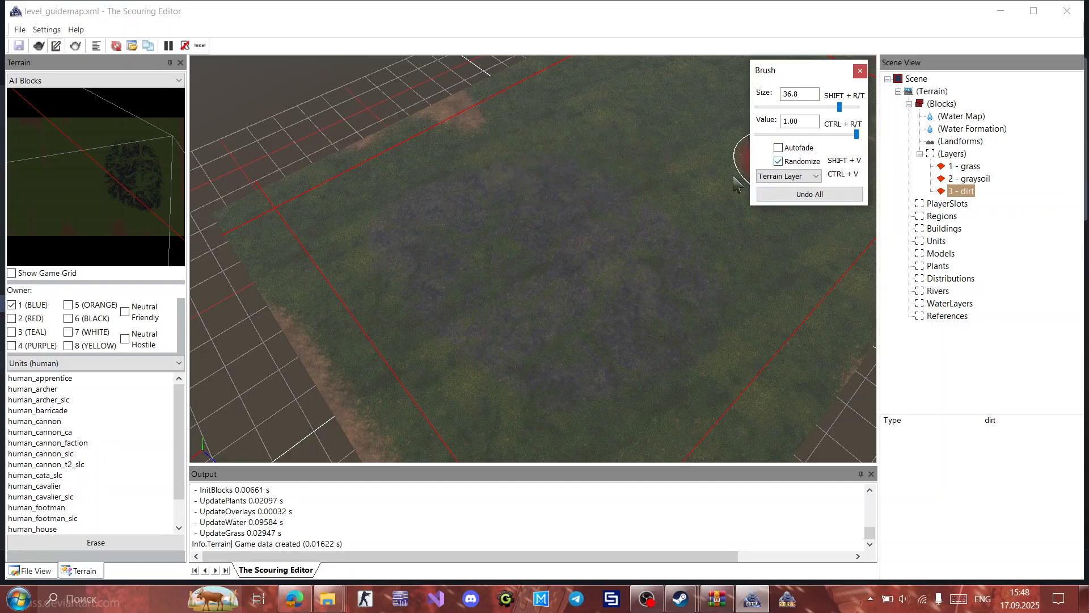
left_click_drag(658, 173, 420, 341)
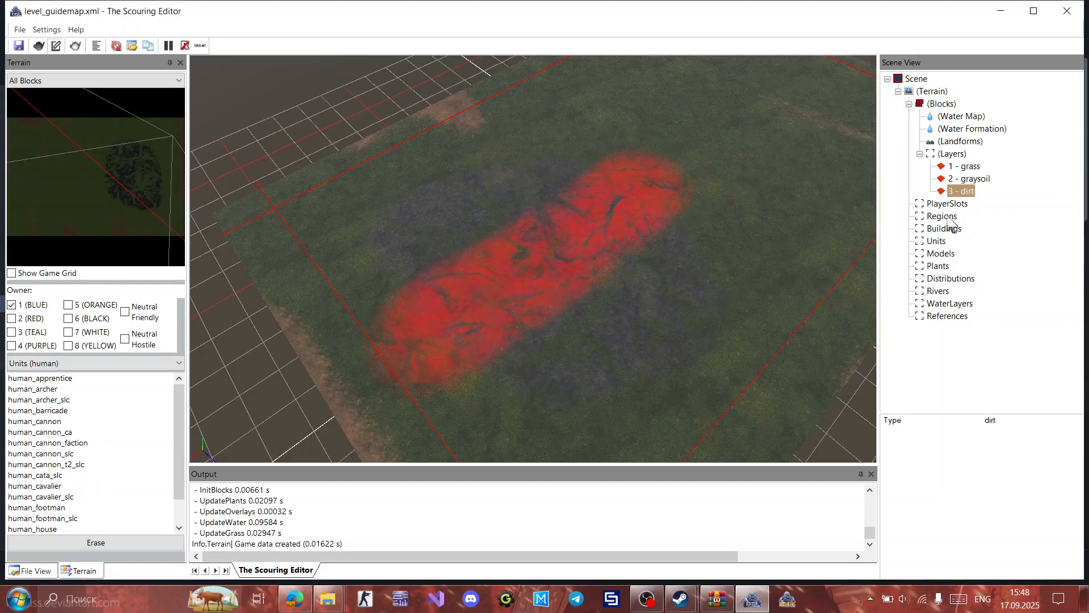
left_click(948, 218)
mouse_move(712, 276)
middle_mouse_down()
mouse_move(711, 285)
mouse_move(712, 274)
middle_mouse_up()
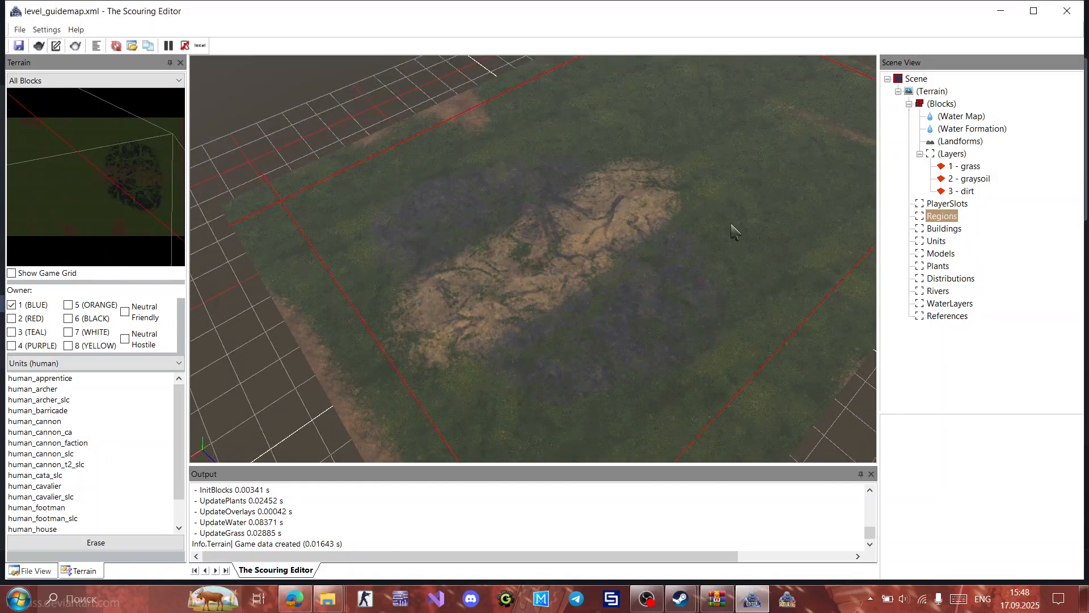
Step: Review the grass, graysoil and dirt layers one after another to compare their painted areas and order
left_click(960, 193)
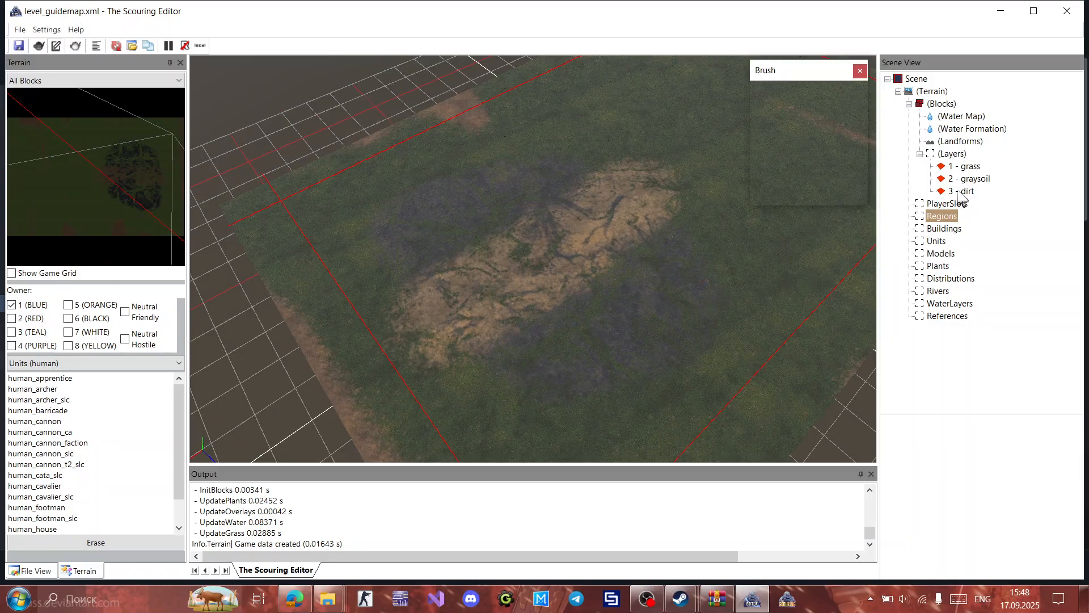
left_click(959, 157)
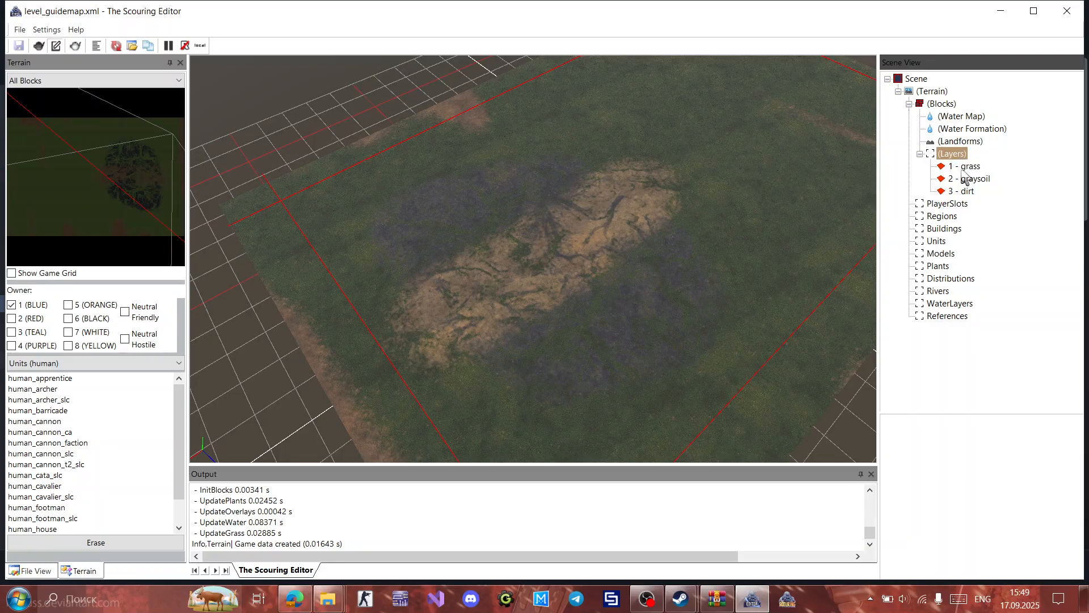
left_click(970, 168)
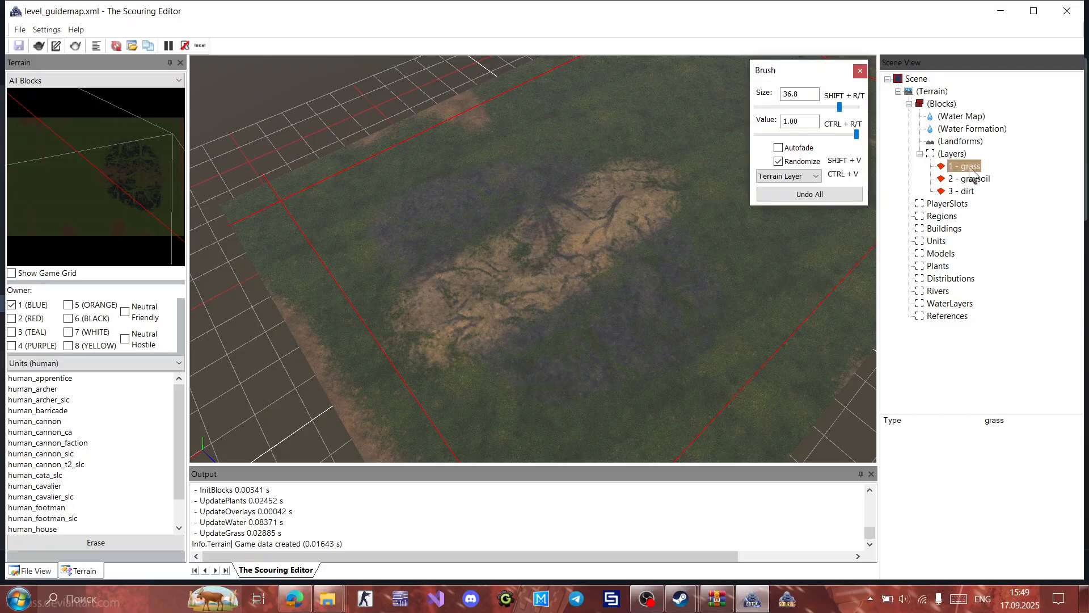
left_click(972, 180)
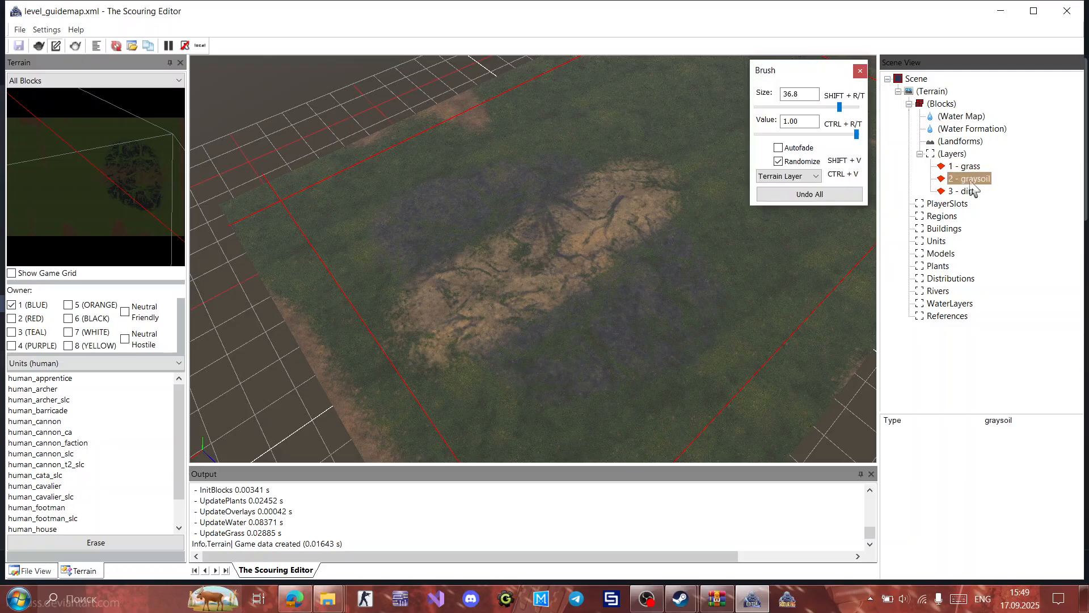
left_click(967, 192)
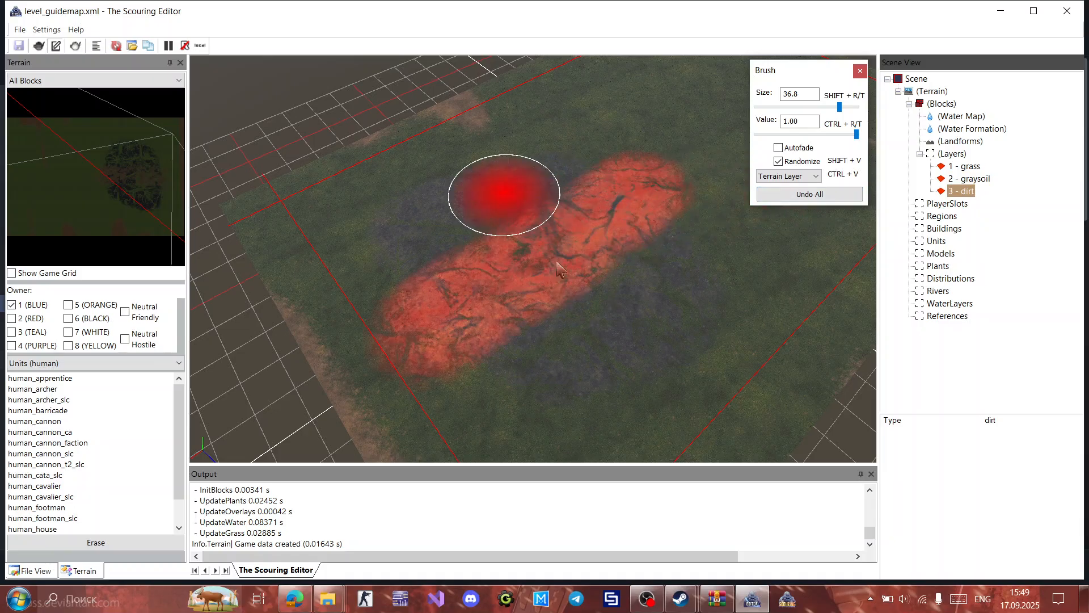
Step: Turn off Randomize for the graysoil layer and paint solid graysoil along the area covered by the dirt strip
left_click(977, 180)
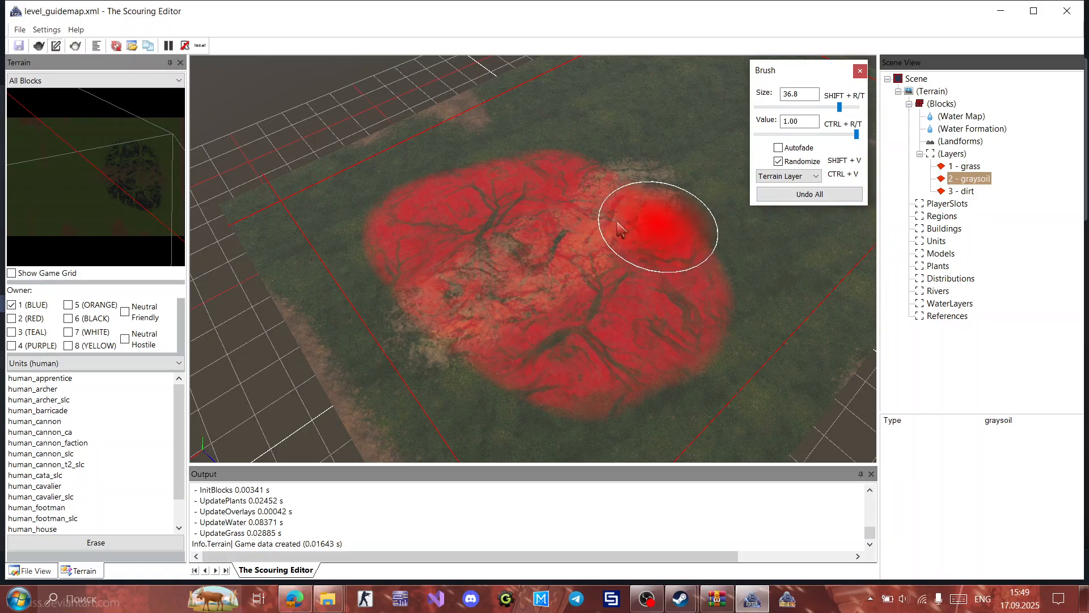
double_click(795, 164)
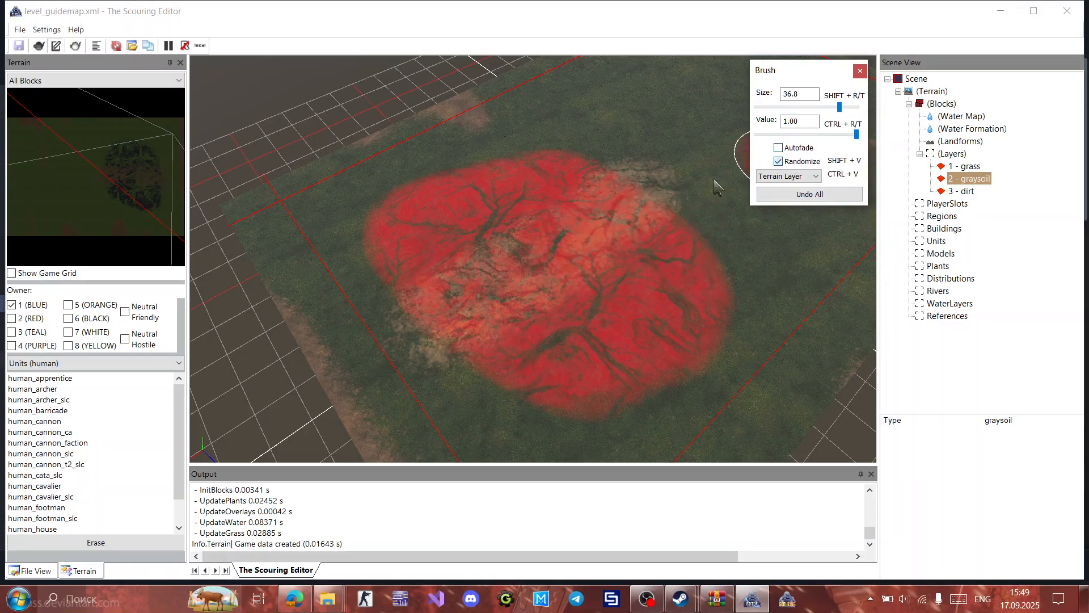
mouse_move(641, 191)
left_mouse_down()
mouse_move(438, 315)
mouse_move(604, 228)
left_mouse_up()
Step: Set the dirt layer's brush value to 0.00 and erase the whole dirt strip from the graysoil
left_click(976, 191)
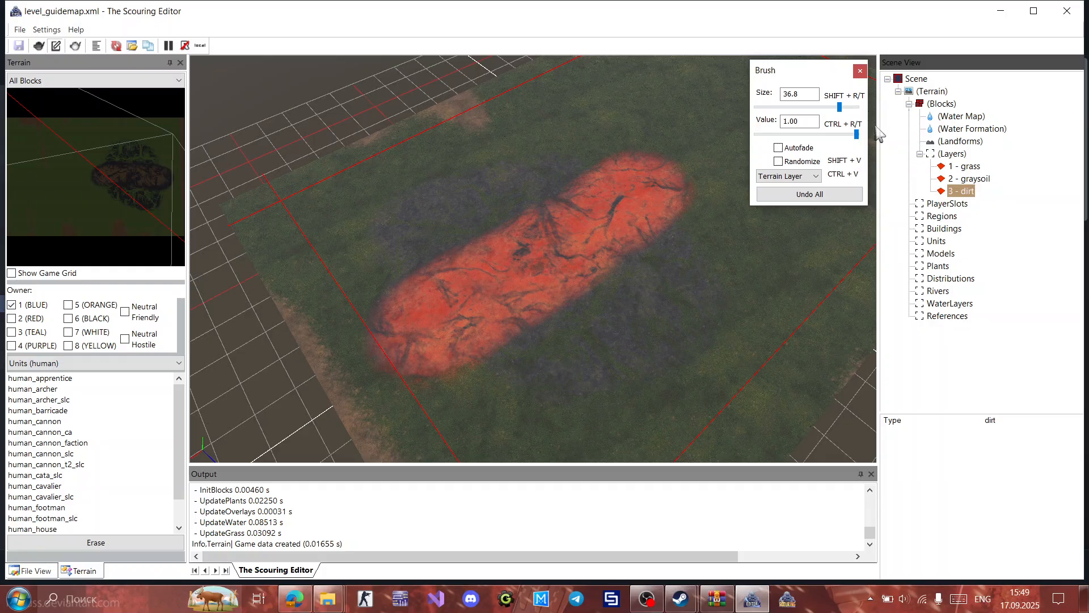
mouse_move(857, 134)
left_mouse_down()
mouse_move(656, 171)
mouse_move(528, 243)
mouse_move(556, 266)
mouse_move(461, 297)
mouse_move(495, 347)
mouse_move(574, 314)
mouse_move(460, 369)
left_mouse_up()
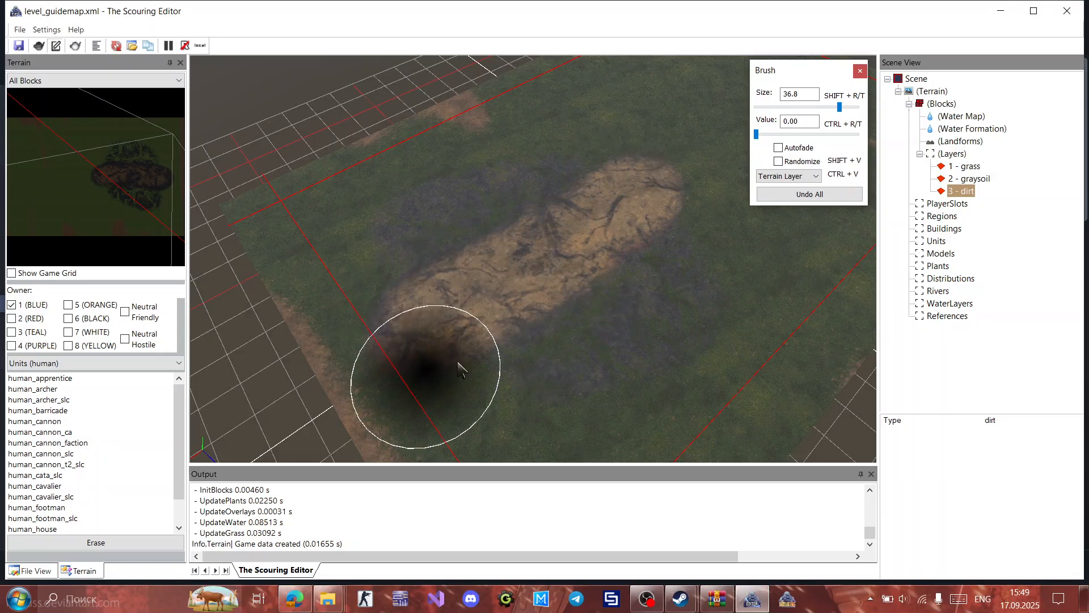
left_click(947, 219)
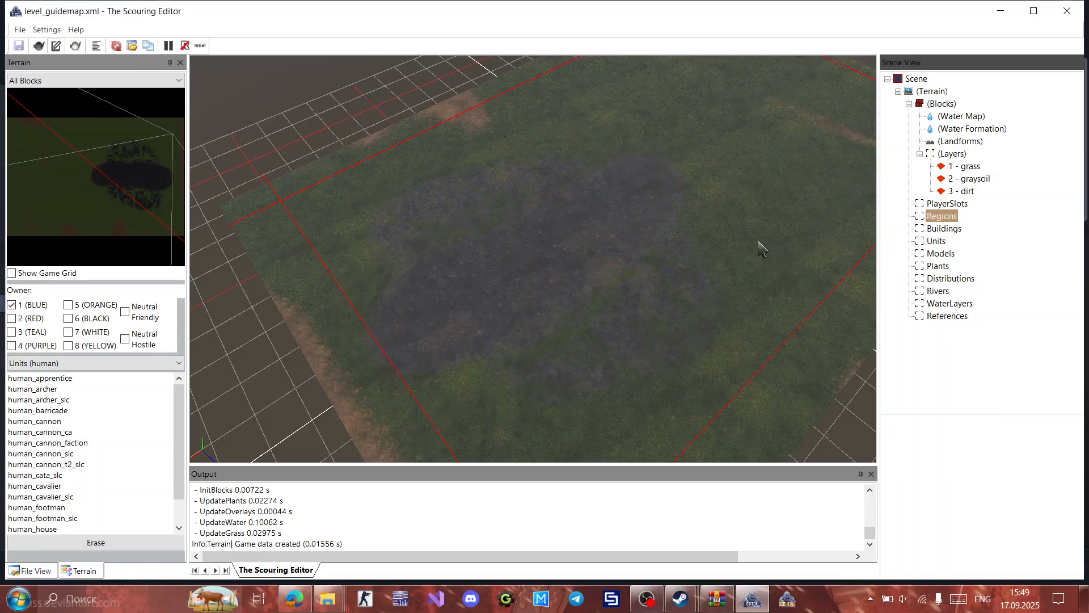
mouse_move(735, 231)
middle_mouse_down()
mouse_move(731, 250)
mouse_move(693, 216)
mouse_move(658, 236)
mouse_move(607, 295)
mouse_move(615, 305)
mouse_move(624, 288)
mouse_move(613, 311)
middle_mouse_up()
scroll(731, 250, "down", 2)
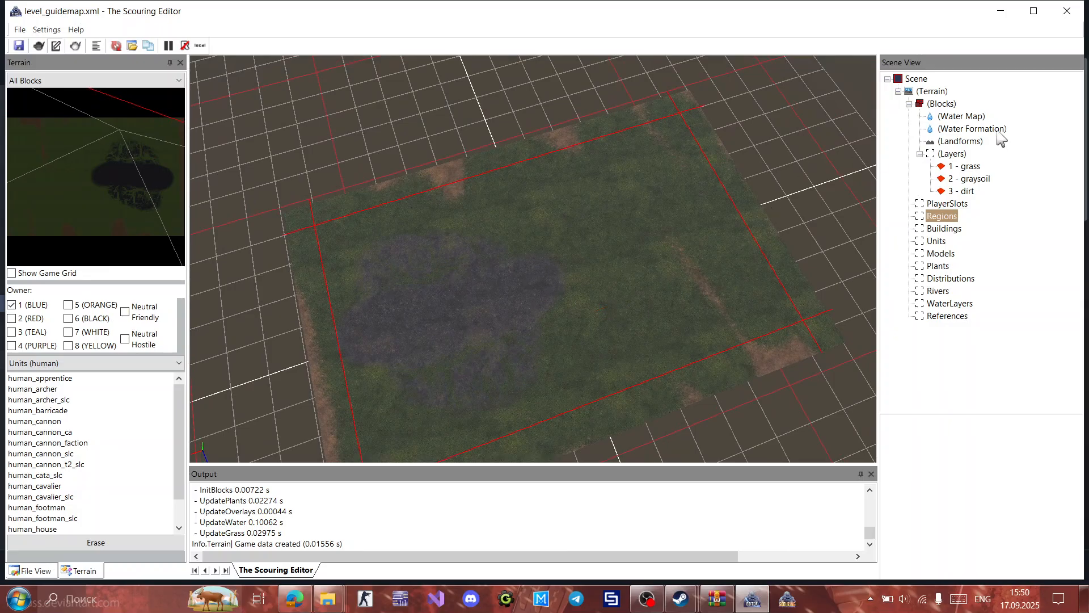
Step: Add two player slots and place them beside each other near the middle of the terrain
left_click(953, 206)
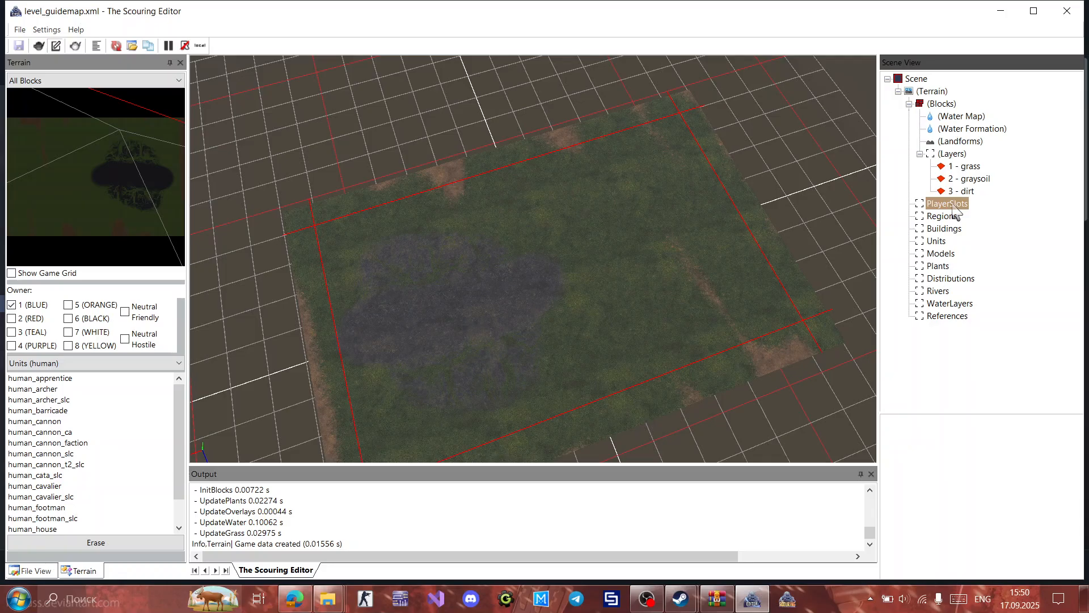
right_click(955, 211)
left_click(976, 215)
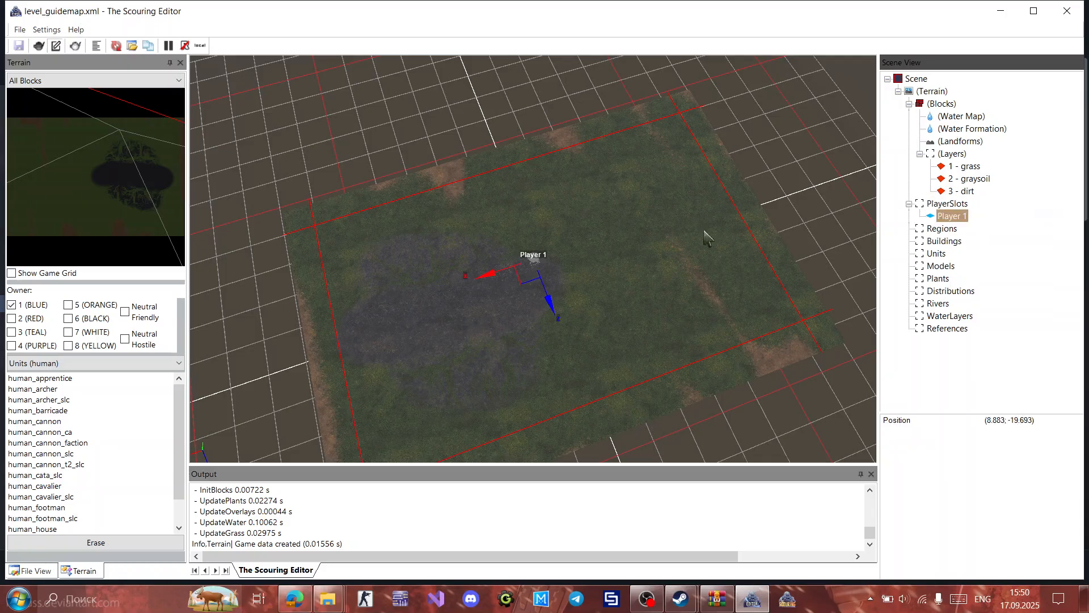
left_click_drag(528, 278, 573, 243)
left_click(942, 204)
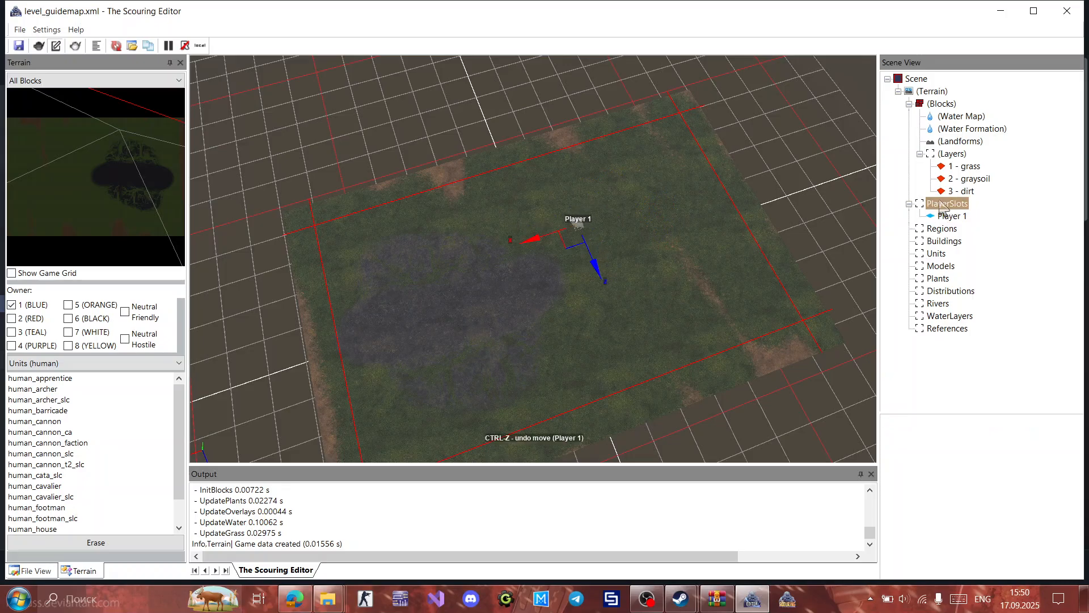
right_click(941, 205)
left_click(964, 207)
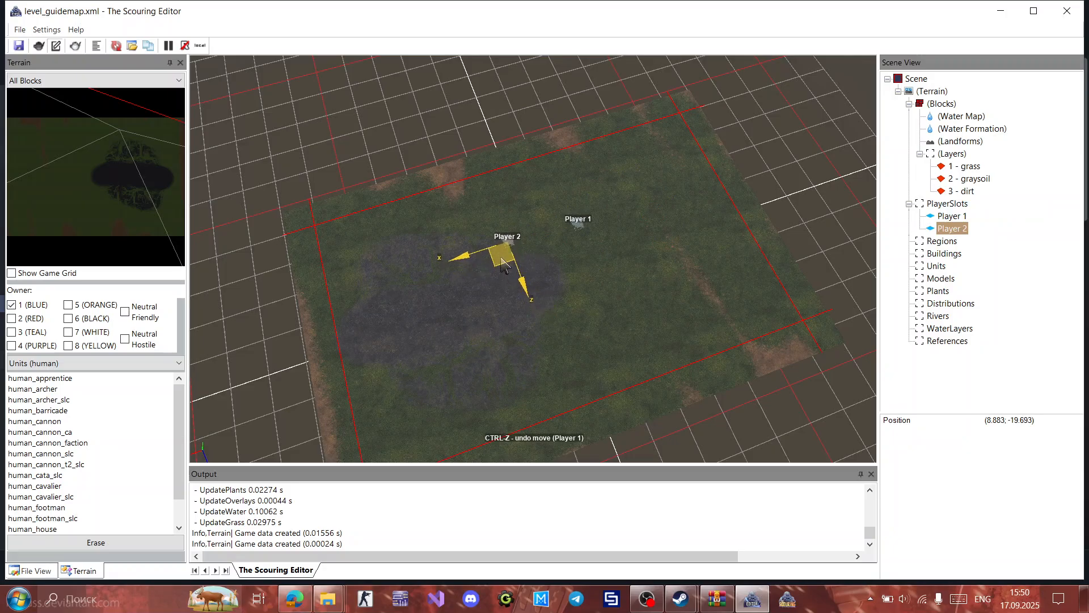
left_click_drag(502, 262, 598, 300)
Step: Add a third and a fourth player slot and arrange them in a rough square with the first two
left_click(947, 206)
right_click(947, 206)
left_click(997, 216)
left_click(946, 205)
right_click(948, 205)
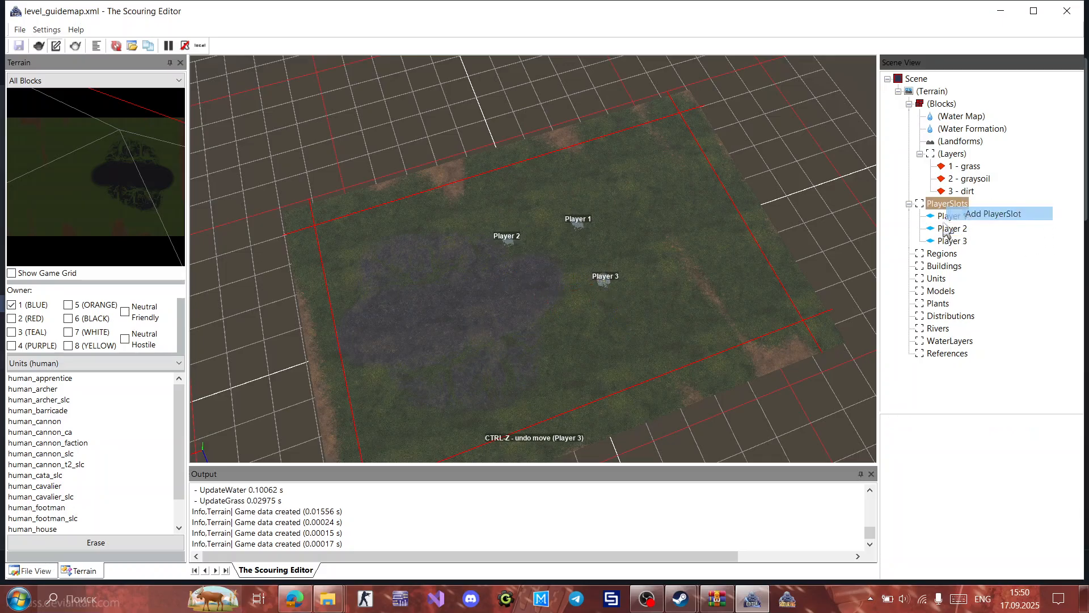
left_click(994, 213)
left_click_drag(517, 279, 523, 331)
left_click(952, 241)
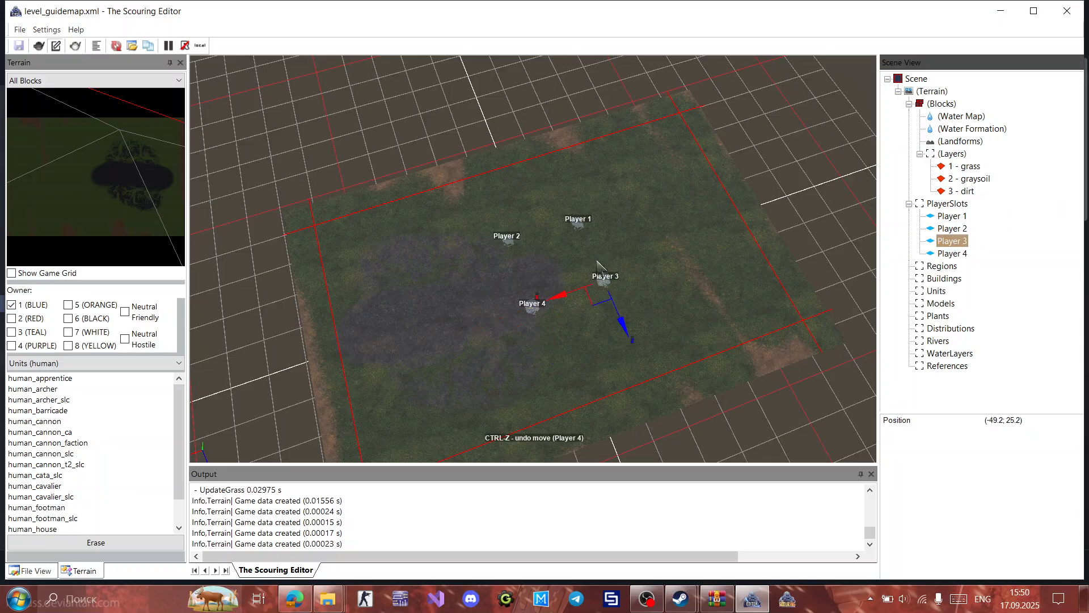
left_click_drag(594, 294, 598, 295)
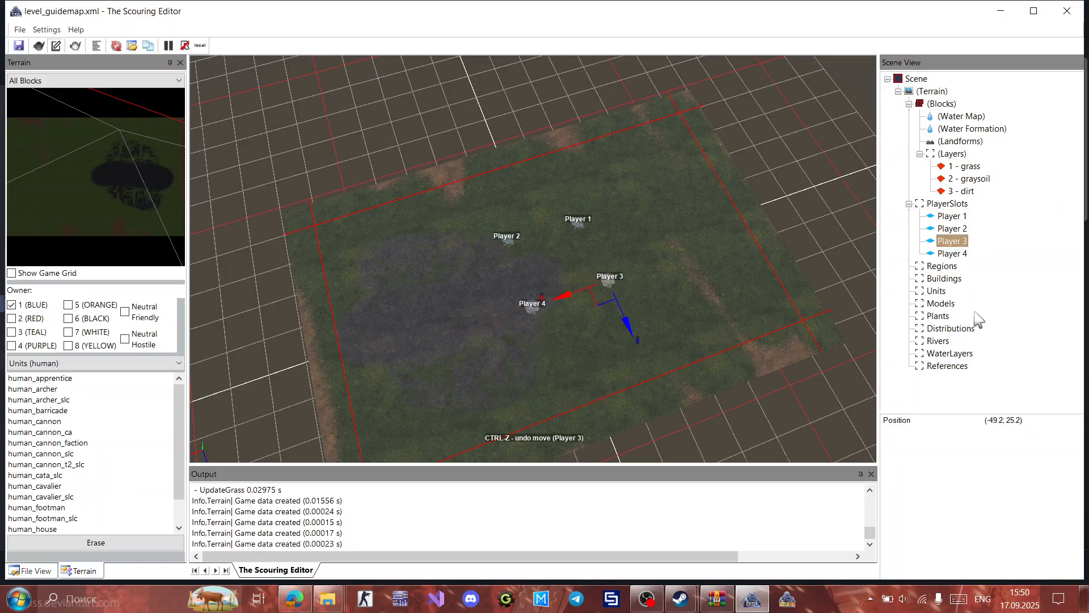
Step: Examine the first player's start location up close and select the Distributions group in the scene
left_click(959, 279)
scroll(624, 252, "up", 8)
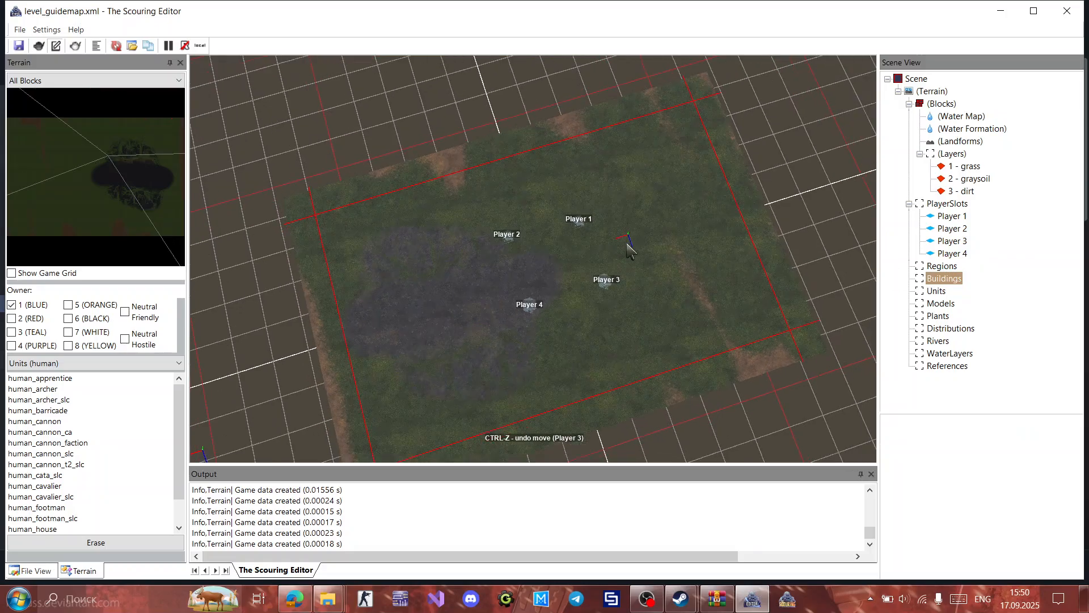
scroll(578, 229, "up", 3)
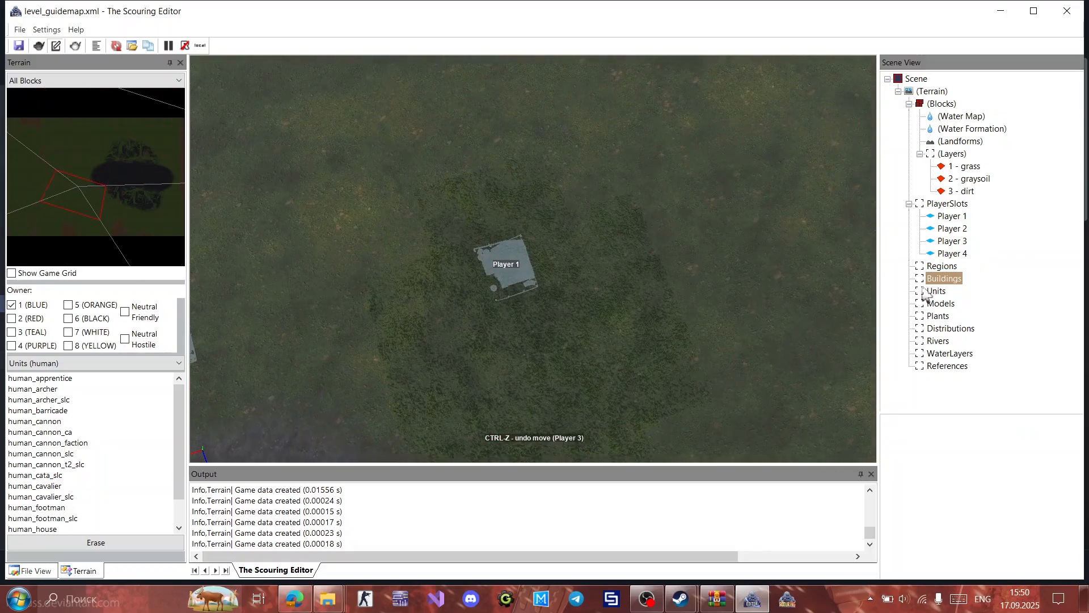
right_click(947, 366)
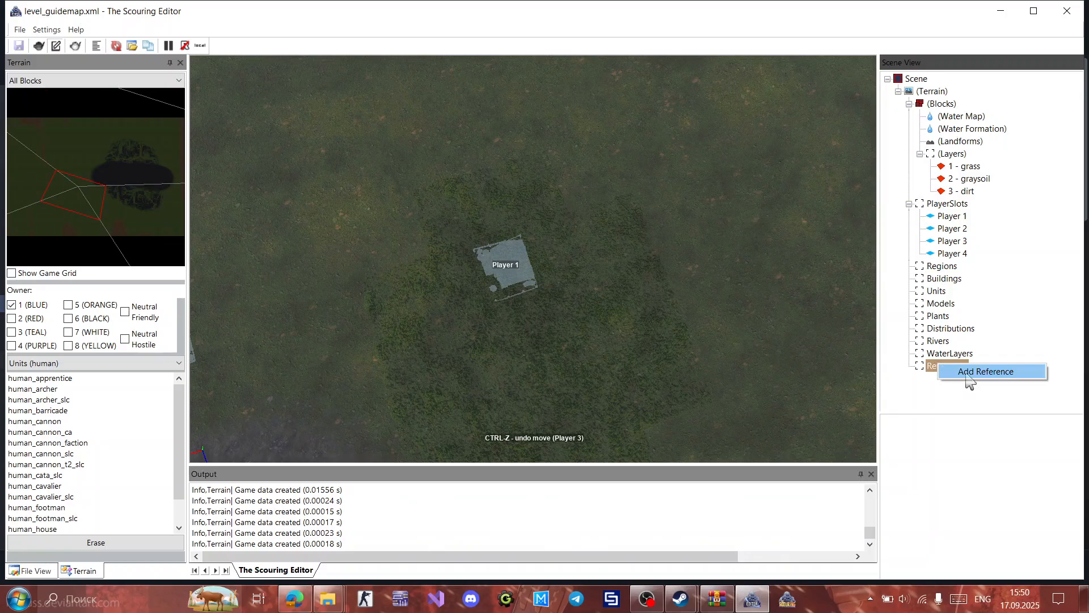
left_click(952, 332)
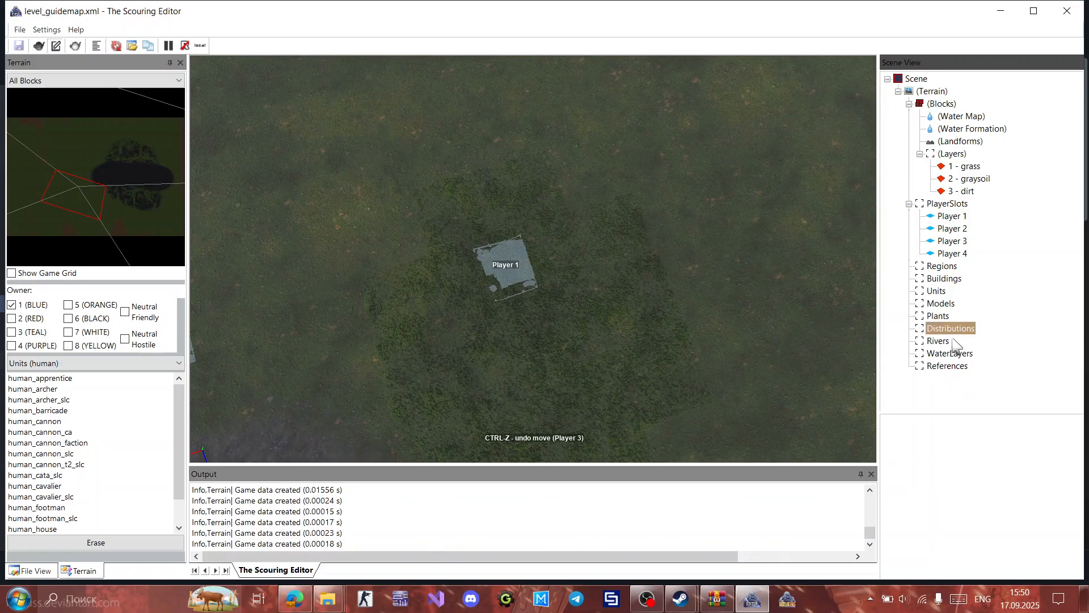
Step: Browse the available references down to ref_gold_default and ref_gold_rich, and close the list without adding any
right_click(955, 368)
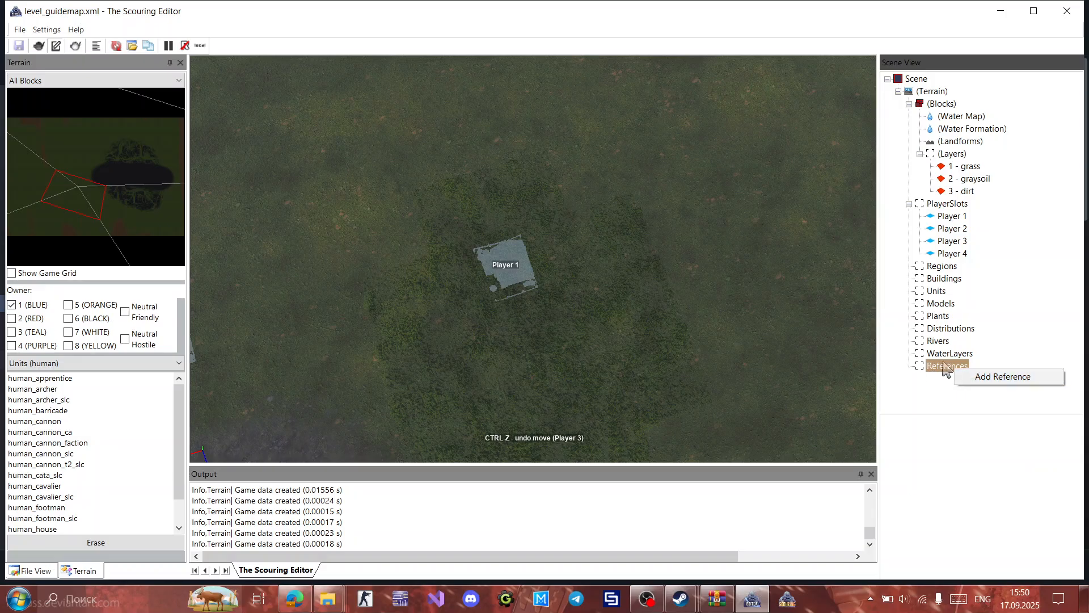
left_click(993, 378)
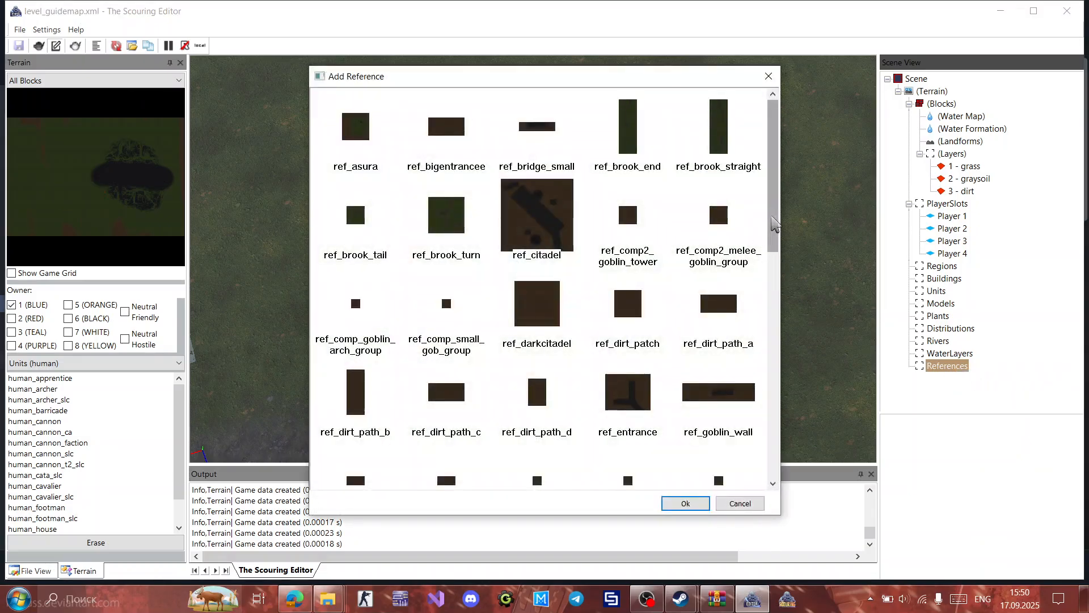
left_click_drag(777, 224, 793, 289)
left_click_drag(540, 301, 321, 301)
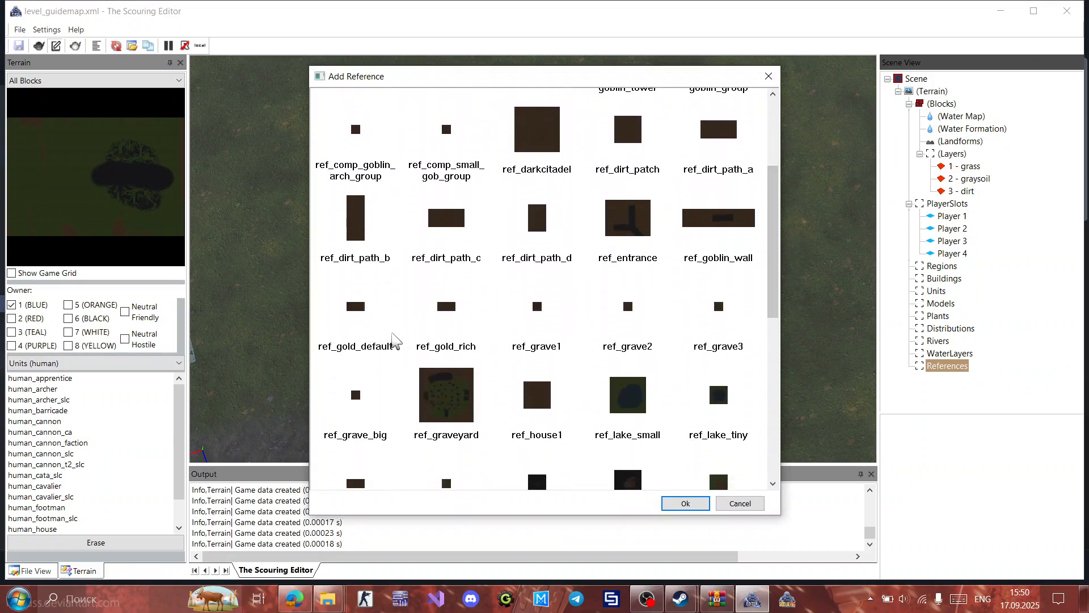
left_click(377, 337)
left_click(460, 312)
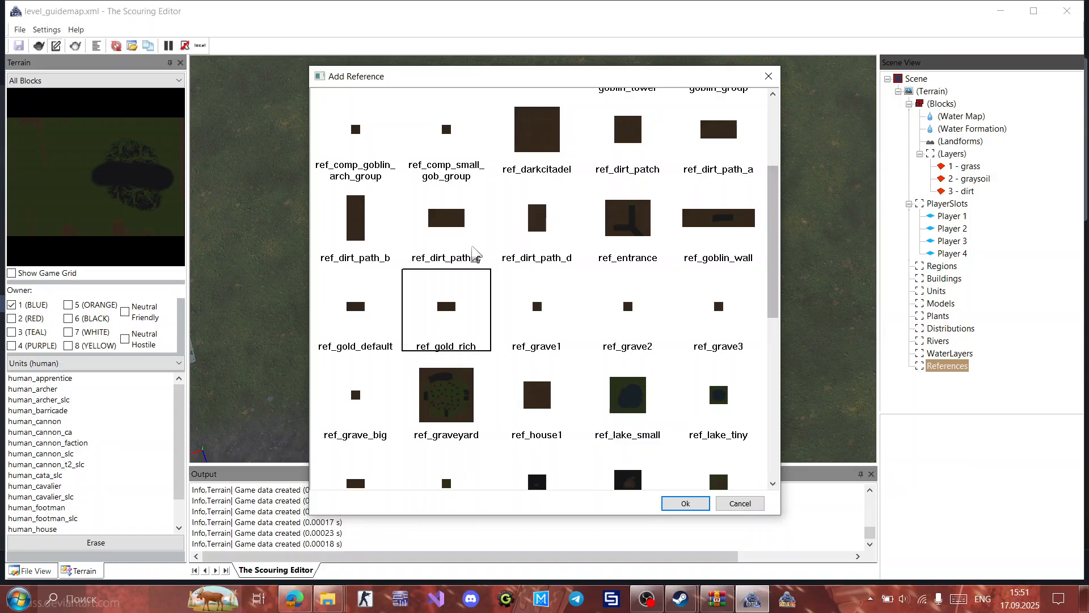
left_click(737, 503)
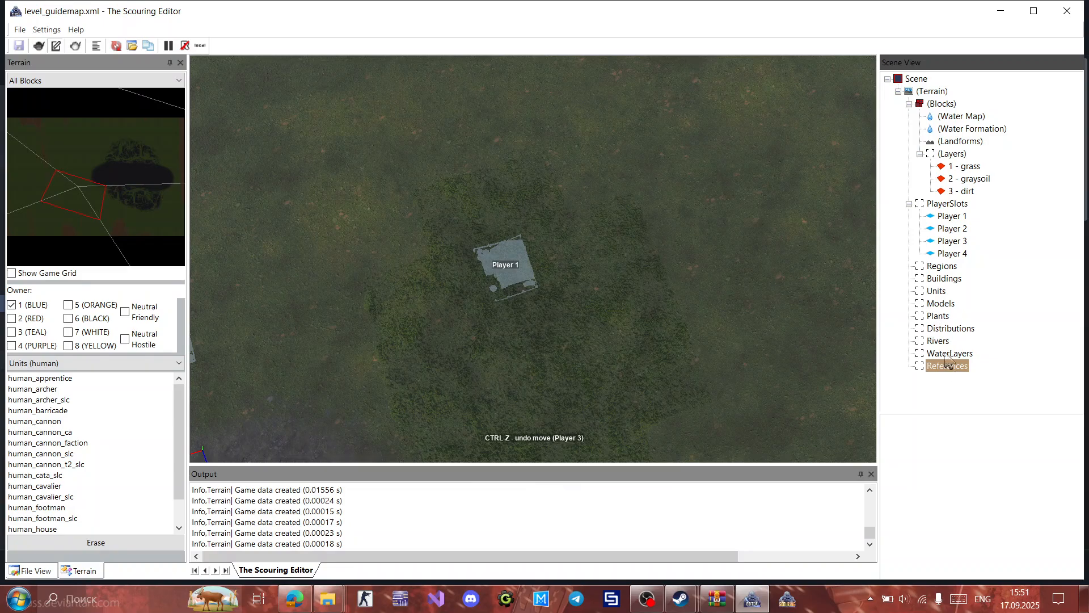
Step: Add a gold_vein_a plant and move it a short distance away from Player 1's start location
left_click(938, 318)
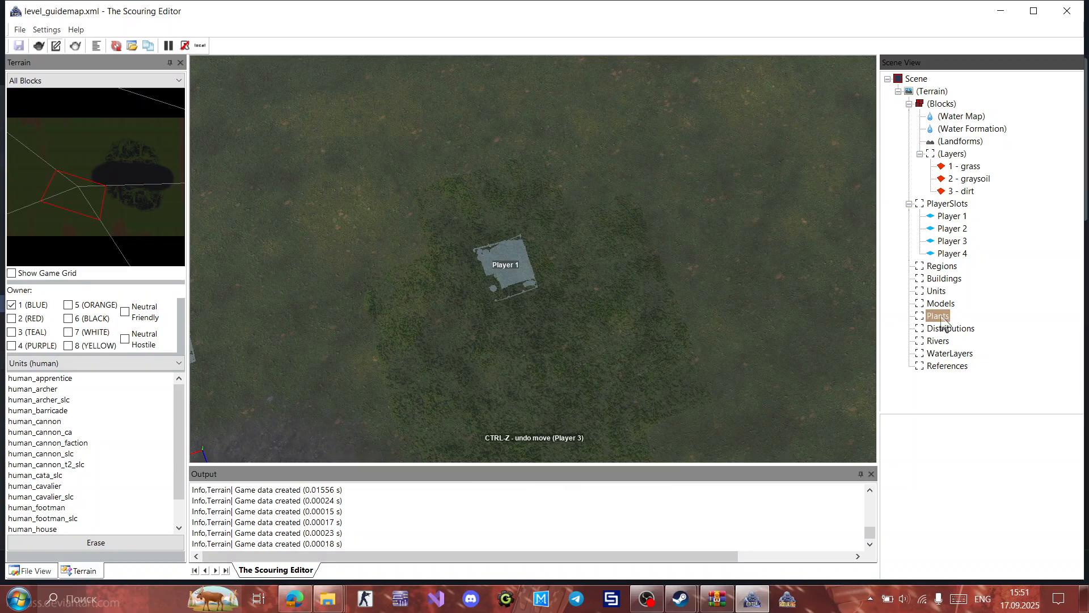
right_click(941, 321)
left_click(950, 325)
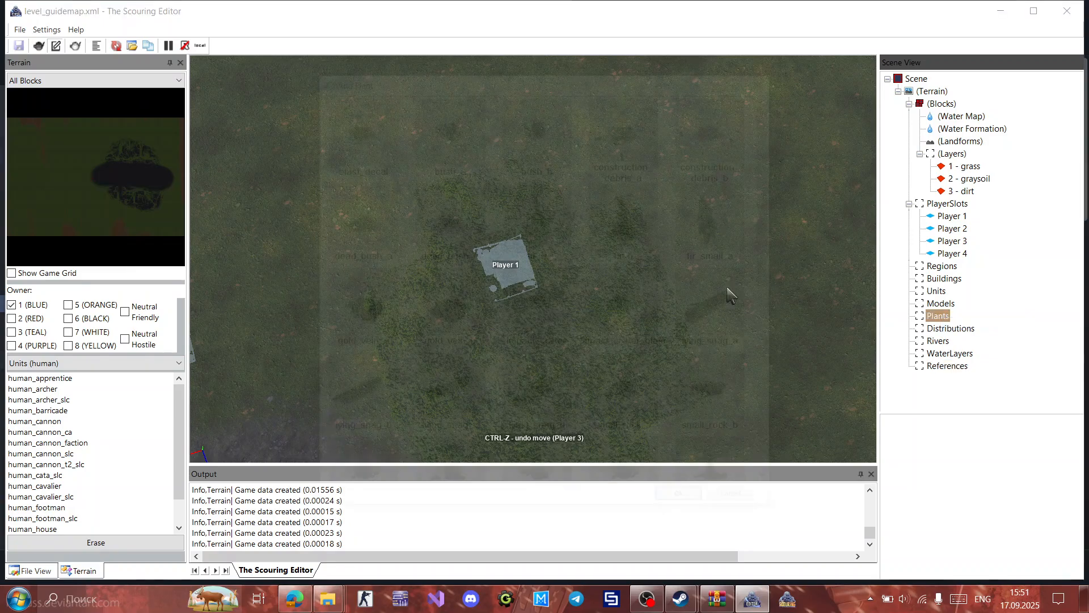
left_click_drag(772, 227, 770, 253)
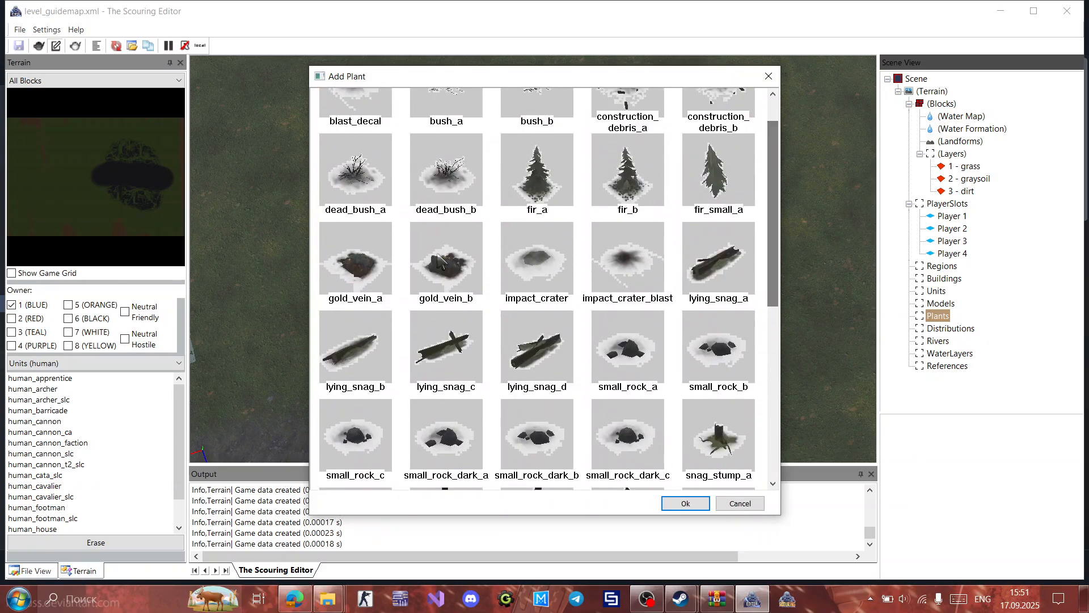
left_click(372, 266)
double_click(372, 266)
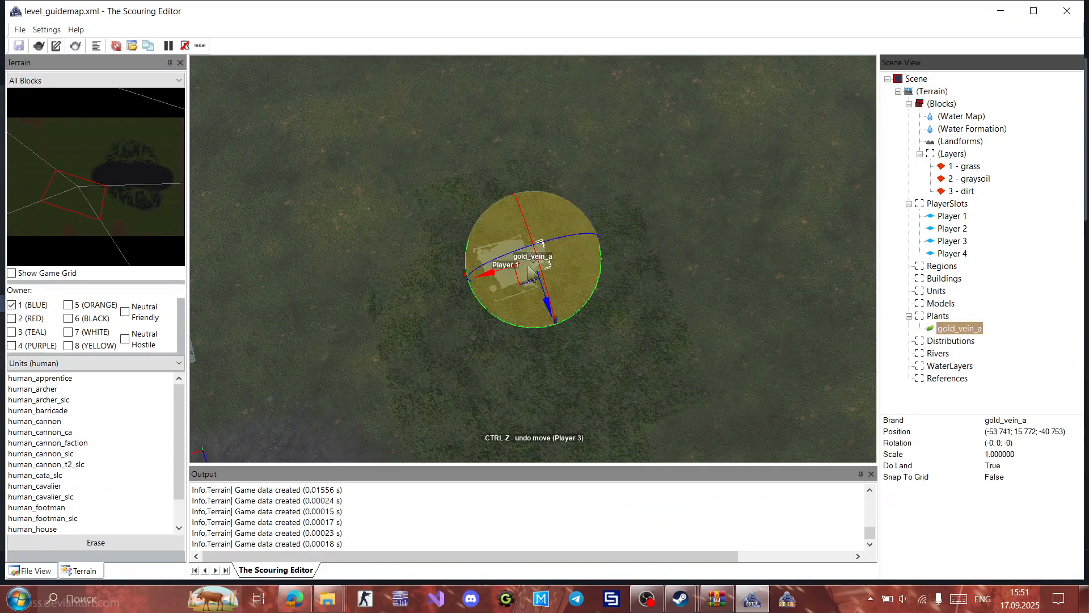
left_click_drag(530, 273, 566, 194)
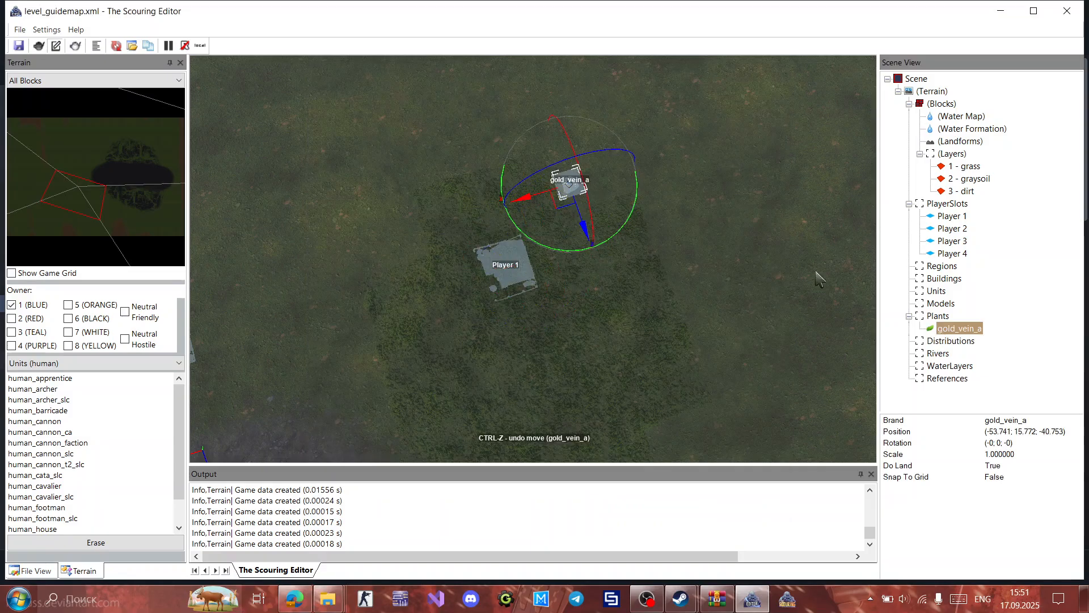
Step: Shift the Player 1 slot slightly toward the gold vein and delete the gold_vein_a plant from the scene
left_click(506, 266)
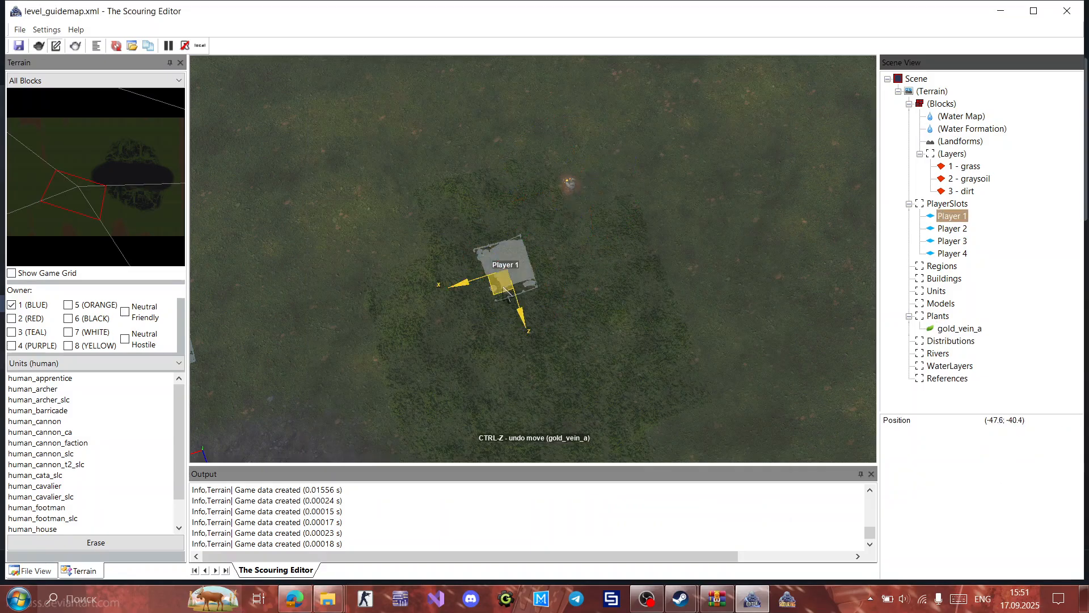
mouse_move(506, 292)
left_mouse_down()
mouse_move(518, 276)
mouse_move(508, 286)
left_mouse_up()
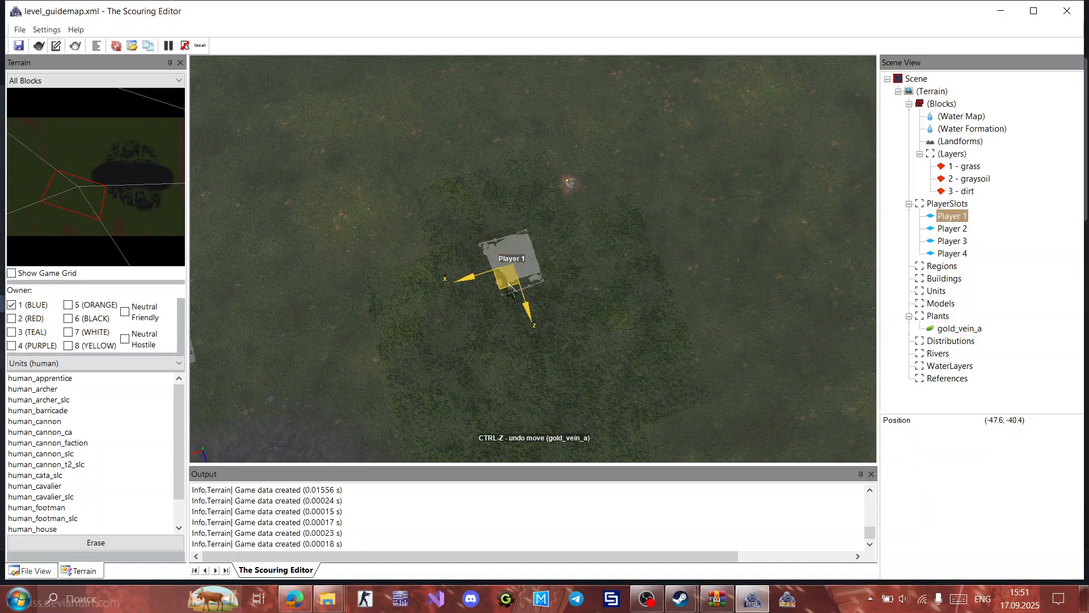
left_click(569, 187)
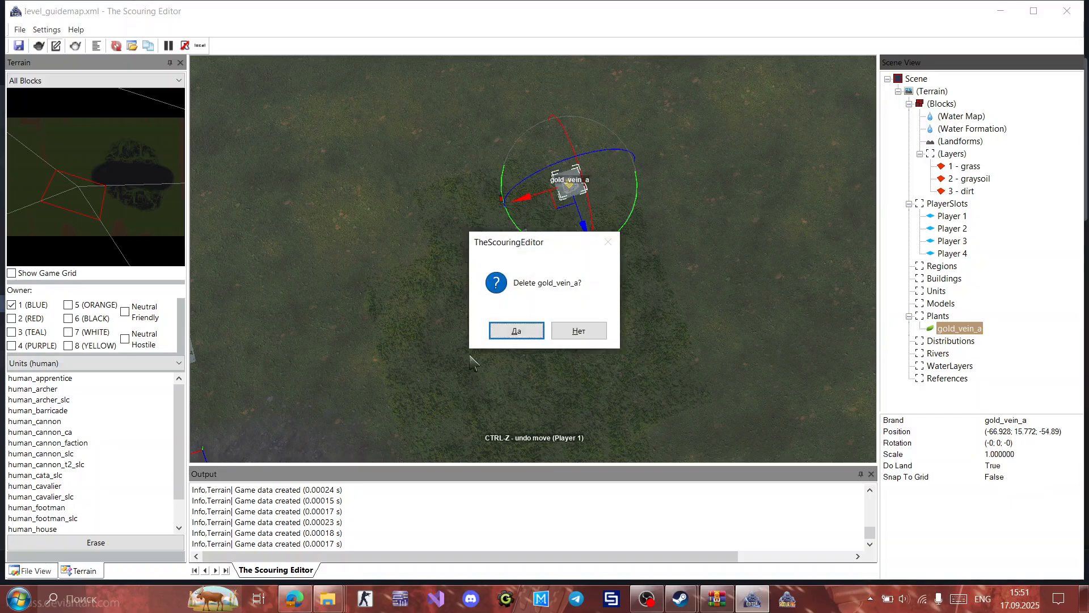
left_click(509, 334)
Step: Add a ref_gold_default reference, rotate it diagonally and place it just beyond Player 1's start location
right_click(948, 366)
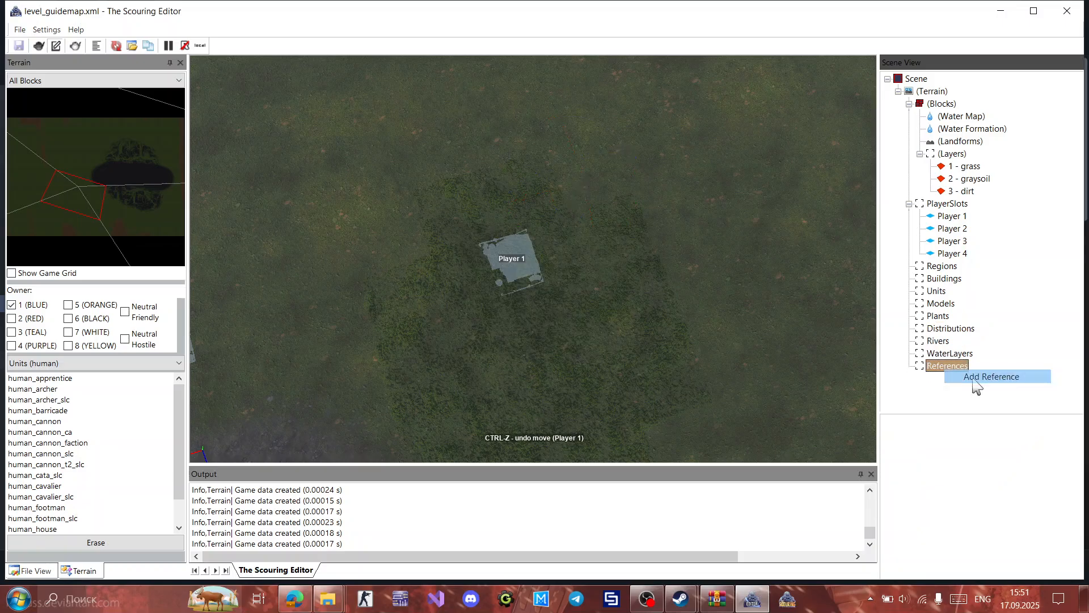
left_click(964, 377)
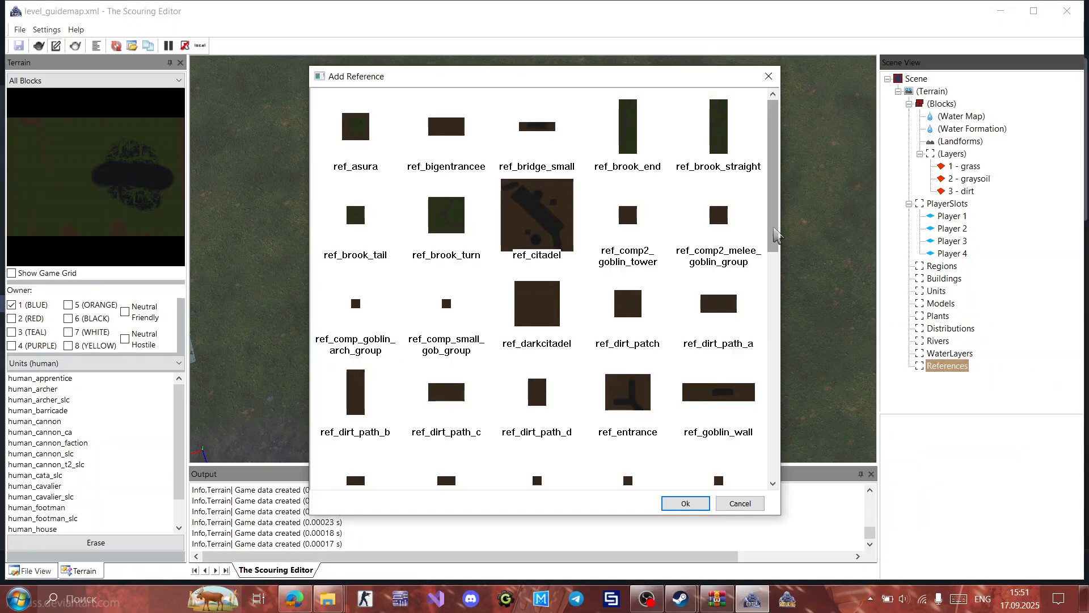
left_click_drag(776, 234, 780, 332)
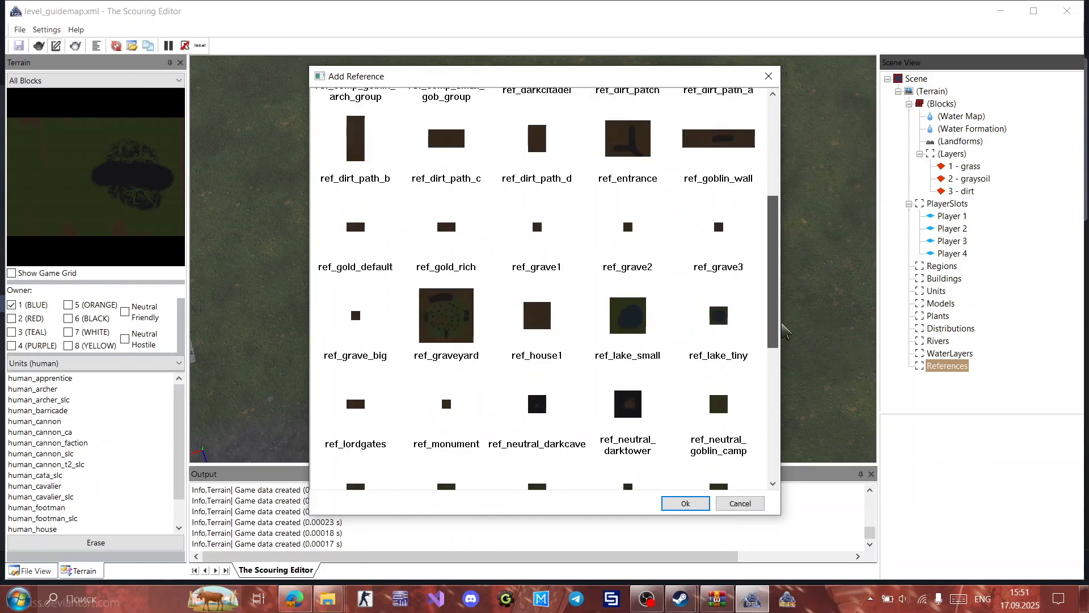
double_click(355, 227)
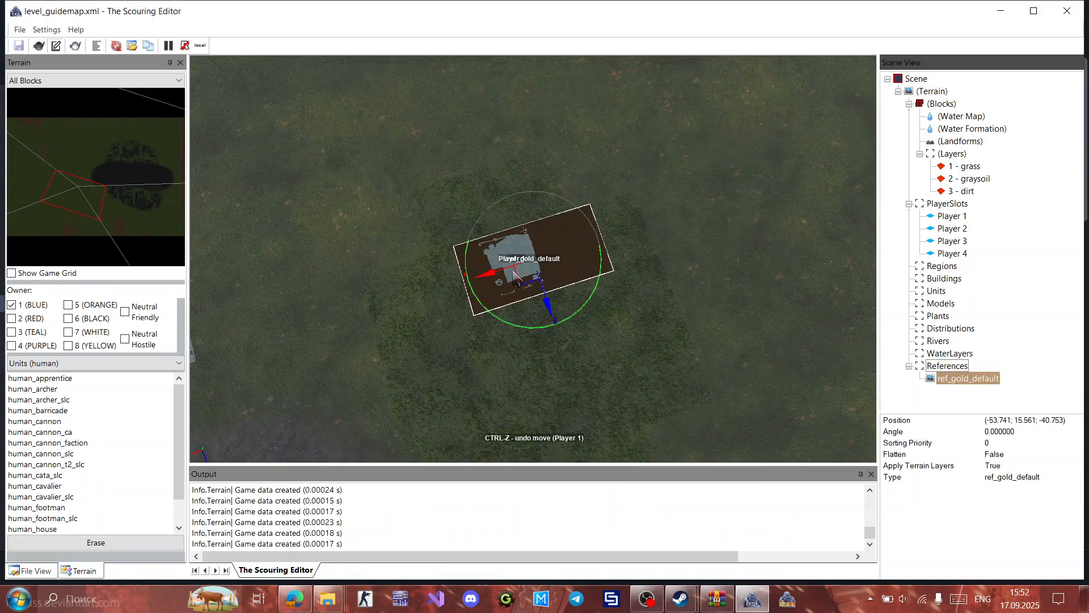
left_click_drag(590, 306, 552, 352)
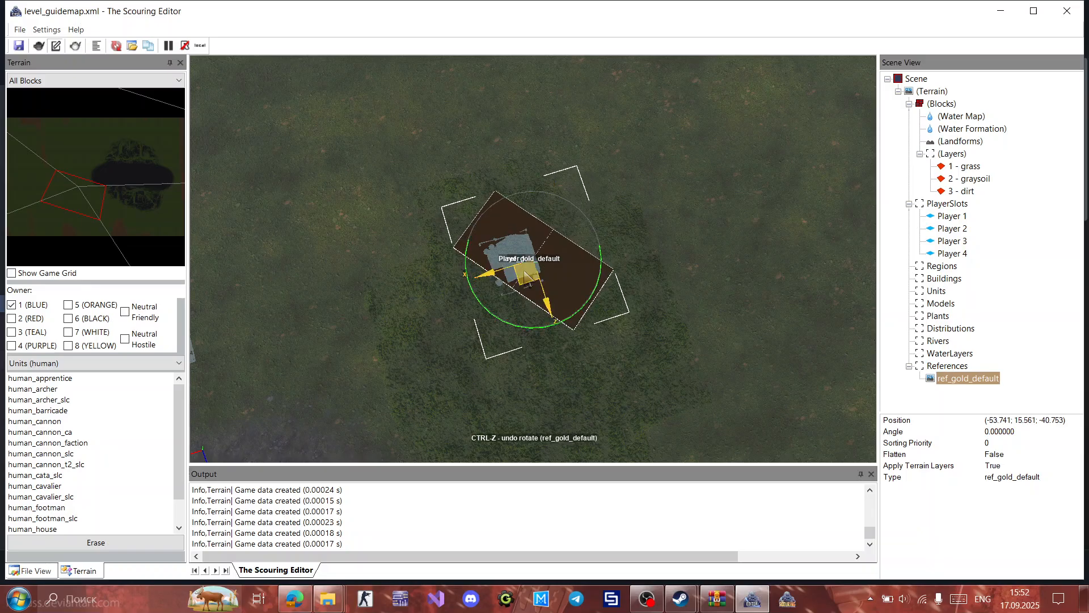
left_click_drag(527, 277, 573, 179)
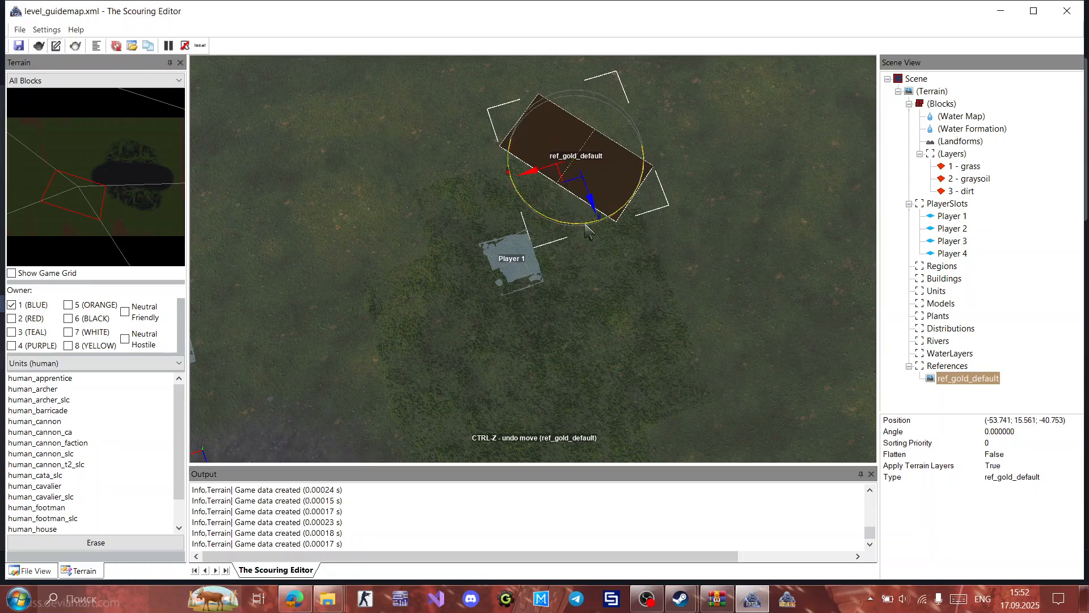
scroll(587, 230, "down", 3)
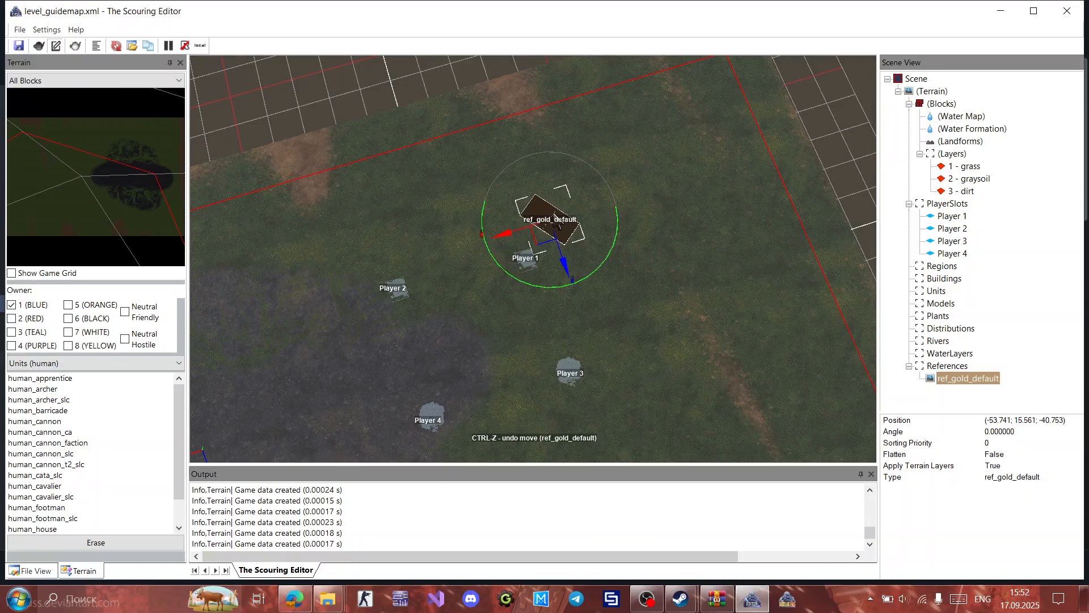
Step: Look through the classes and prebuild folders of the media files and select ref_gold_default.xml
left_click(50, 572)
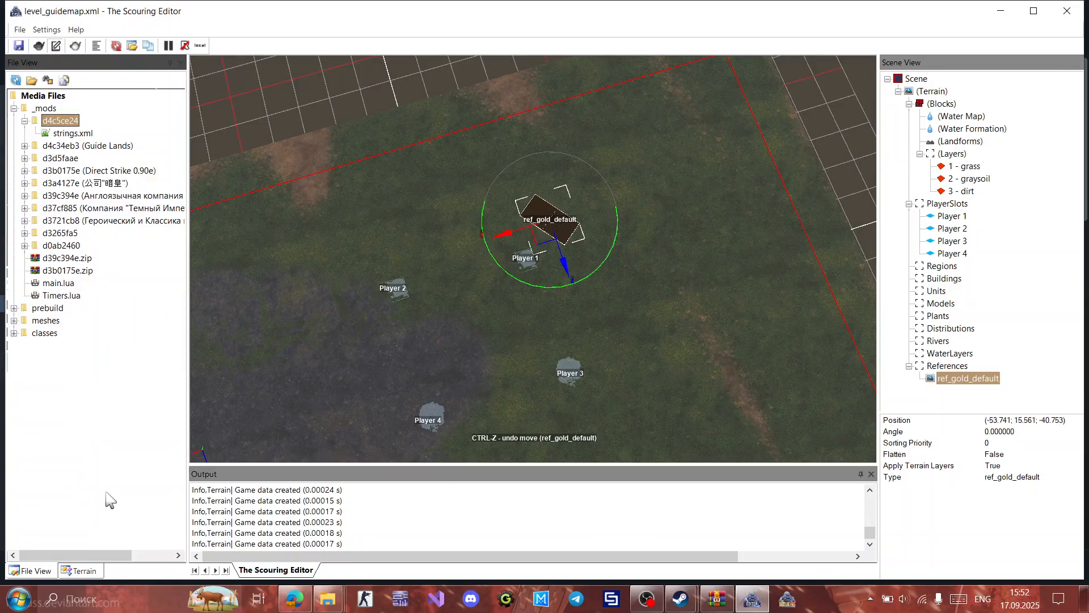
left_click(14, 333)
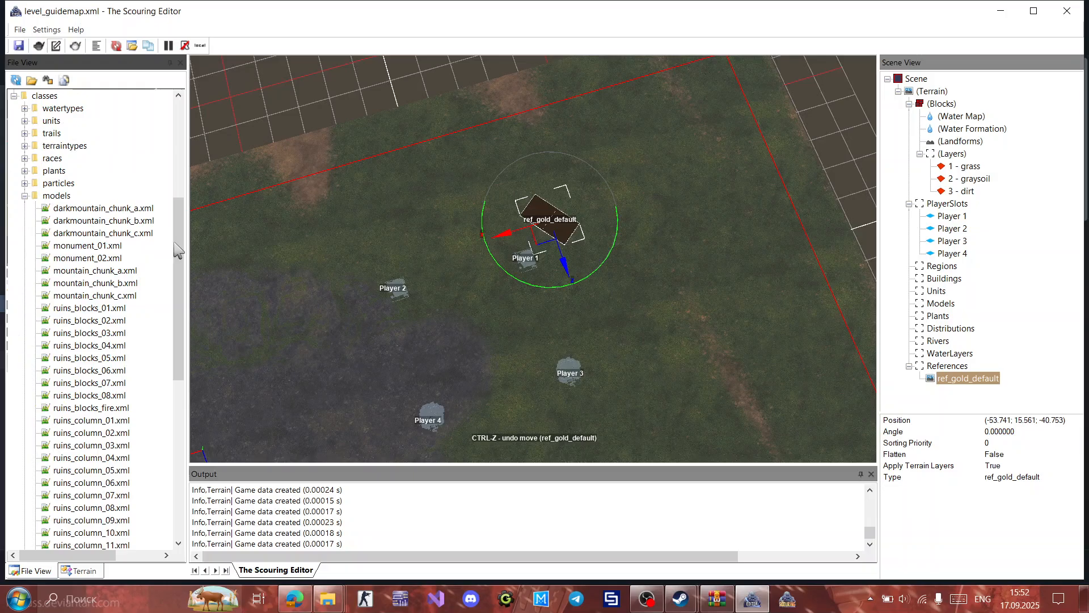
scroll(177, 250, "up", 2)
left_click(25, 258)
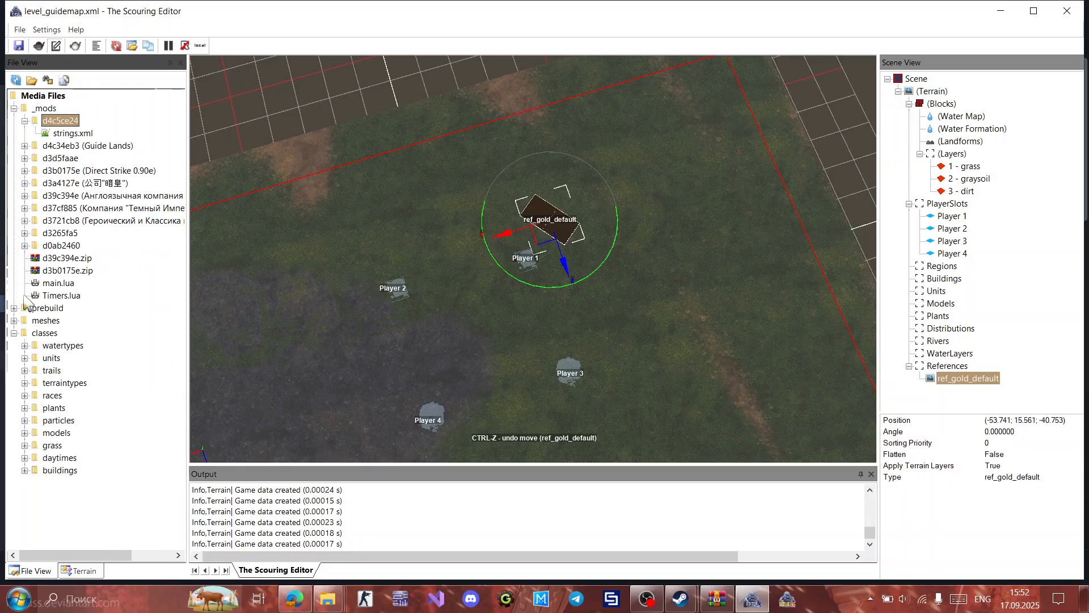
left_click(13, 333)
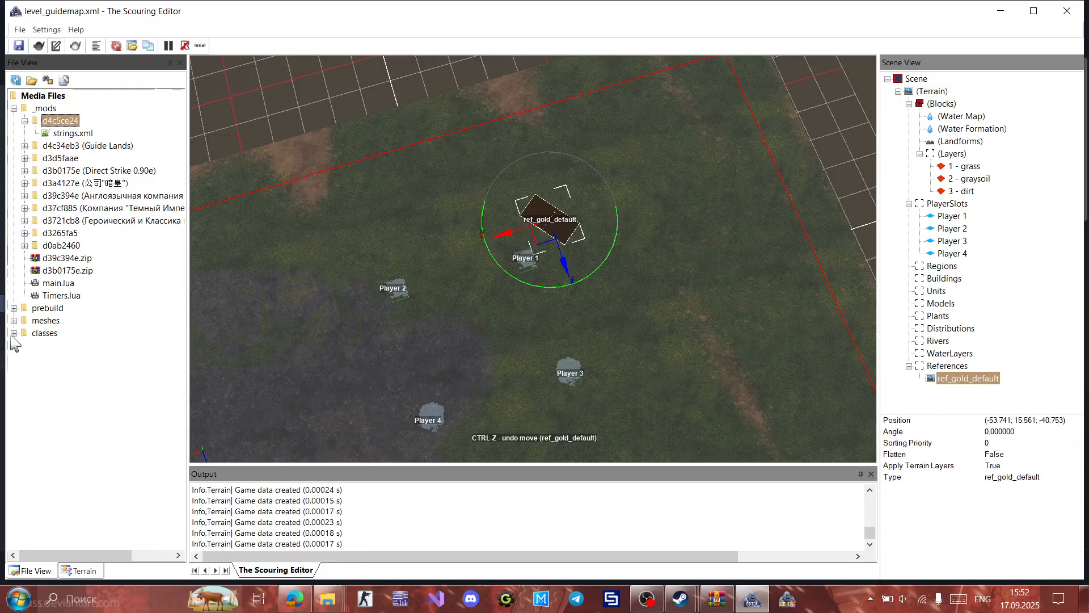
left_click(13, 308)
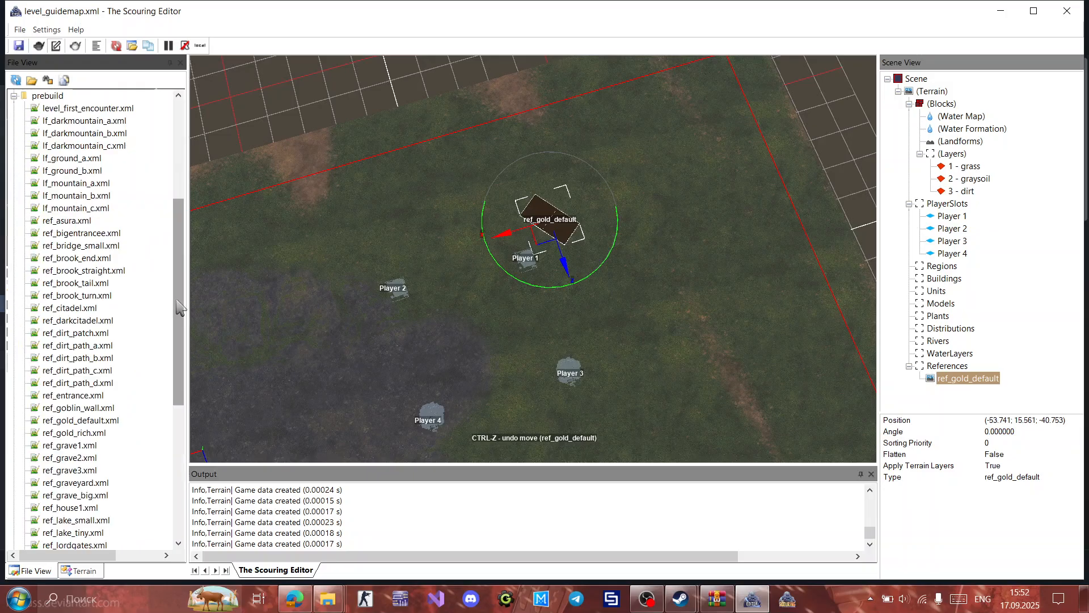
left_click_drag(179, 307, 181, 343)
left_click(80, 345)
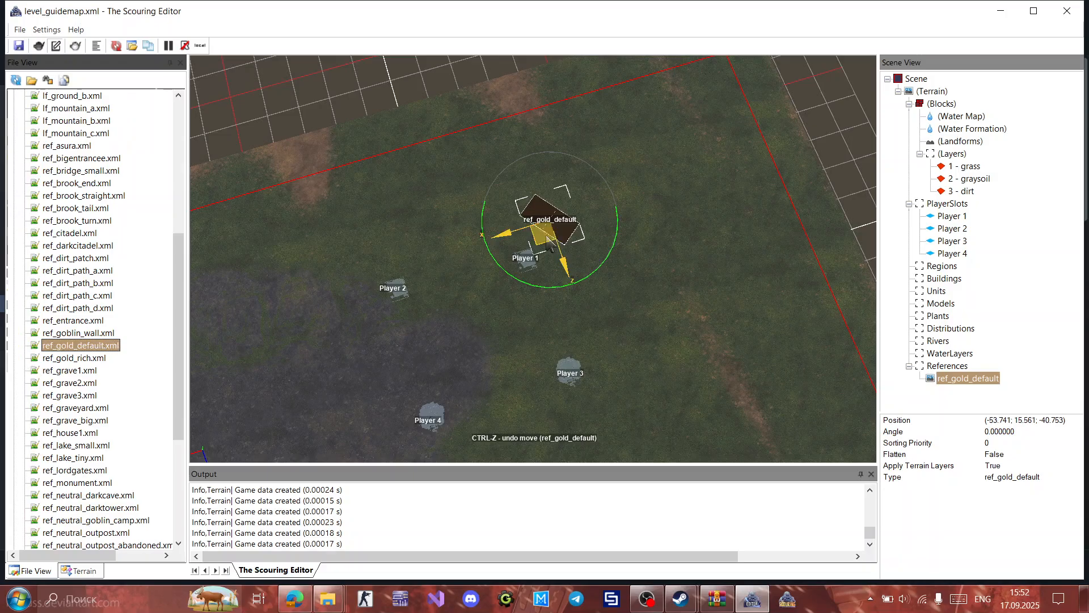
Step: Rebuild the level_guidemap terrain and open the prebuild file ref_gold_default.xml to view its gold veins from above
right_click(418, 236)
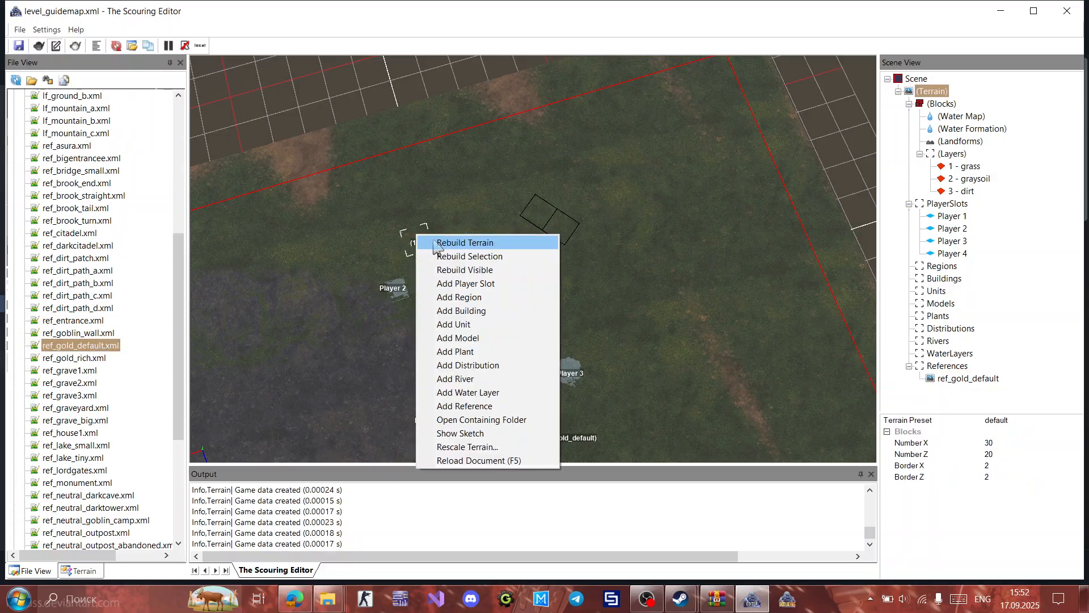
left_click(434, 243)
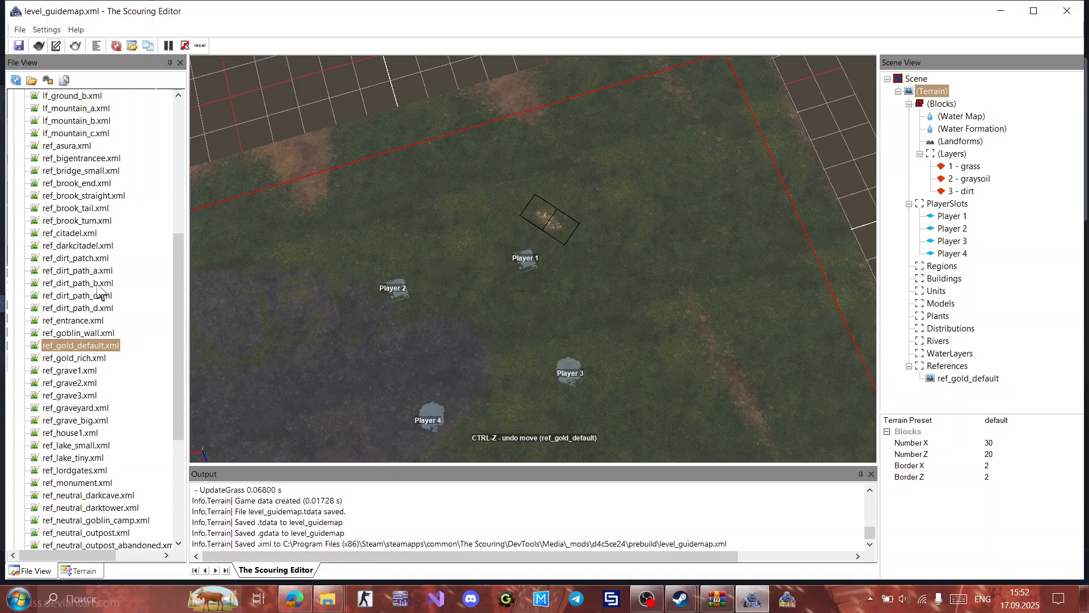
double_click(88, 350)
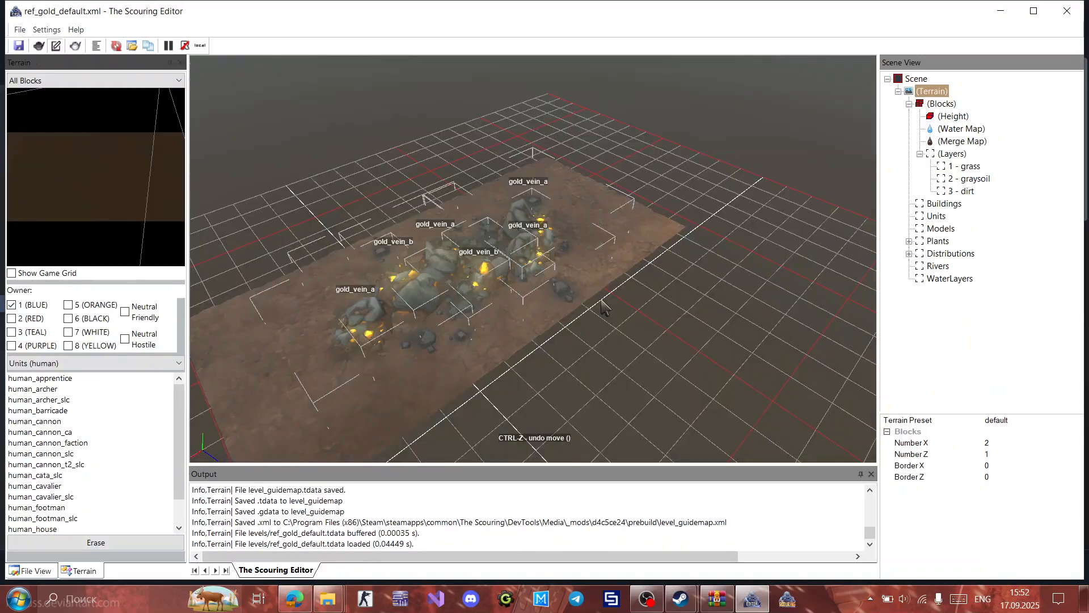
middle_click_drag(582, 290, 549, 324)
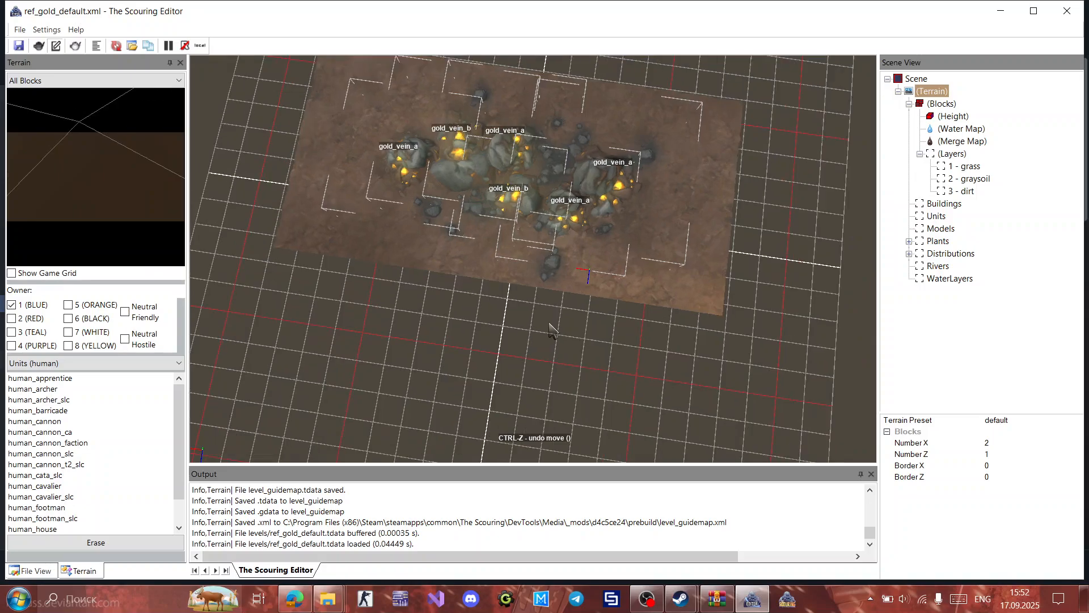
Step: Look through the mod folders and prebuild files in the media file tree and refresh the file list
left_click(36, 571)
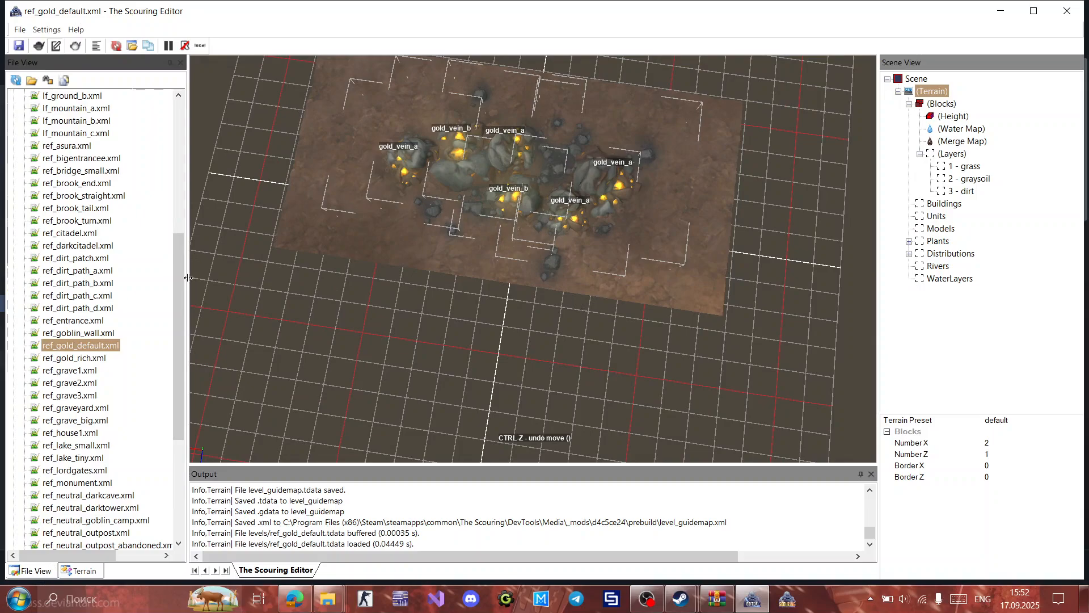
scroll(148, 341, "up", 5)
scroll(152, 355, "down", 5)
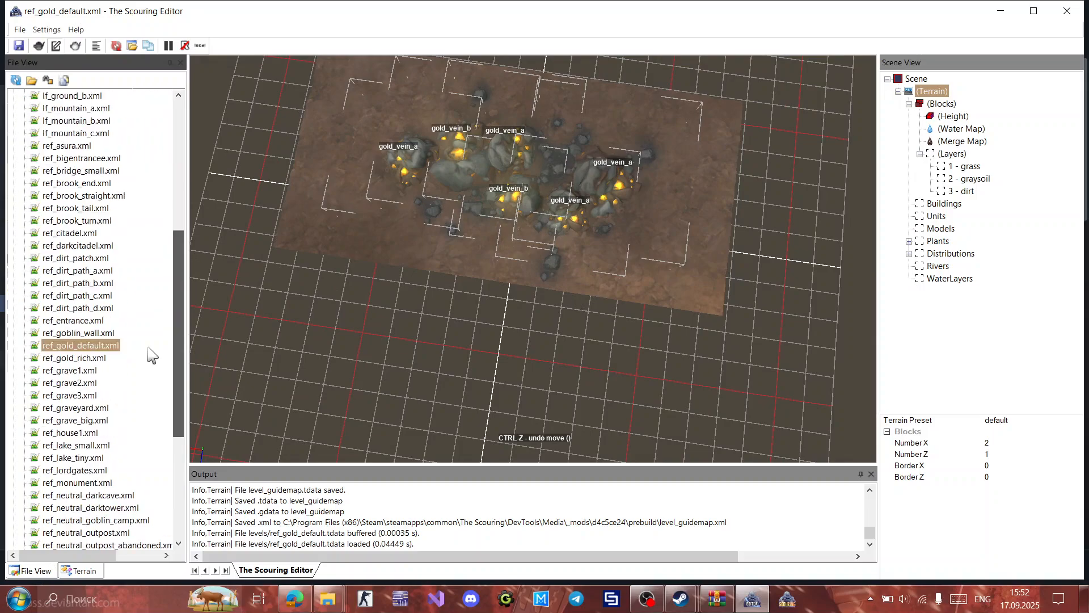
scroll(152, 355, "up", 8)
scroll(163, 180, "down", 7)
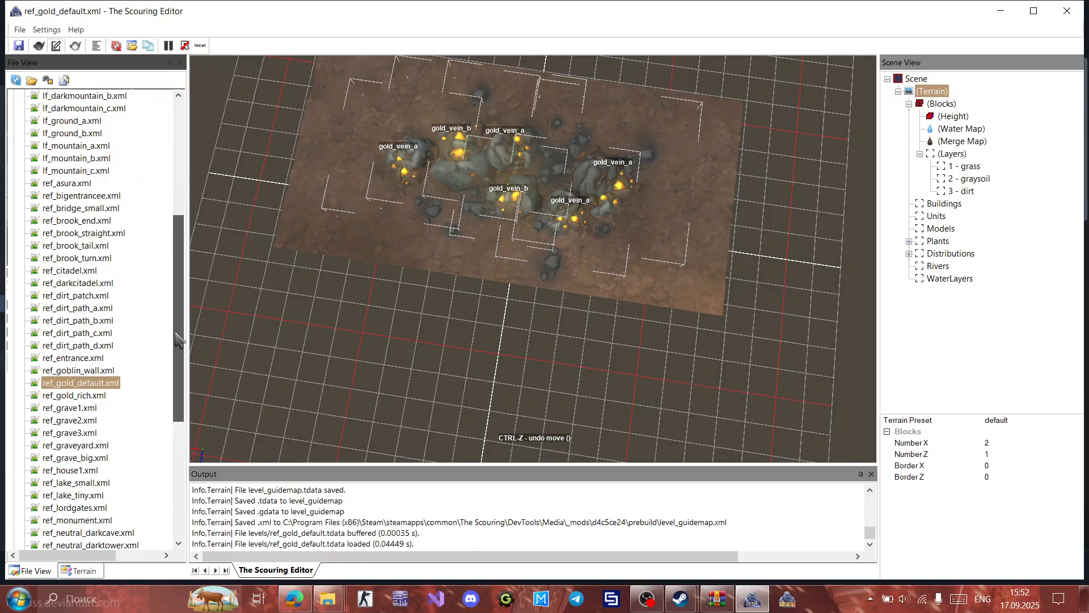
scroll(179, 340, "down", 8)
scroll(164, 164, "up", 15)
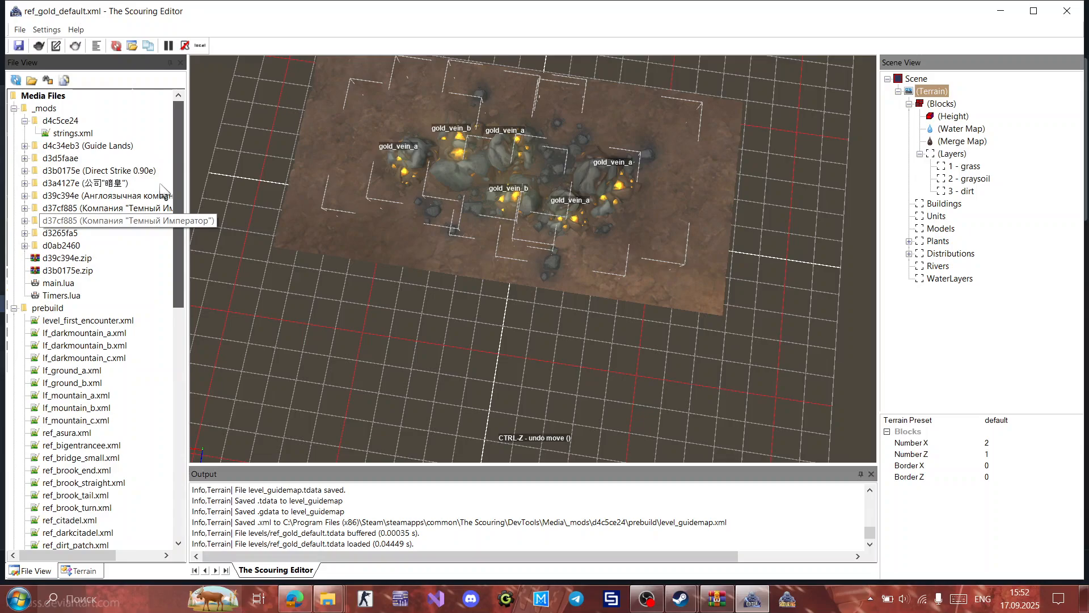
left_click(15, 80)
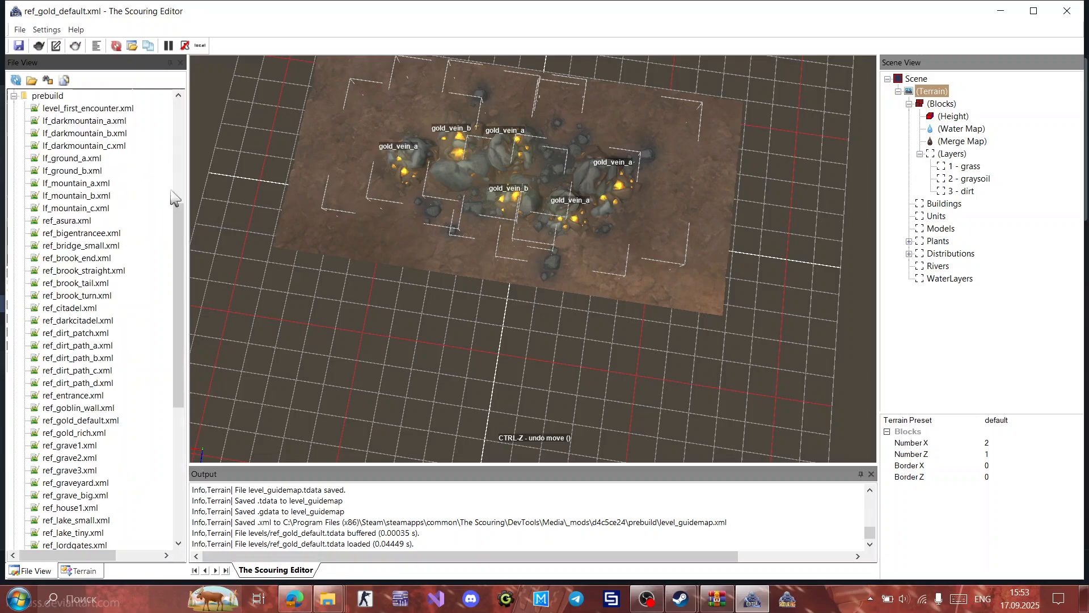
Step: Reopen the map level_guidemap.xml from the prebuild folder of the d4c5ce24 mod
left_click_drag(179, 239, 179, 152)
left_click(14, 320)
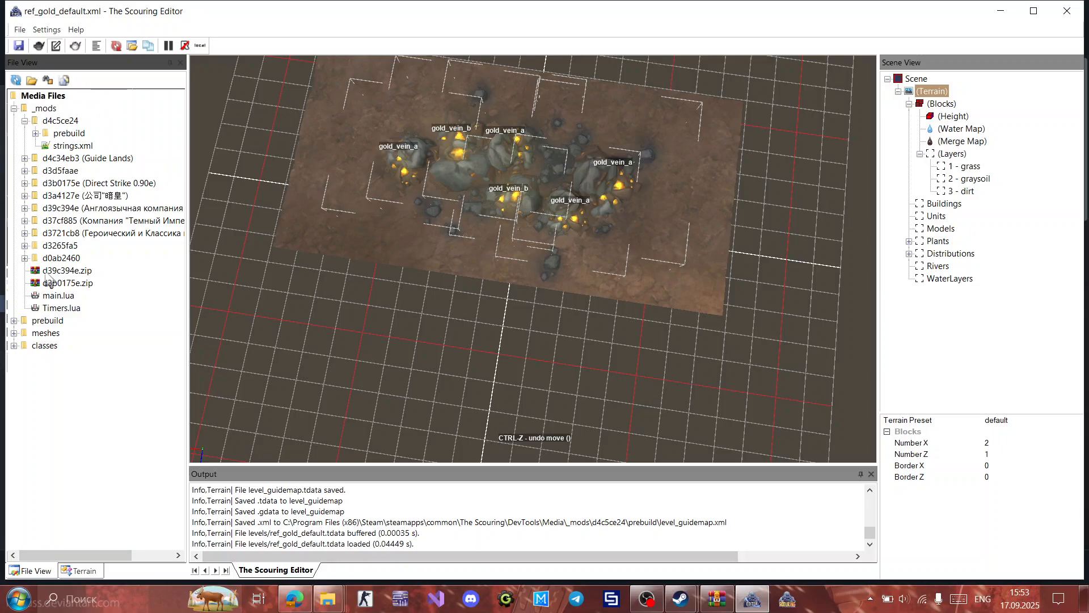
left_click(35, 133)
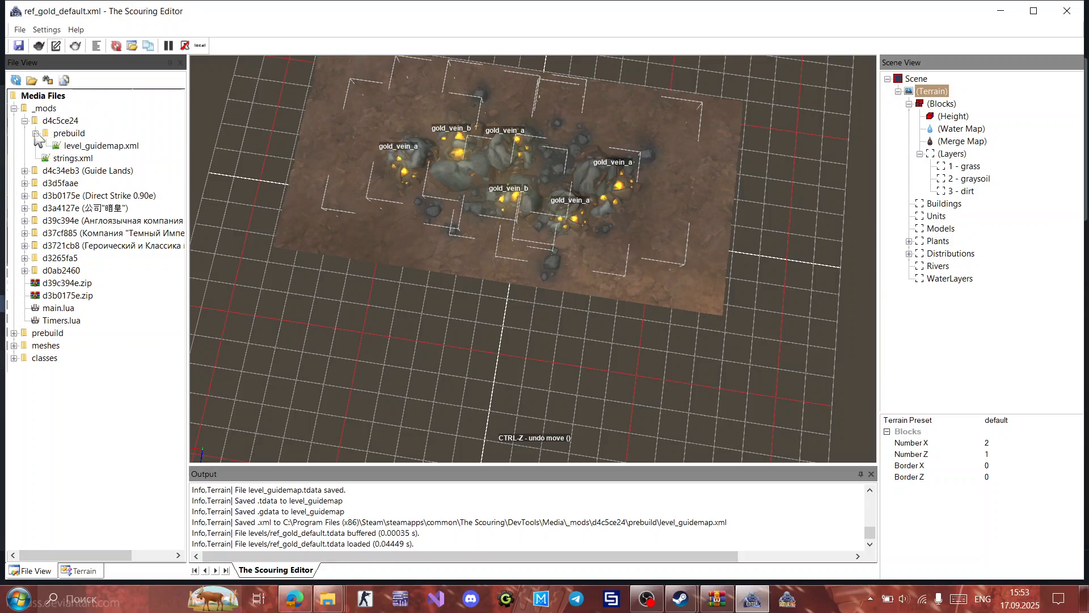
double_click(94, 146)
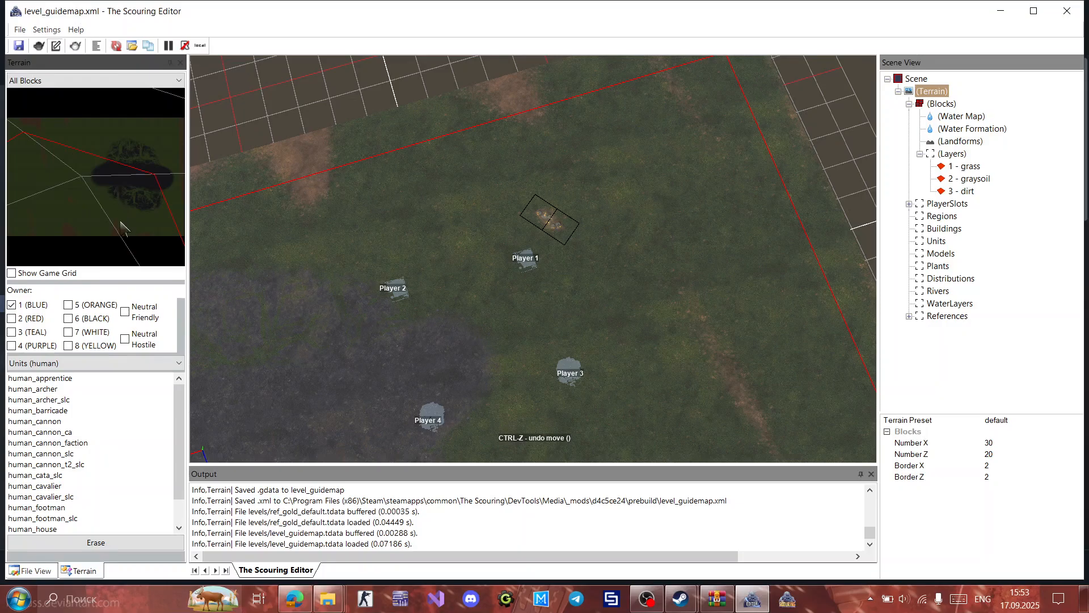
Step: Move the Player 1 slot slightly closer to its gold reference
middle_click_drag(559, 326, 560, 325)
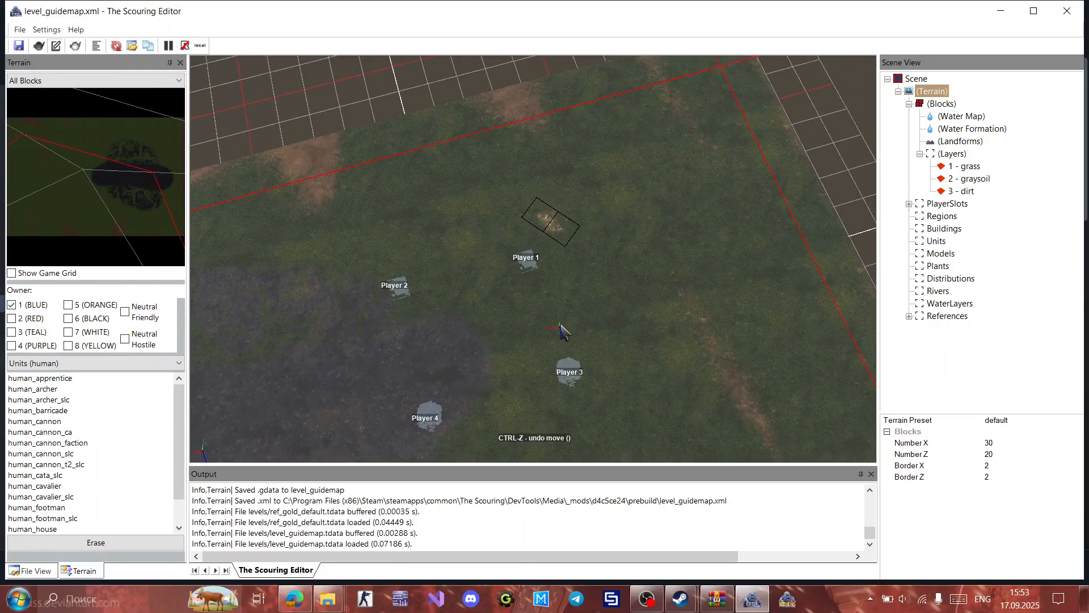
scroll(560, 325, "up", 3)
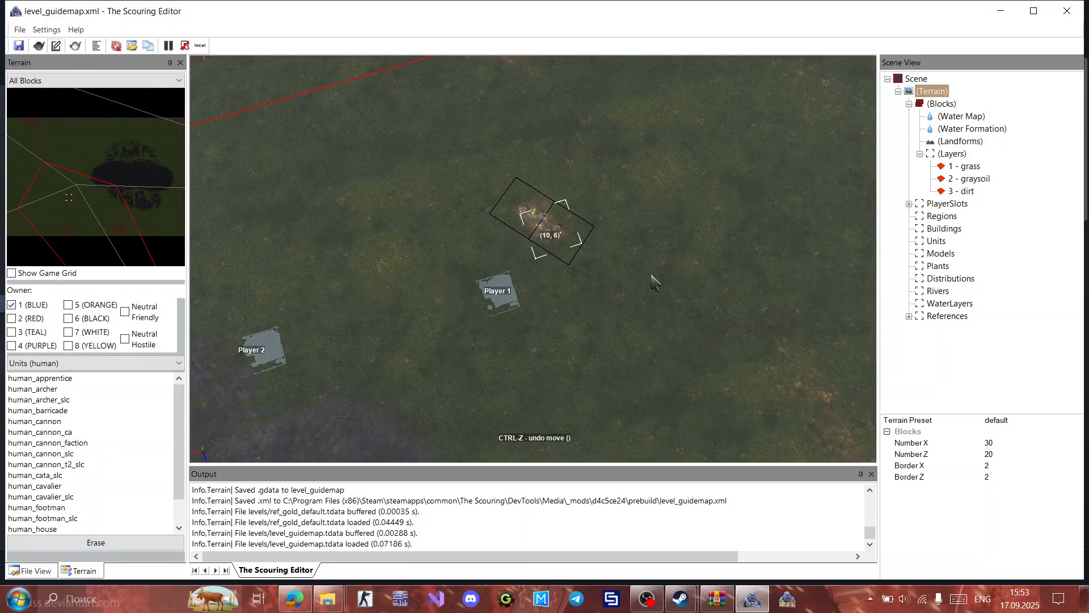
left_click(491, 312)
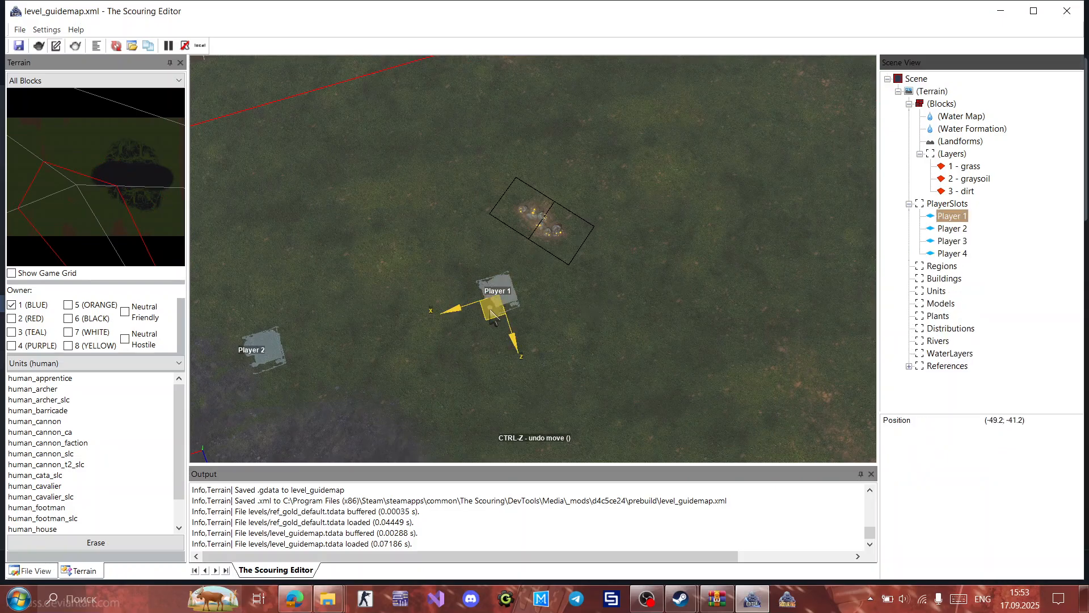
left_click_drag(491, 312, 497, 299)
Step: Duplicate the ref_gold_default reference beside Player 4 and Player 3, rotating Player 3's copy to face its slot
left_click(937, 316)
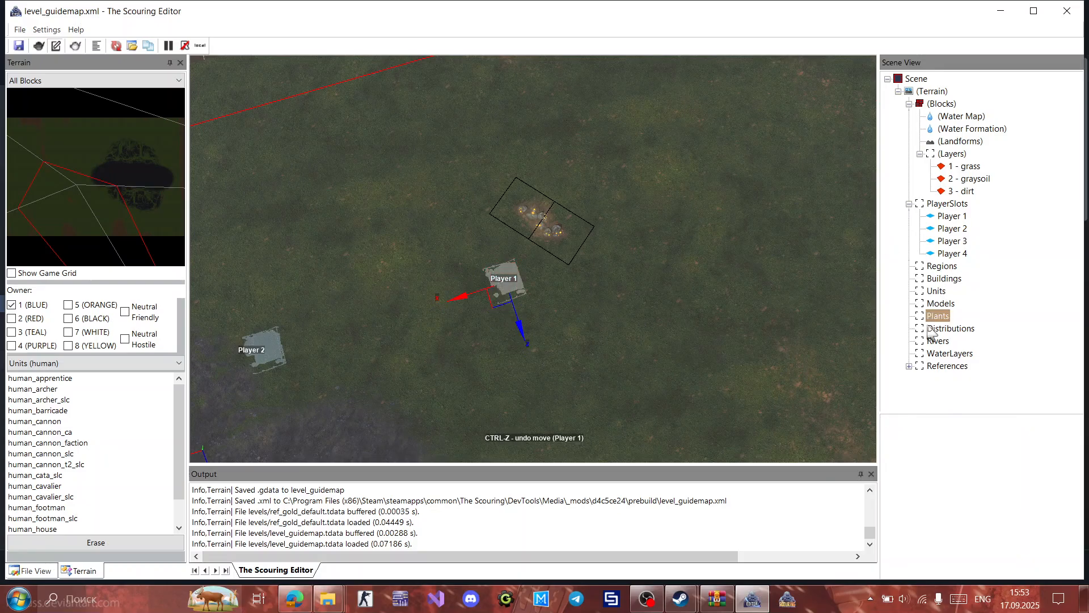
left_click(909, 366)
left_click(967, 378)
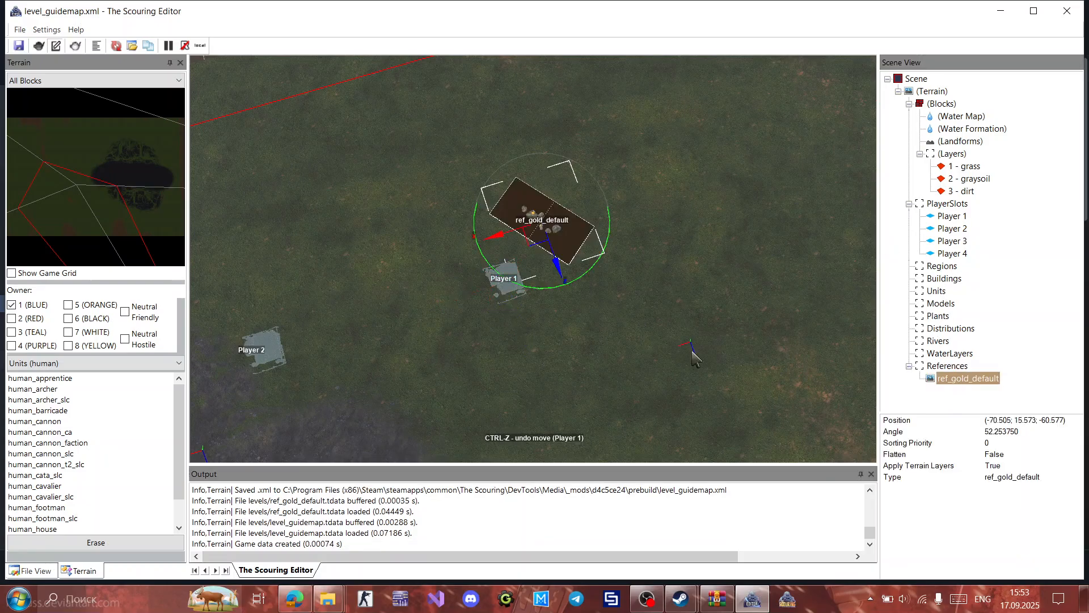
scroll(696, 358, "down", 4)
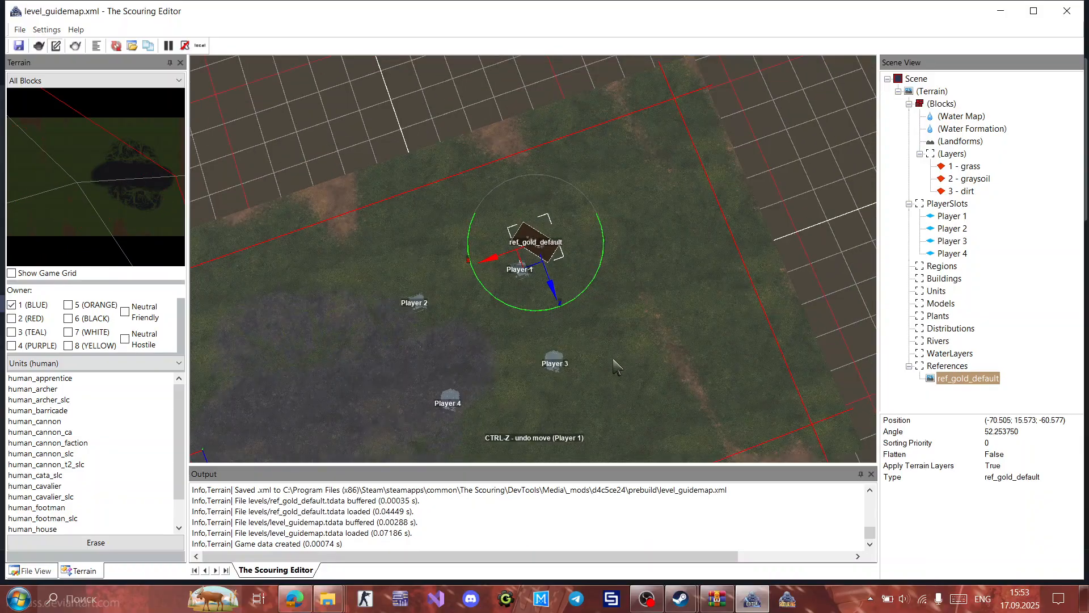
scroll(652, 334, "up", 1)
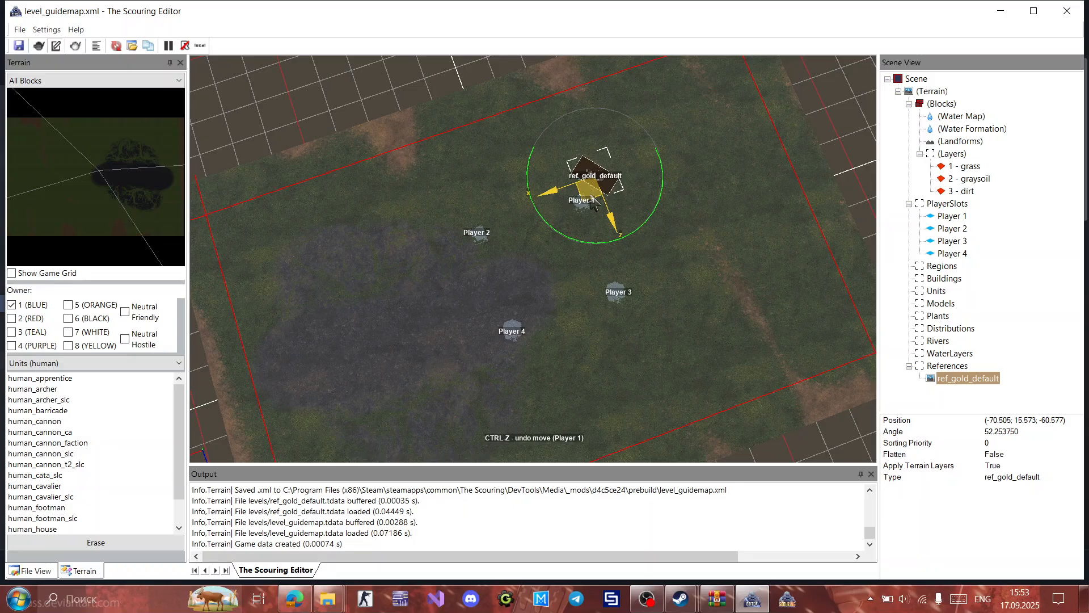
left_click_drag(591, 195, 533, 301, "shift")
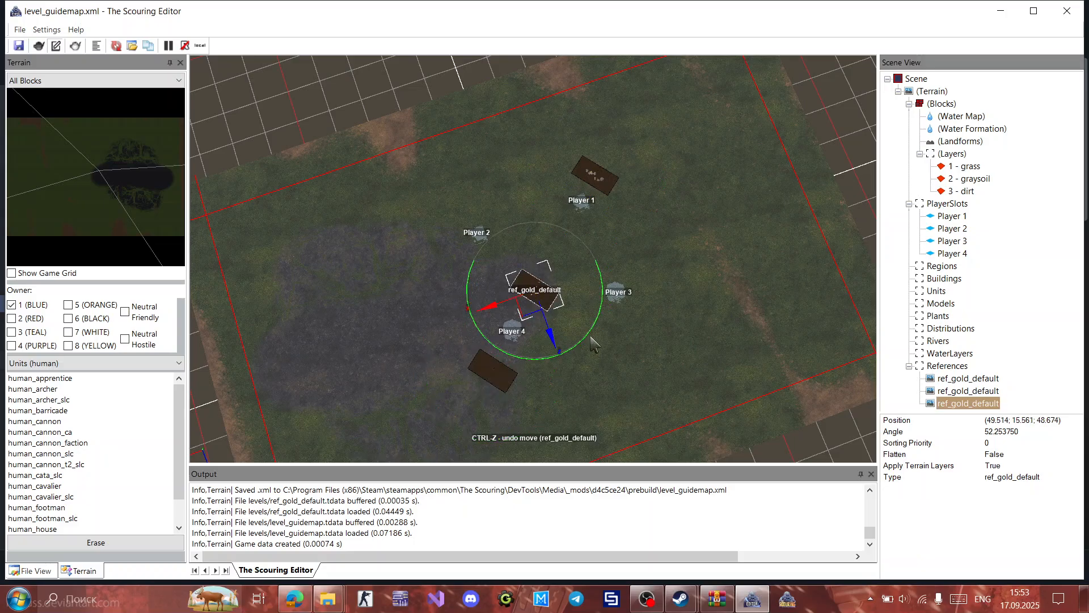
left_click_drag(585, 339, 650, 334)
Step: Add another ref_gold_default reference, rotate it diagonally and place it on the outer side of Player 2's slot
right_click(946, 366)
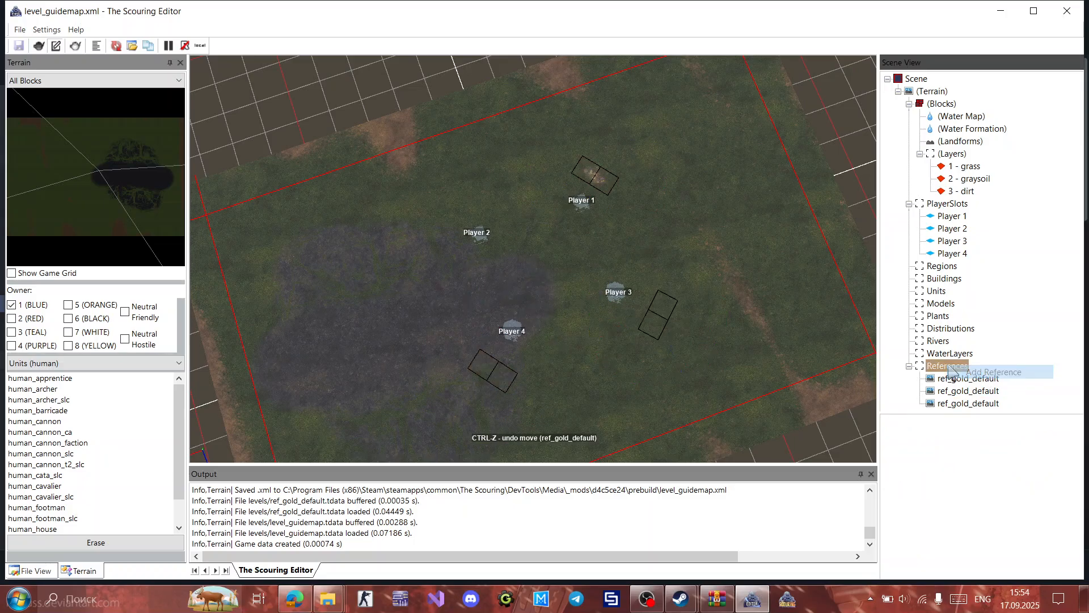
left_click(953, 375)
left_click_drag(772, 237, 772, 351)
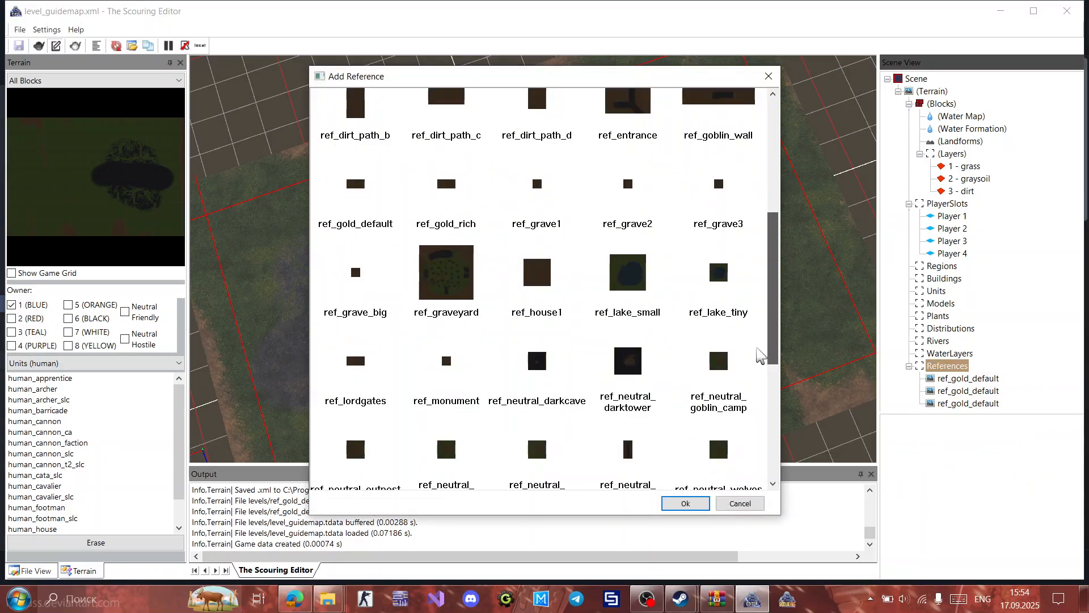
double_click(355, 187)
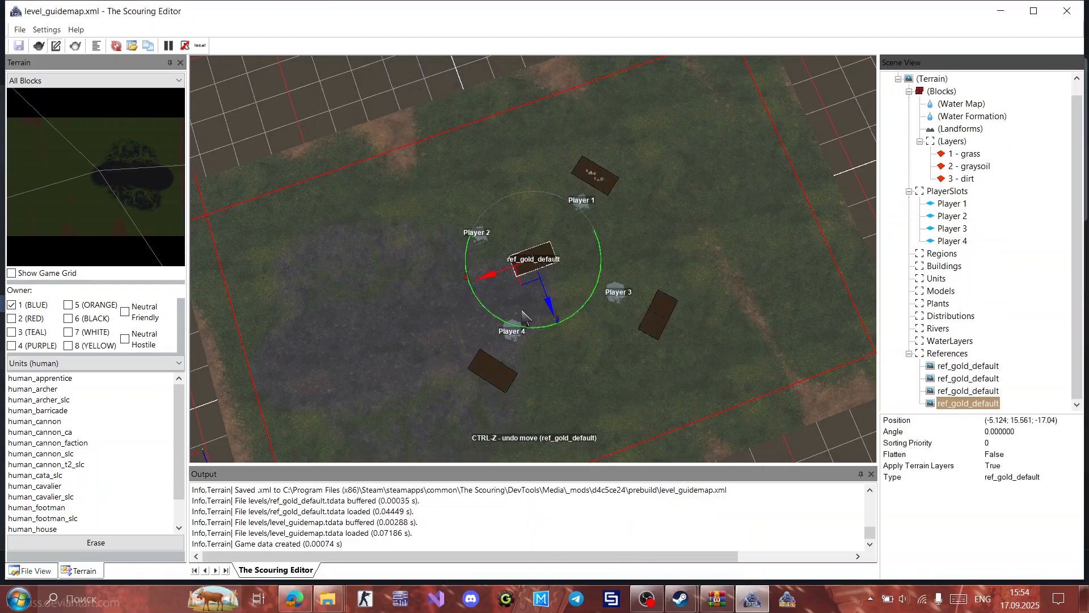
left_click_drag(531, 332, 437, 255)
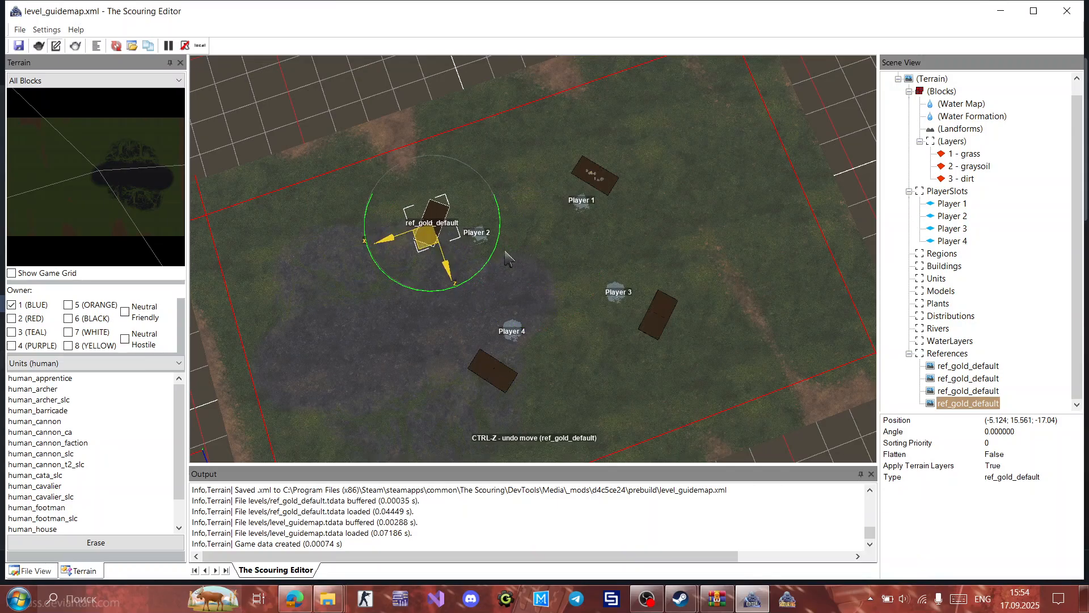
left_click(570, 273)
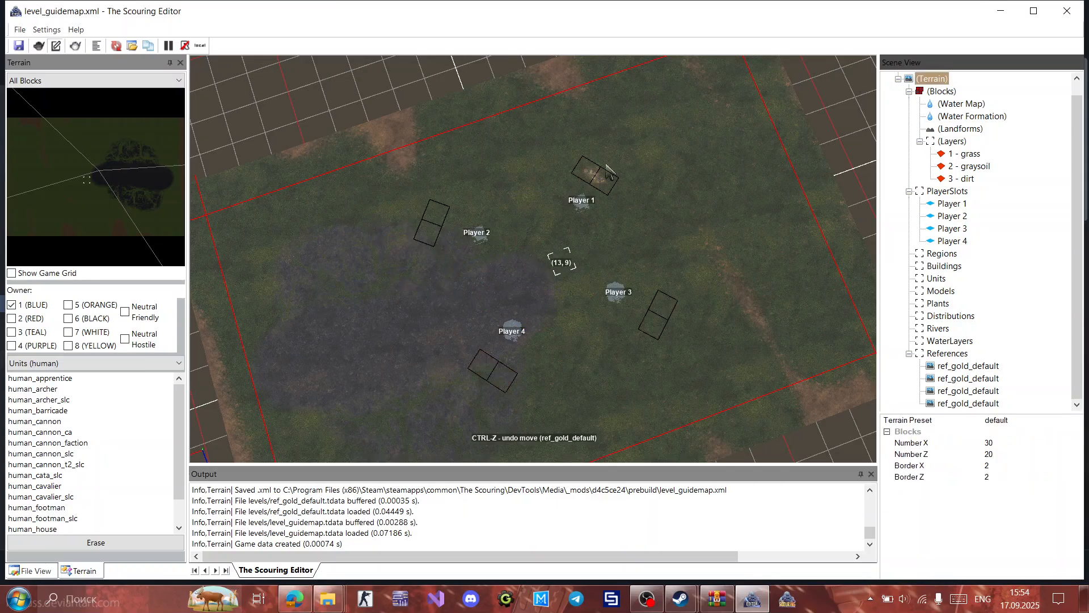
Step: Rebuild the terrain so the new gold references are generated beside Players 2, 3 and 4
scroll(585, 170, "up", 5)
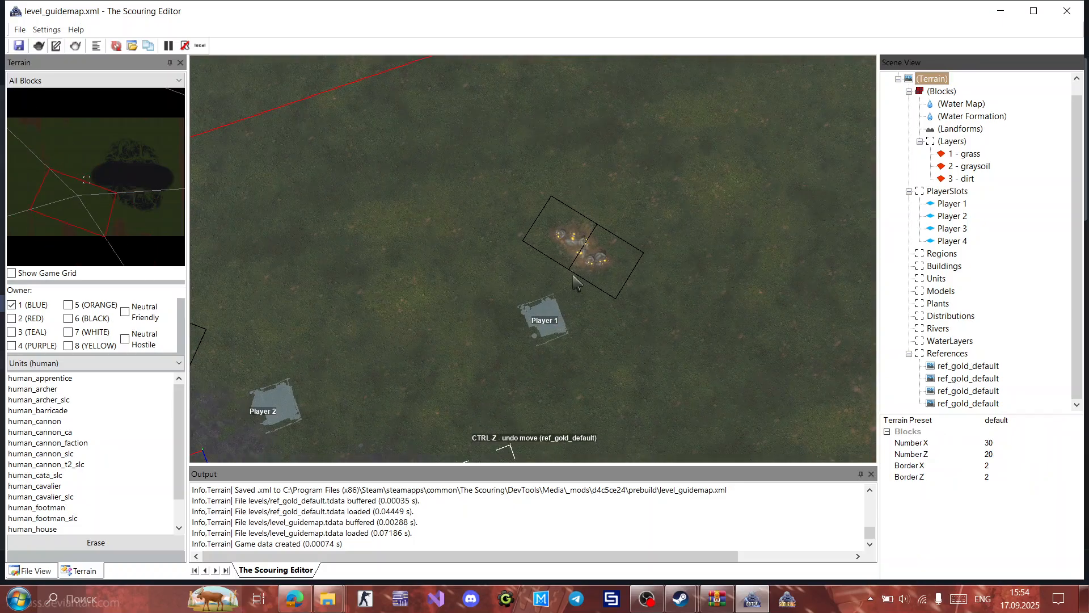
middle_click_drag(707, 370, 567, 247)
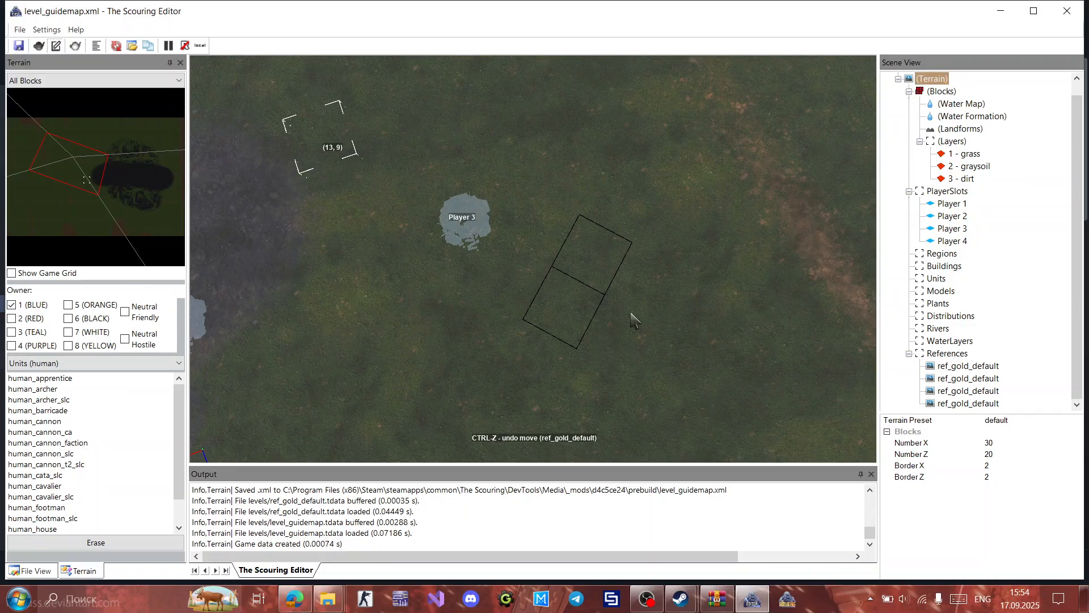
scroll(567, 299, "up", 3)
scroll(564, 299, "down", 5)
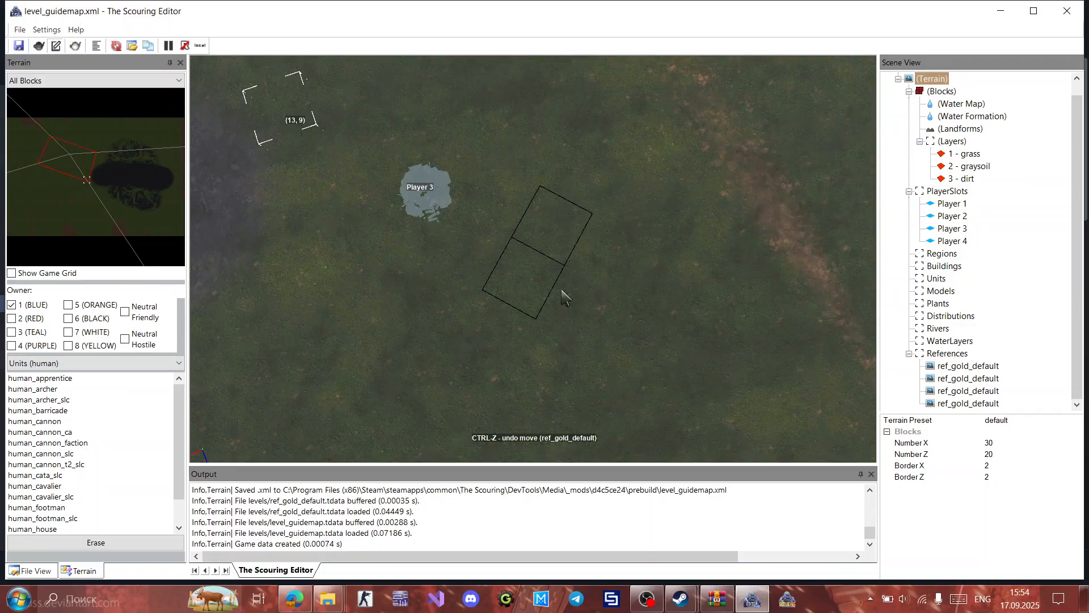
middle_click_drag(367, 165, 356, 216)
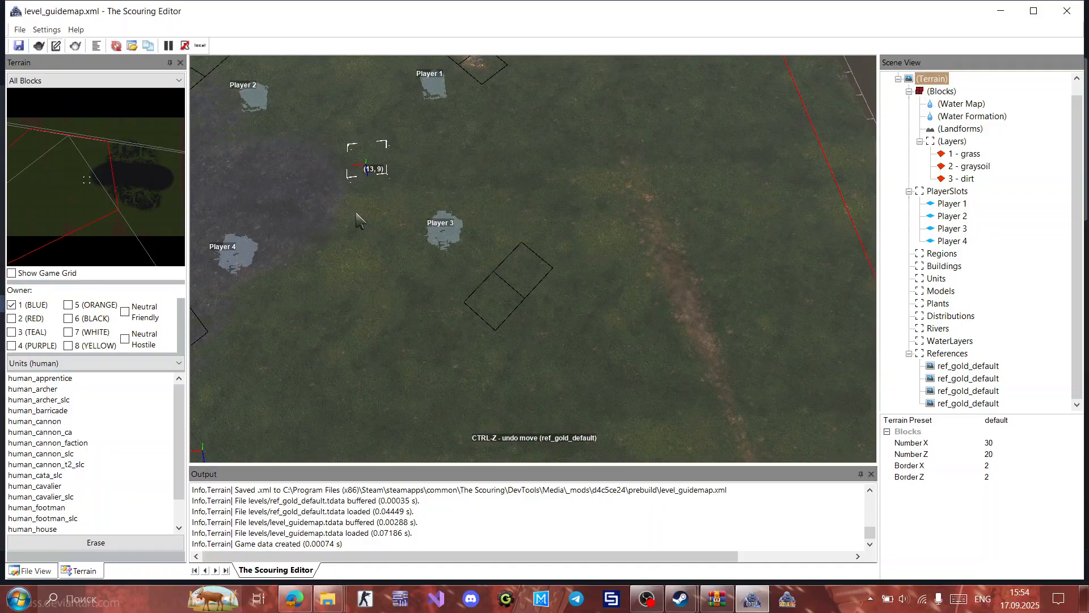
right_click(565, 152)
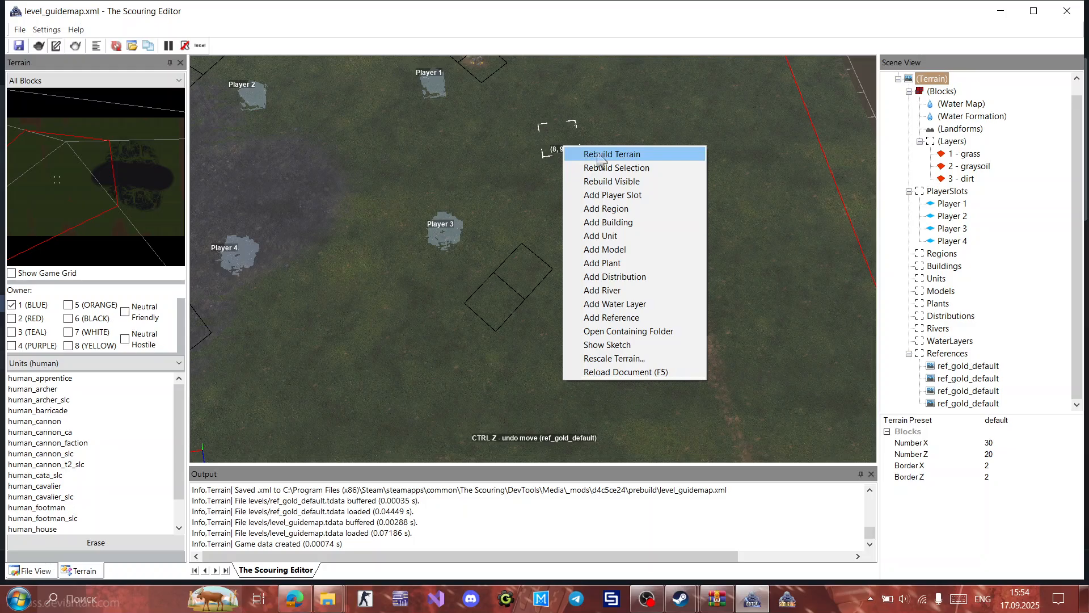
left_click(600, 161)
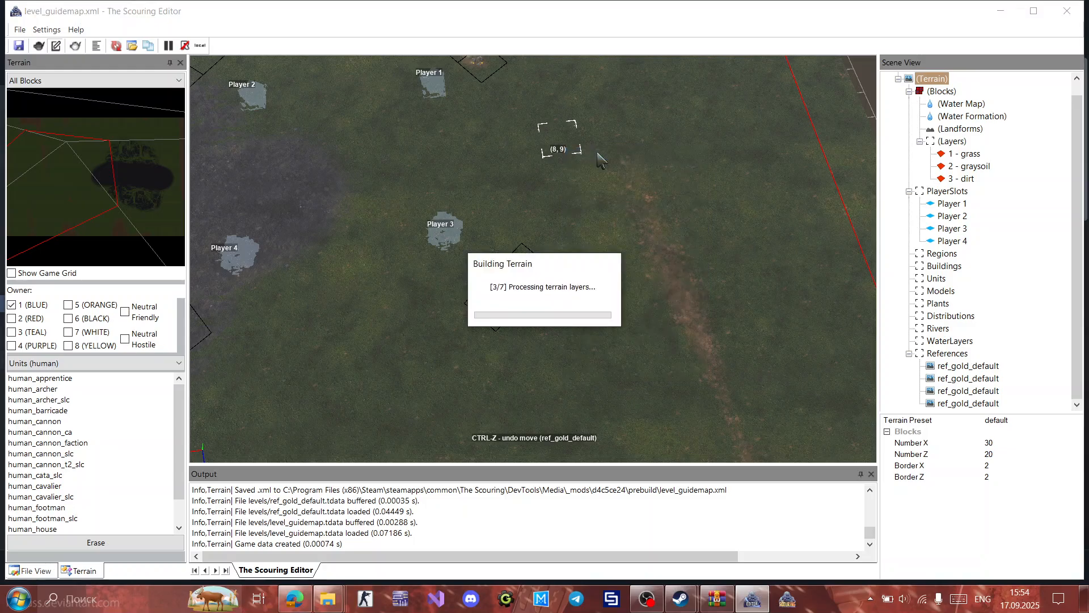
Step: Move the Player 2, Player 4 and Player 3 slots closer to their respective gold references
middle_click_drag(561, 178, 436, 200)
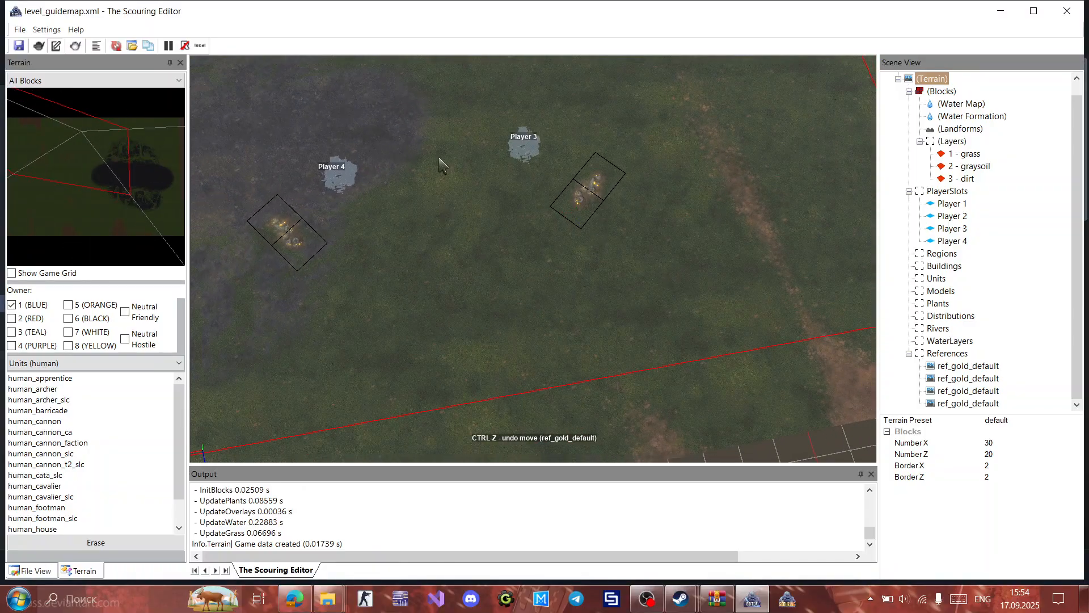
middle_click_drag(438, 157, 576, 312)
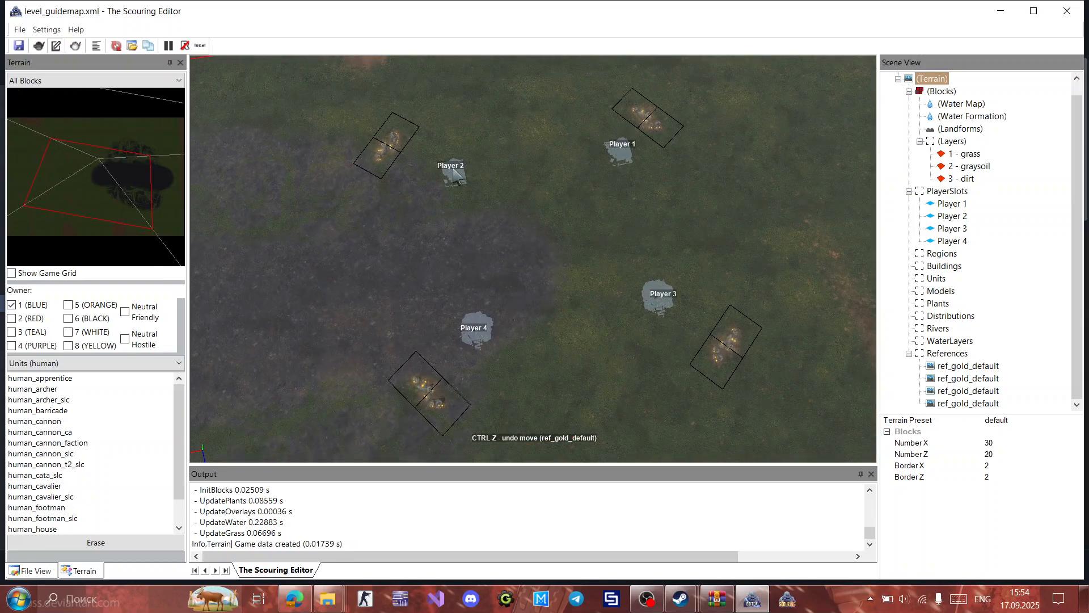
left_click(452, 176)
mouse_move(452, 189)
left_mouse_down()
mouse_move(422, 181)
mouse_move(426, 189)
left_mouse_up()
left_click(477, 331)
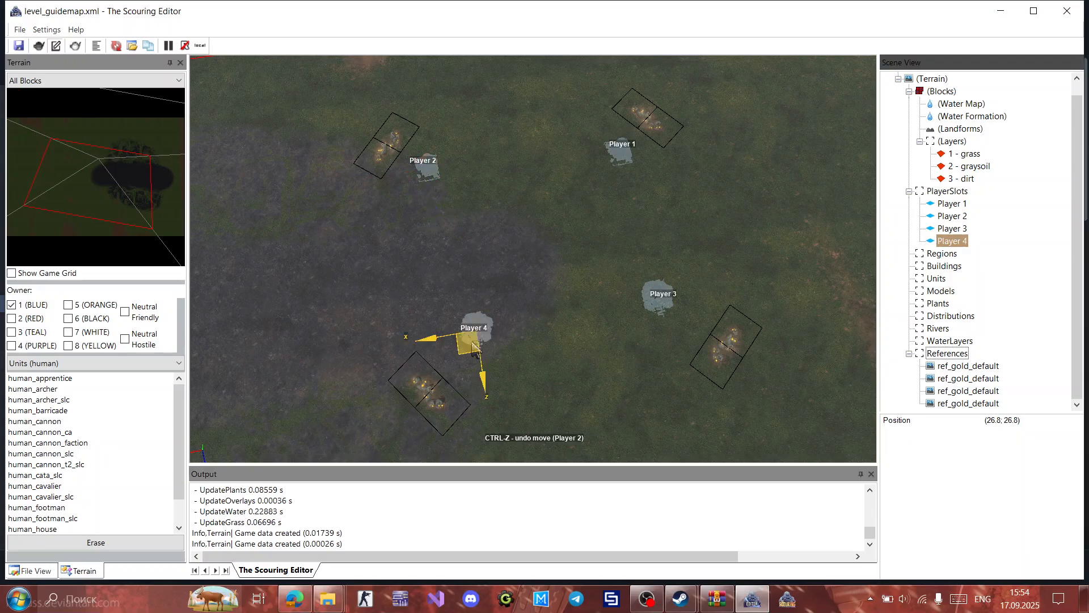
left_click_drag(464, 356, 458, 366)
left_click(660, 301)
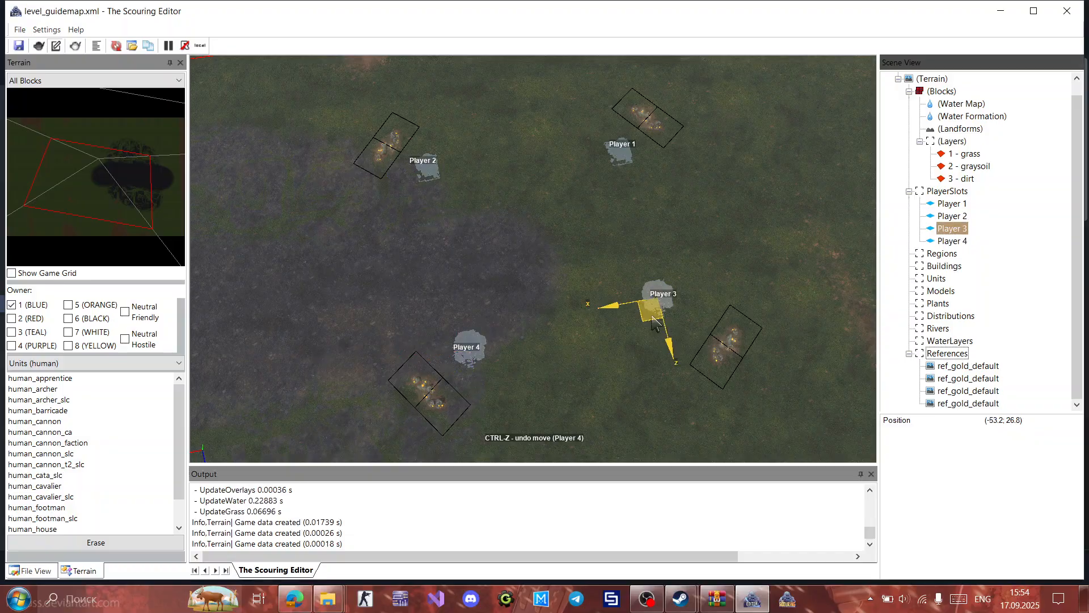
mouse_move(657, 318)
left_mouse_down()
mouse_move(679, 336)
mouse_move(672, 329)
left_mouse_up()
left_click(588, 303)
Step: Add a fir_a plant near the middle of the four player slots and turn it about its vertical axis
middle_click_drag(551, 235, 551, 250)
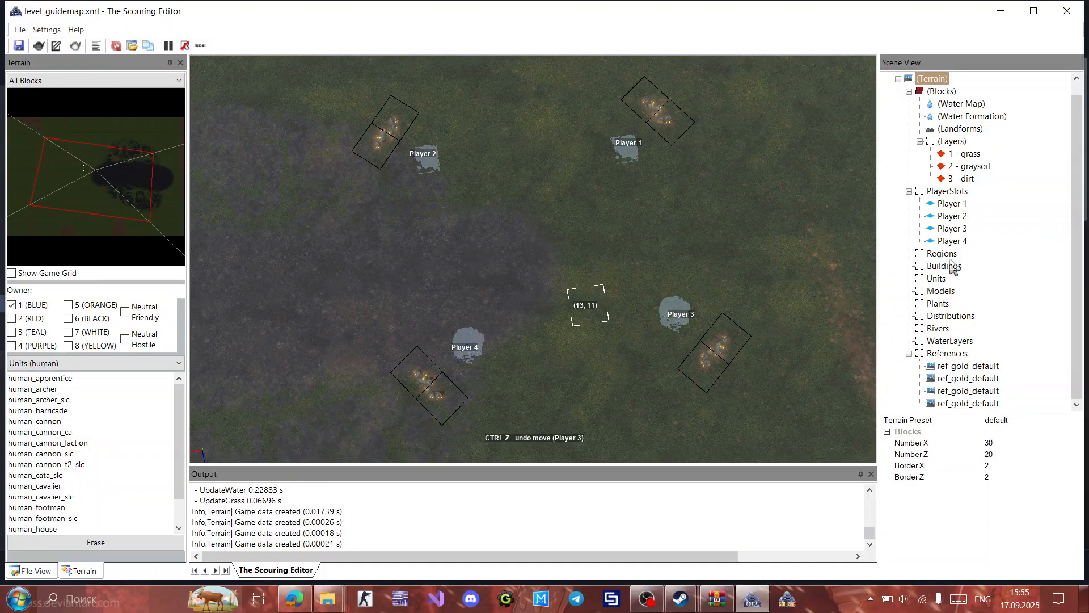
mouse_move(637, 247)
middle_mouse_down()
mouse_move(636, 238)
mouse_move(638, 256)
middle_mouse_up()
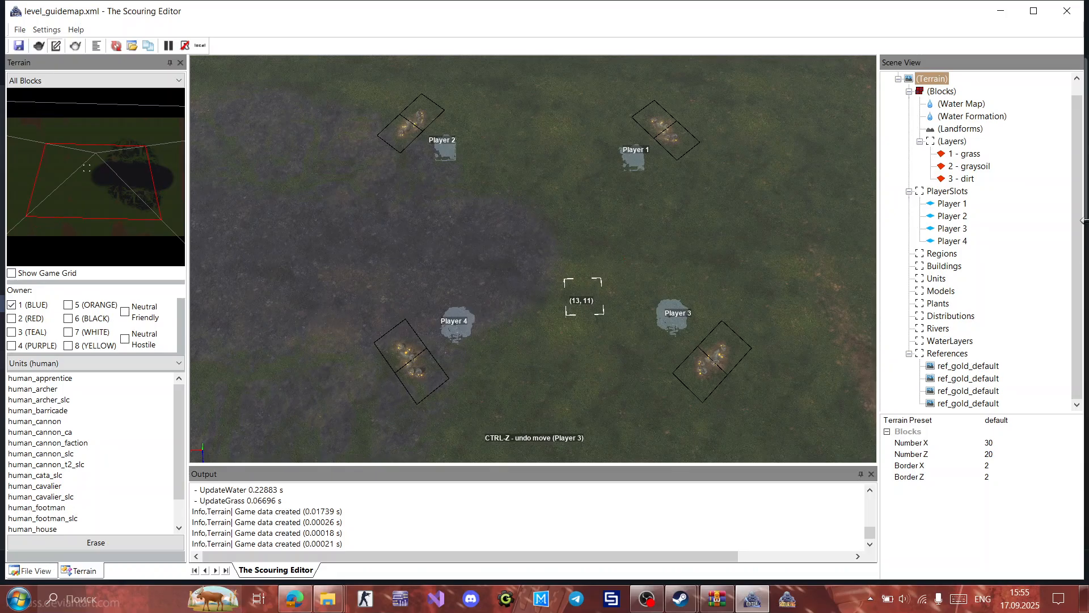
left_click_drag(1075, 271, 1065, 361)
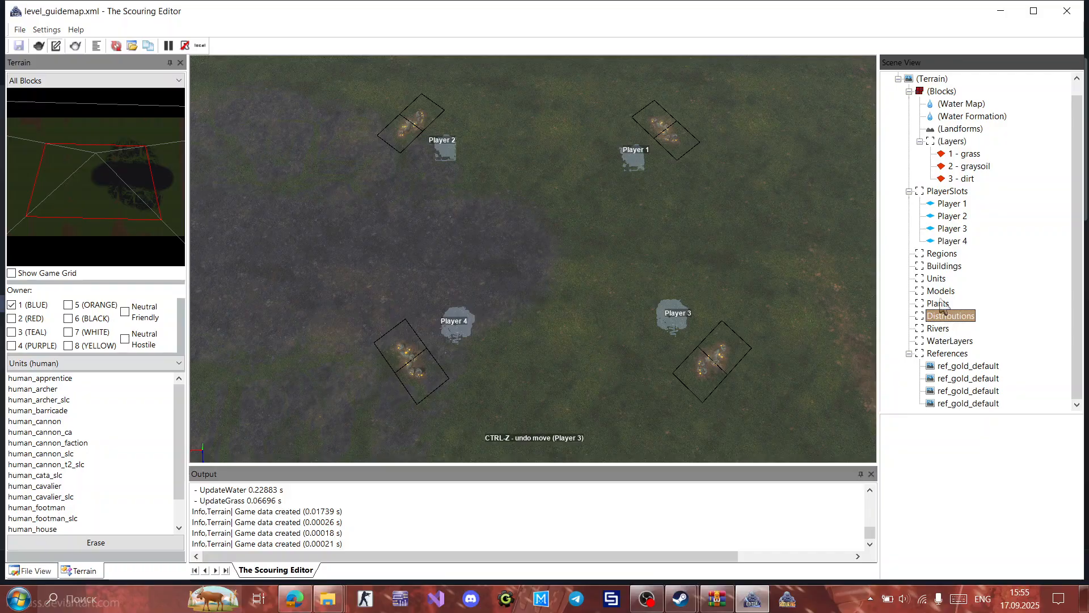
right_click(941, 308)
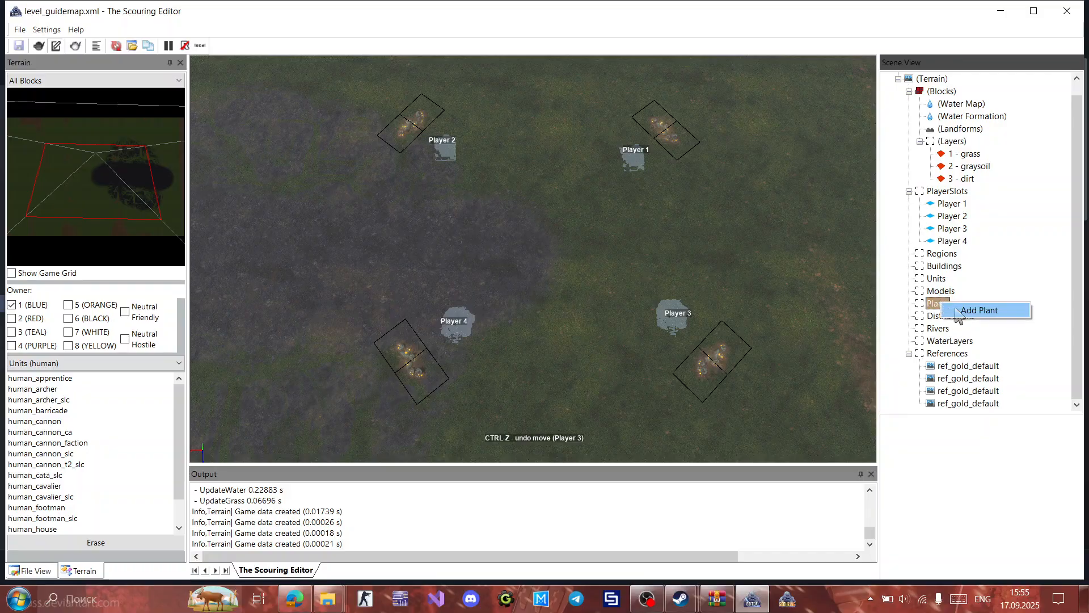
left_click(958, 310)
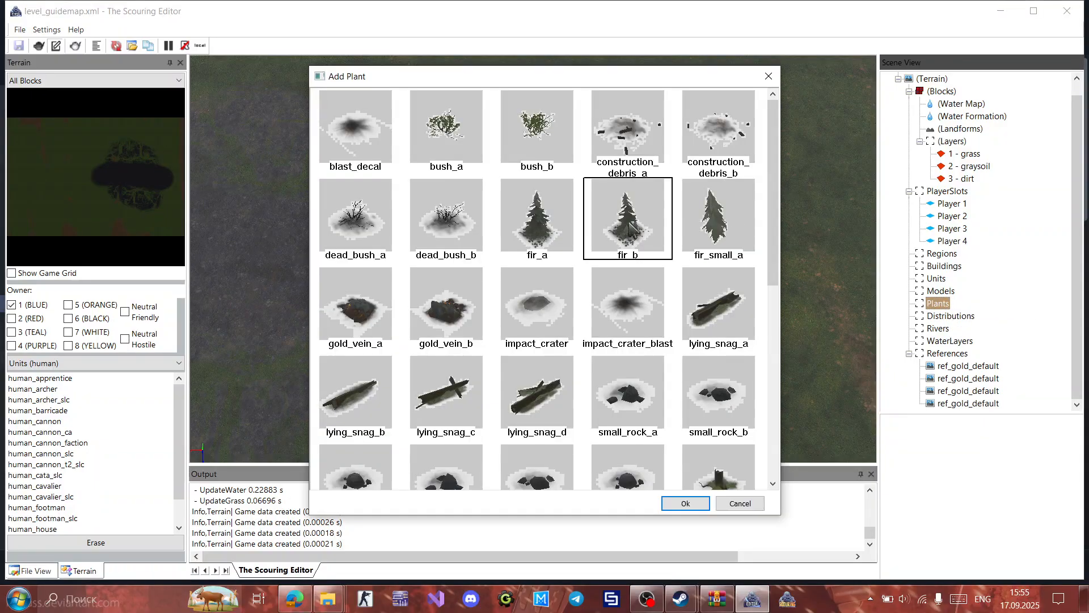
left_click(534, 237)
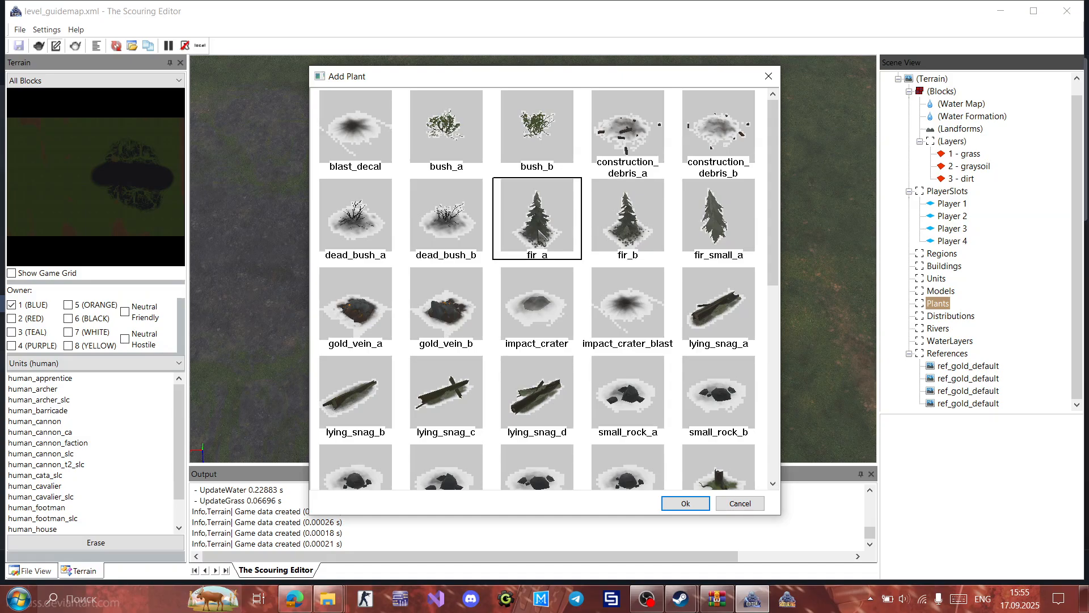
double_click(539, 235)
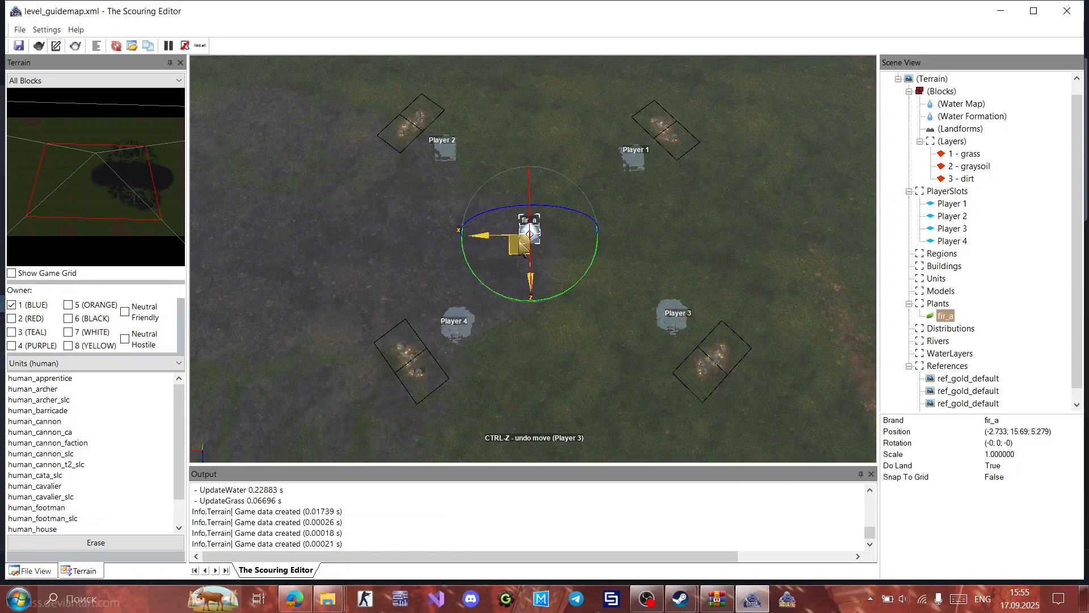
left_click_drag(592, 267, 597, 296)
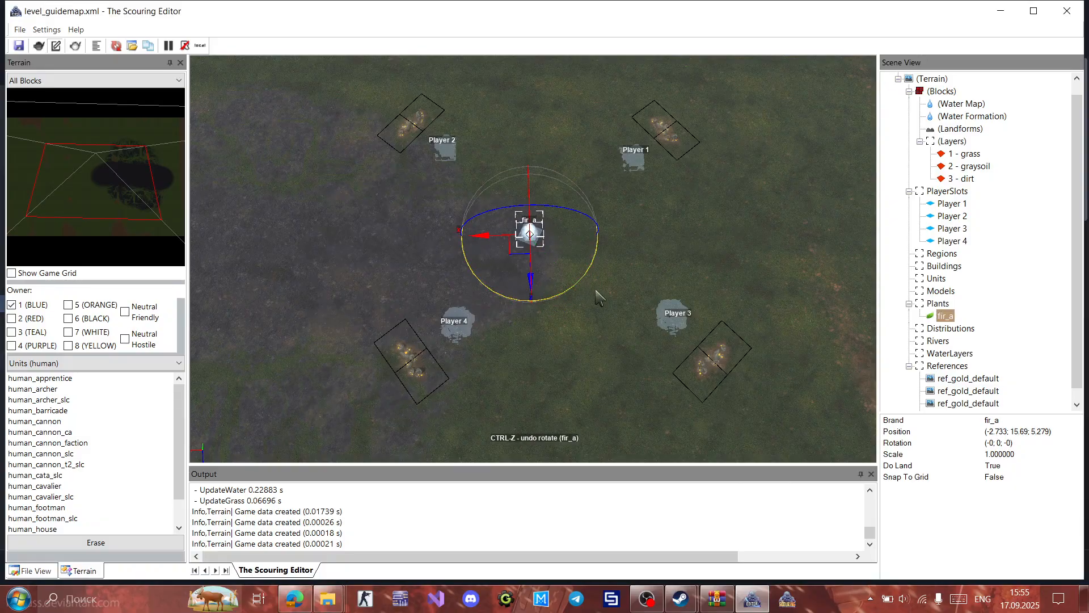
left_click(596, 290)
mouse_move(596, 290)
middle_mouse_down()
mouse_move(589, 249)
mouse_move(593, 284)
middle_mouse_up()
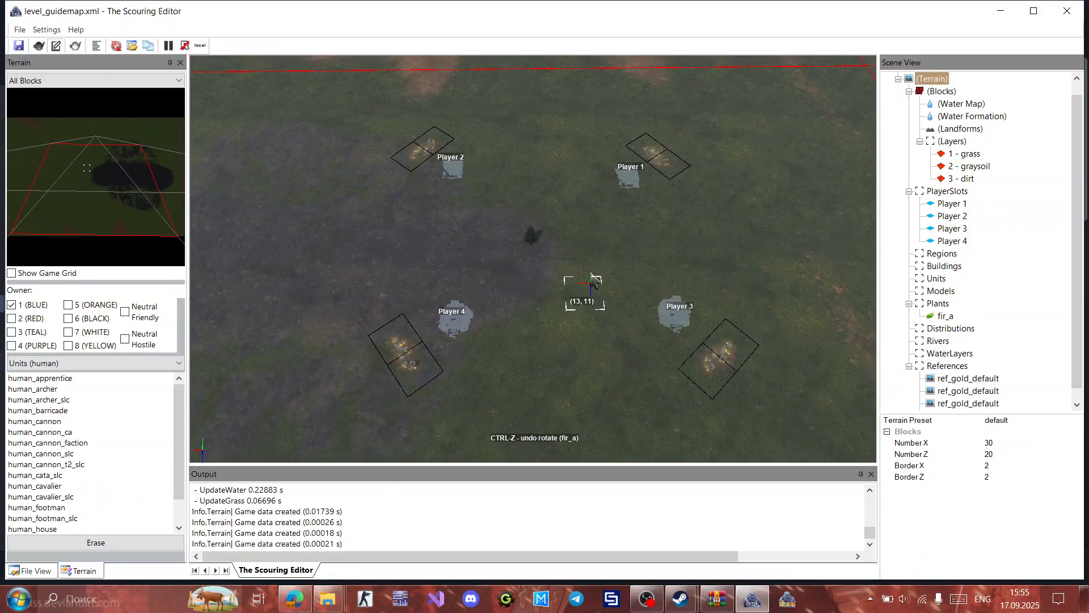
Step: Delete the fir_a plant from the Plants group
left_click(944, 316)
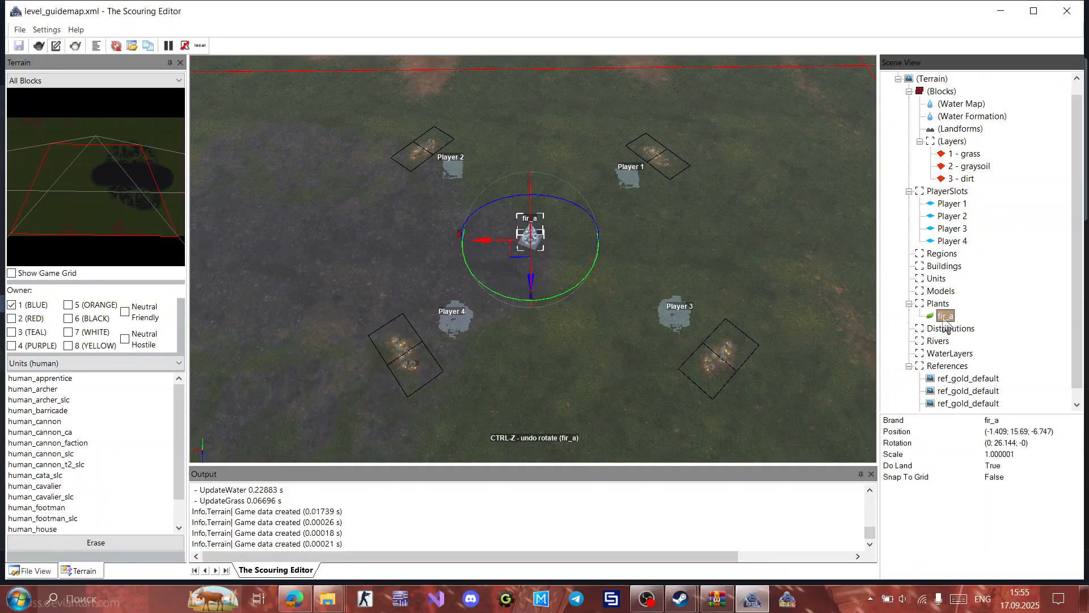
key("Delete")
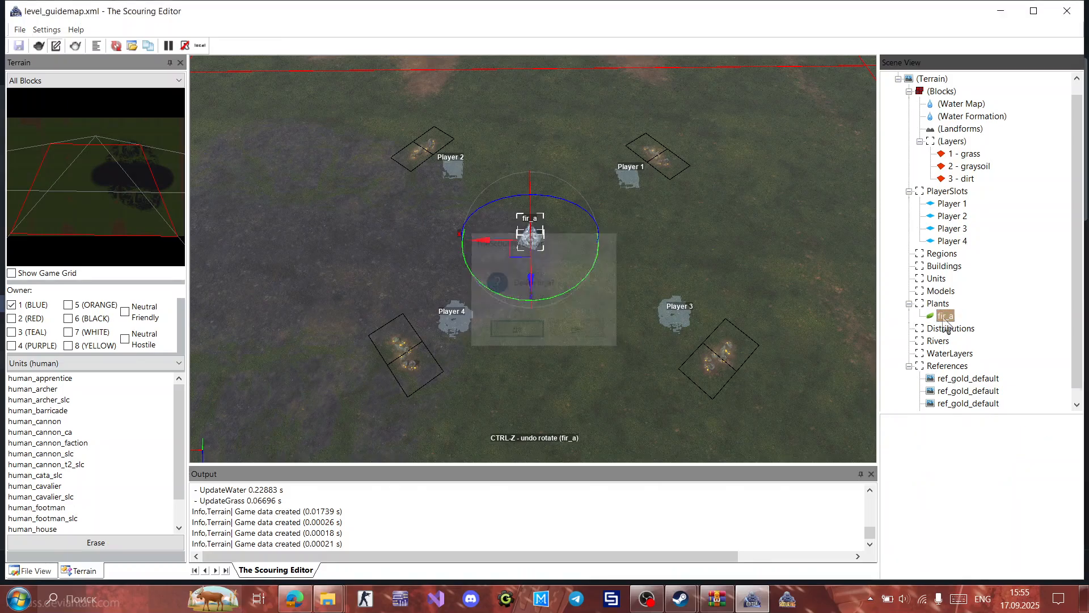
key("Return")
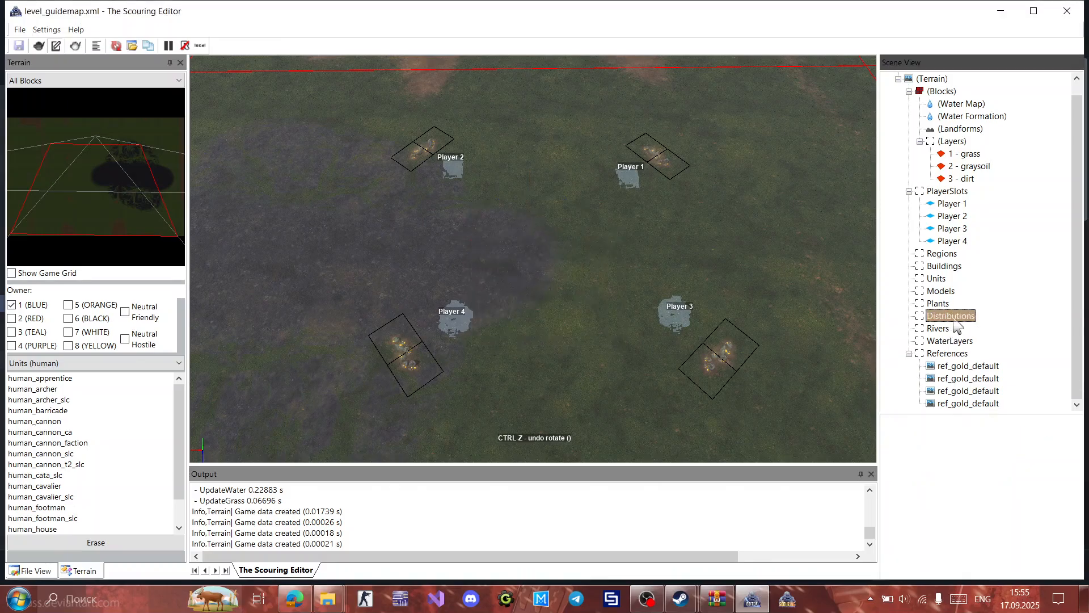
Step: Create a new plants distribution named trees
right_click(957, 326)
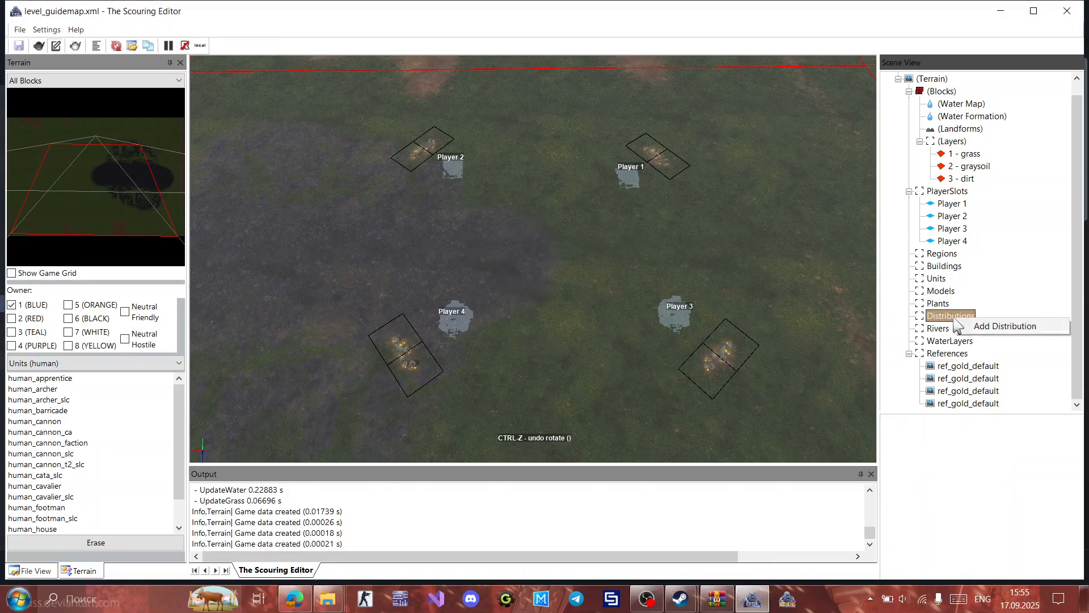
left_click(999, 327)
left_click(552, 289)
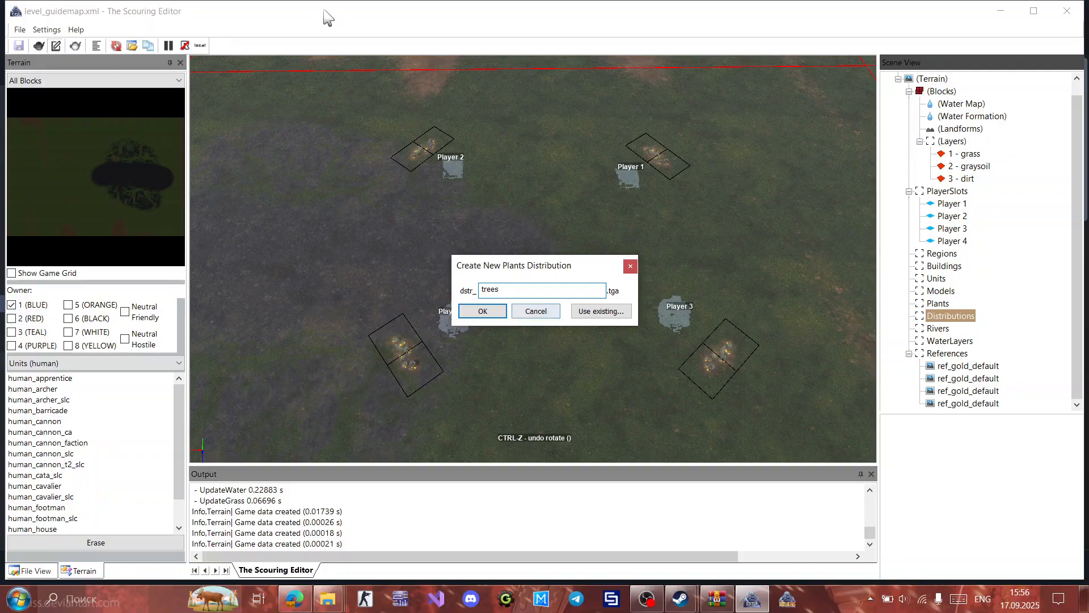
left_click(483, 311)
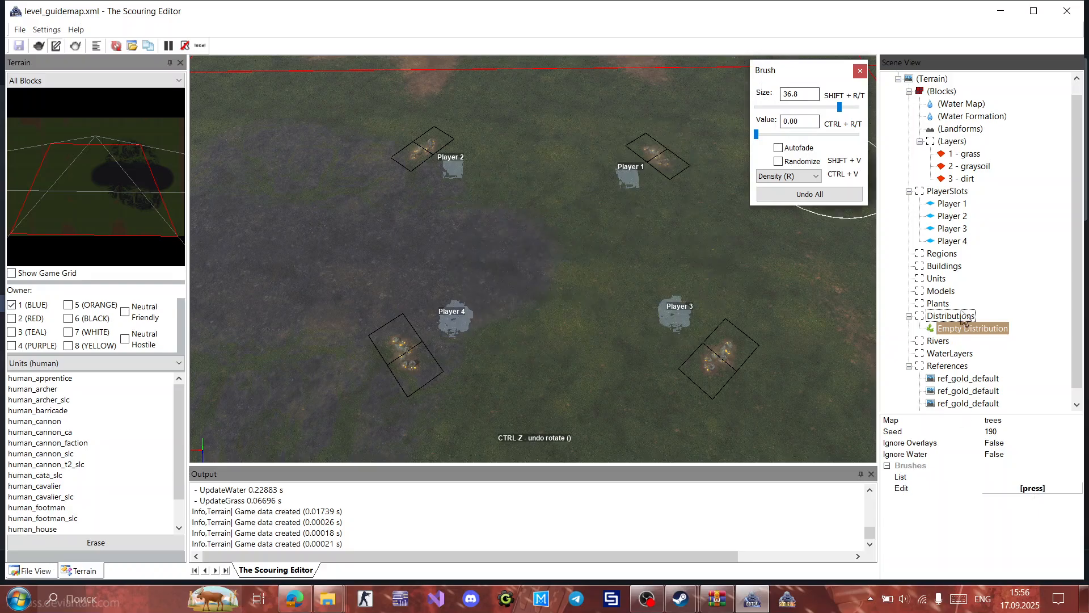
Step: Assign the Firs, FirsUnderwood and GrassMessy (grass) brushes to the new trees distribution
left_click(1025, 489)
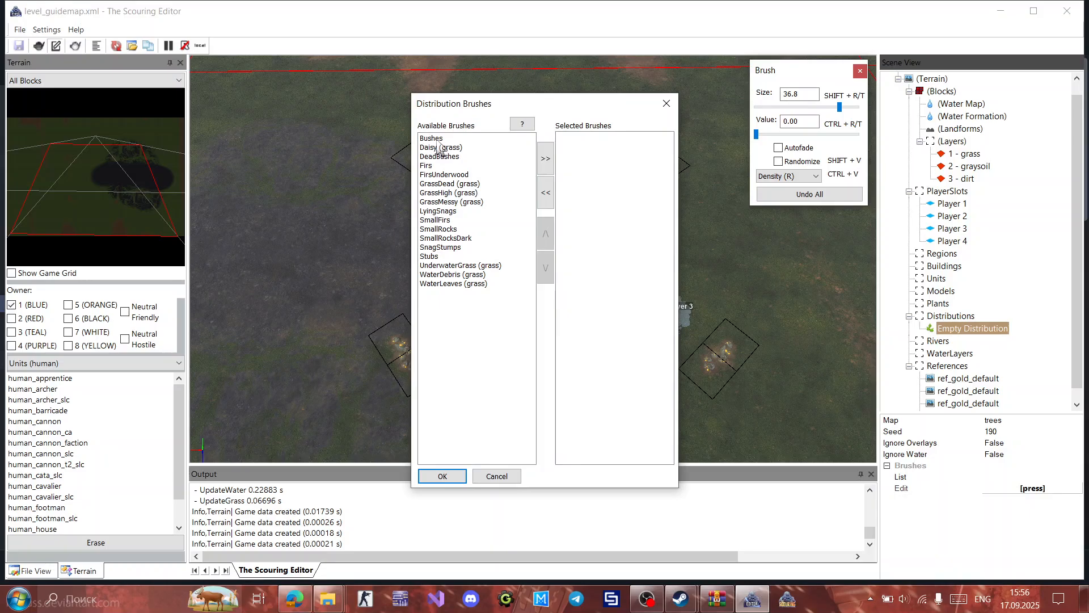
double_click(432, 166)
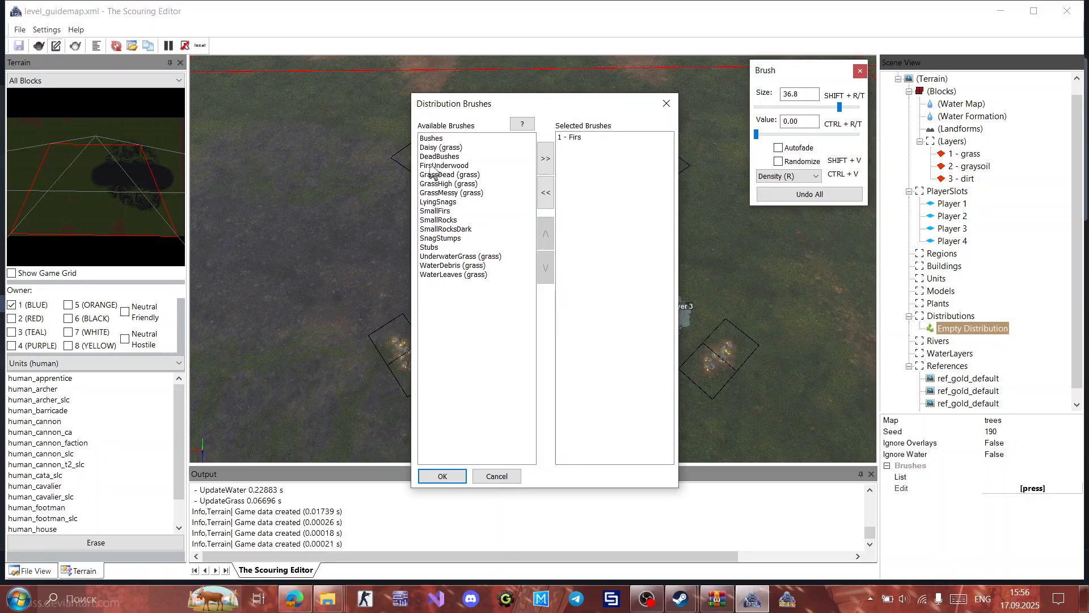
double_click(431, 165)
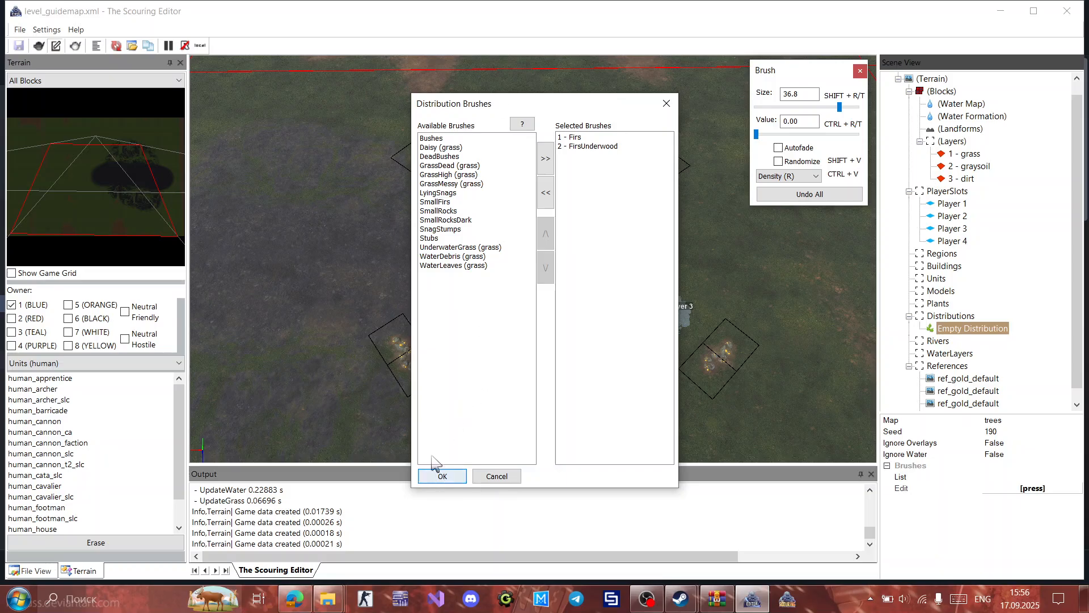
double_click(470, 185)
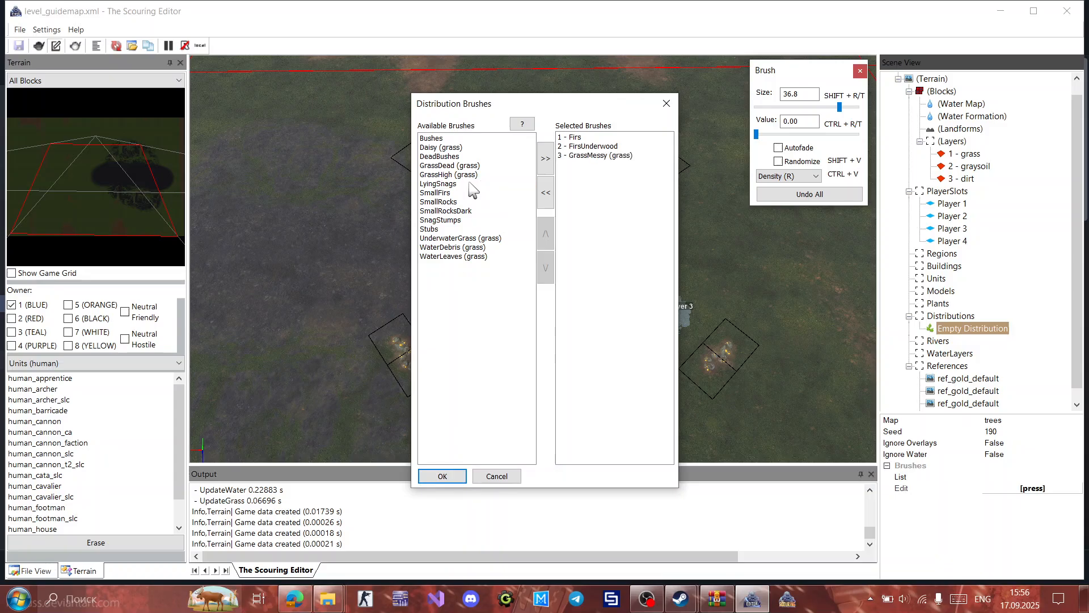
left_click(443, 476)
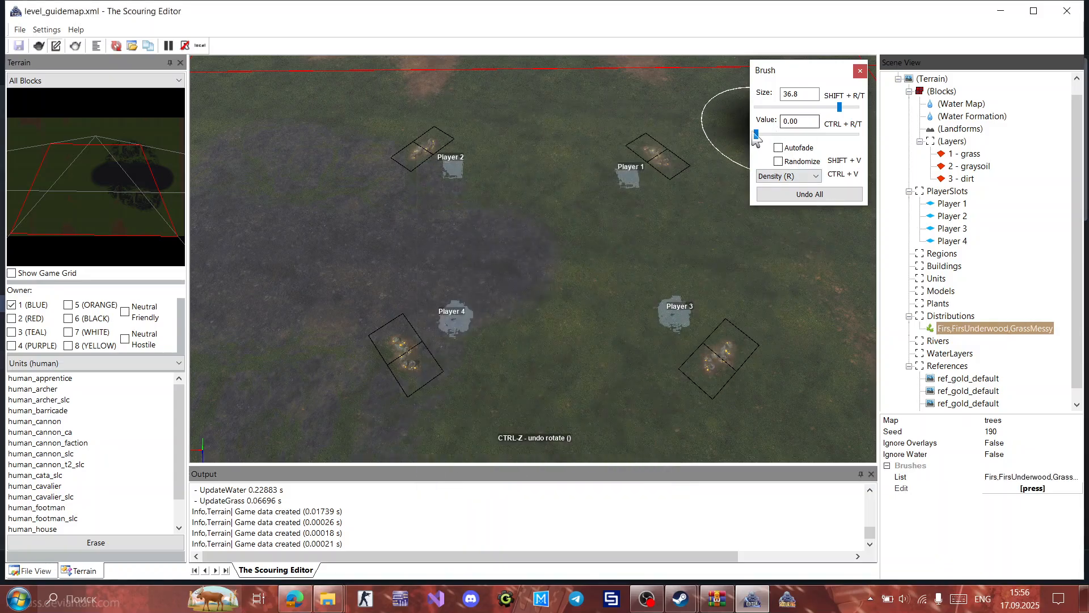
Step: Paint a cross of tree density between the four player slots, using brush value 1.00 and size 20.5
left_click_drag(756, 135, 888, 148)
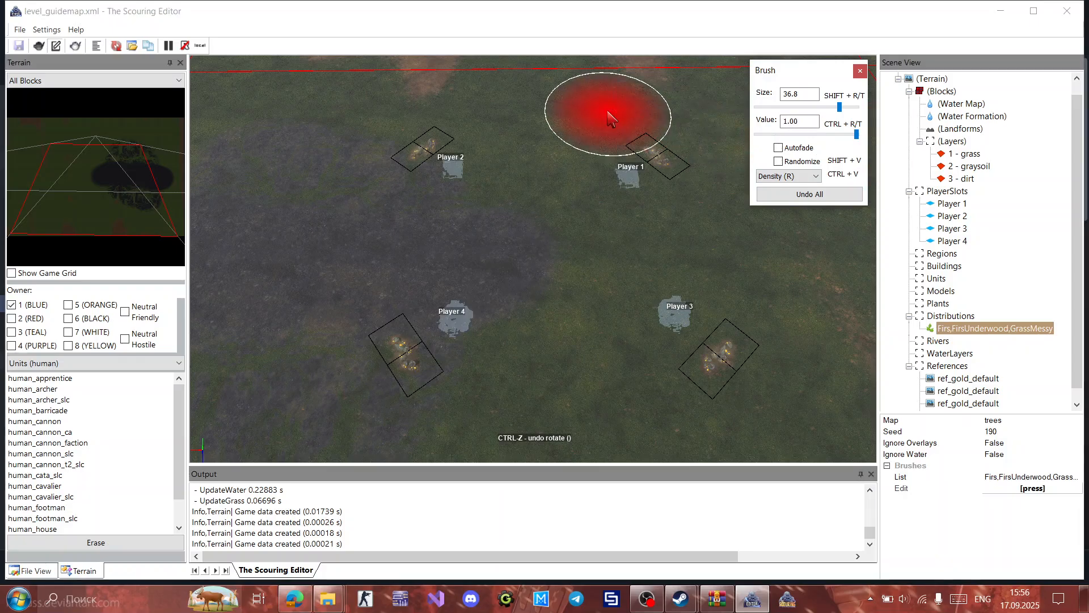
scroll(656, 88, "up", 4)
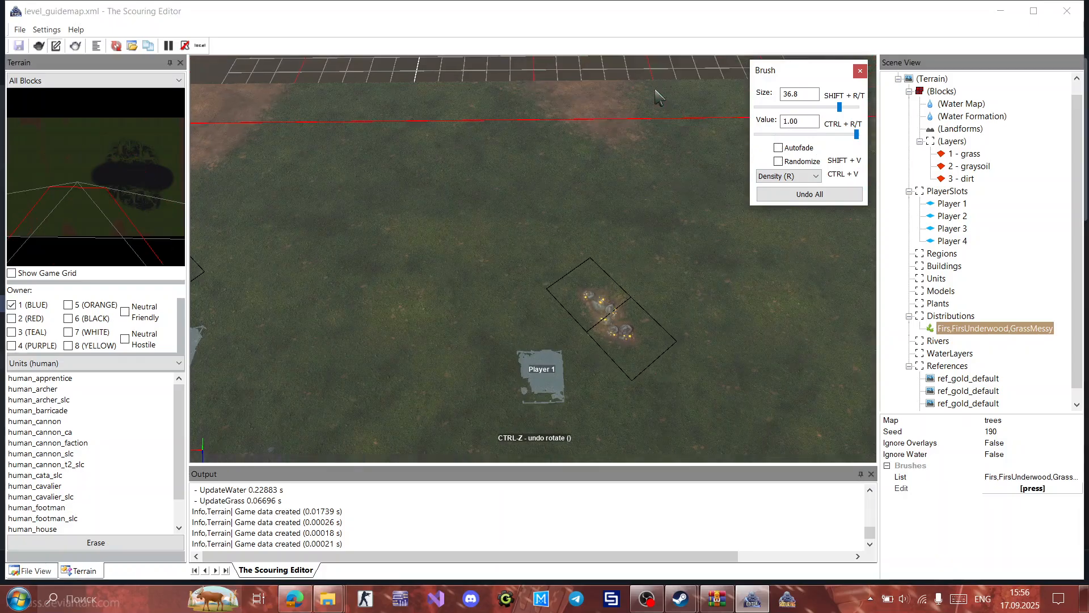
scroll(655, 90, "down", 5)
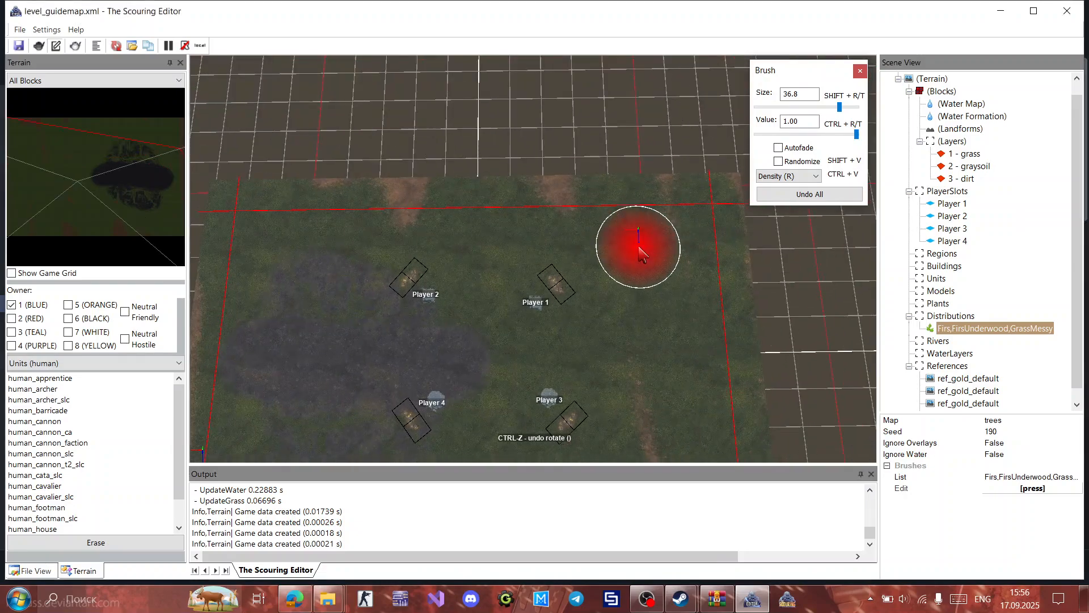
middle_click_drag(622, 285, 661, 190)
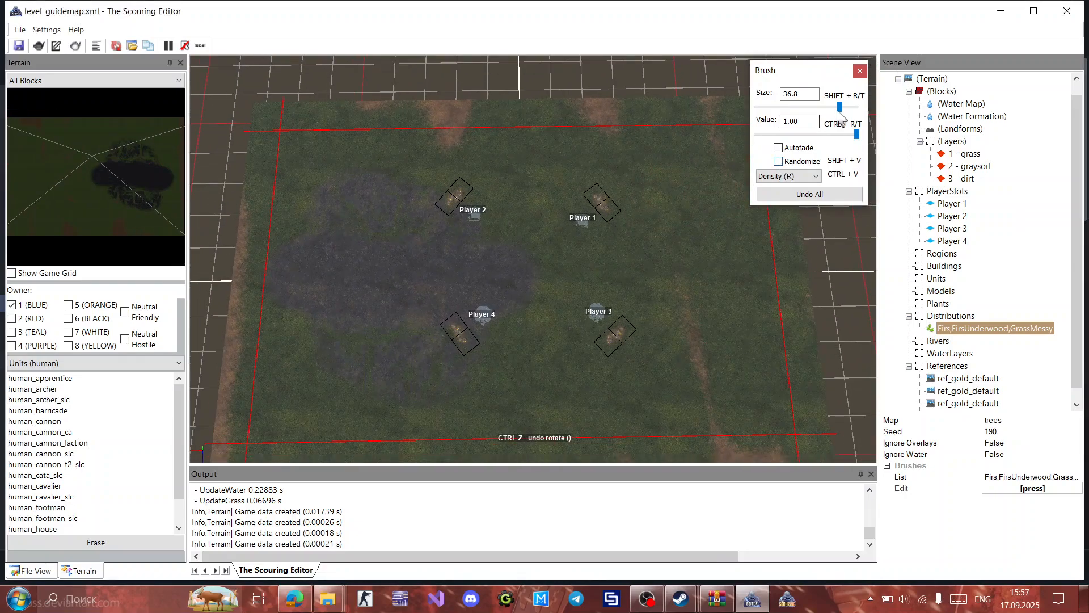
key("shift+r")
key("shift+r")
key("shift+r")
key("shift+r")
key("shift+r")
key("shift+r")
key("shift+r")
key("shift+r")
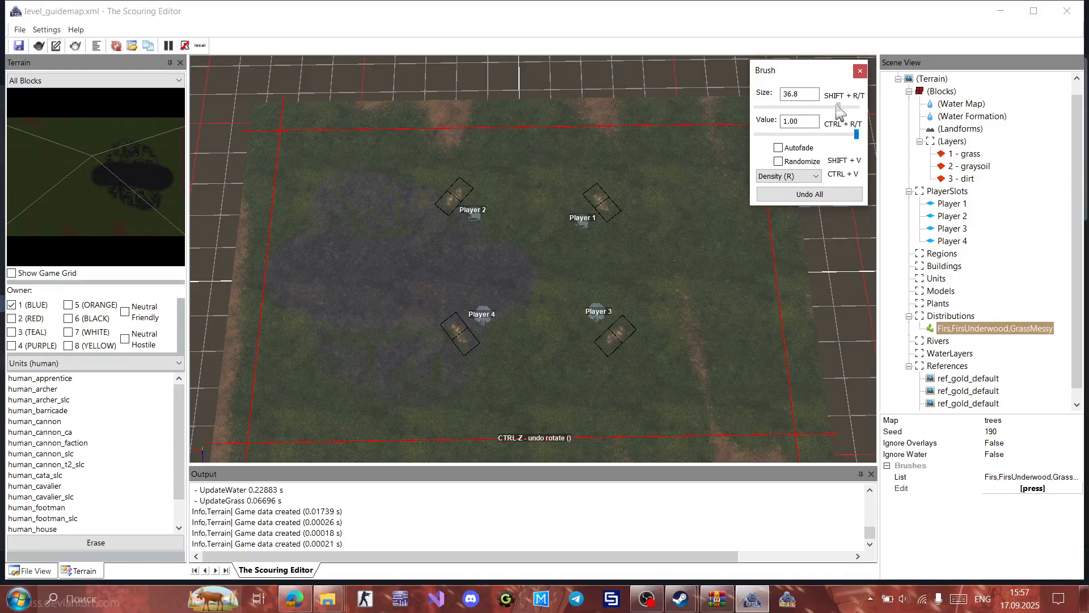
key("shift+r")
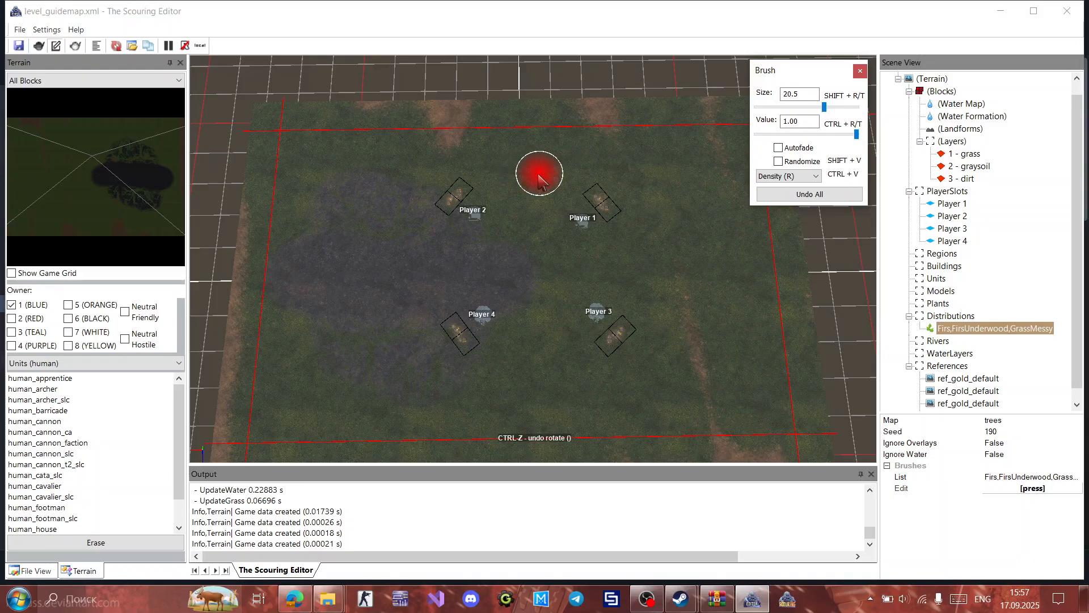
left_click_drag(528, 190, 541, 381)
left_click_drag(416, 271, 679, 267)
Step: Widen the ends of the tree cross and dab over its arms with a randomized density brush of size 19.6, and leave distribution painting
left_click(779, 161)
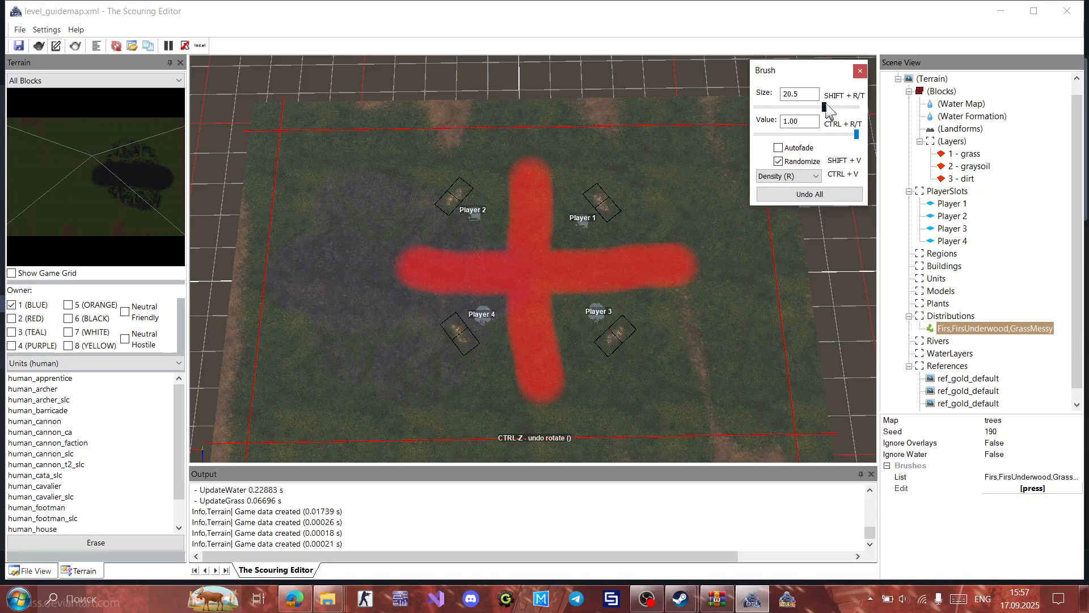
left_click_drag(830, 112, 824, 107)
left_click_drag(499, 146, 542, 149)
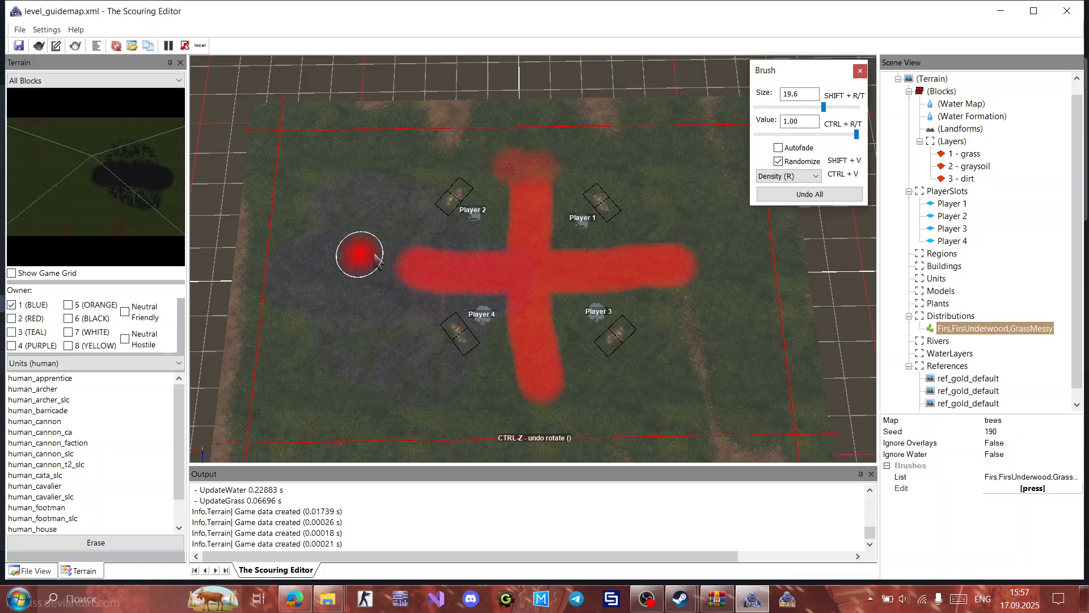
mouse_move(391, 234)
left_mouse_down()
mouse_move(396, 282)
mouse_move(564, 278)
mouse_move(678, 257)
mouse_move(690, 300)
left_mouse_up()
mouse_move(624, 403)
left_mouse_down()
mouse_move(532, 397)
mouse_move(522, 406)
mouse_move(573, 404)
left_mouse_up()
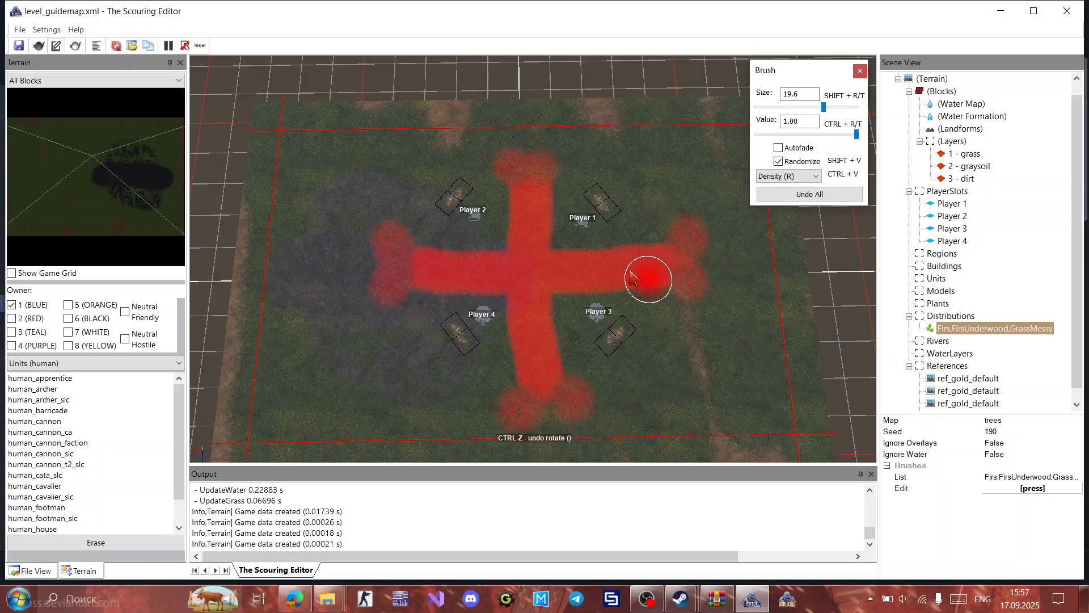
left_click(610, 265)
left_click(538, 278)
left_click(492, 278)
left_click(447, 271)
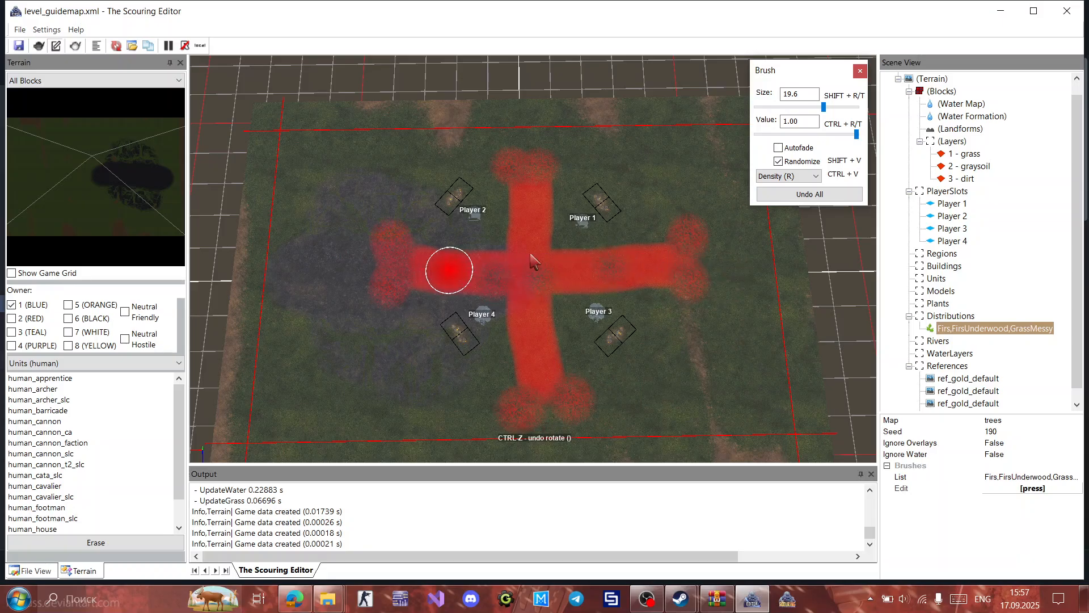
left_click(534, 239)
left_click(949, 316)
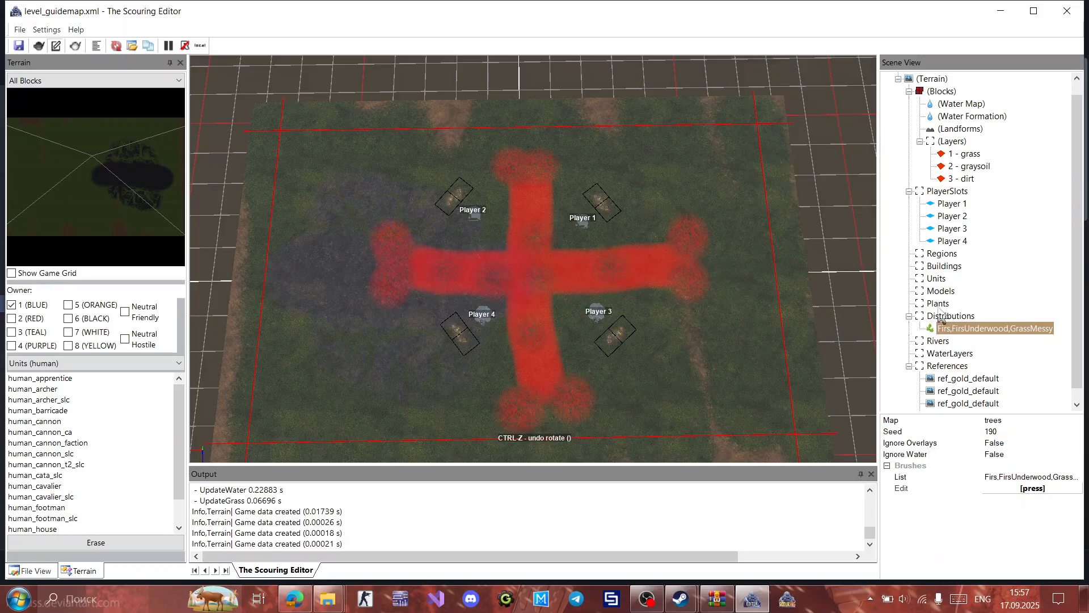
Step: Inspect the fir forest between the player slots and rebuild the terrain
scroll(558, 287, "up", 5)
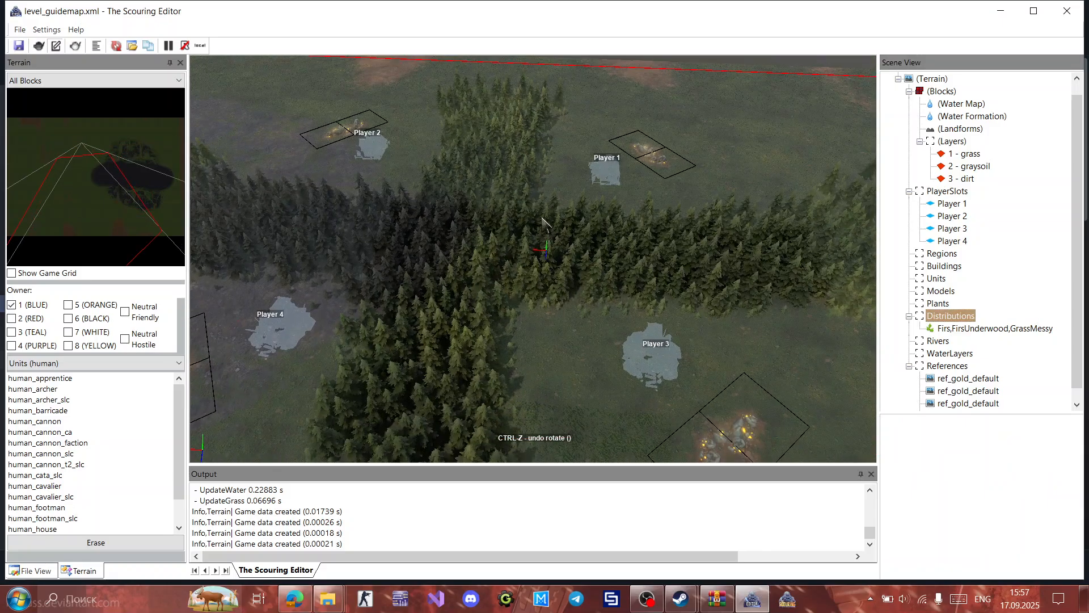
scroll(542, 221, "down", 2)
middle_click_drag(541, 231, 507, 244)
scroll(508, 224, "down", 2)
scroll(508, 244, "down", 2)
scroll(507, 243, "down", 3)
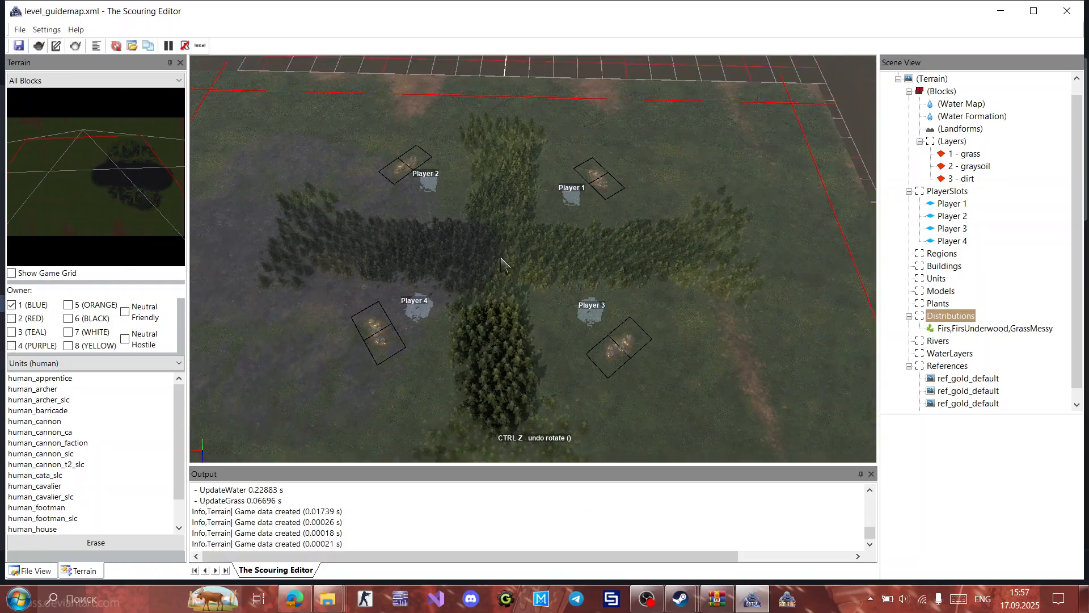
scroll(518, 251, "down", 3)
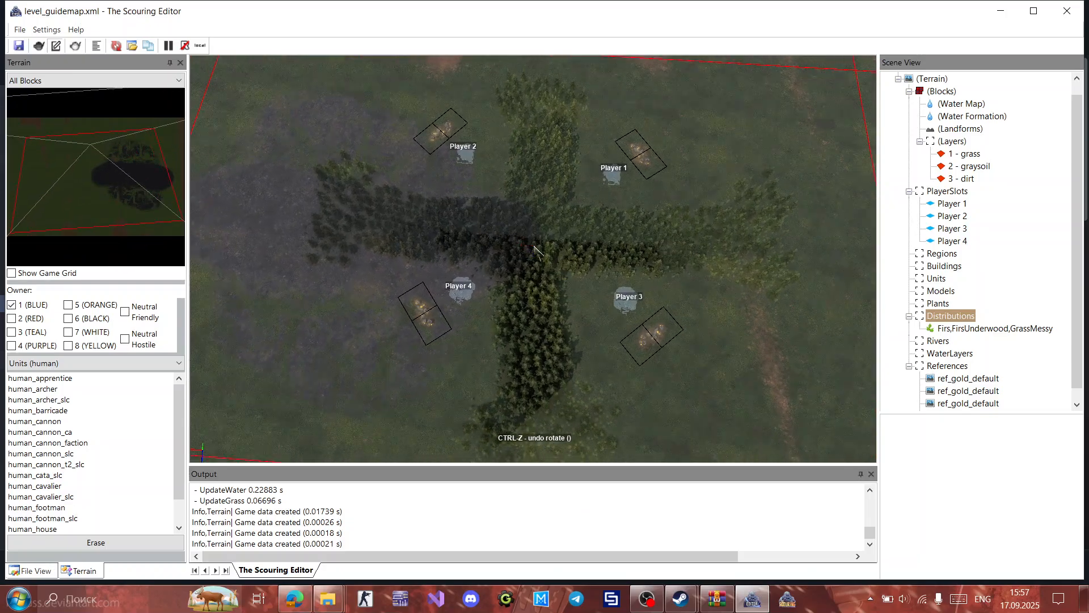
middle_click_drag(532, 246, 532, 246)
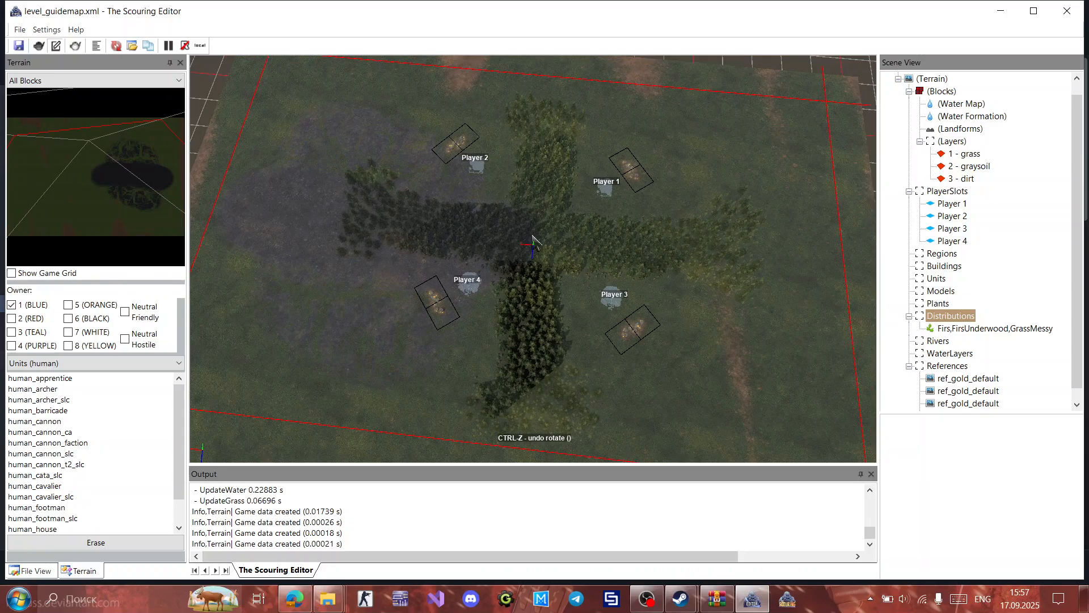
right_click(513, 218)
left_click(558, 221)
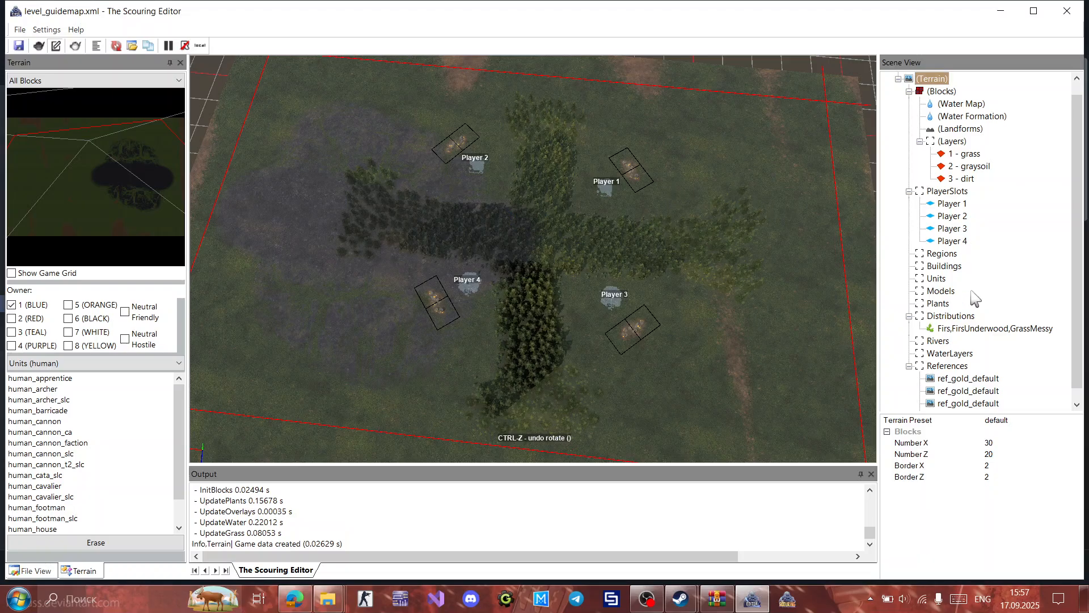
Step: Paint a ring of Shallow Water in the Water Formation around all four player slots, with Randomize off, brush size 19.6 and value 1.00
left_click(978, 328)
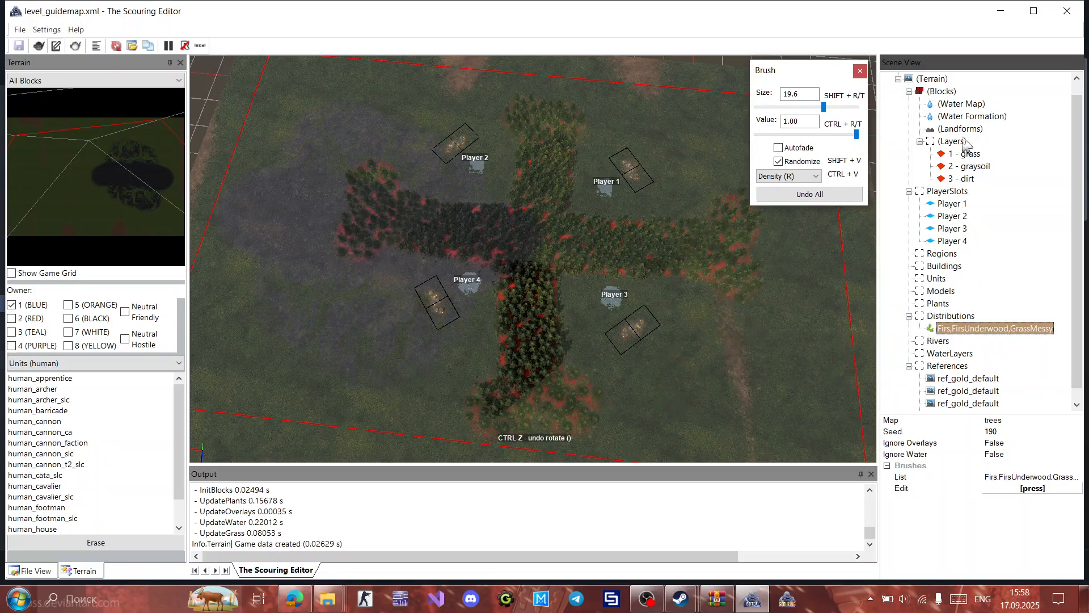
left_click(964, 104)
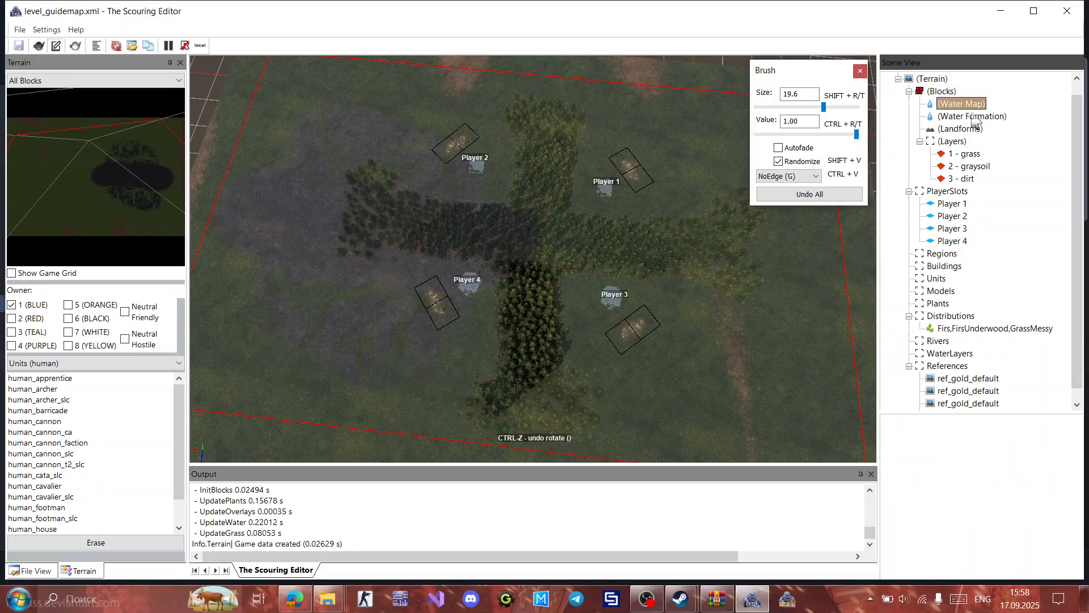
left_click(973, 116)
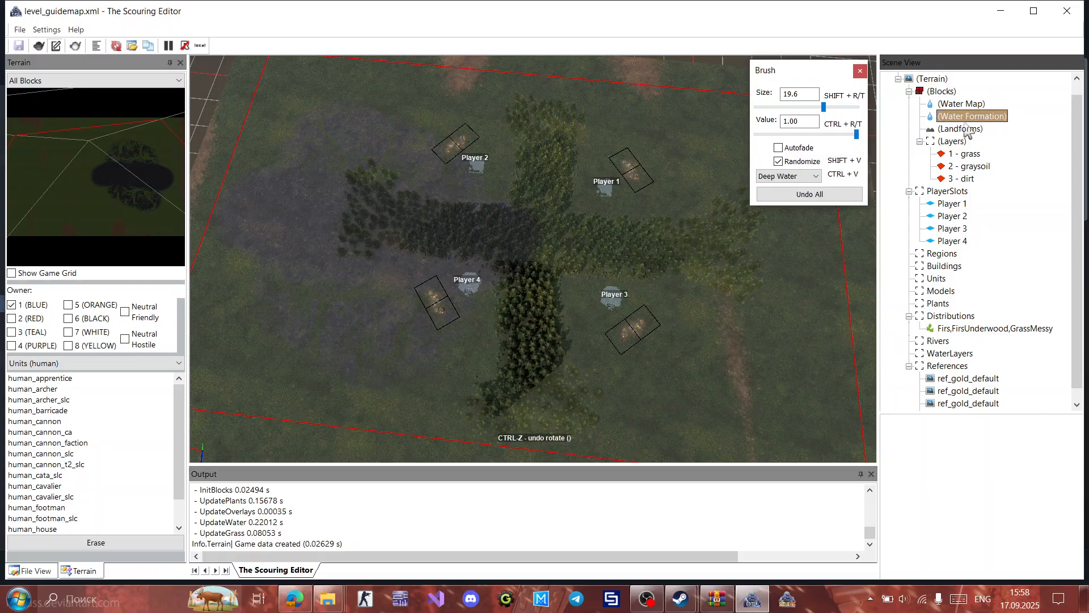
left_click(799, 181)
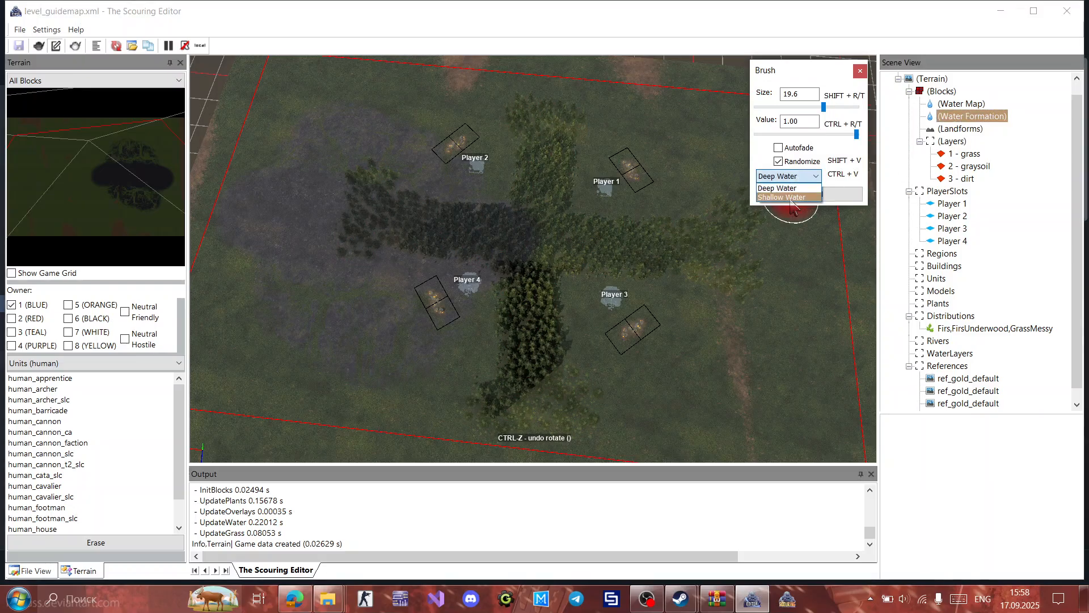
left_click(792, 197)
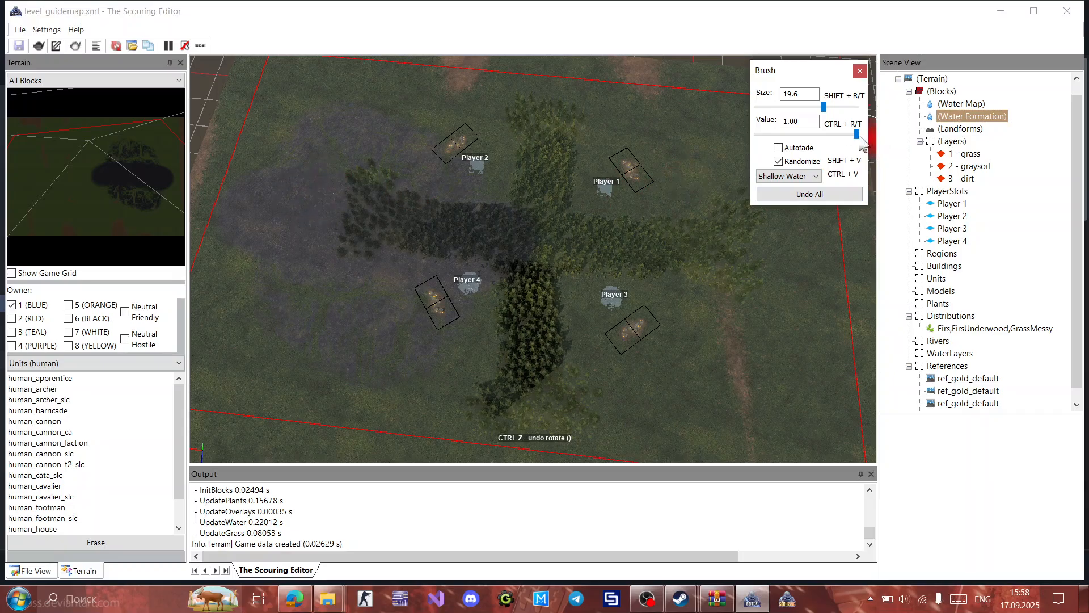
left_click(779, 161)
mouse_move(322, 183)
left_mouse_down()
mouse_move(307, 261)
mouse_move(359, 375)
mouse_move(439, 419)
mouse_move(539, 444)
mouse_move(624, 440)
mouse_move(742, 371)
mouse_move(794, 272)
mouse_move(760, 183)
left_mouse_up()
mouse_move(722, 136)
left_mouse_down()
mouse_move(687, 105)
mouse_move(629, 90)
mouse_move(536, 92)
mouse_move(431, 109)
mouse_move(304, 170)
left_mouse_up()
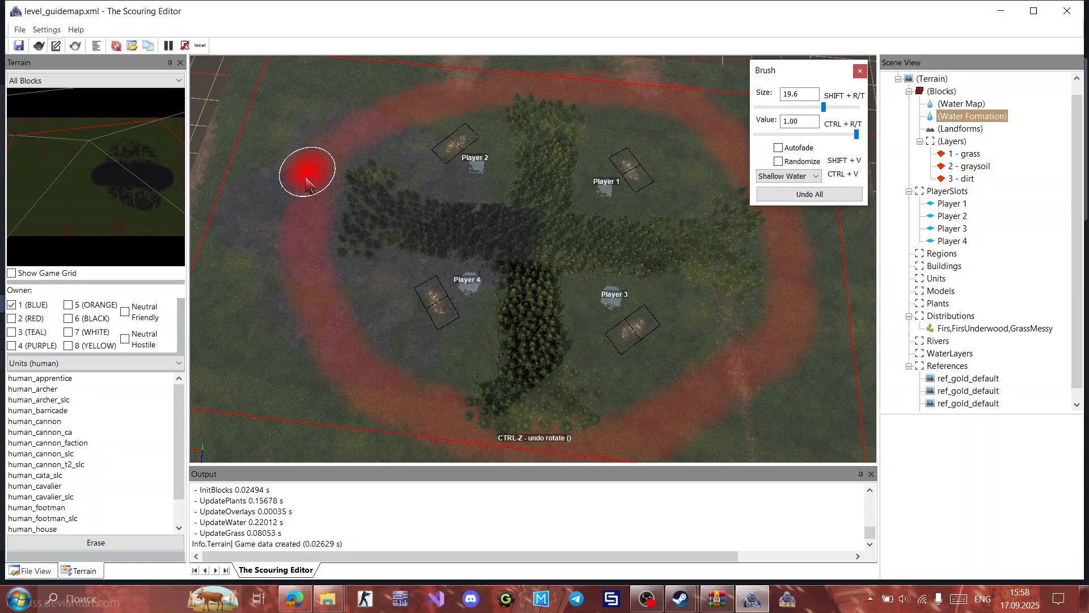
Step: Fill the outer area around the island with Shallow Water using brush size 64.0 and value 1.00, and rebuild the terrain
scroll(408, 227, "down", 3)
scroll(409, 227, "down", 2)
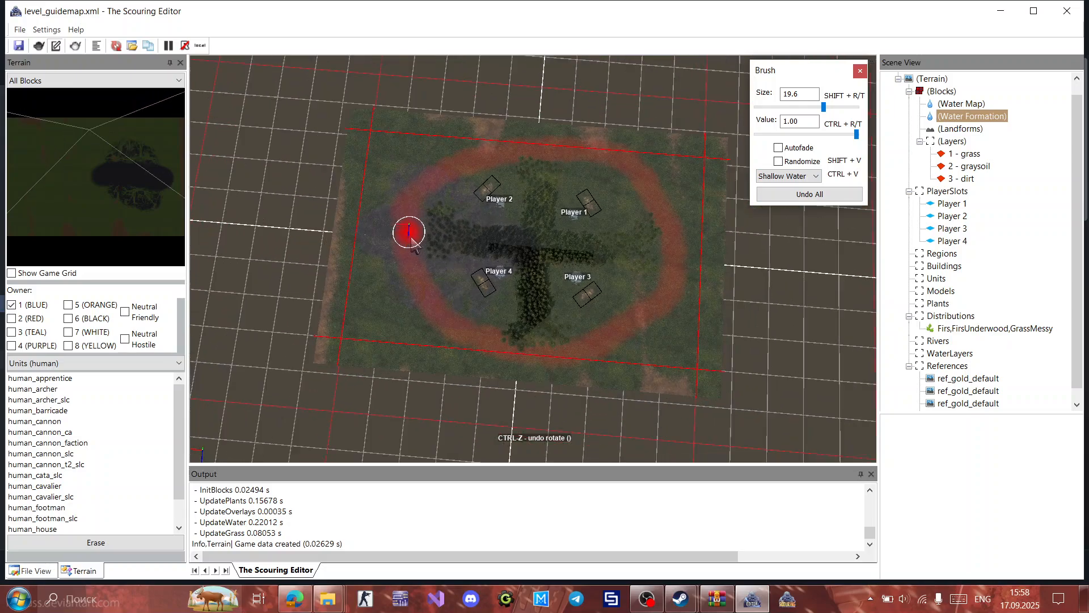
left_click_drag(824, 107, 888, 119)
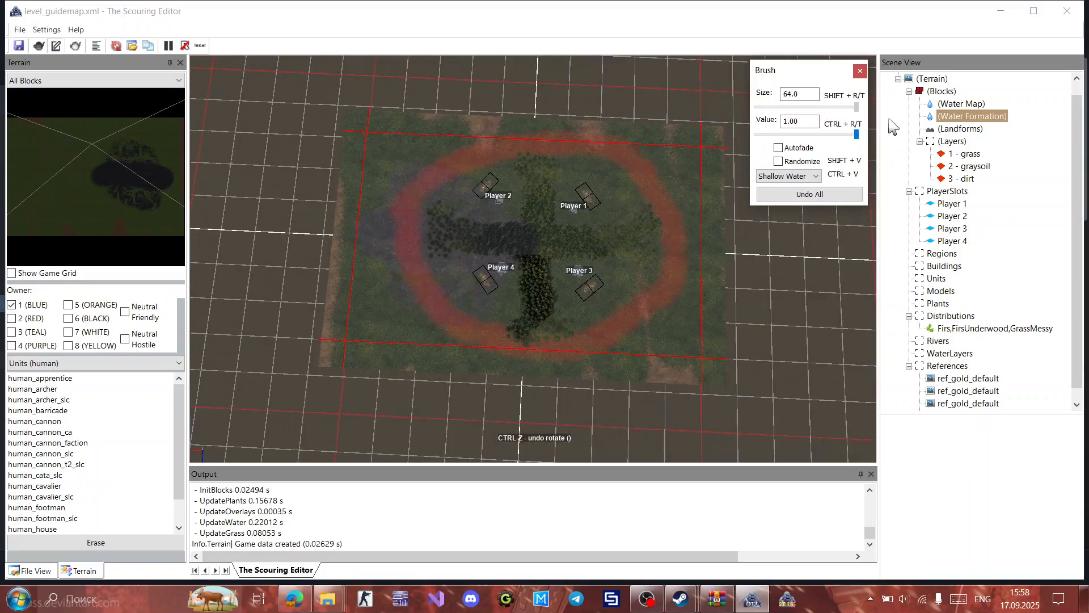
mouse_move(387, 322)
left_mouse_down()
mouse_move(376, 316)
mouse_move(365, 352)
mouse_move(409, 363)
mouse_move(346, 287)
mouse_move(377, 182)
mouse_move(418, 130)
mouse_move(486, 109)
mouse_move(579, 114)
mouse_move(506, 125)
left_mouse_up()
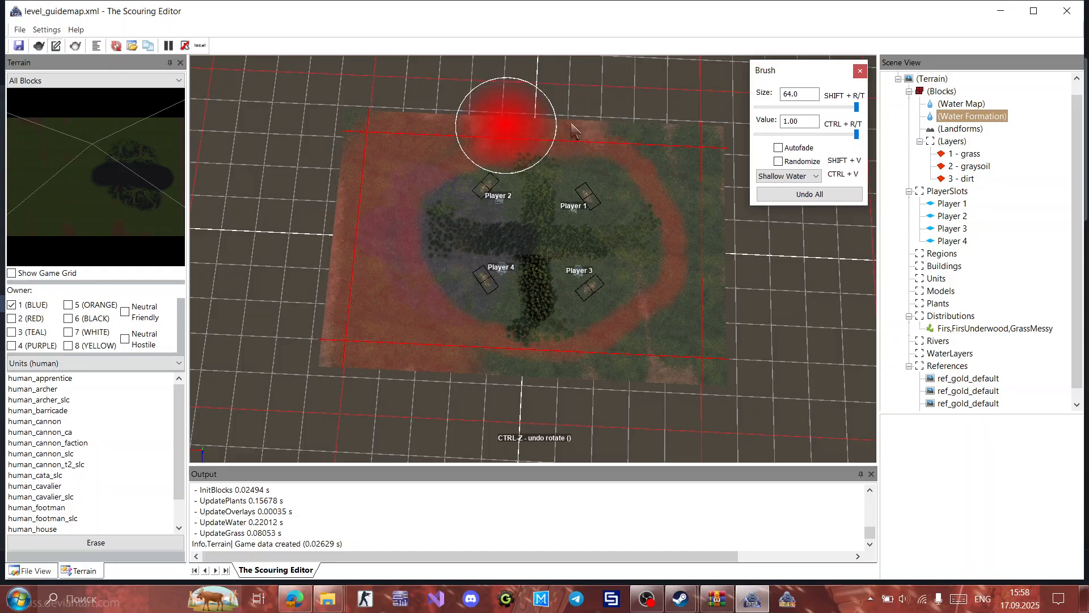
mouse_move(571, 123)
left_mouse_down()
mouse_move(693, 154)
mouse_move(716, 196)
mouse_move(702, 343)
mouse_move(684, 363)
mouse_move(623, 380)
mouse_move(522, 392)
left_mouse_up()
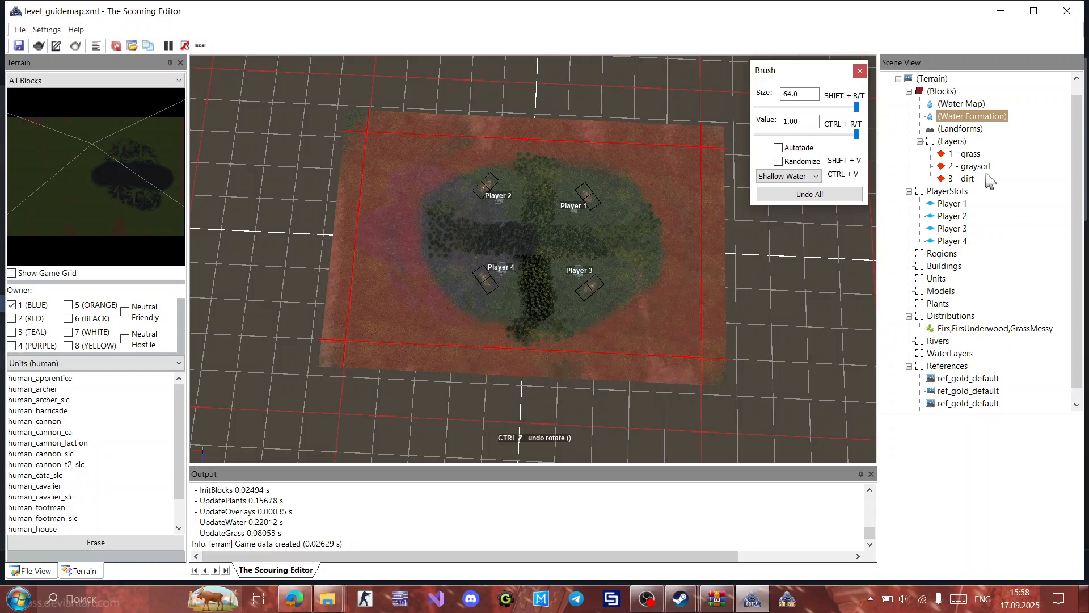
left_click(964, 166)
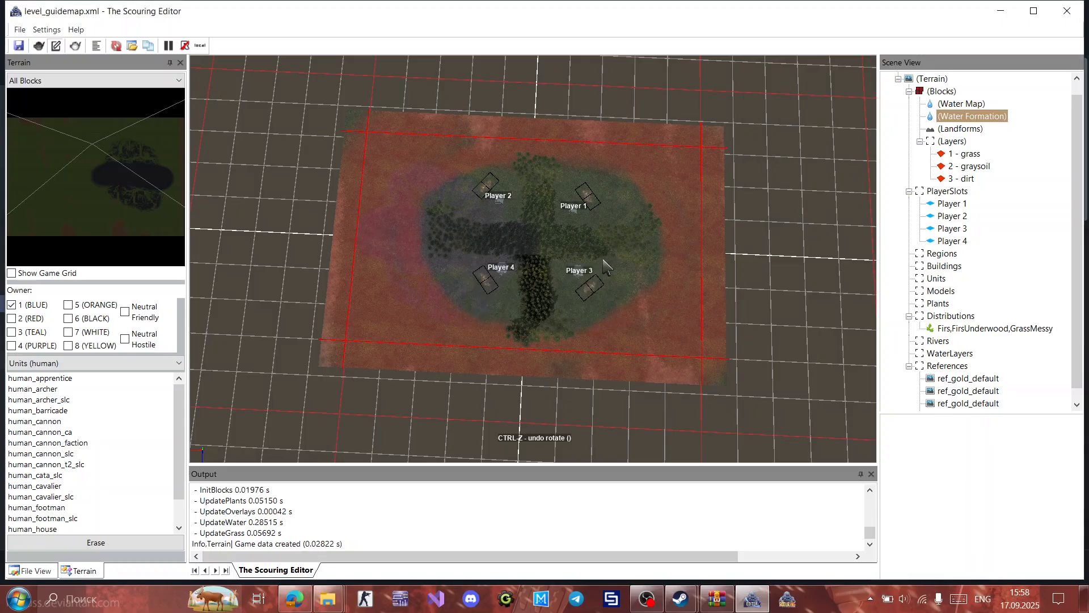
left_click(952, 240)
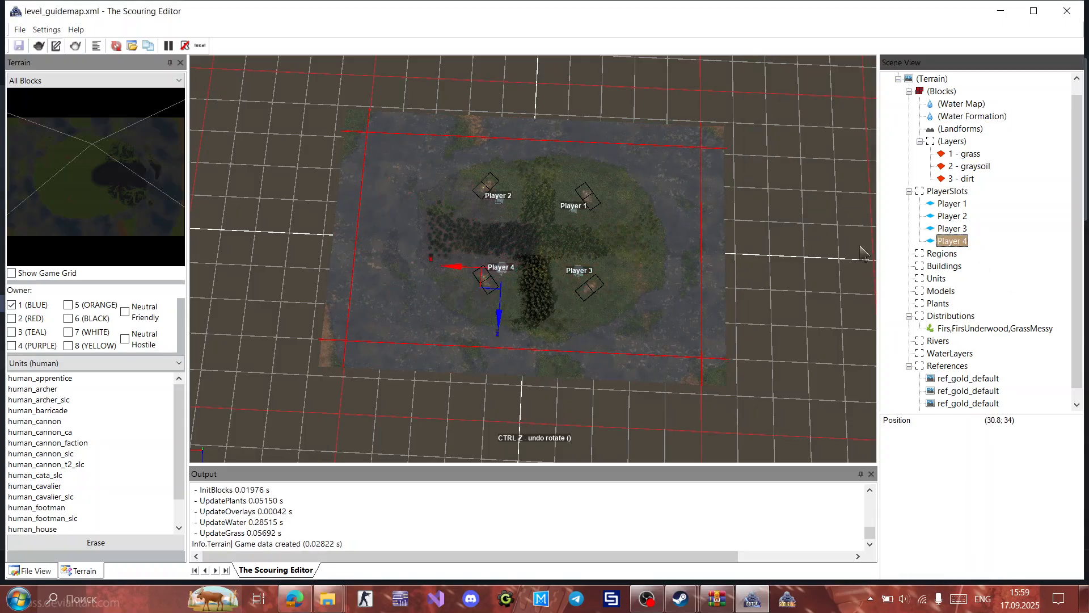
Step: Inspect the generated shallow water and the shoreline around the island with the player slots
scroll(635, 230, "up", 6)
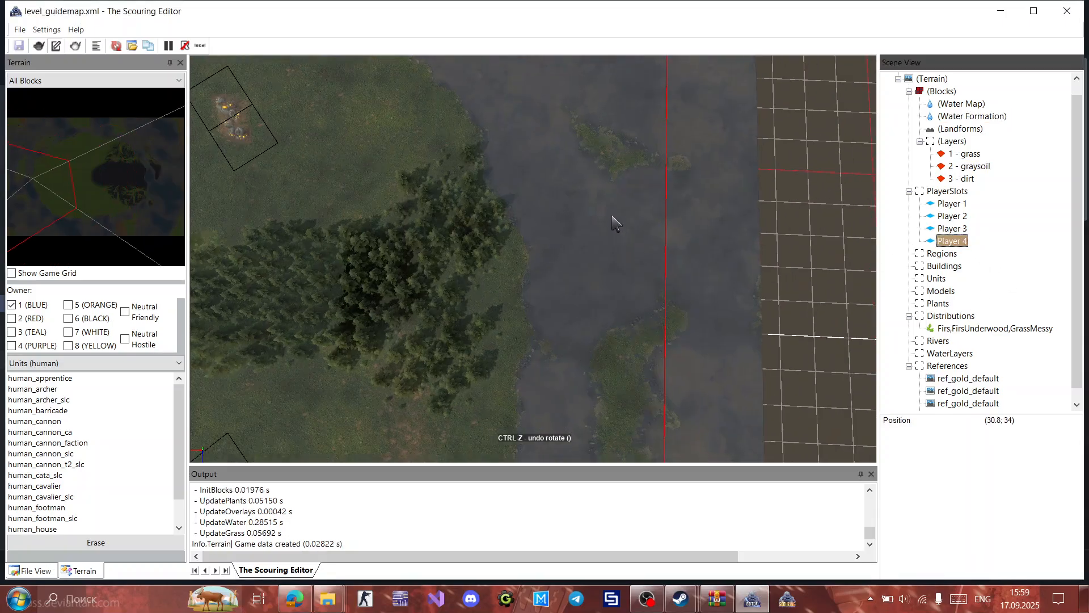
scroll(612, 220, "up", 1)
middle_click_drag(573, 224, 573, 246)
scroll(573, 245, "down", 5)
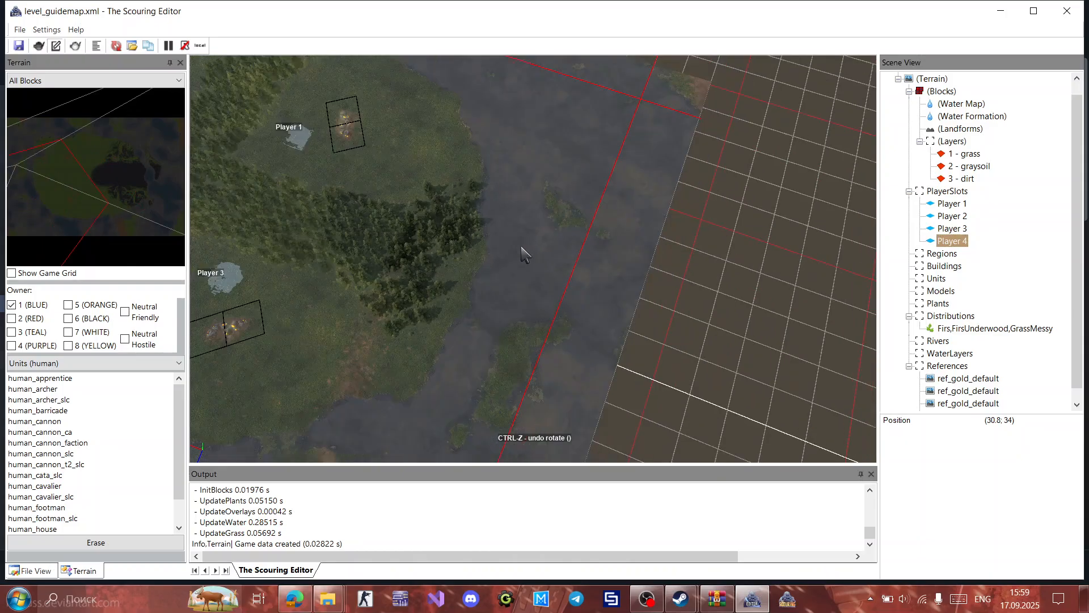
middle_click_drag(527, 262, 743, 299)
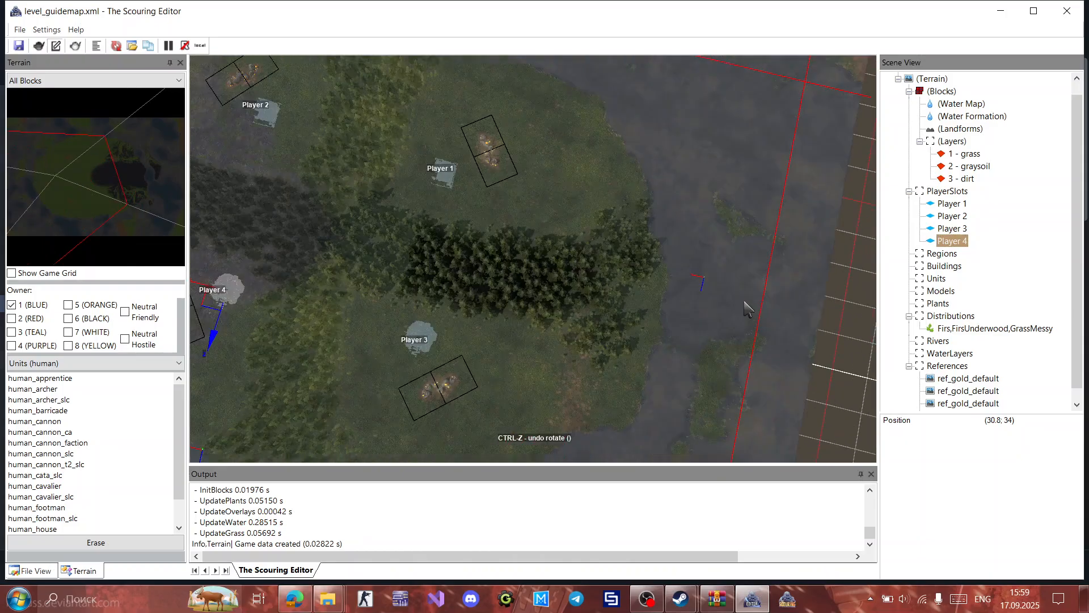
scroll(745, 306, "down", 5)
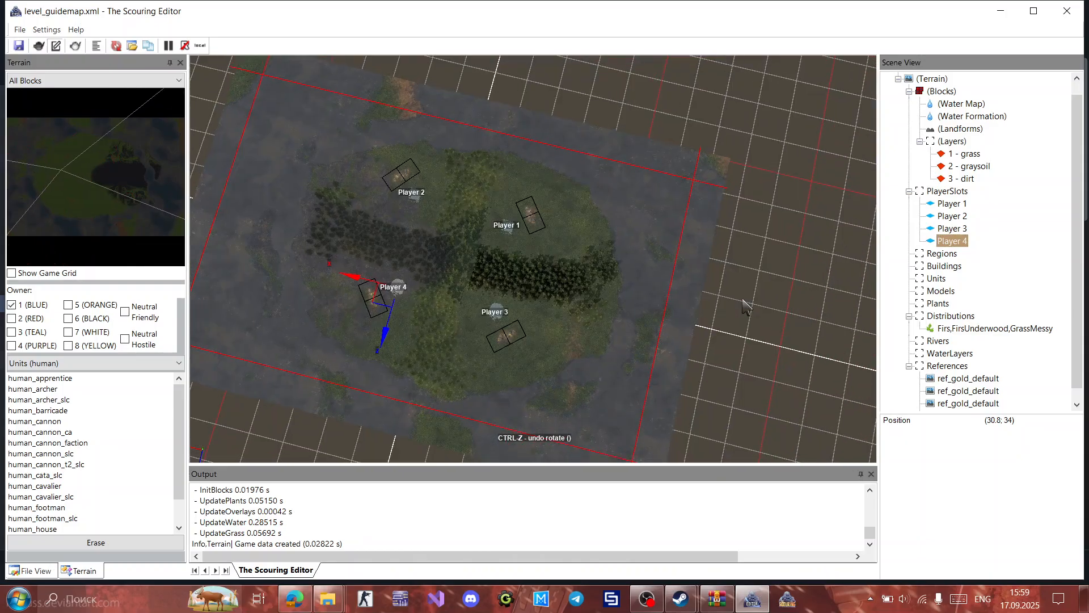
Step: Check the Water Map overlay and the grass layer, leave brush painting, and look over the whole island
left_click(970, 106)
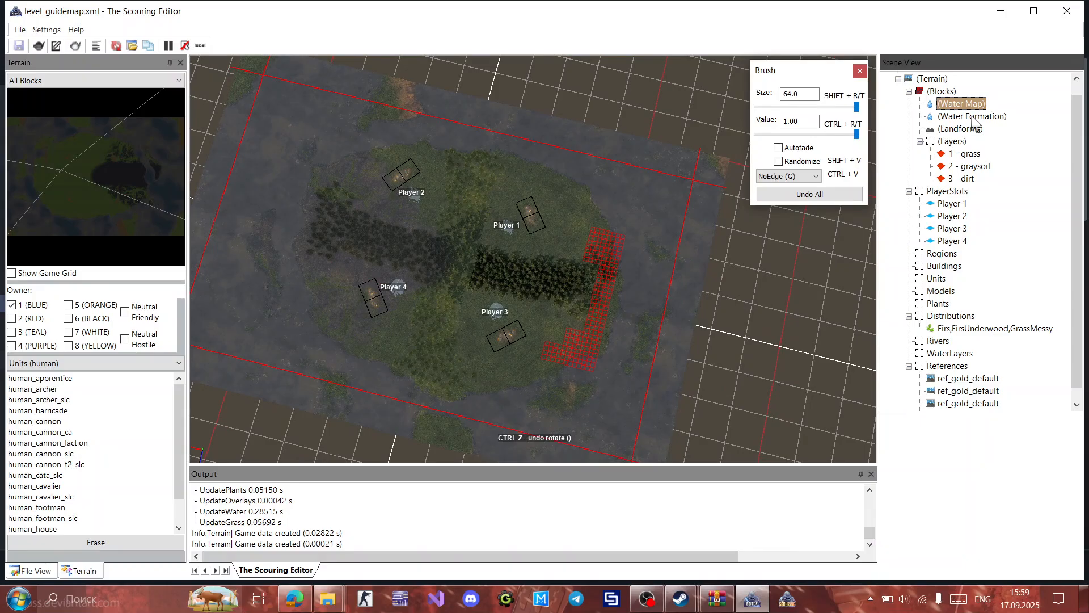
scroll(614, 261, "up", 4)
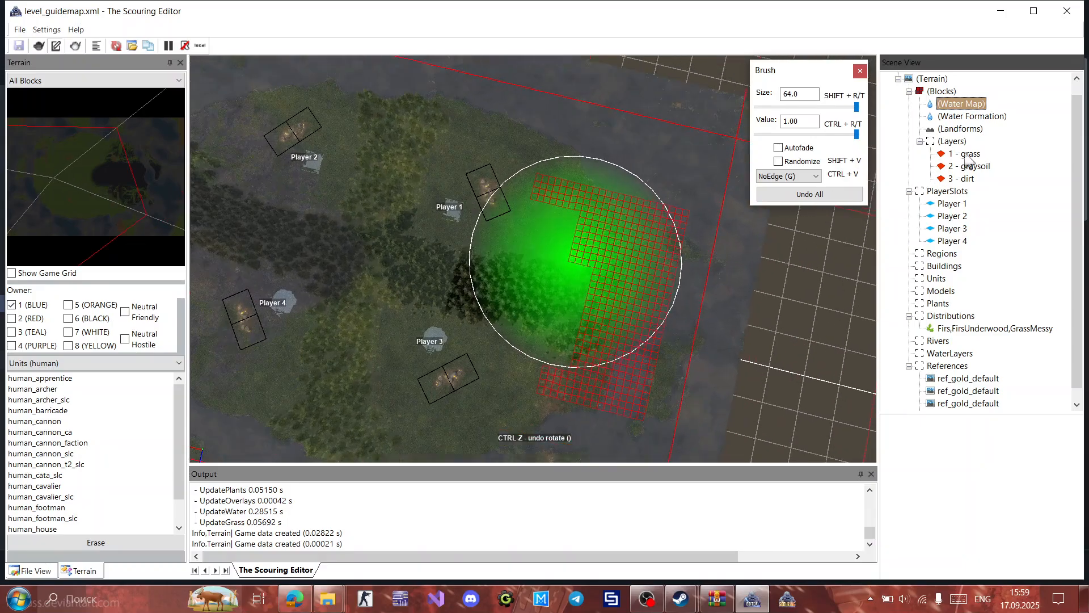
scroll(967, 161, "up", 1)
left_click(968, 166)
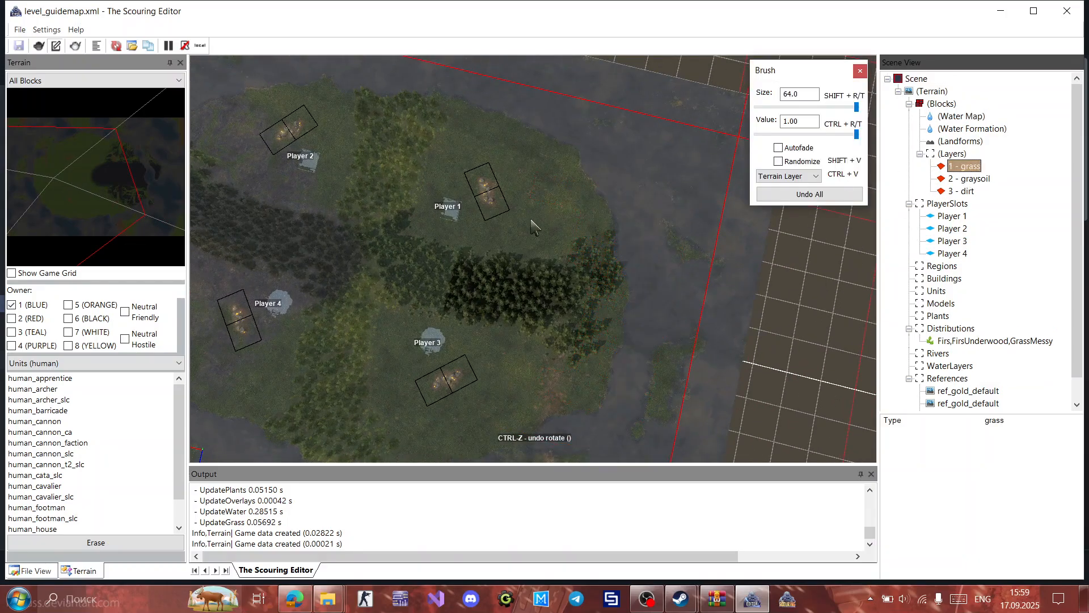
scroll(557, 230, "up", 1)
scroll(557, 229, "up", 3)
left_click(920, 302)
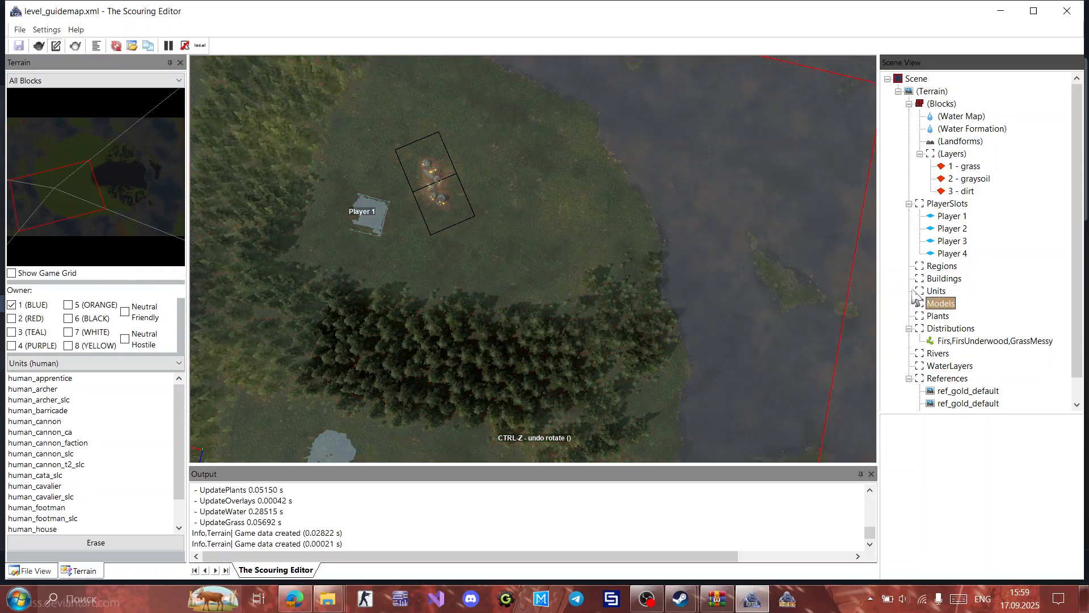
middle_click_drag(775, 357, 737, 374)
scroll(786, 354, "down", 1)
scroll(786, 355, "down", 3)
middle_click_drag(689, 263, 702, 204)
scroll(701, 204, "up", 1)
scroll(701, 205, "down", 1)
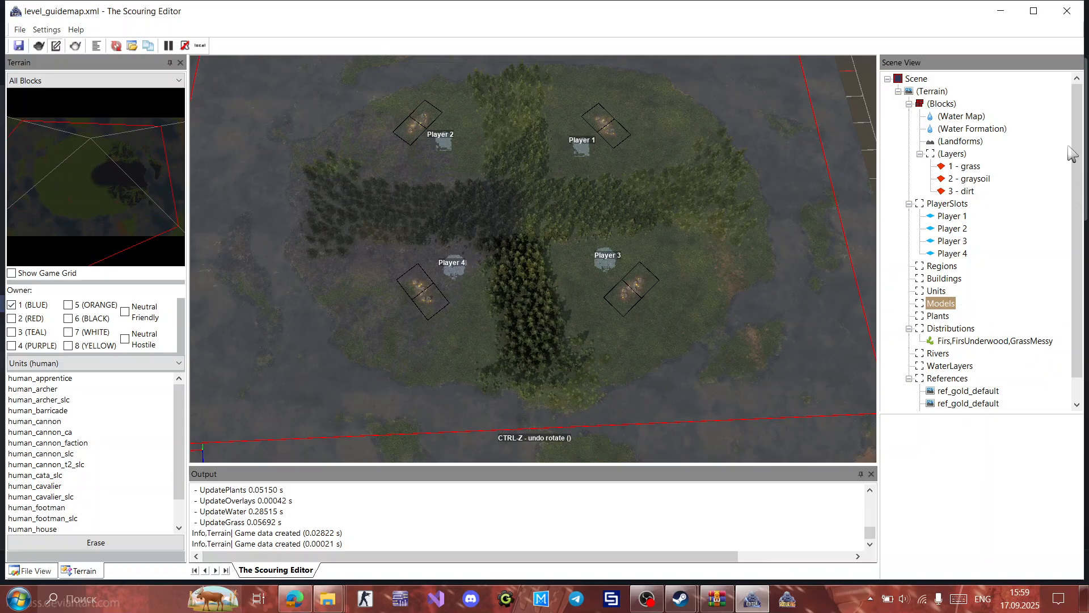
scroll(1081, 227, "down", 1)
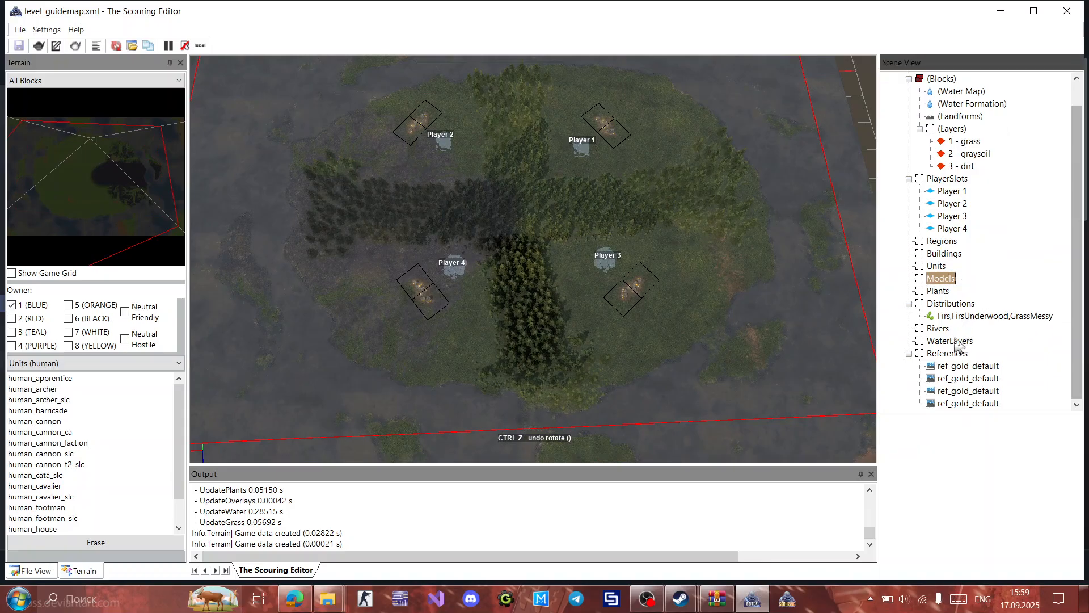
left_click(952, 353)
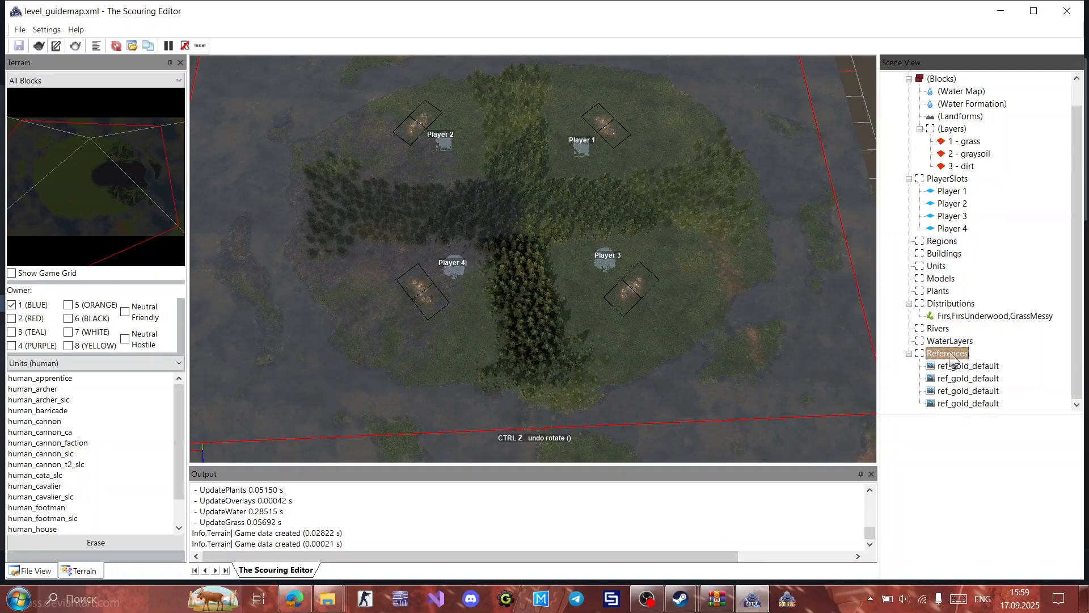
right_click(951, 354)
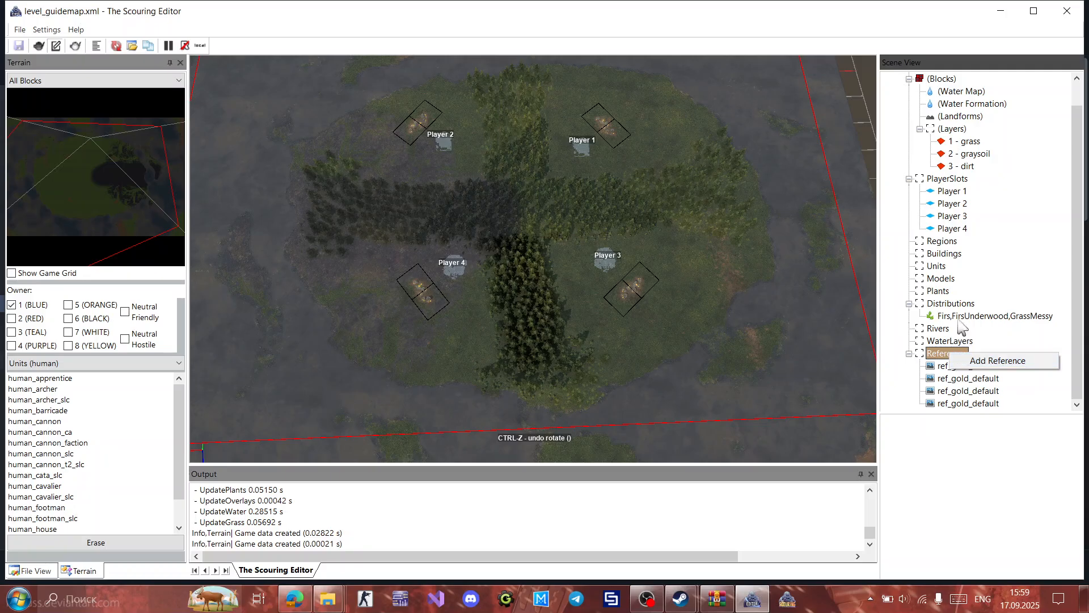
left_click(936, 266)
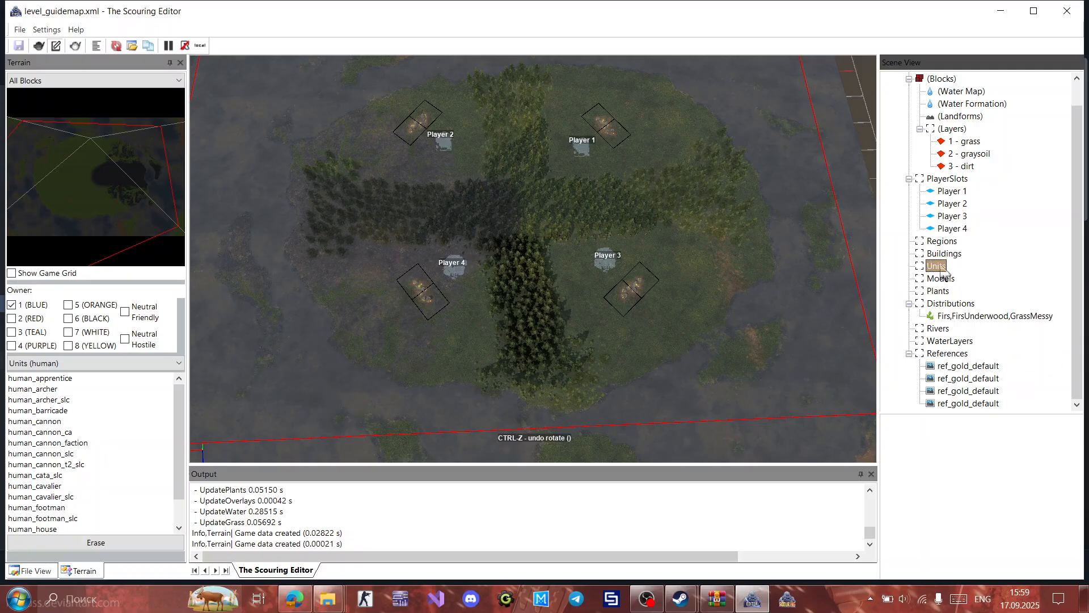
left_click(948, 256)
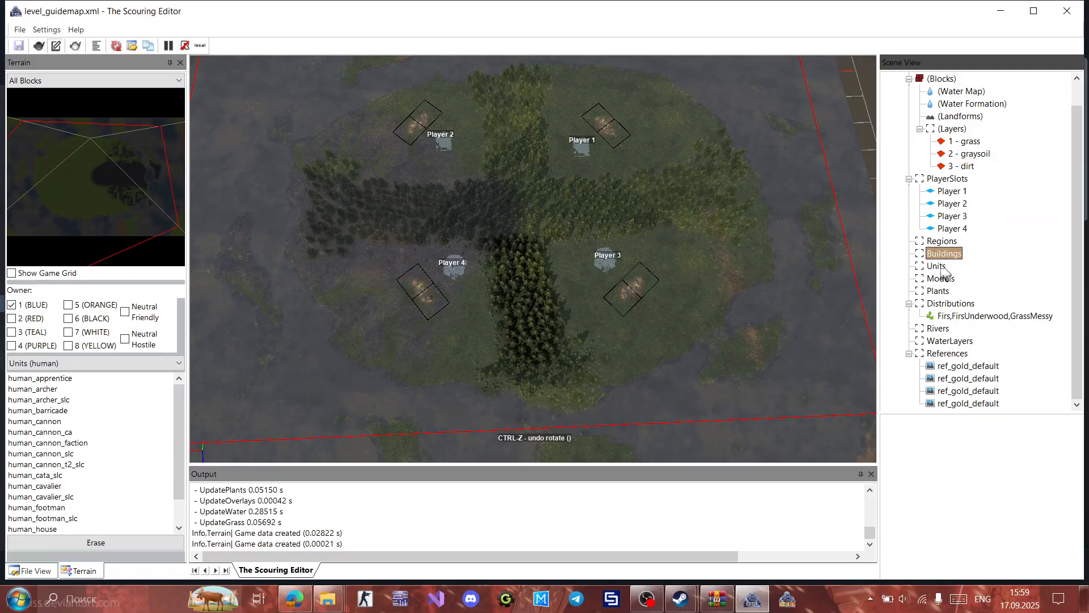
left_click(939, 267)
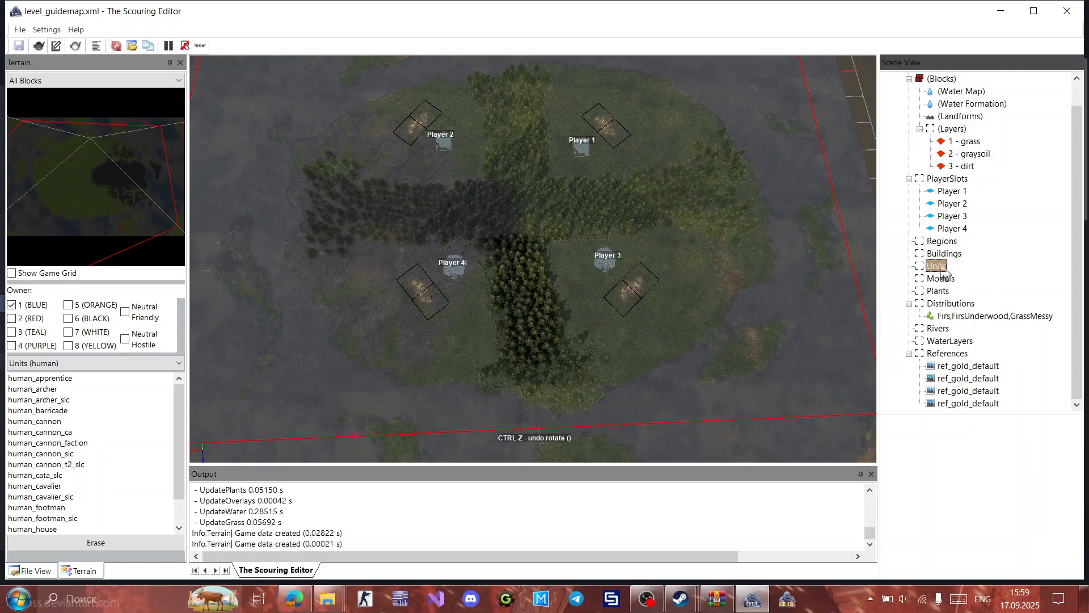
left_click(959, 358)
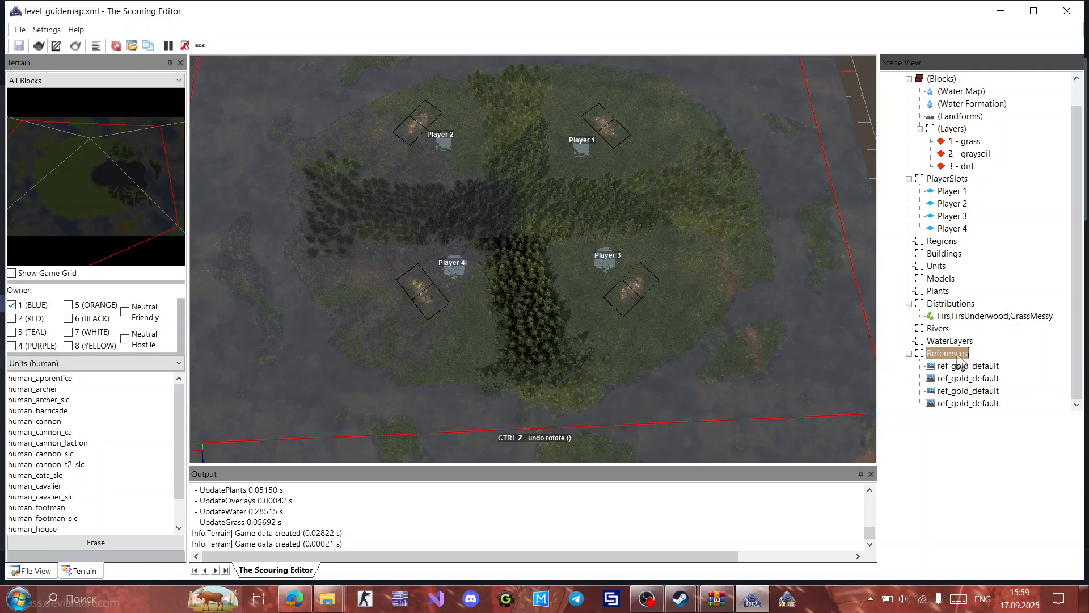
right_click(959, 360)
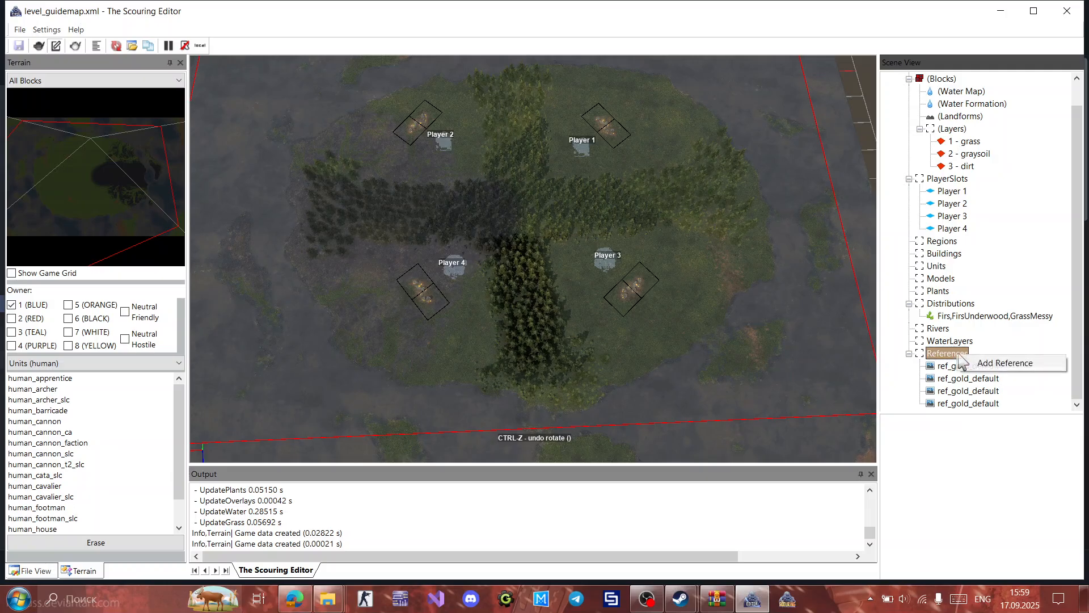
left_click(942, 266)
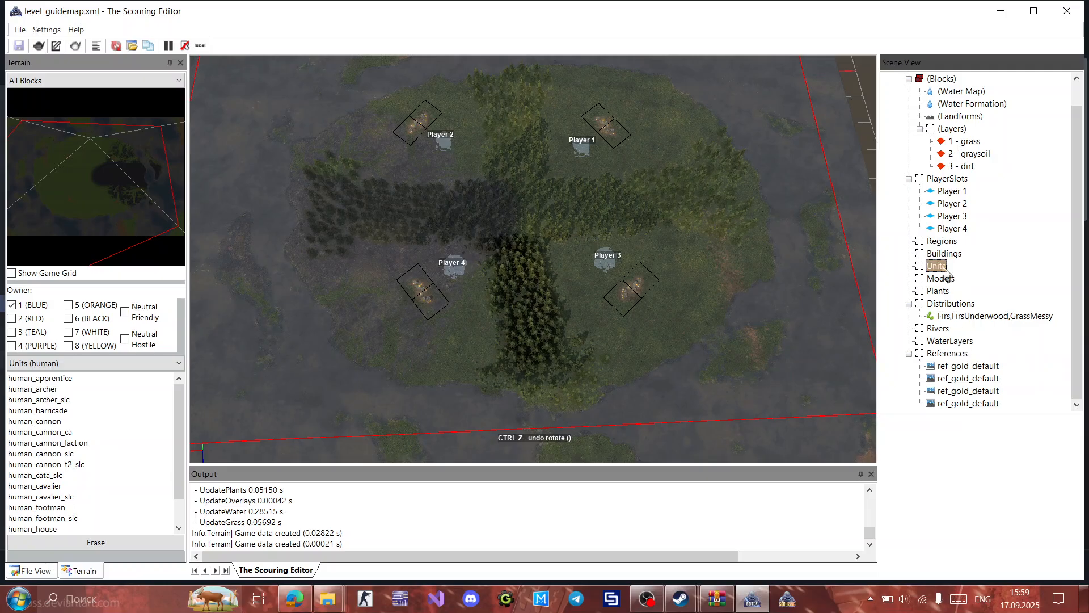
Step: Start adding a reference and browse the neutral ones, picking ref_neutral_outpost, ref_neutral_darktower and ref_neutral_goblin_camp in turn
right_click(954, 359)
left_click(975, 363)
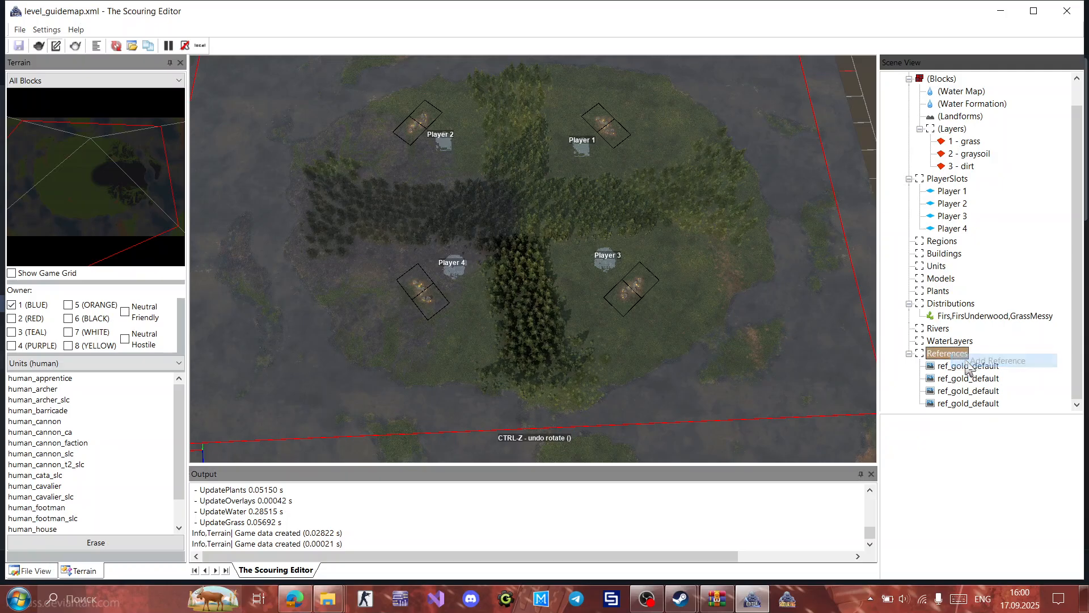
left_click_drag(773, 167, 777, 355)
left_click(365, 270)
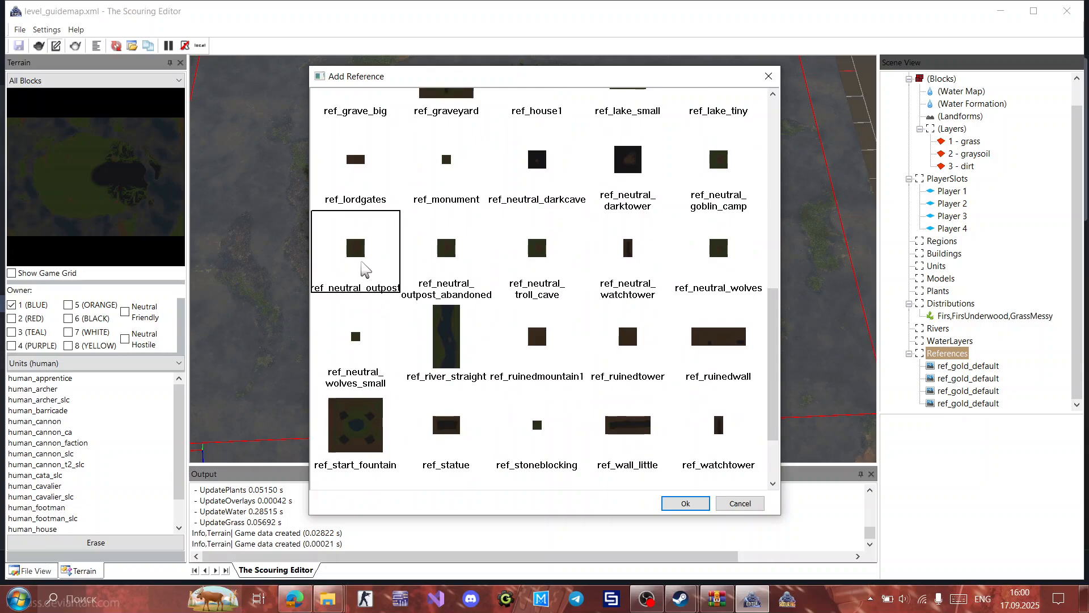
left_click(629, 176)
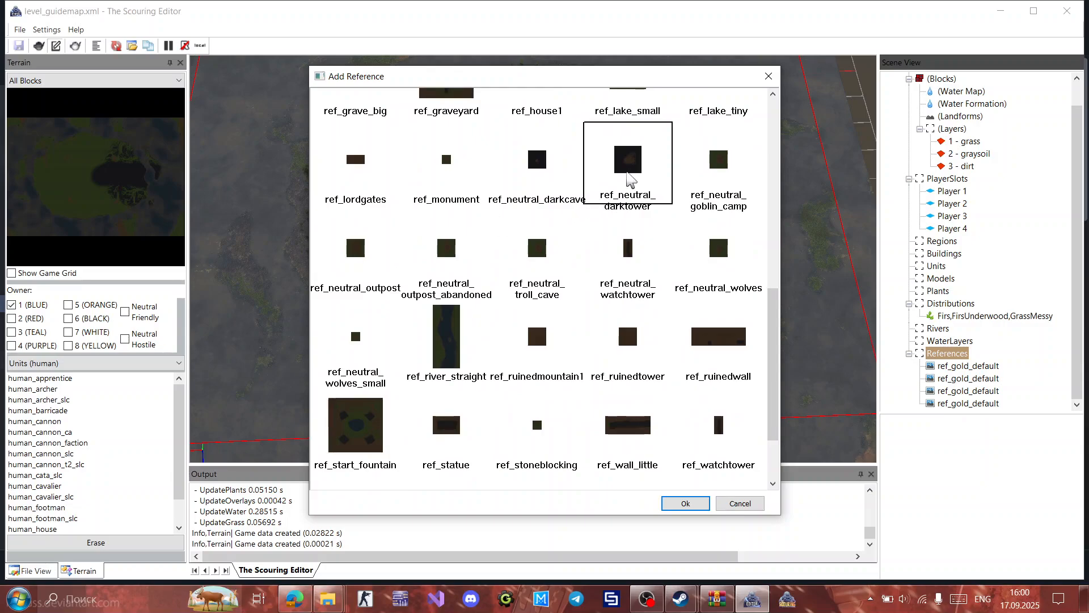
left_click(732, 180)
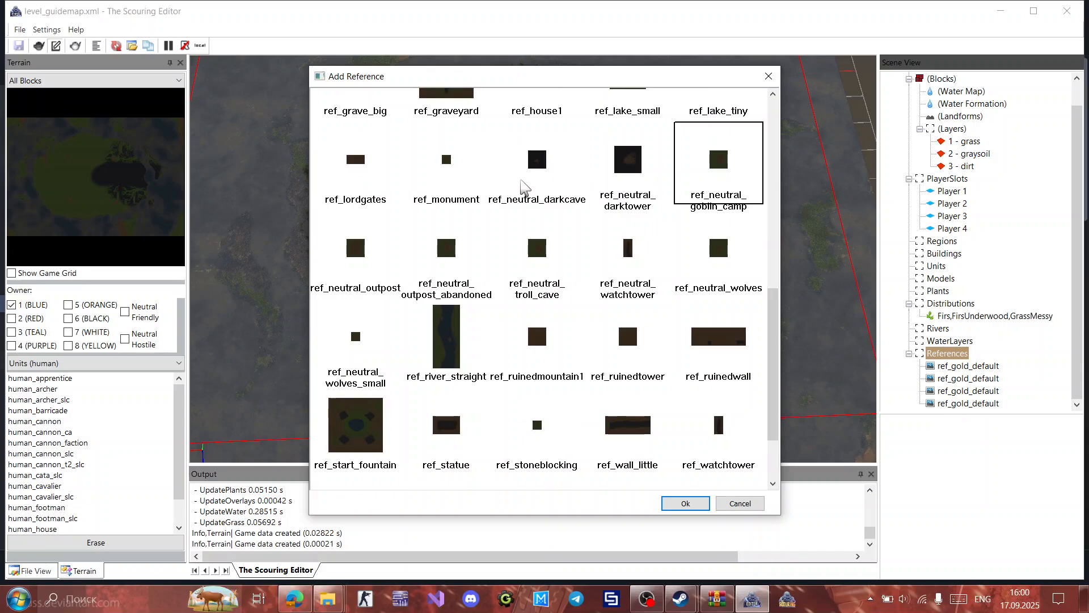
Step: Add a ref_neutral_goblin_camp reference to the map
left_click(534, 277)
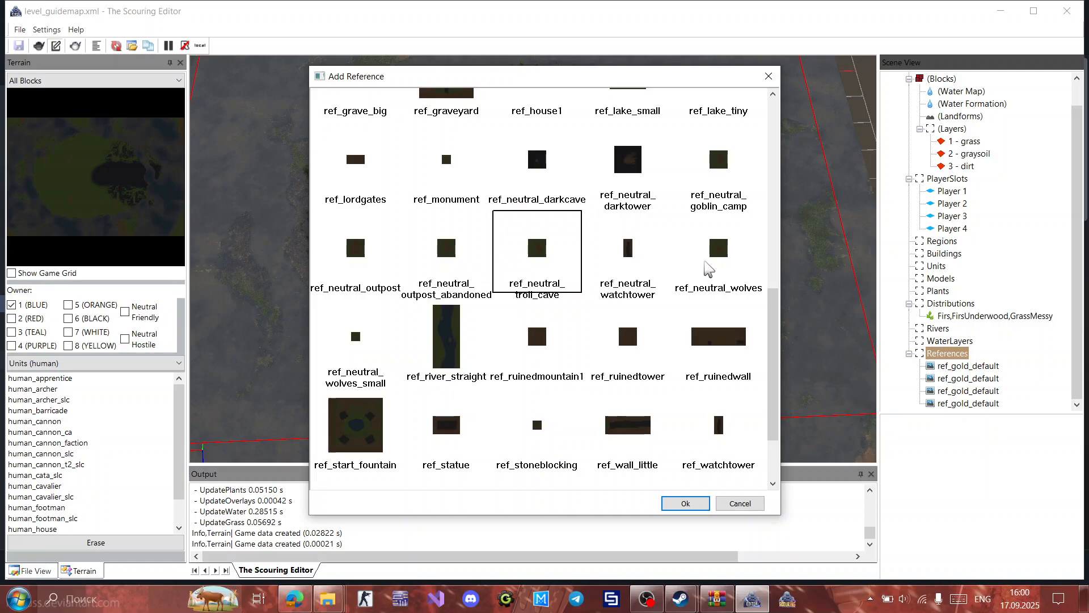
left_click(720, 268)
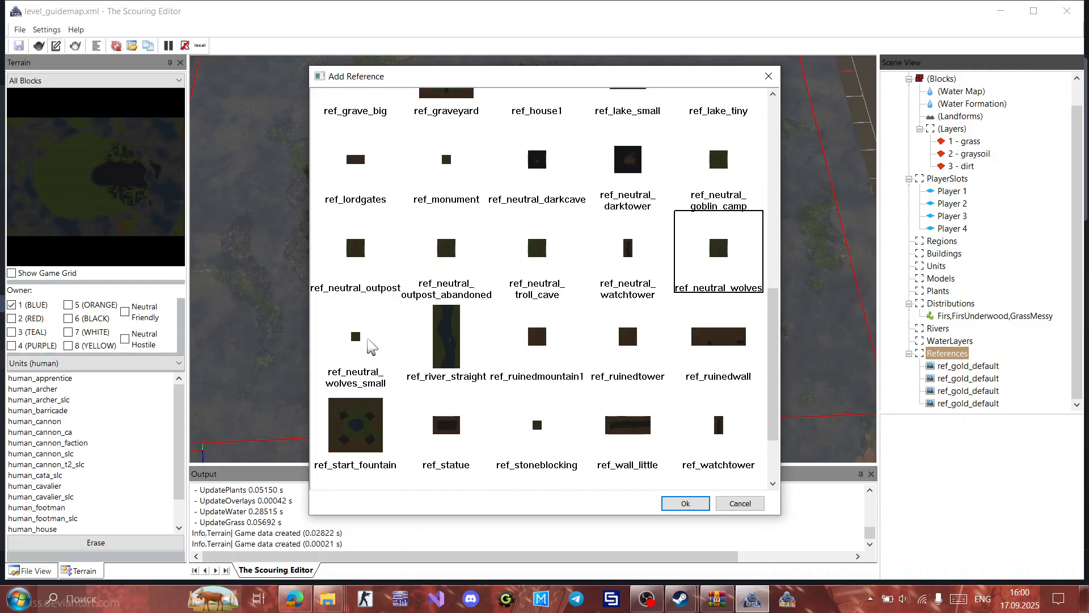
left_click(360, 348)
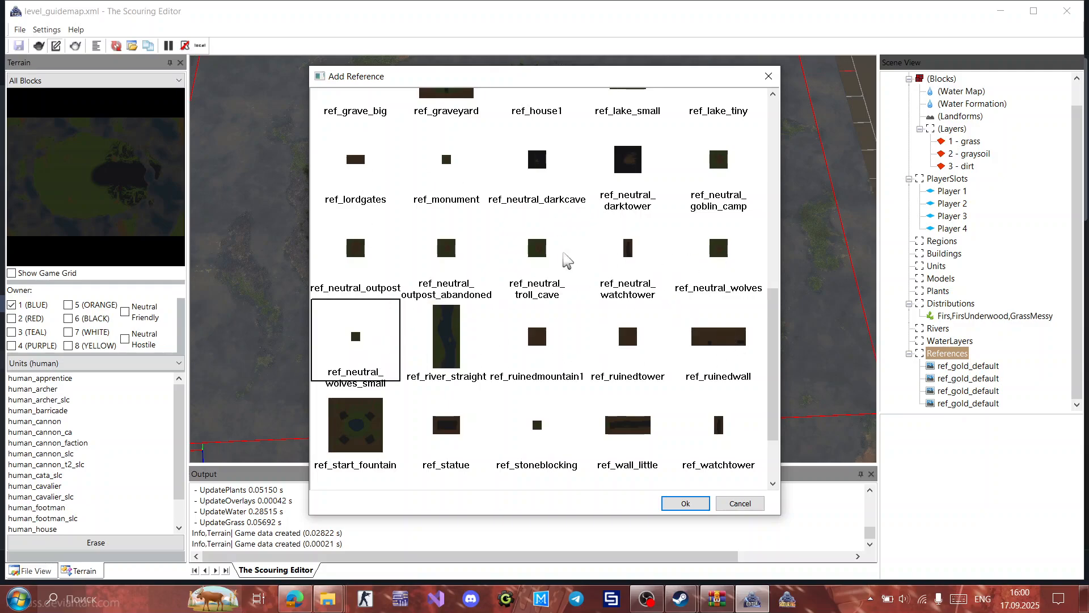
left_click(383, 265)
left_click(735, 176)
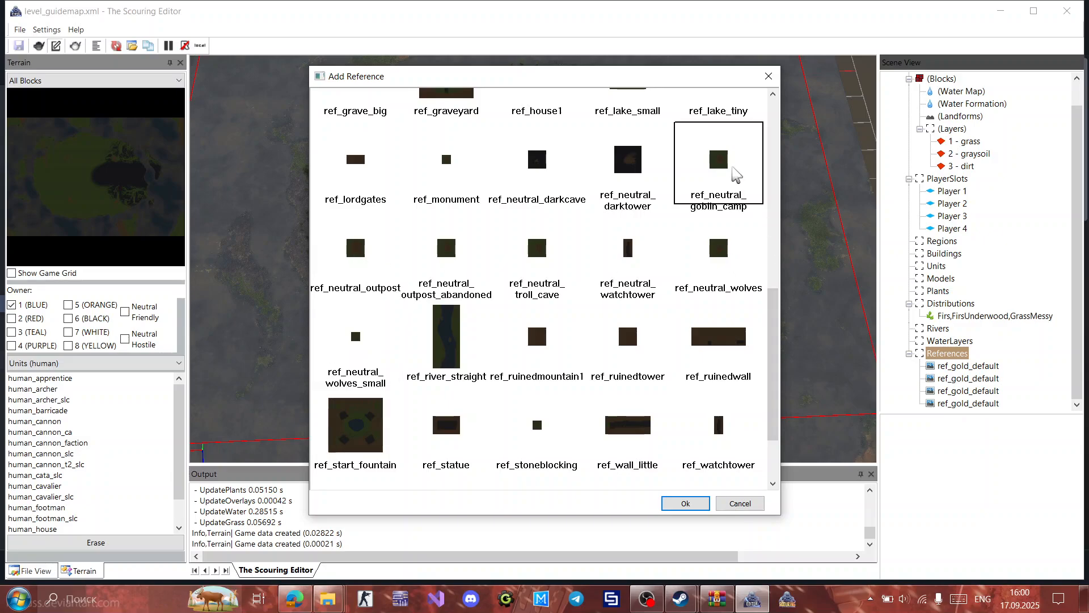
double_click(736, 176)
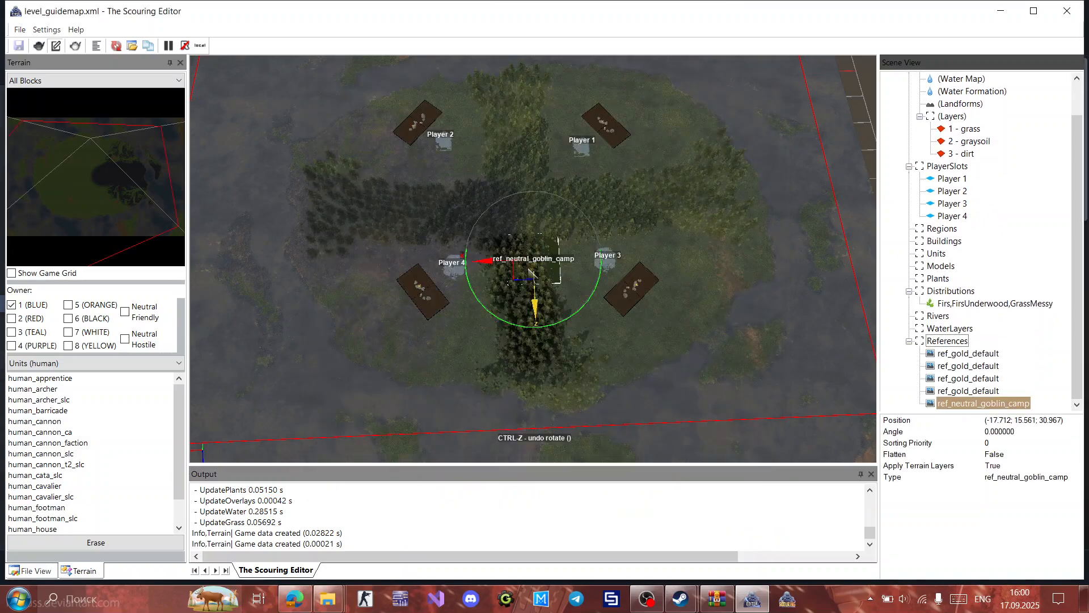
Step: Move the goblin camp into the map's lower-right area beyond Player 3 and rotate it by about 41 degrees
left_click_drag(525, 272, 738, 350)
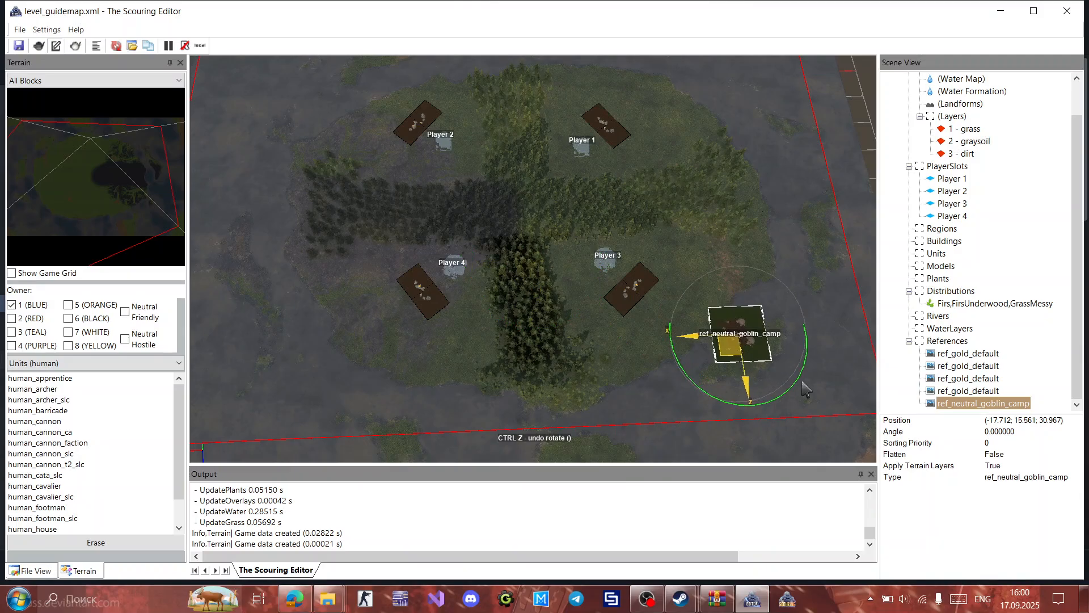
left_click_drag(796, 409, 740, 417)
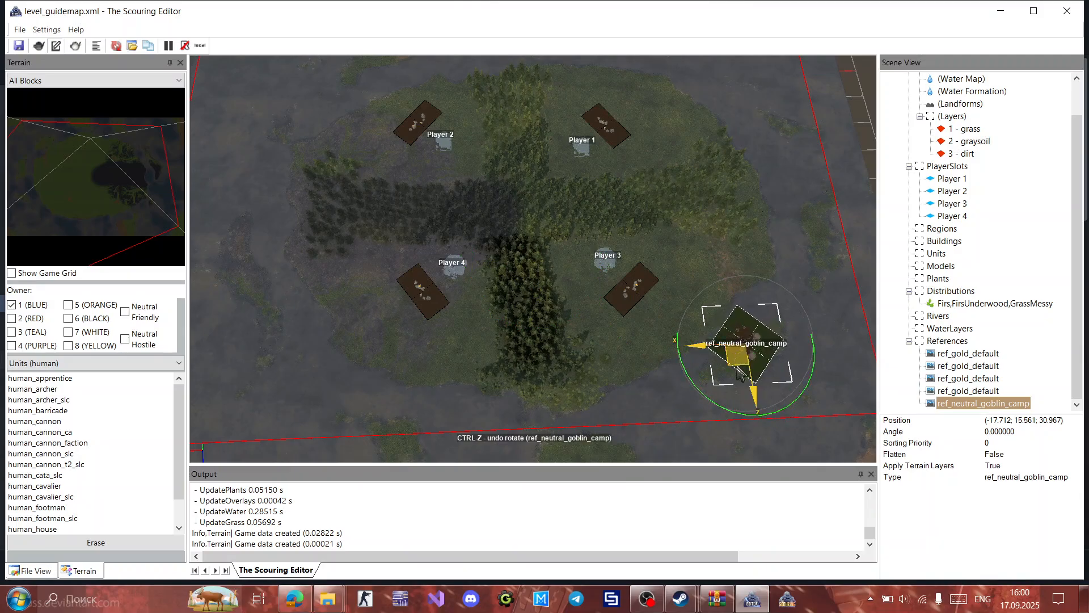
left_click_drag(738, 372, 739, 373)
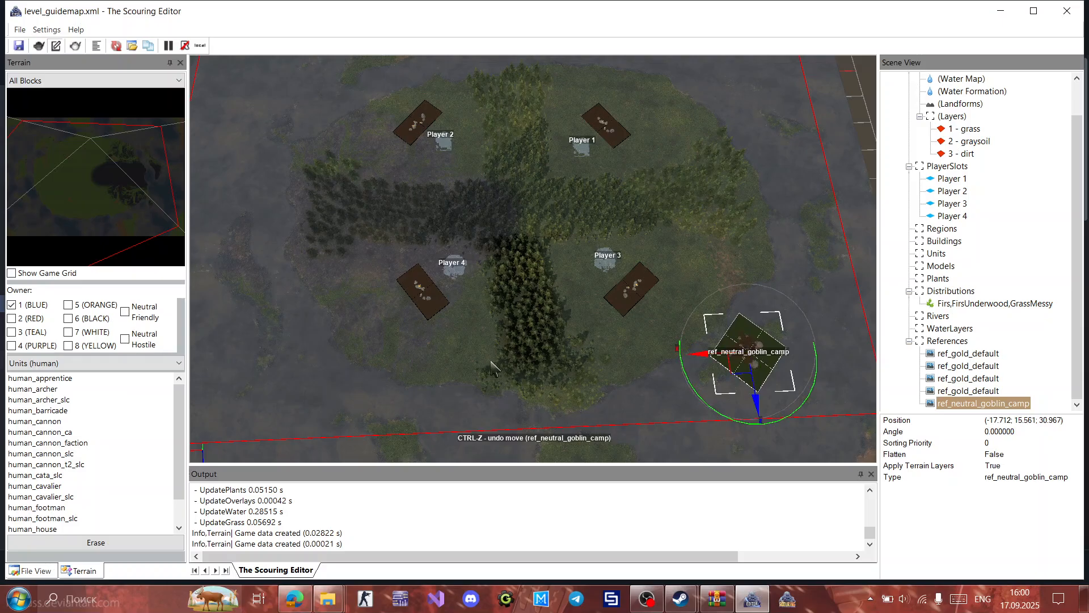
Step: Duplicate the goblin camp, move the copy to the map's left side beyond Player 4, and rotate it
scroll(493, 369, "down", 5)
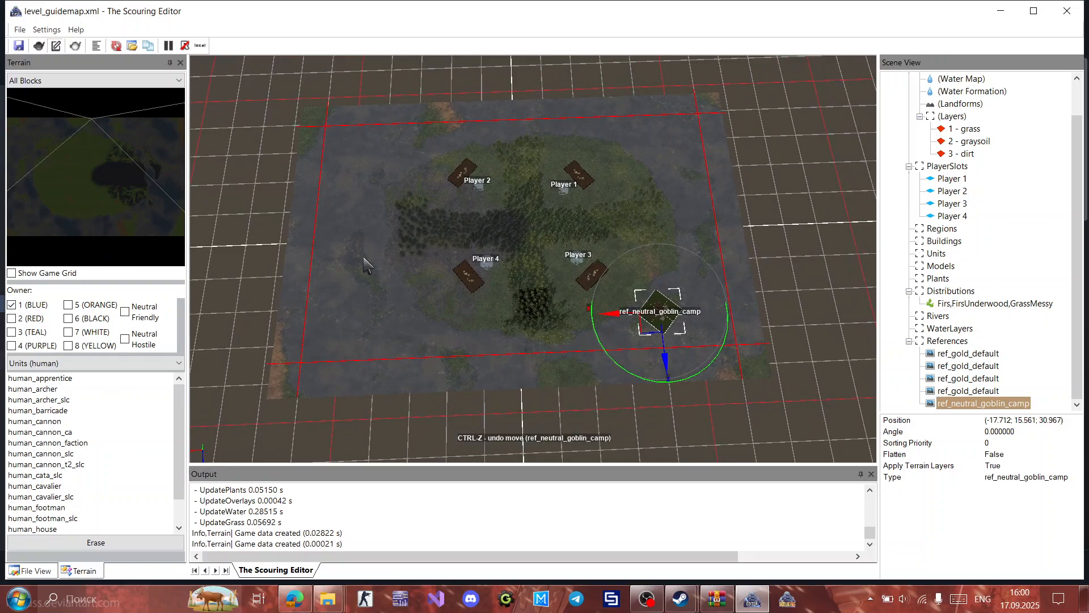
key("ctrl+v")
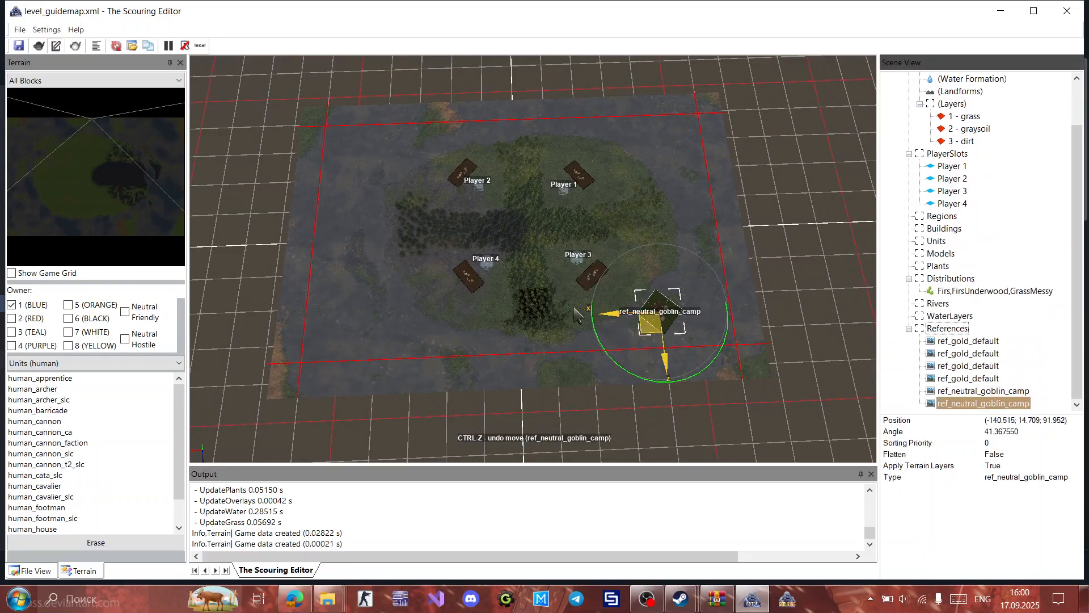
left_click_drag(574, 311, 355, 277)
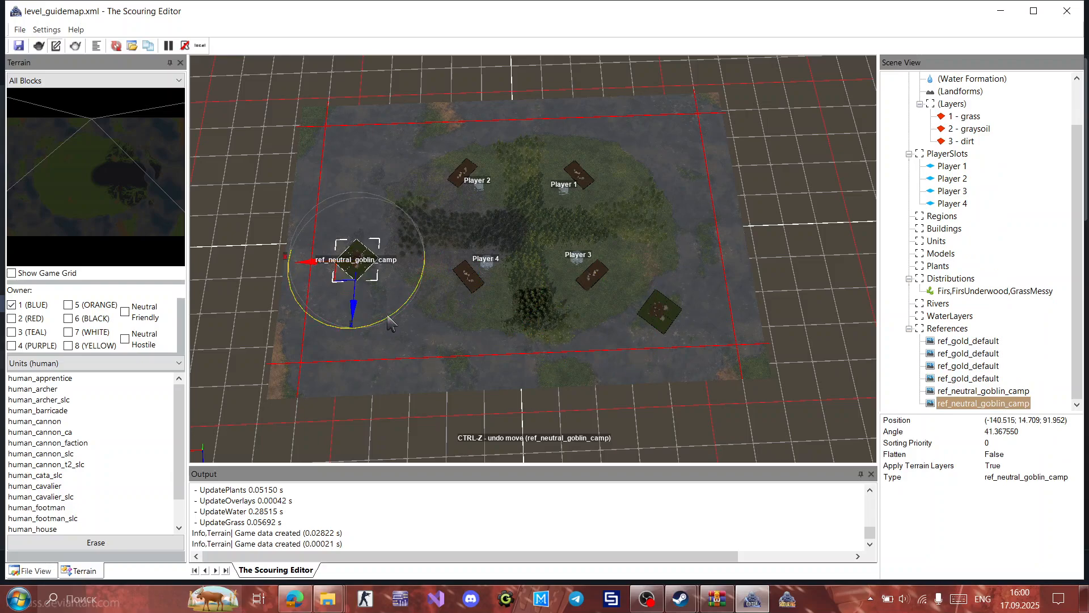
left_click_drag(436, 322, 560, 292)
Step: Rebuild the terrain with the new goblin camps and save the map
right_click(560, 292)
left_click(573, 292)
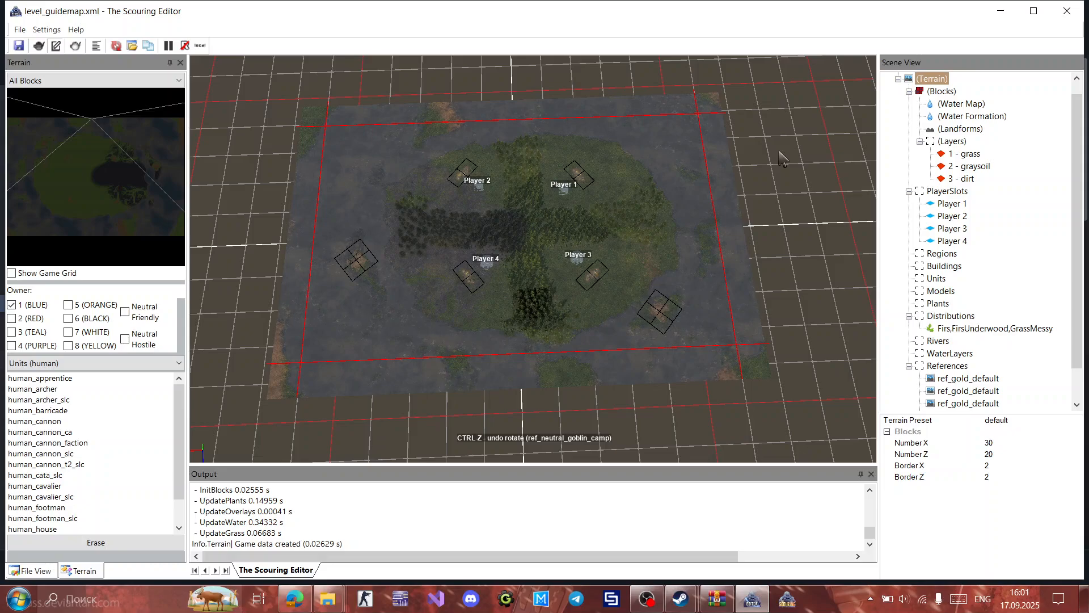
right_click(642, 205)
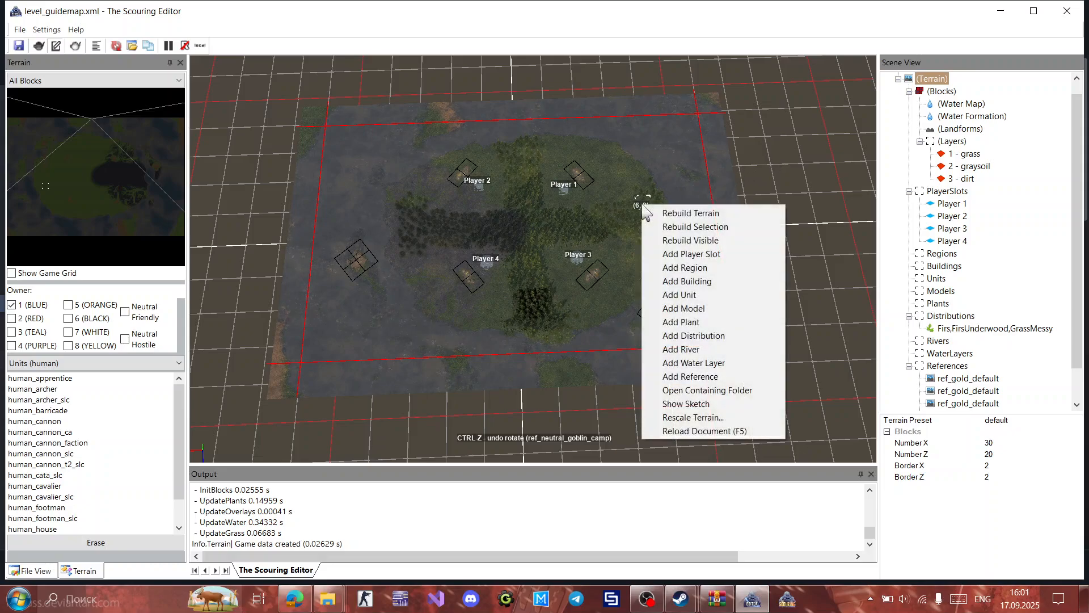
left_click(19, 46)
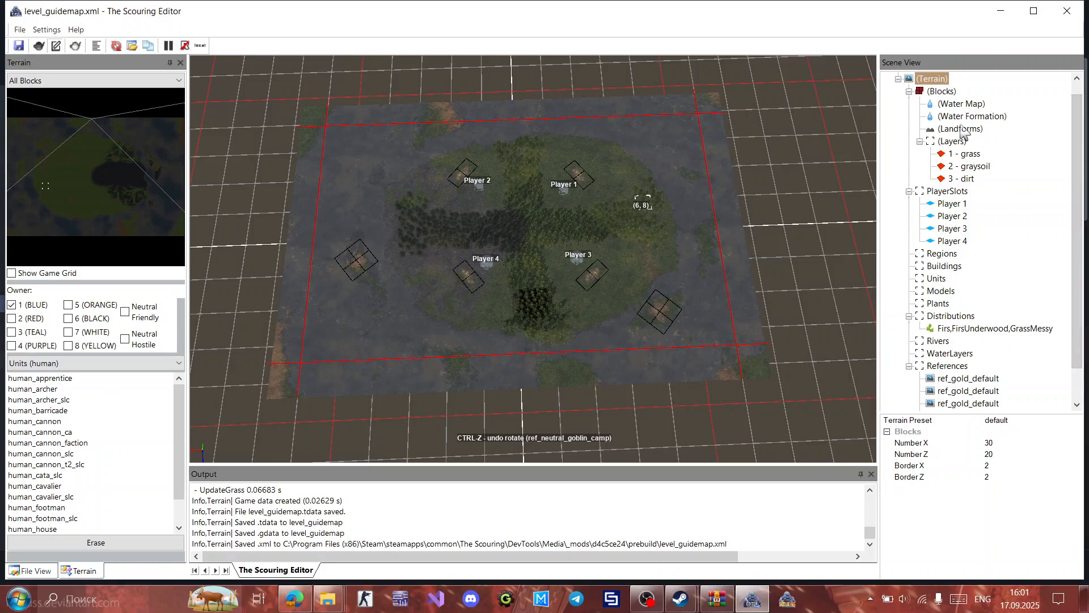
Step: Choose the Mountains landform type and place three mountains around the map's lower-left corner
left_click(961, 130)
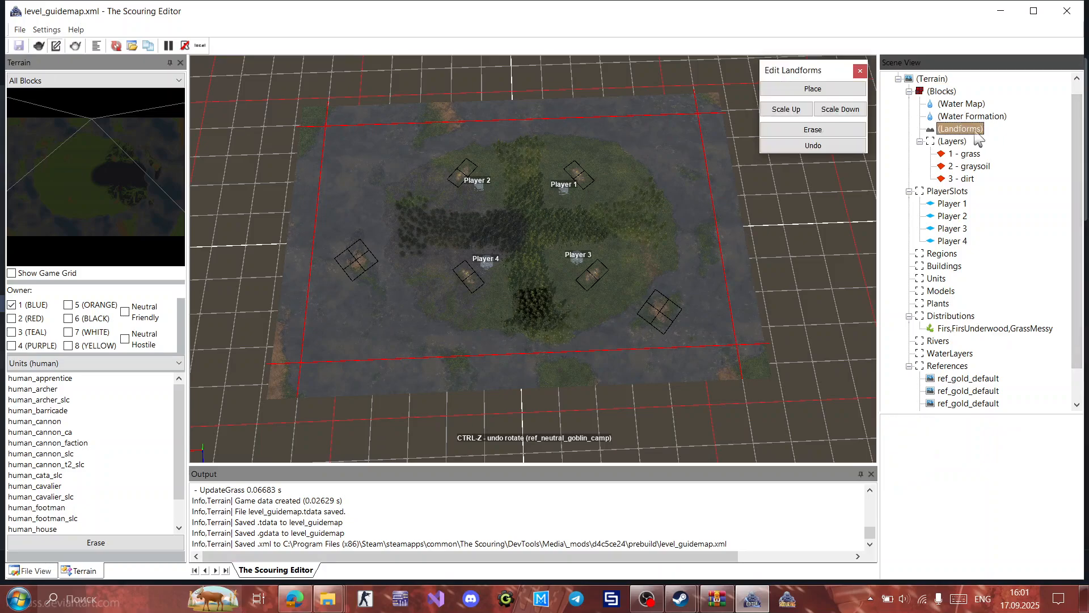
left_click(811, 92)
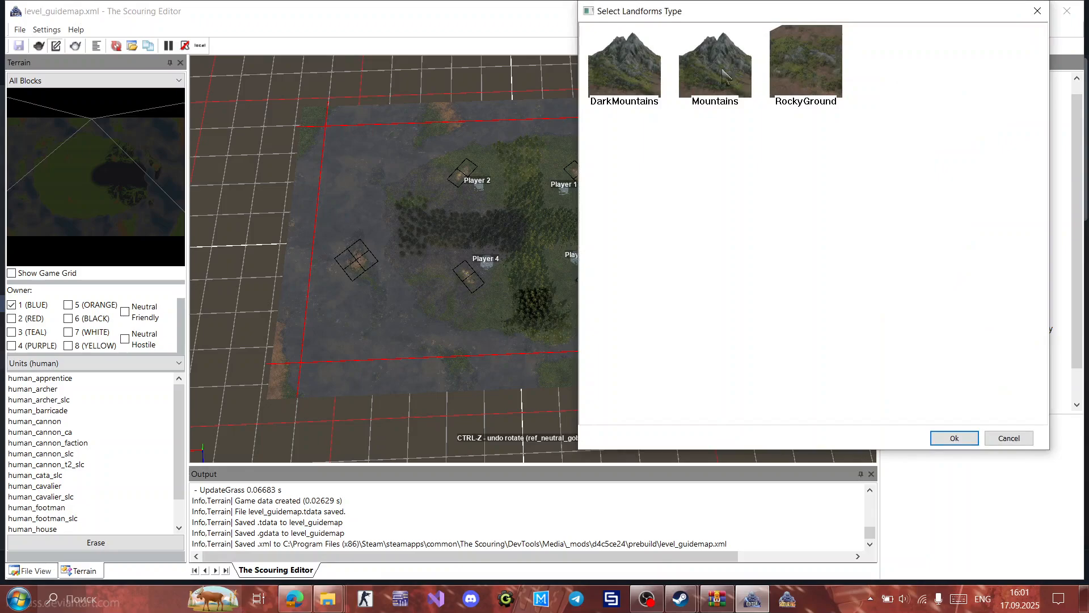
left_click(709, 75)
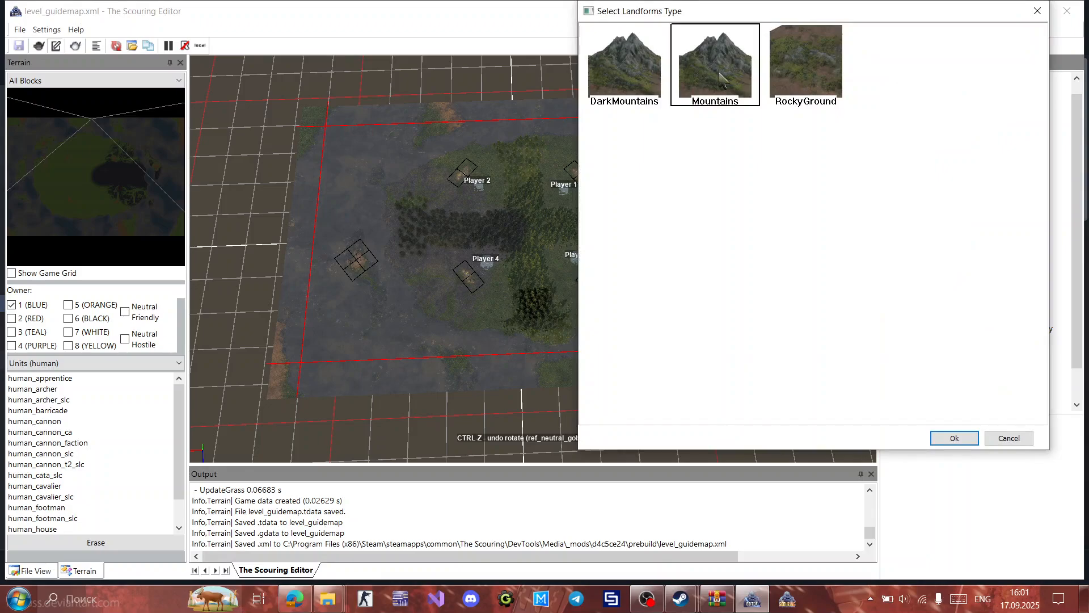
double_click(720, 79)
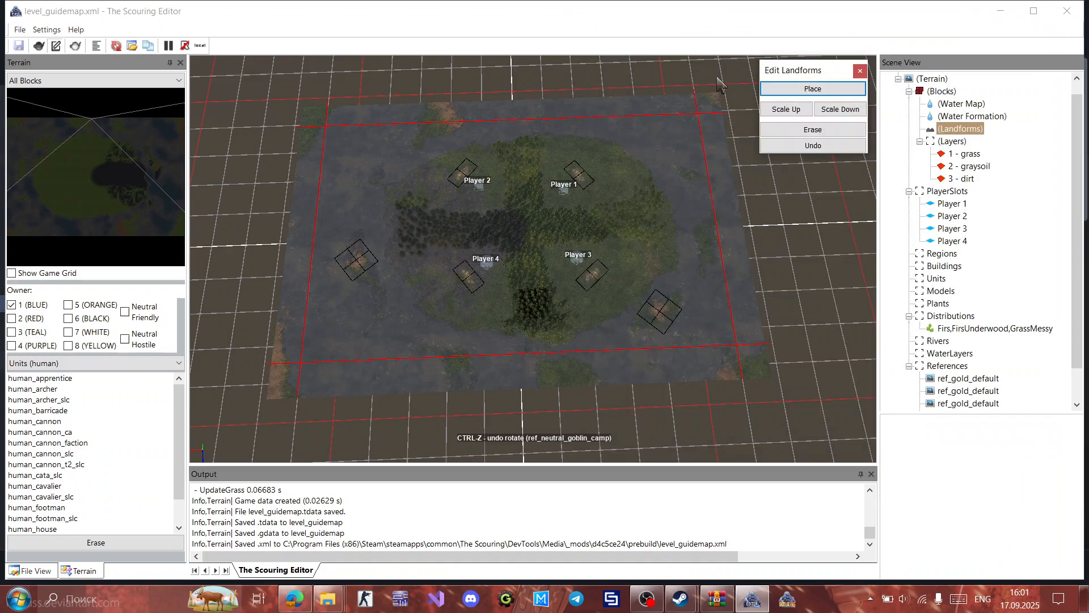
left_click(291, 384)
left_click(296, 348)
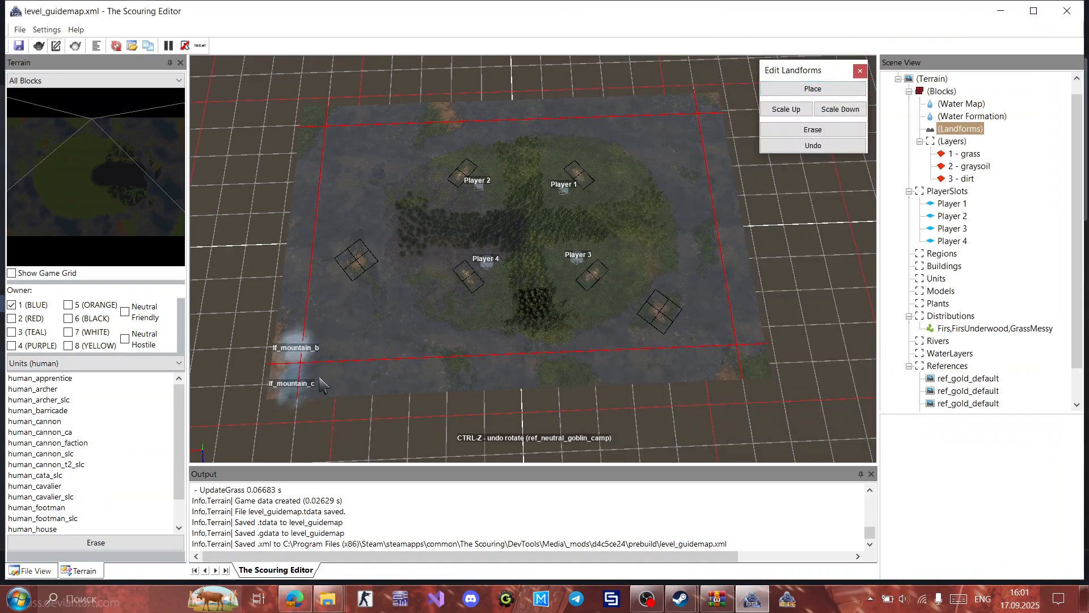
left_click(321, 382)
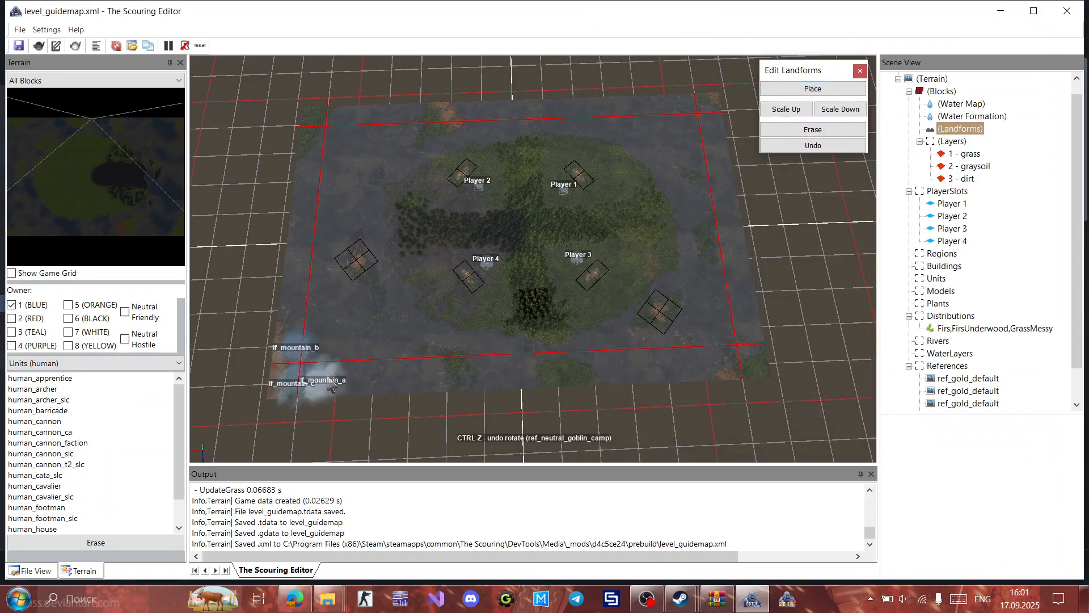
Step: Place clusters of mountains around the map's upper-left, upper-right and lower-right corners
left_click(312, 143)
left_click(320, 117)
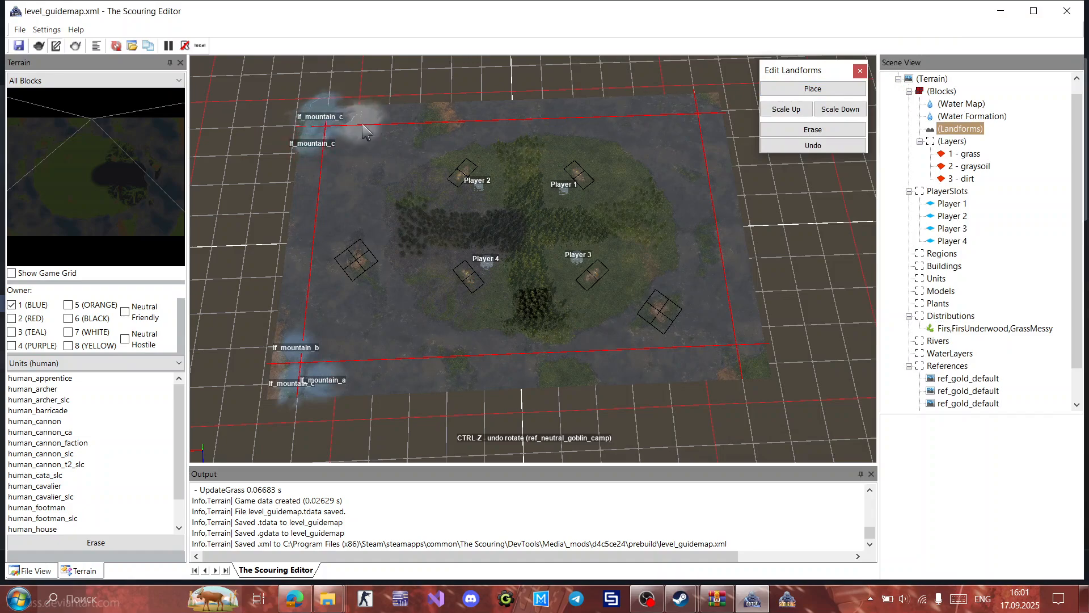
left_click(362, 123)
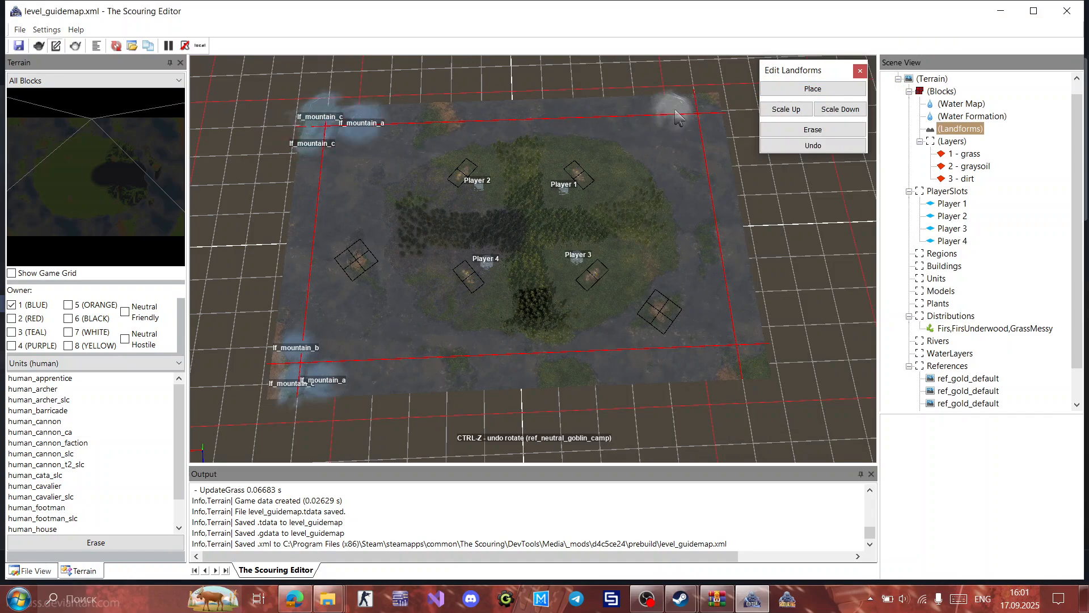
left_click(672, 113)
left_click(709, 105)
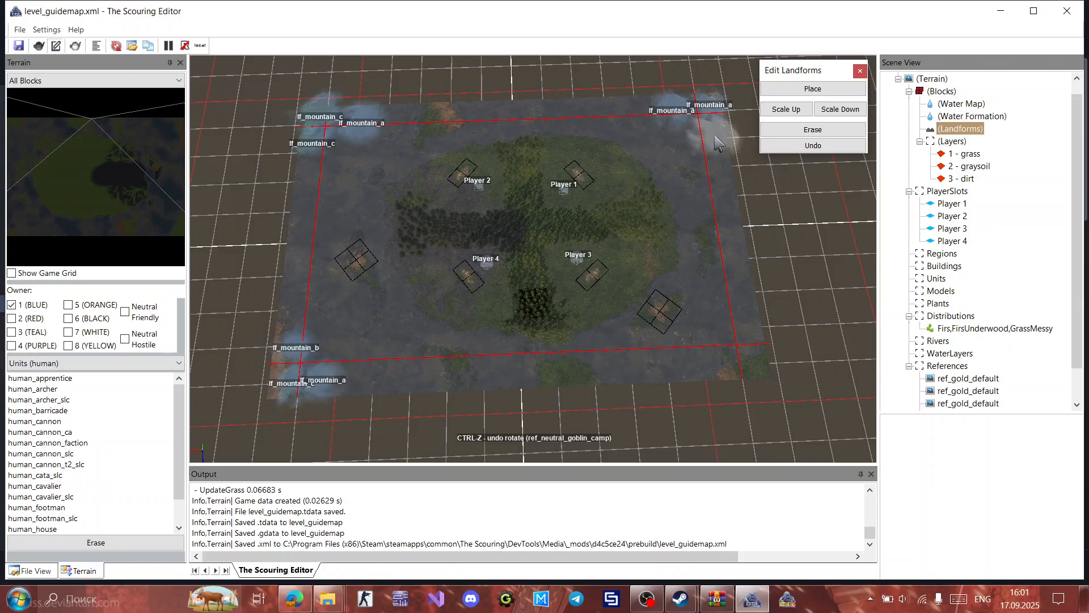
left_click(715, 135)
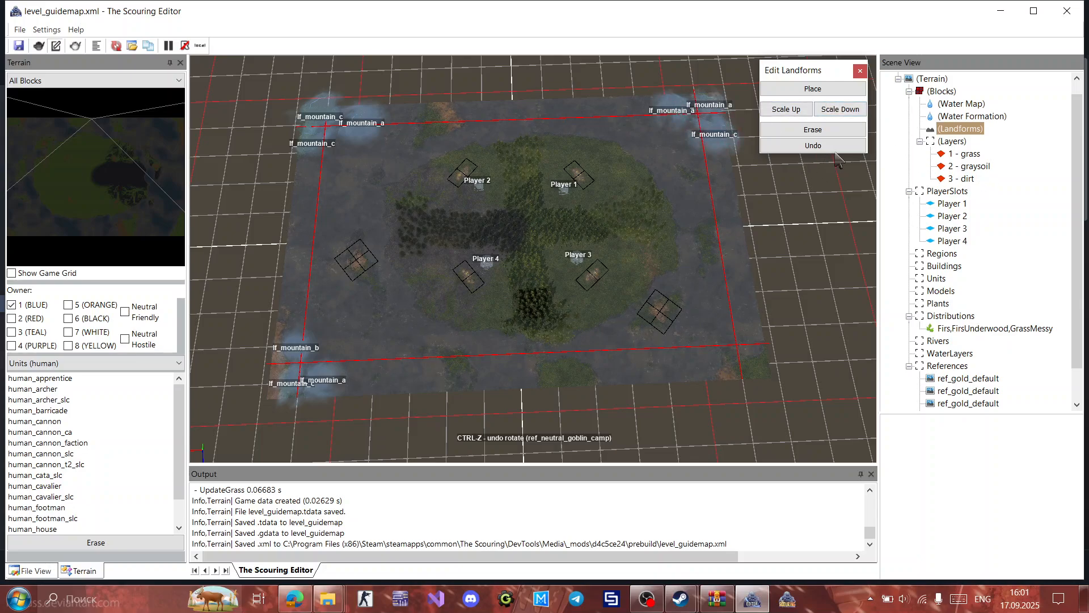
left_click(747, 326)
left_click(750, 362)
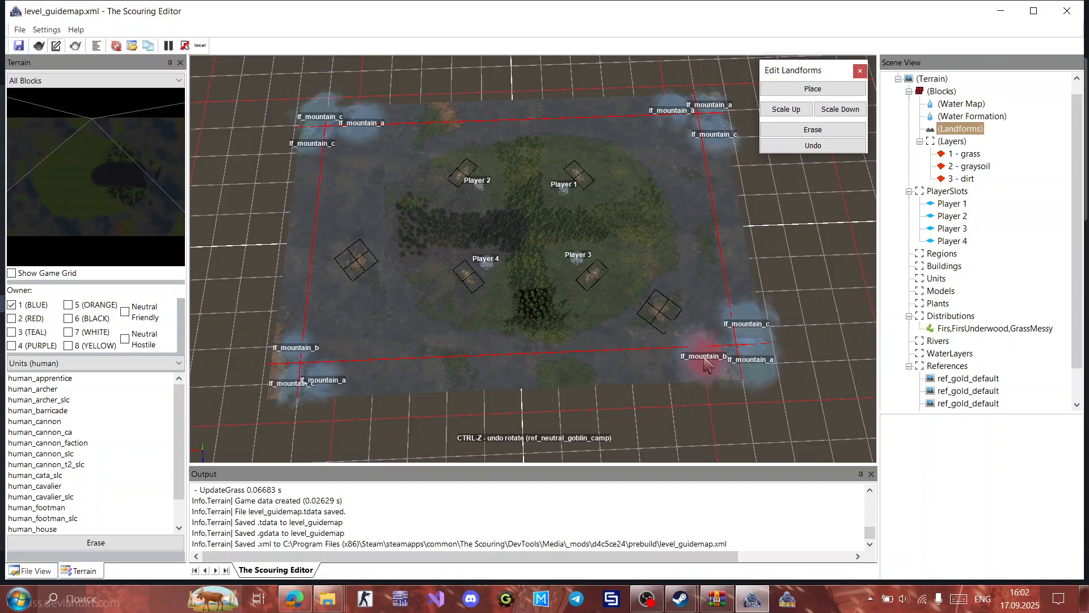
Step: Return to landform editing, select the lf_mountain_c mountain in the map's lower-right corner, and rebuild the terrain
left_click(969, 155)
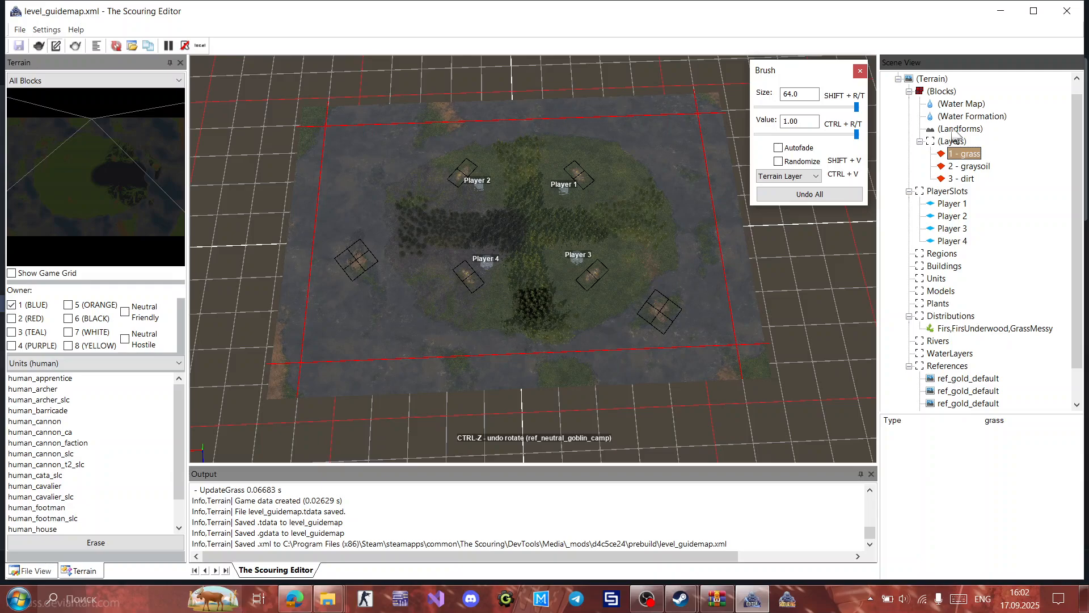
left_click(953, 129)
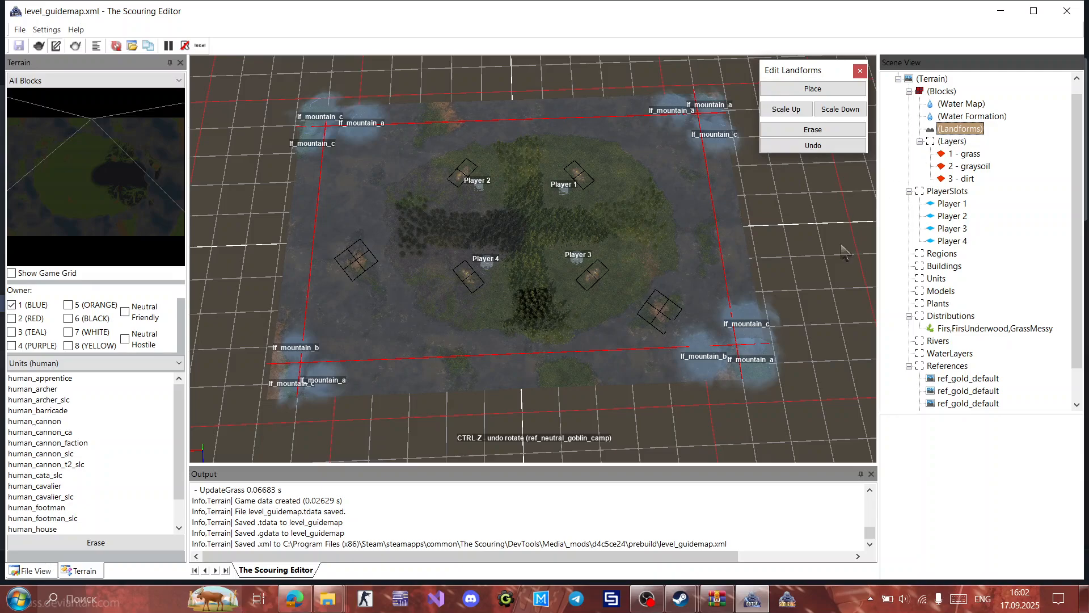
left_click(751, 329)
left_click(751, 329)
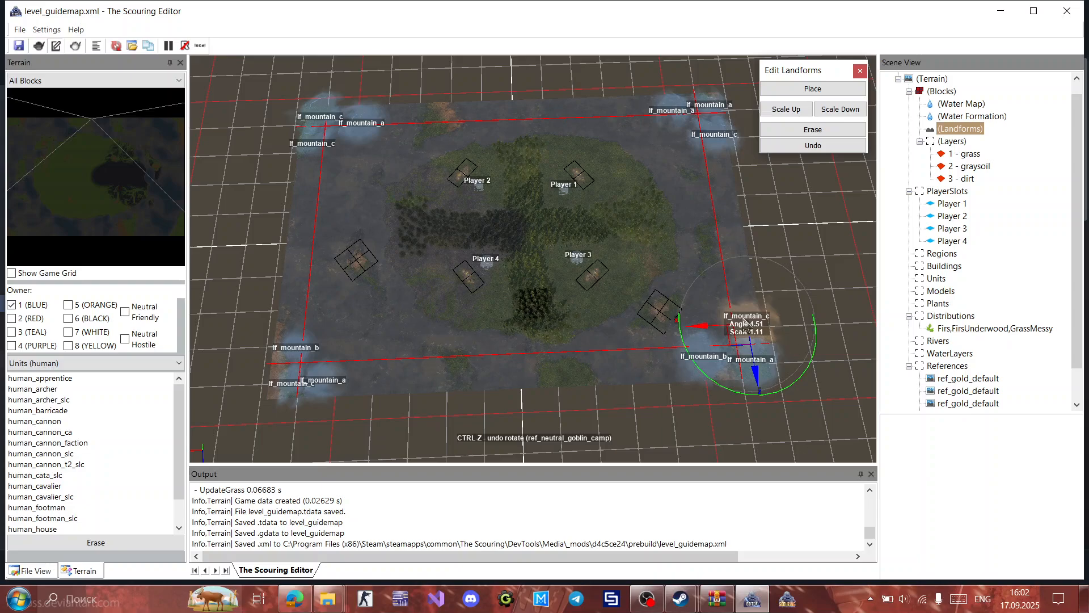
key("ctrl+s")
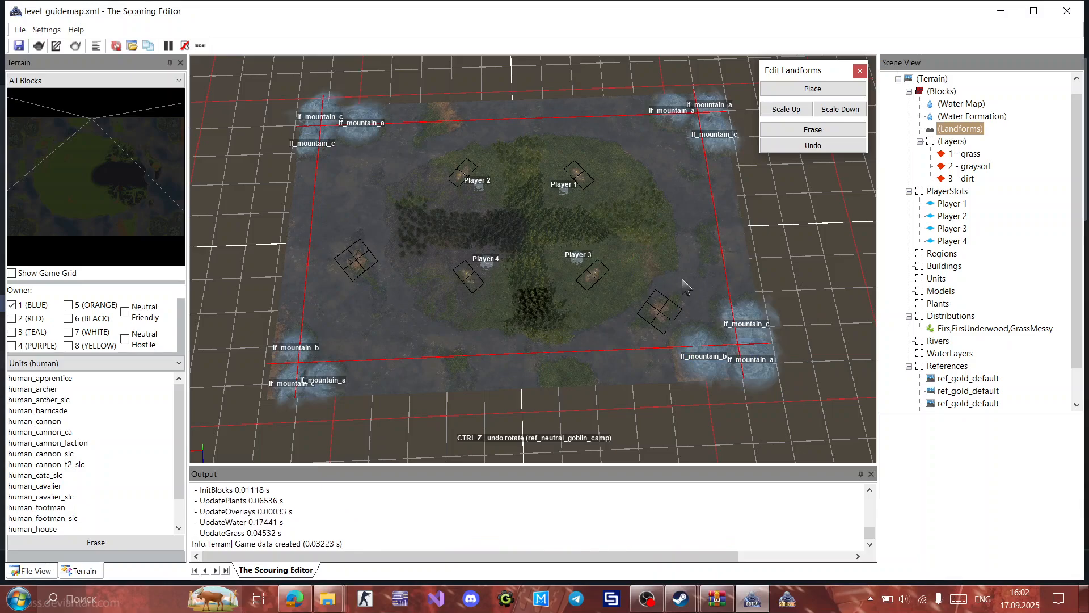
Step: Leave landform editing, rebuild the whole terrain and save the map
left_click(964, 154)
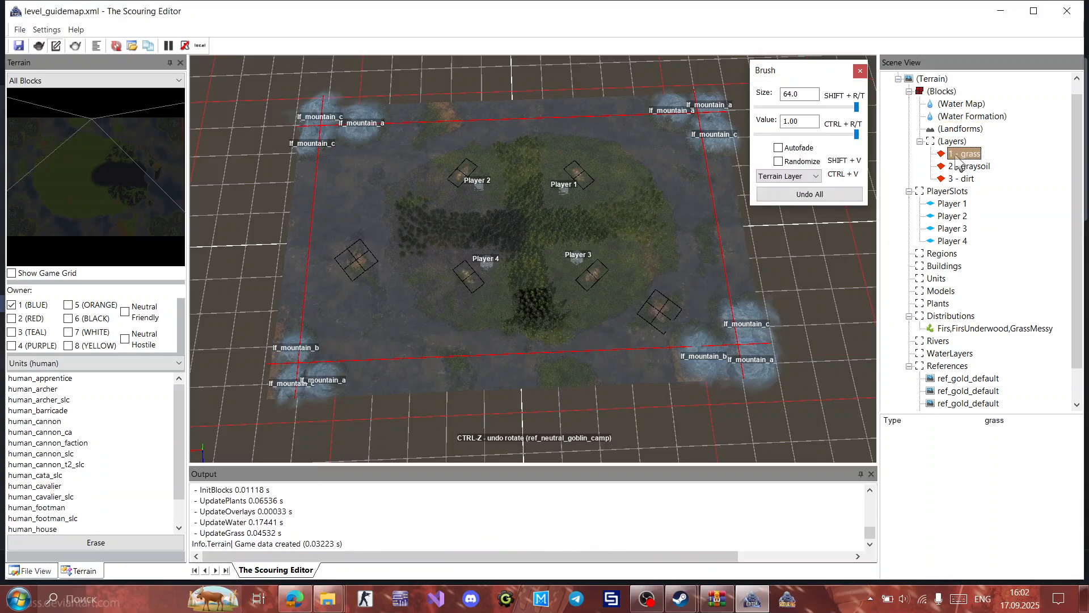
left_click(953, 228)
left_click(647, 258)
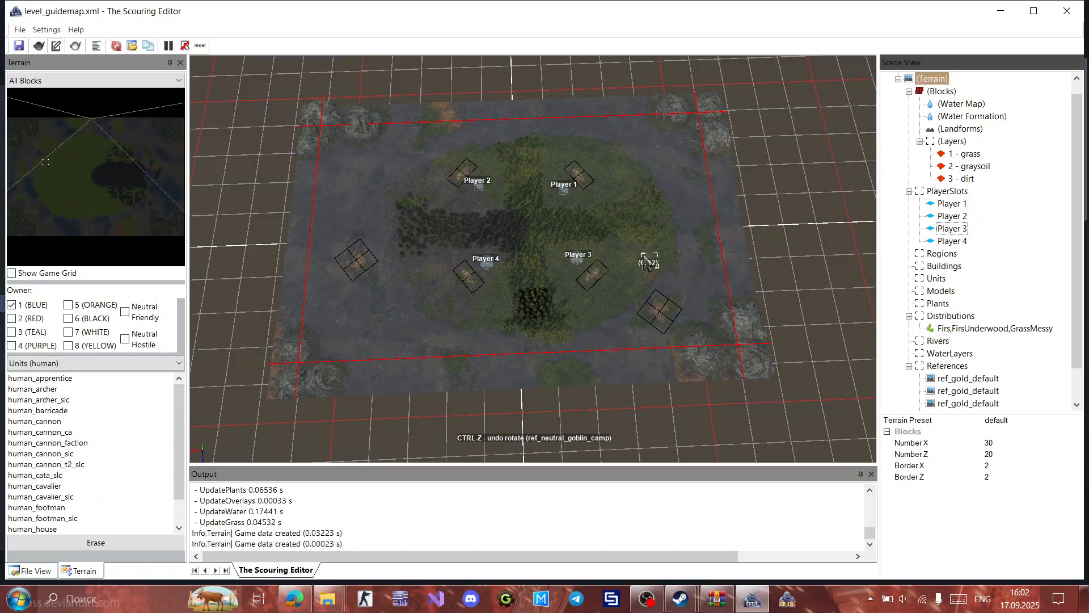
right_click(645, 255)
left_click(670, 262)
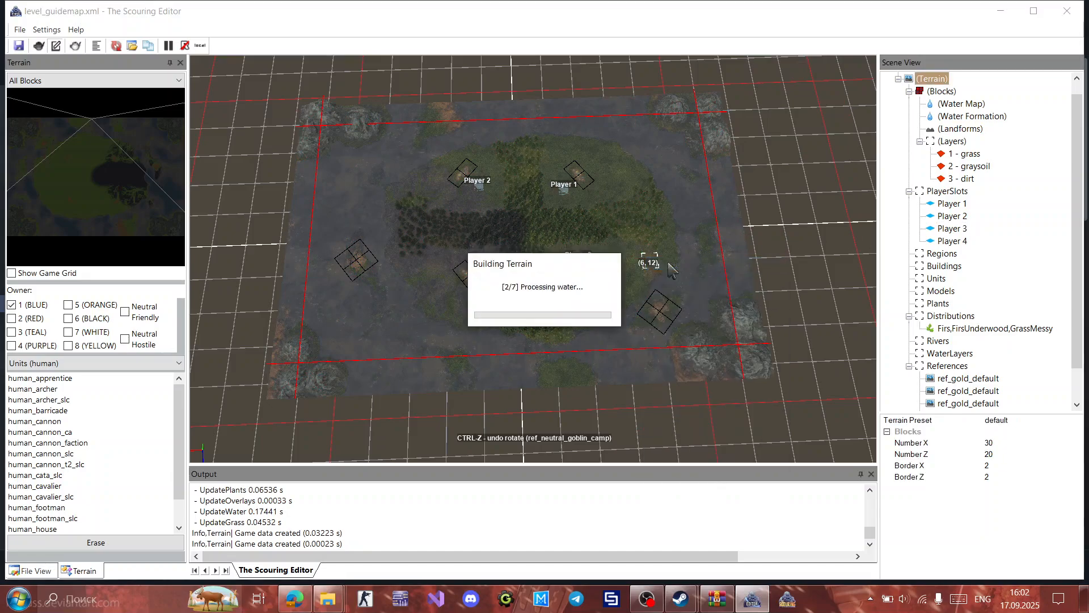
left_click(16, 44)
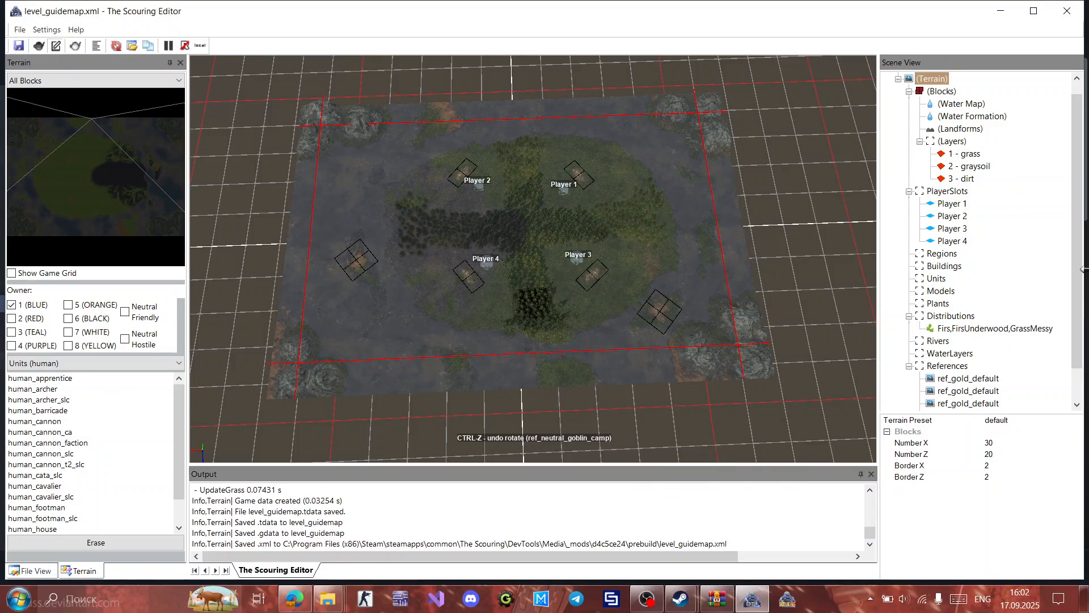
Step: Collapse the References group in the scene tree
scroll(1080, 289, "down", 1)
scroll(1081, 289, "down", 1)
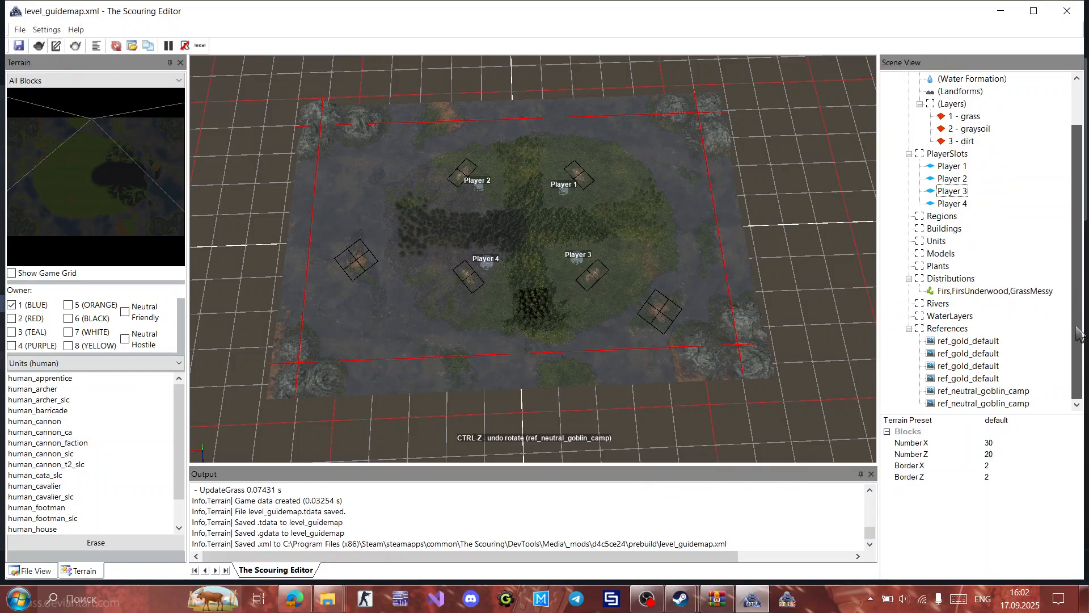
left_click(912, 335)
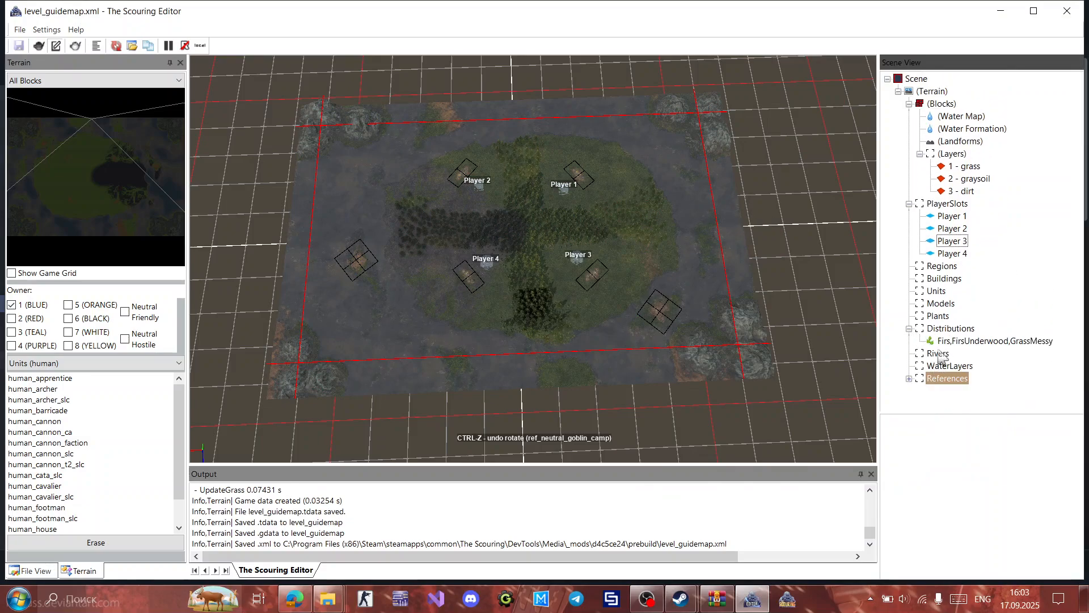
Step: Add a river and move its start point to the middle of the map's upper edge and its end point near the upper-right mountains
left_click(939, 354)
right_click(937, 356)
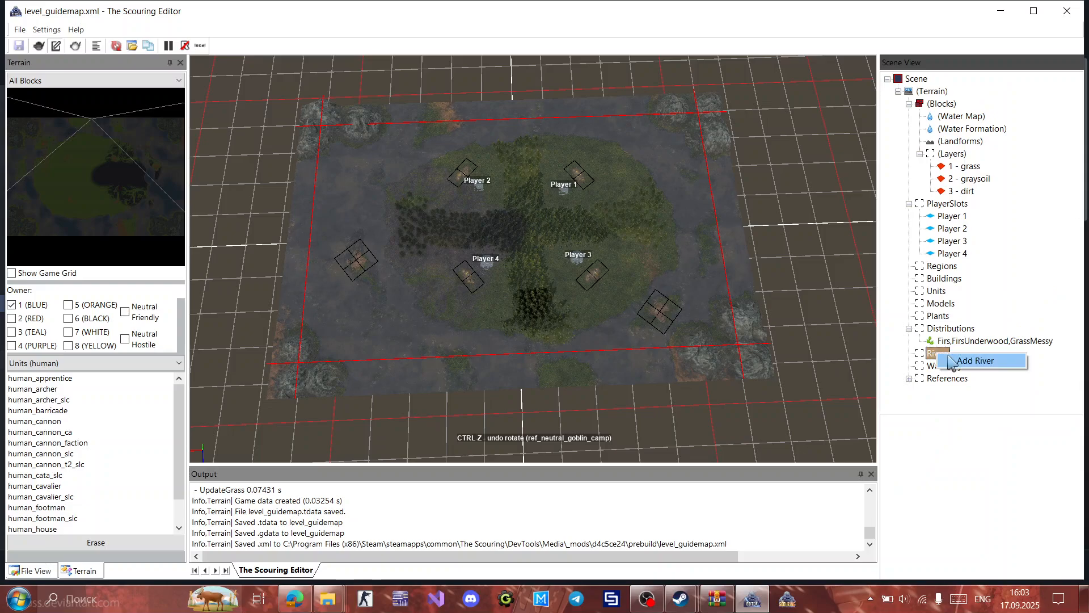
left_click(953, 361)
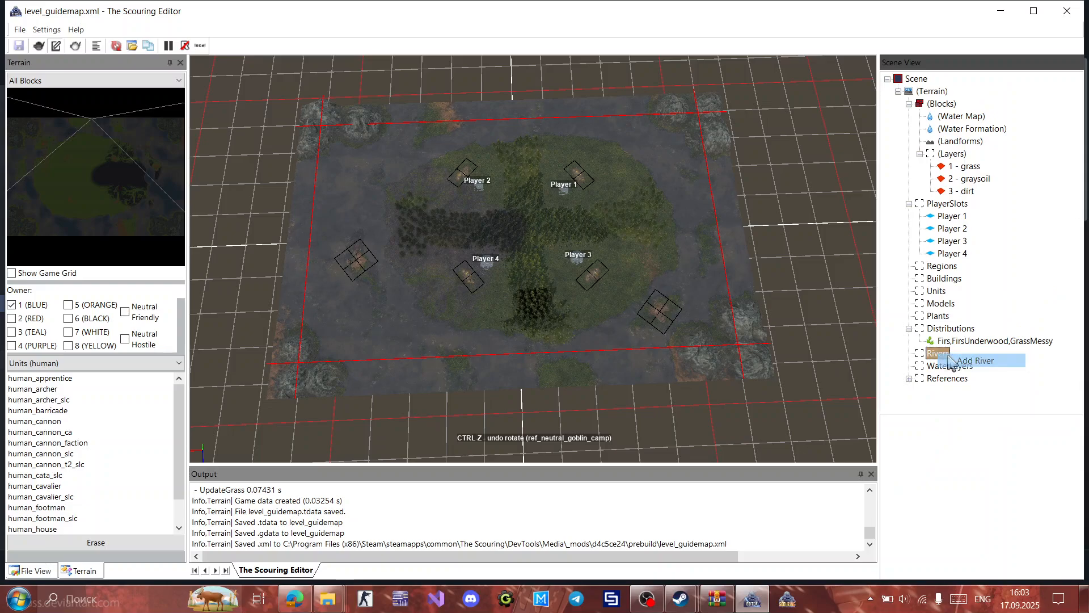
left_click(425, 259)
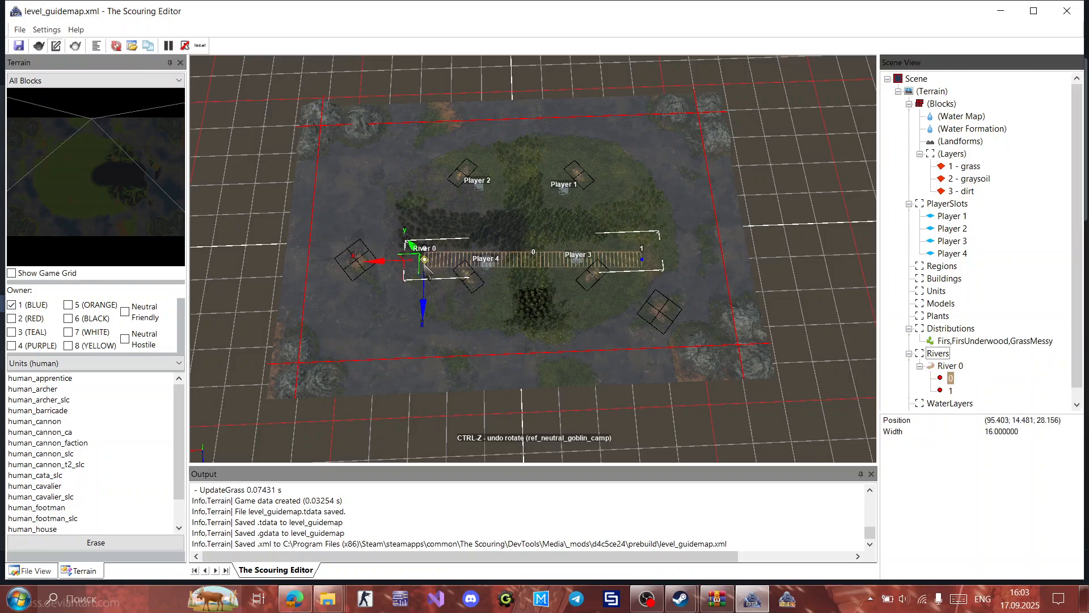
left_click_drag(413, 271, 518, 140)
left_click(643, 262)
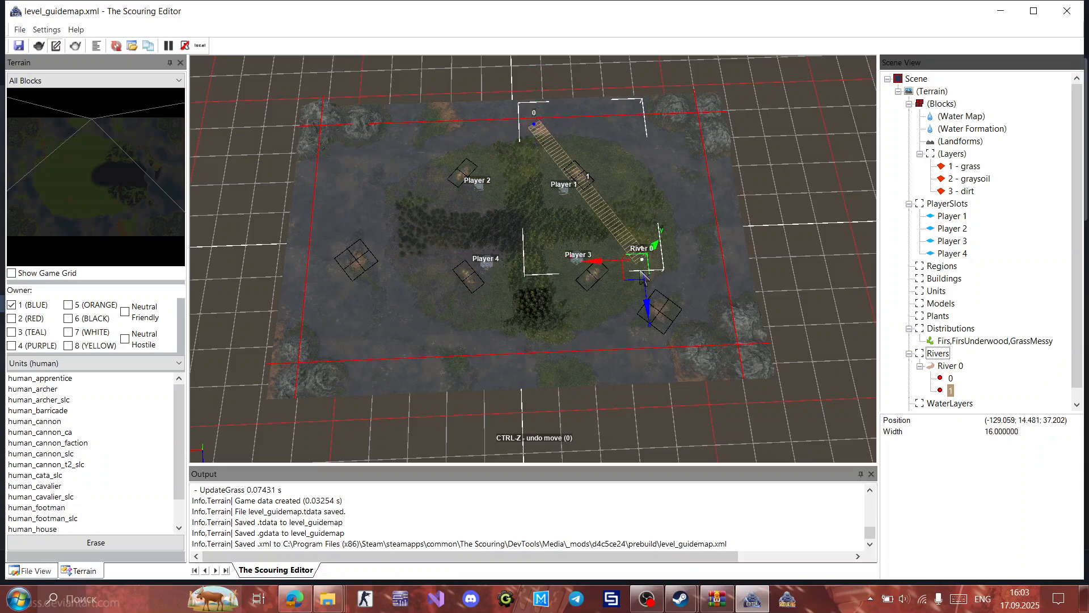
left_click_drag(641, 266, 636, 143)
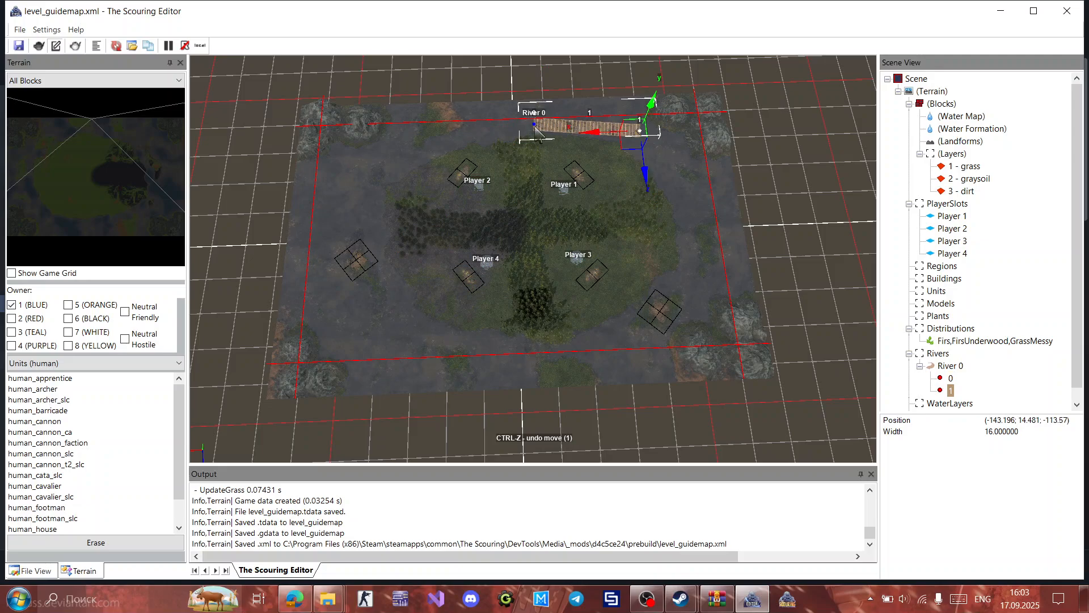
Step: Widen the river's start point to about 23.8 and its second point to about 22
scroll(539, 136, "up", 5)
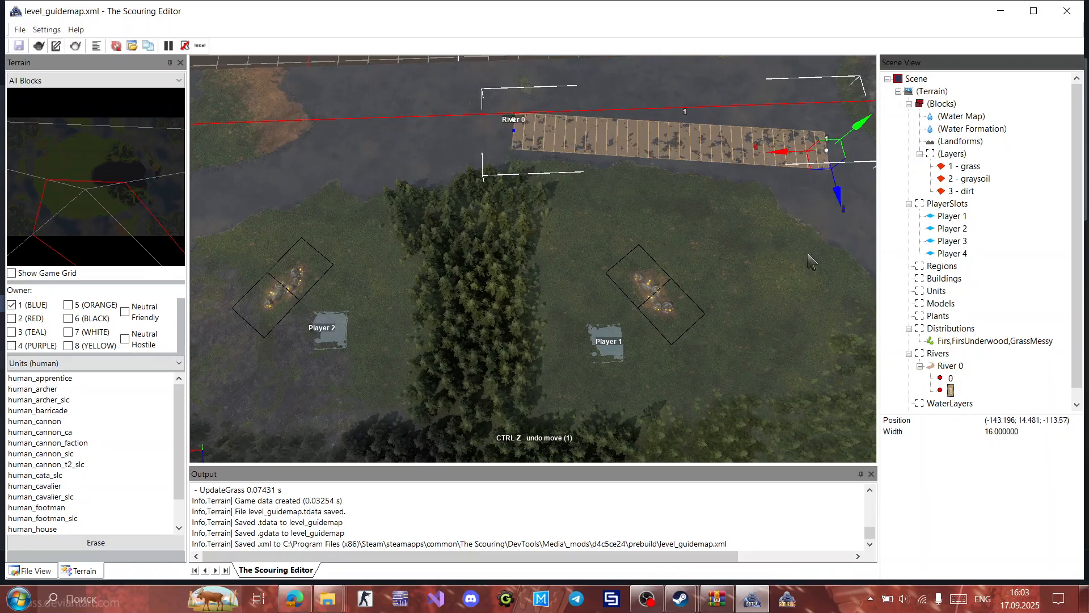
left_click(951, 378)
left_click(951, 390)
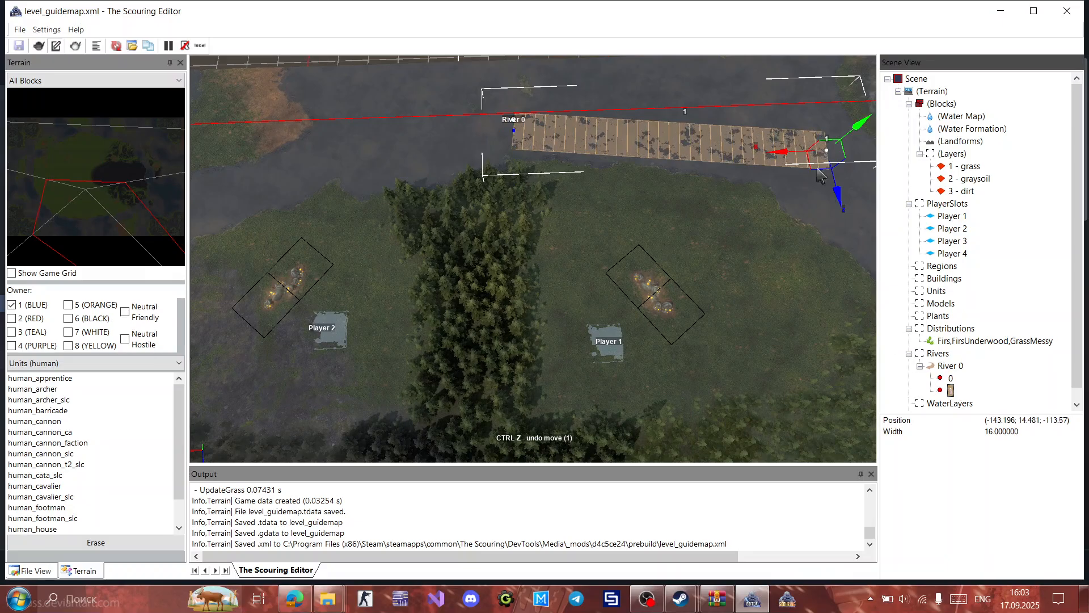
left_click(951, 378)
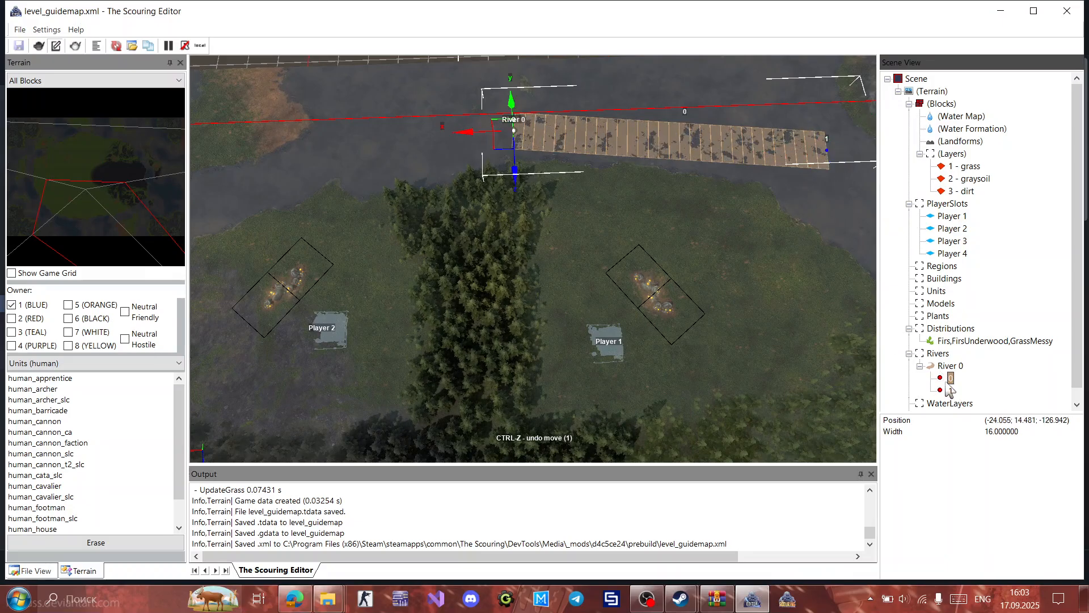
scroll(544, 154, "down", 3)
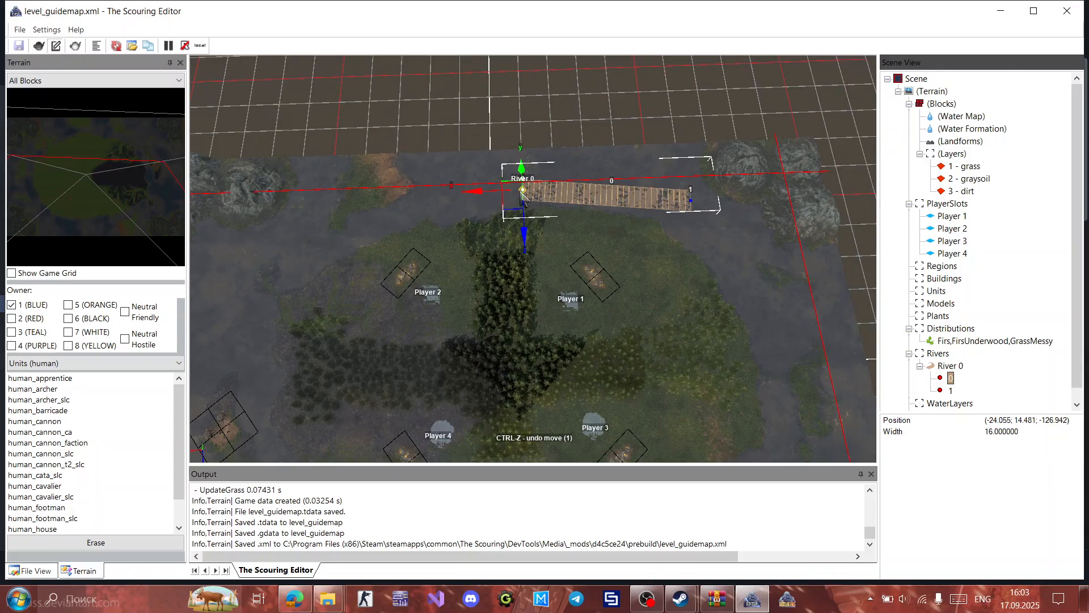
scroll(523, 193, "up", 1)
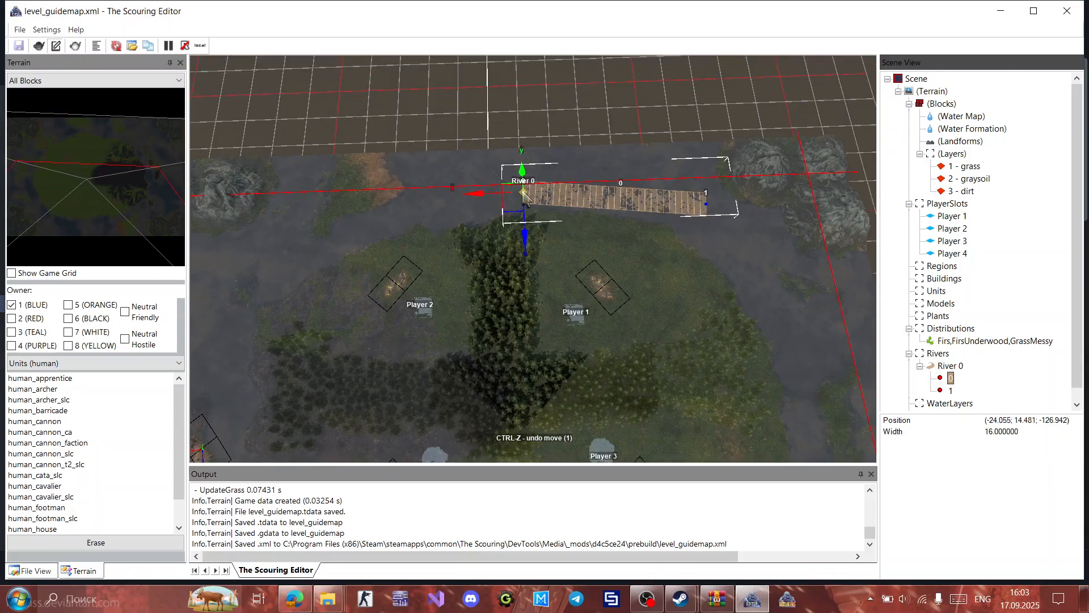
left_click(525, 196)
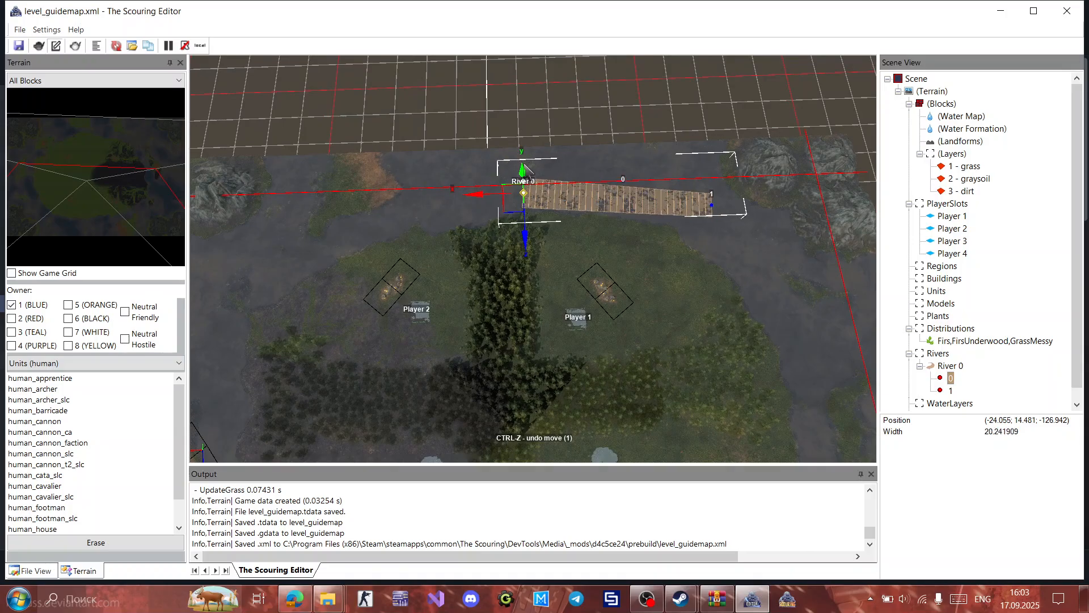
mouse_move(524, 144)
left_mouse_down()
mouse_move(526, 123)
mouse_move(531, 222)
mouse_move(528, 148)
left_mouse_up()
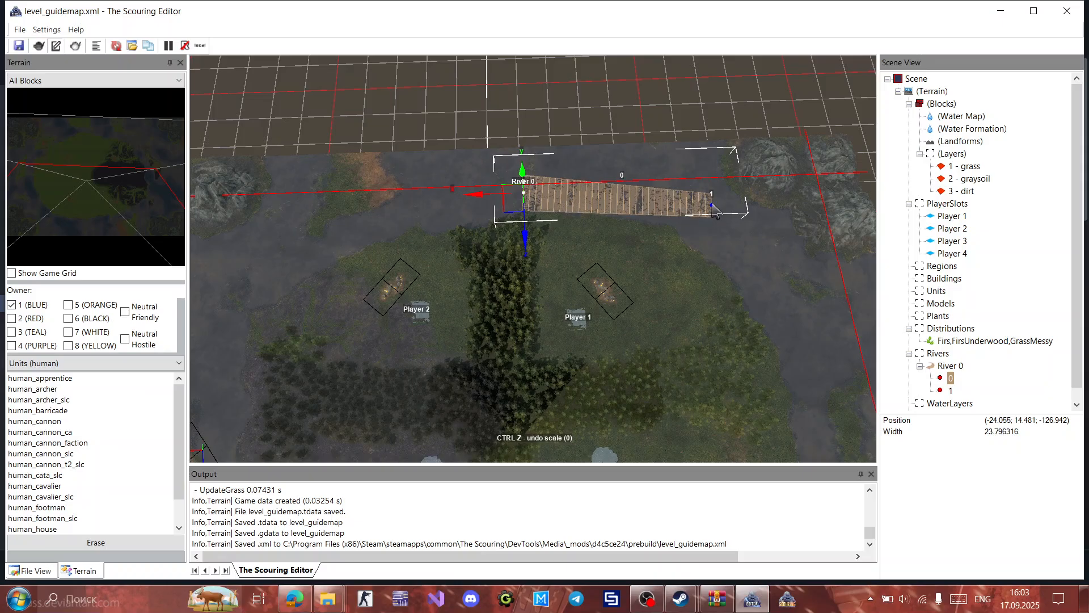
left_click(711, 205)
left_click_drag(713, 186, 715, 176)
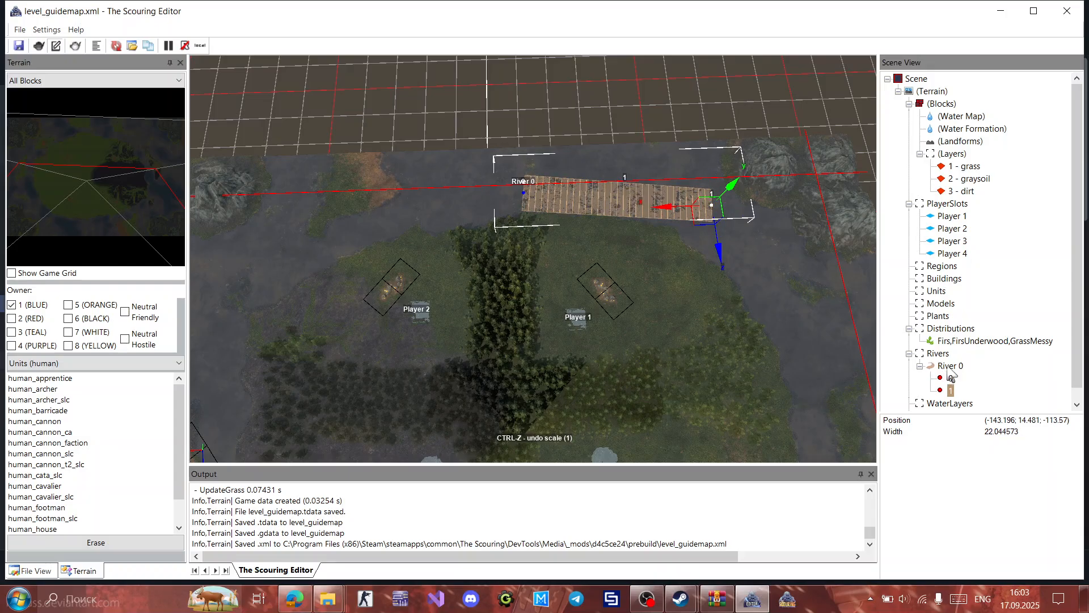
Step: Append a third point to the river and place it below the upper-right mountains at about X -169, Z -77
left_click(950, 365)
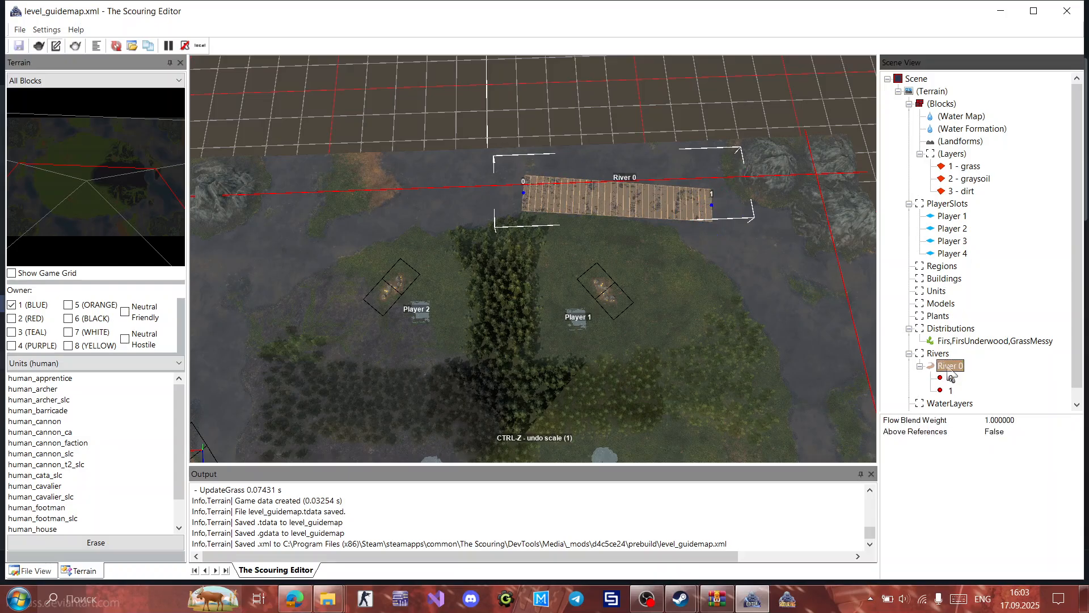
right_click(948, 367)
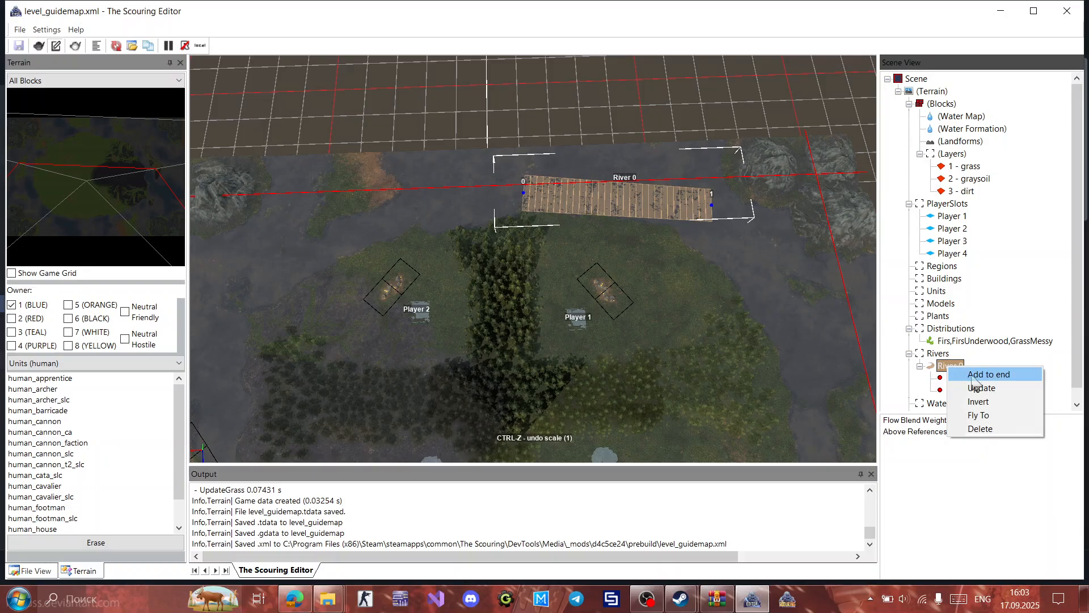
left_click(973, 377)
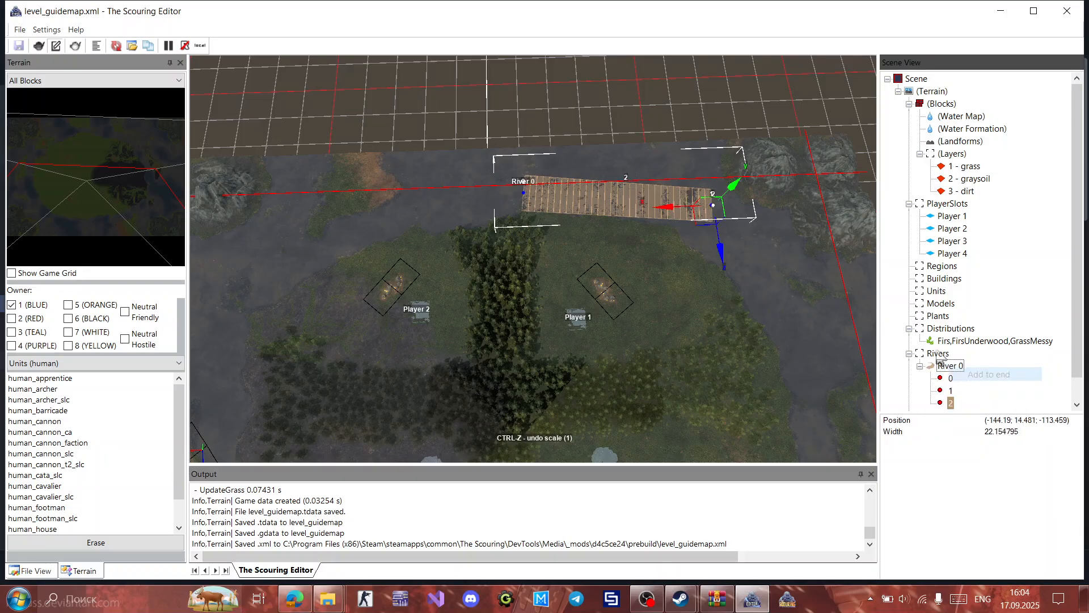
left_click_drag(703, 214, 763, 278)
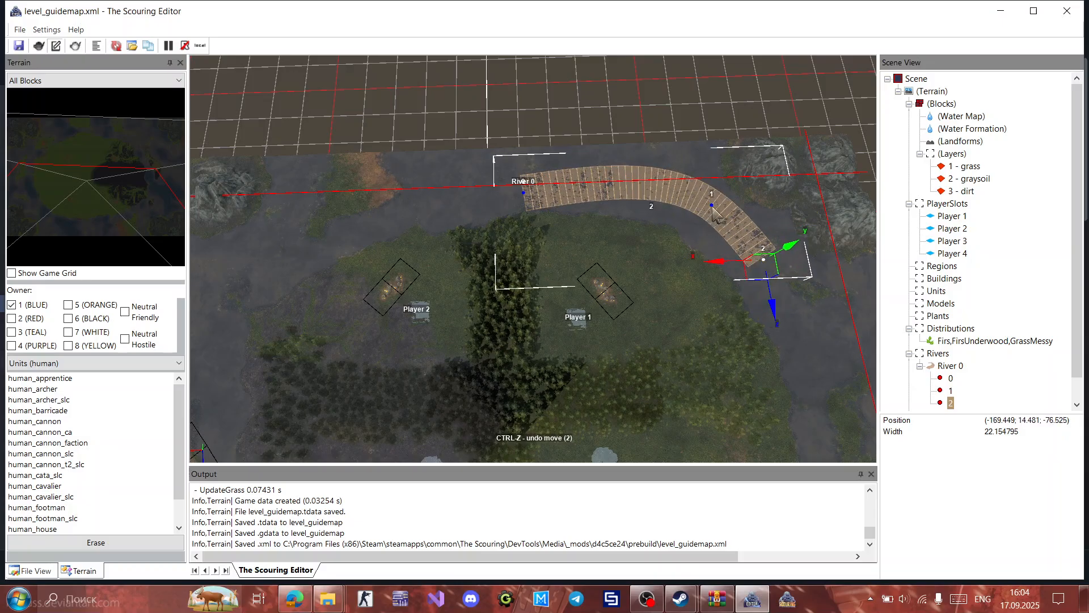
Step: Smooth the river's bend by shifting its second point to about X -115, Z -117 and its third to about X -165, Z -77
left_click(711, 205)
left_click_drag(701, 222, 673, 221)
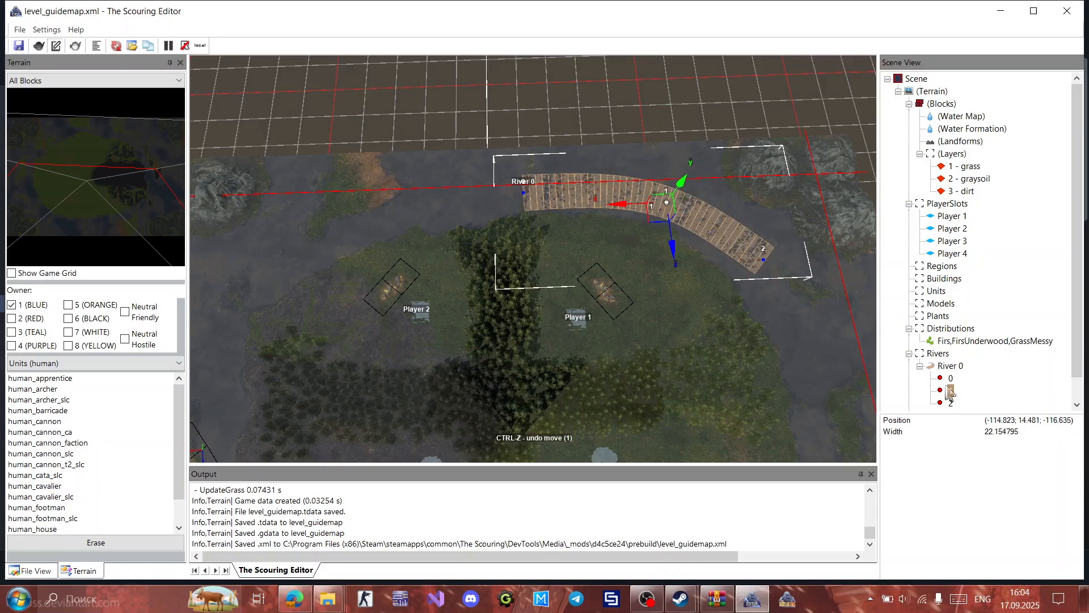
left_click(764, 259)
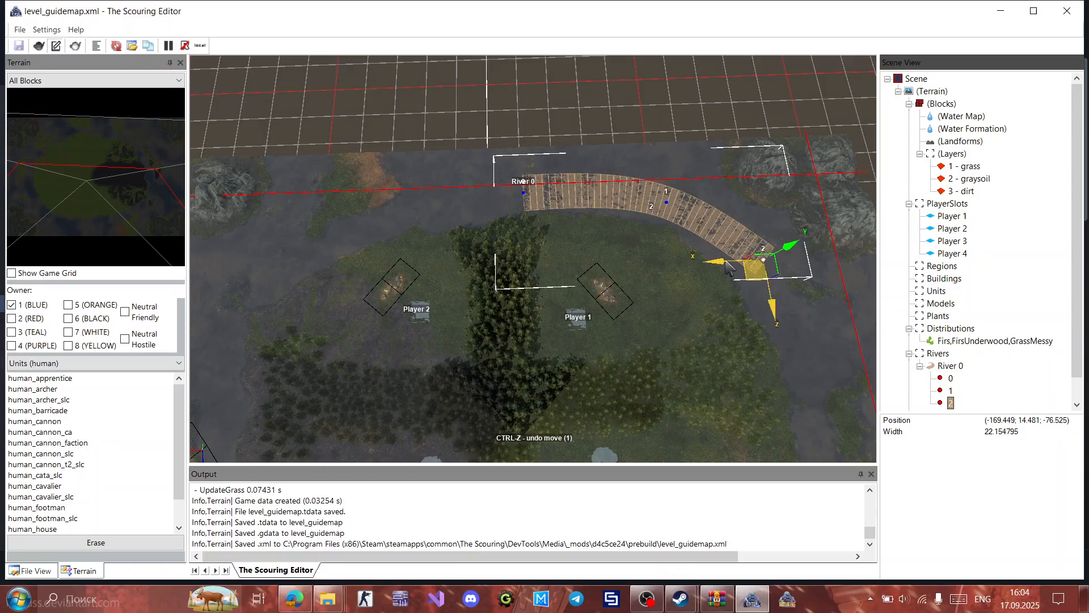
left_click_drag(715, 265, 713, 265)
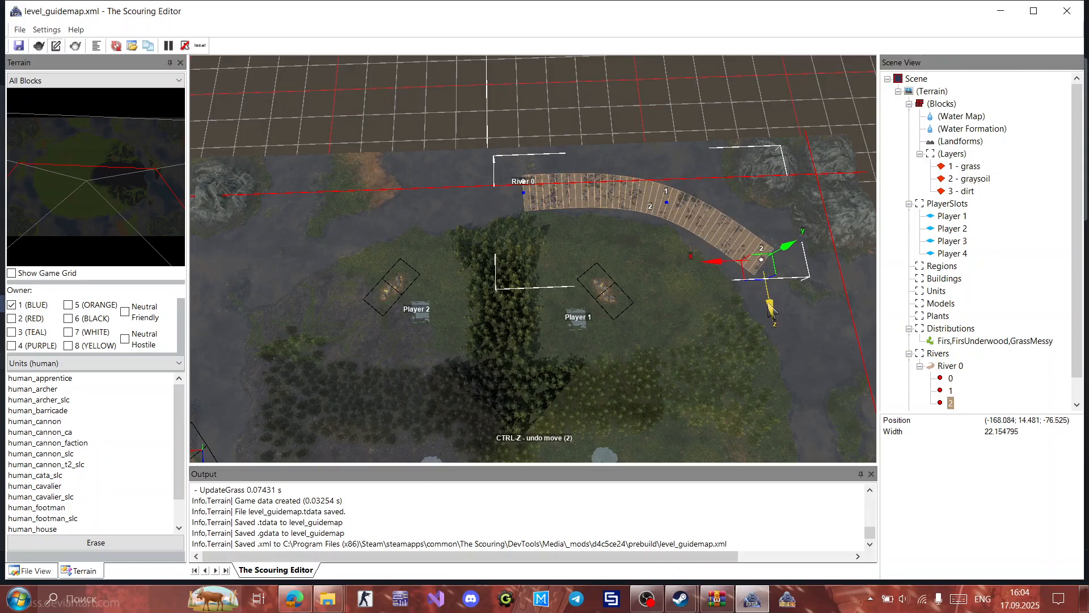
mouse_move(770, 316)
left_mouse_down()
mouse_move(772, 328)
mouse_move(770, 316)
left_mouse_up()
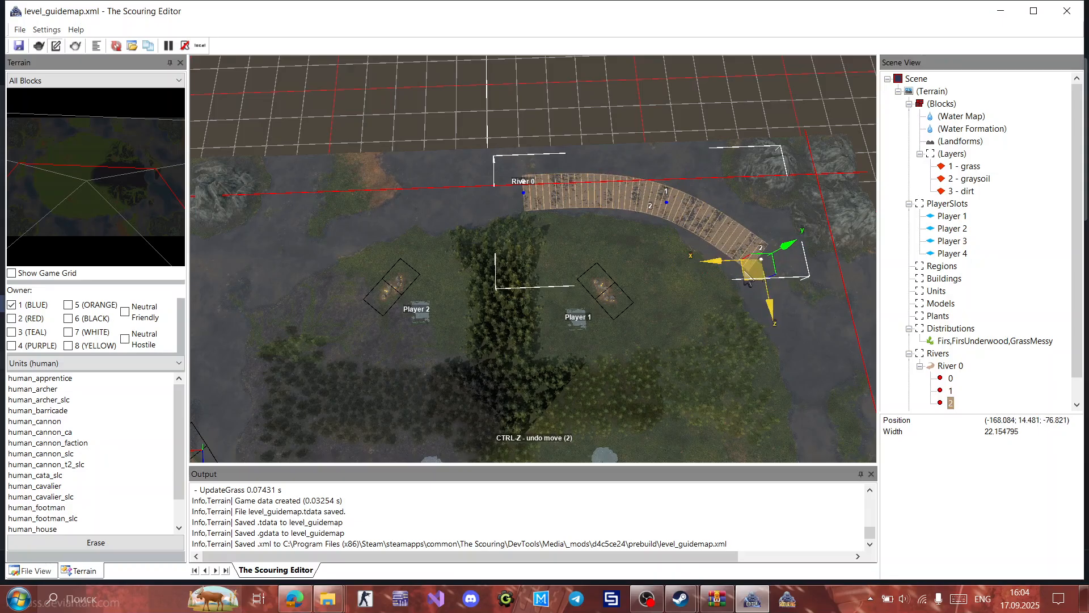
left_click_drag(743, 271, 772, 246)
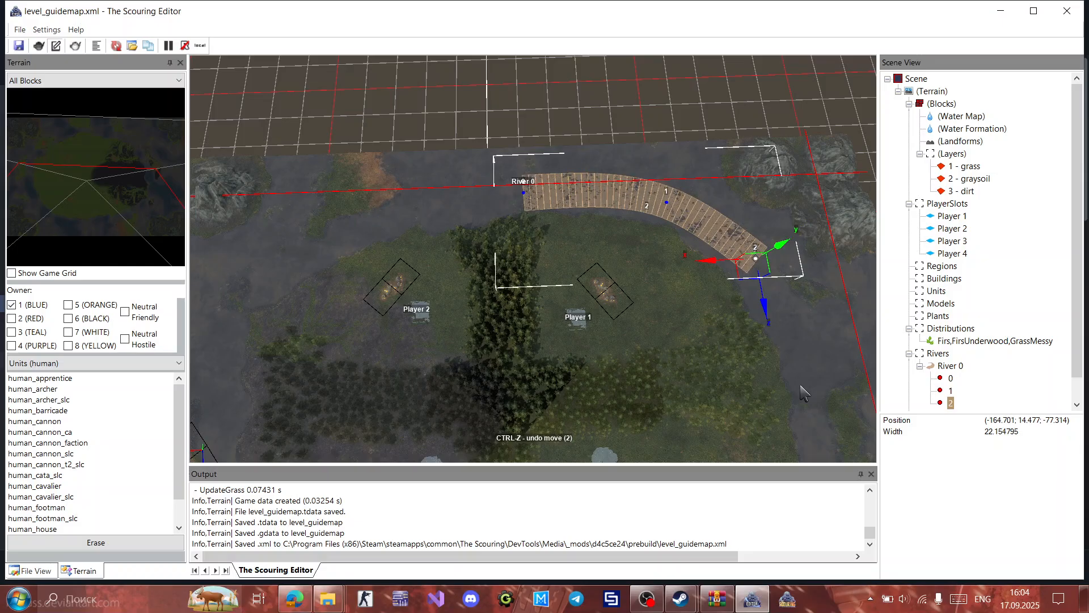
Step: Append a fourth point to the river and place it midway down the map's right side, at about X -178, Z 18
middle_click_drag(780, 375, 723, 305)
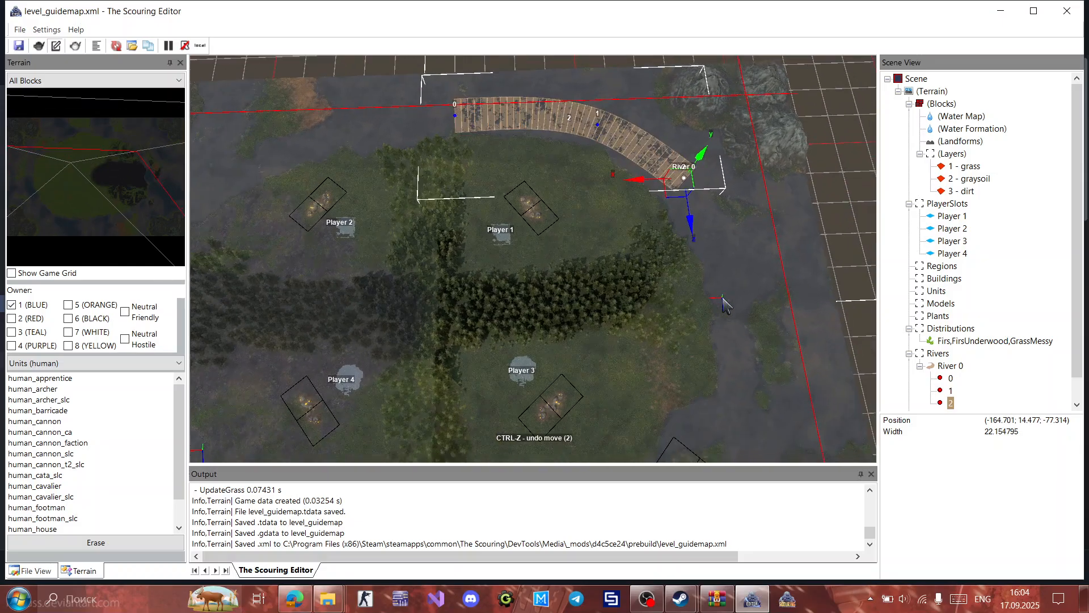
left_click(951, 368)
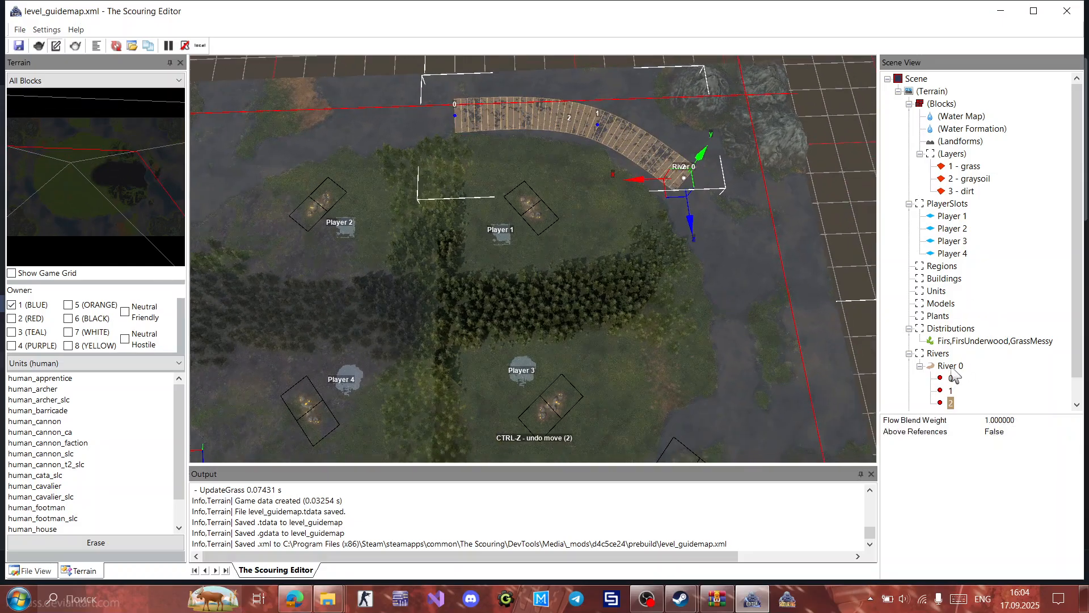
right_click(952, 369)
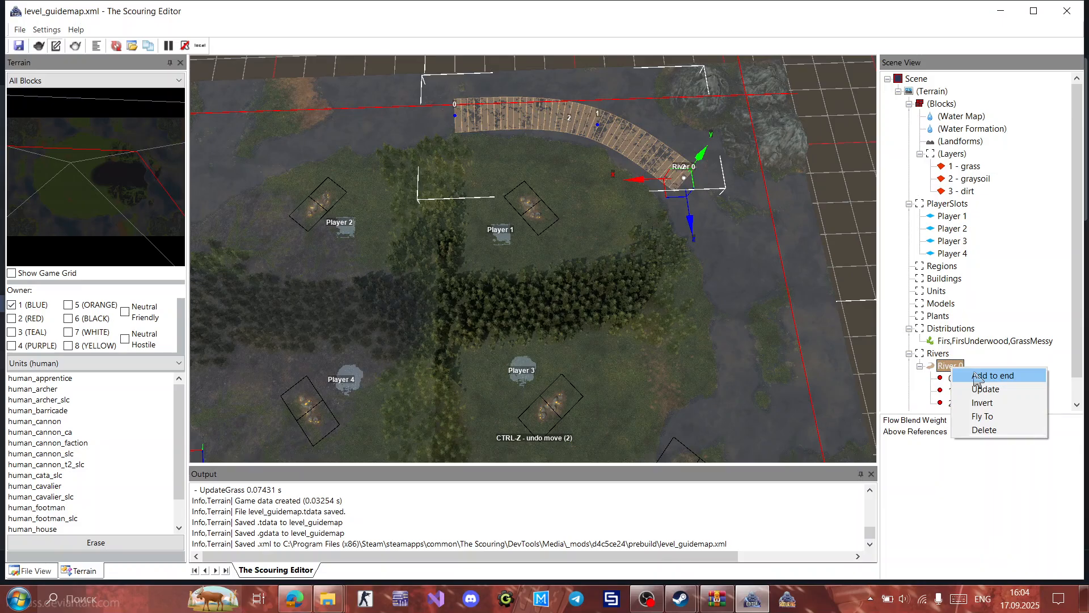
left_click(974, 376)
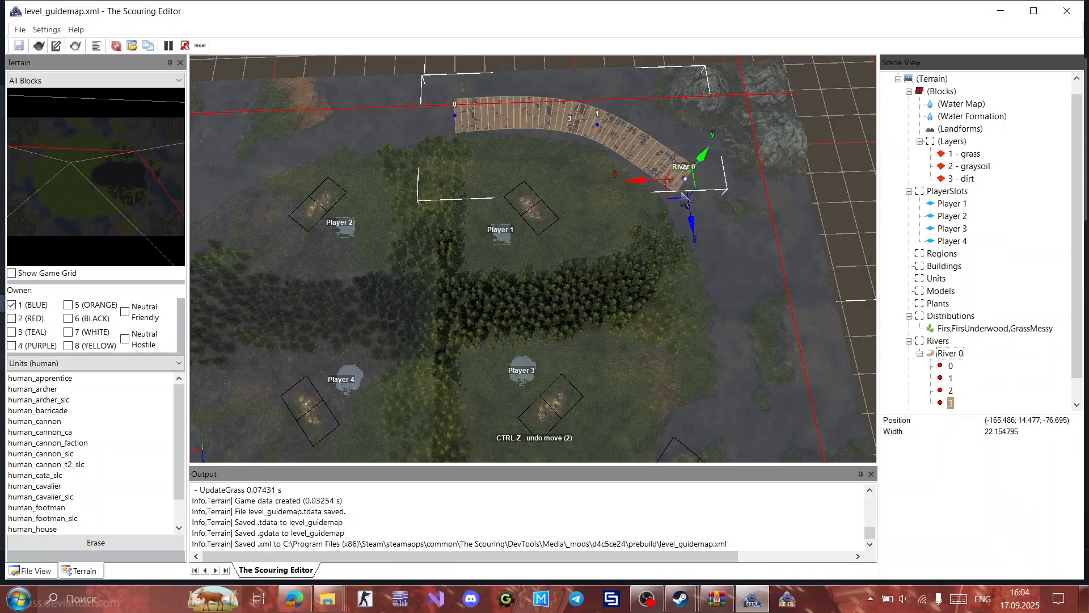
left_click_drag(703, 245, 667, 347)
Step: Extend the river with a fifth point beside the lower-right goblin camp, at about X -173, Z 97
middle_click_drag(662, 343, 657, 226)
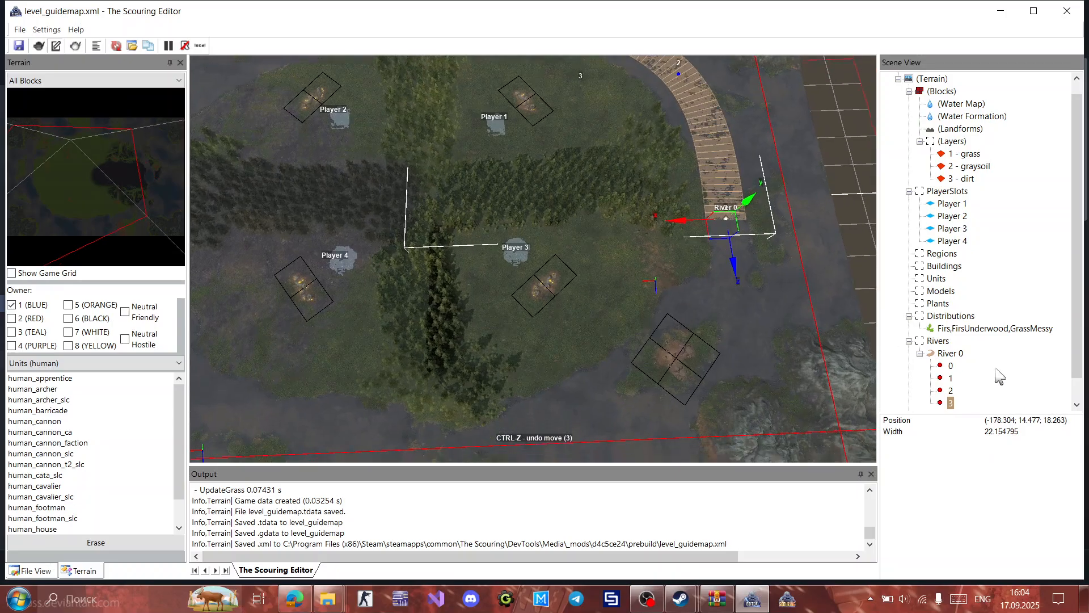
right_click(970, 357)
left_click(1010, 366)
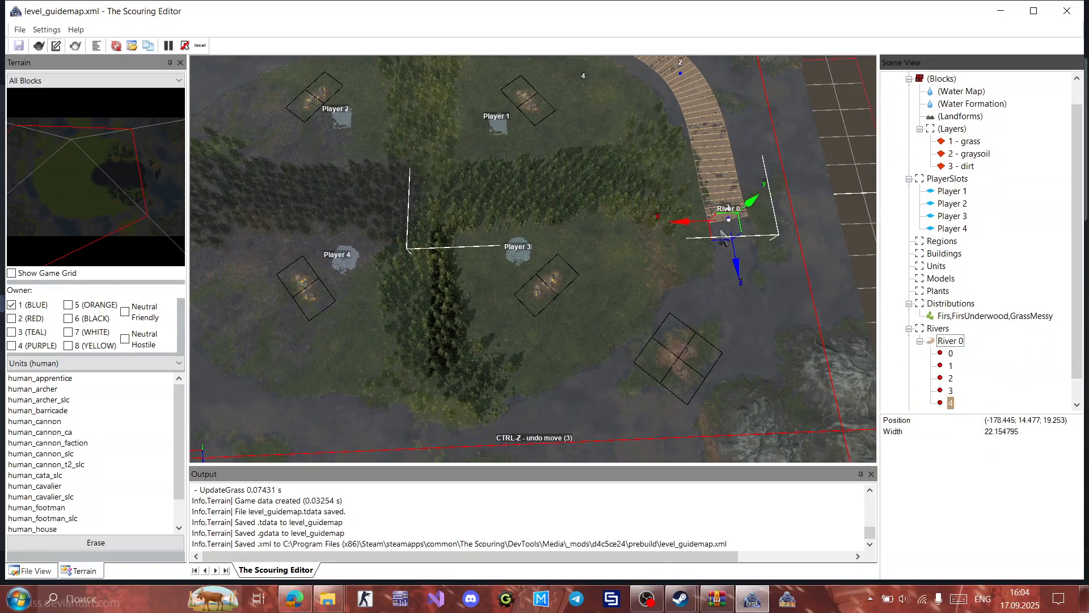
left_click_drag(728, 234, 746, 391)
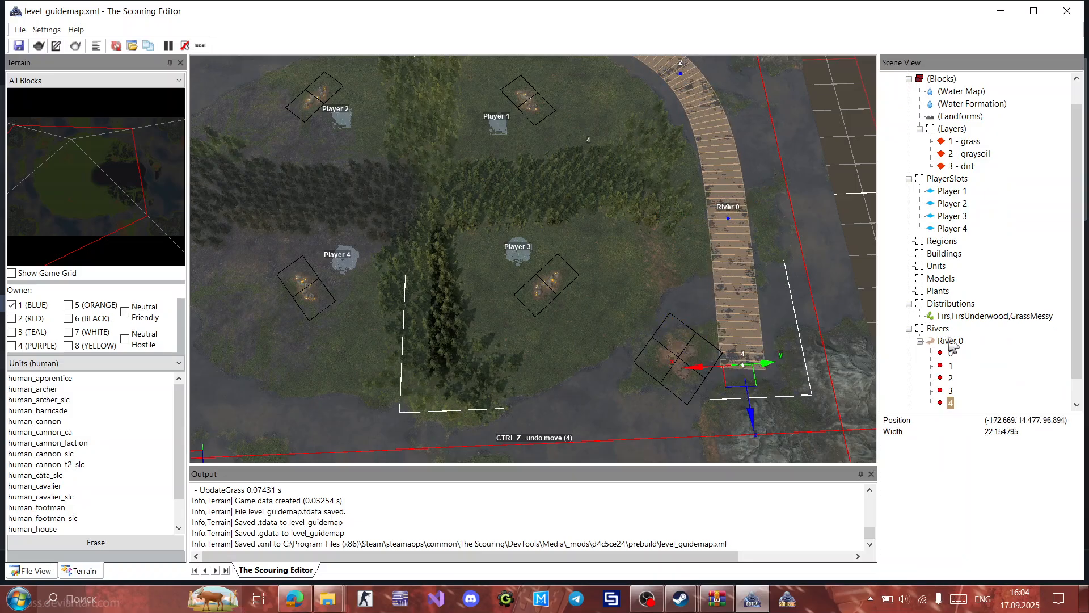
Step: Append a sixth river point that curves around the lower-right goblin camp, and slide it inward along the map's lower edge
right_click(959, 341)
left_click(1004, 354)
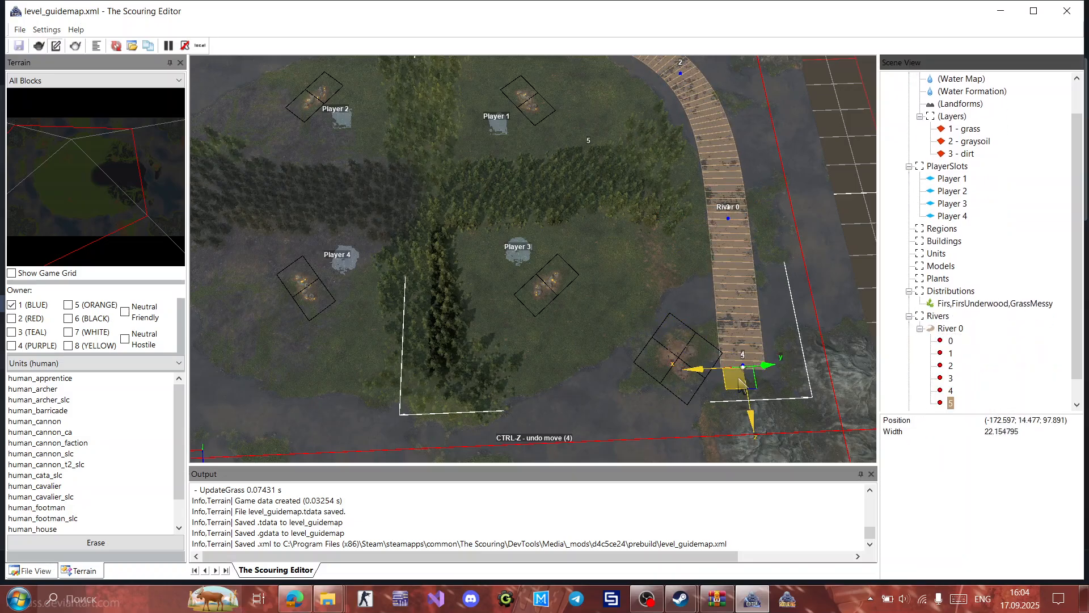
left_click_drag(734, 379, 624, 441)
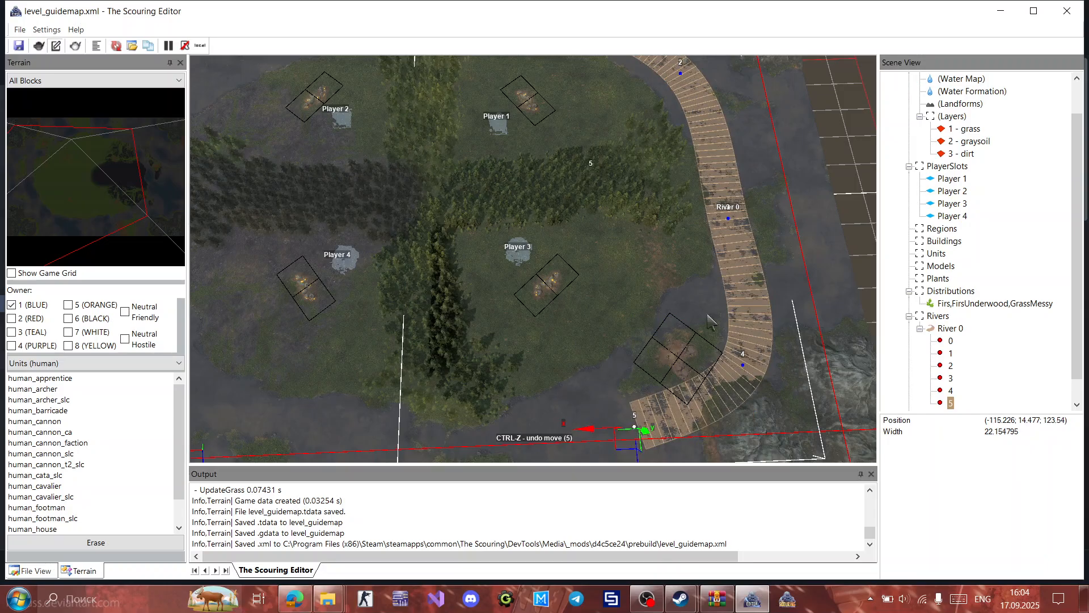
middle_click_drag(623, 437, 771, 331)
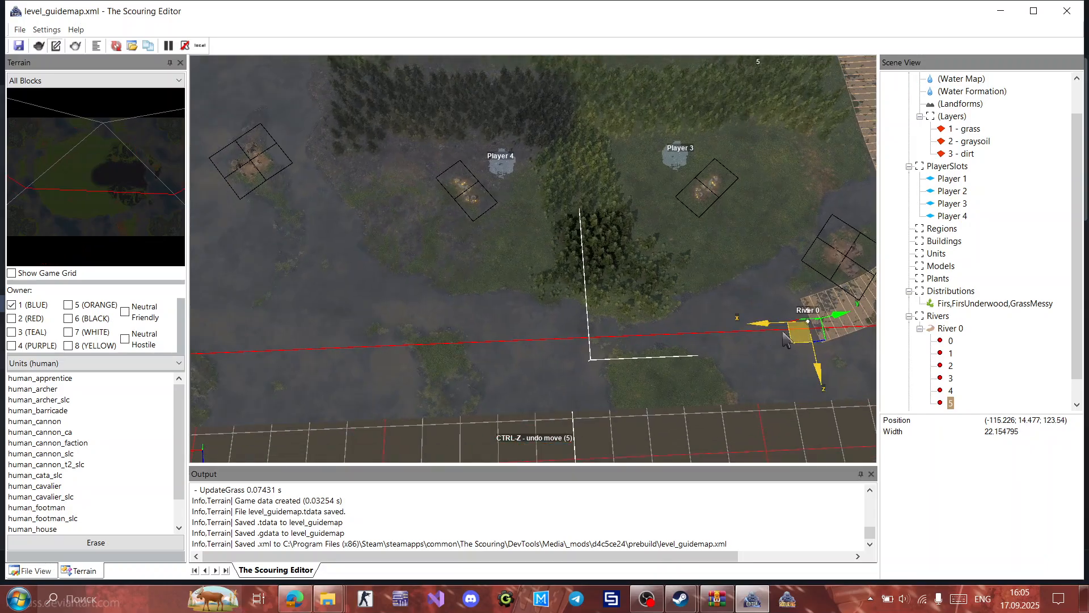
left_click_drag(785, 340, 723, 342)
Step: Append a seventh point to the river and move it along the lower edge until it lies below Player 4
right_click(972, 331)
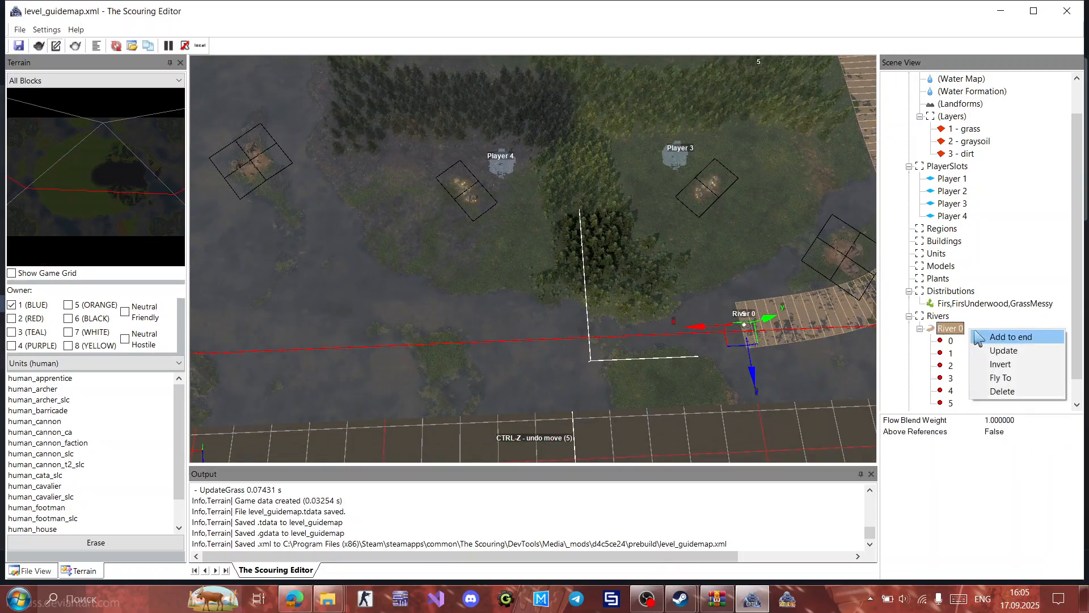
left_click(978, 337)
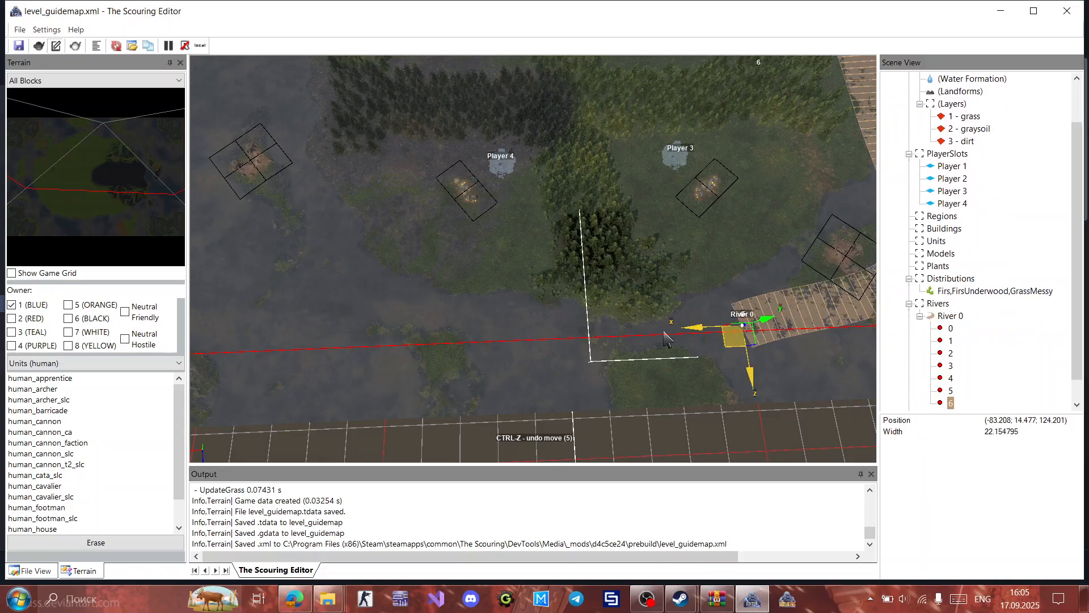
left_click_drag(737, 338, 475, 336)
Step: Append an eighth point to the river and place it at the lower-left bend, at about X 114, Z 87
middle_click_drag(461, 311, 628, 367)
right_click(958, 317)
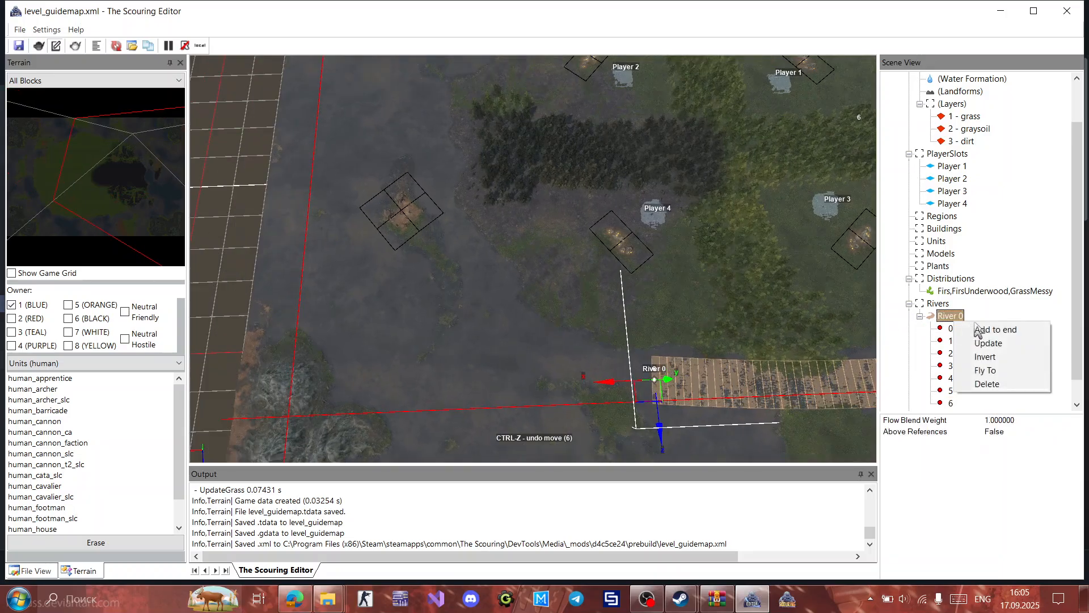
left_click(990, 328)
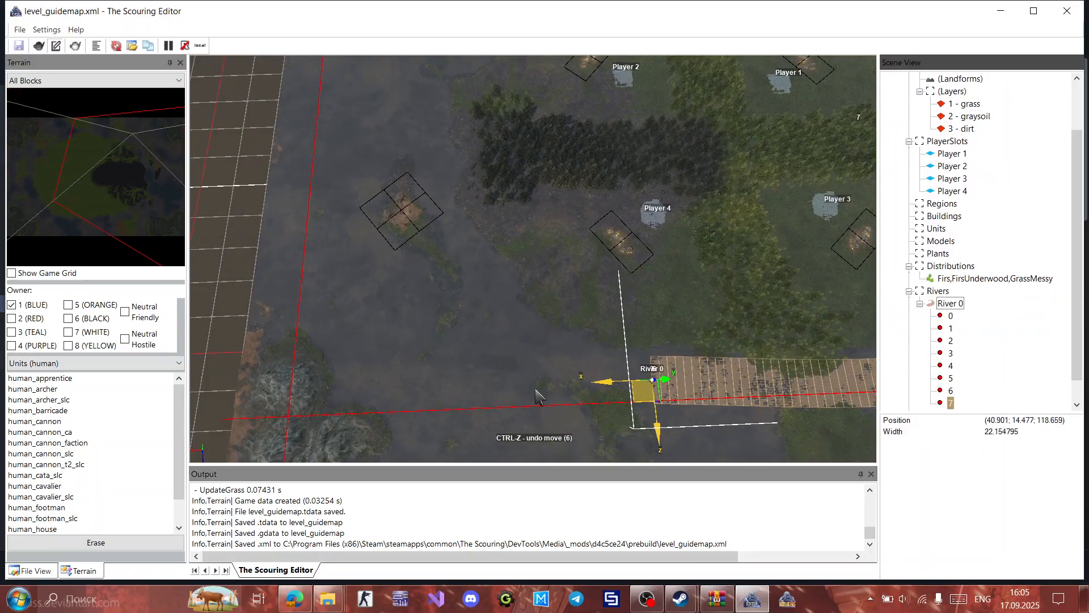
left_click_drag(644, 390, 487, 343)
Step: Append a ninth river point and move it up the map's left side past the goblin camp, to about X 150, Z -19
middle_click_drag(817, 380, 644, 338)
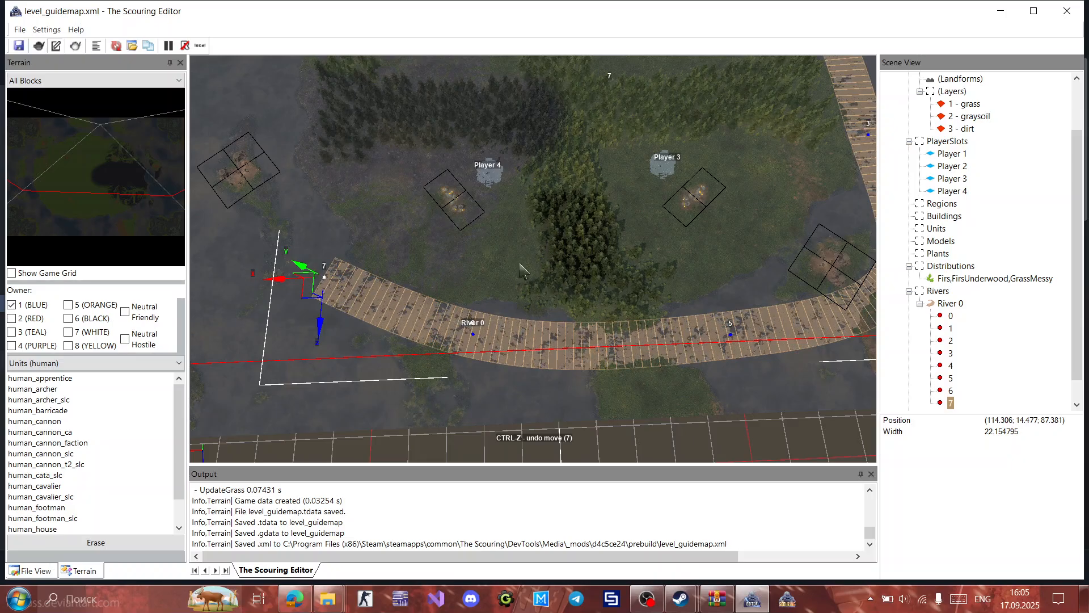
middle_click_drag(576, 142, 833, 284)
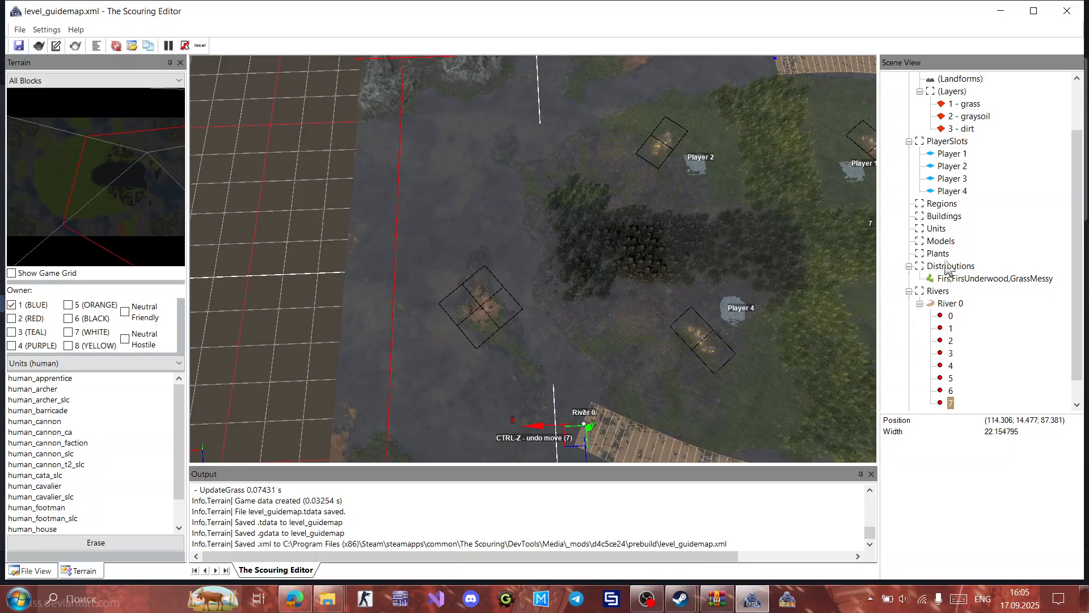
right_click(961, 304)
left_click(999, 315)
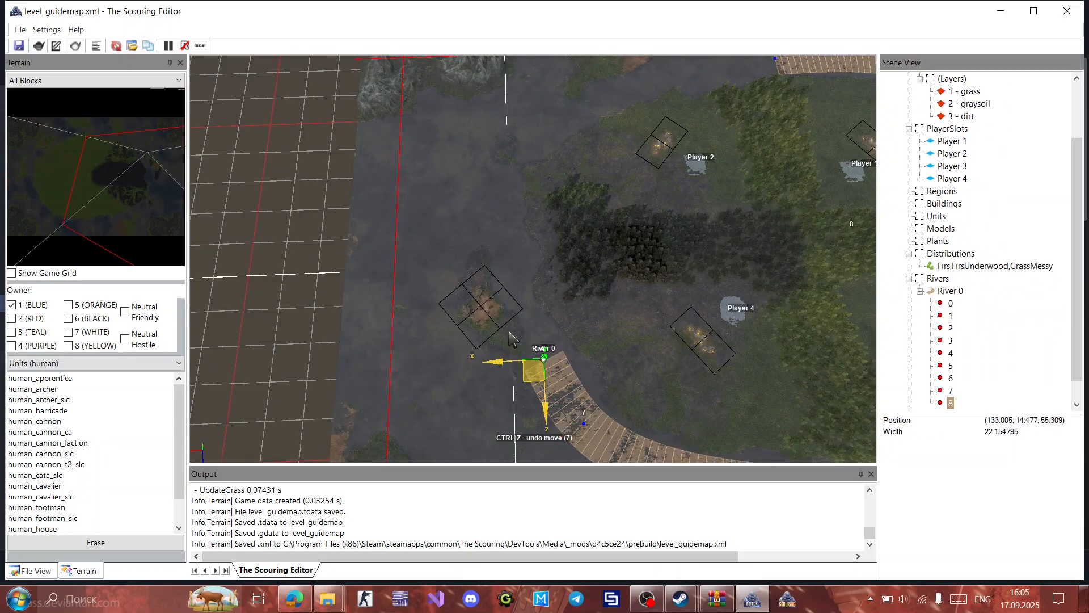
left_click_drag(534, 371, 495, 226)
Step: Extend the river with a tenth point near the map's upper-left mountains, at about X 138, Z -90
middle_click_drag(577, 263, 597, 342)
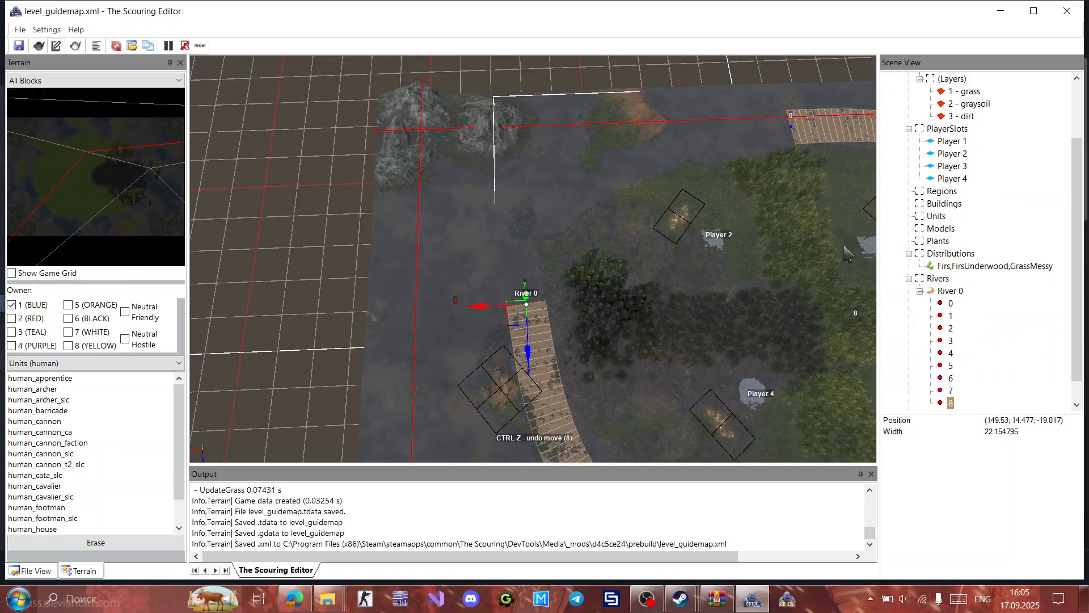
right_click(956, 290)
left_click(1002, 295)
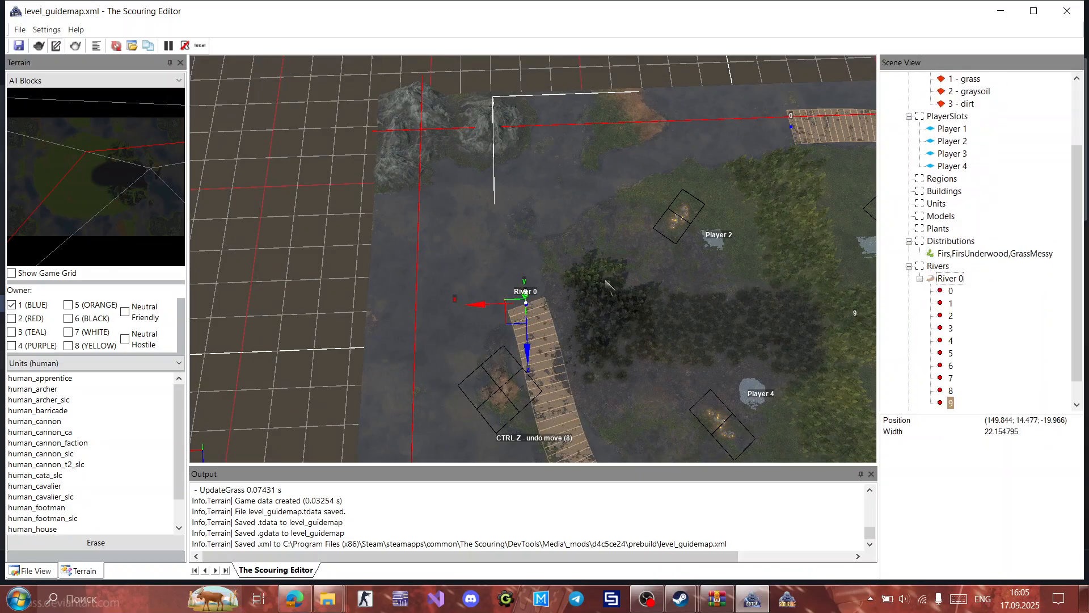
left_click_drag(515, 320, 529, 200)
Step: Append an eleventh river point and slide it along the X axis toward Player 2's goblin camp, rounding the upper-left bend
middle_click_drag(615, 268, 602, 332)
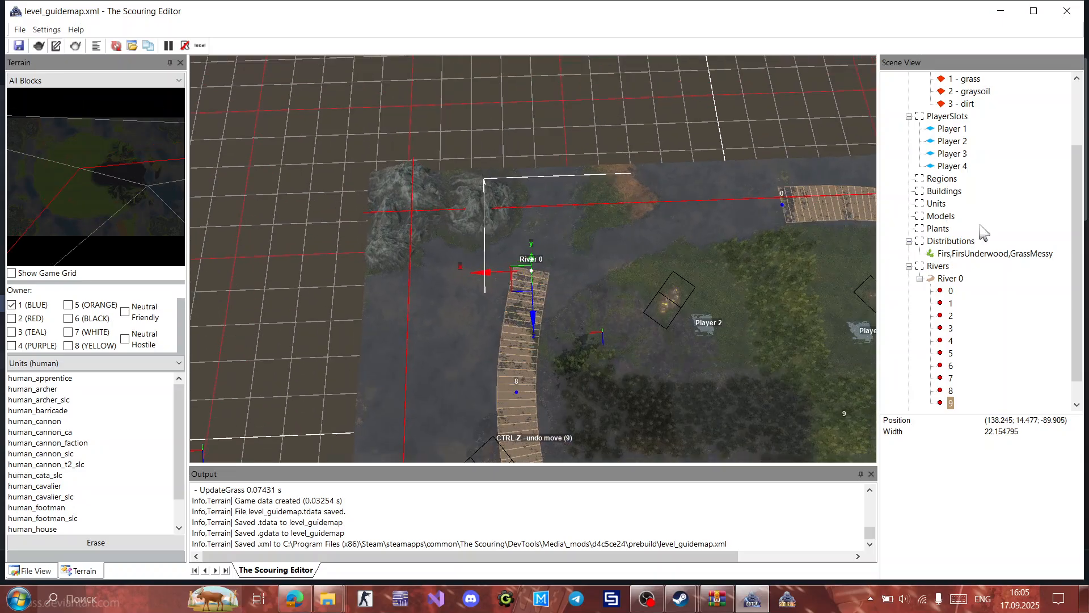
right_click(962, 280)
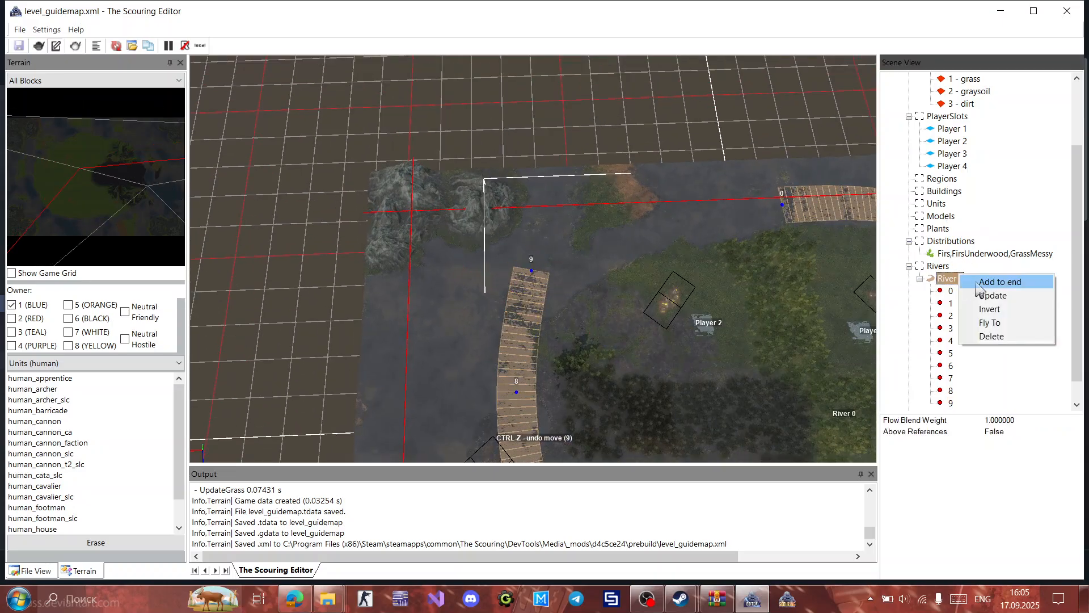
left_click(996, 282)
left_click_drag(523, 278, 588, 278)
Step: Append a twelfth point above Player 2's camp and a thirteenth at about X -22, Z -127, closing the river loop at its start
right_click(977, 272)
left_click(1014, 277)
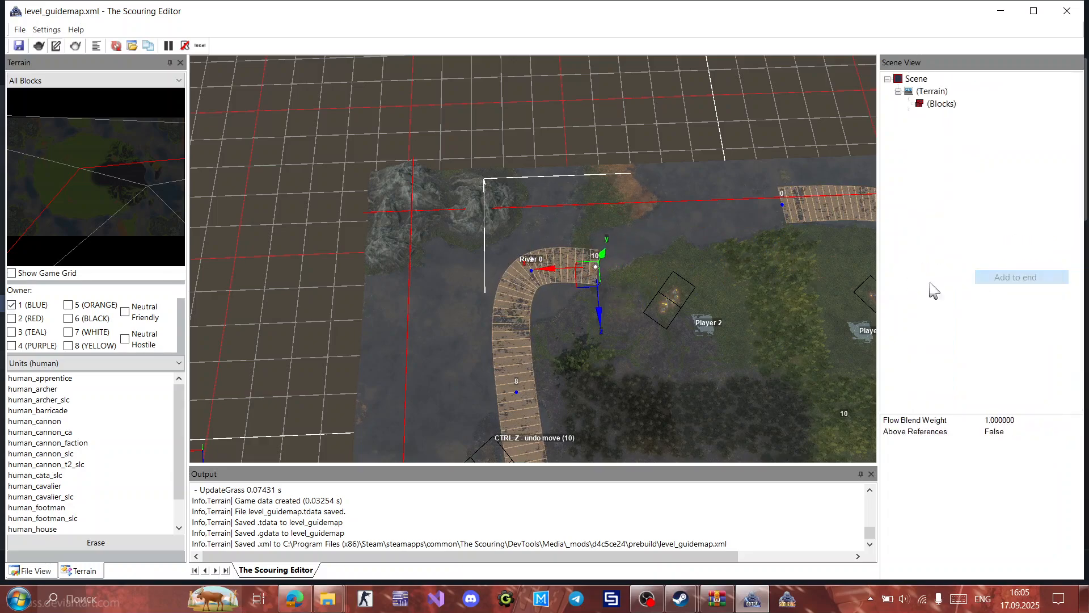
left_click_drag(597, 281, 674, 234)
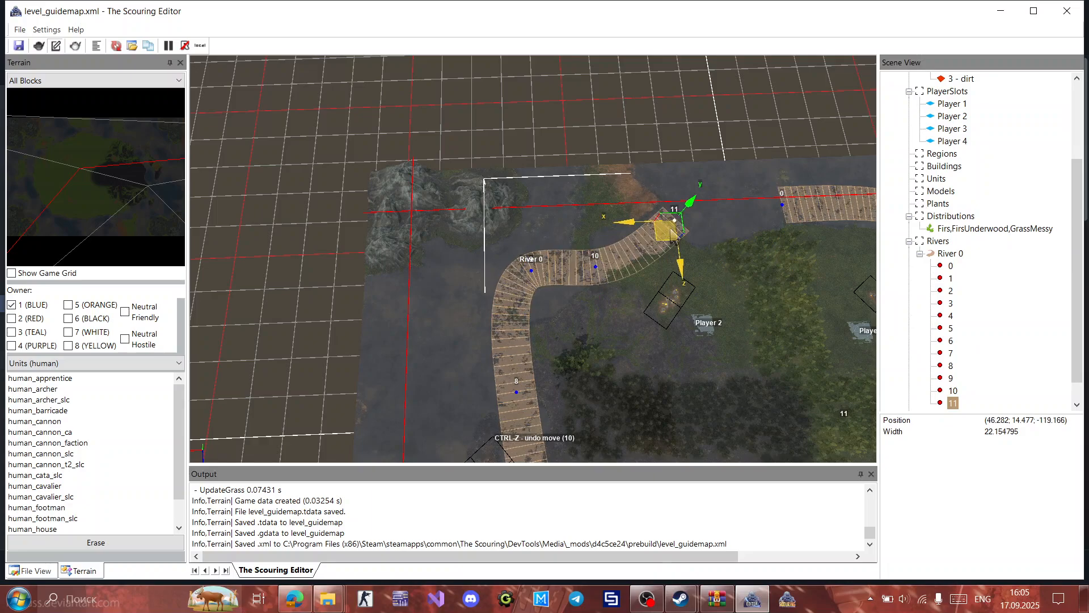
right_click(946, 258)
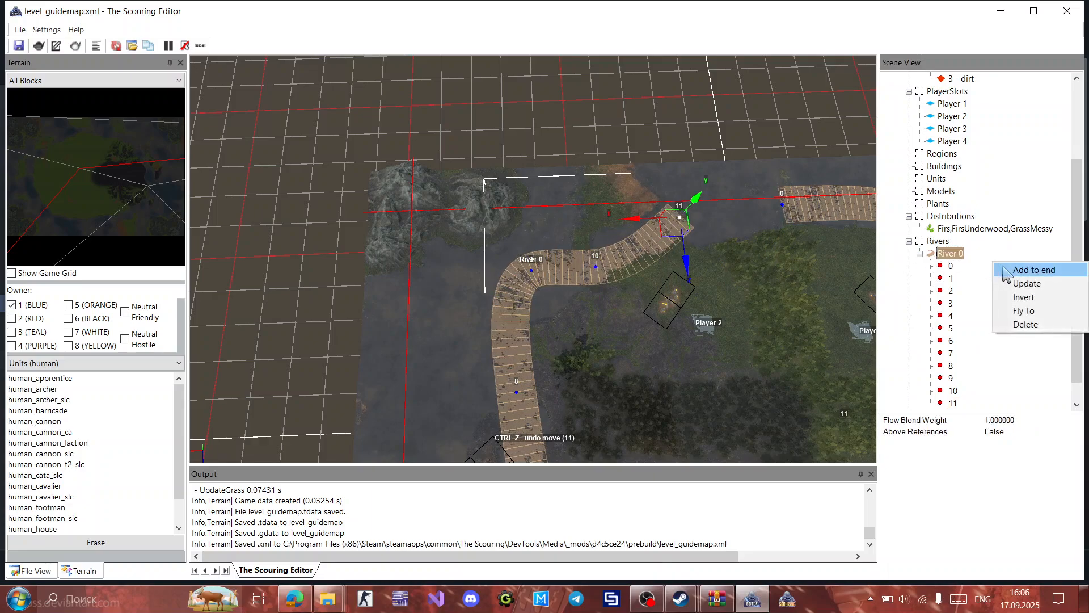
left_click(1015, 271)
left_click_drag(675, 232, 772, 219)
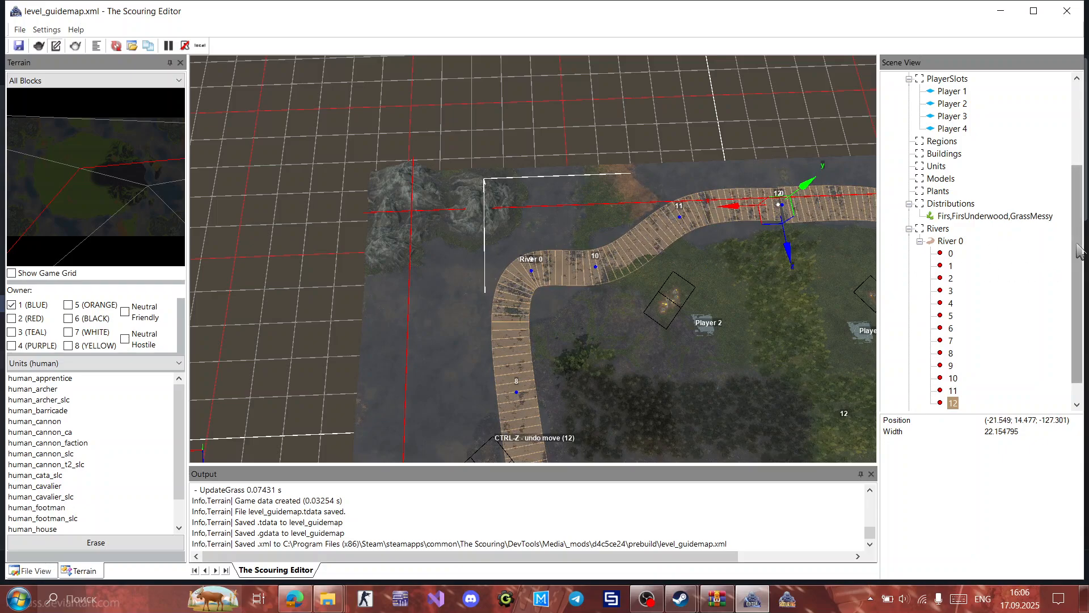
Step: View the Water Map and Water Formation overlays, and update River 0 along its closed loop
left_click_drag(1078, 250, 1078, 169)
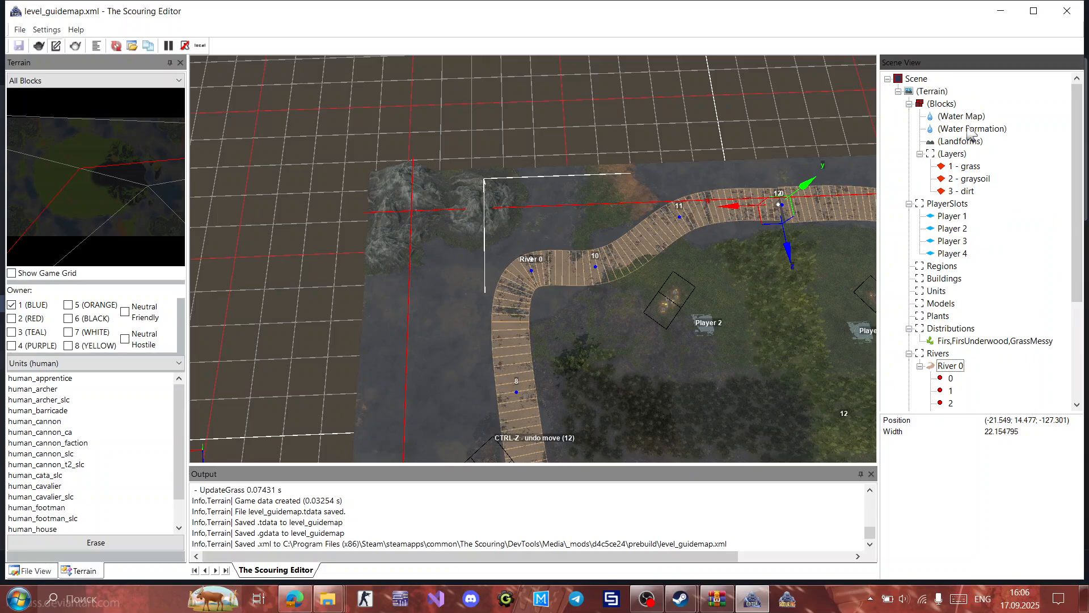
left_click(968, 117)
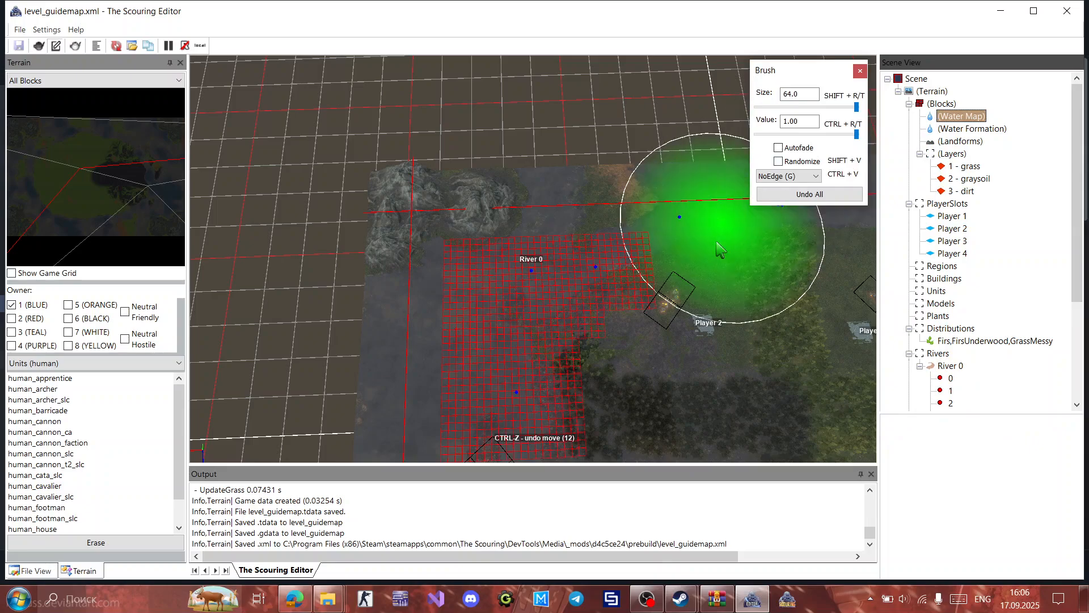
left_click(972, 129)
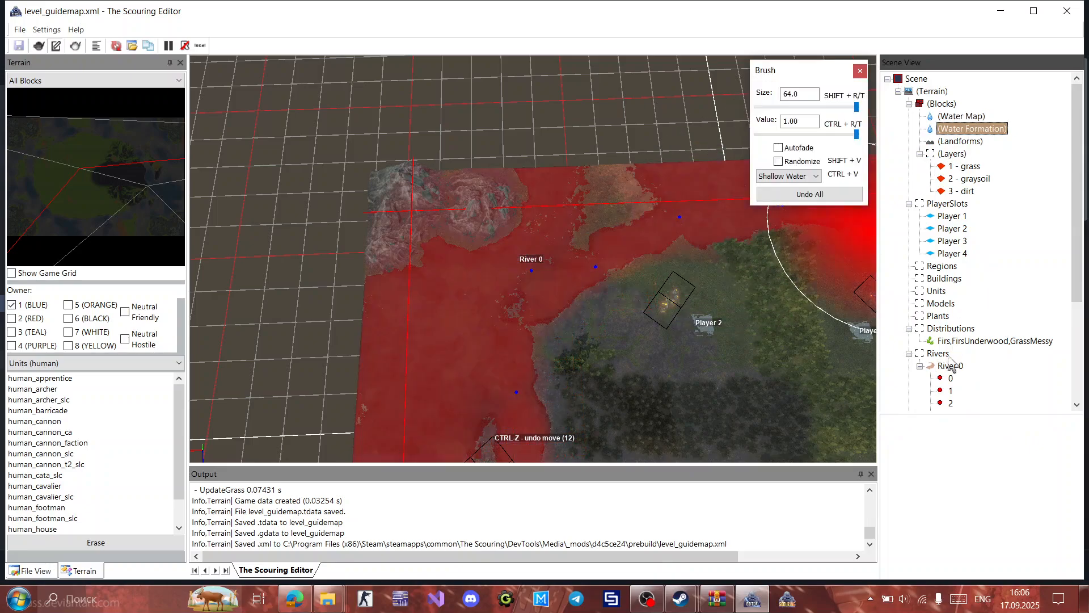
left_click(952, 366)
right_click(956, 372)
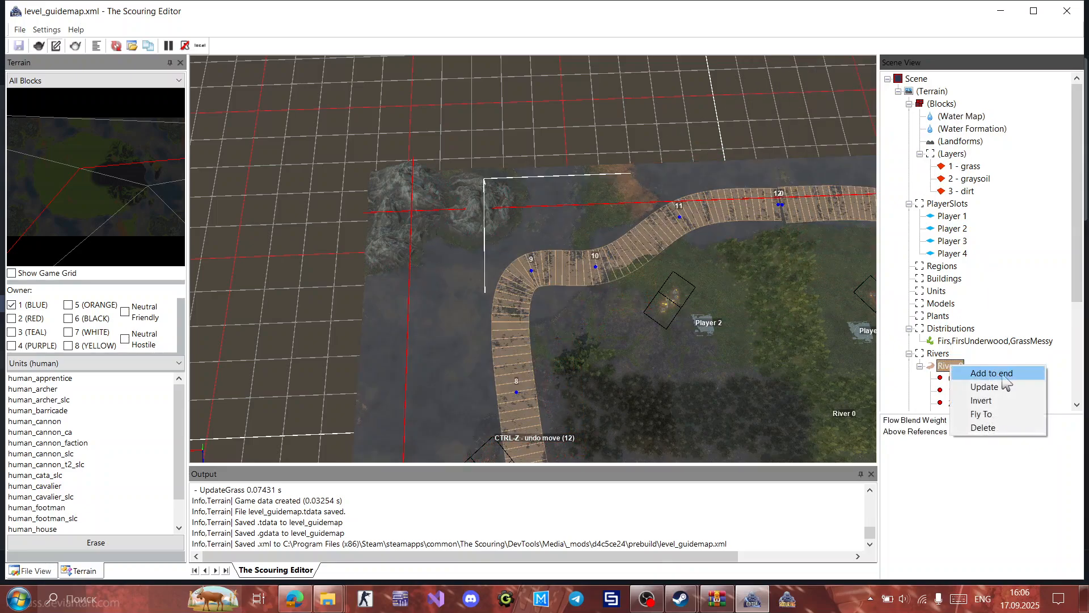
left_click(1012, 387)
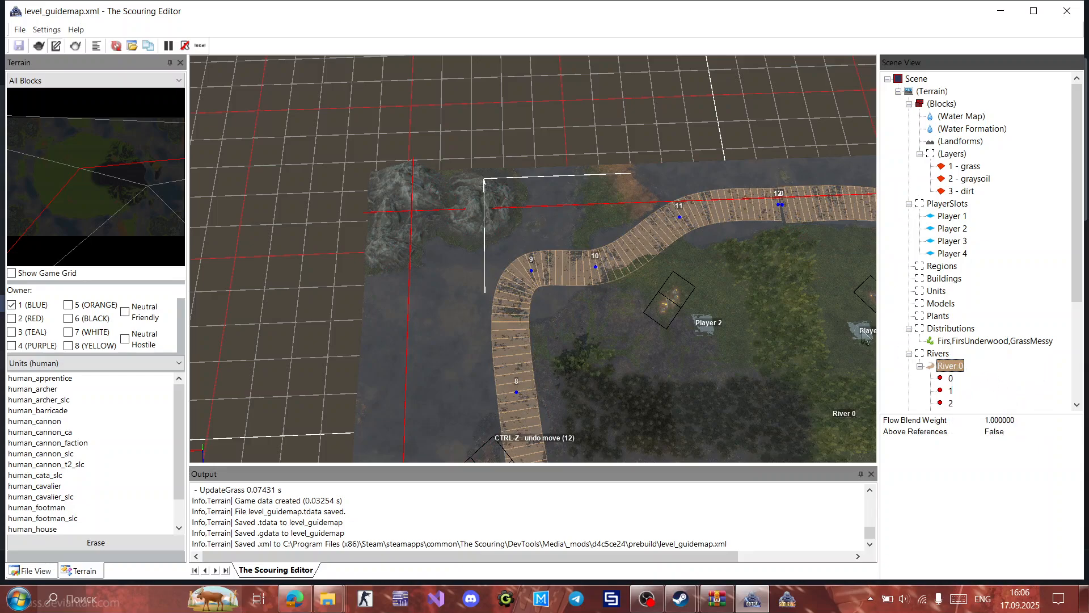
Step: Invert River 0's flow direction and invert it back to the original point order
right_click(948, 369)
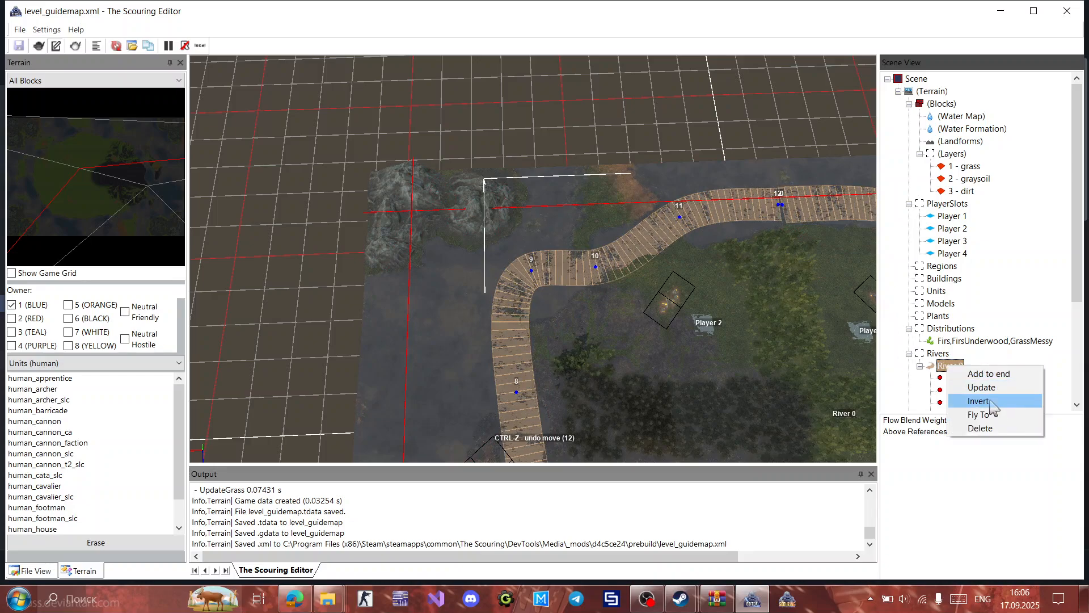
left_click(990, 401)
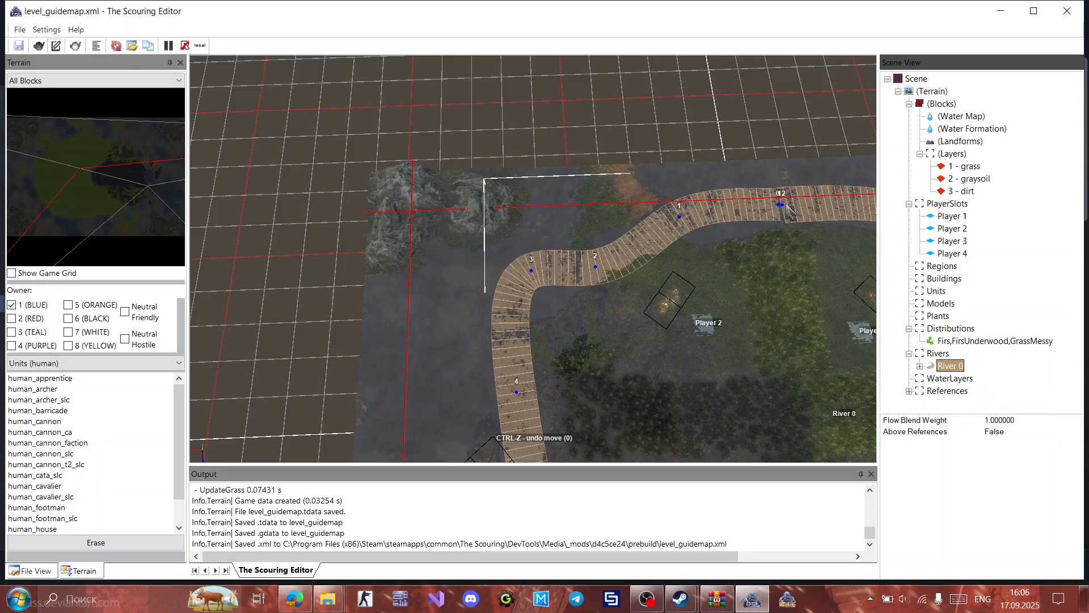
middle_click_drag(833, 202, 724, 195)
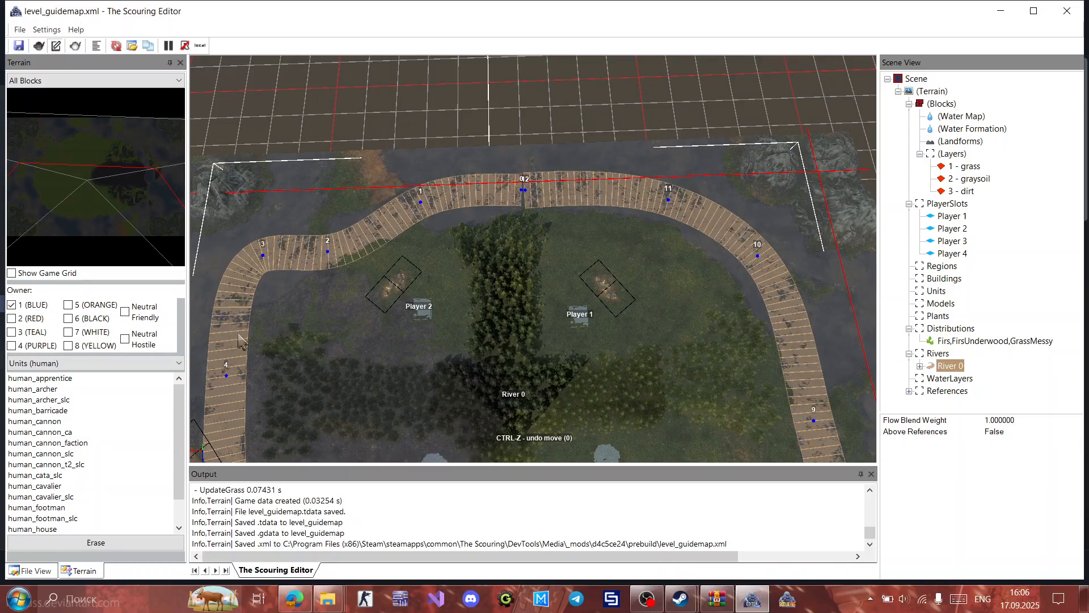
right_click(961, 377)
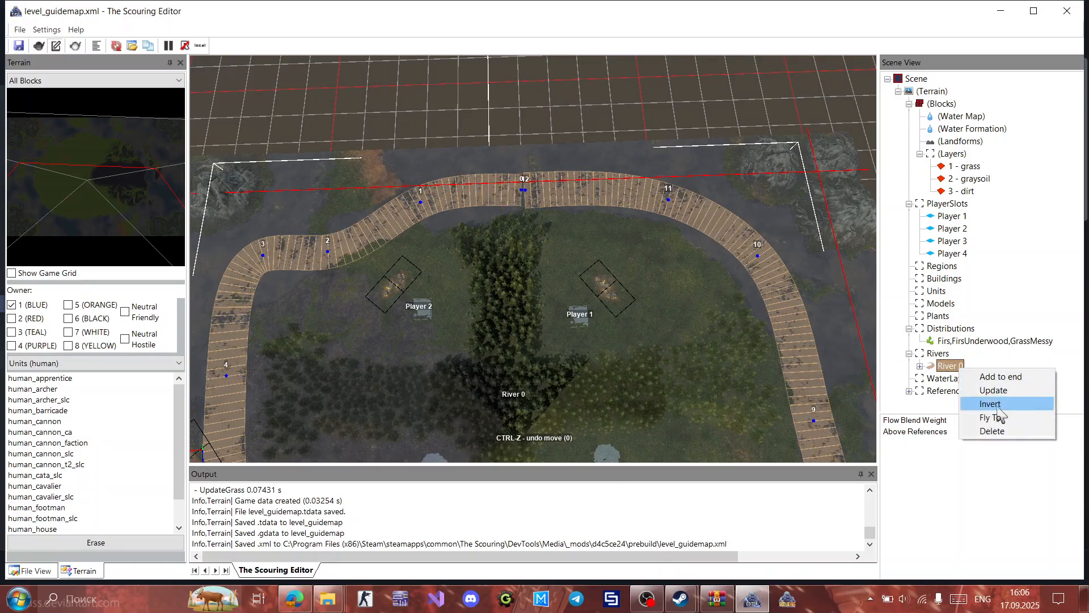
left_click(999, 405)
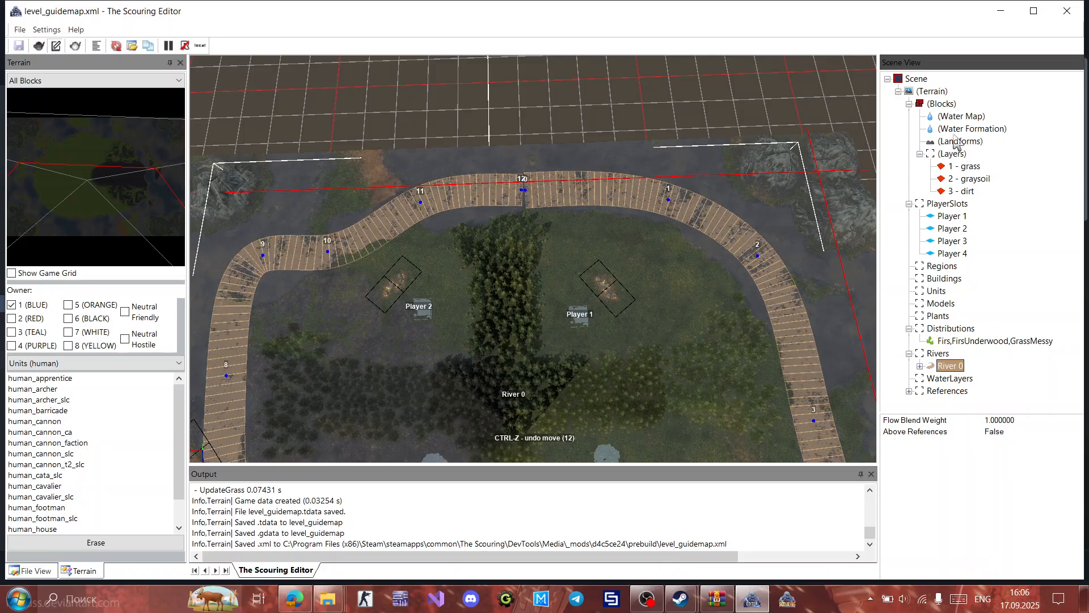
Step: Paint the Water Map's Speed (B) channel along the whole river loop with brush size 16.4 and value 1.00
left_click(964, 378)
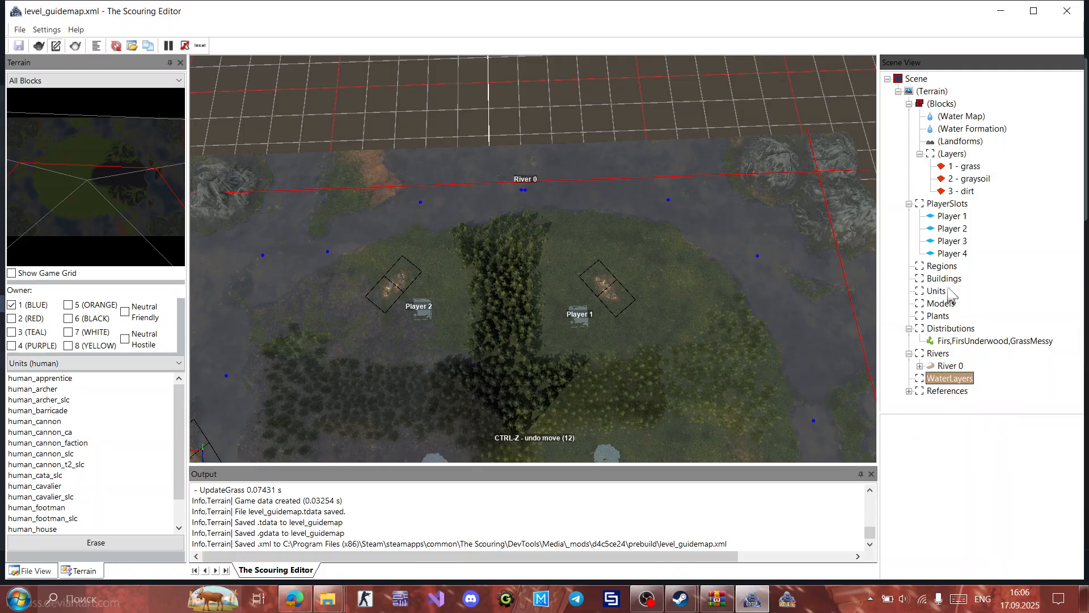
left_click(931, 248)
left_click(971, 117)
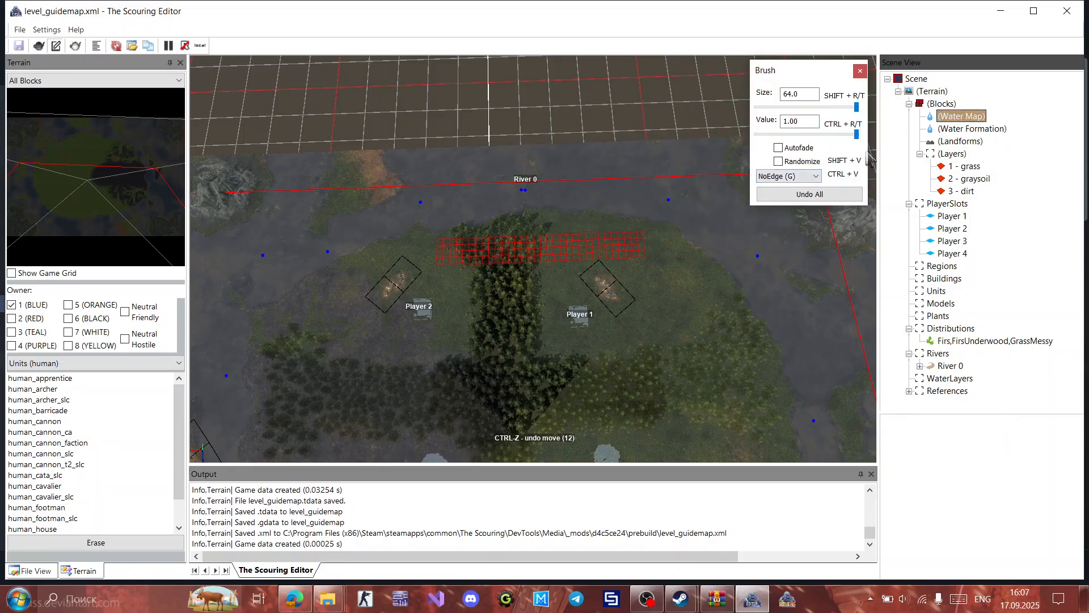
left_click(788, 177)
left_click(779, 197)
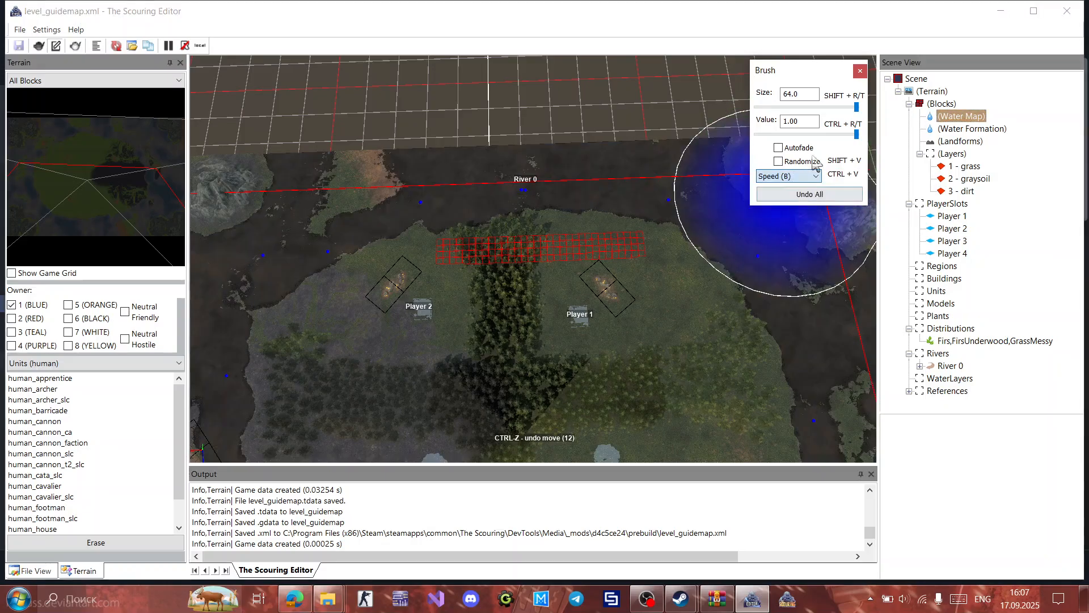
mouse_move(856, 108)
left_mouse_down()
mouse_move(796, 108)
mouse_move(814, 108)
left_mouse_up()
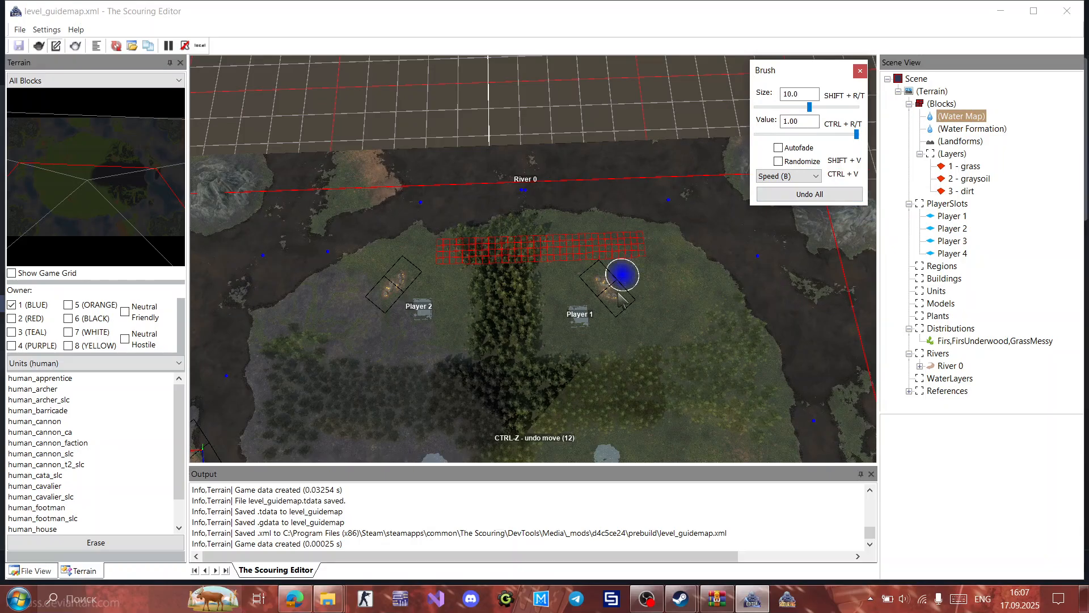
scroll(620, 283, "down", 4)
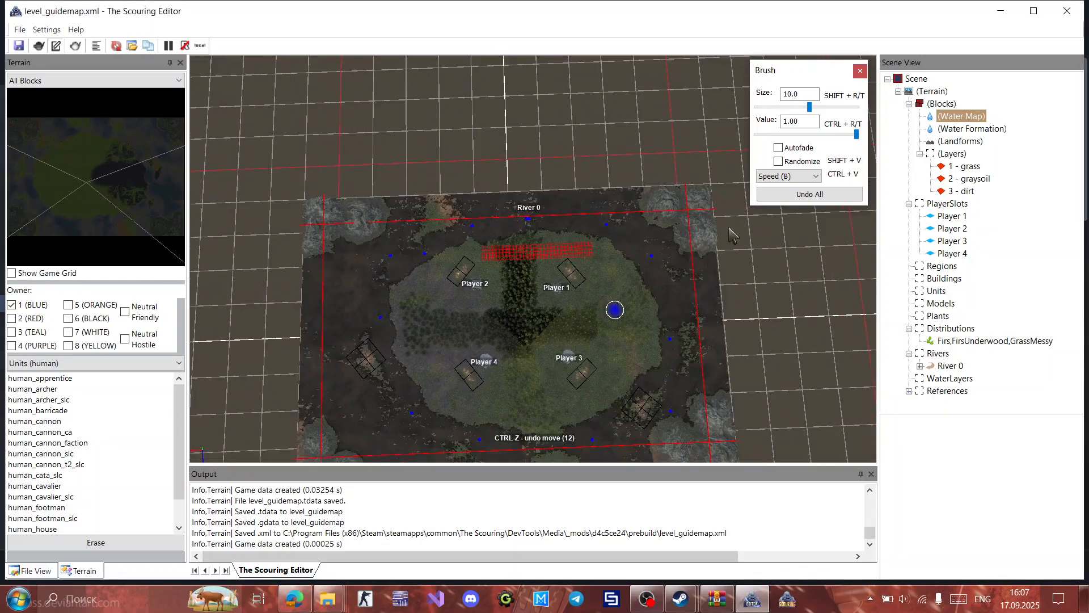
left_click_drag(810, 107, 821, 110)
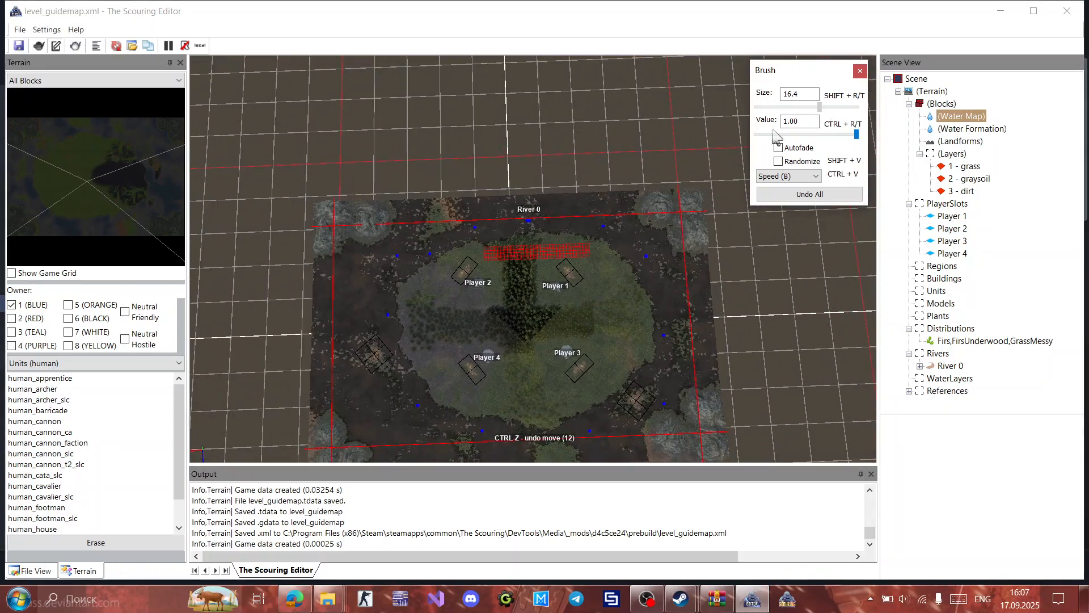
left_click_drag(528, 223, 569, 220)
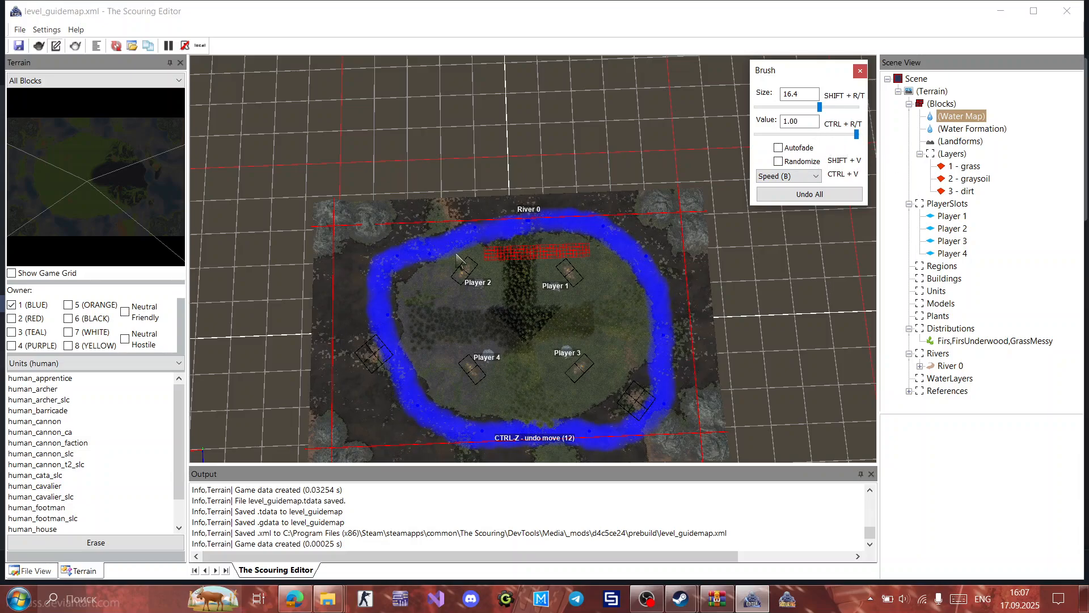
left_click(860, 72)
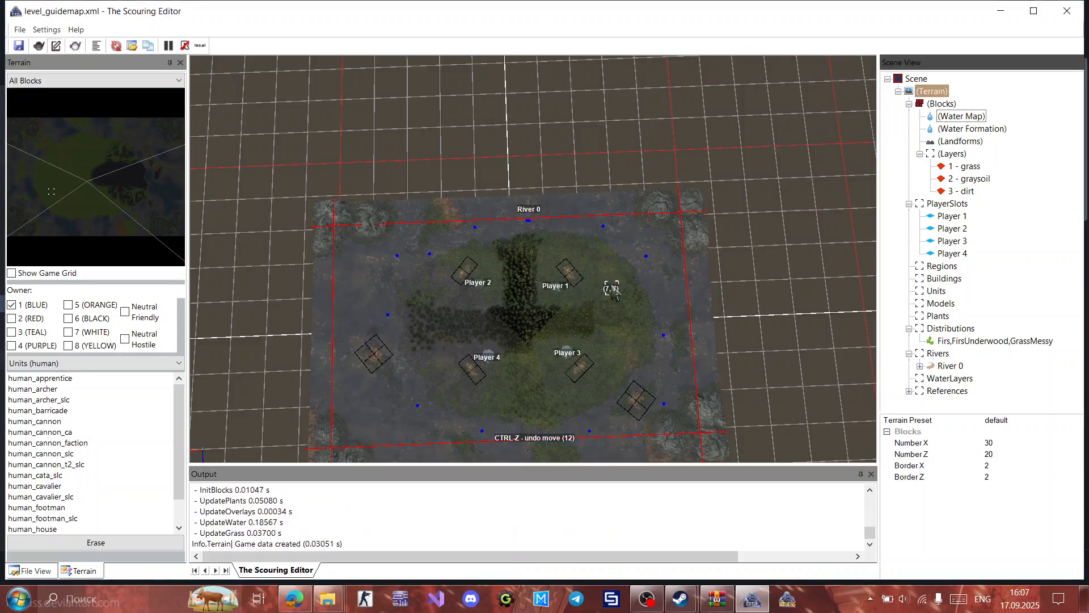
Step: Examine the river's water up close where the loop meets, beside the forest between Players 1 and 2
scroll(513, 247, "up", 10)
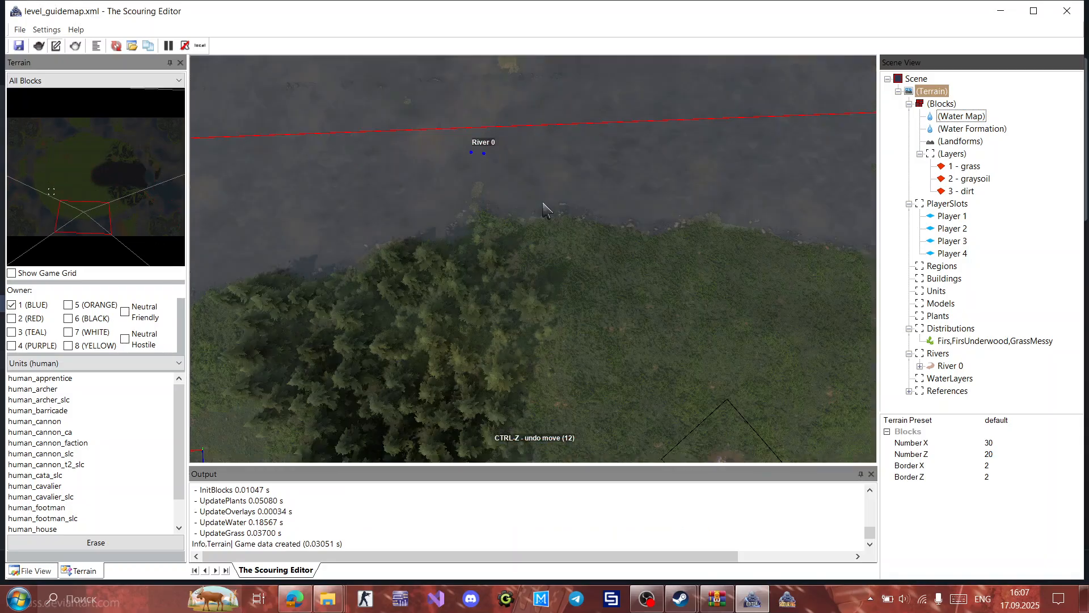
middle_click_drag(559, 235, 559, 171)
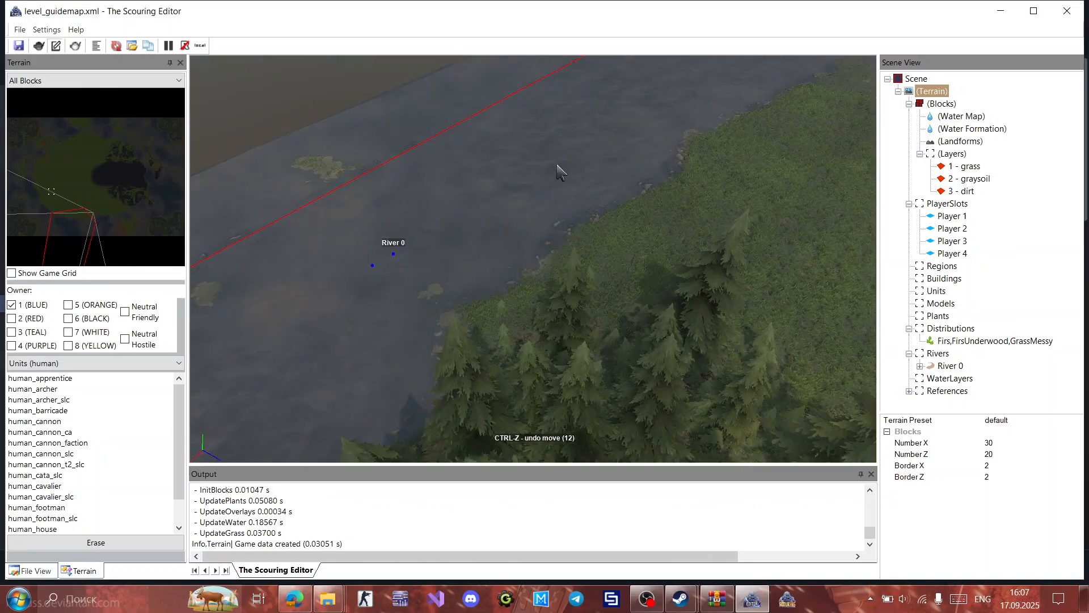
middle_click_drag(707, 266, 664, 279)
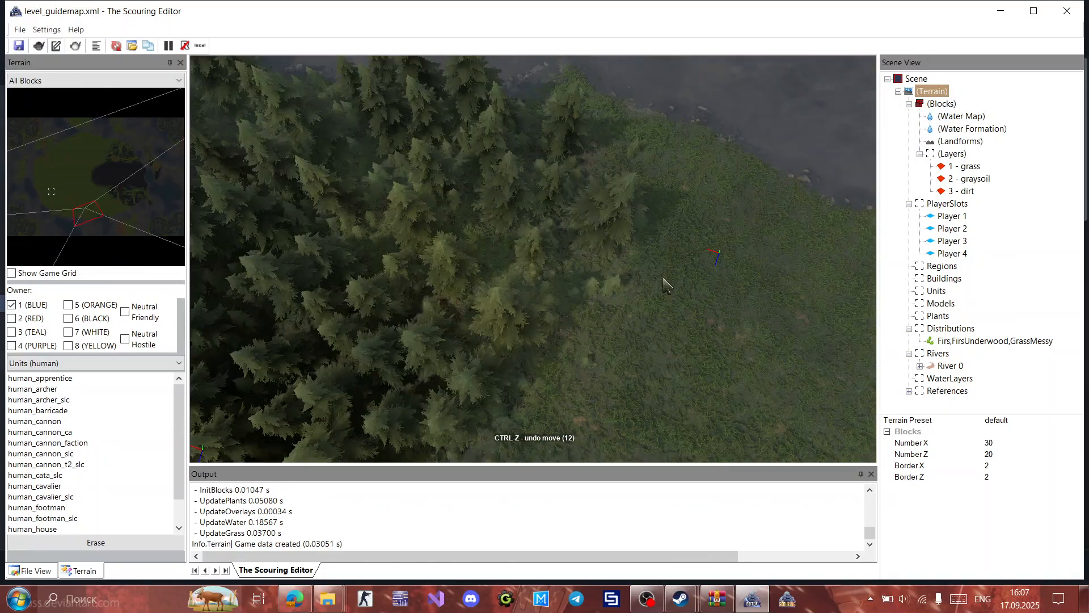
scroll(667, 249, "down", 5)
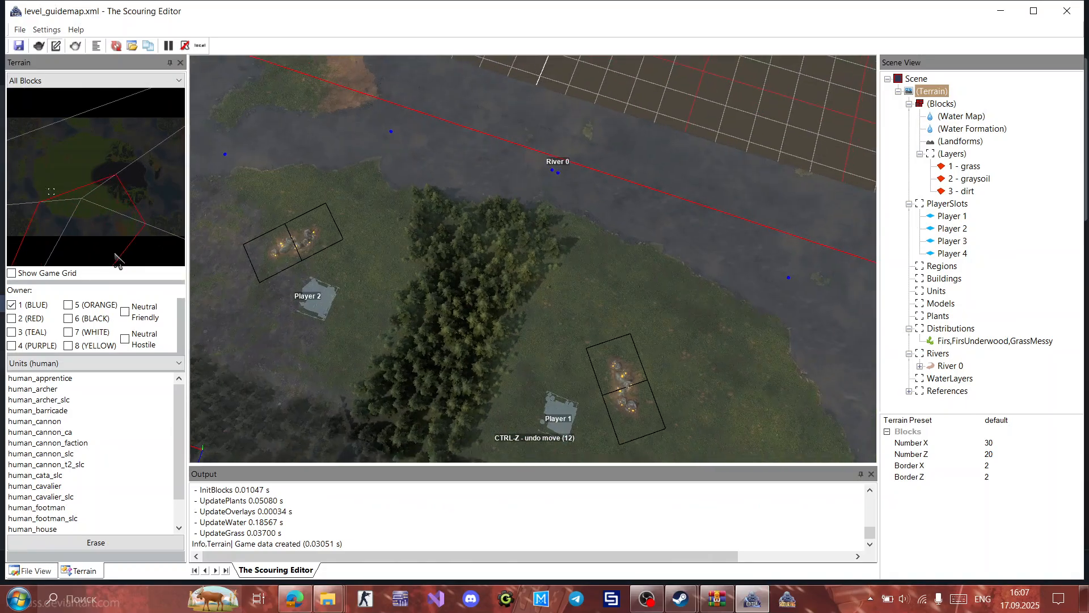
Step: Show the game grid and examine its coloured zones along the river, the forests and the map's edge
left_click(12, 272)
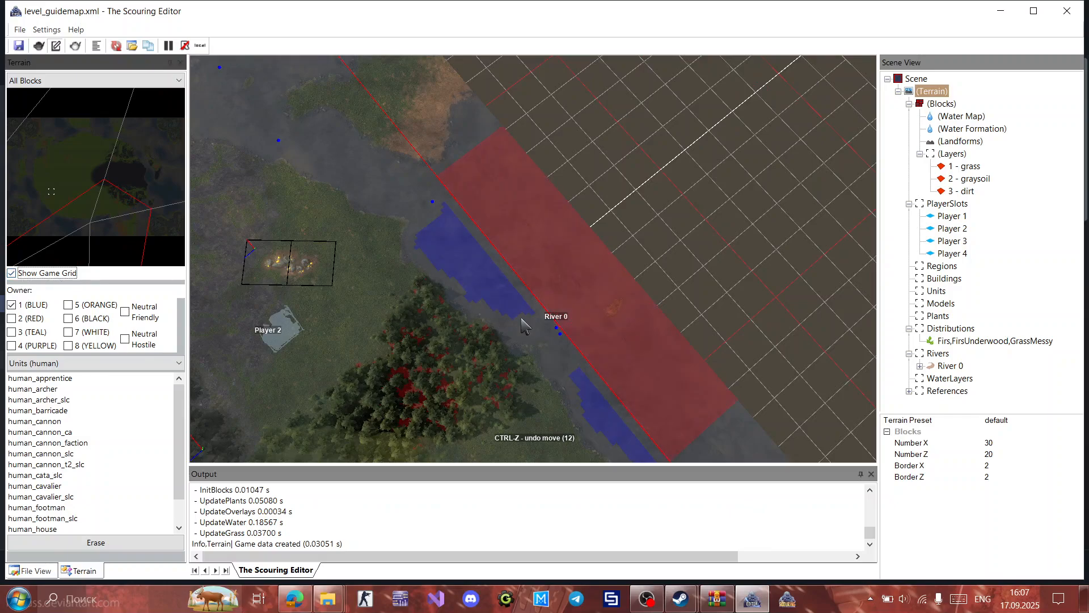
middle_click_drag(525, 326, 420, 325)
middle_click_drag(498, 139, 500, 380)
middle_click_drag(454, 120, 332, 165)
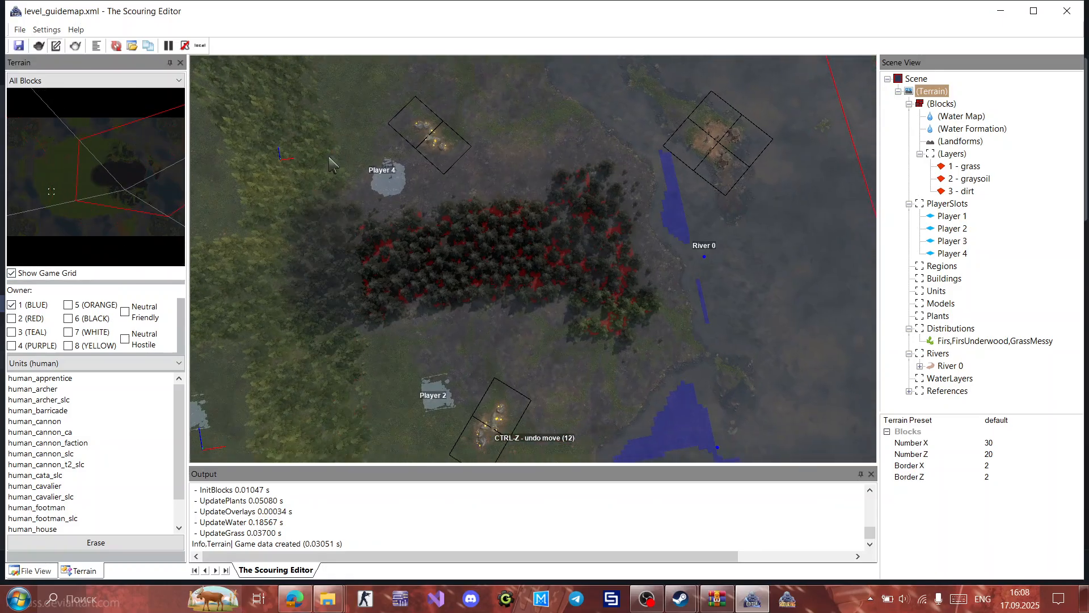
middle_click_drag(518, 183, 740, 187)
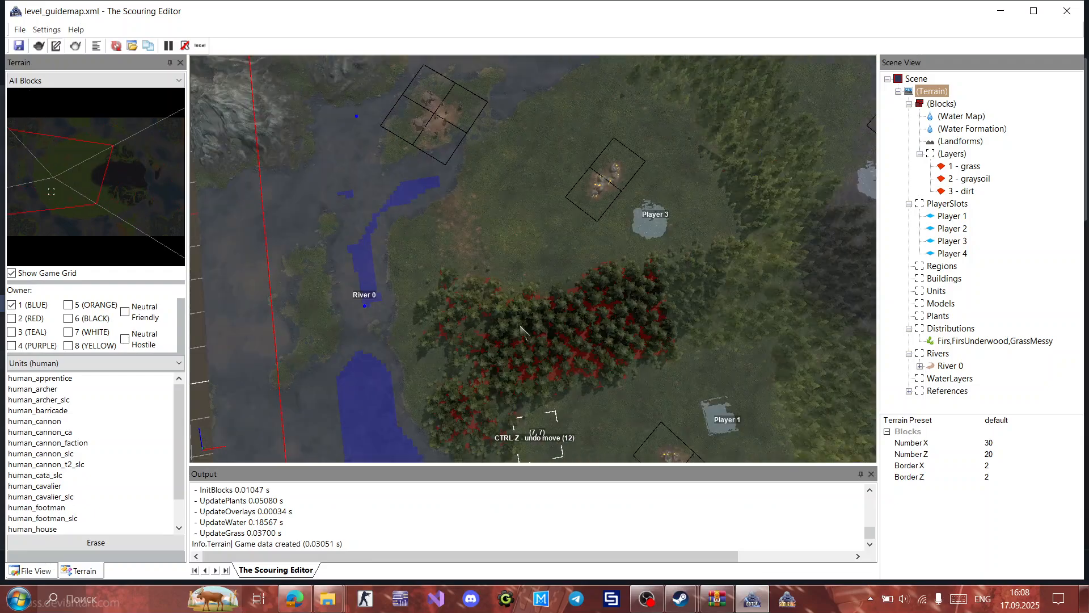
middle_click_drag(591, 275, 587, 273)
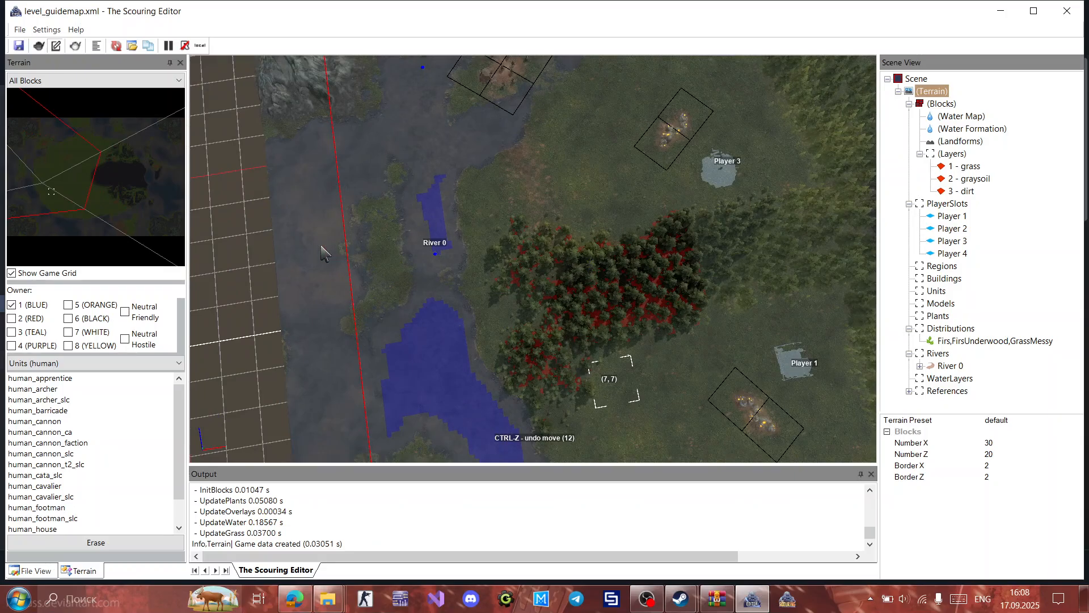
middle_click_drag(349, 224, 361, 240)
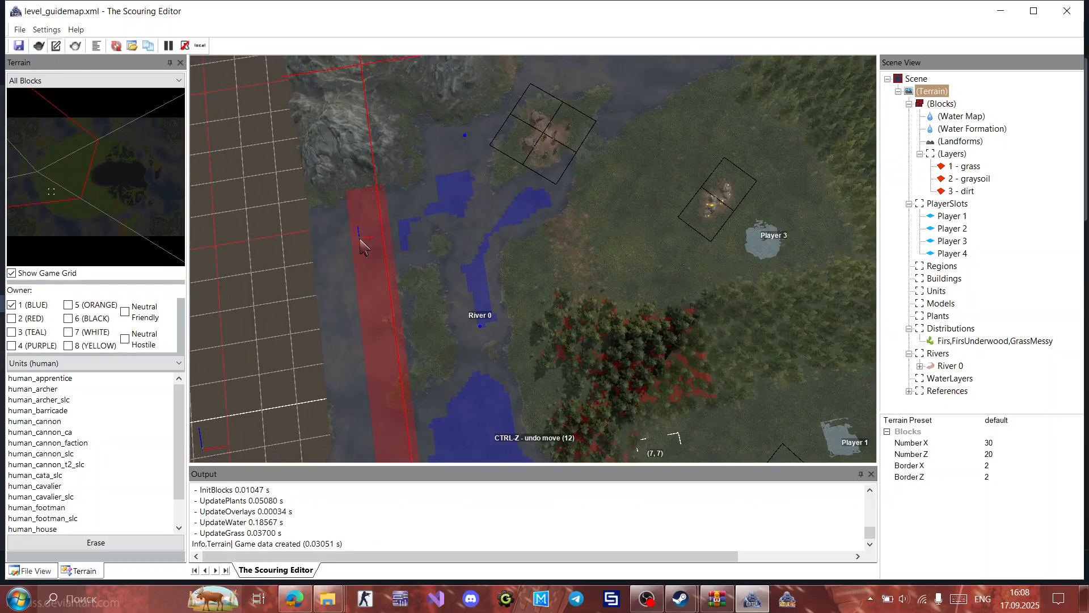
middle_click_drag(332, 311, 231, 381)
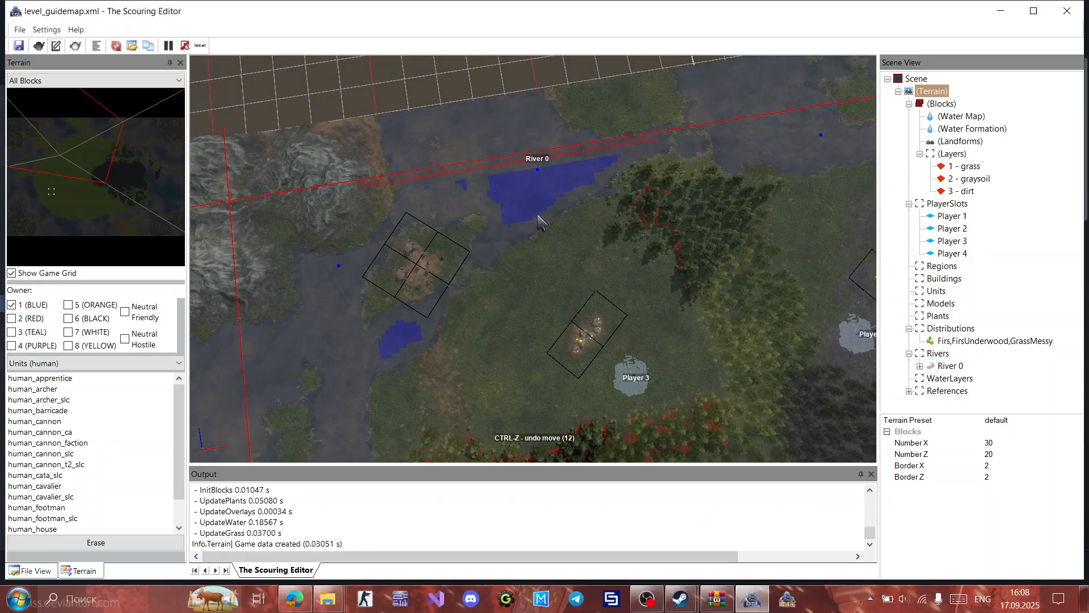
scroll(539, 213, "up", 5)
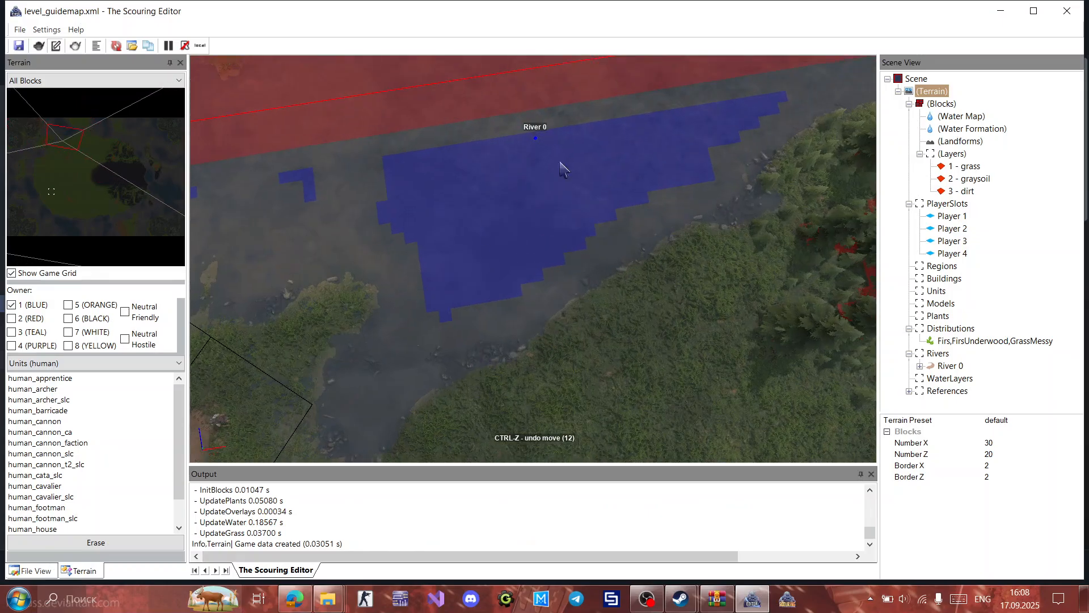
scroll(587, 276, "down", 4)
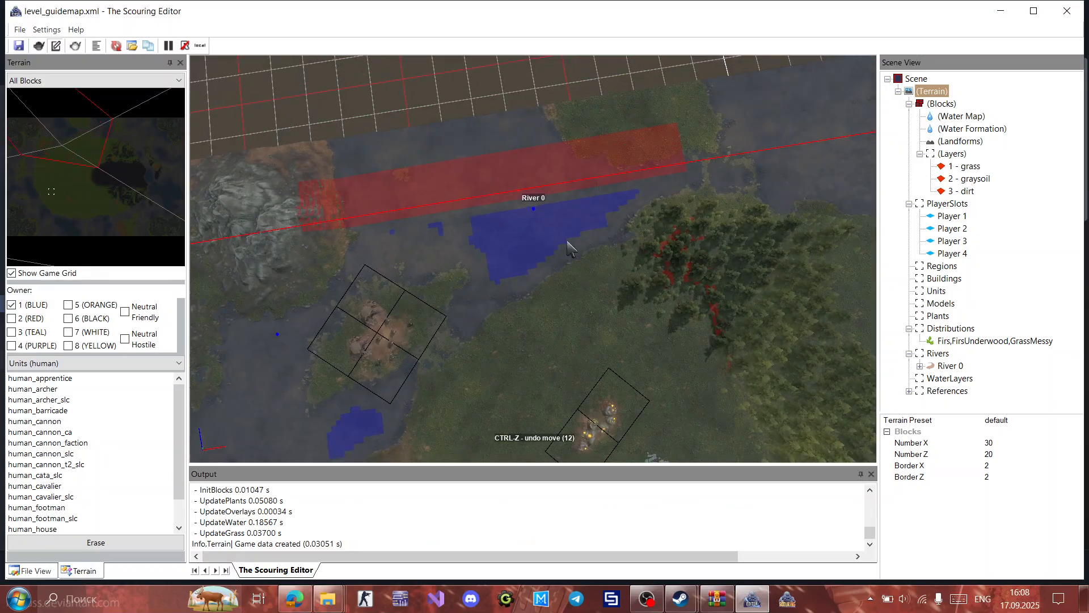
Step: Examine the game grid around the goblin camp near Player 4, the river by Player 2 and the central forest
middle_click_drag(515, 307, 440, 316)
middle_click_drag(703, 217, 309, 166)
scroll(550, 272, "down", 2)
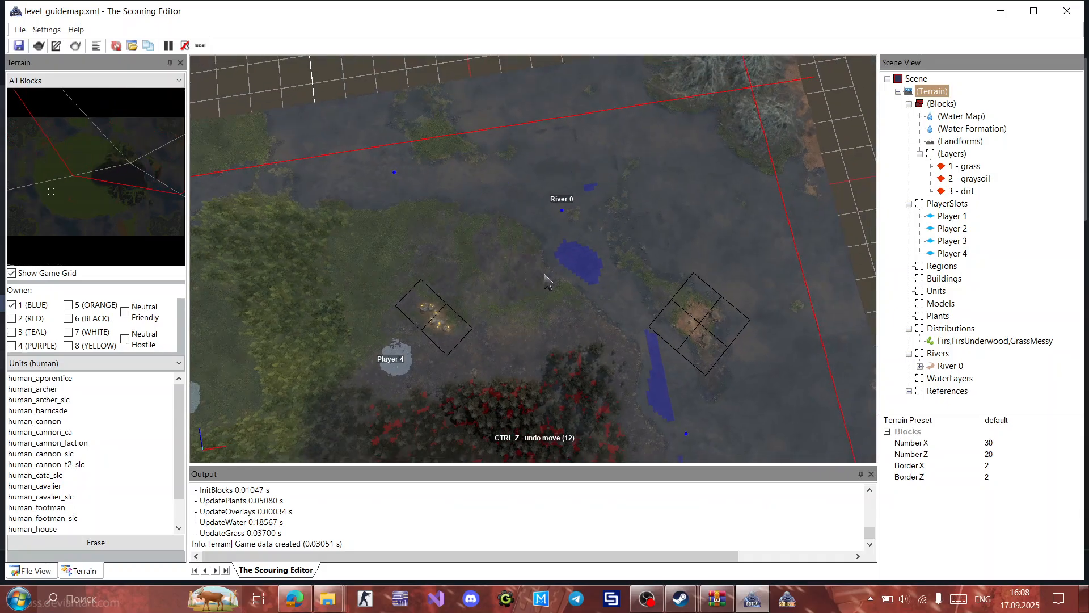
middle_click_drag(658, 419, 524, 264)
middle_click_drag(601, 341, 809, 153)
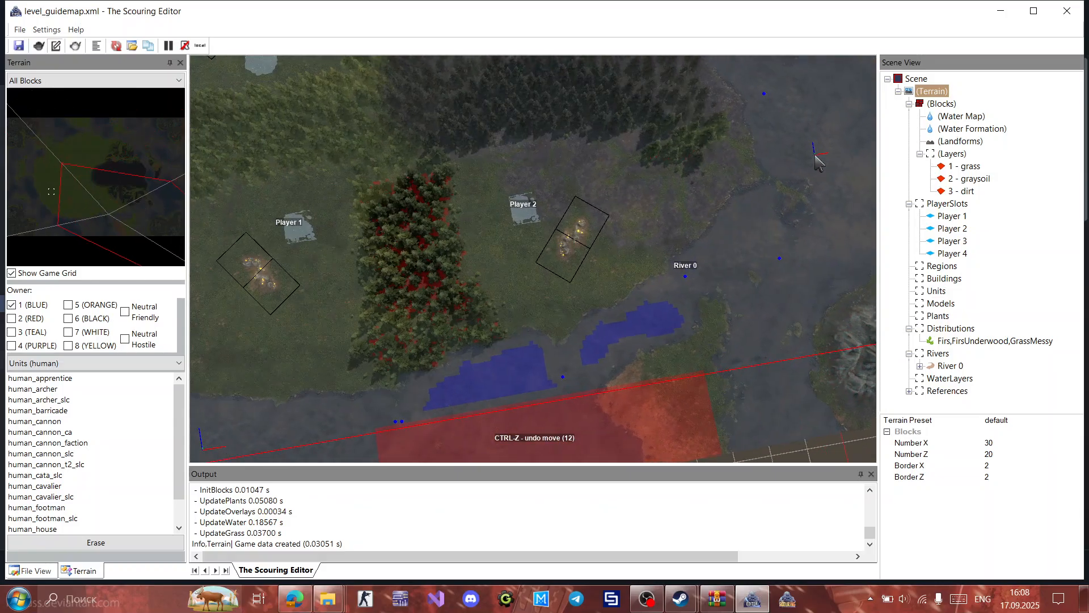
middle_click_drag(831, 288, 850, 317)
key("Left")
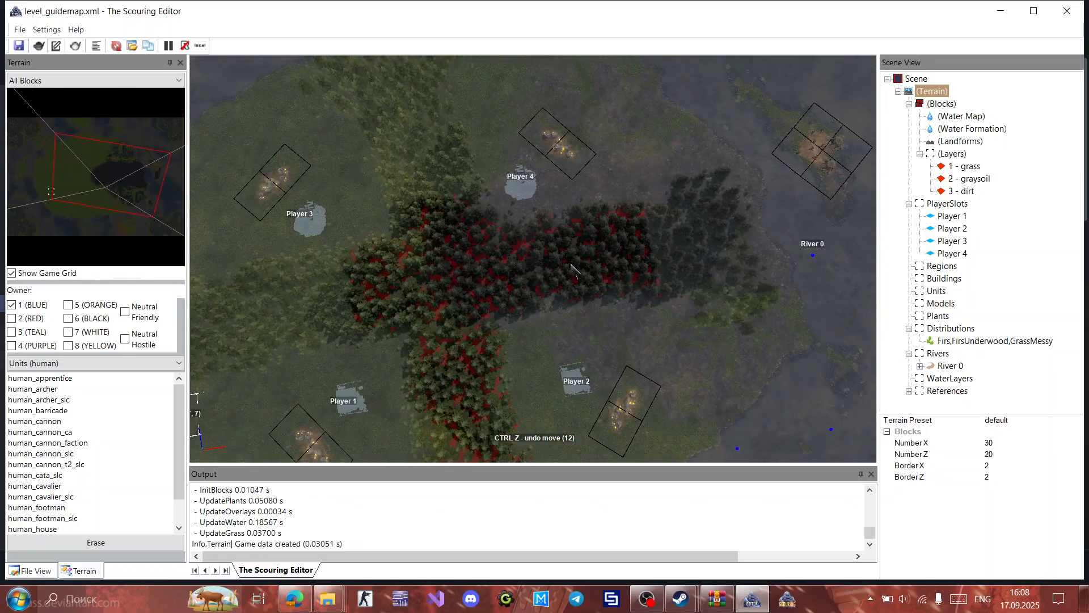
middle_click_drag(479, 266, 432, 262)
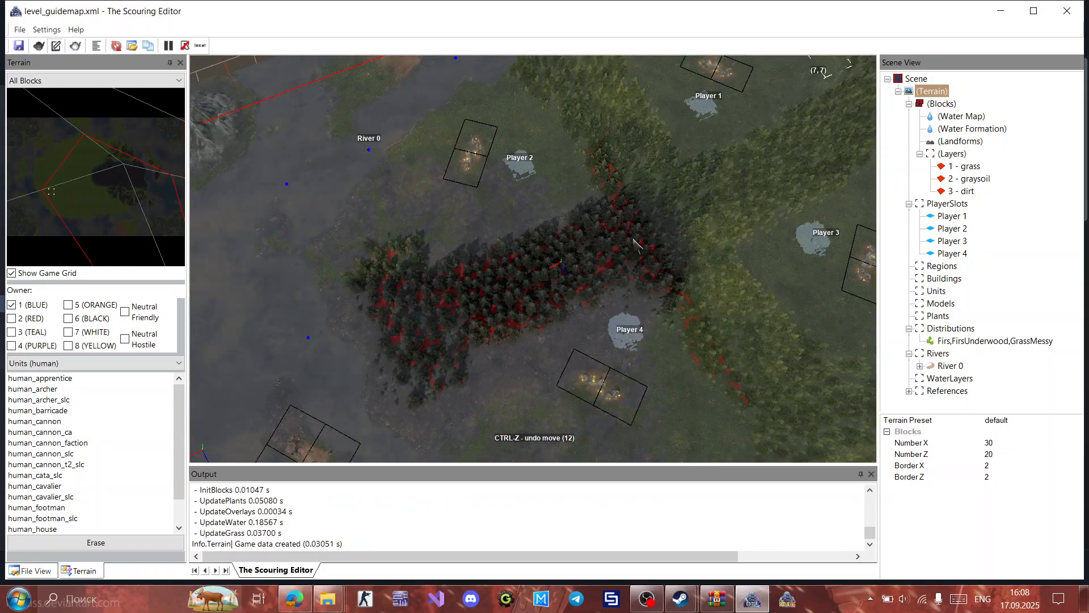
Step: Add a monument_01 model, rotate it, and place it at the forest edge beside Player 2
left_click(950, 379)
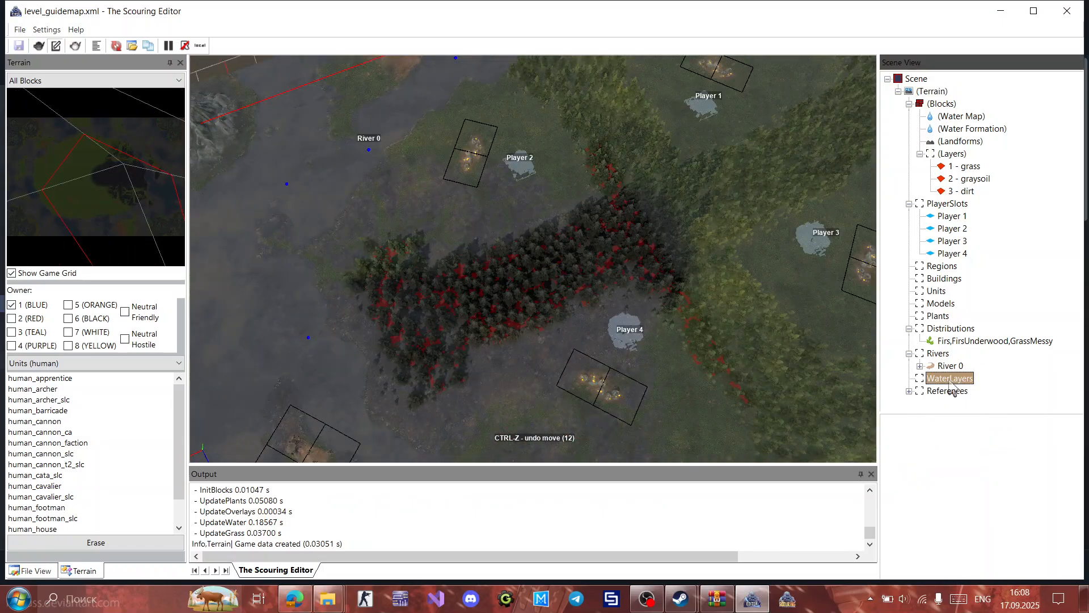
left_click(945, 306)
right_click(946, 307)
left_click(976, 311)
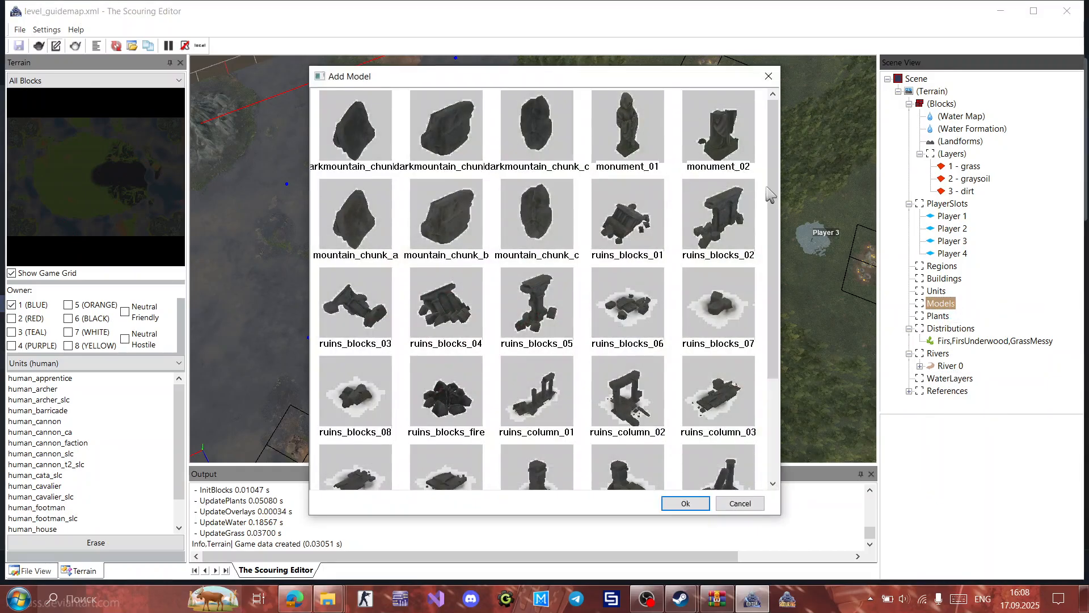
left_click_drag(771, 188, 743, 145)
double_click(638, 136)
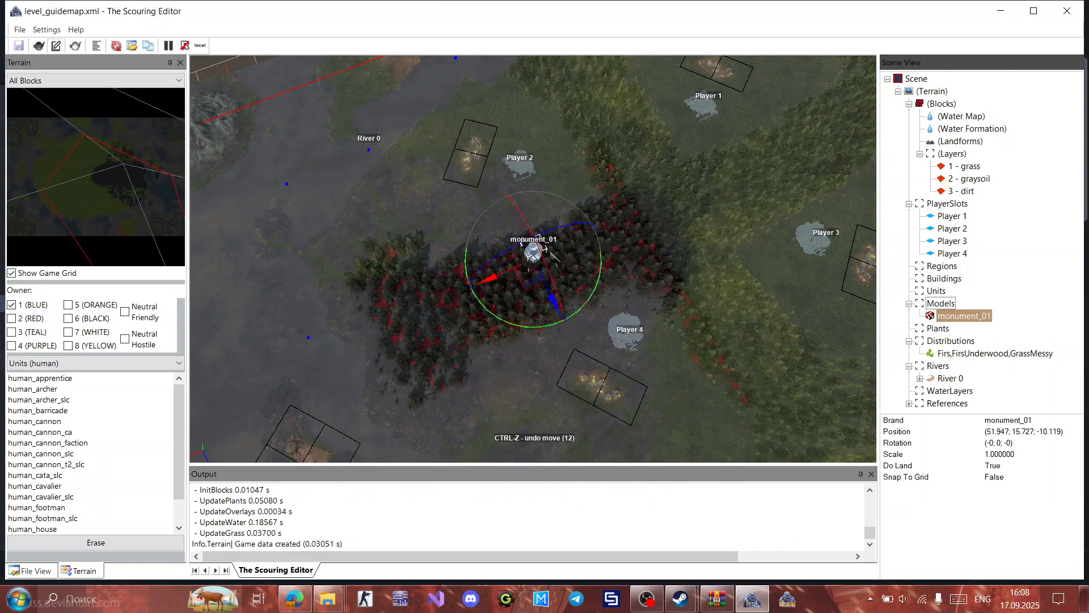
left_click_drag(572, 323, 396, 293)
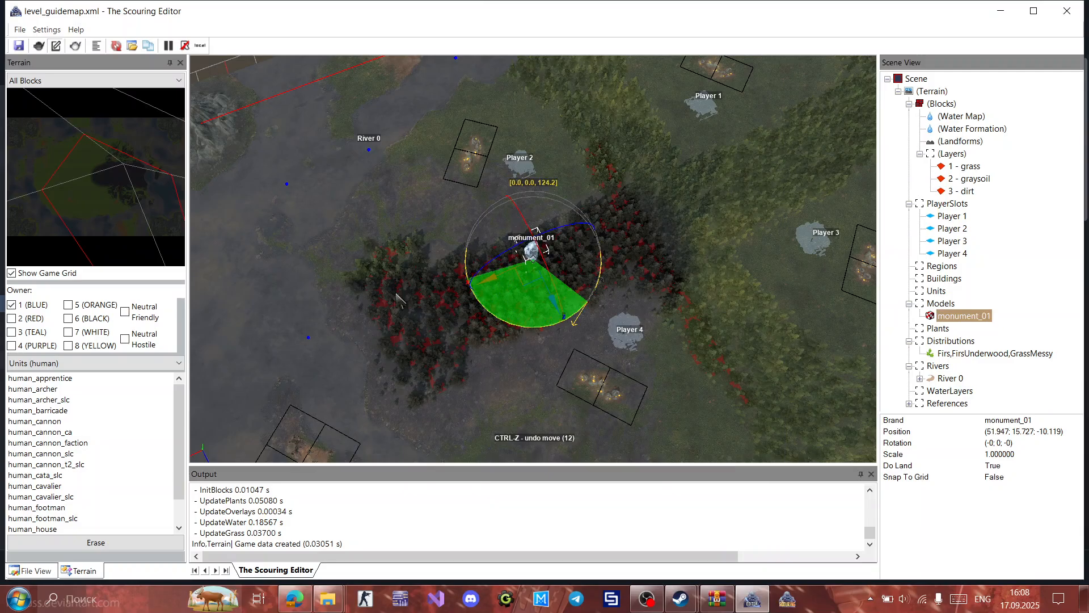
left_click_drag(529, 278, 596, 215)
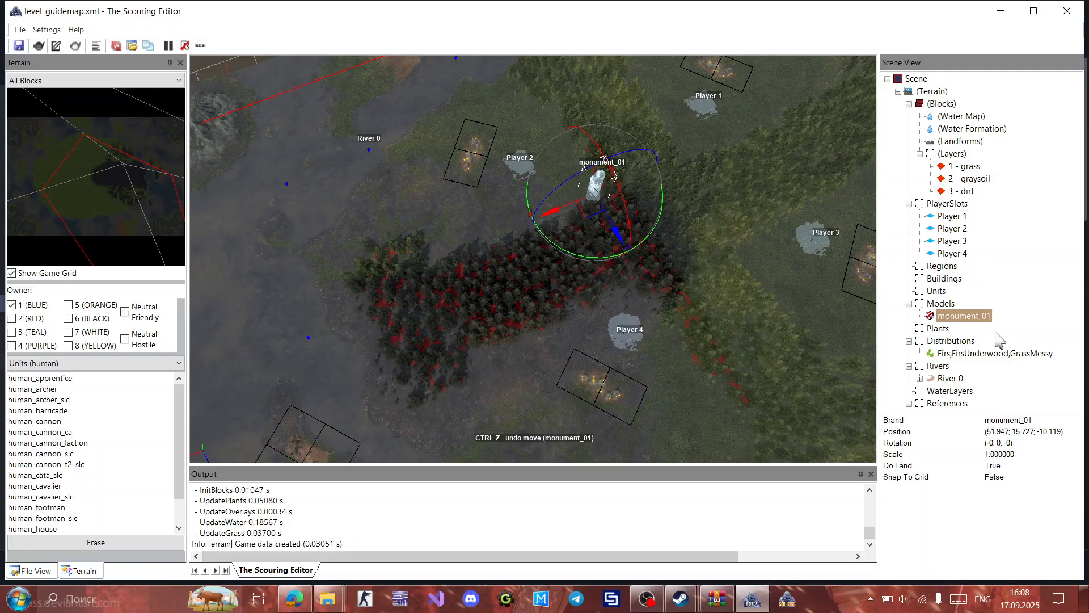
Step: Browse the whole catalogue of individually placeable plants, then close it without adding any
right_click(939, 328)
left_click(969, 335)
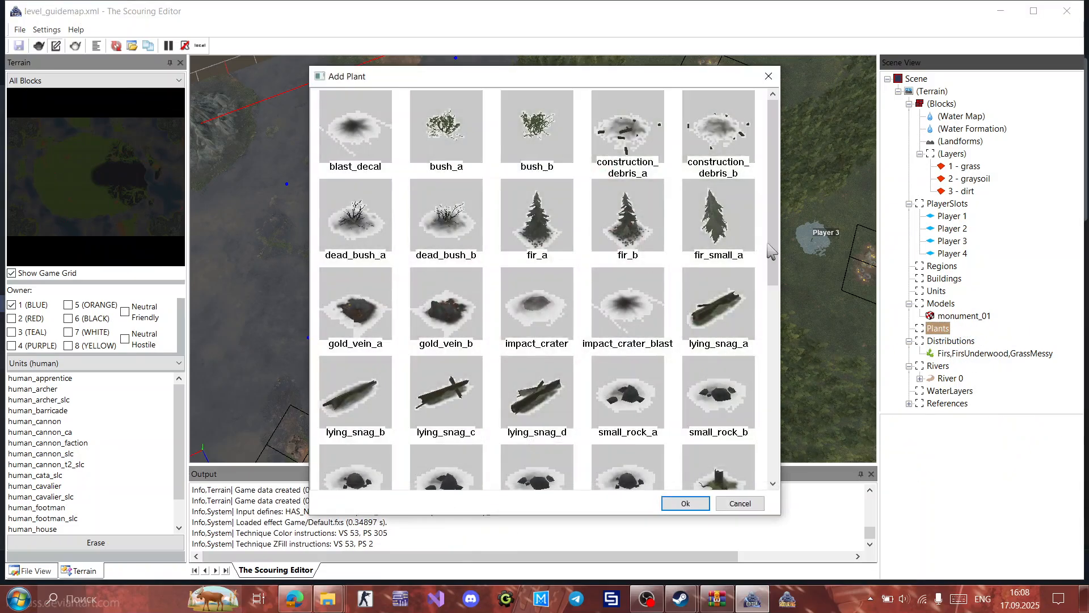
scroll(771, 252, "down", 1)
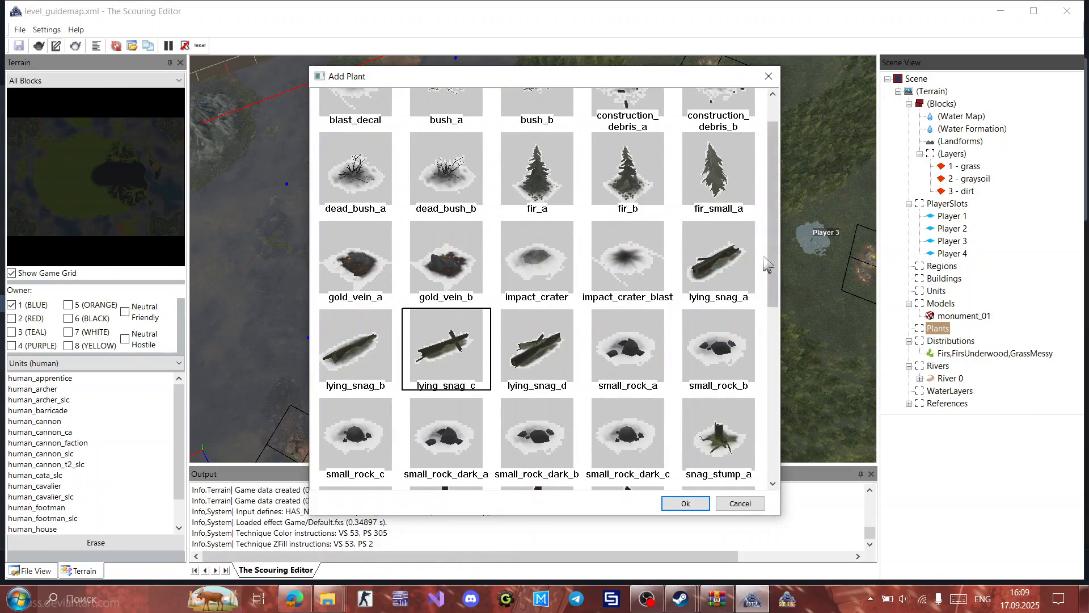
left_click_drag(773, 287, 787, 420)
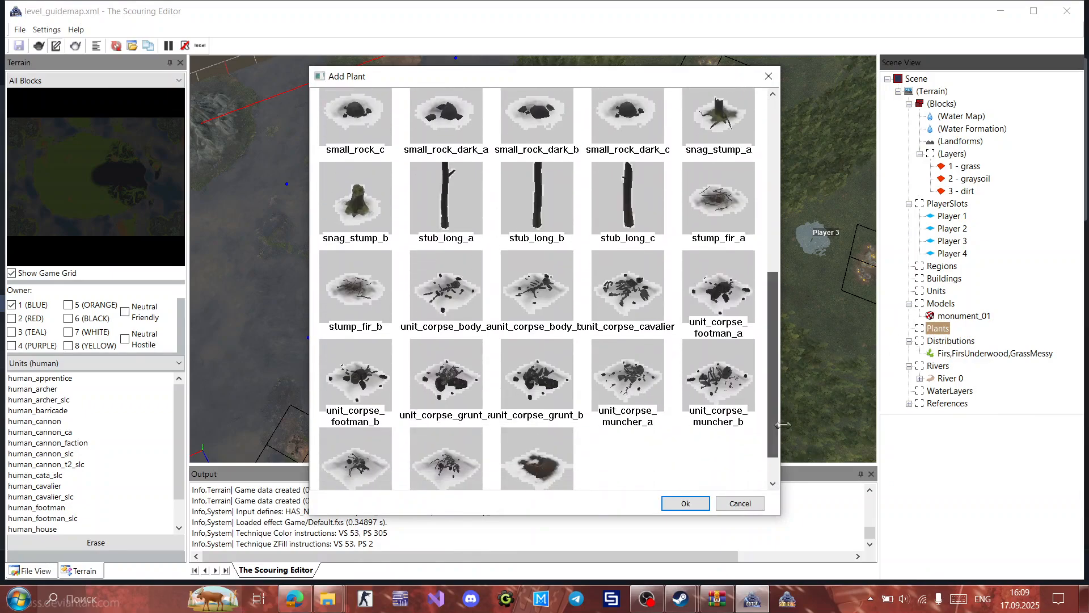
left_click_drag(770, 346, 766, 244)
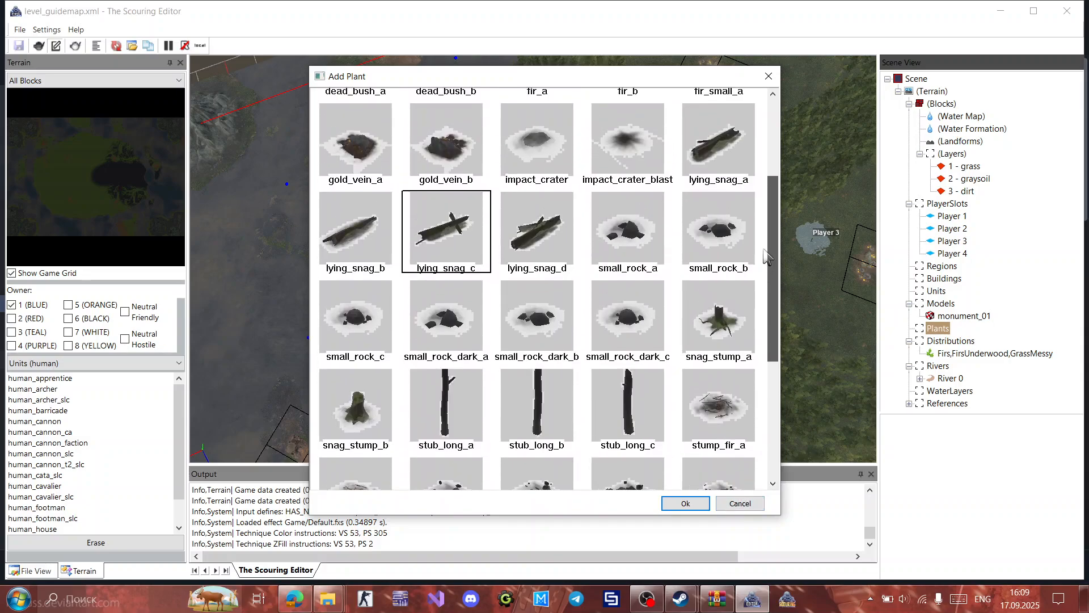
left_click(747, 502)
Step: Create a new plants distribution named snags and assign it the LyingSnags brush
right_click(948, 341)
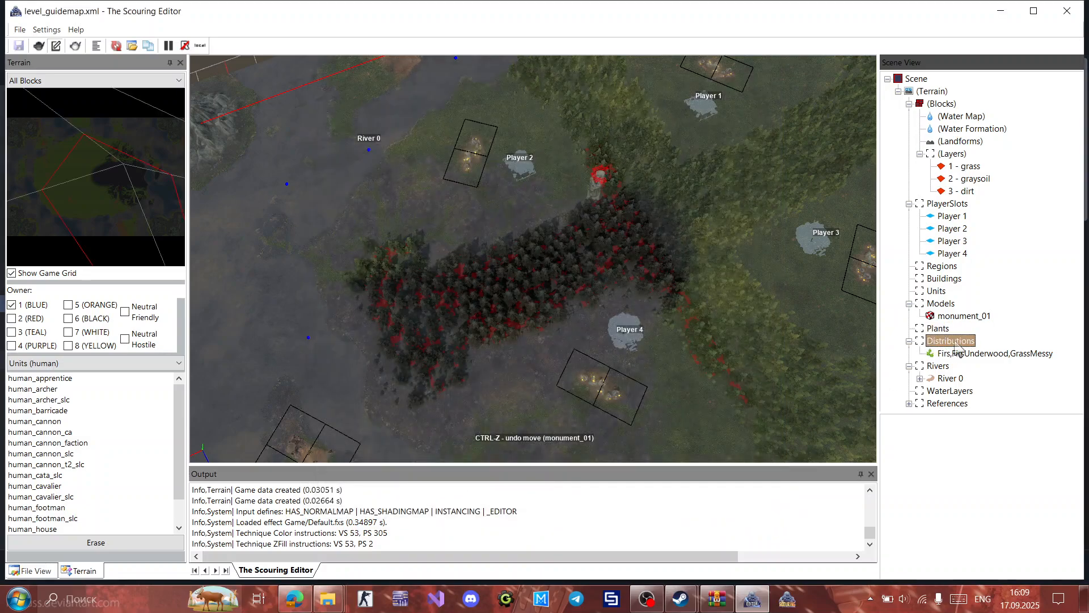
left_click(1001, 353)
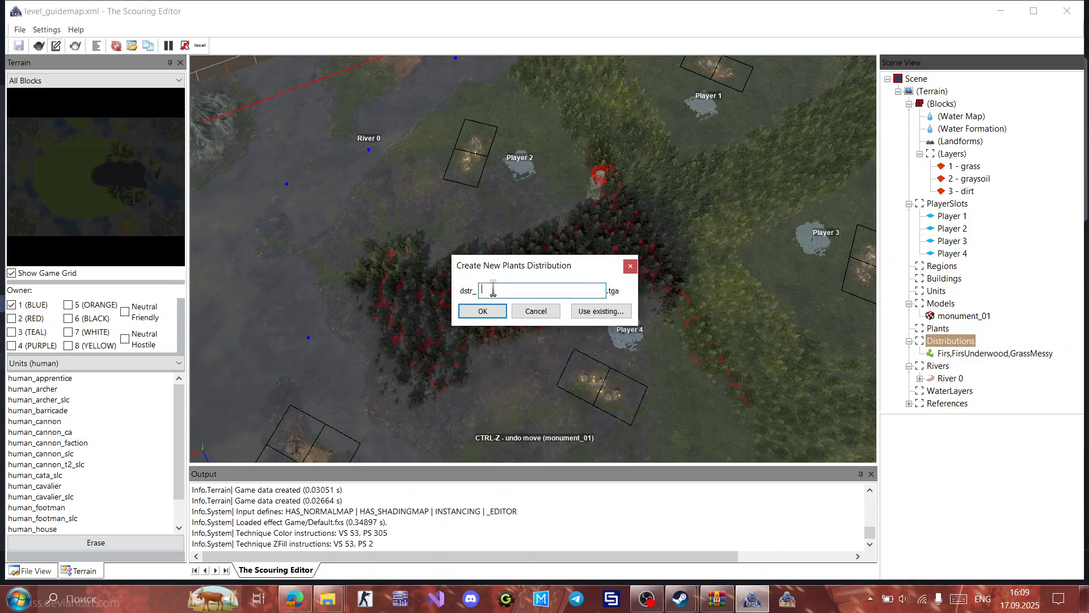
left_click(504, 313)
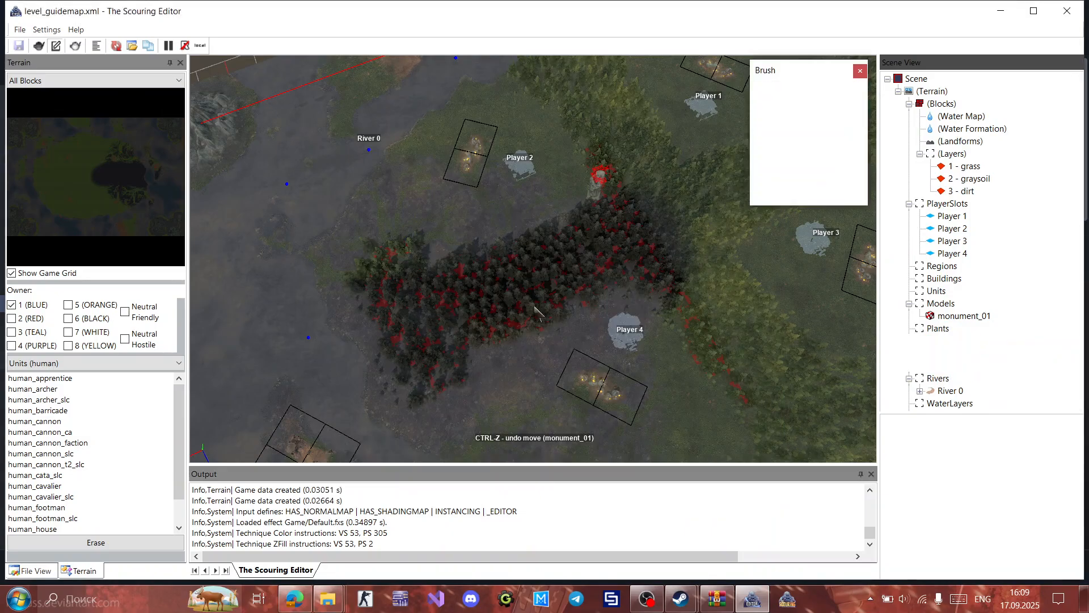
left_click(1030, 488)
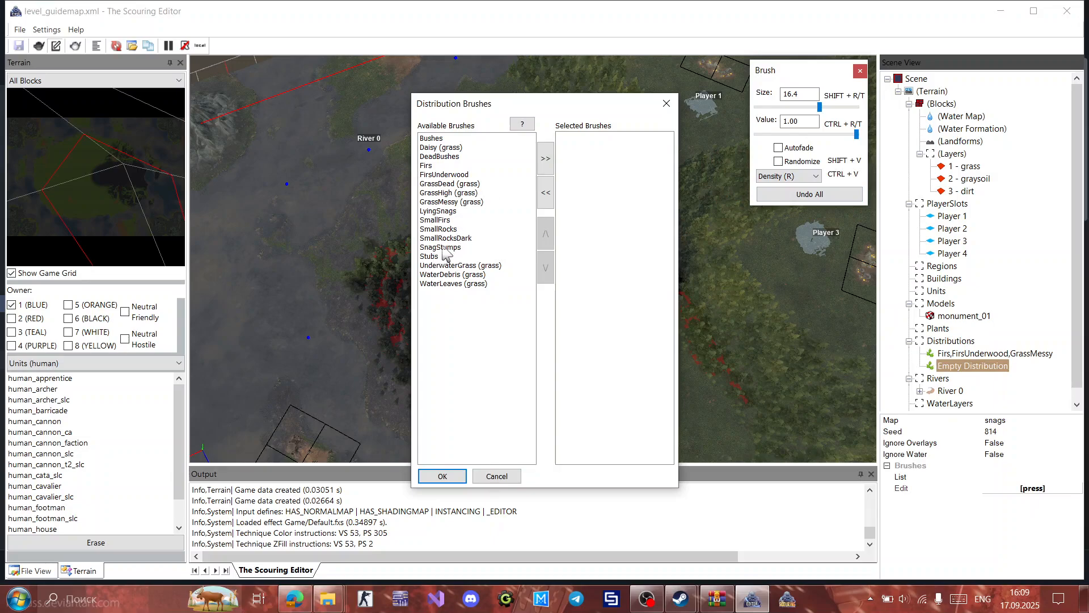
double_click(448, 211)
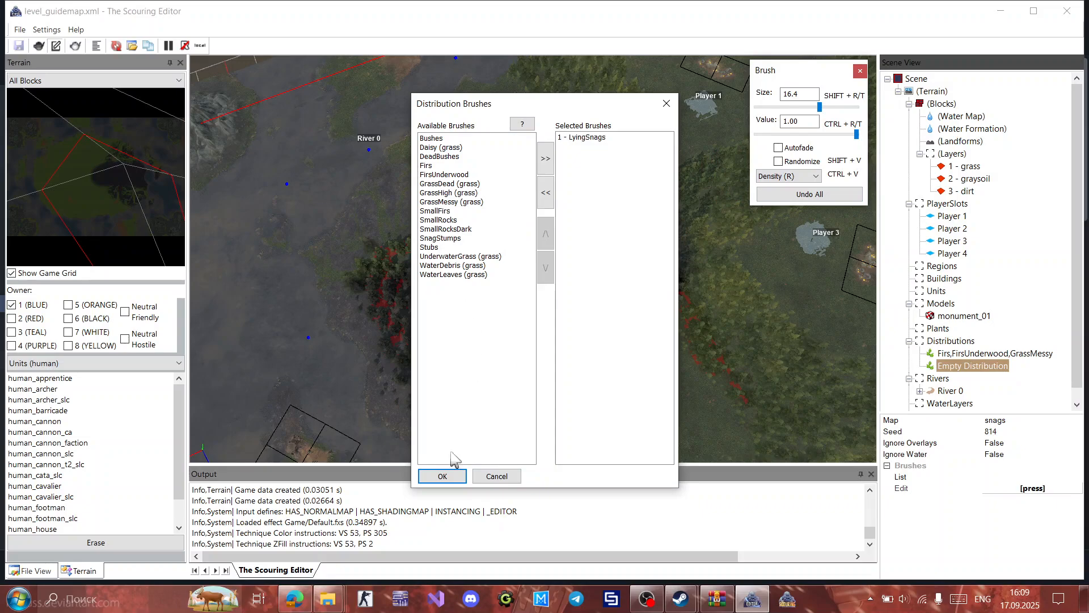
left_click(443, 476)
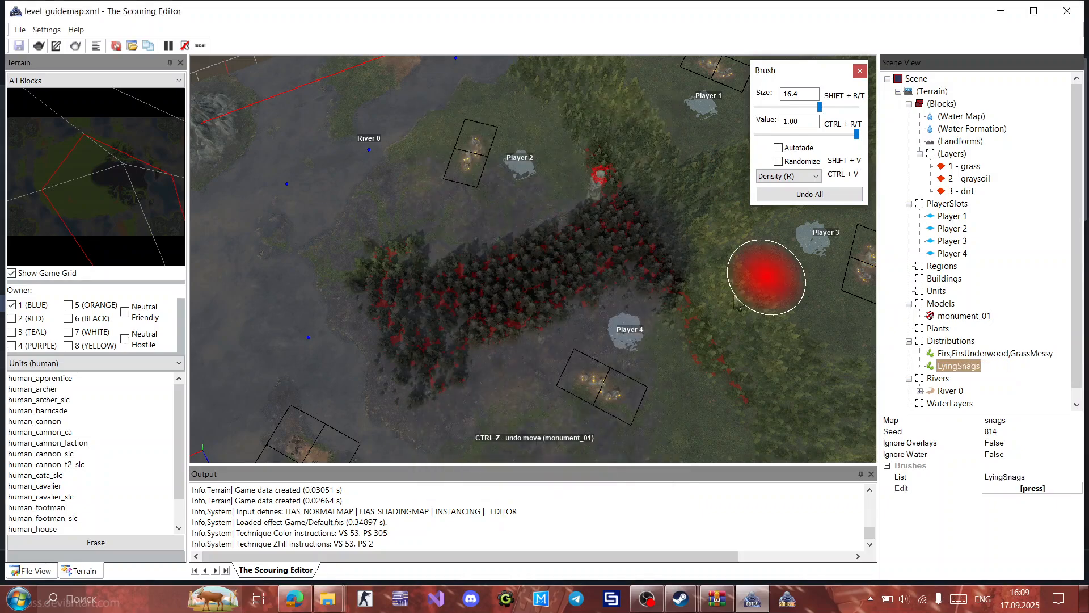
Step: Paint one patch of lying snags beside the forest near Player 2 with brush size 16.4 and density 1.00, and inspect it without the brush overlay
left_click_drag(436, 227, 433, 231)
left_click(954, 353)
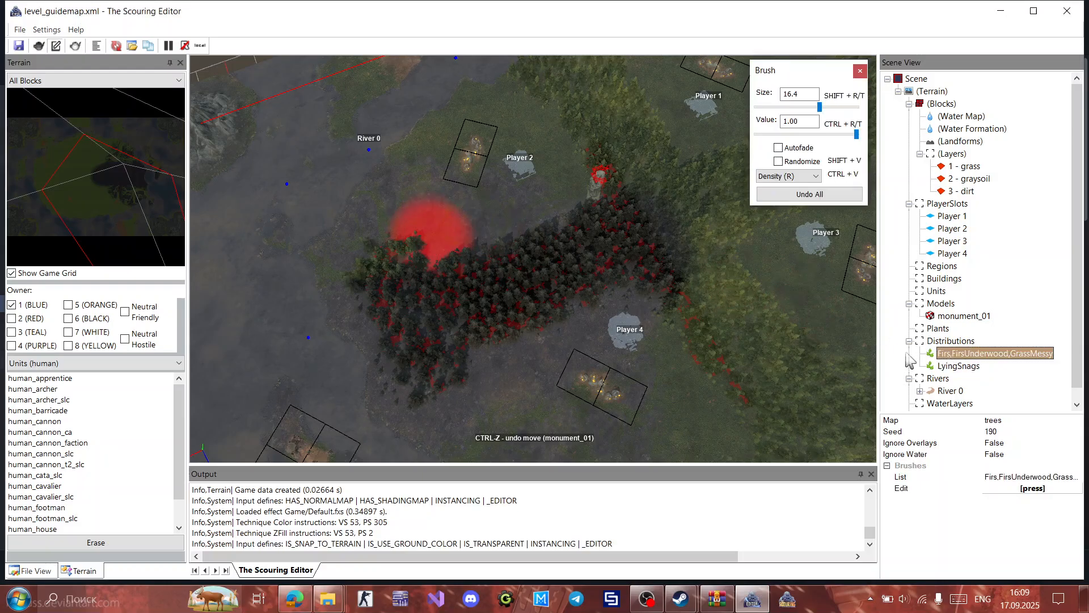
scroll(460, 230, "up", 1)
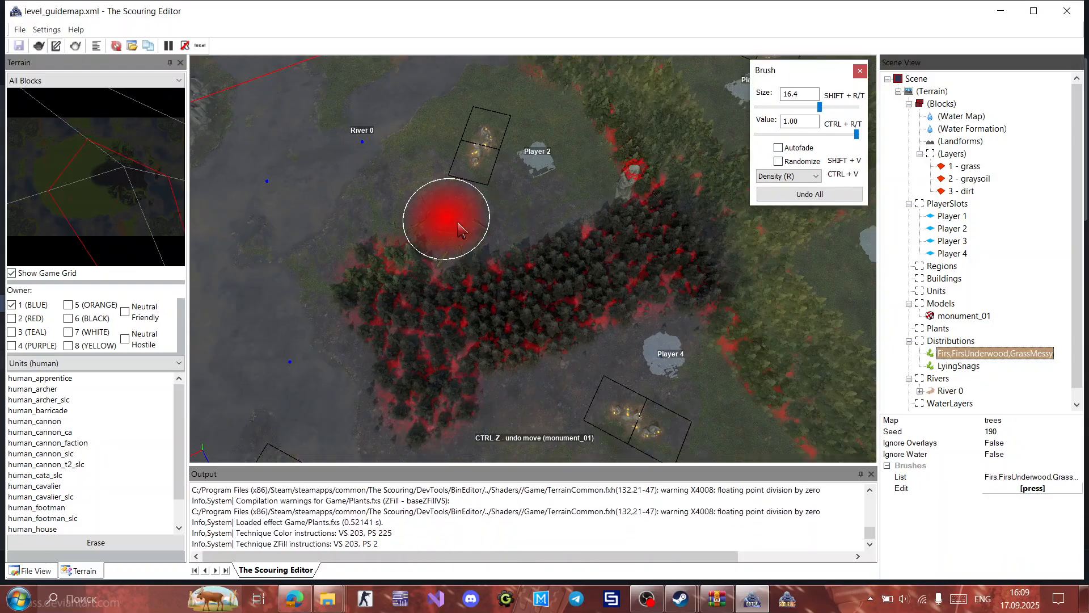
scroll(461, 230, "up", 3)
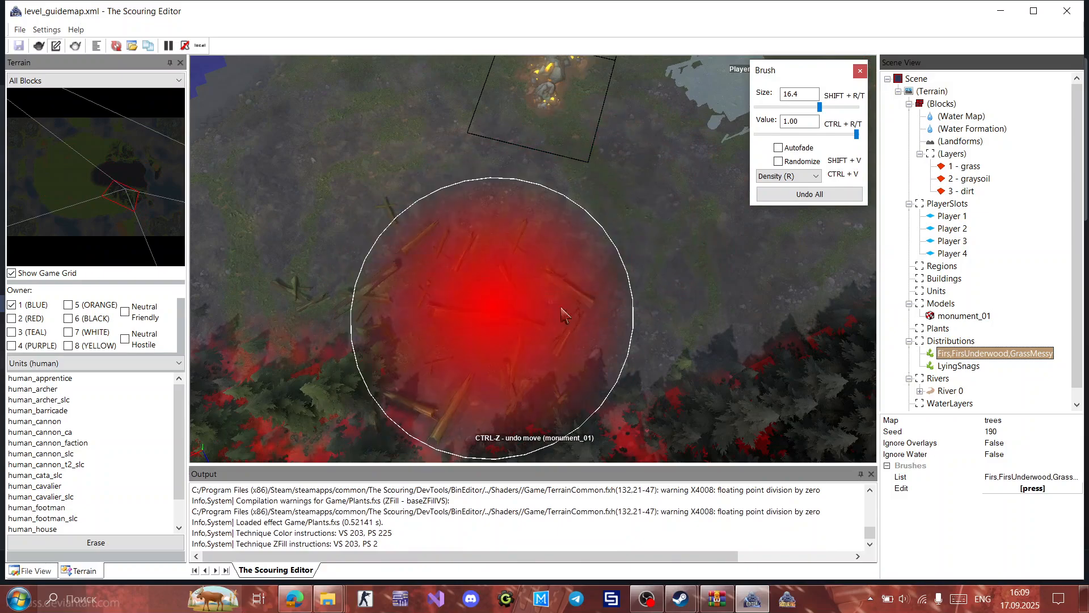
left_click(939, 329)
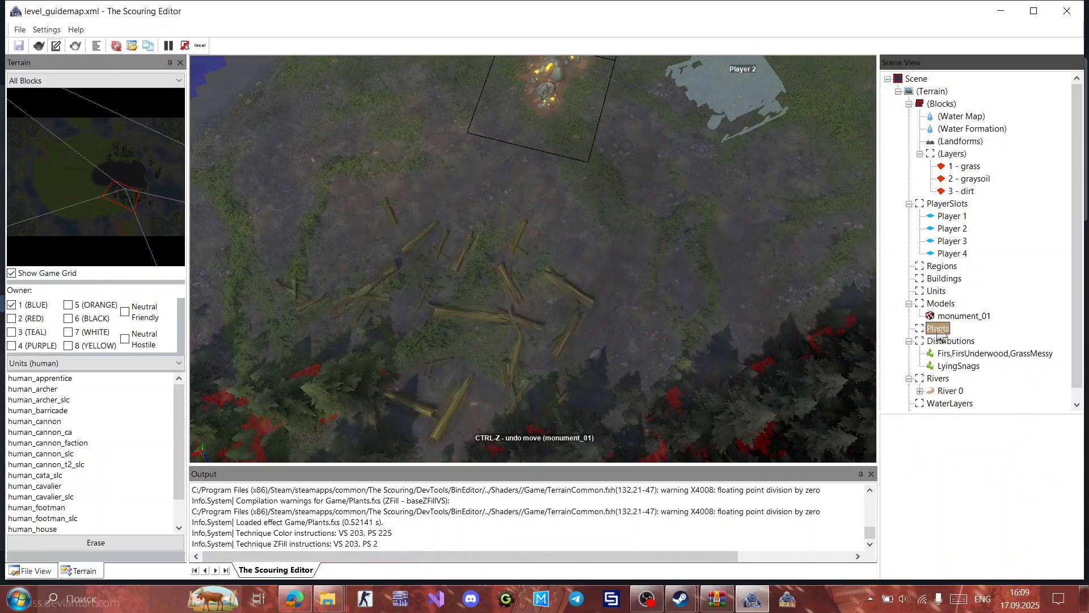
scroll(623, 269, "down", 4)
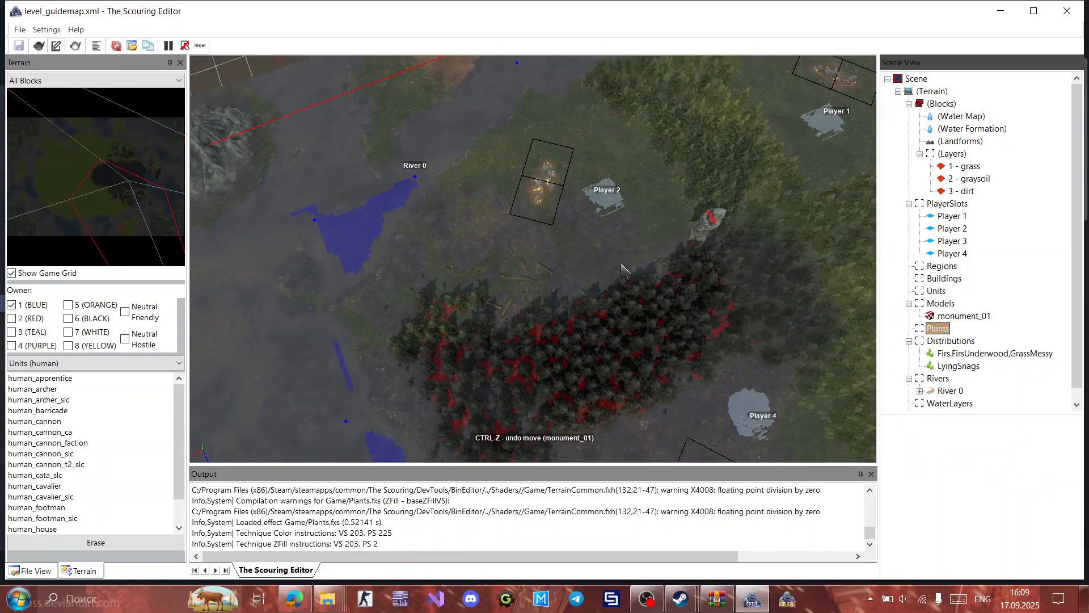
middle_click_drag(550, 264, 497, 254)
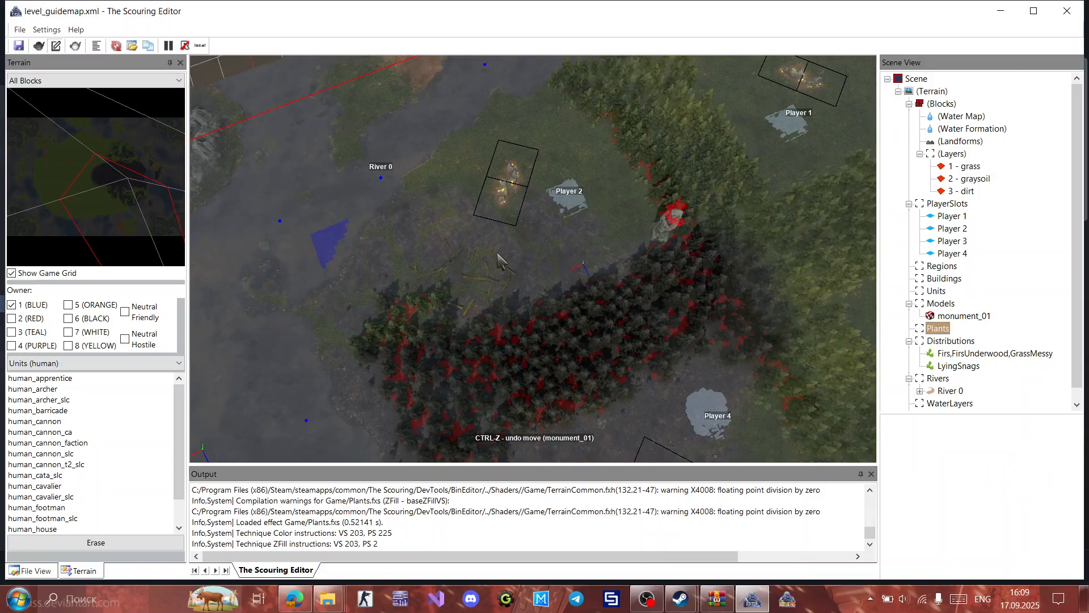
Step: Look through the individual plant models from blast_decal to vein_empty and close the catalogue without adding one
right_click(946, 339)
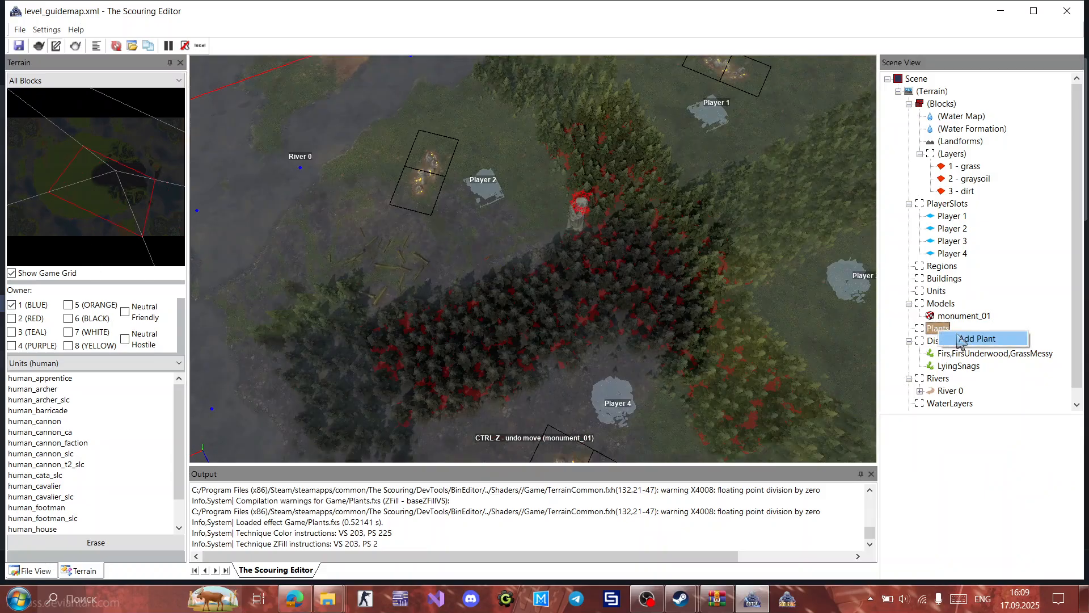
left_click(960, 339)
scroll(761, 193, "down", 1)
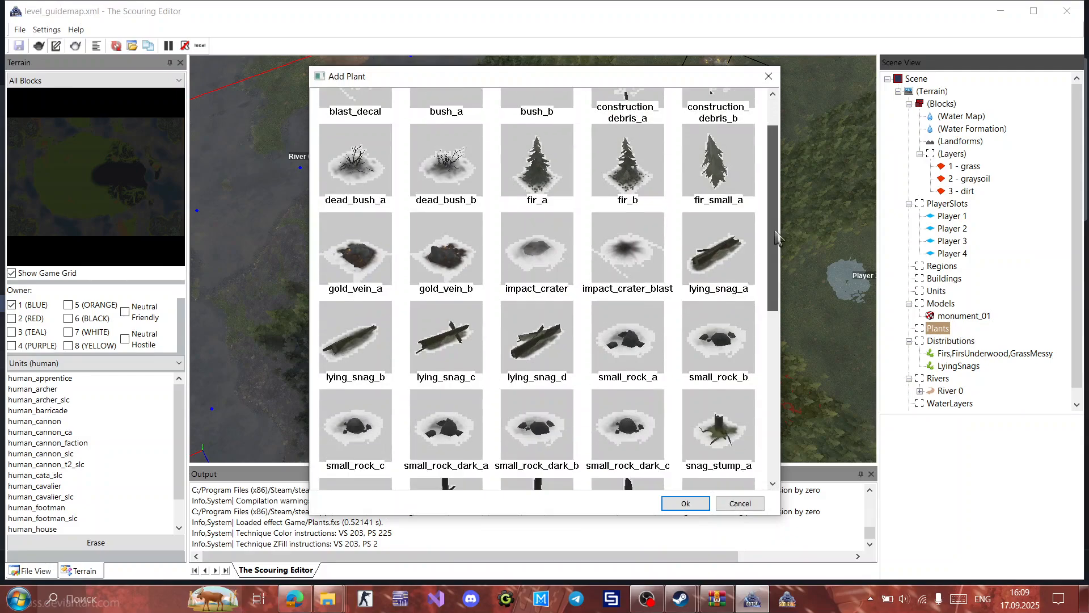
scroll(761, 193, "up", 1)
scroll(760, 354, "down", 5)
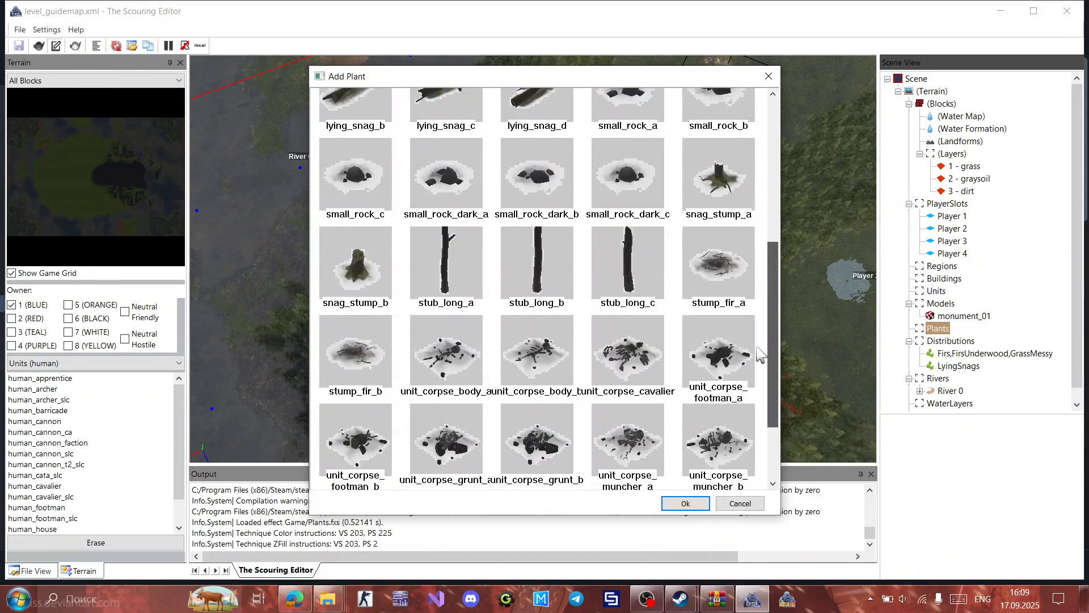
scroll(761, 354, "down", 2)
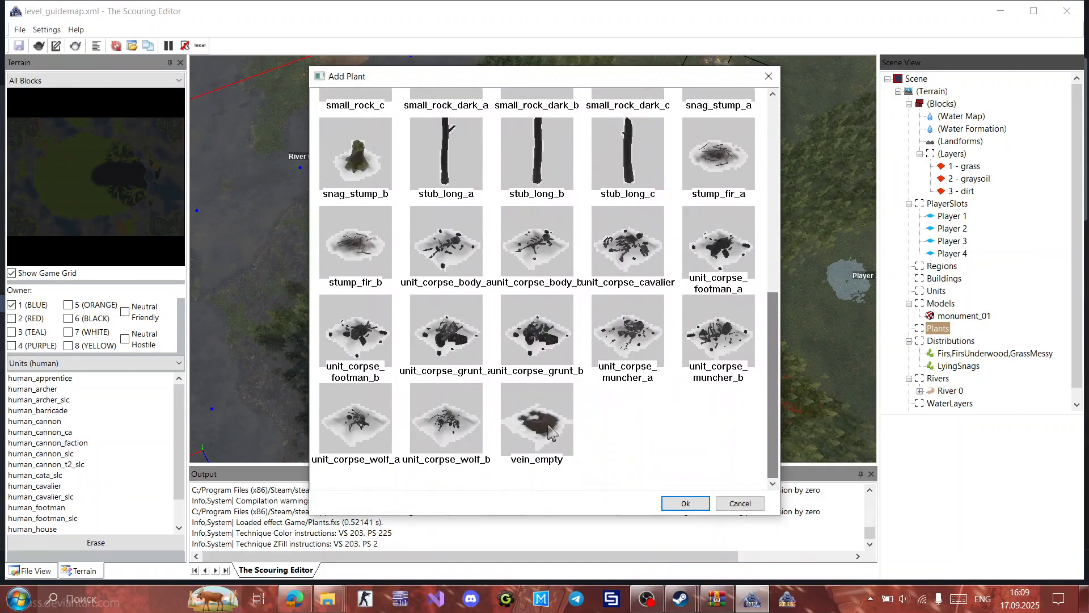
left_click(545, 428)
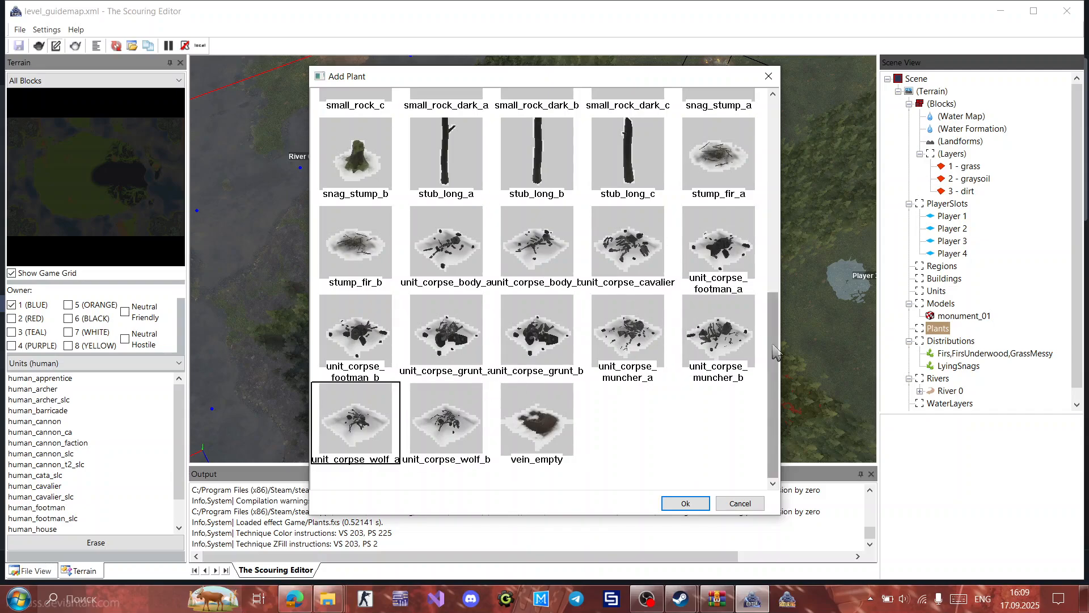
left_click_drag(773, 346, 695, 116)
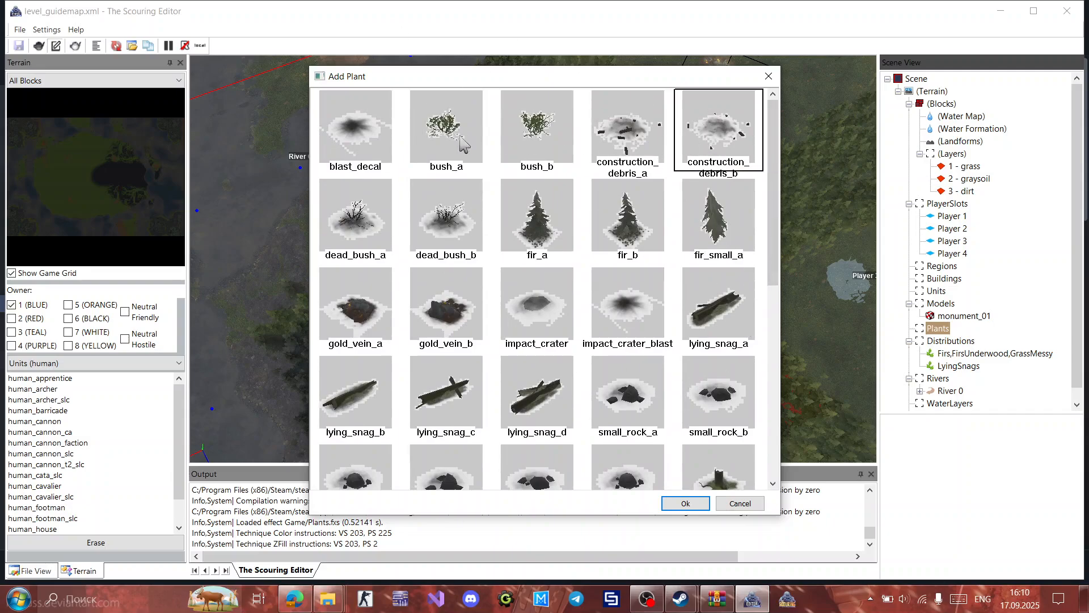
left_click_drag(779, 248, 742, 502)
left_click(740, 503)
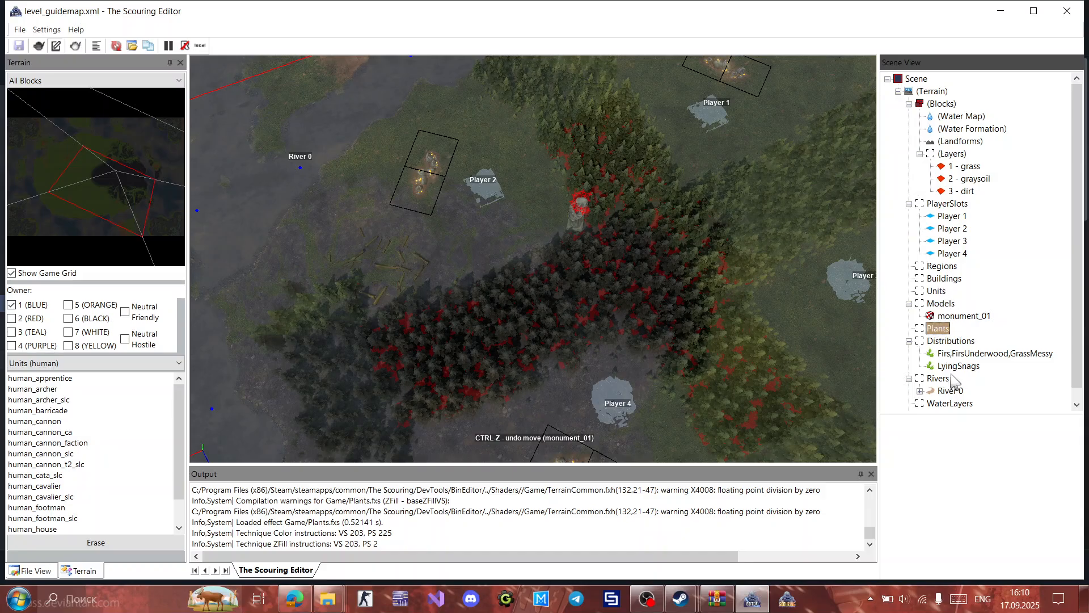
Step: Add a water layer of the ocean type to the scene
left_click_drag(1078, 345, 1076, 371)
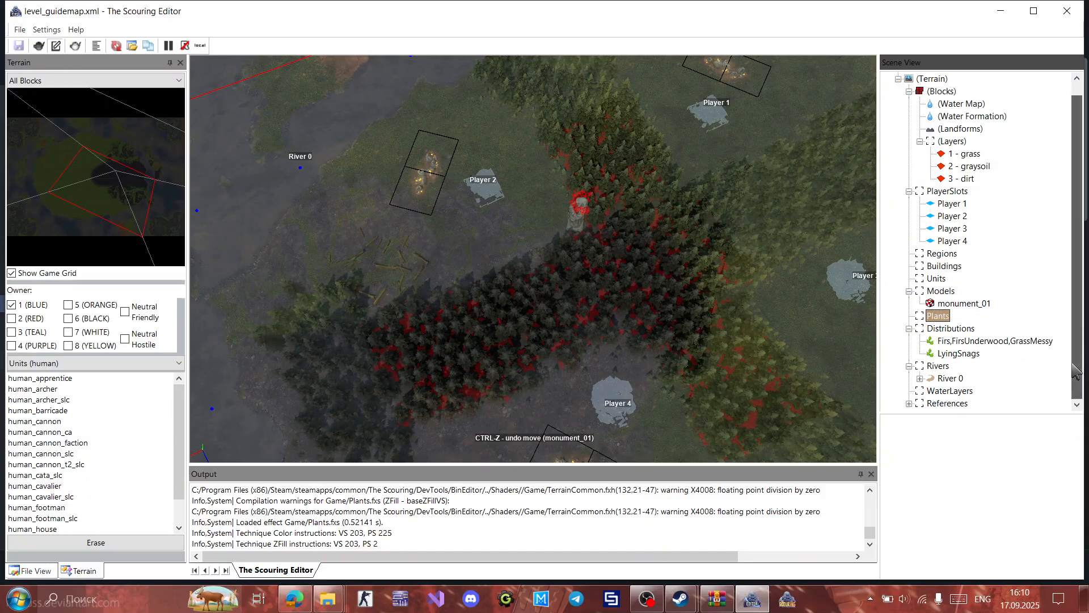
right_click(947, 392)
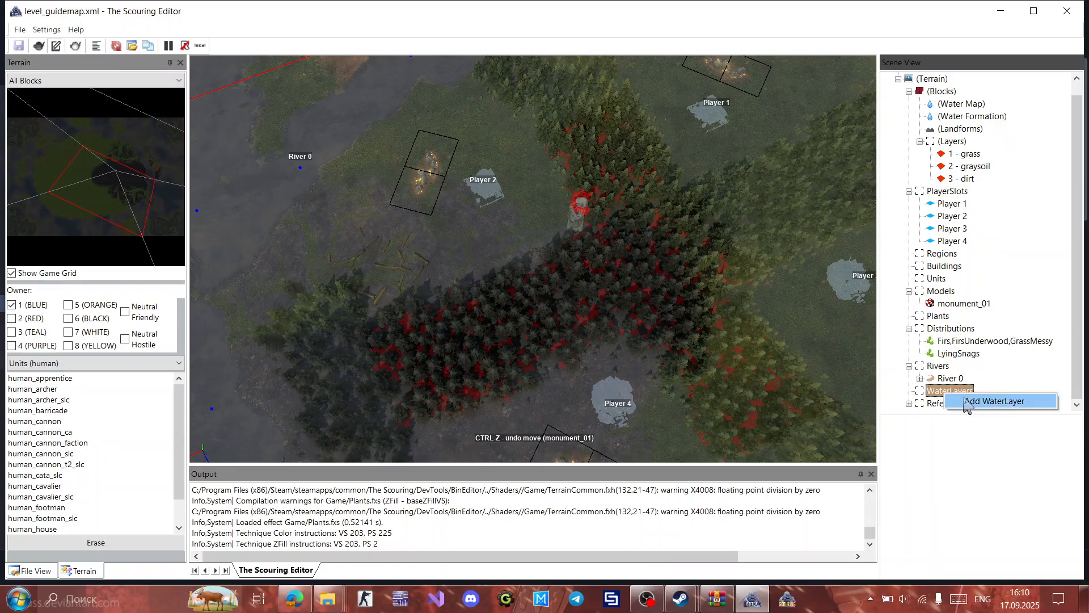
left_click(967, 403)
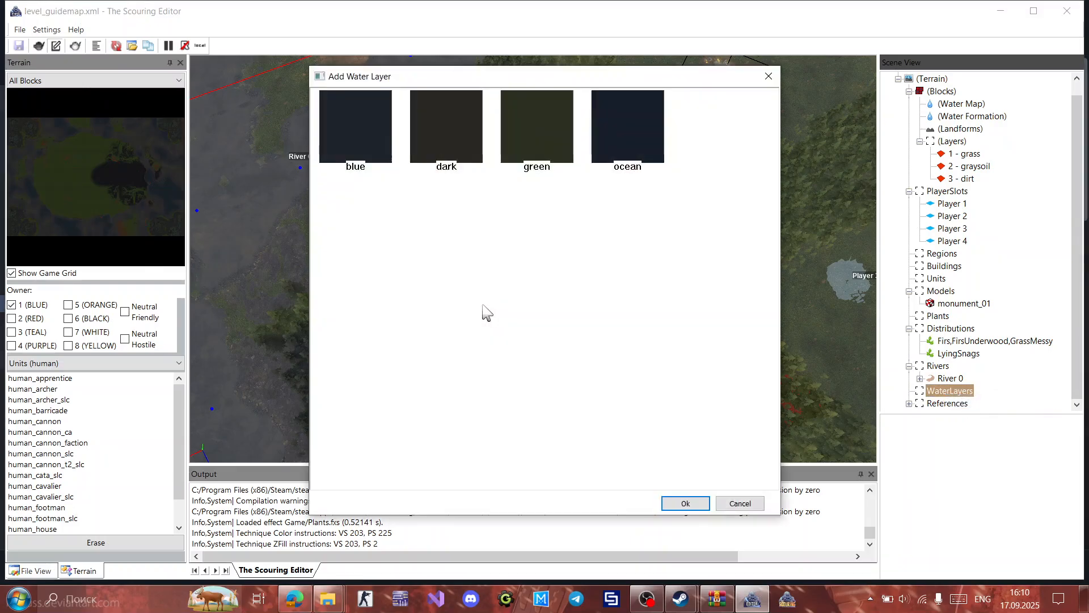
double_click(650, 150)
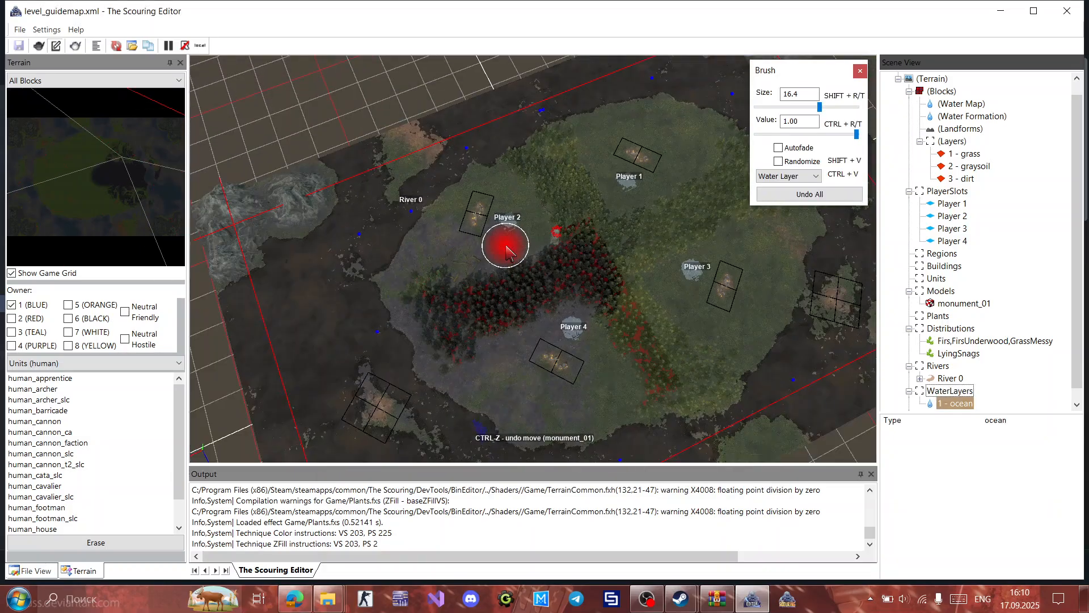
Step: Paint the ocean water layer over the whole looping river around the players' land with brush size 38.1 and value 1.00
scroll(507, 252, "down", 3)
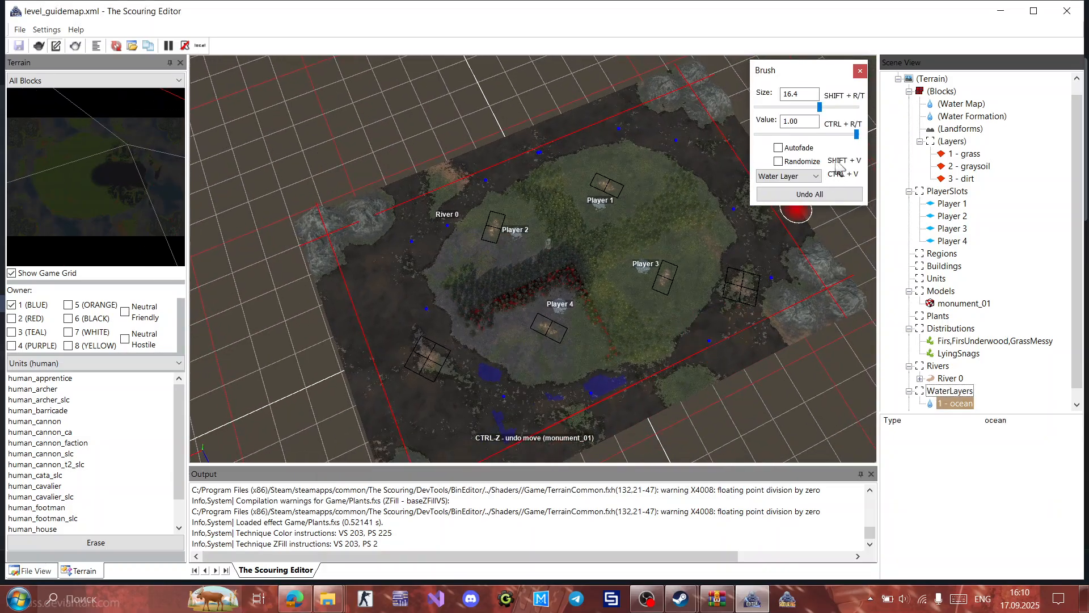
left_click_drag(819, 107, 840, 107)
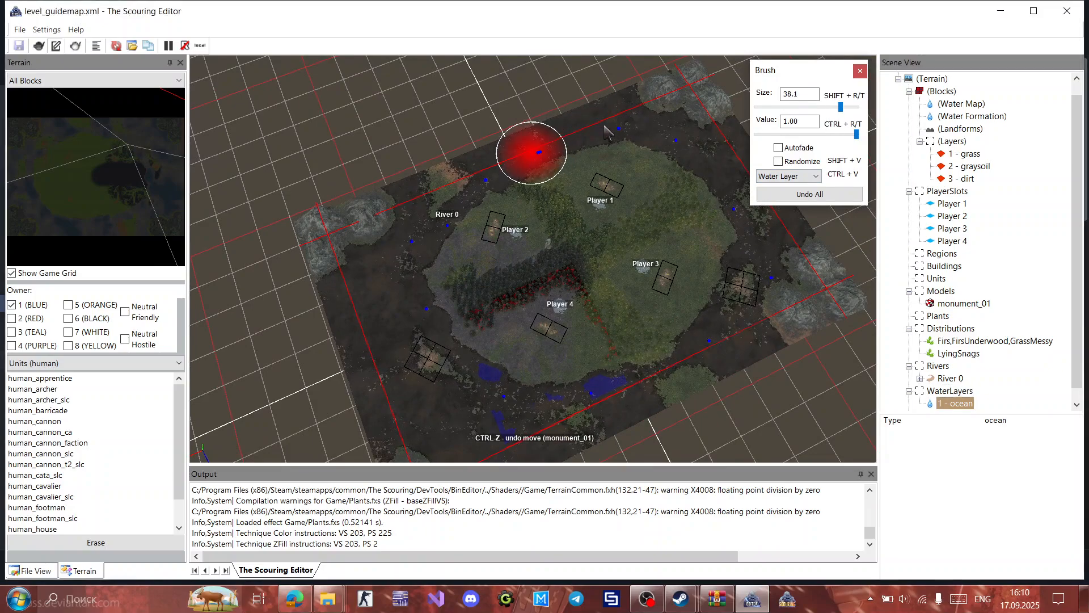
mouse_move(605, 126)
left_mouse_down()
mouse_move(620, 109)
mouse_move(730, 158)
mouse_move(742, 282)
mouse_move(698, 346)
mouse_move(599, 400)
left_mouse_up()
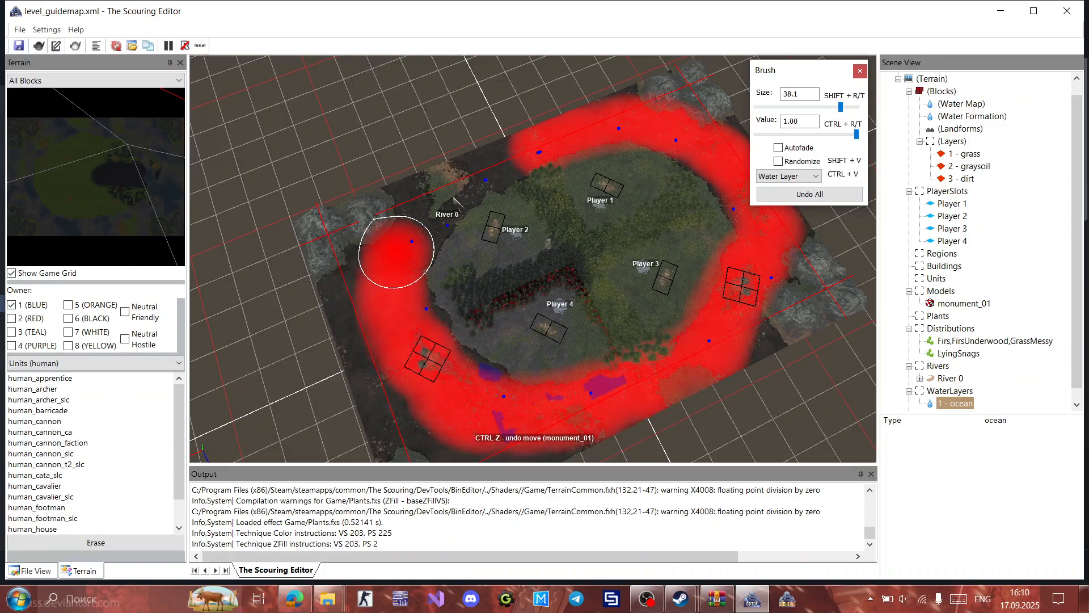
left_click_drag(347, 354, 415, 448)
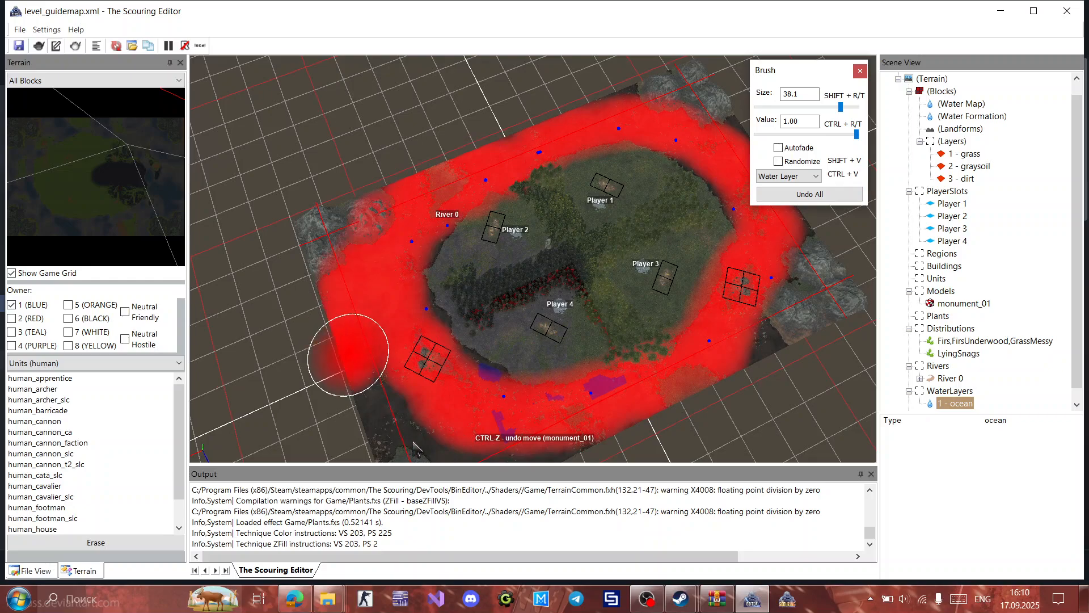
key("Escape")
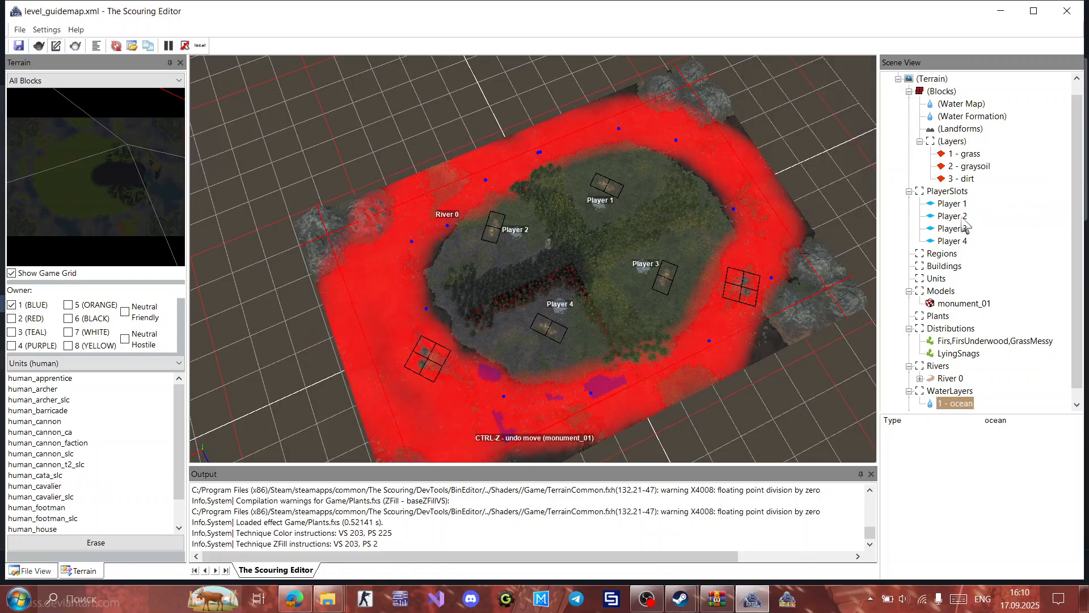
Step: Add a green water layer and paint a stroke of it over the river near Player 2 with brush size 38.1 and value 1.00
left_click(500, 241)
scroll(481, 214, "up", 10)
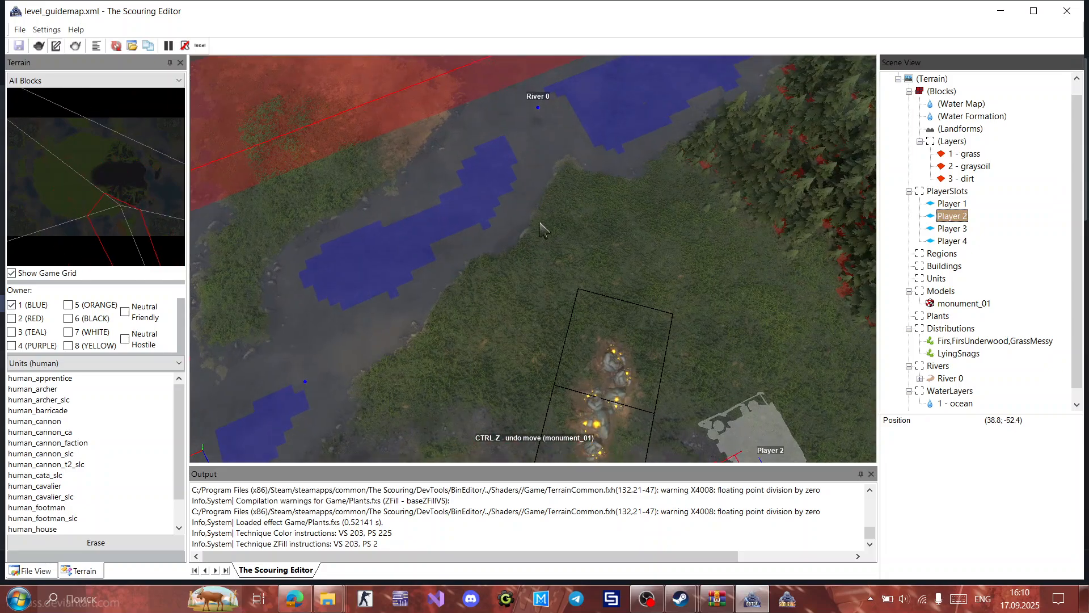
mouse_move(540, 223)
middle_mouse_down()
mouse_move(541, 211)
mouse_move(536, 232)
middle_mouse_up()
scroll(912, 358, "down", 5)
right_click(955, 392)
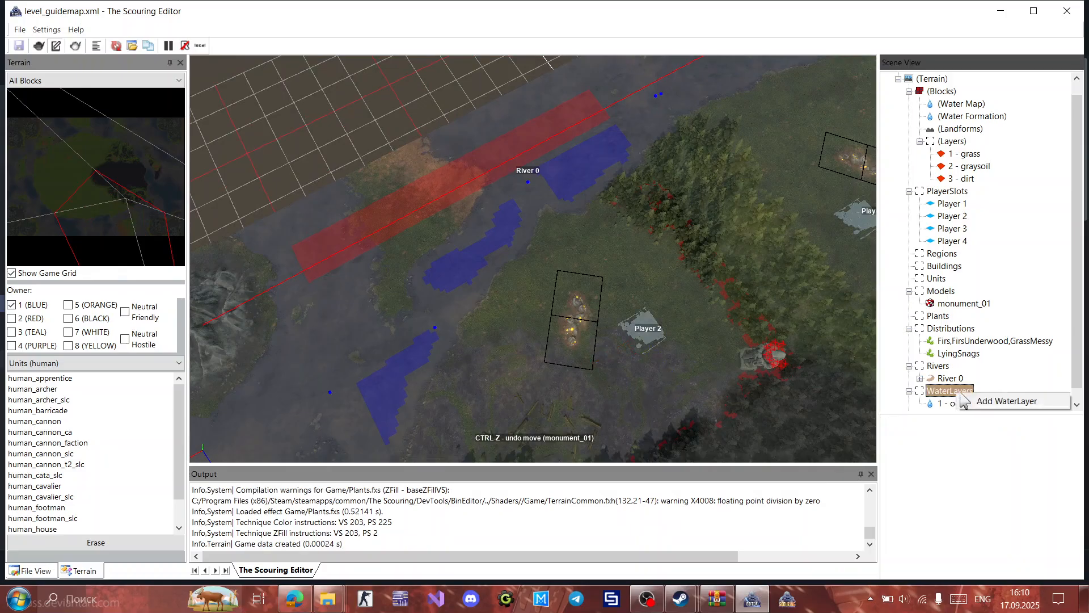
left_click(998, 401)
double_click(514, 149)
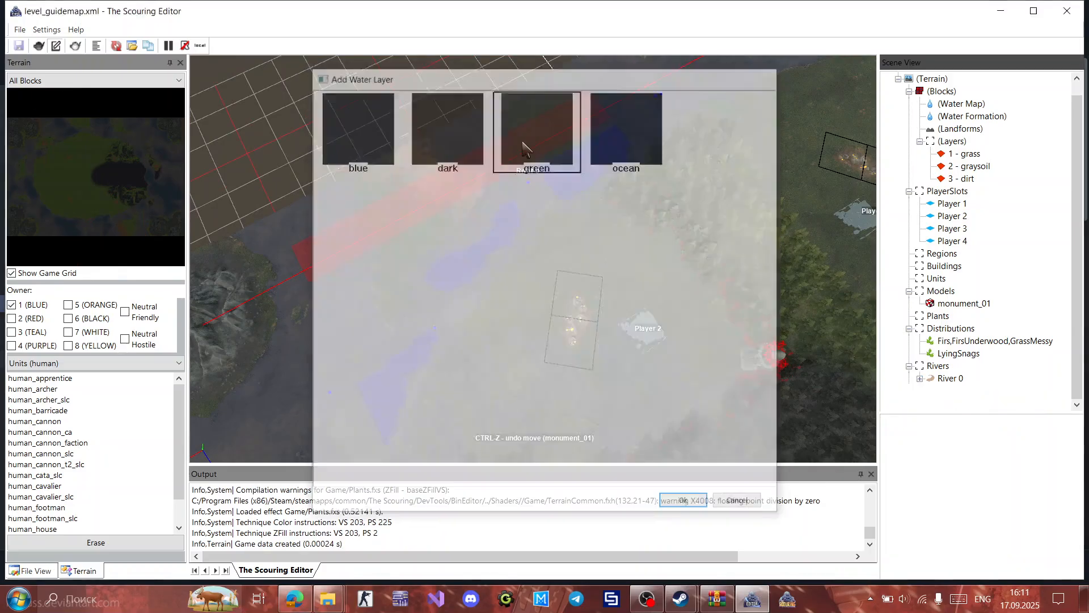
left_click_drag(334, 328, 319, 422)
key("Escape")
left_click(958, 340)
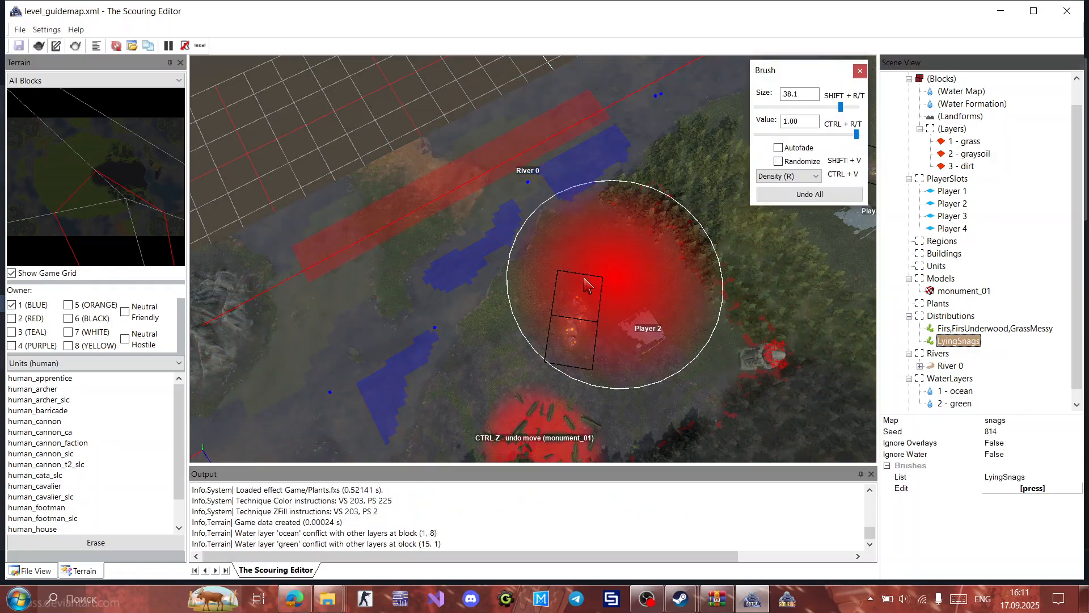
Step: Move the ocean water layer down one position, below the green layer
left_click(951, 391)
right_click(965, 391)
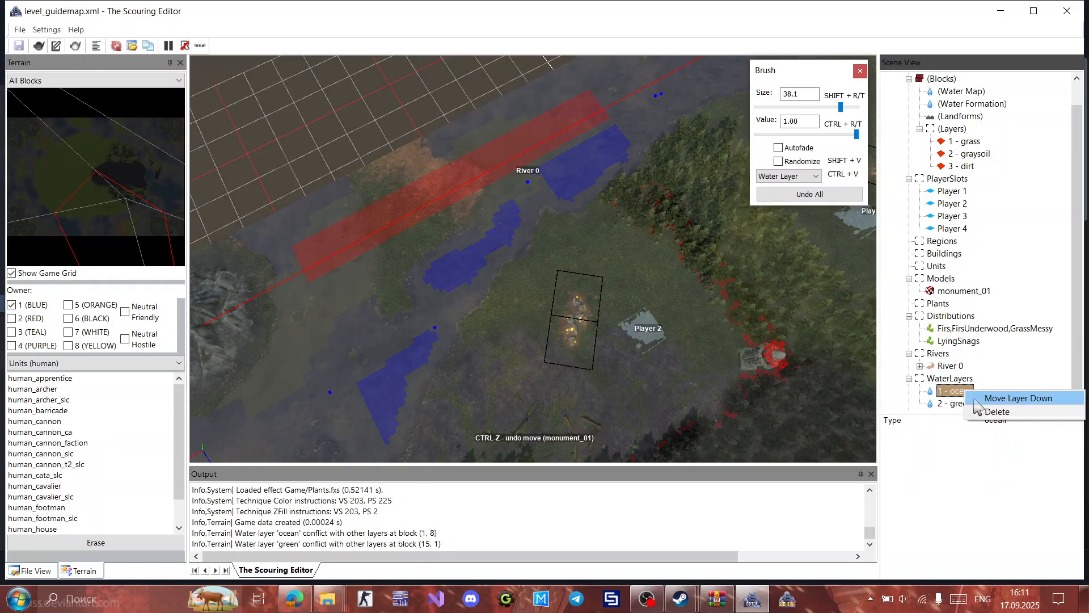
left_click(975, 399)
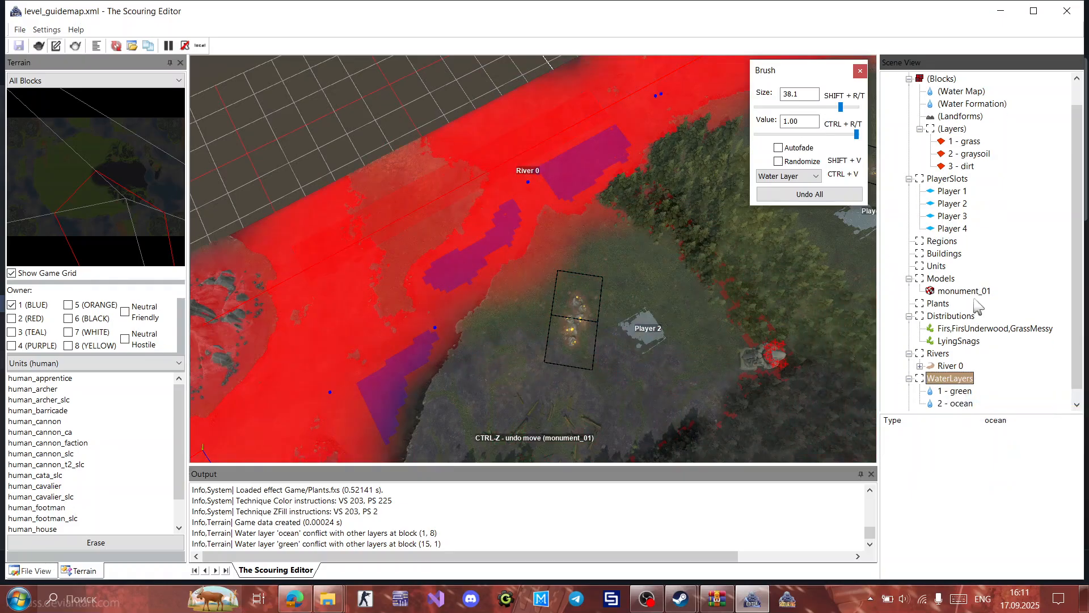
left_click(965, 316)
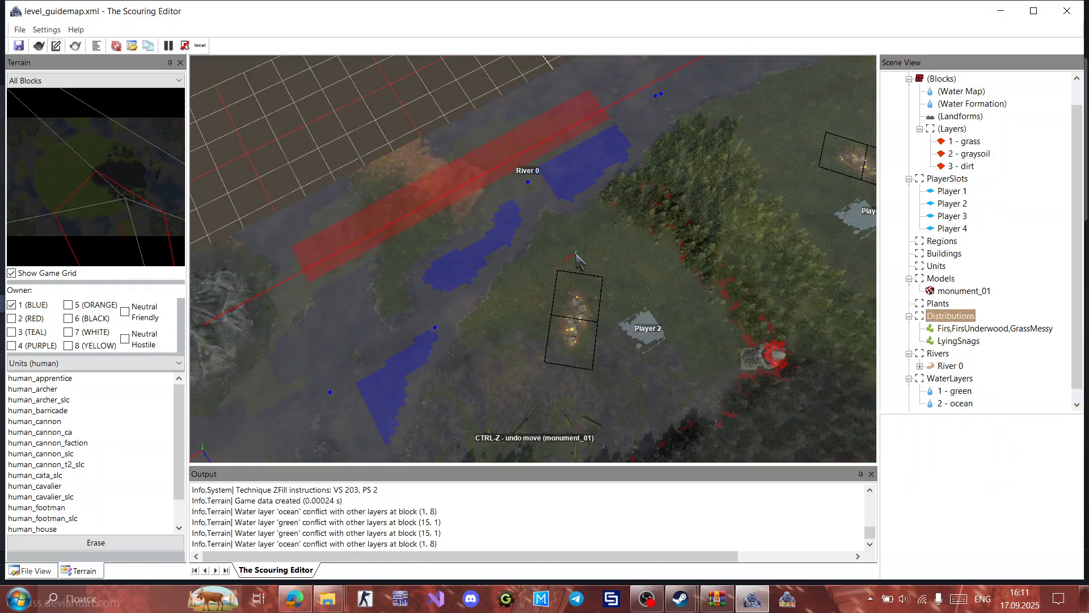
Step: Rebuild the terrain and hide the game grid
right_click(597, 274)
left_click(604, 263)
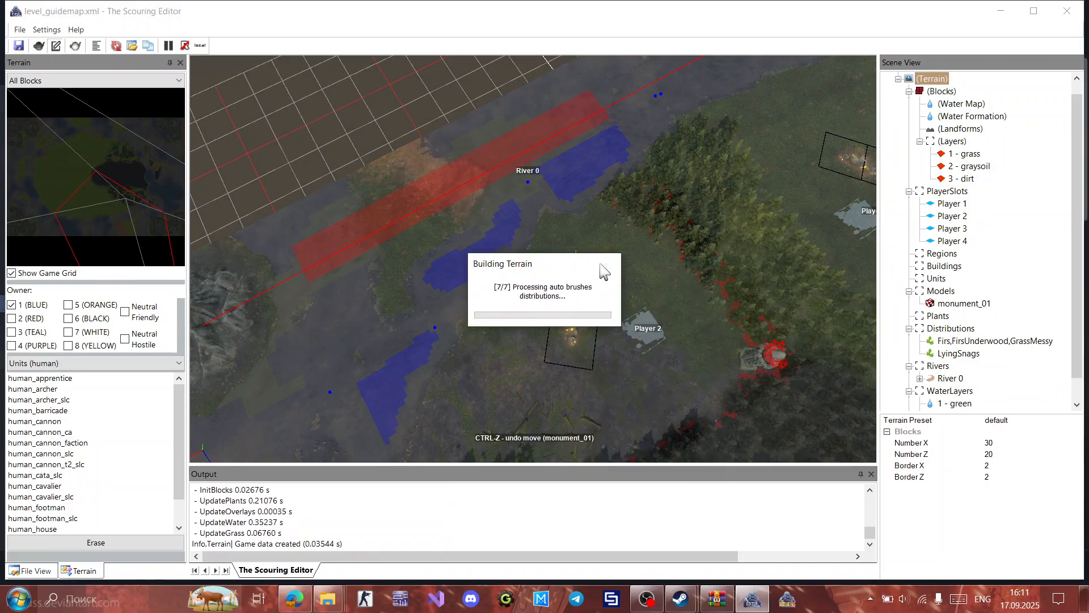
scroll(451, 311, "up", 1)
scroll(452, 306, "up", 2)
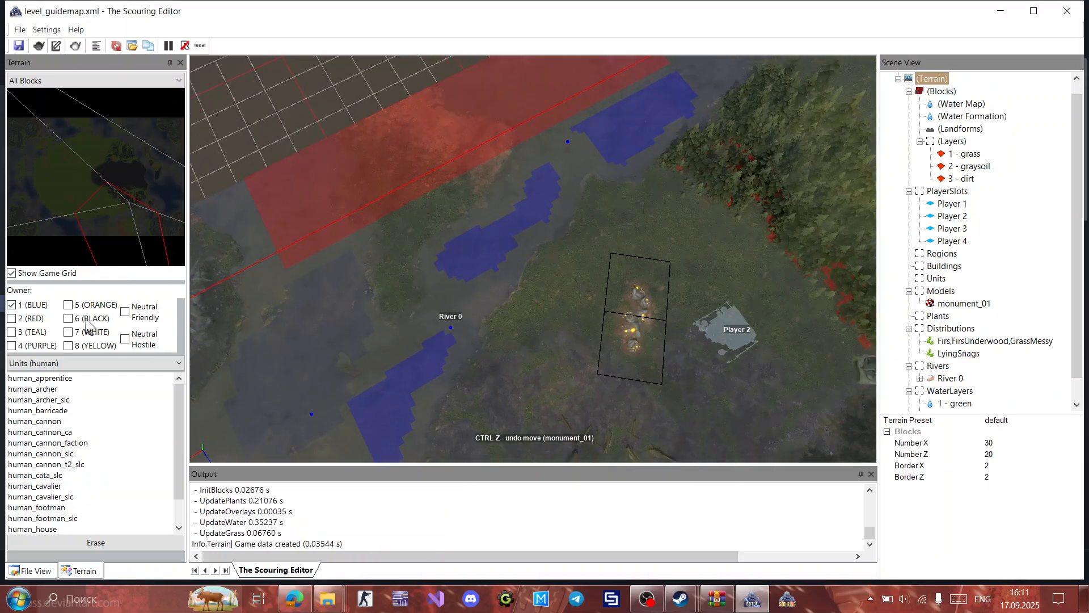
left_click(43, 276)
Step: Inspect the river water near Player 2 and around the map, and review the whole layout from above
left_click(580, 325)
middle_click_drag(587, 310, 592, 290)
scroll(485, 286, "up", 4)
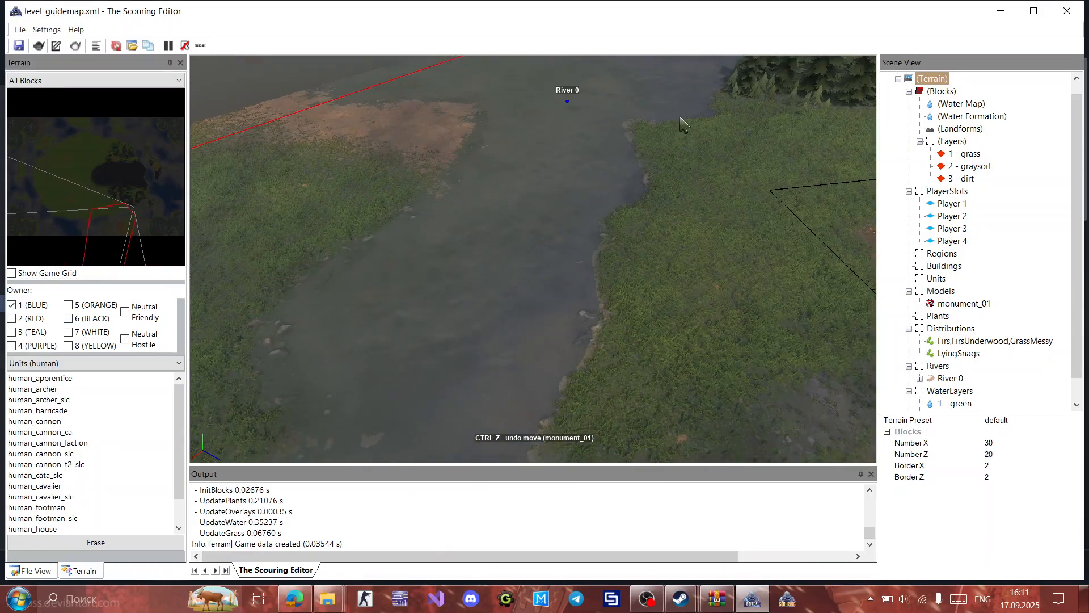
middle_click_drag(616, 241, 674, 194)
middle_click_drag(580, 333, 628, 258)
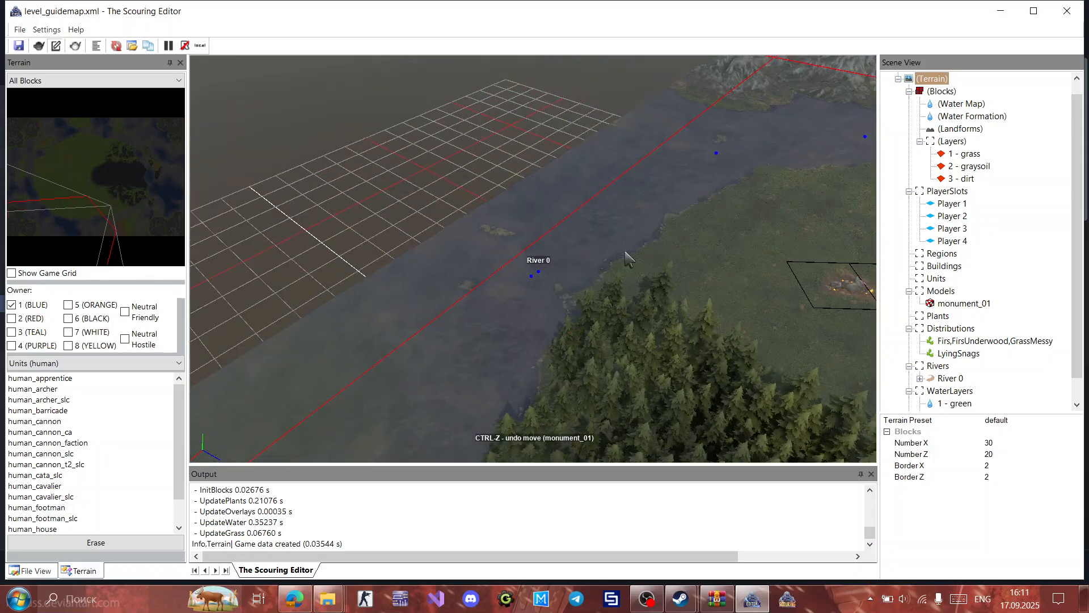
middle_click_drag(719, 241, 641, 356)
middle_click_drag(565, 226, 559, 290)
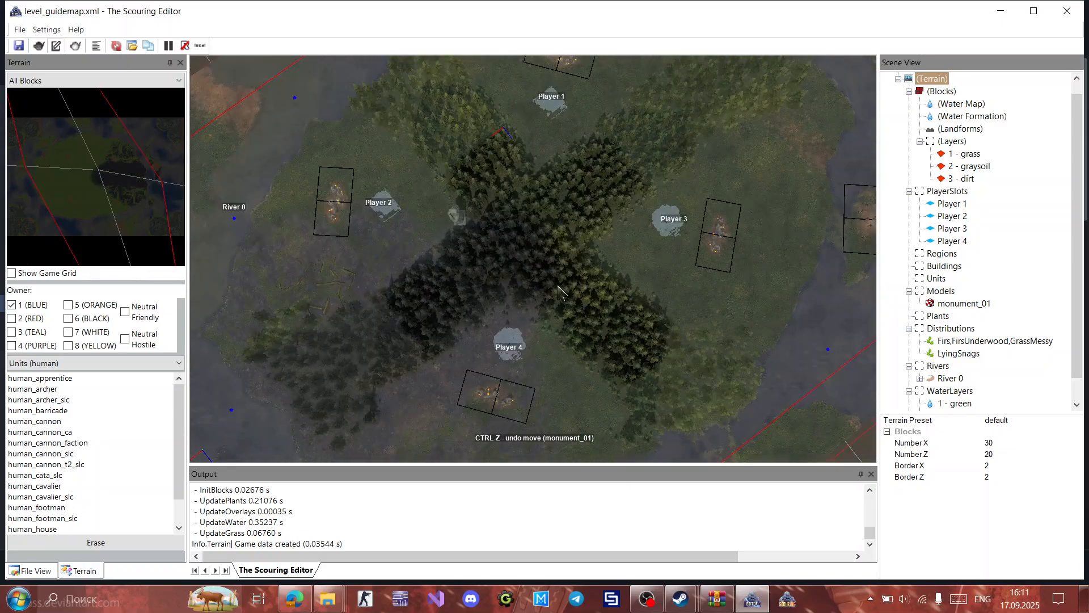
scroll(559, 289, "down", 3)
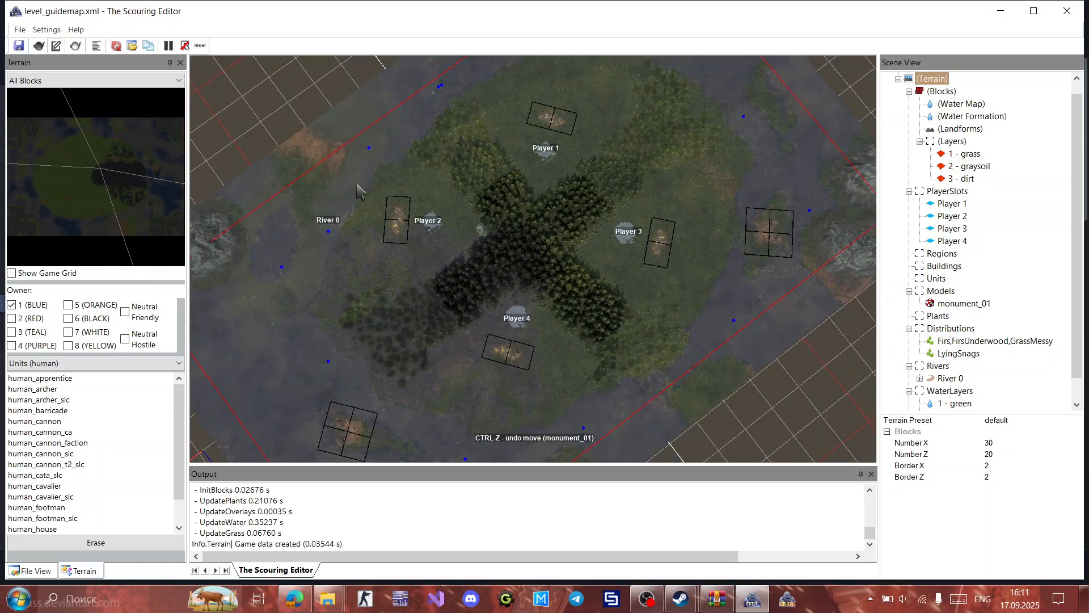
Step: Save the level_guidemap map
left_click(19, 46)
mouse_move(686, 600)
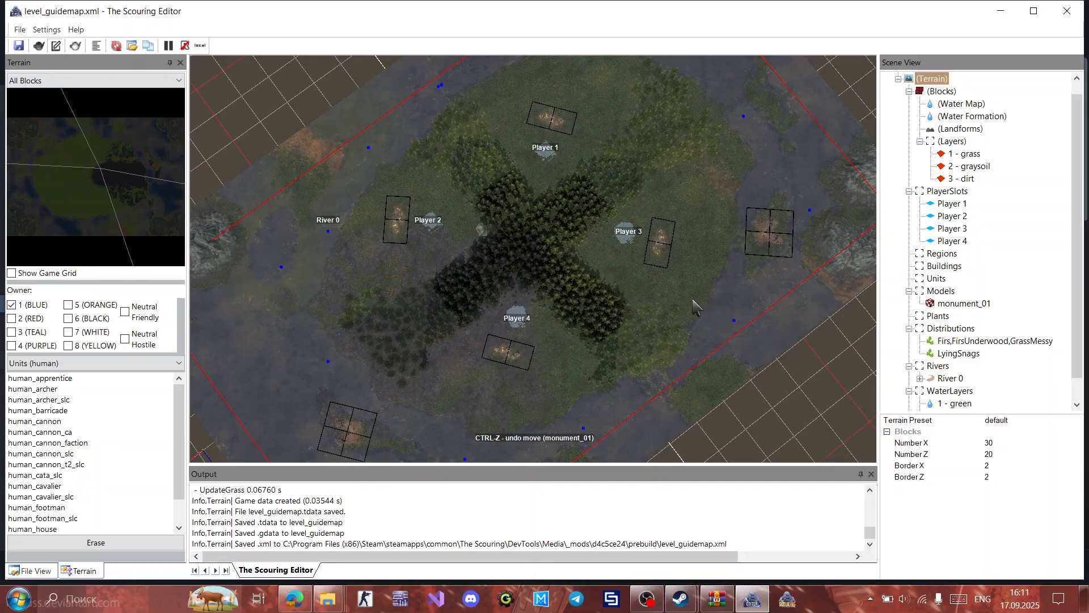
Step: Switch to File Explorer, go to The Scouring's DevTools\Bin folder and launch the game from there
mouse_move(333, 599)
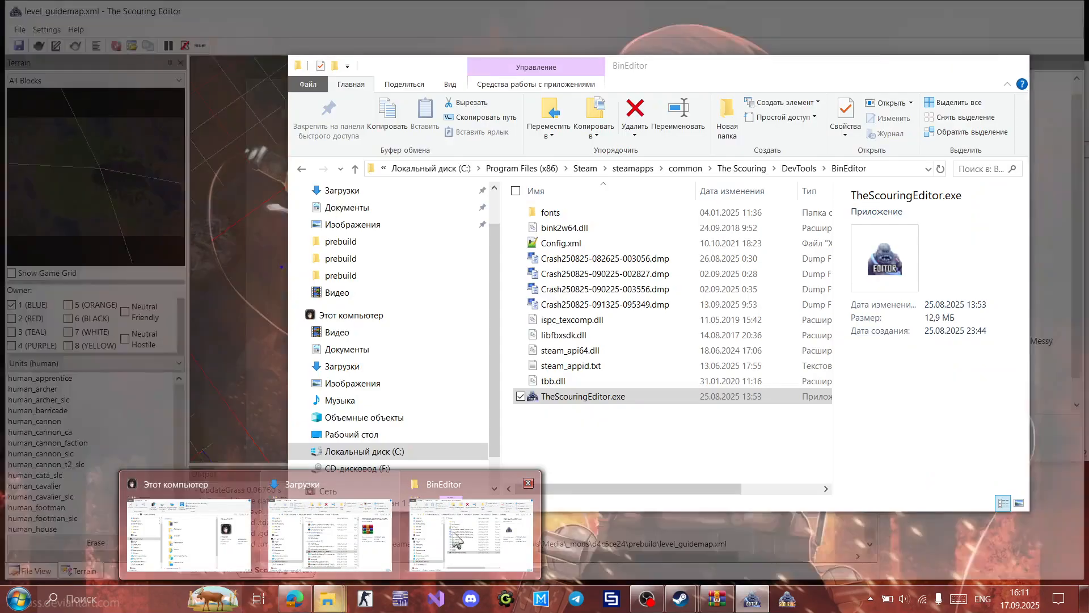
left_click(330, 510)
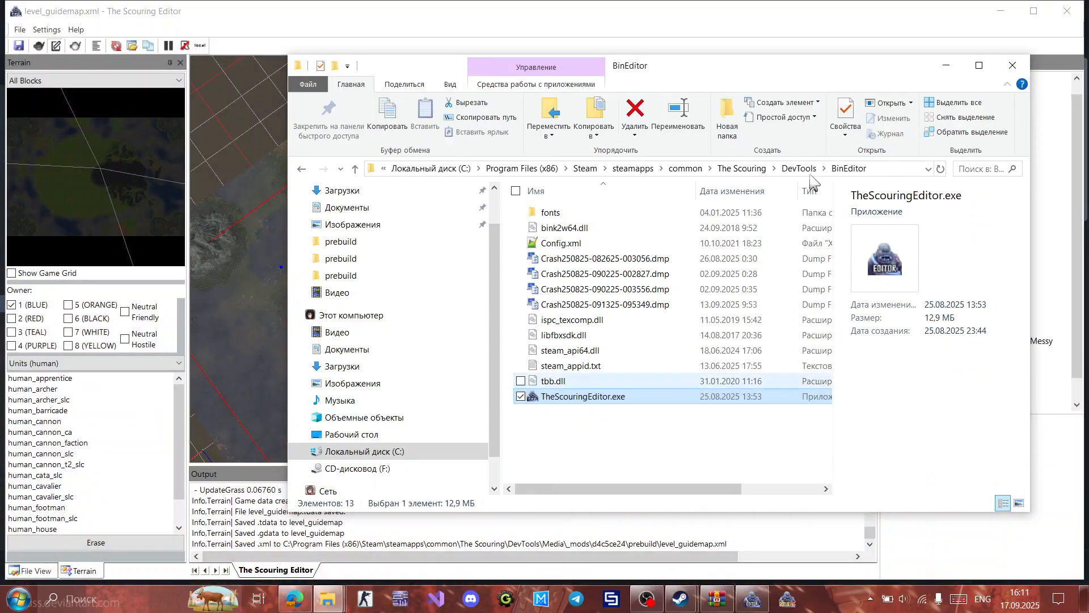
left_click(800, 170)
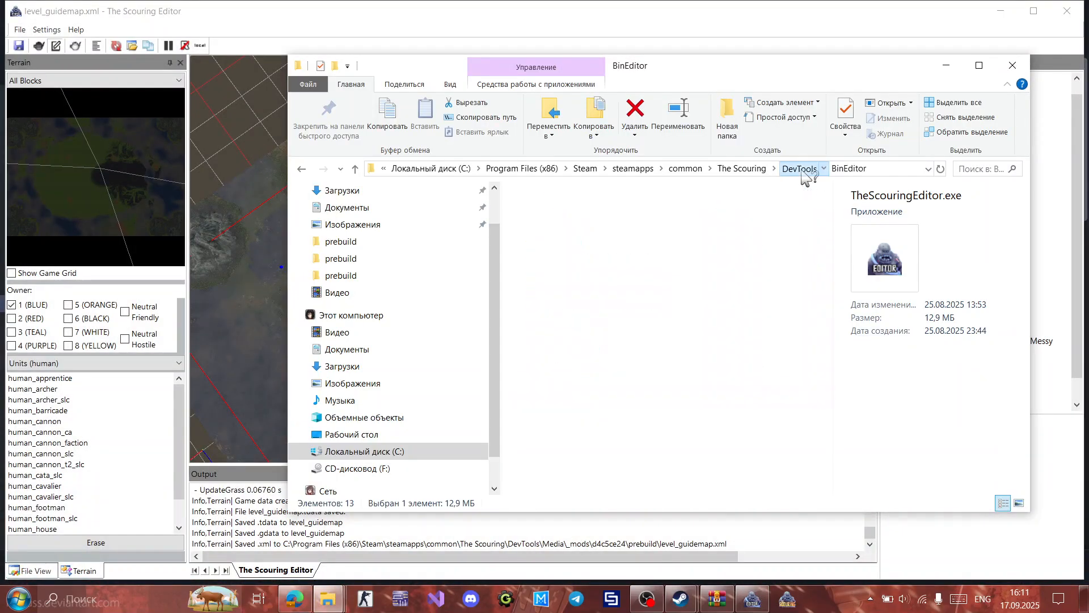
left_click(760, 169)
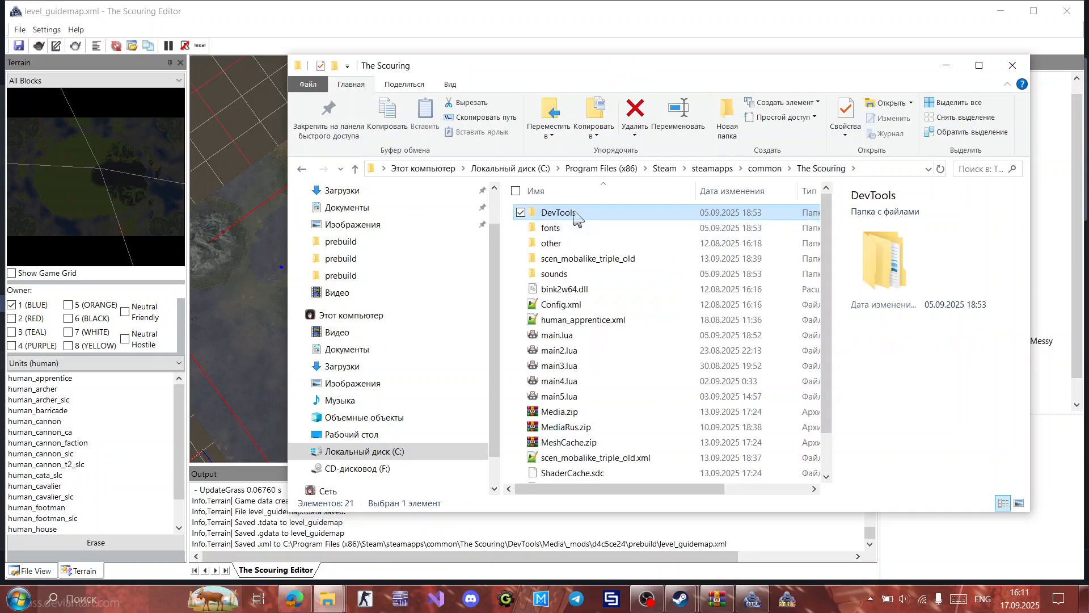
double_click(577, 214)
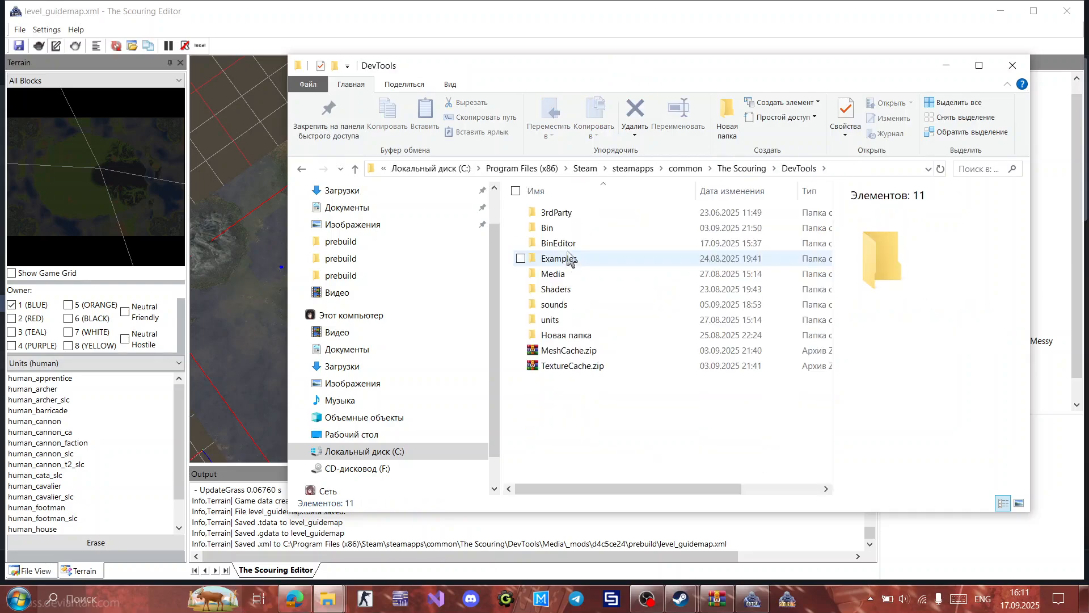
double_click(570, 230)
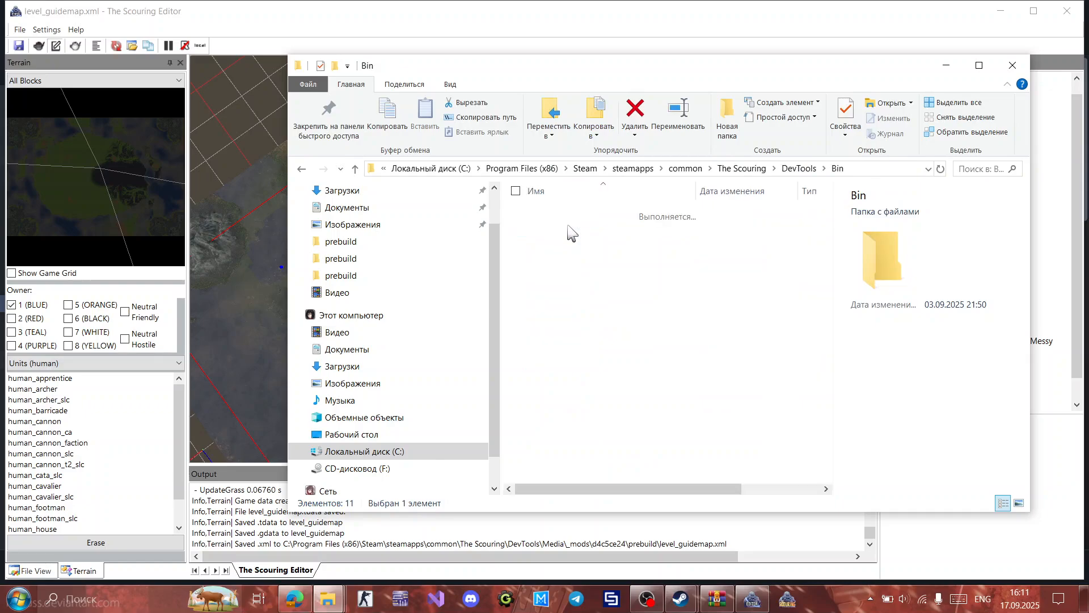
left_click(581, 399)
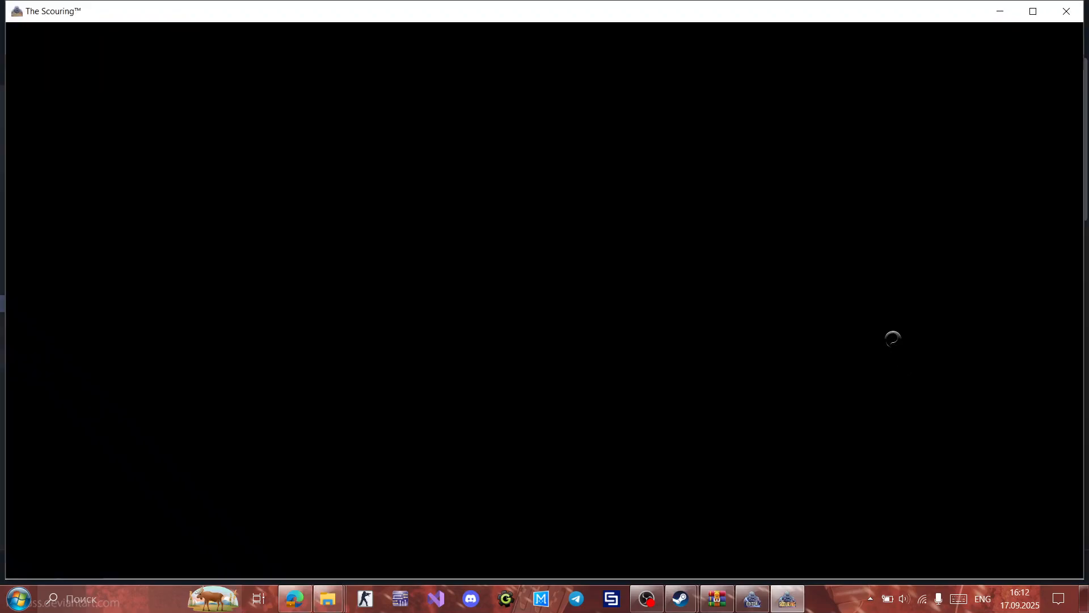
Step: Start a single-player match on the unpacked level_guidemap map in classic mode
mouse_move(668, 592)
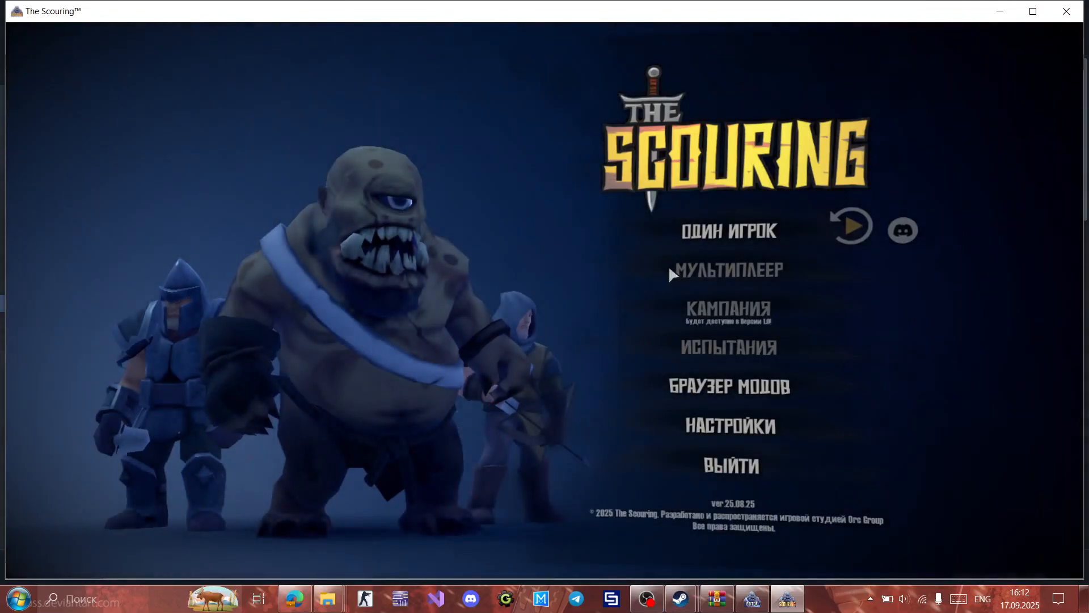
left_click(714, 228)
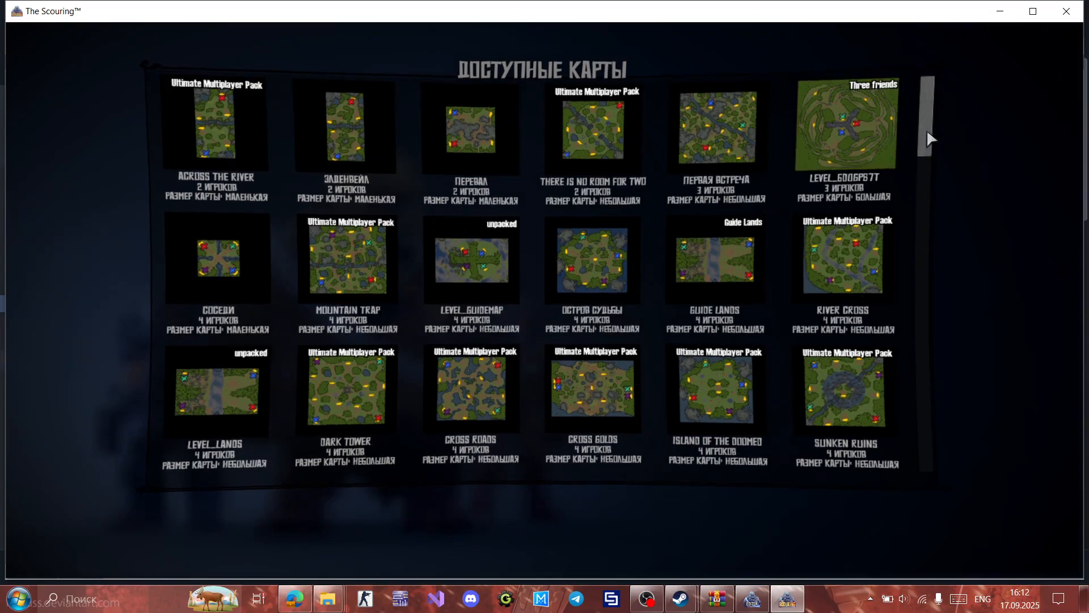
mouse_move(926, 131)
left_mouse_down()
mouse_move(926, 157)
mouse_move(924, 138)
left_mouse_up()
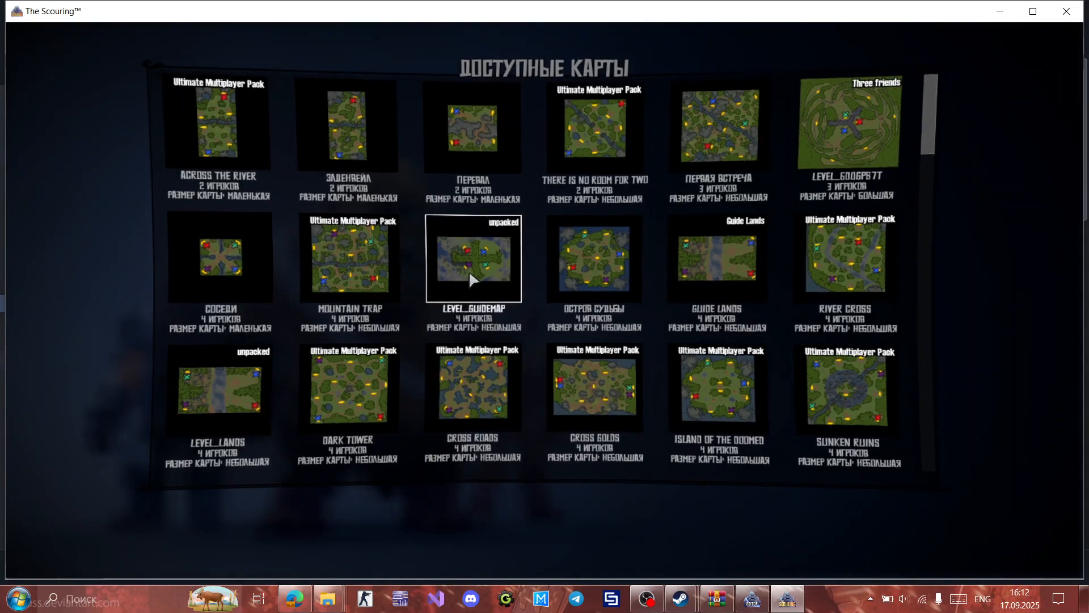
left_click(469, 270)
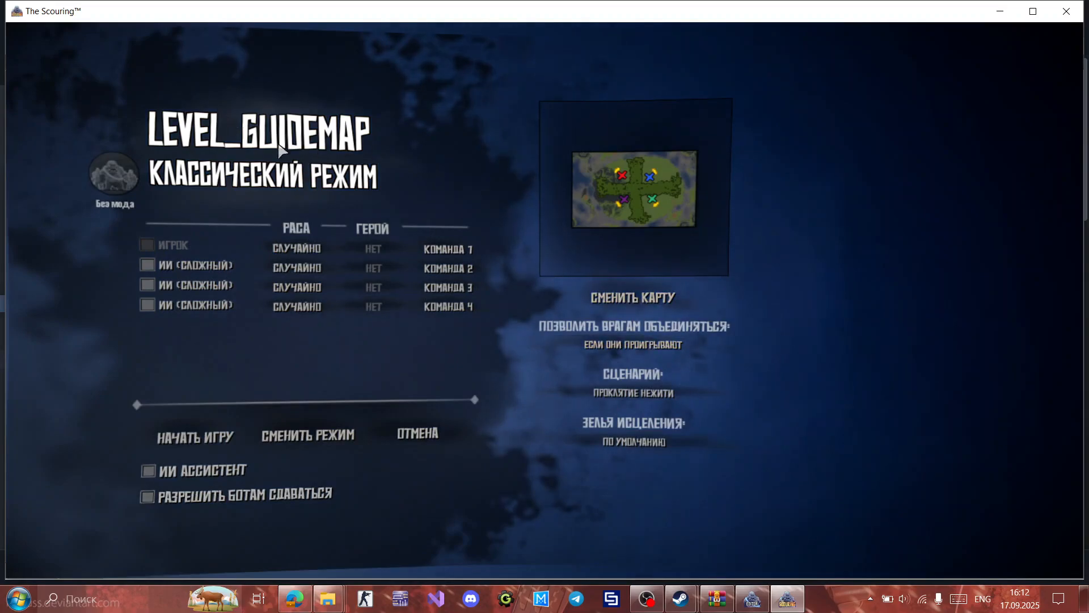
left_click(189, 435)
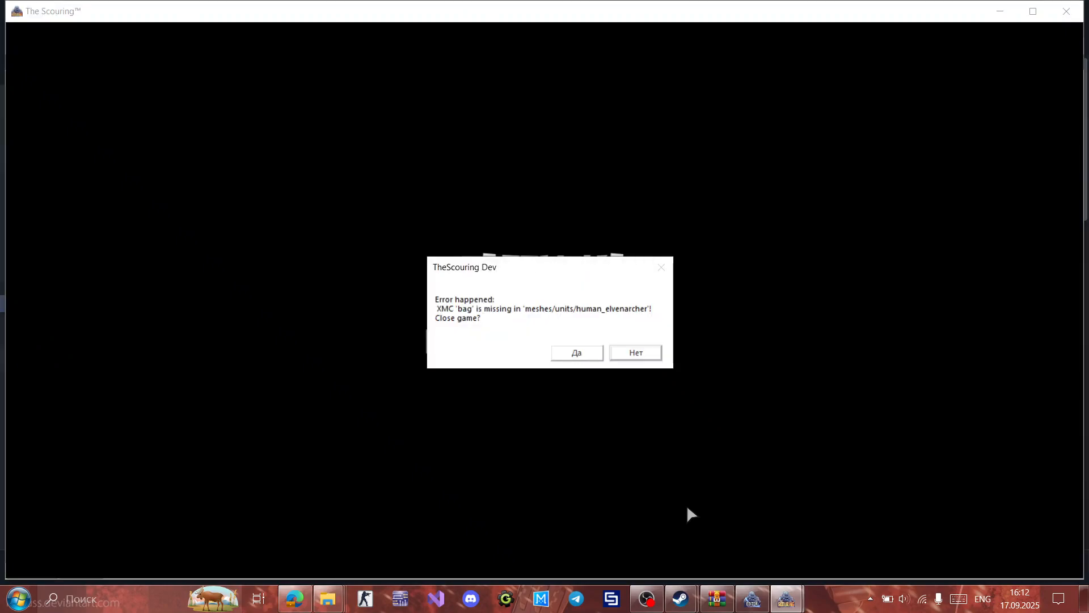
Step: Decline closing the game at each missing-mesh error so the match keeps loading
left_click(635, 353)
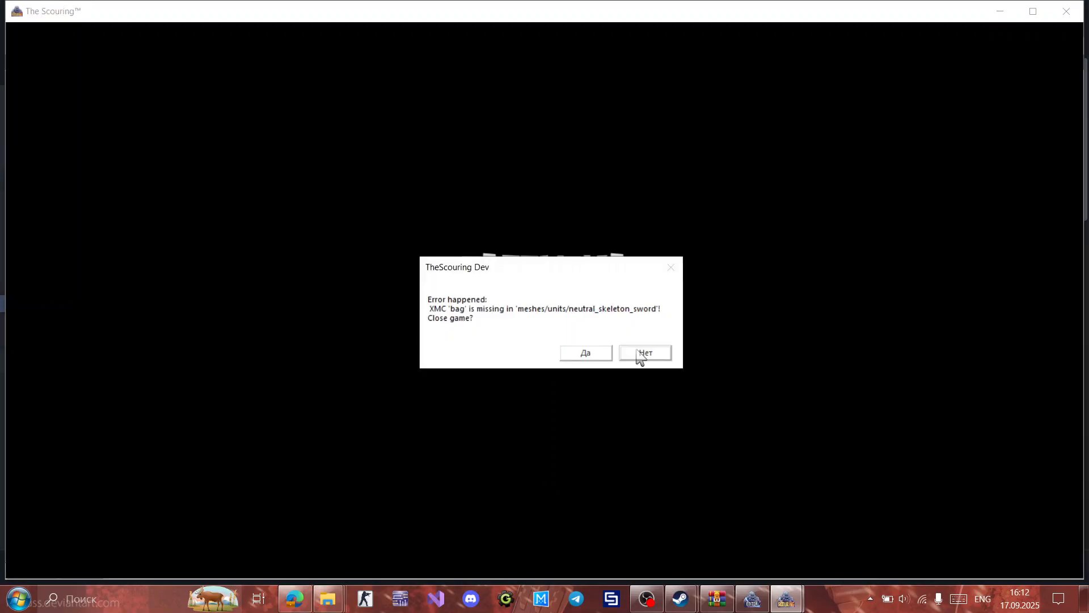
left_click(641, 354)
left_click(639, 354)
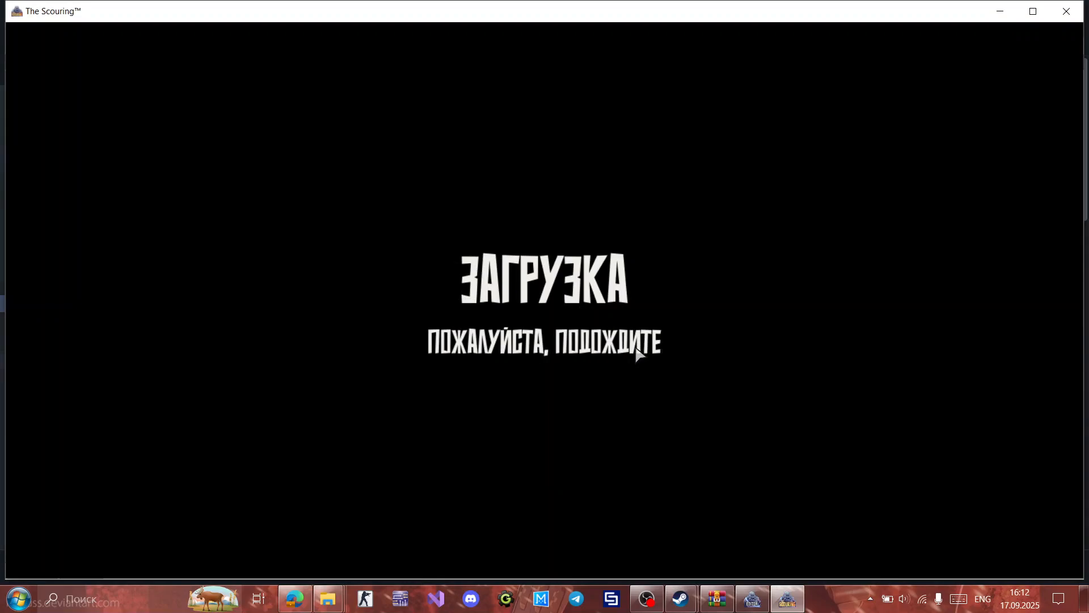
left_click(640, 357)
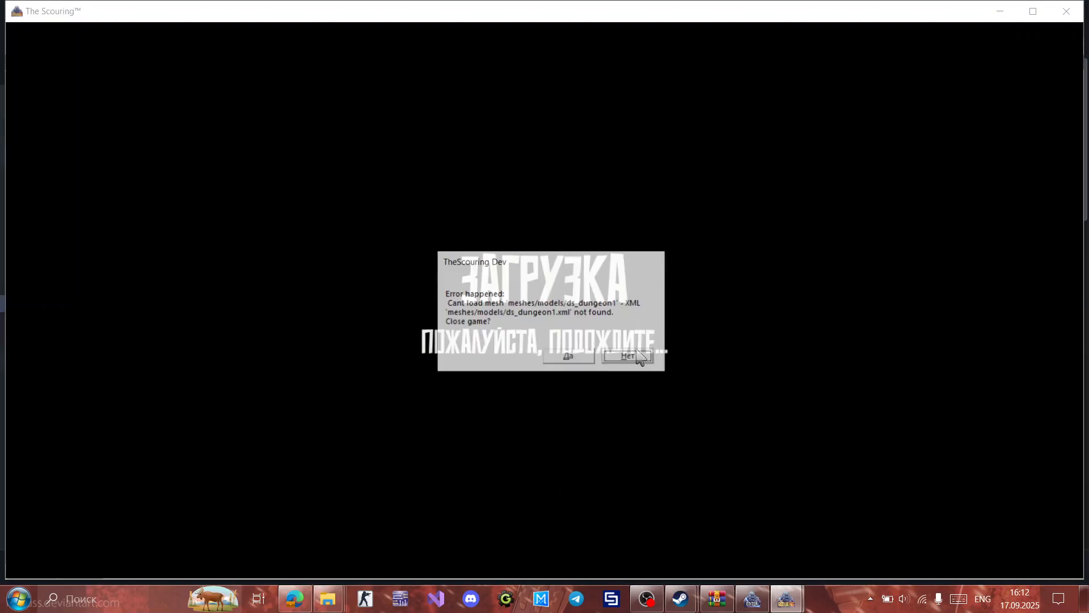
left_click(640, 357)
left_click(637, 352)
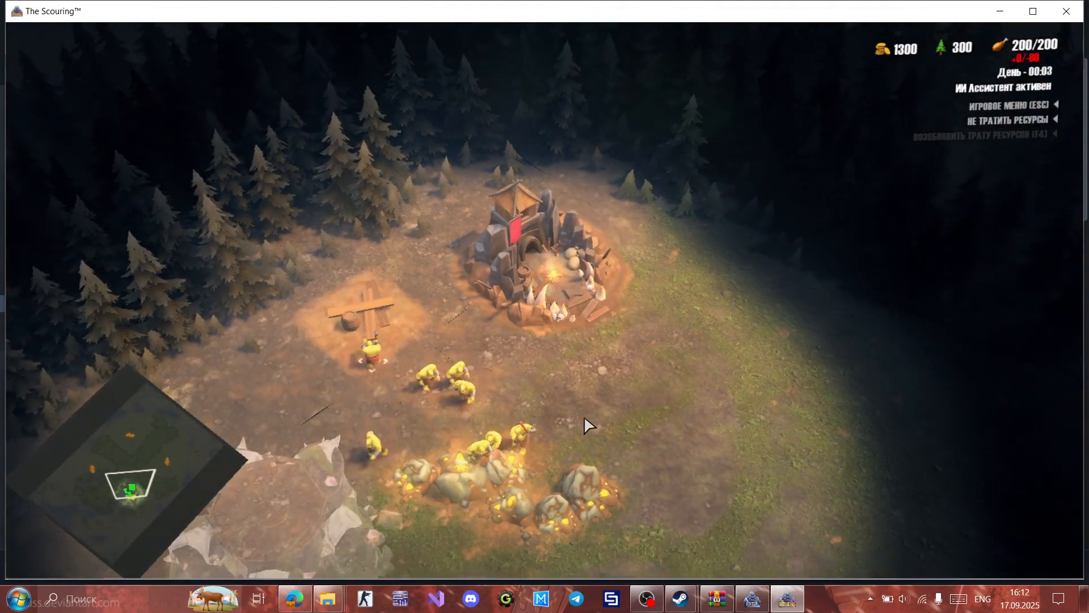
Step: Activate the match's cinematic mode and turn off its depth of field option
left_click_drag(772, 417, 605, 322)
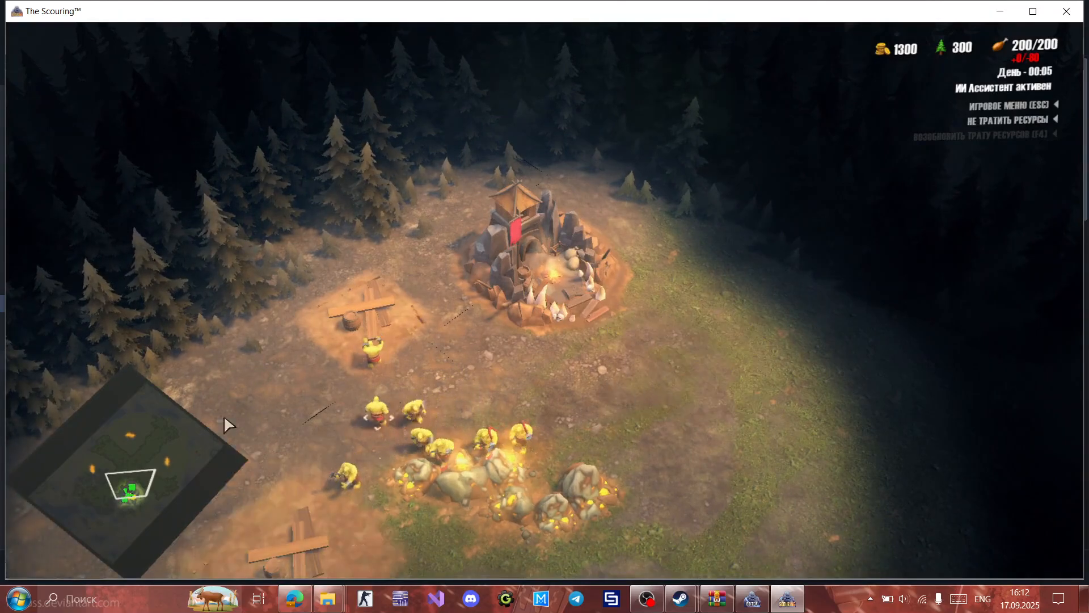
left_click(138, 514)
left_click_drag(137, 509, 120, 506)
key("z")
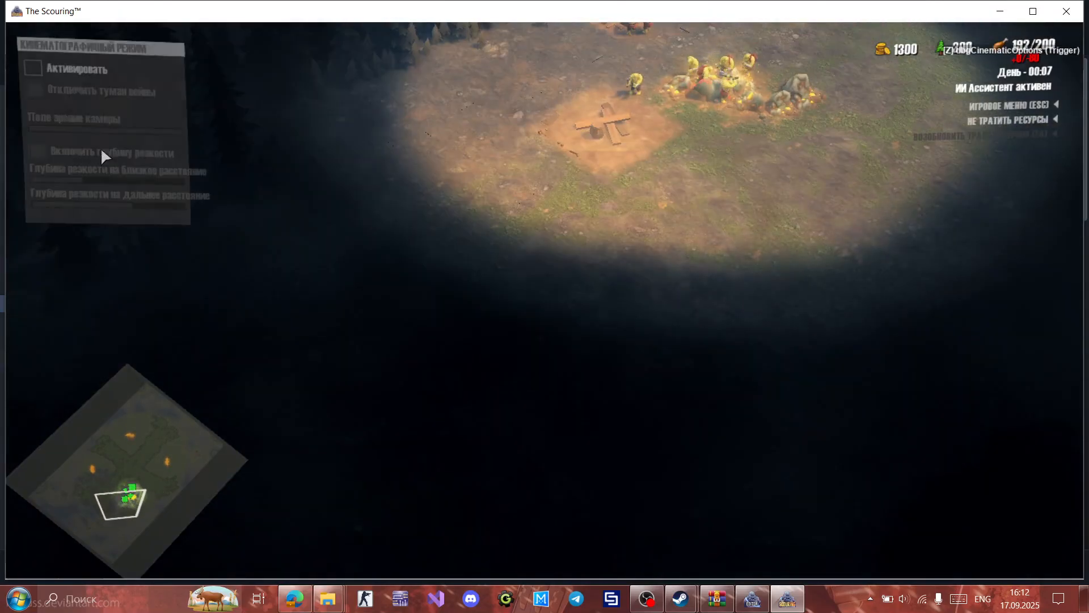
left_click(68, 69)
key("z")
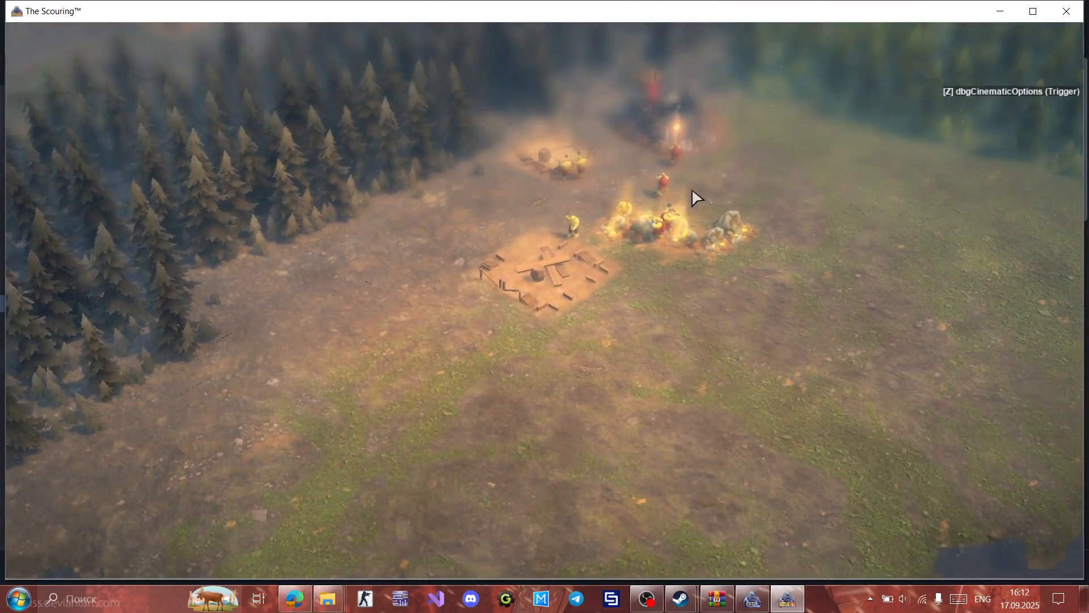
key("z")
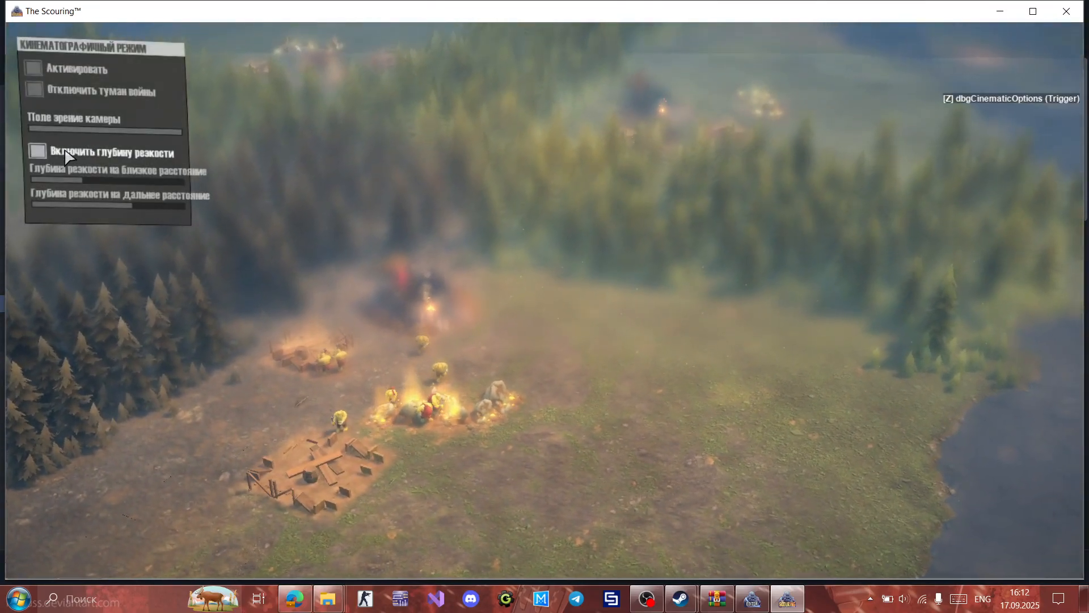
left_click(38, 151)
key("z")
Step: Survey the running map's river, island camps, forests and mountains with the cinematic options shown
middle_click_drag(714, 272, 502, 492)
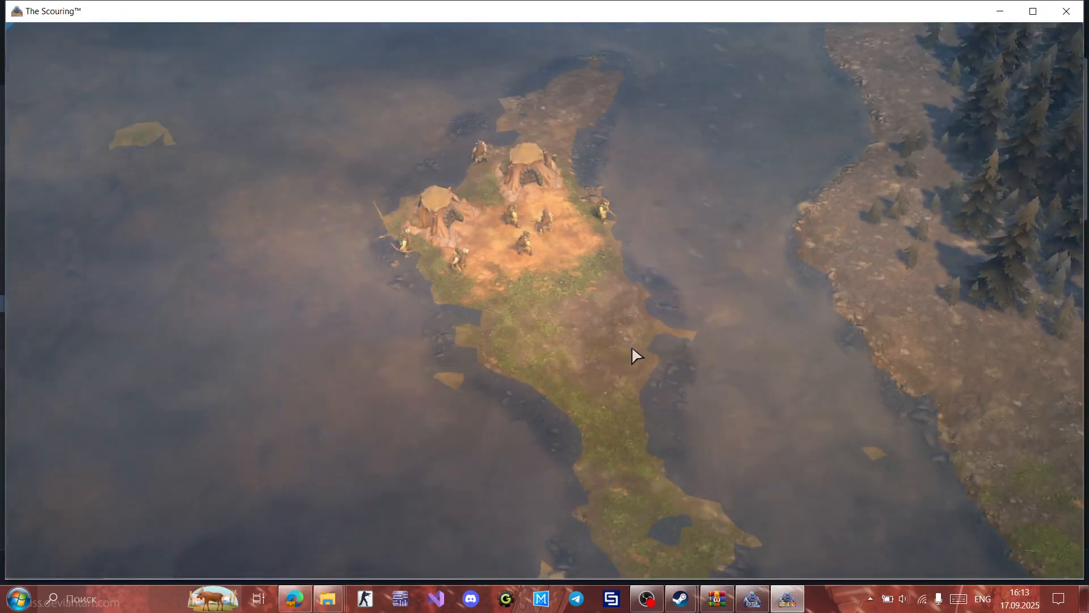
middle_click_drag(632, 348, 750, 149)
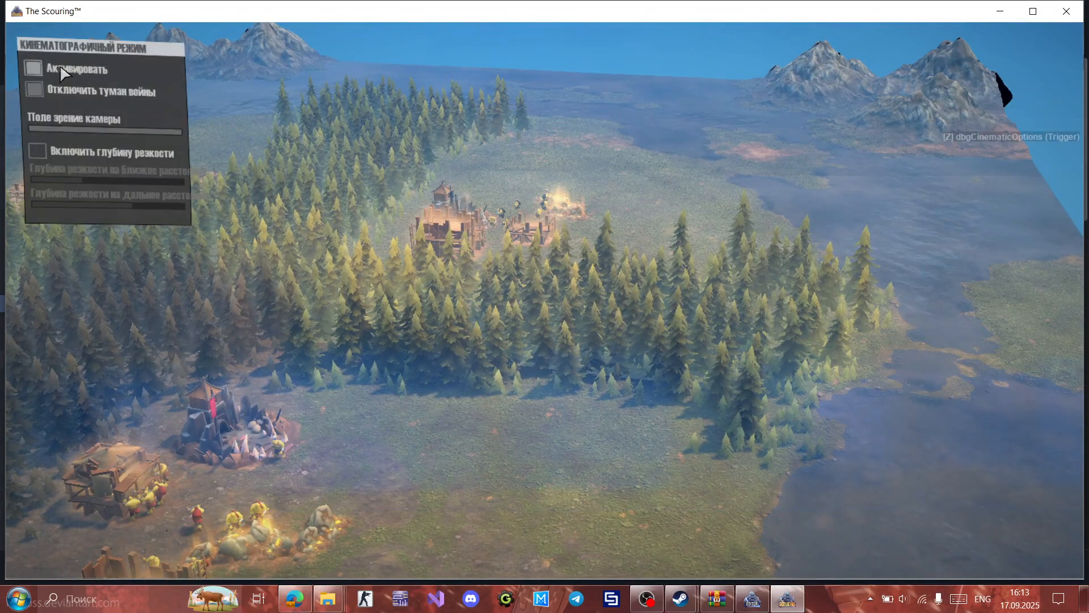
left_click(60, 70)
left_click(179, 462)
left_click(60, 70)
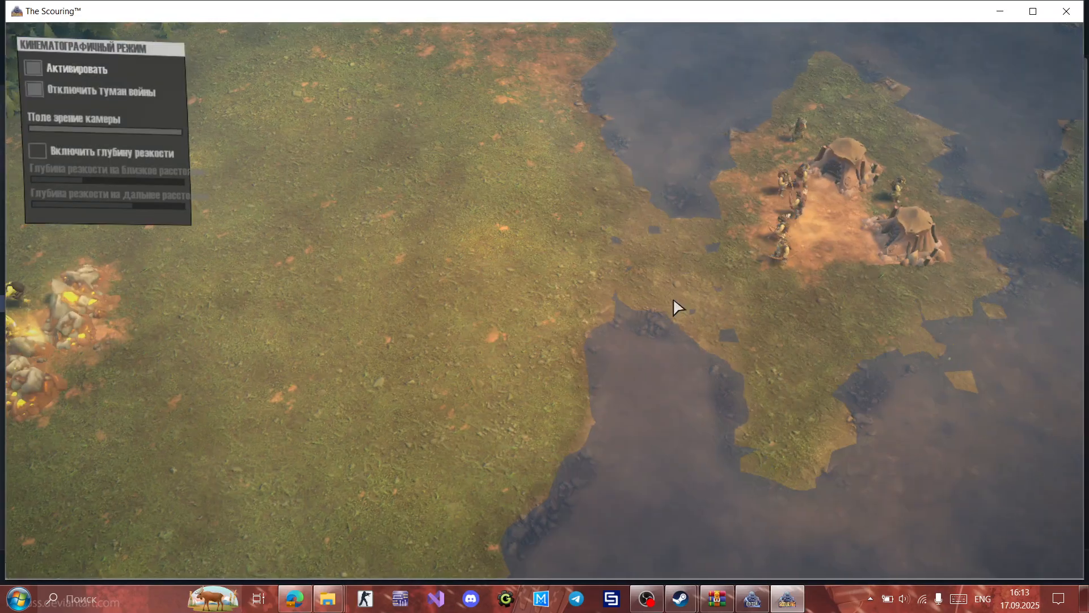
Step: Examine the land crossing and water edges around the camp on the river island near the gold deposit
key("d")
key("w")
key("a")
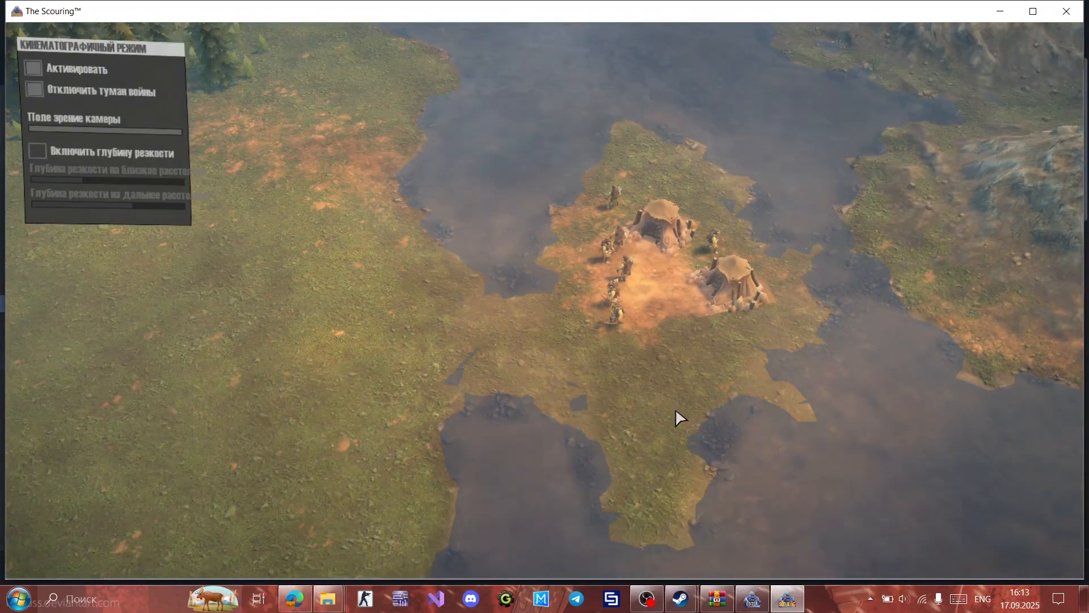
key("s")
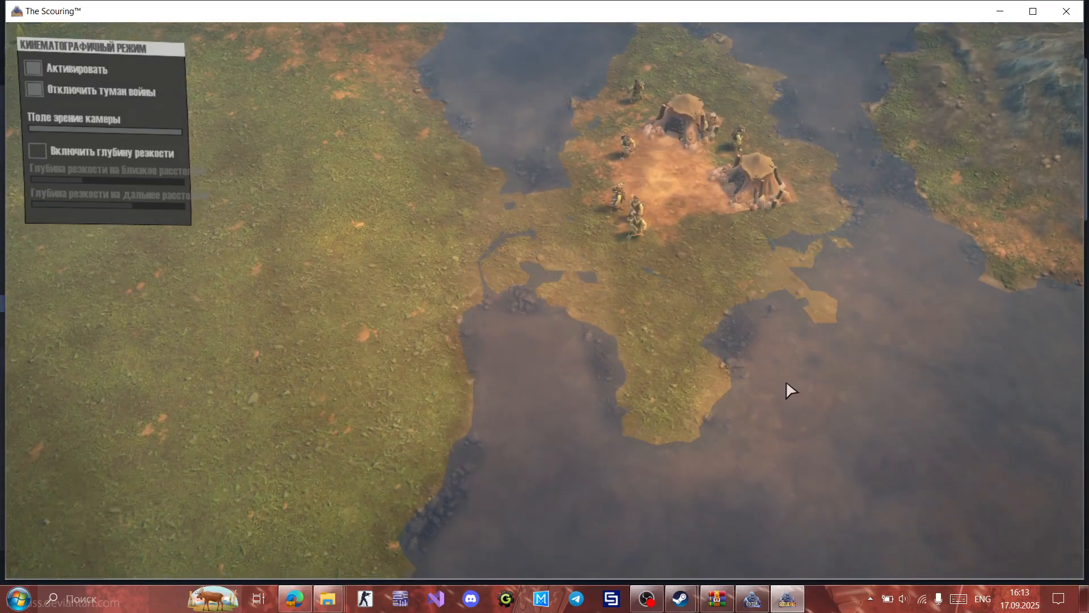
key("d")
key("w")
middle_click_drag(834, 325, 760, 360)
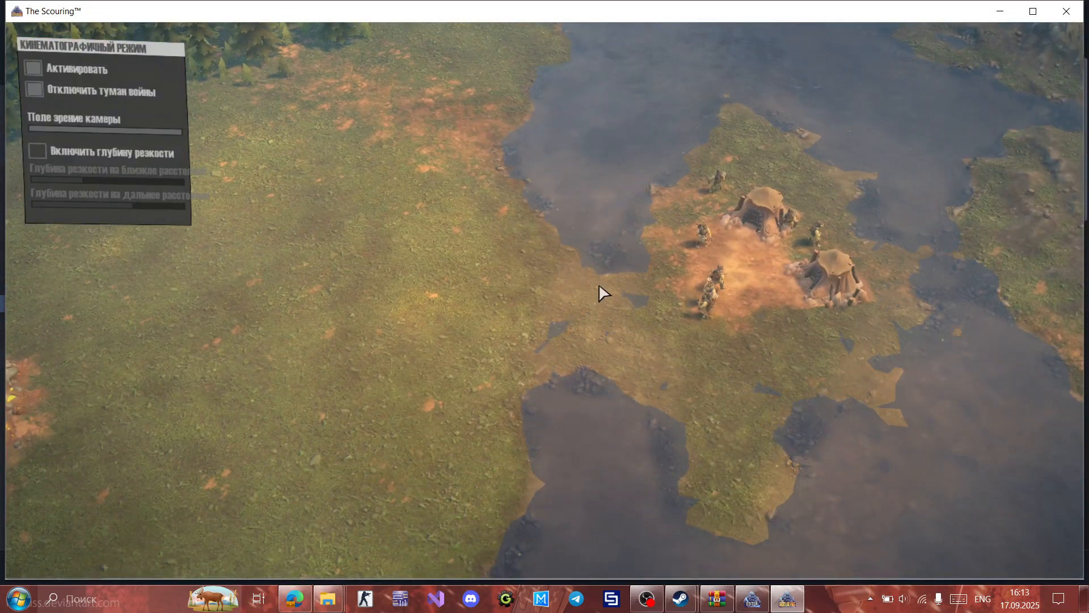
key("w")
key("a")
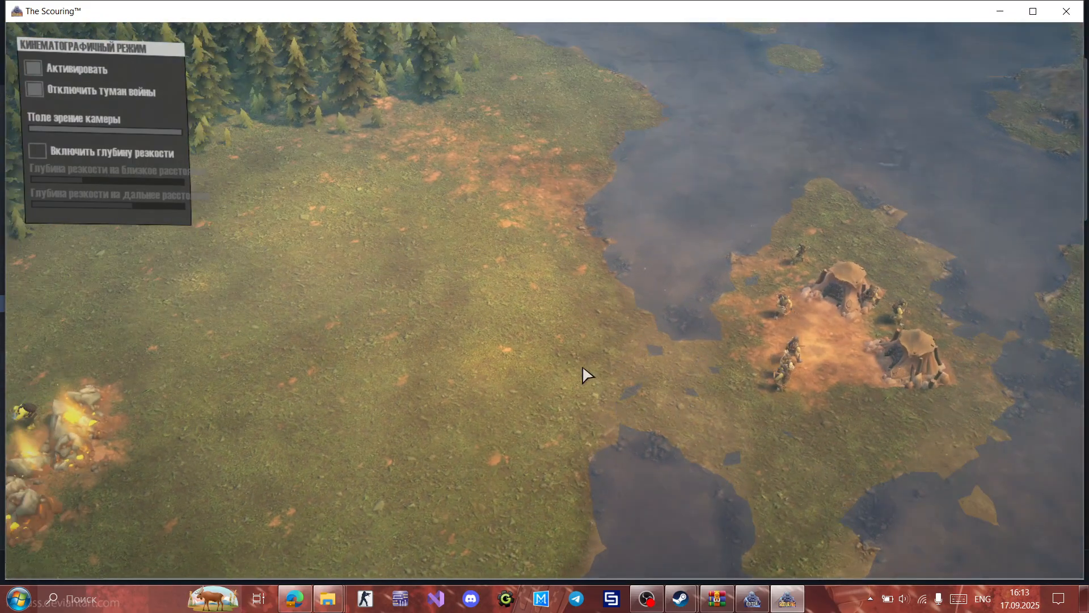
middle_click_drag(583, 369, 663, 457)
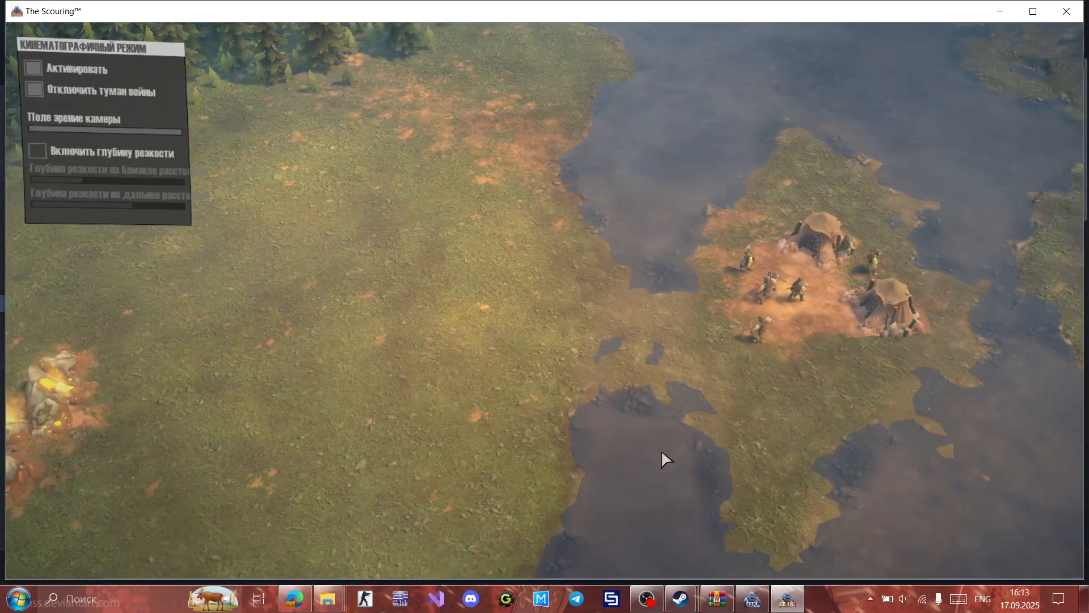
key("d")
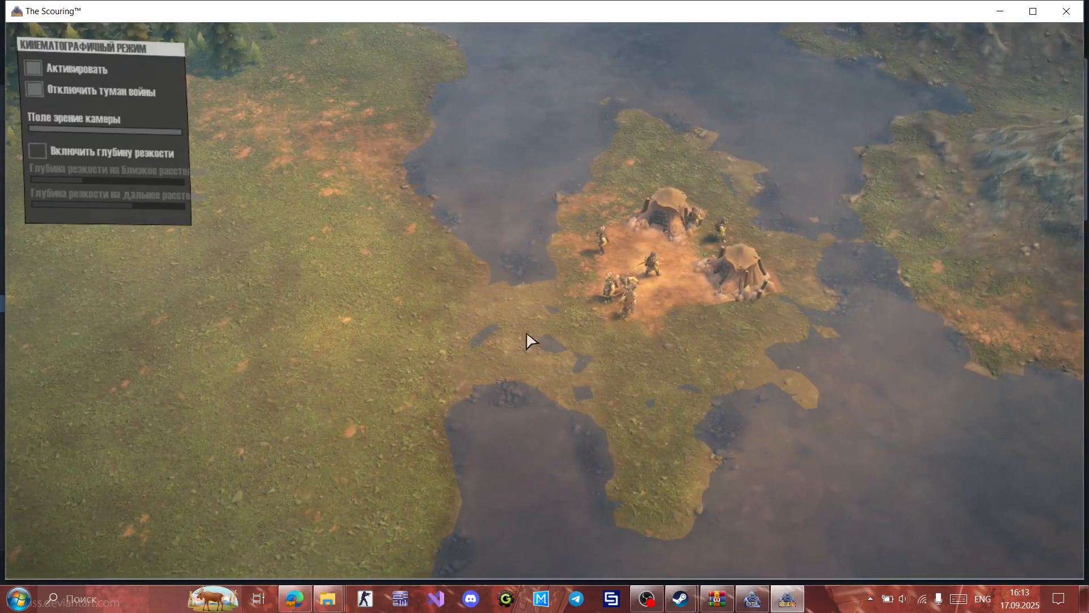
Step: Switch to The Scouring Editor and erase the water formation around the river island camp east of Player 3 with a size 8.9, value 0.00 brush
key("alt+Tab")
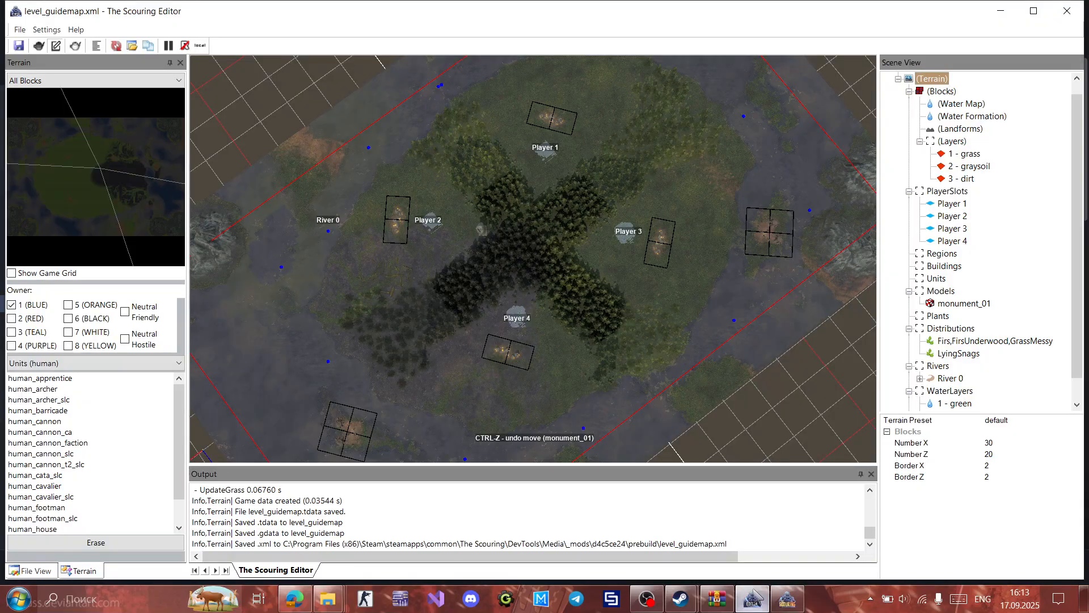
scroll(750, 315, "up", 5)
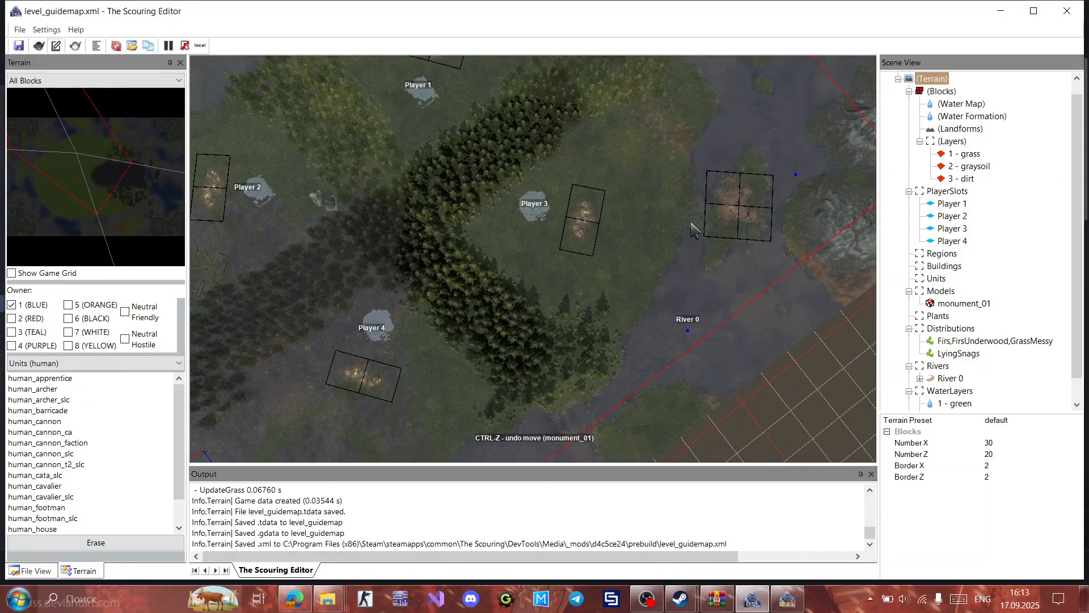
scroll(684, 236, "up", 3)
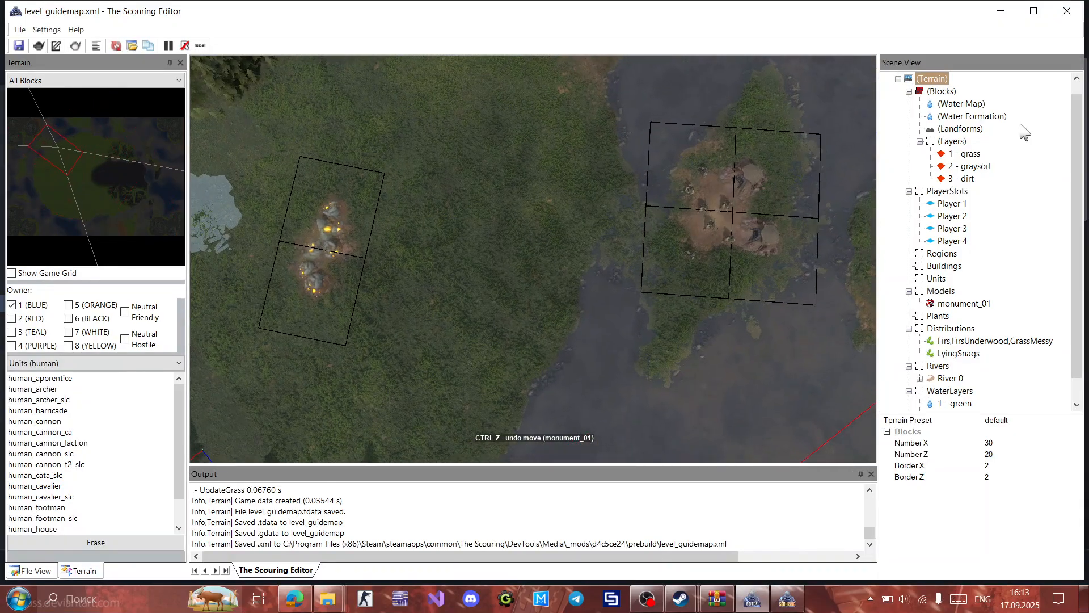
left_click(971, 115)
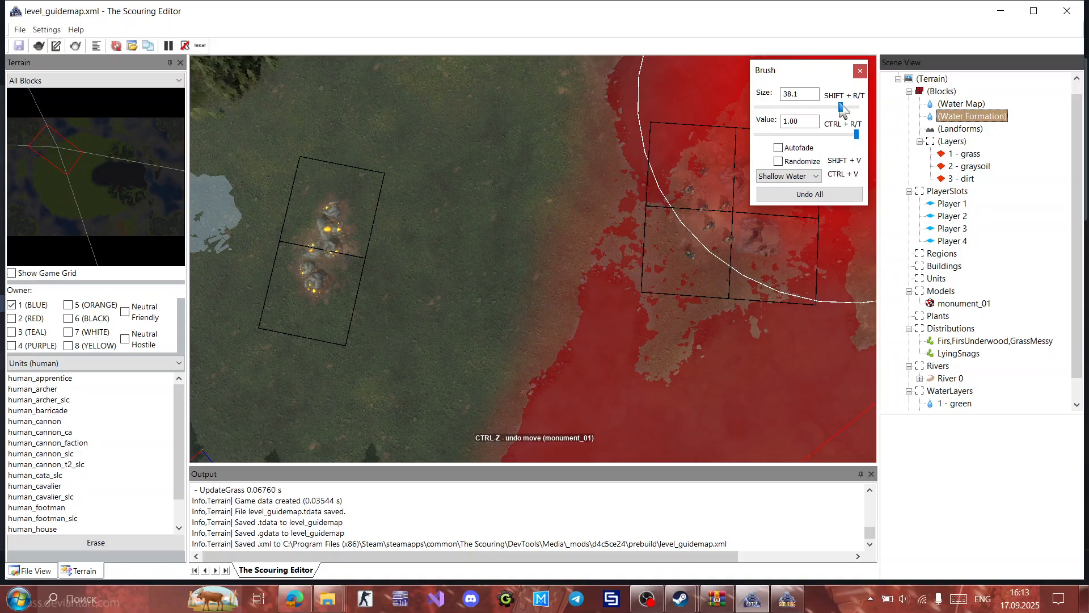
left_click_drag(856, 135, 786, 136)
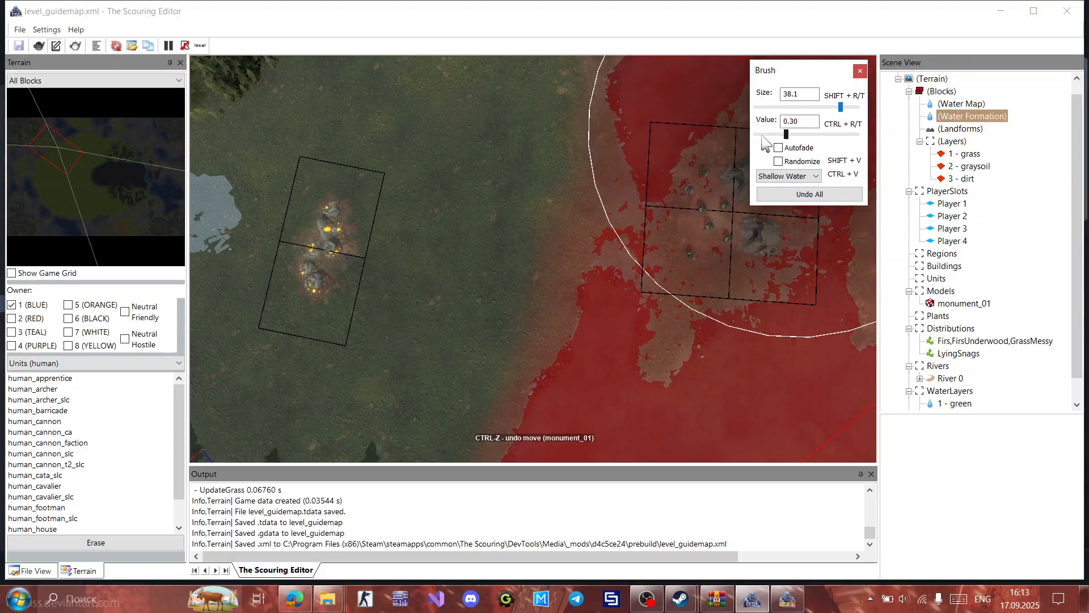
left_click(762, 135)
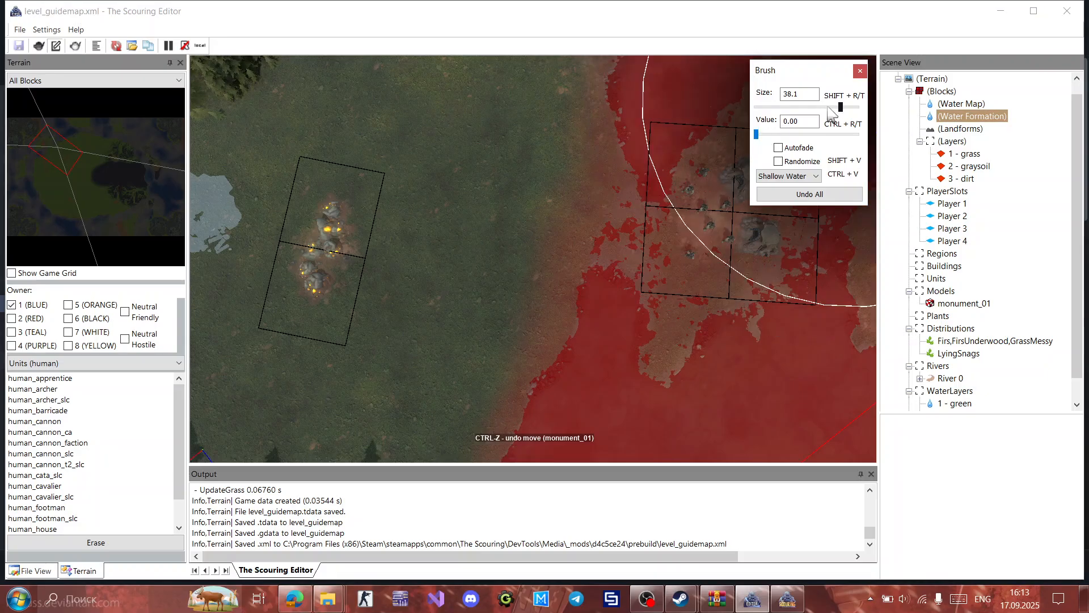
left_click_drag(827, 107, 807, 107)
mouse_move(724, 193)
left_mouse_down()
mouse_move(674, 330)
mouse_move(761, 143)
left_mouse_up()
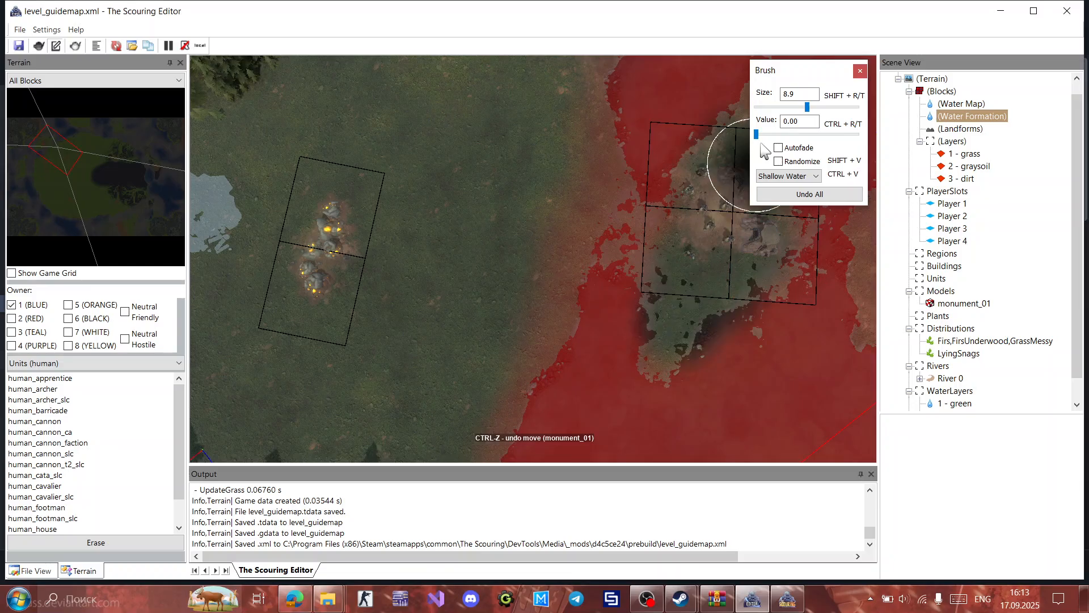
left_click(856, 133)
key("Escape")
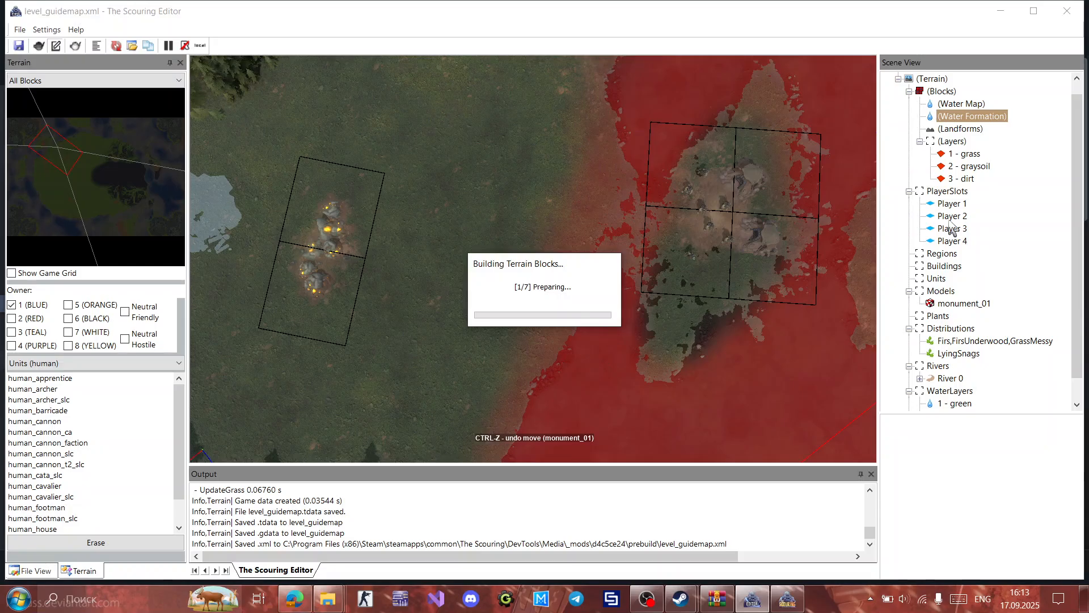
Step: Rebuild the whole terrain and save the level_guidemap.xml map
right_click(489, 194)
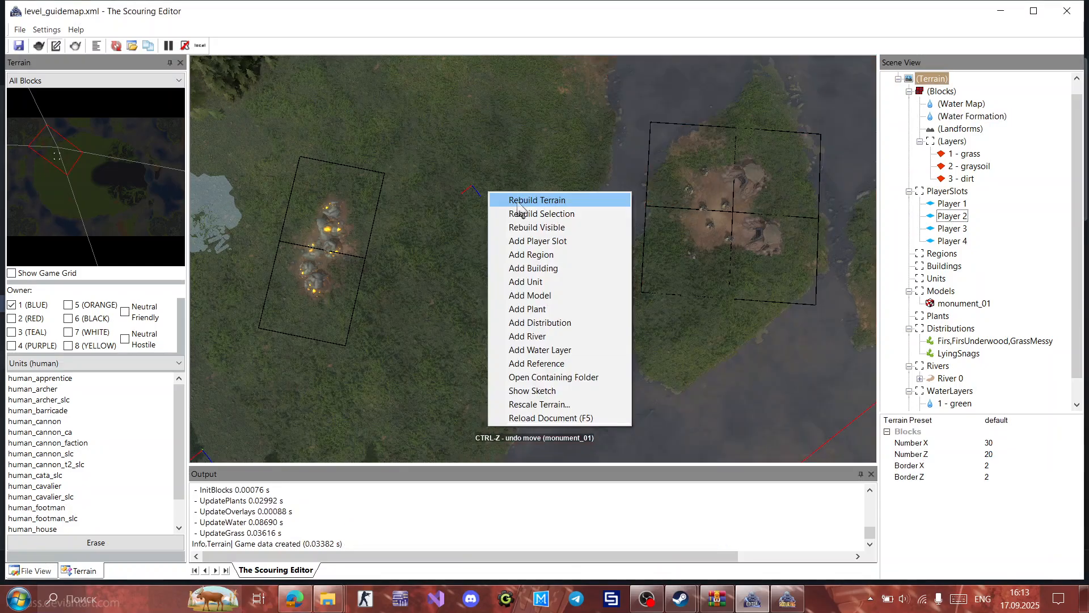
left_click(518, 201)
left_click(20, 49)
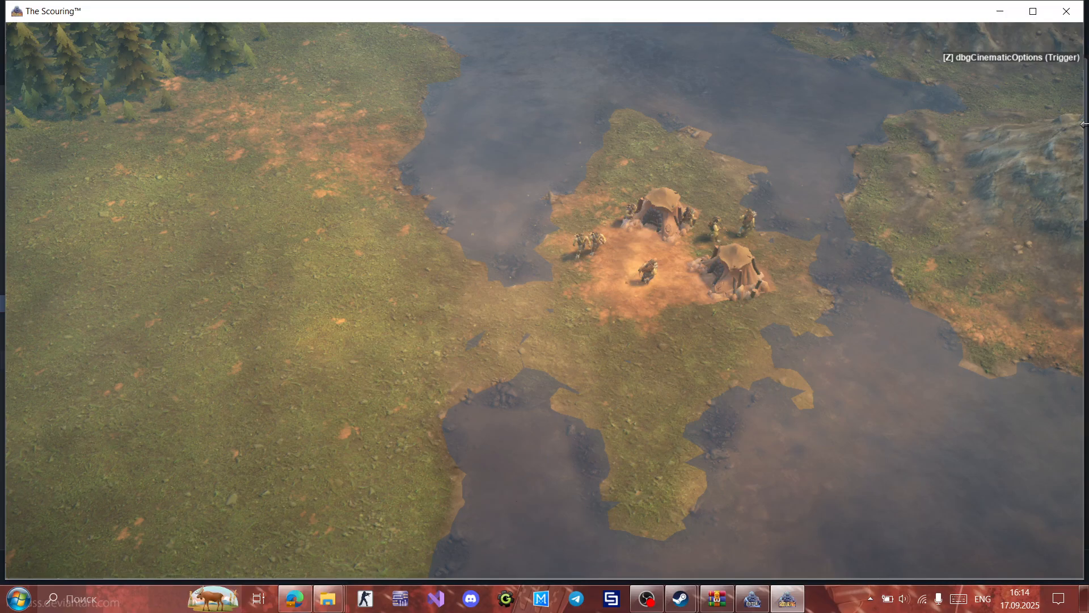
Step: Restart the running match in The Scouring with the same game settings
key("Escape")
left_click(546, 273)
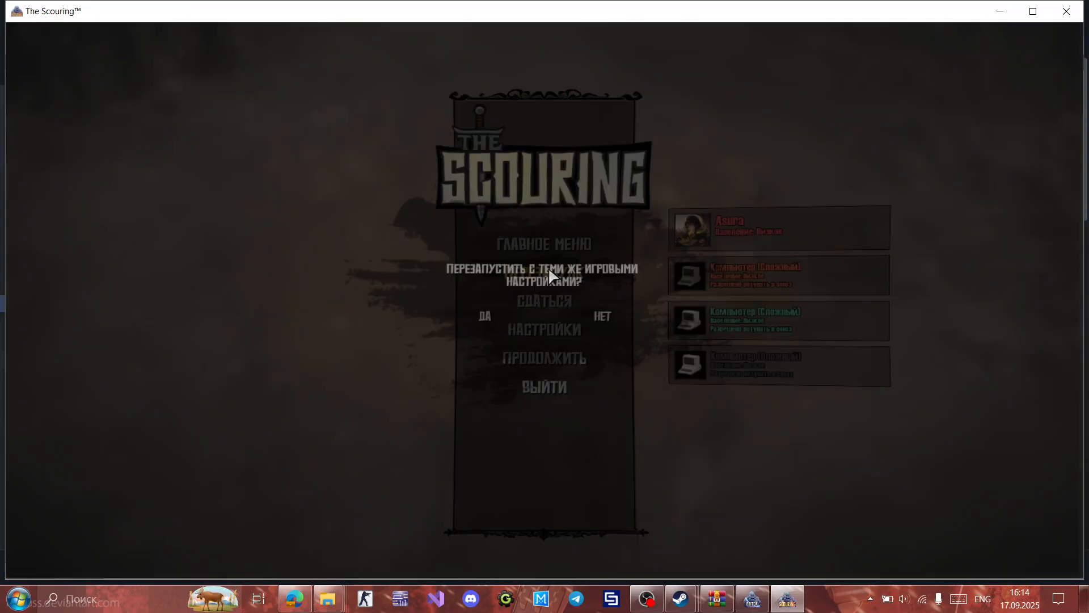
left_click(580, 317)
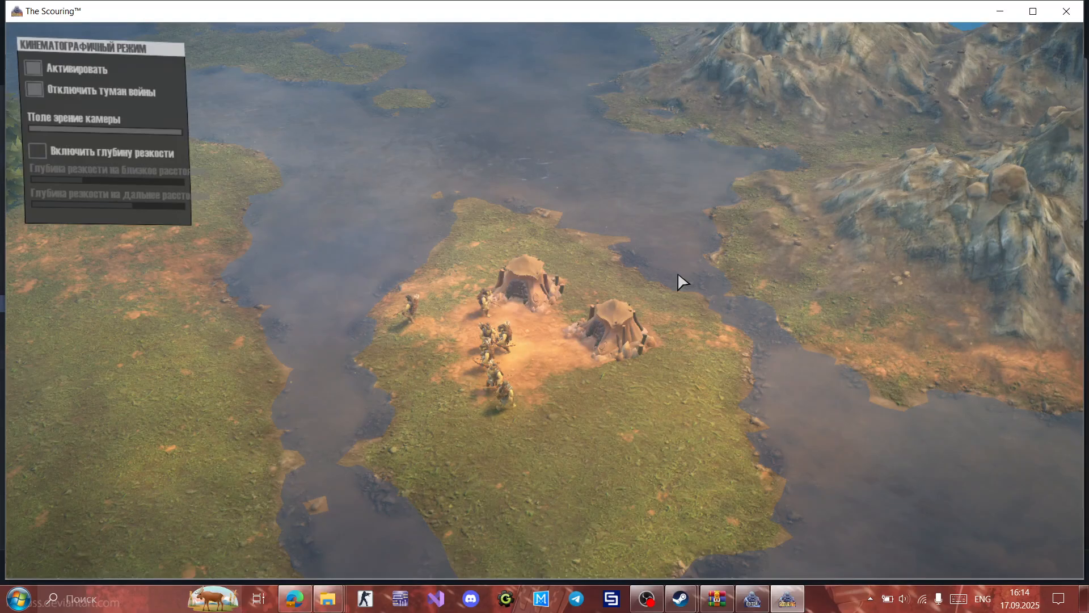
Step: Deactivate cinematic mode and move the view to the player's starting base
left_click(55, 70)
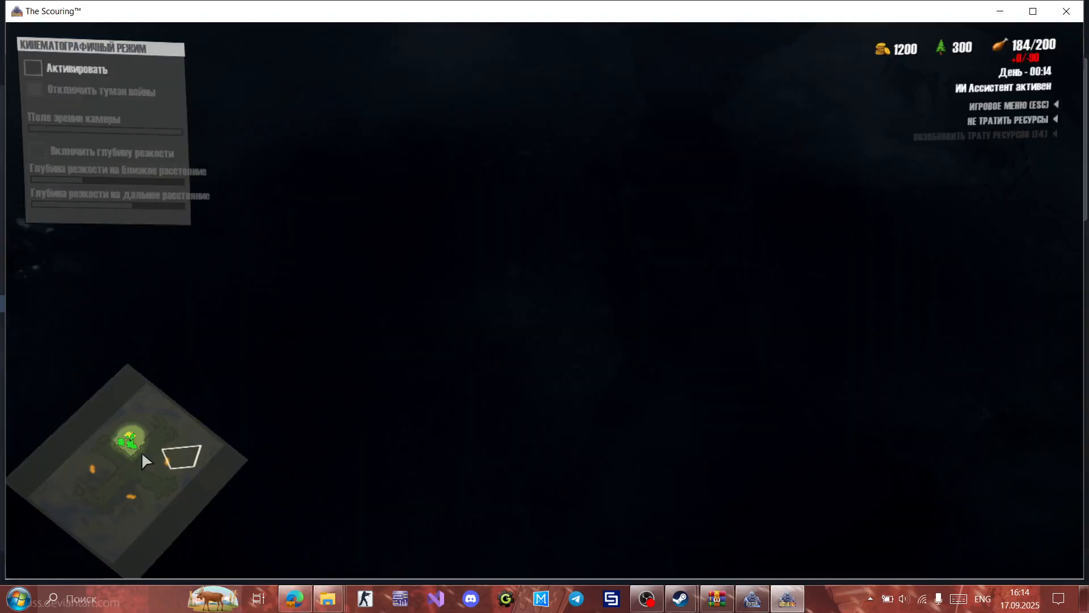
left_click(125, 442)
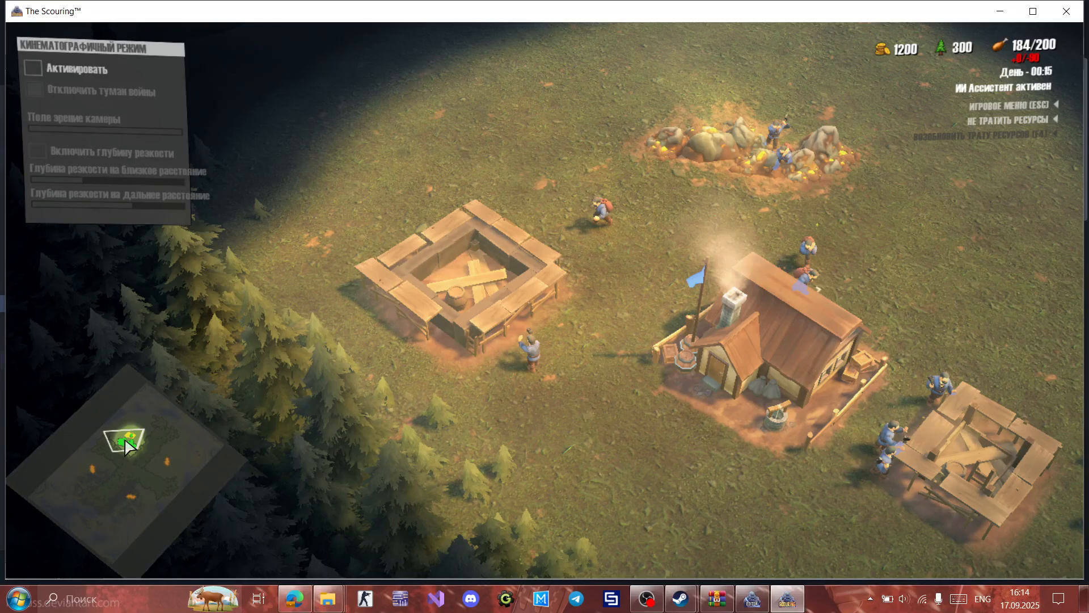
Step: Leave the match for the main menu and quit the game
mouse_move(762, 601)
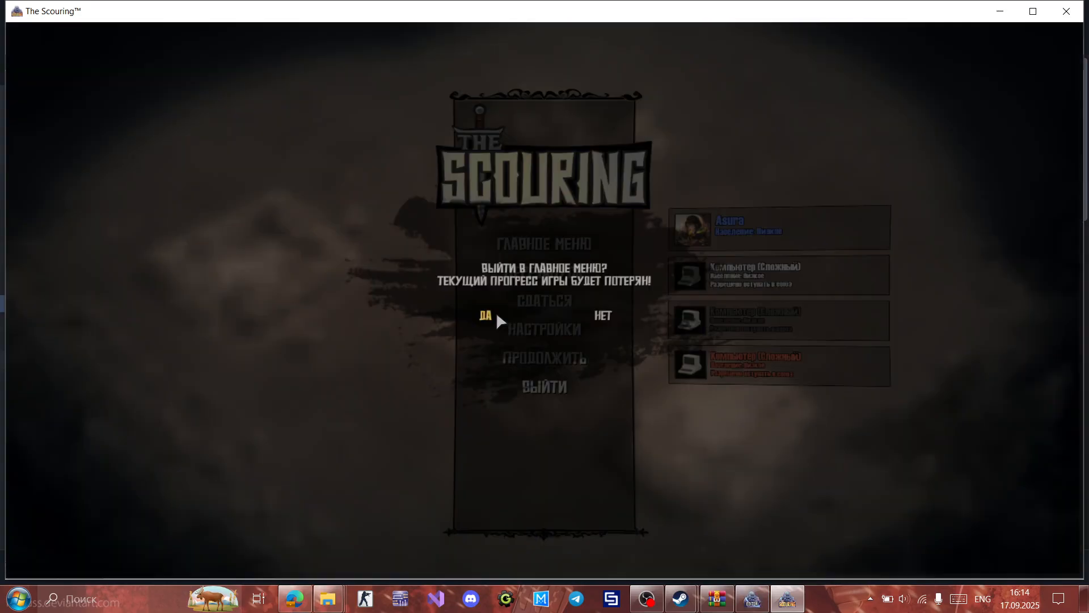
left_click(496, 311)
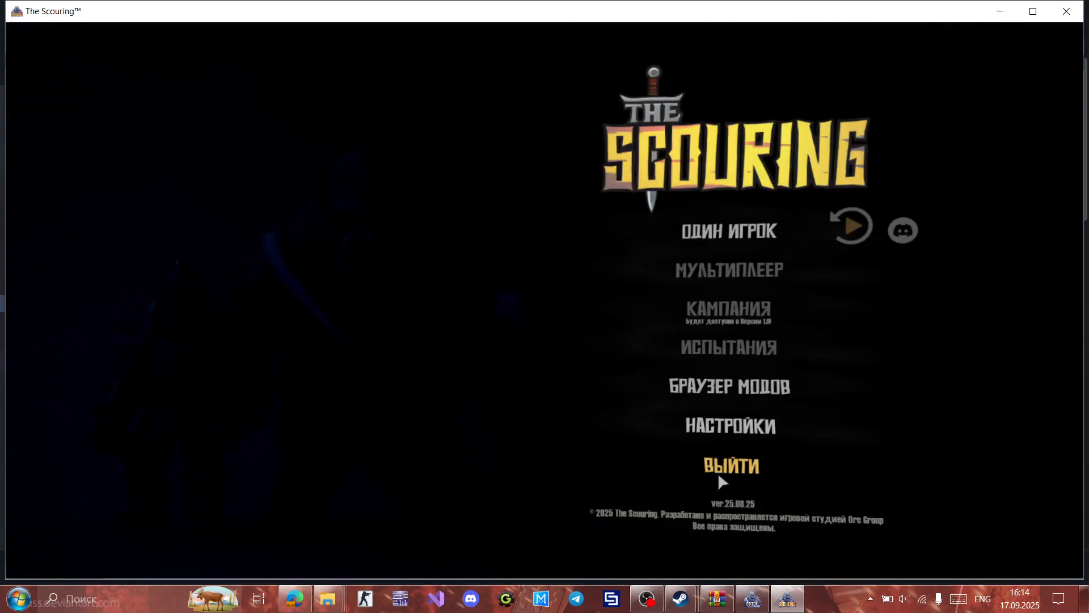
left_click(719, 475)
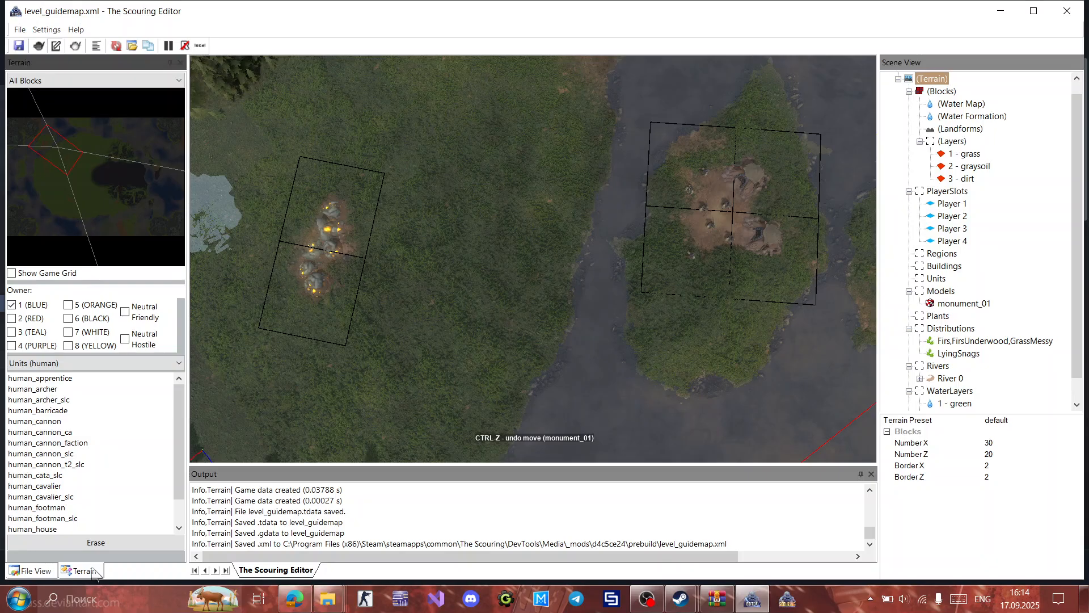
Step: Open strings.xml from the d4c5ce24 mod folder in Notepad++ and place its window beside the editor's file list
left_click(47, 570)
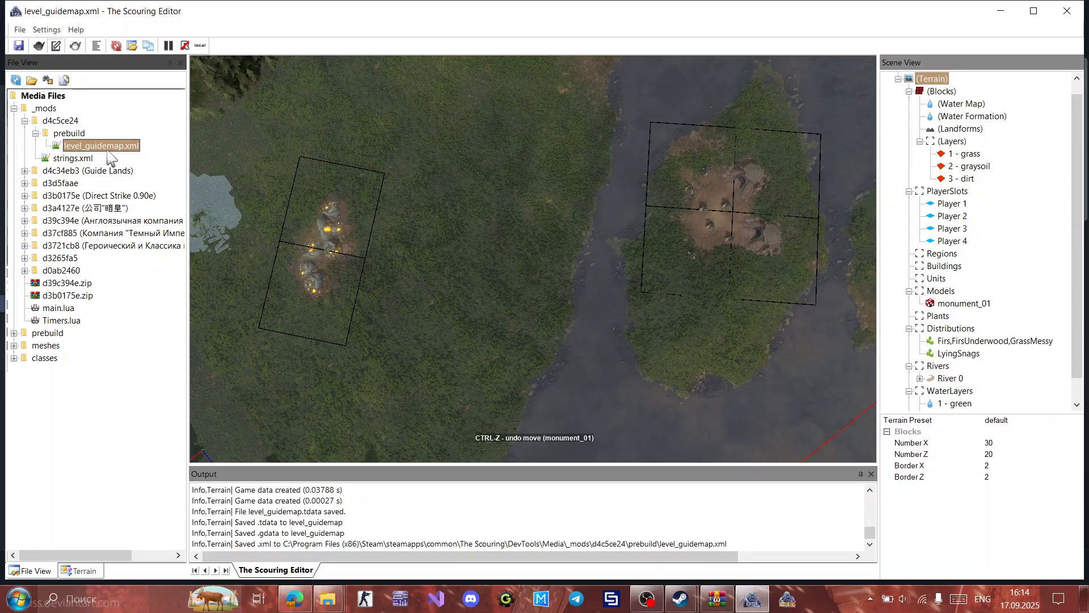
left_click(60, 120)
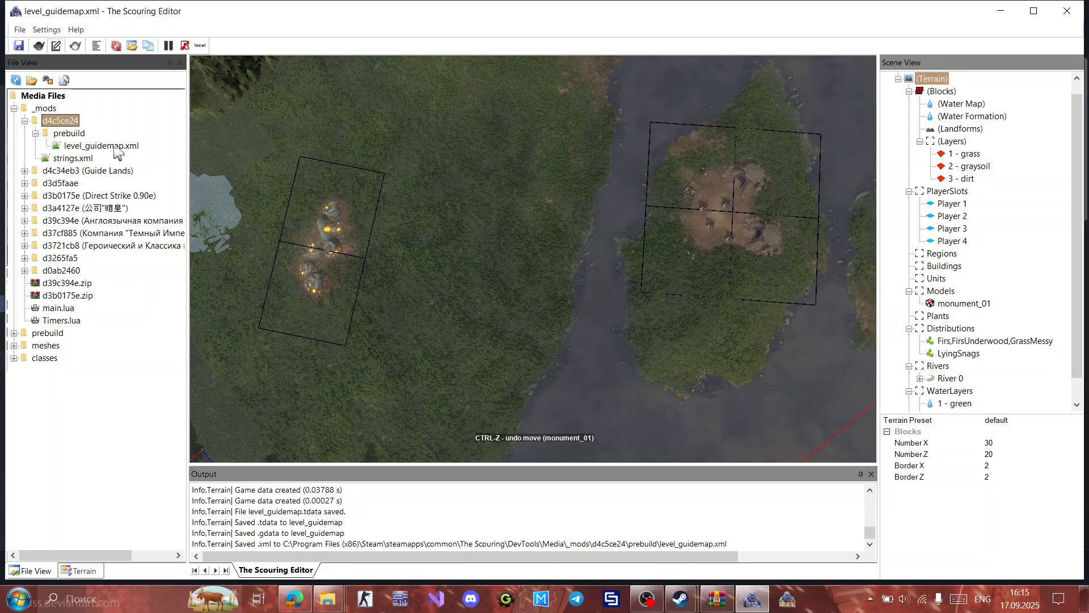
left_click(74, 158)
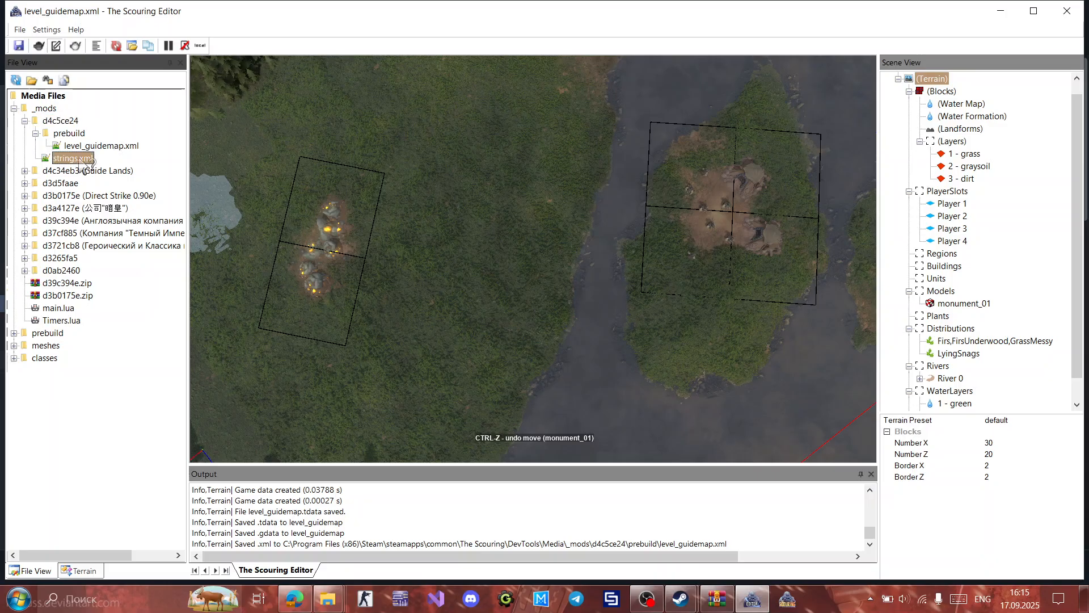
double_click(85, 163)
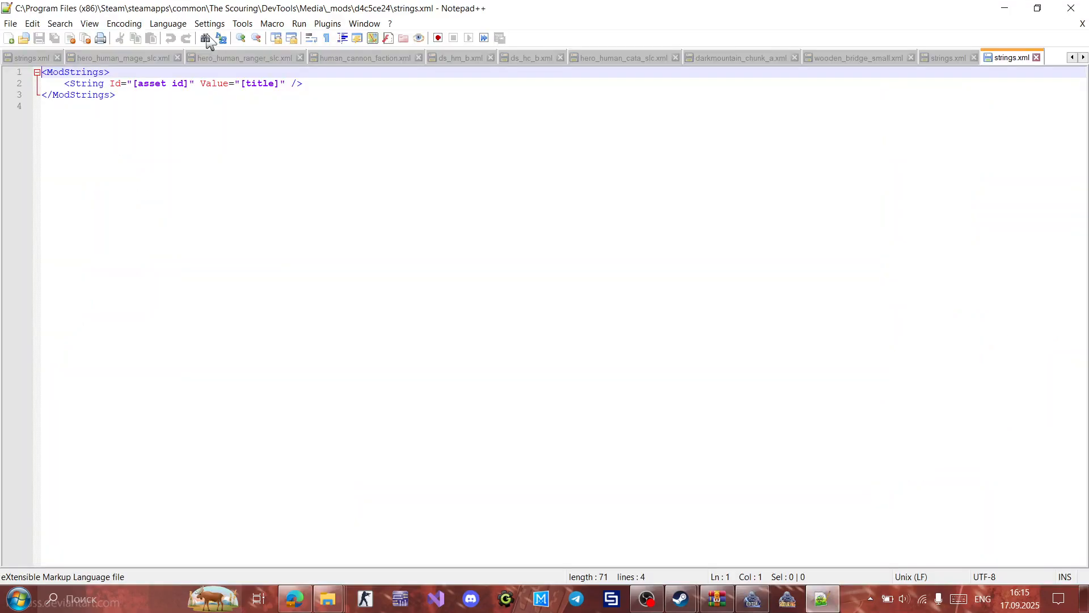
double_click(379, 7)
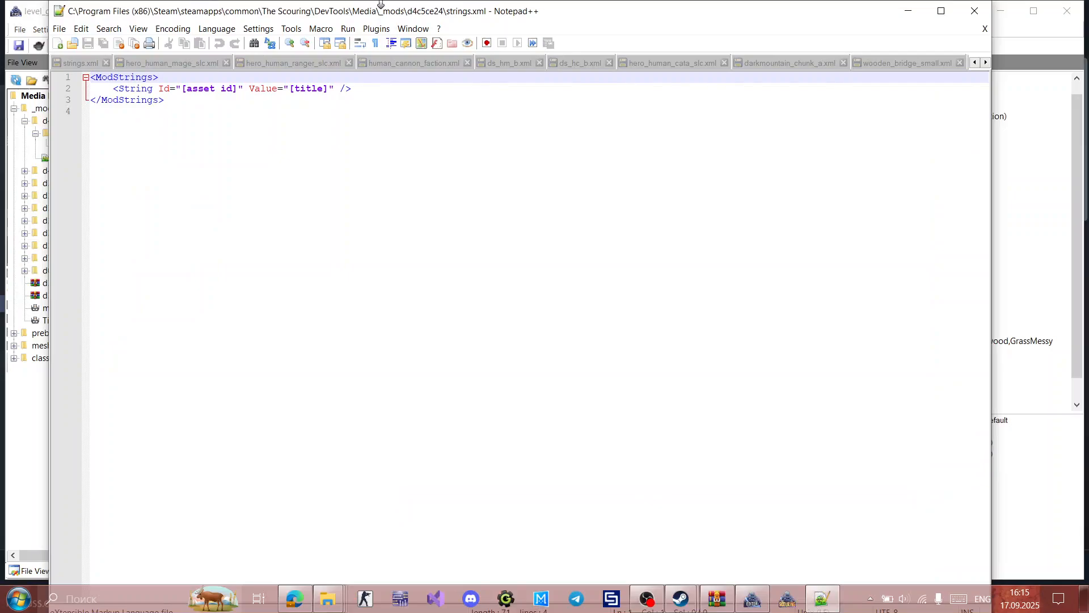
left_click_drag(380, 4, 688, 49)
Step: Replace the [asset id] placeholder in the String entry with level_guidemap
left_click(492, 136)
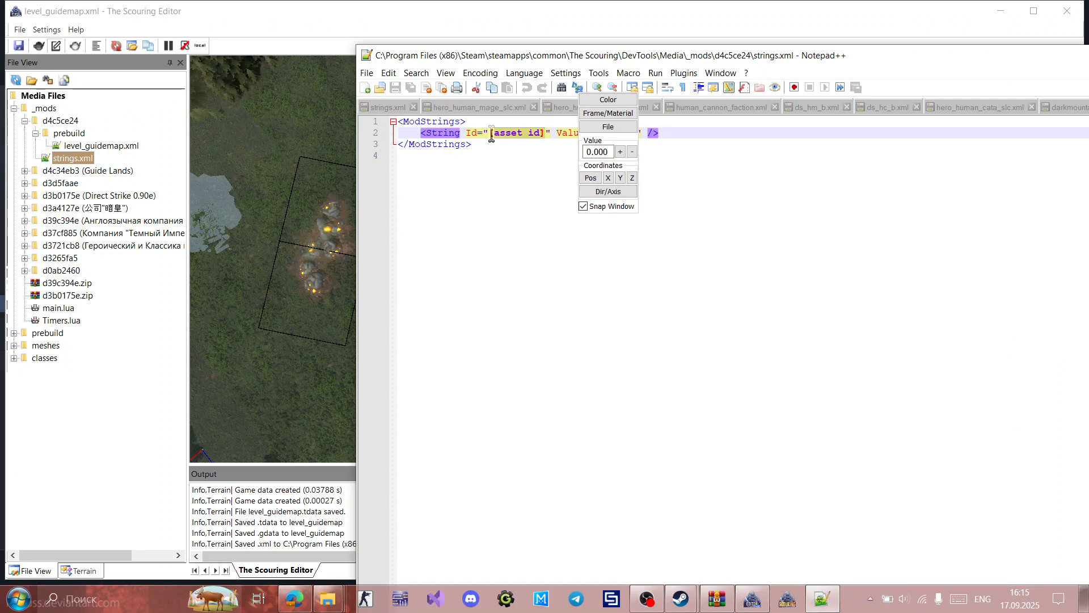
type("level_g")
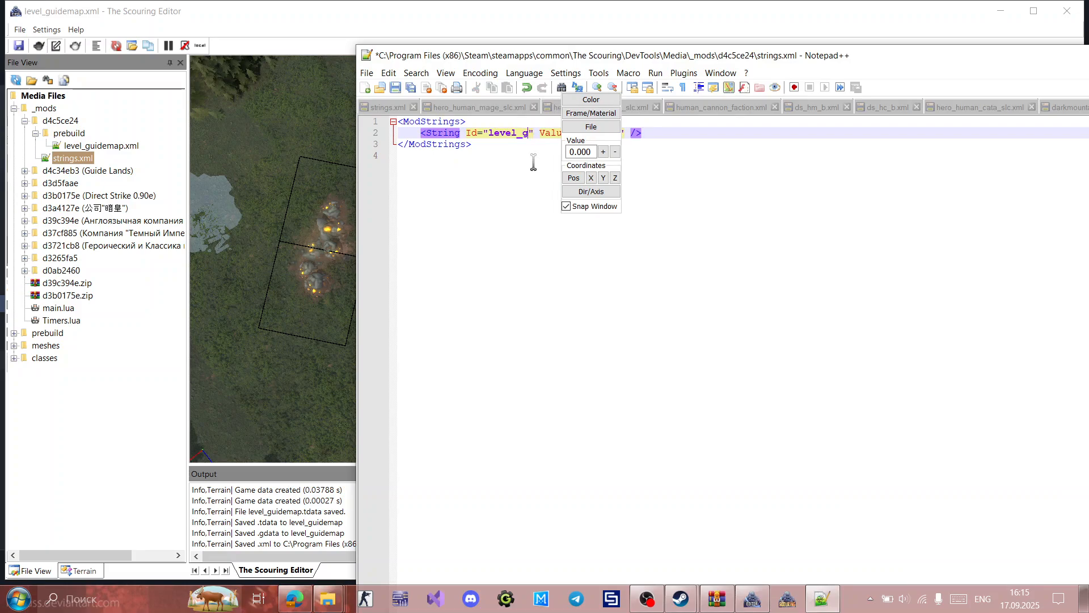
type("uidema")
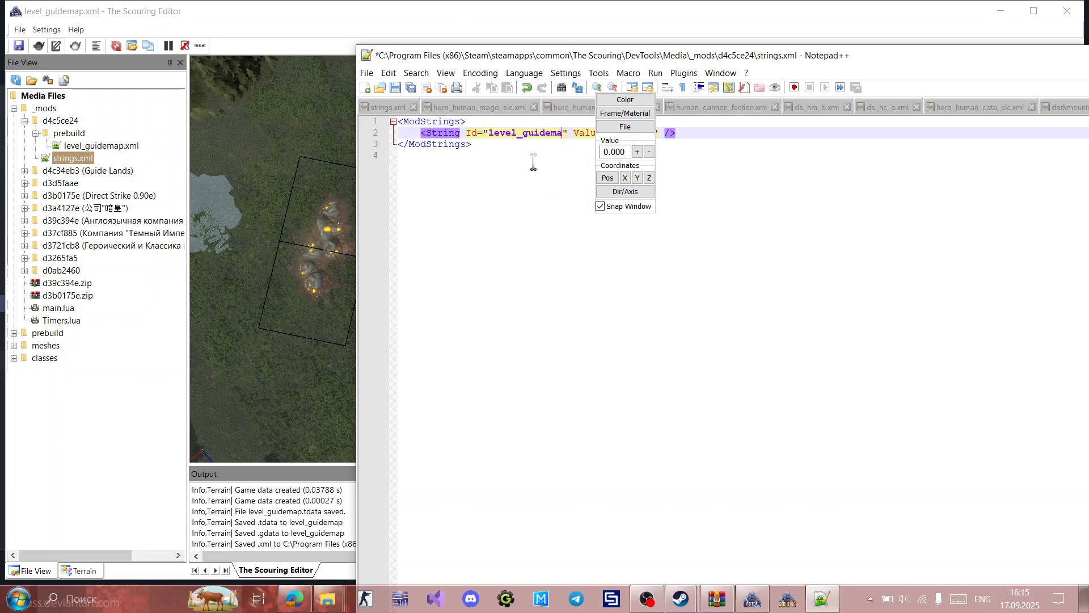
type("p")
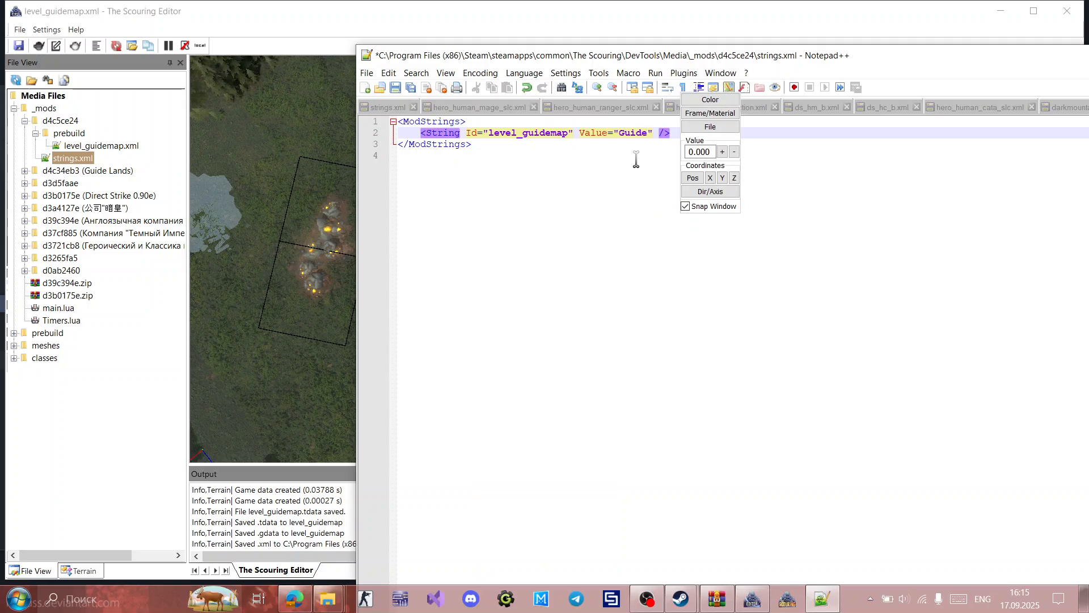
Step: Set the String entry's Value to "Guidess Map?" and save strings.xml
type("ss")
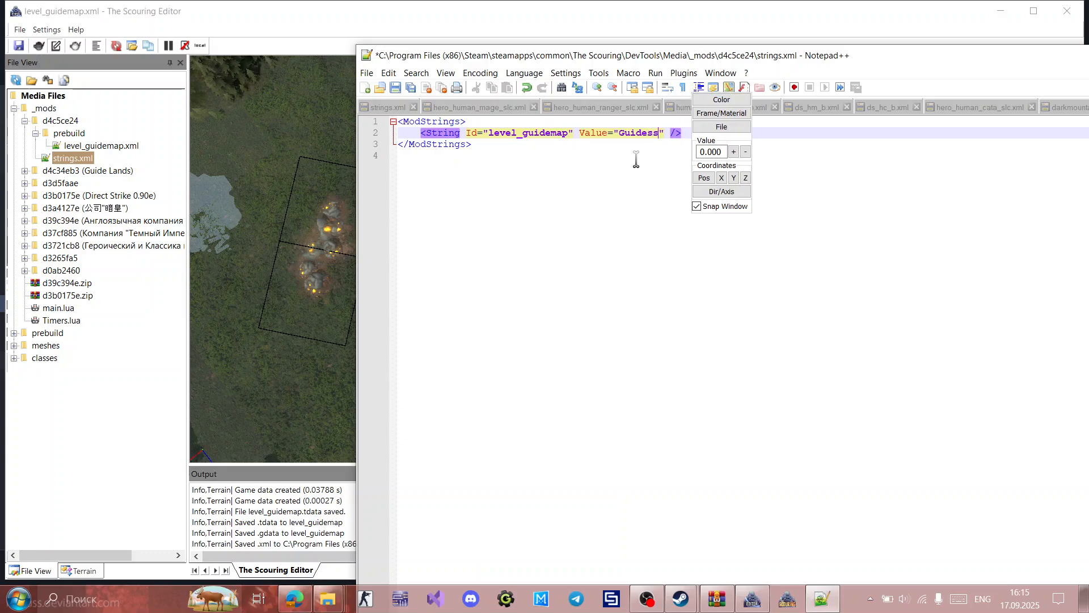
type(" Map")
key("Caps_Lock")
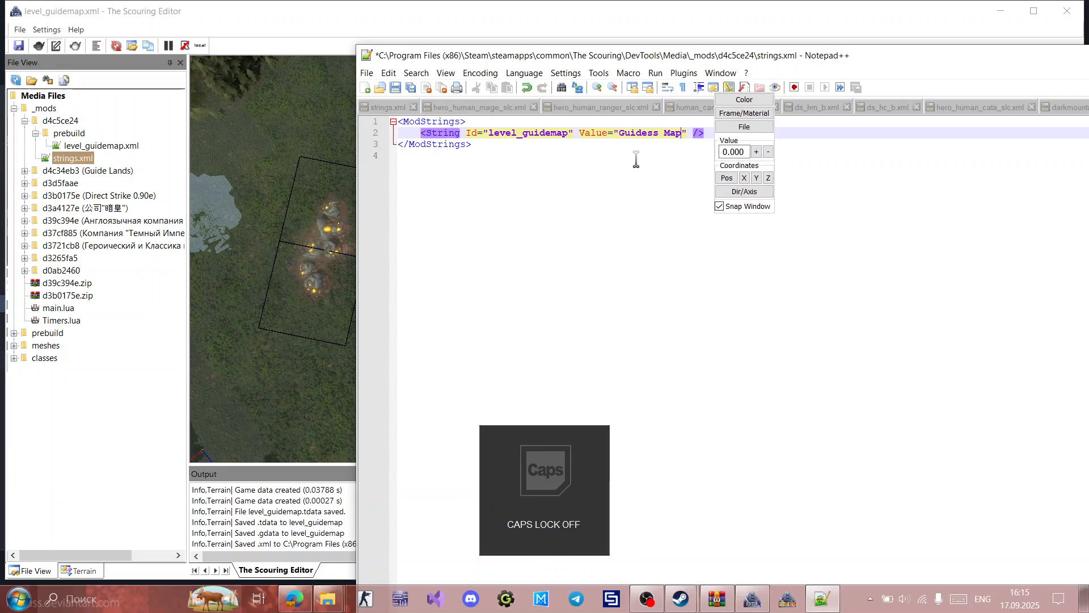
type("?")
key("ctrl+s")
key("Down")
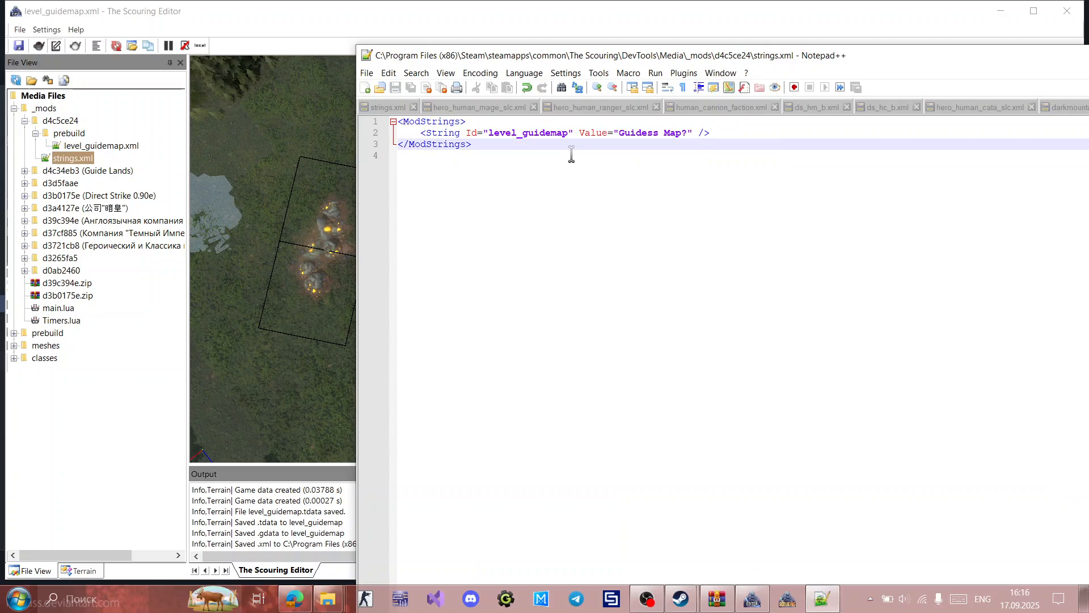
Step: Add a second line reading "Map madde for guide." inside the Value text, after the map title
left_click(776, 132)
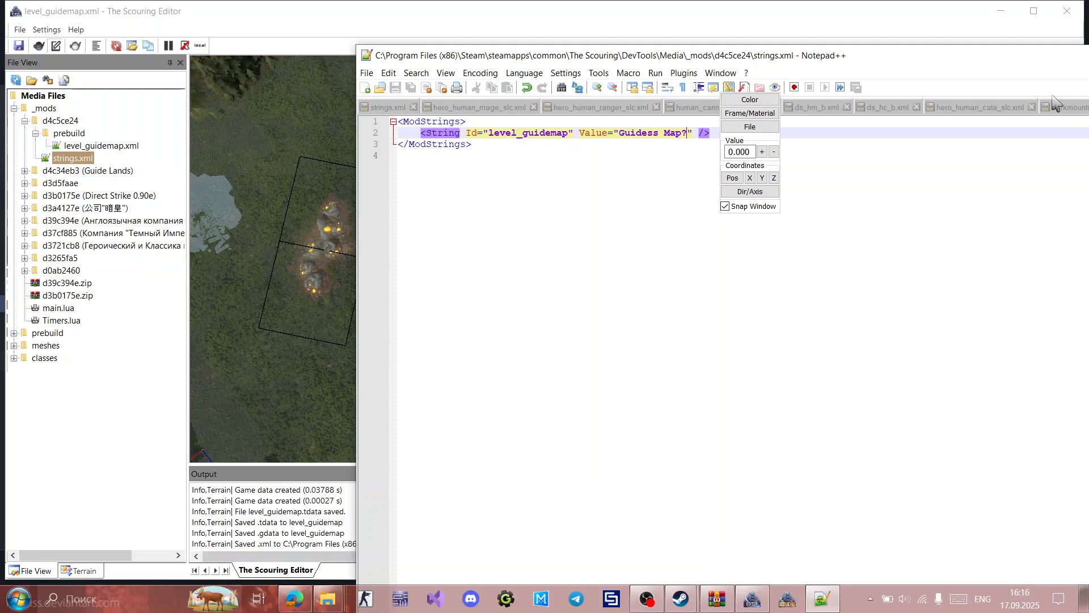
key("Return")
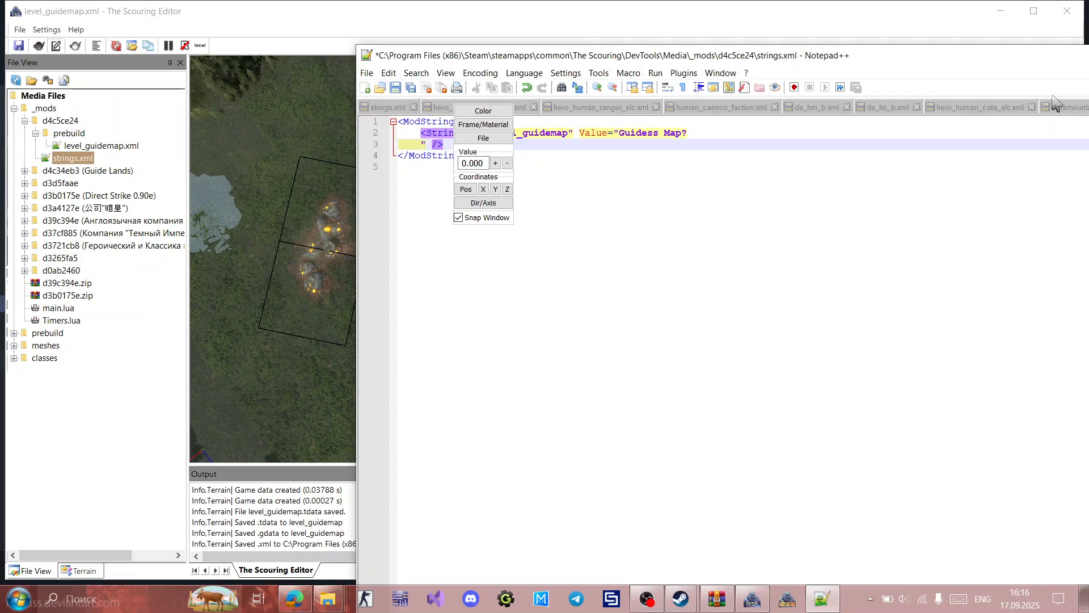
type("Map madde for guide")
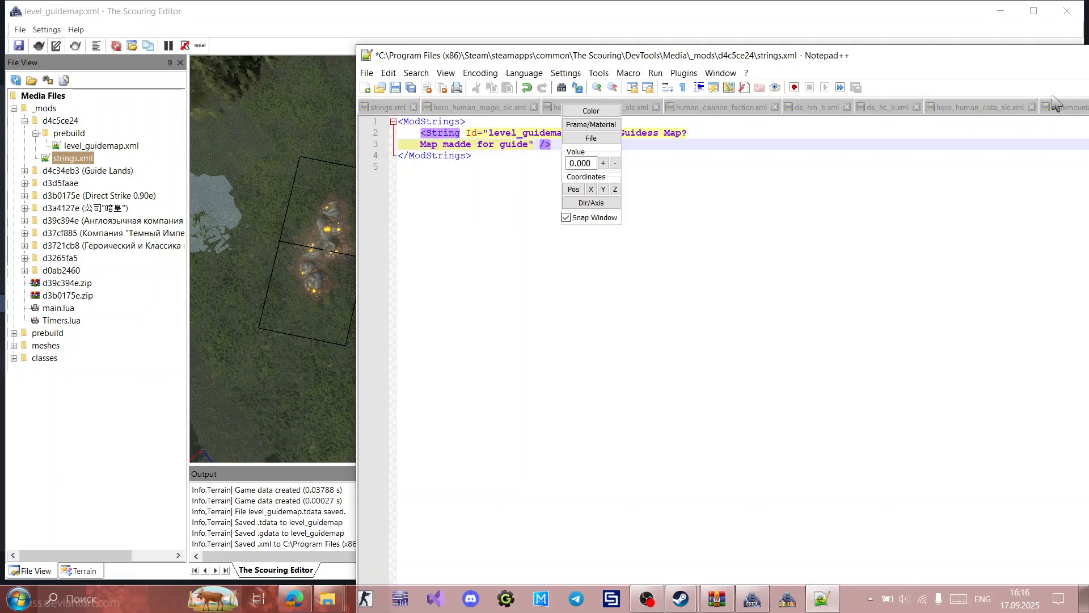
type(".")
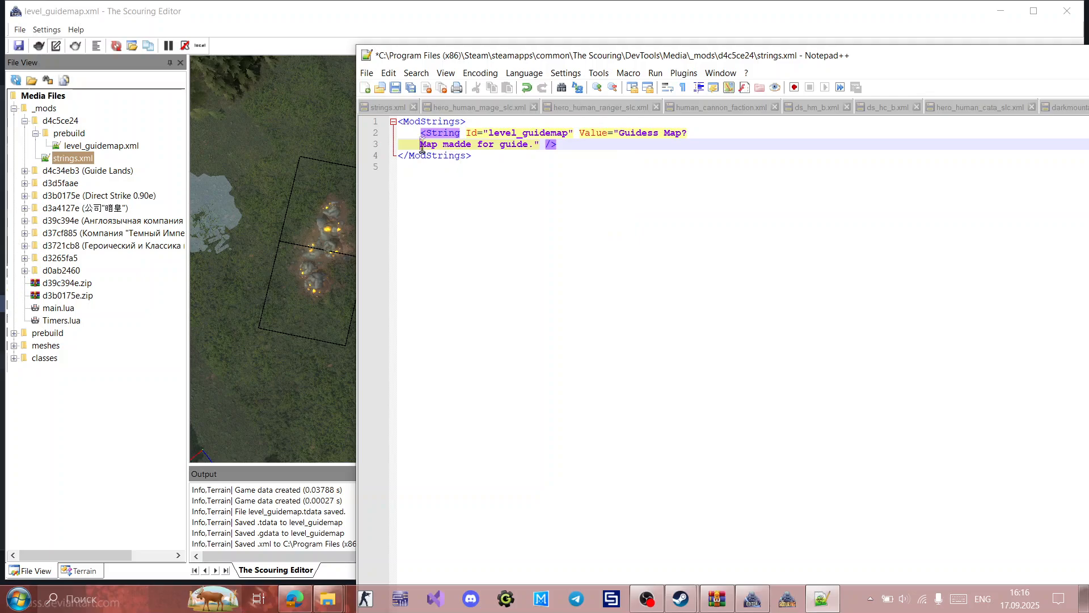
Step: Check the description line in the String entry and save strings.xml
left_click_drag(422, 145, 570, 145)
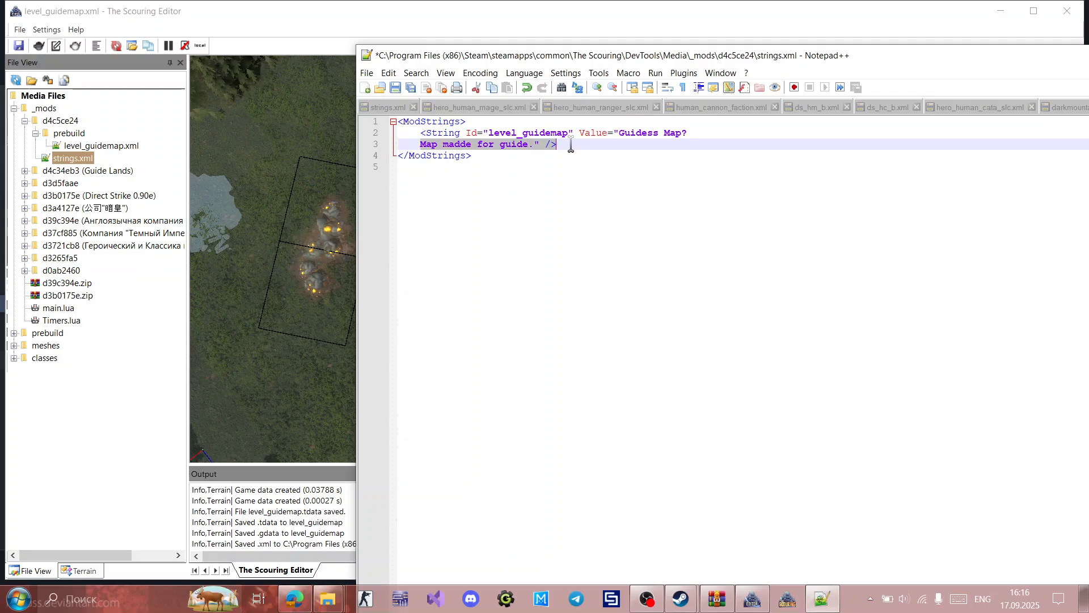
left_click(463, 145)
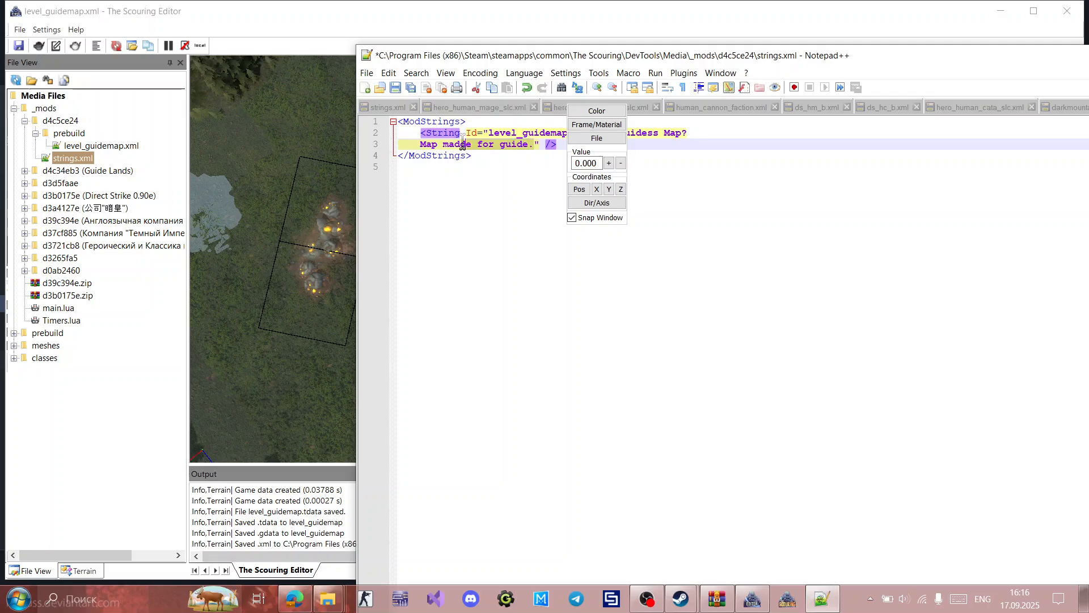
left_click(473, 156)
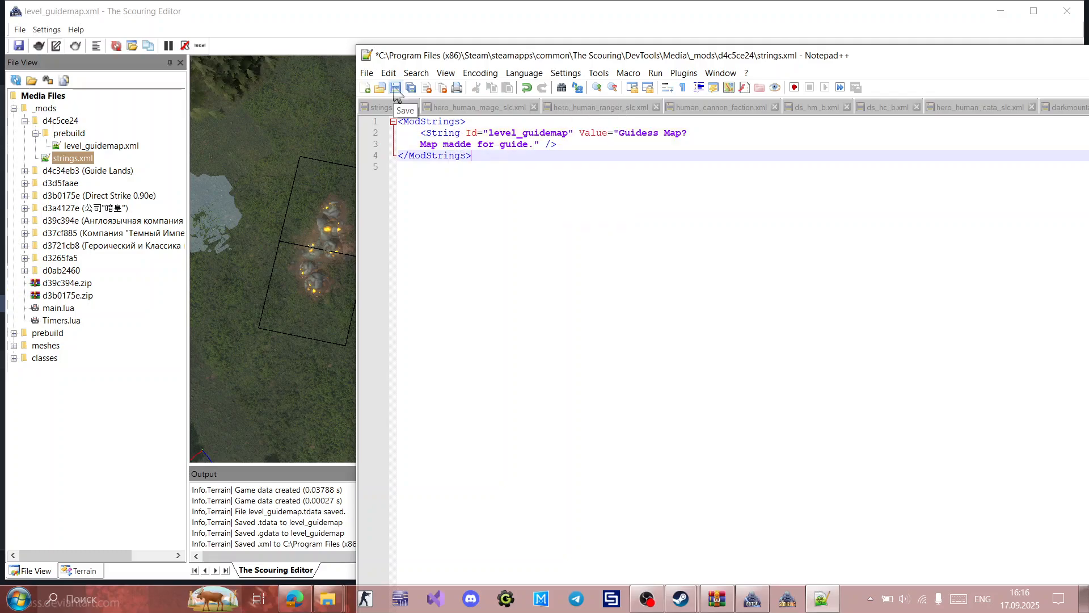
left_click(396, 88)
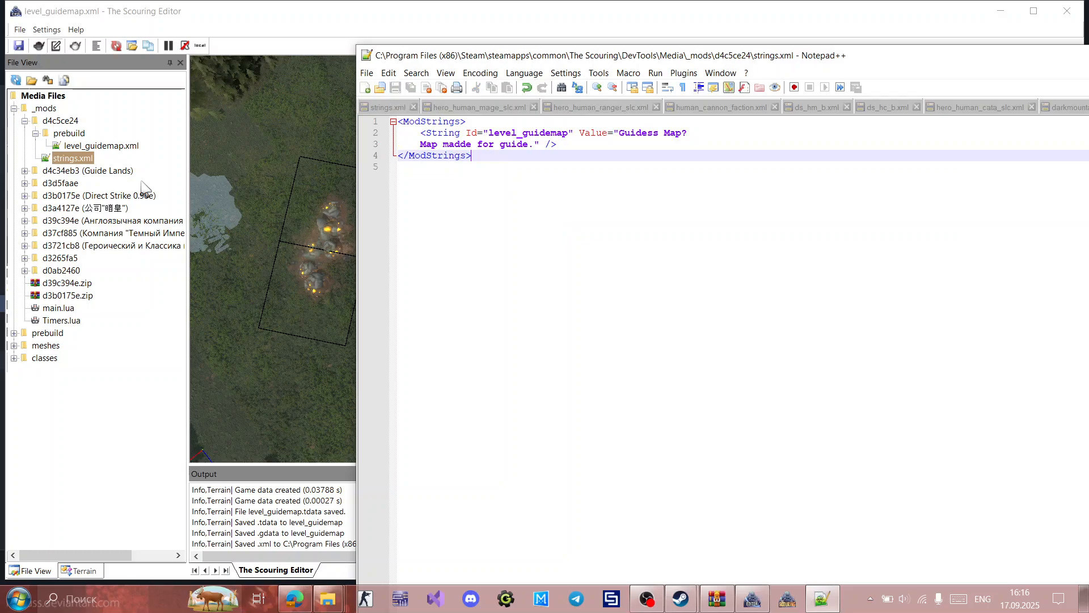
Step: Close the open level_guidemap.xml and start publishing the d4c5ce24 mod
left_click(73, 121)
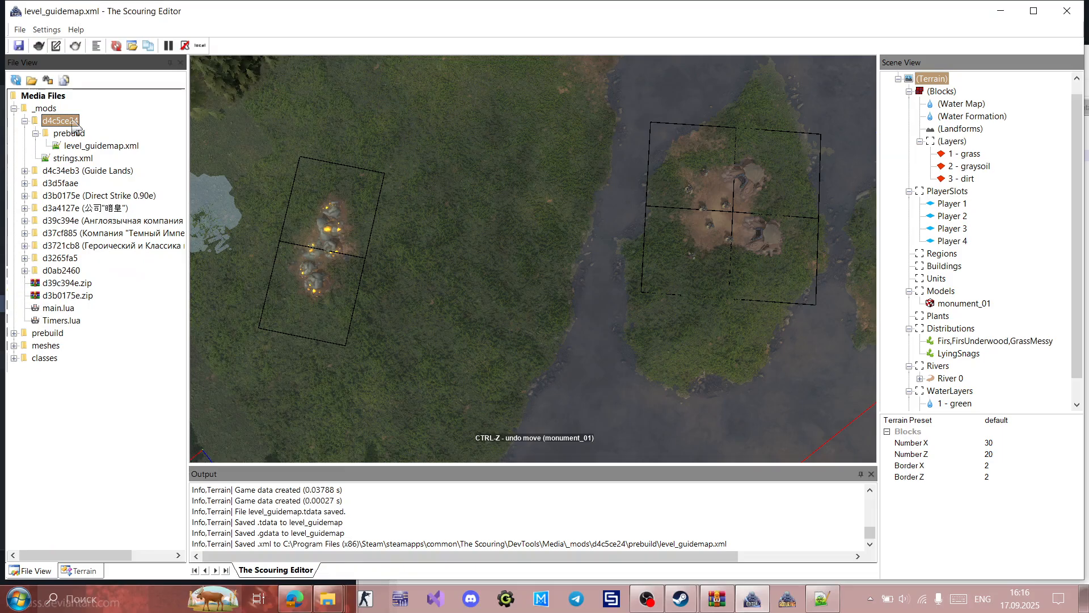
double_click(72, 123)
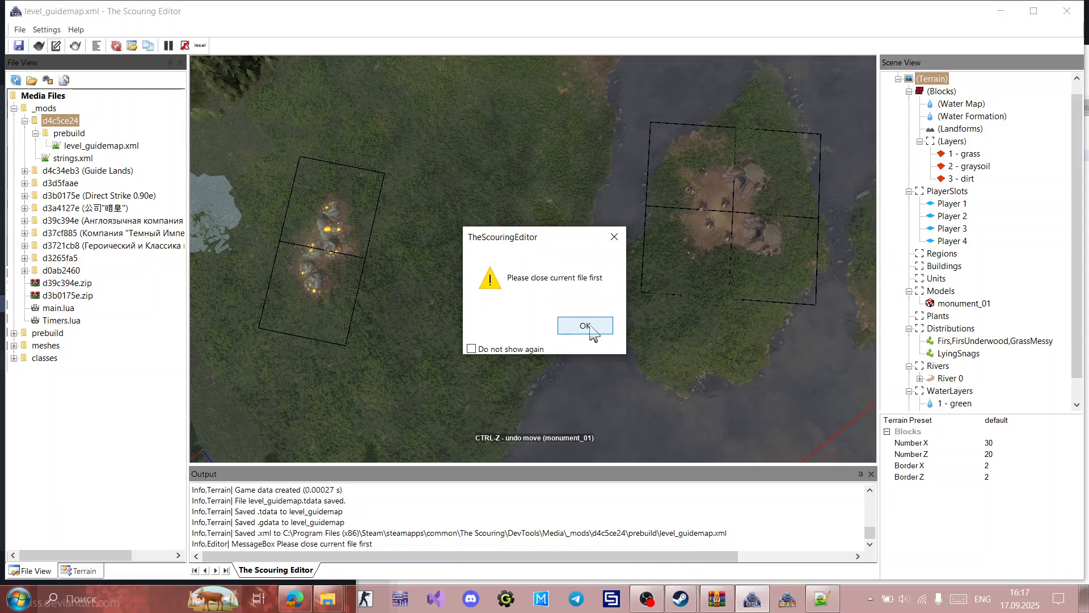
left_click(590, 328)
right_click(67, 122)
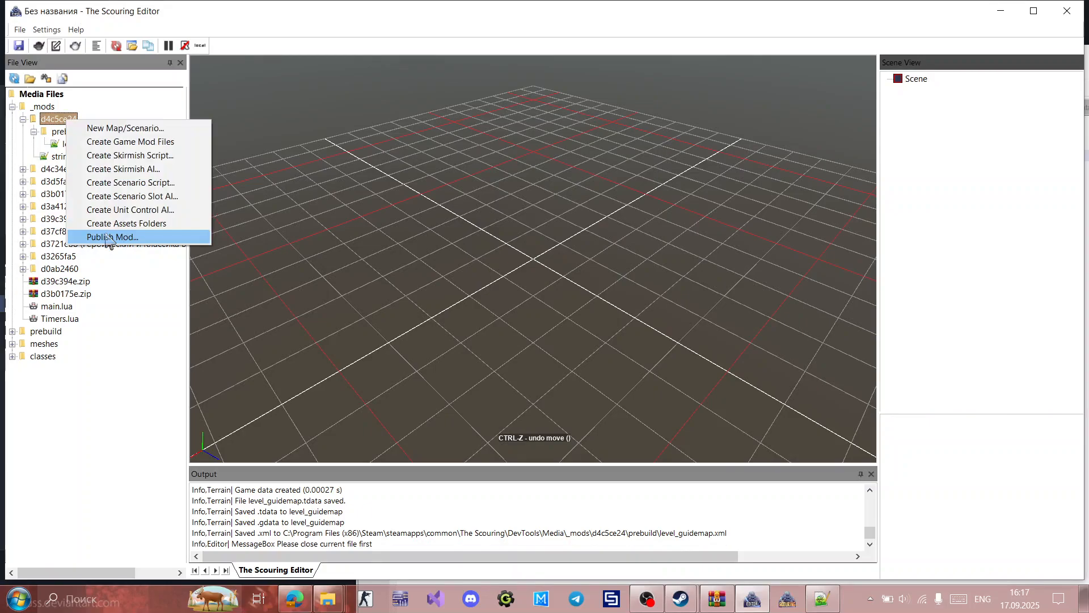
left_click(108, 237)
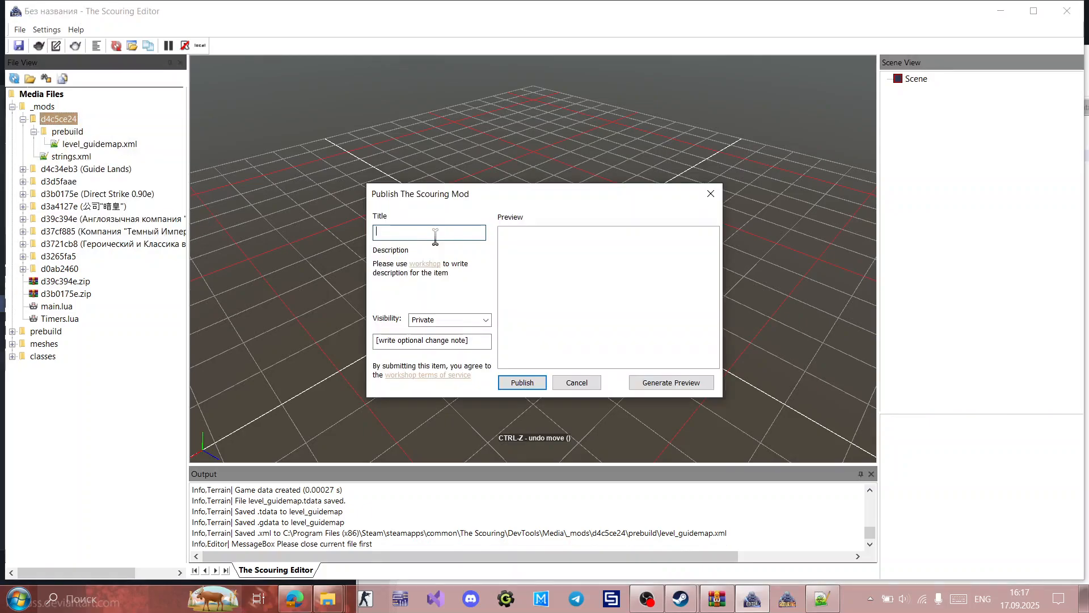
type("Guide")
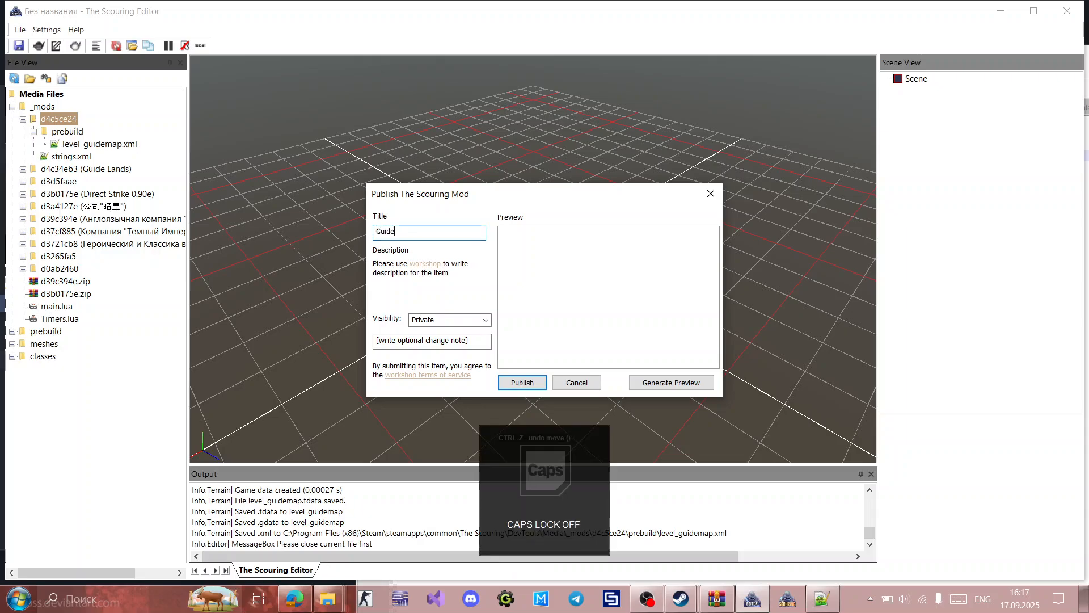
type(" How to Create")
key("ctrl+BackSpace")
key("ctrl+BackSpace")
key("ctrl+BackSpace")
type("ma")
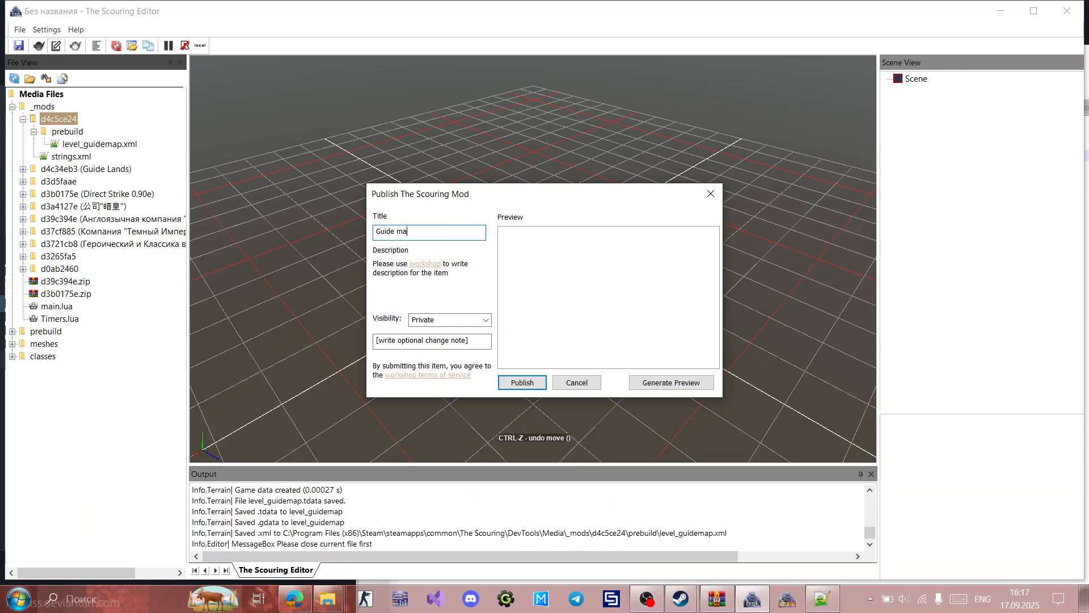
key("ctrl+BackSpace")
key("ctrl+BackSpace")
key("Caps_Lock")
type("M")
key("Caps_Lock")
key("BackSpace")
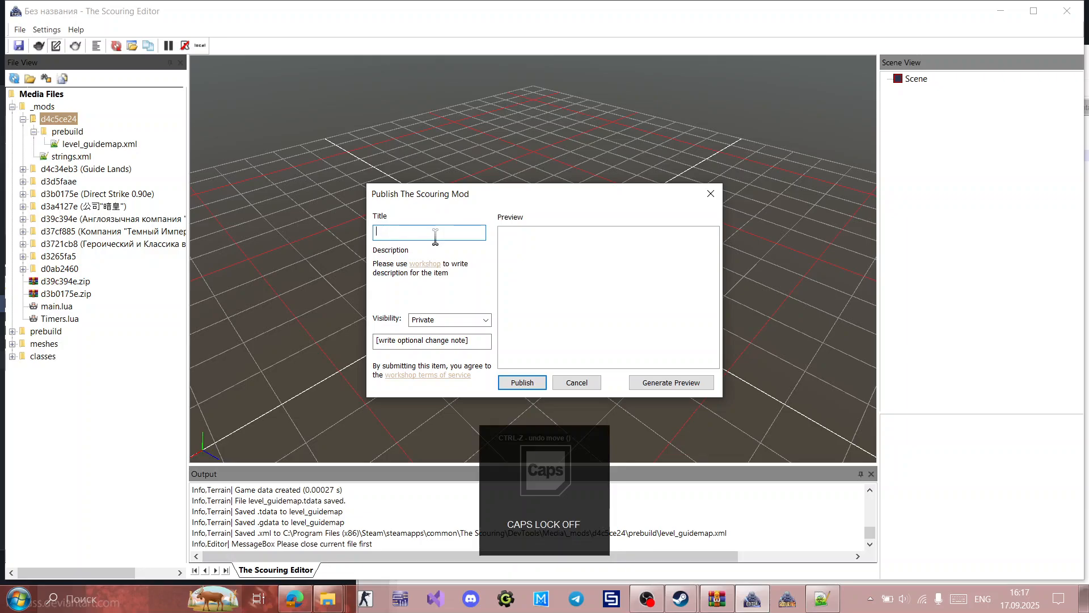
Step: Title the mod "Map creating" and keep its visibility set to Private
type("Map c")
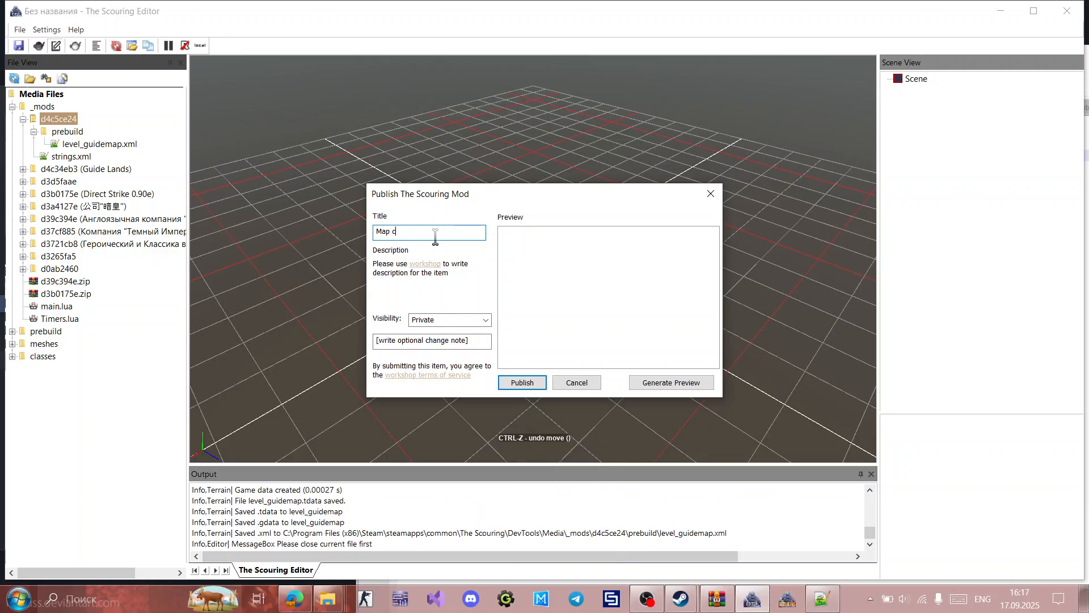
type("reating")
left_click(478, 319)
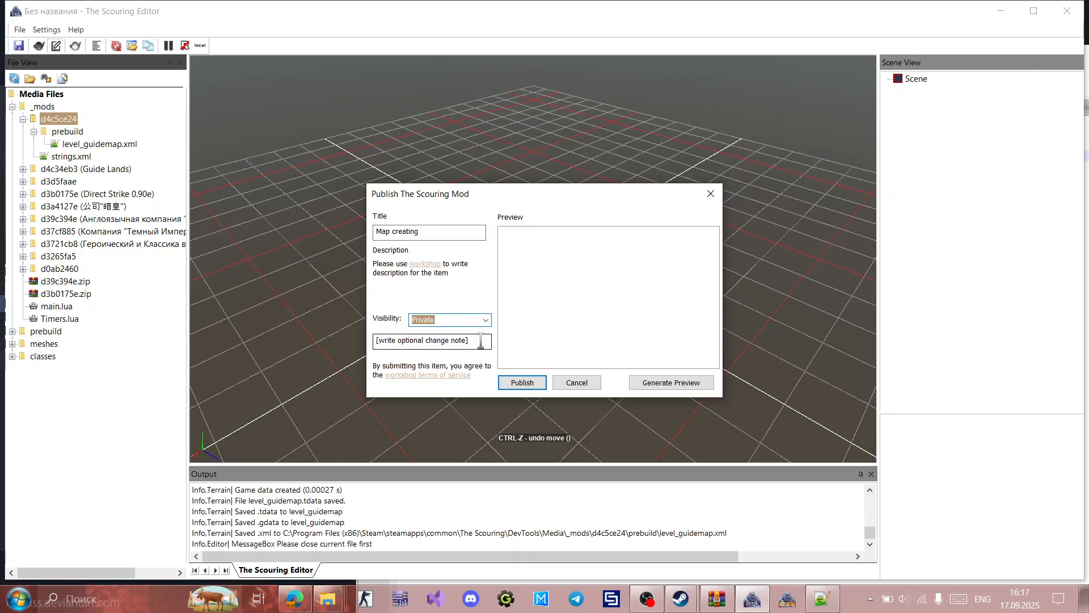
left_click(481, 341)
left_click(486, 320)
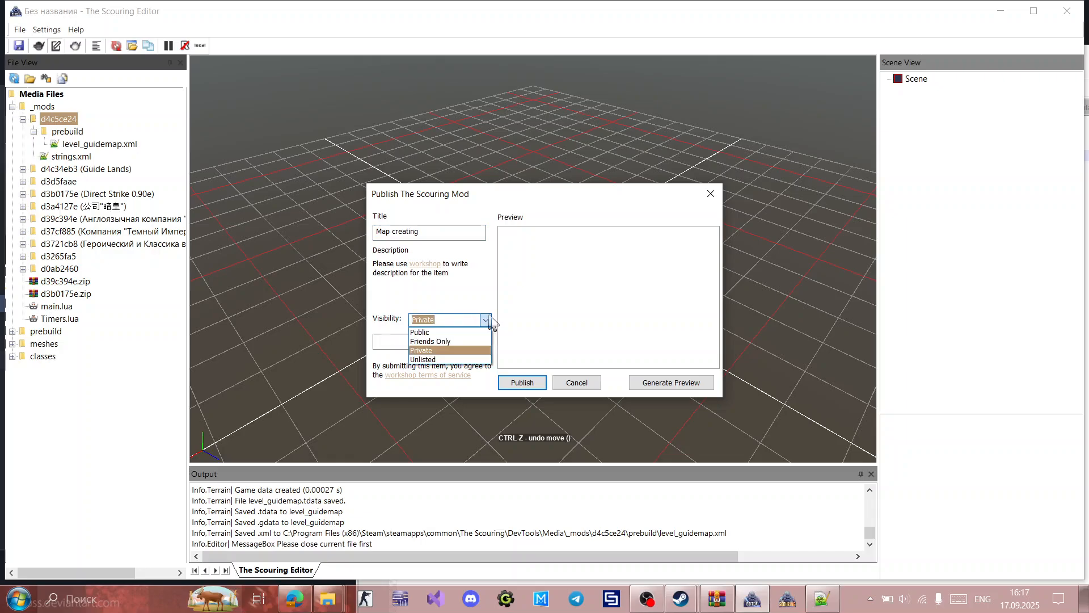
left_click(487, 323)
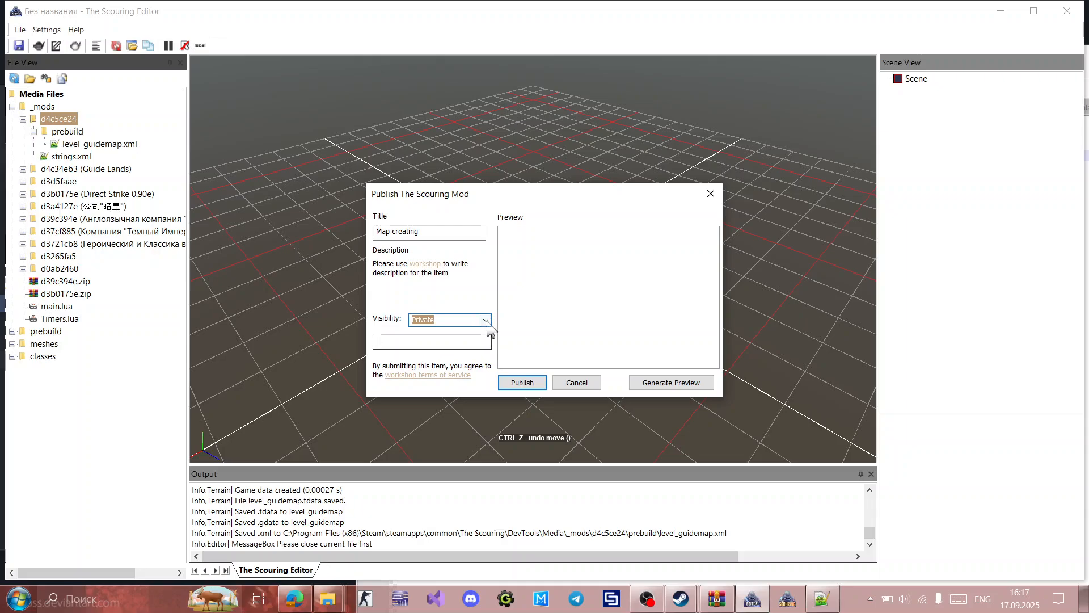
left_click(486, 321)
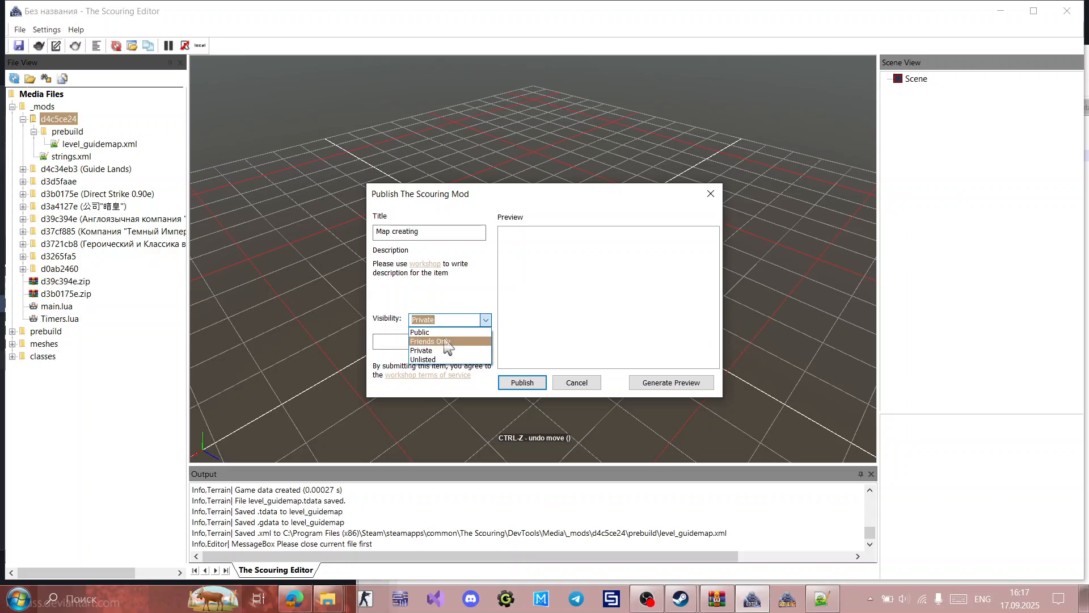
left_click(475, 281)
Step: Publish the mod with the change note "prpr" and a generated preview image
left_click(422, 342)
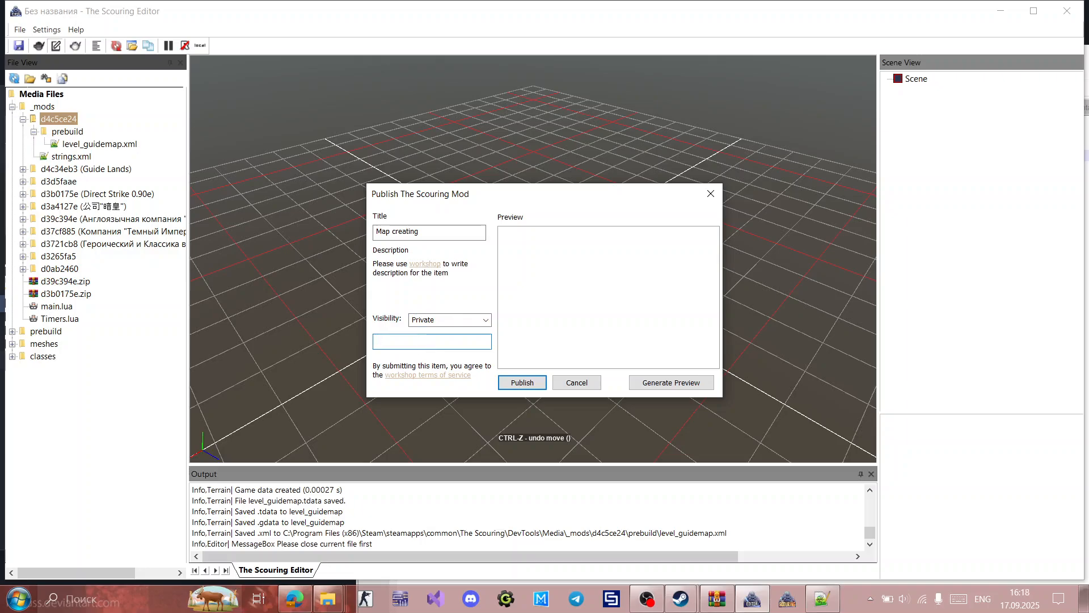
type("prpr")
left_click(654, 383)
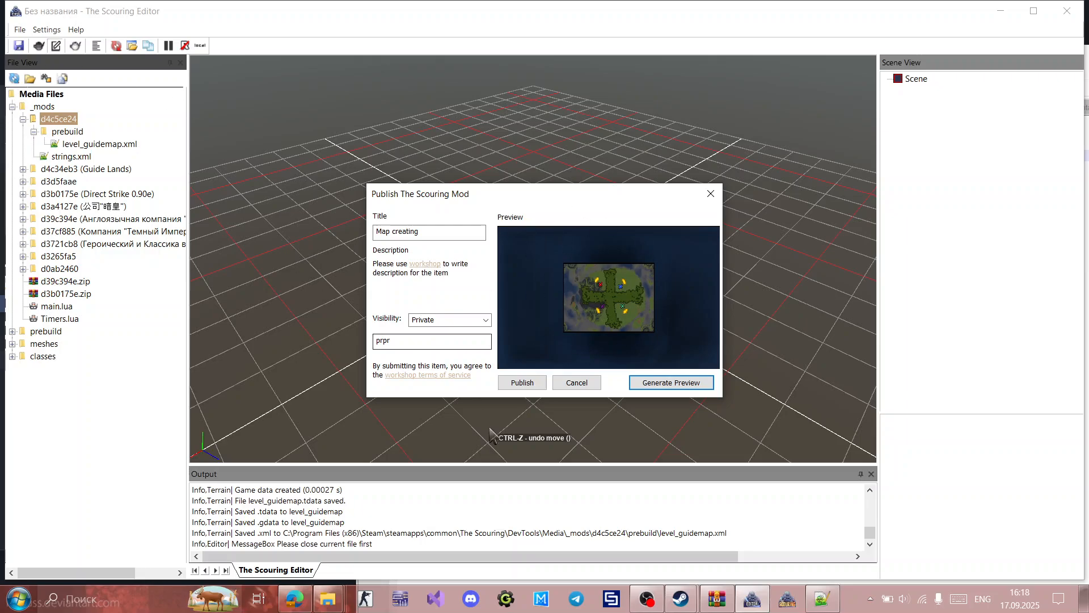
left_click(533, 383)
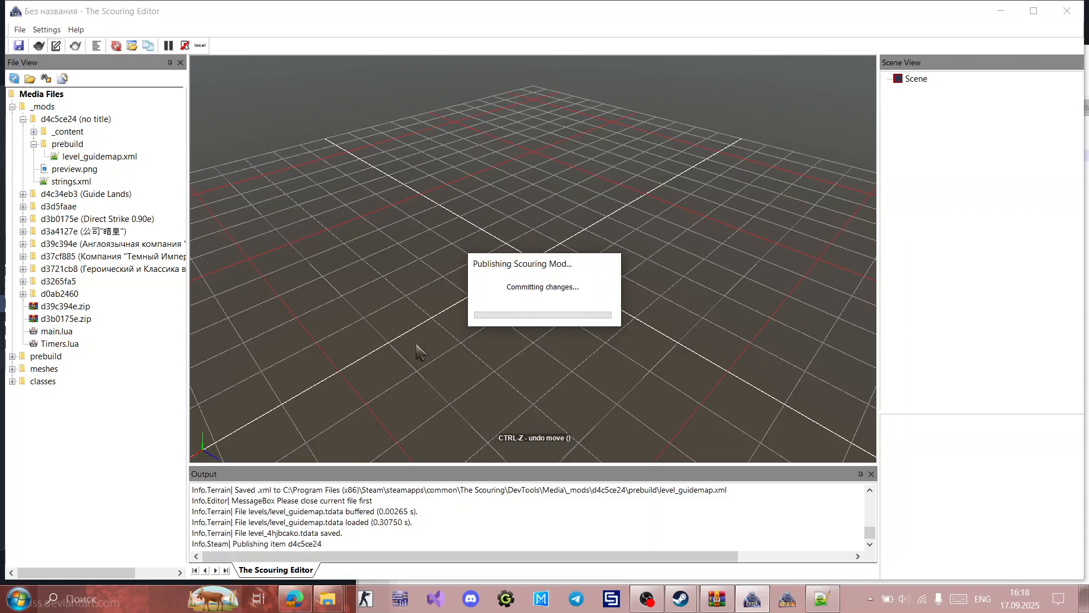
Step: Reopen level_guidemap.xml from the mod's prebuild folder and show all four player bases around the forest cross
left_click(85, 160)
double_click(84, 160)
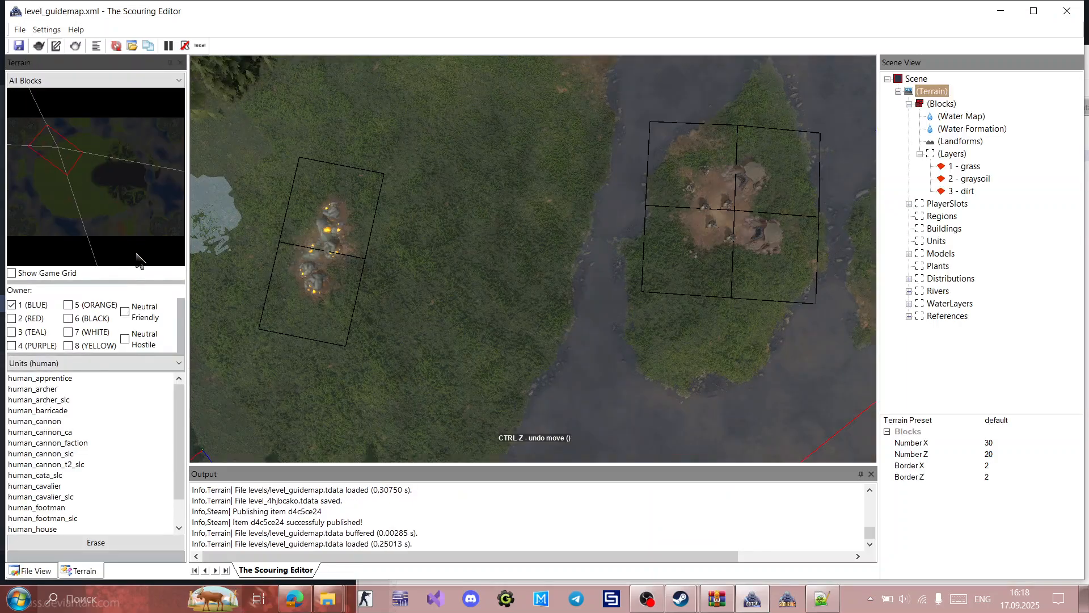
middle_click_drag(725, 232, 187, 187)
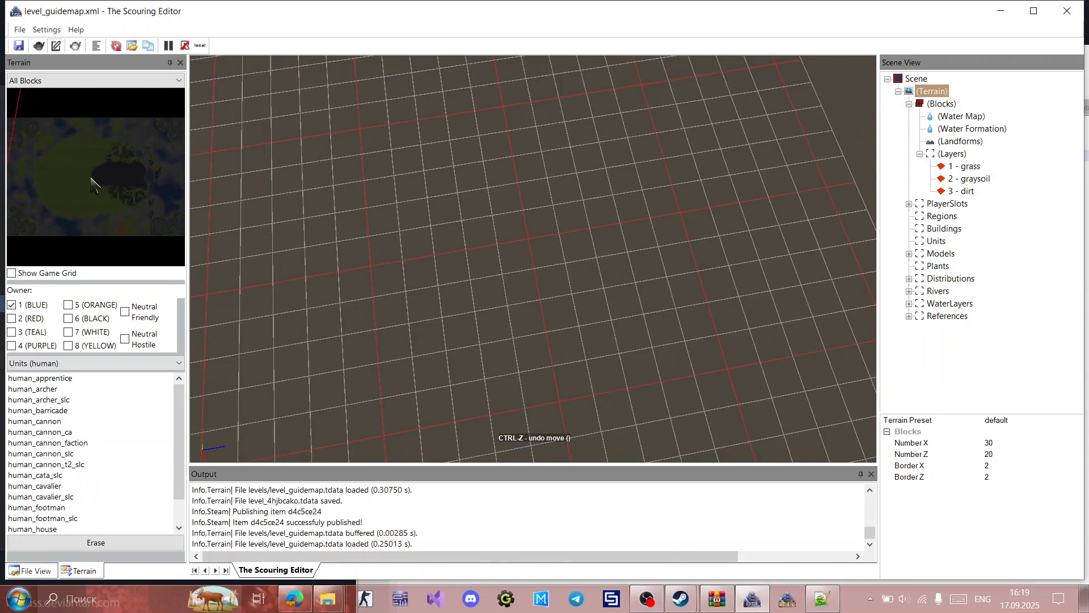
left_click(92, 175)
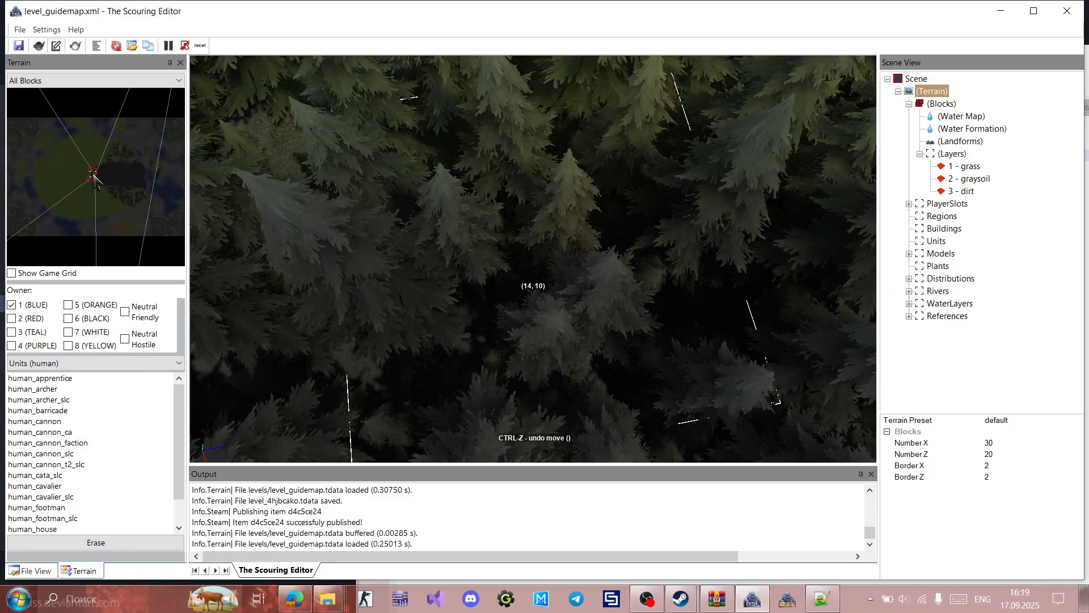
scroll(522, 262, "down", 4)
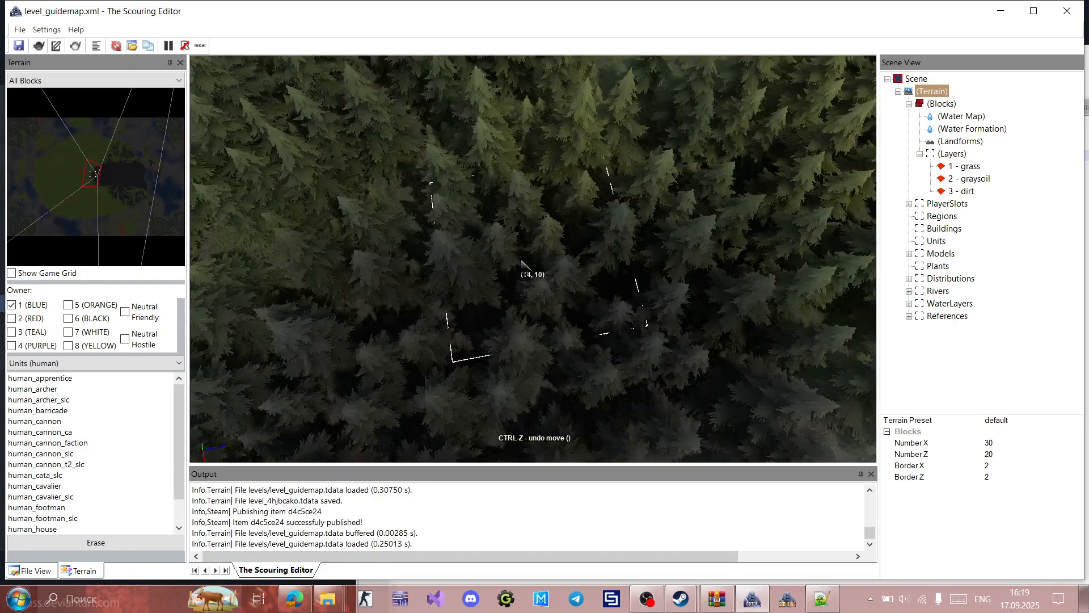
scroll(522, 262, "down", 5)
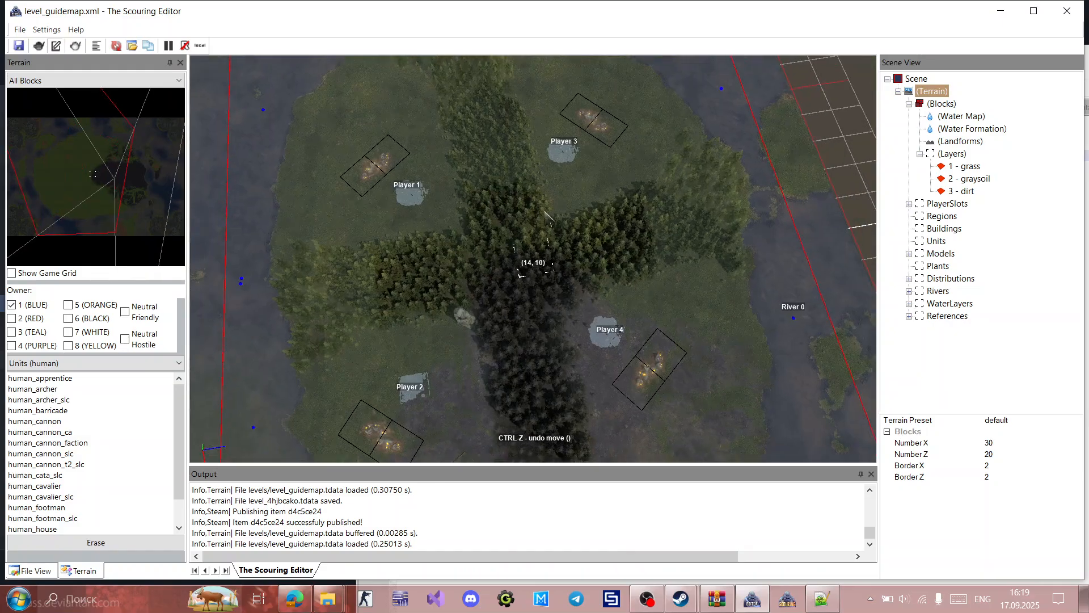
Step: Review the map's player slots, models, and gold and goblin camp references in the scene
left_click(569, 157)
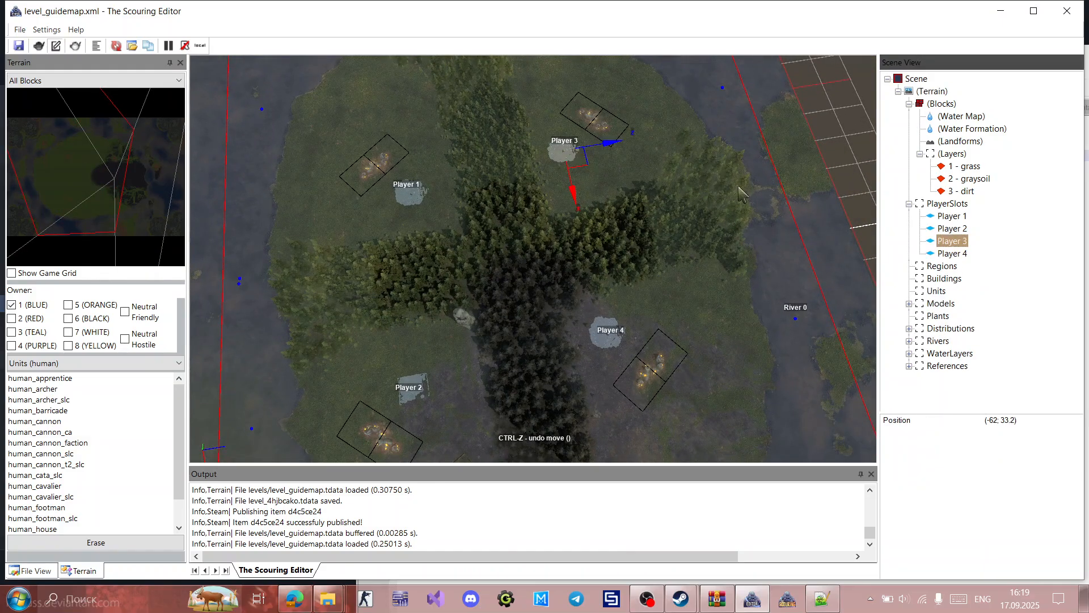
left_click(952, 216)
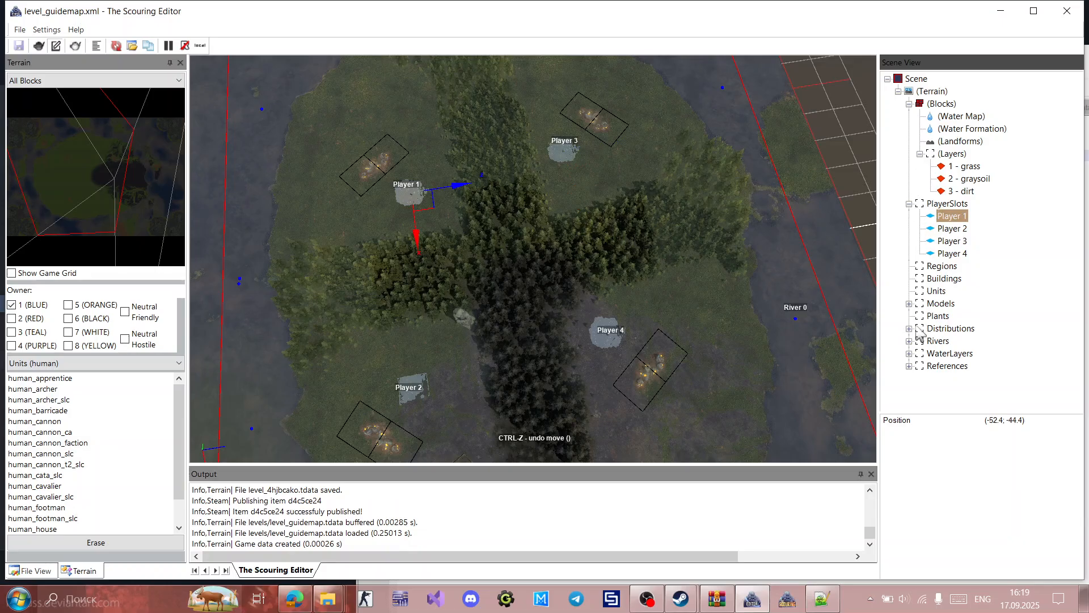
left_click(909, 303)
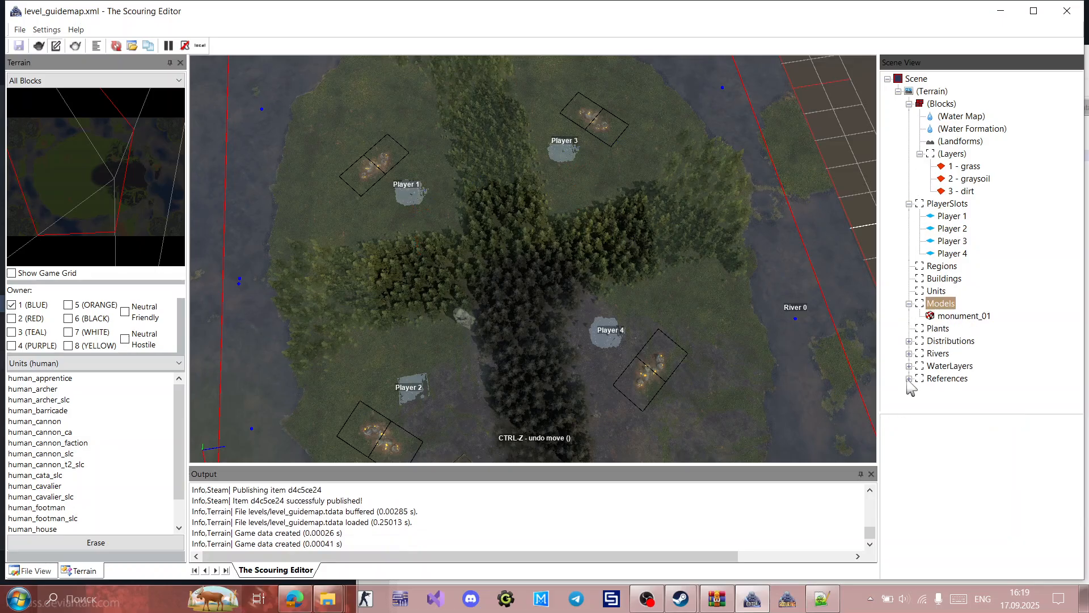
left_click(909, 378)
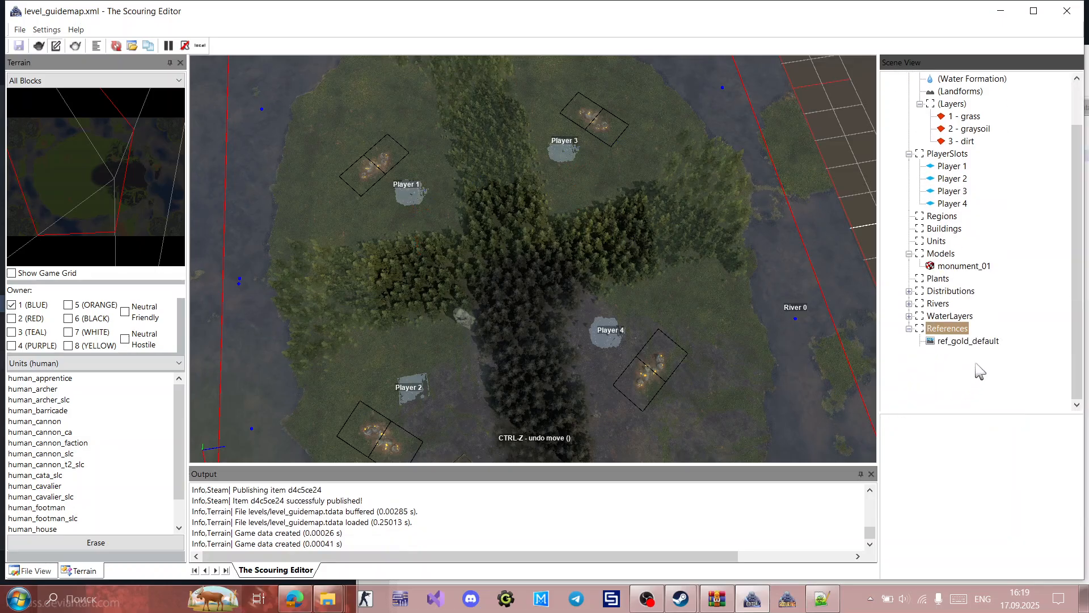
left_click(640, 374)
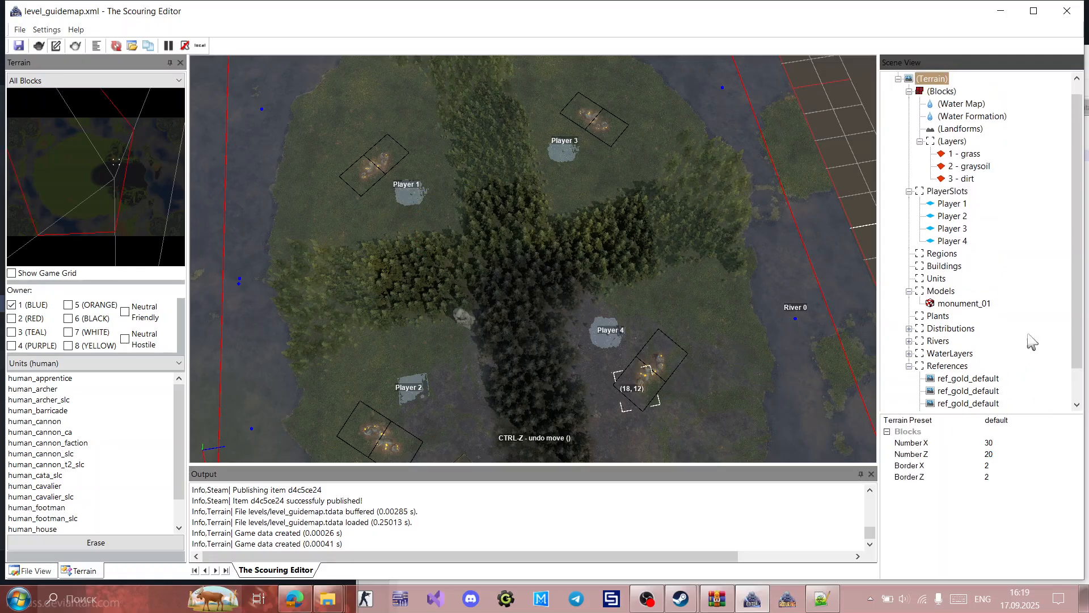
scroll(1080, 334, "down", 1)
left_click(949, 328)
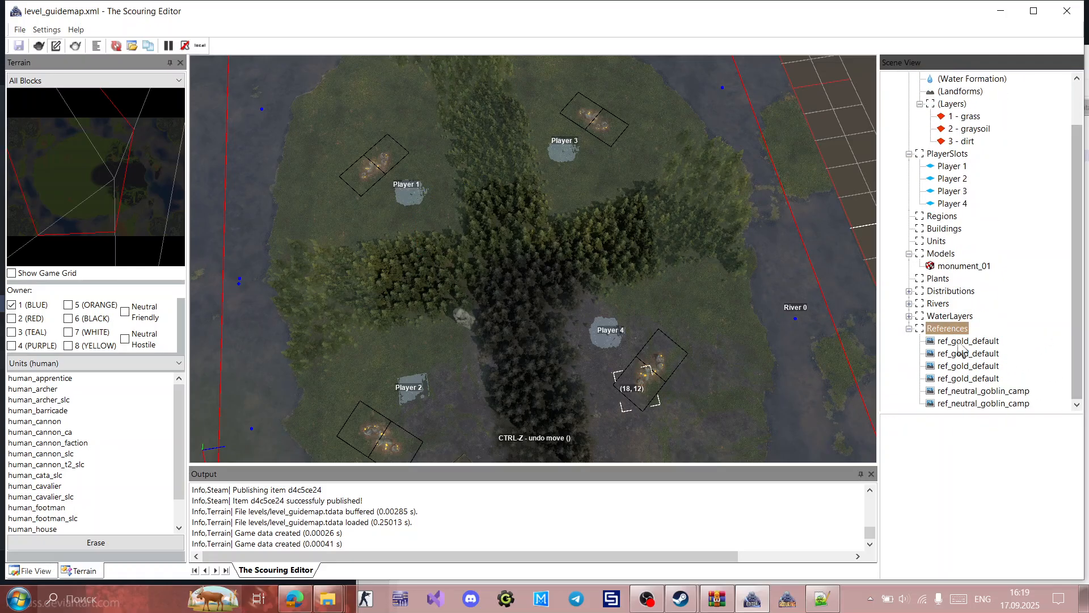
left_click(973, 390)
left_click(986, 351)
left_click(984, 341)
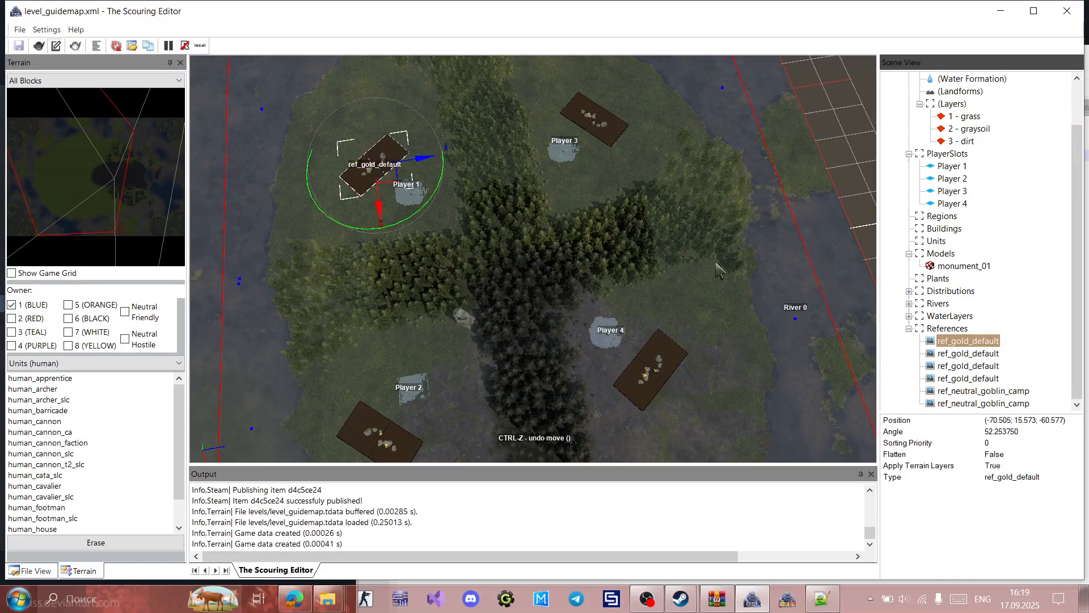
right_click(705, 294)
left_click(732, 296)
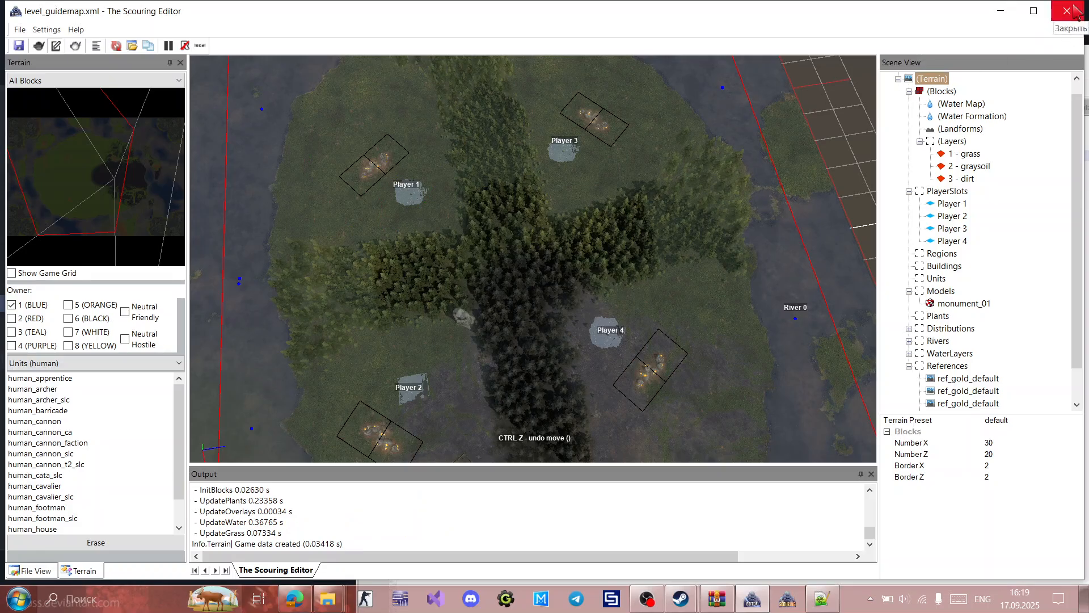
Step: Close the map editor without saving the changes to level_guidemap.xml
left_click(32, 573)
left_click_drag(871, 540, 877, 541)
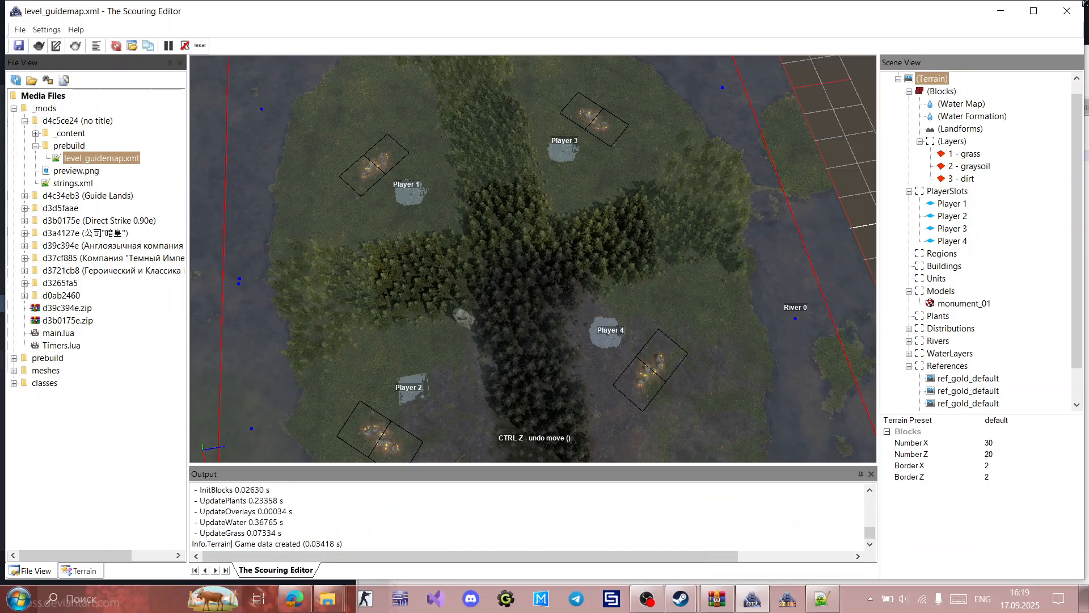
left_click(1067, 11)
left_click(753, 599)
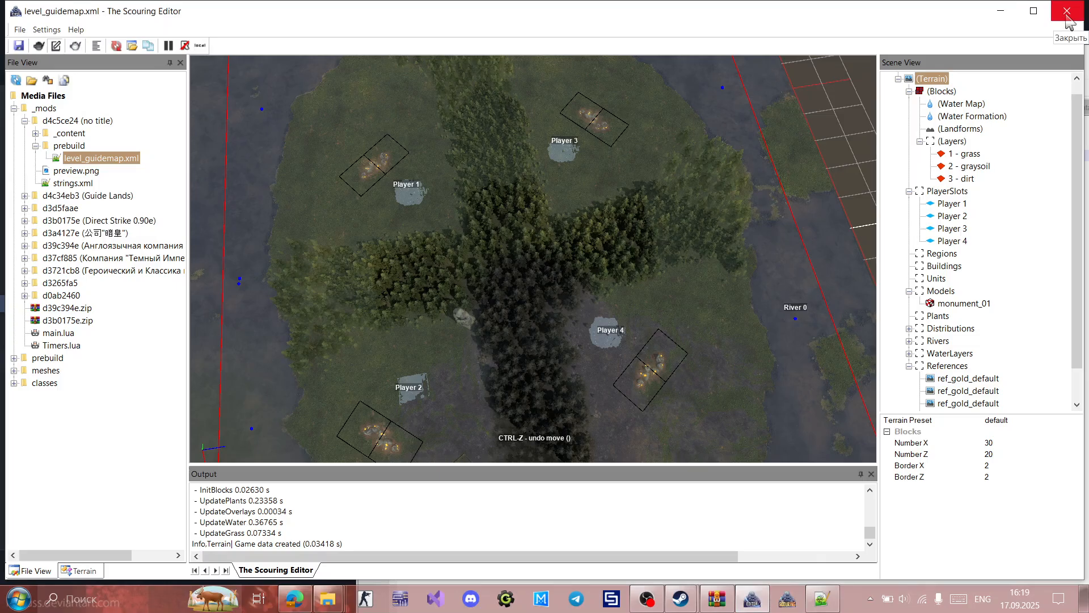
left_click(1067, 11)
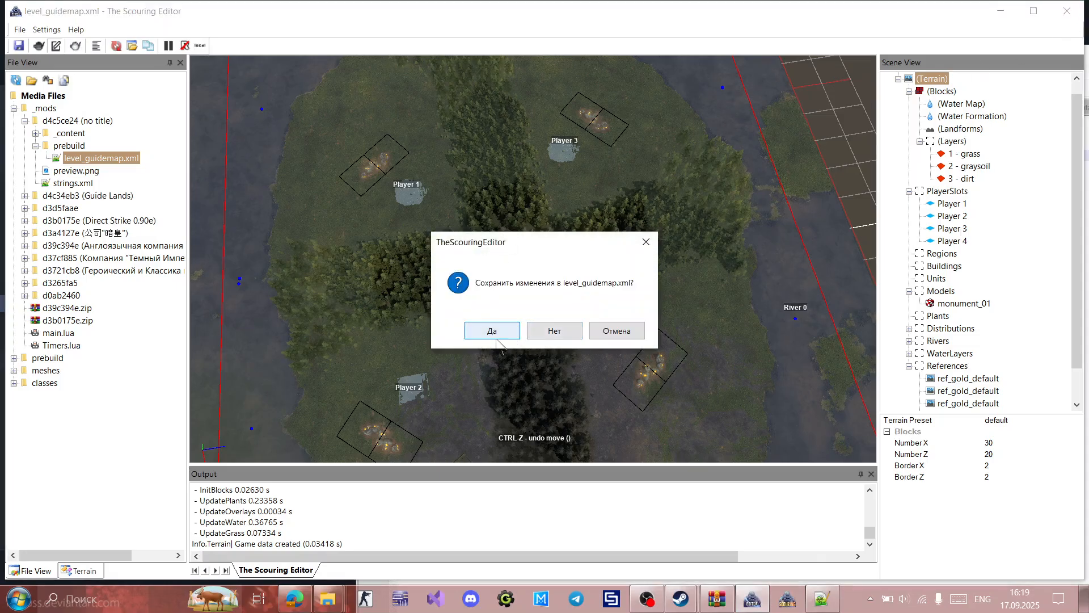
left_click(560, 334)
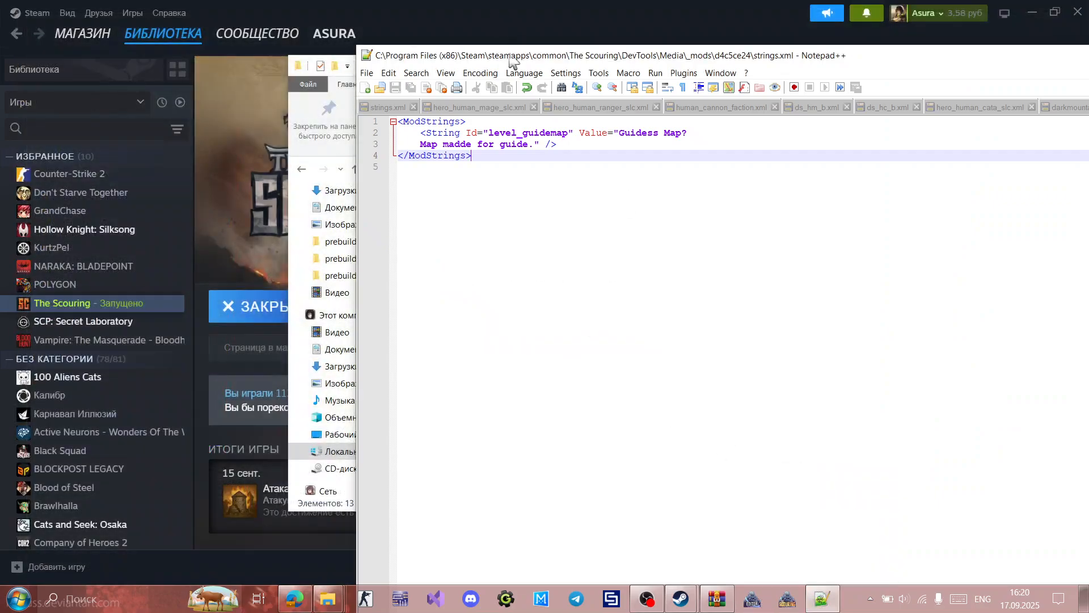
Step: Close the strings.xml editor window and the DevTools Bin folder window
left_click_drag(509, 59, 137, 42)
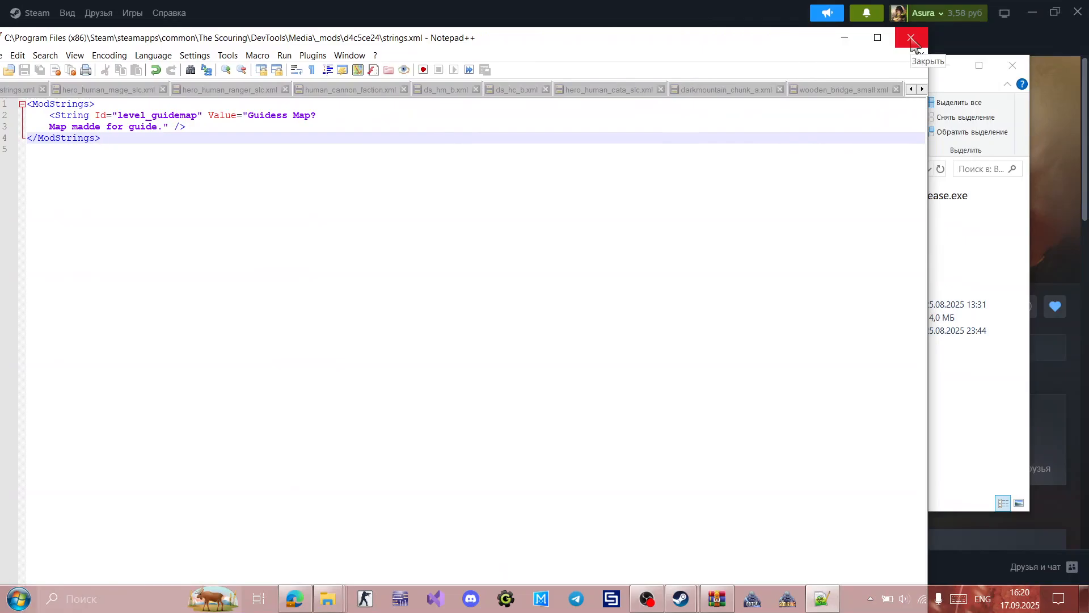
left_click(911, 40)
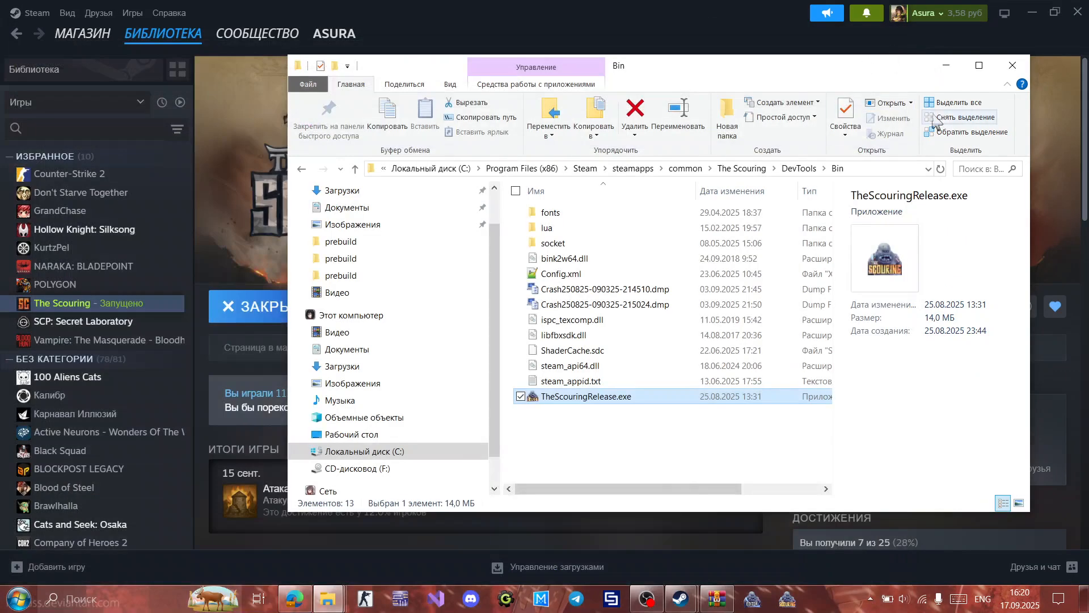
left_click(1012, 66)
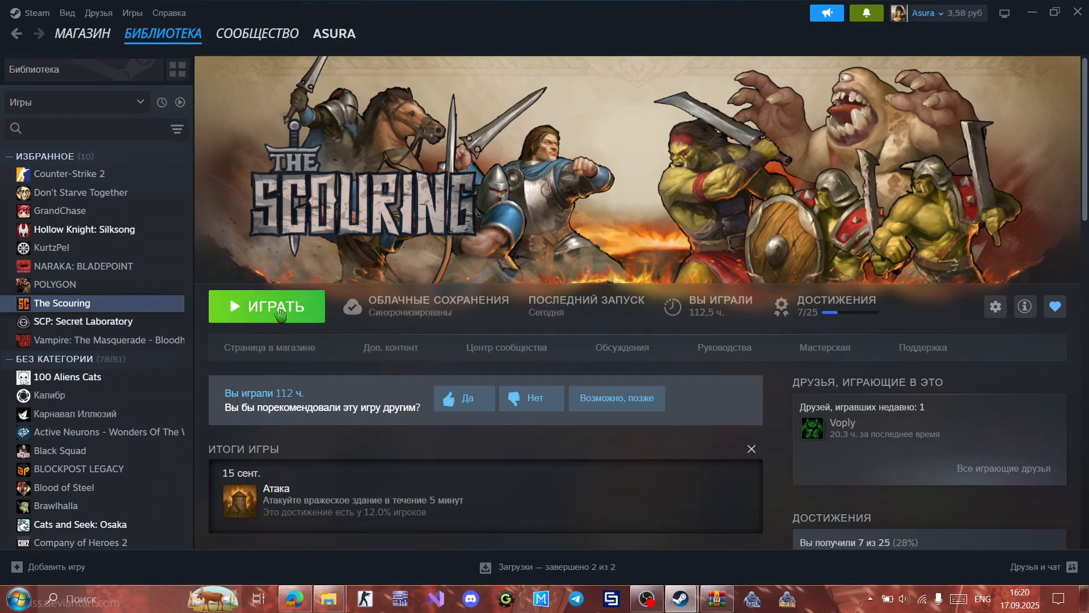
Step: Open the published "Map creating" item from your own files in the Steam Workshop
mouse_move(272, 37)
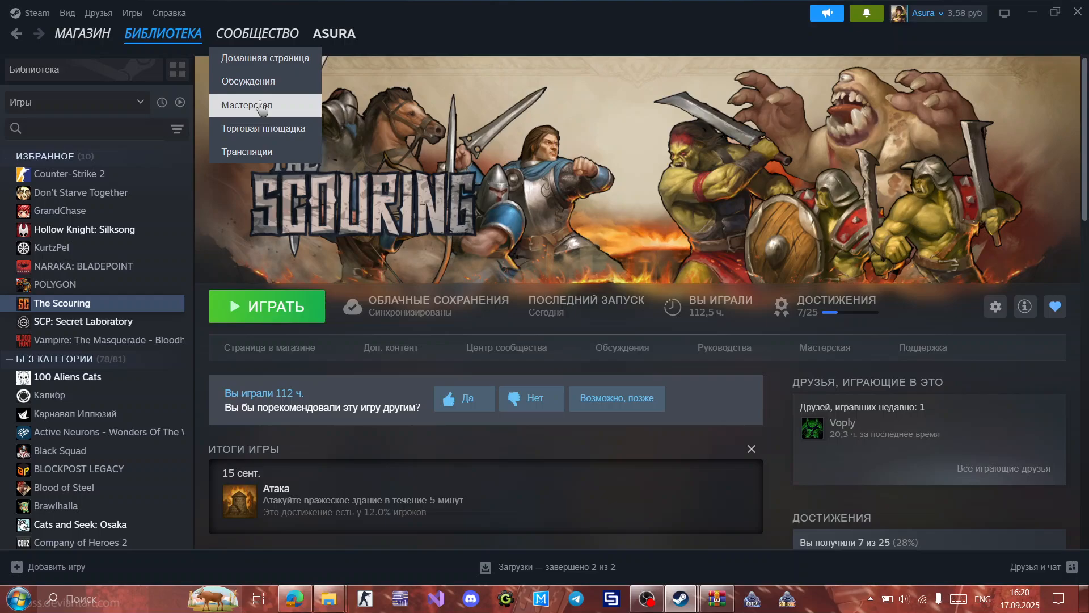
left_click(261, 106)
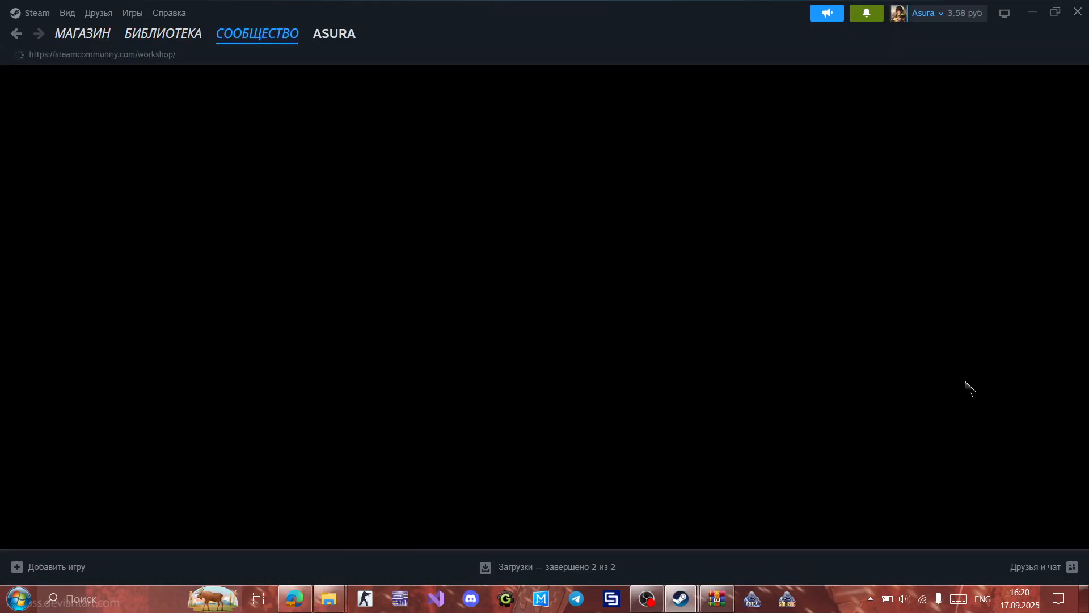
scroll(823, 204, "down", 8)
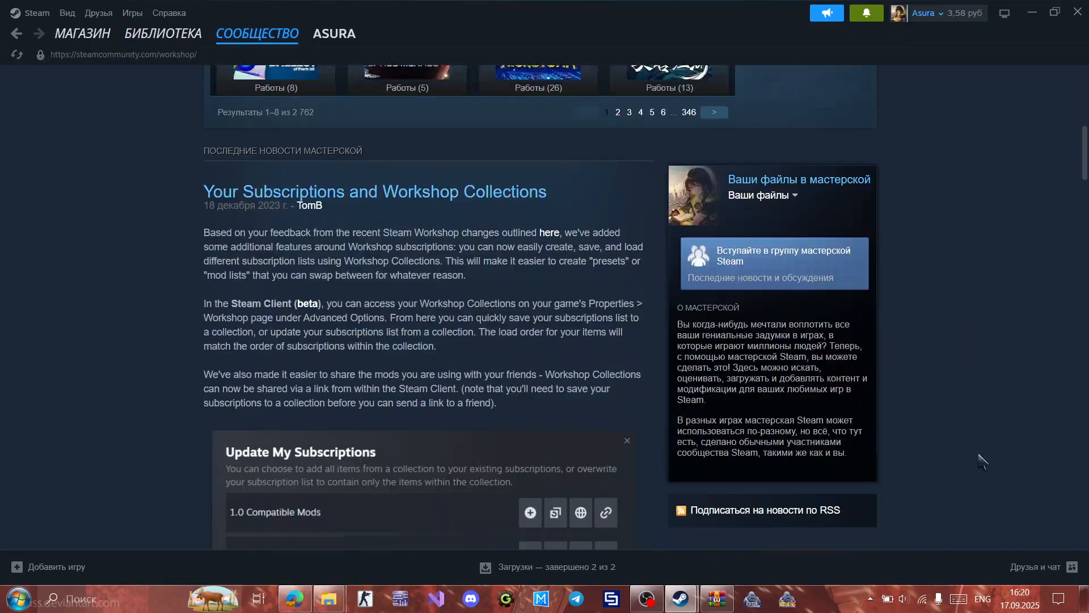
left_click(811, 163)
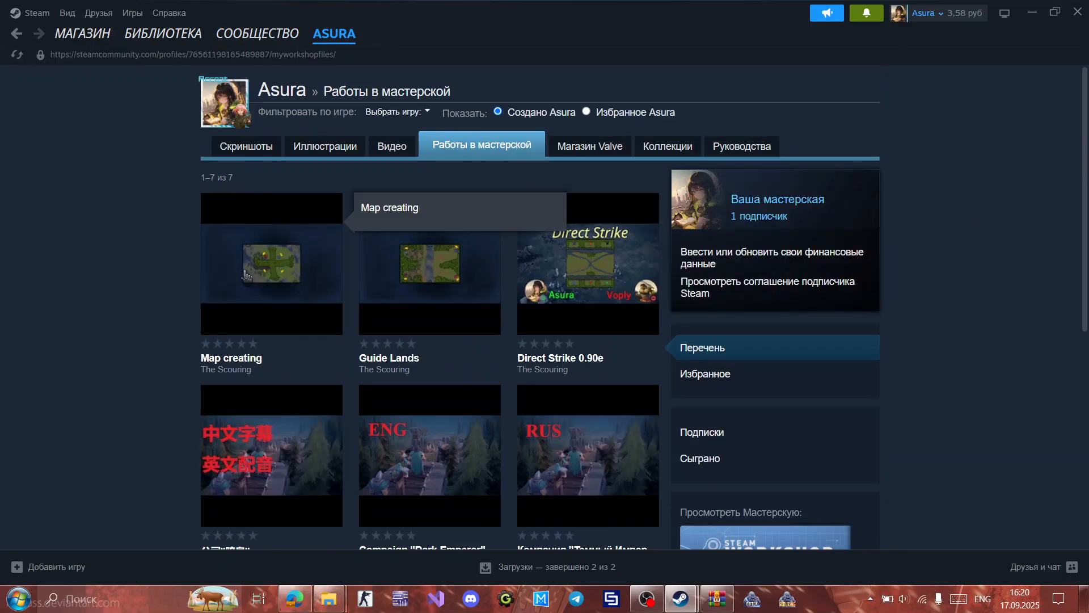
left_click(245, 275)
scroll(987, 305, "down", 1)
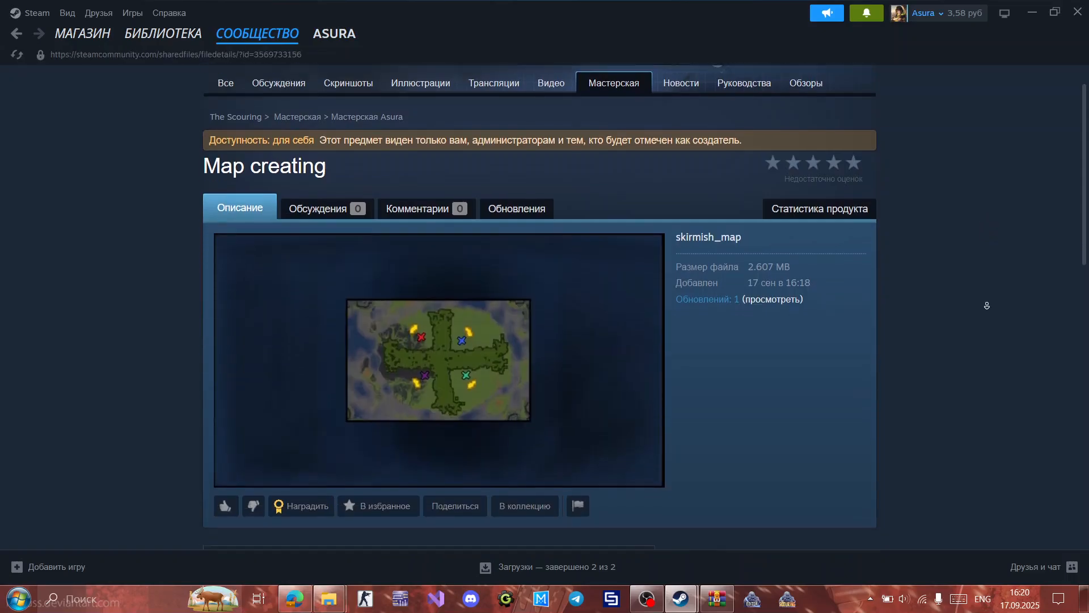
Step: Subscribe to the "Map creating" Workshop item so that it downloads
scroll(987, 305, "down", 4)
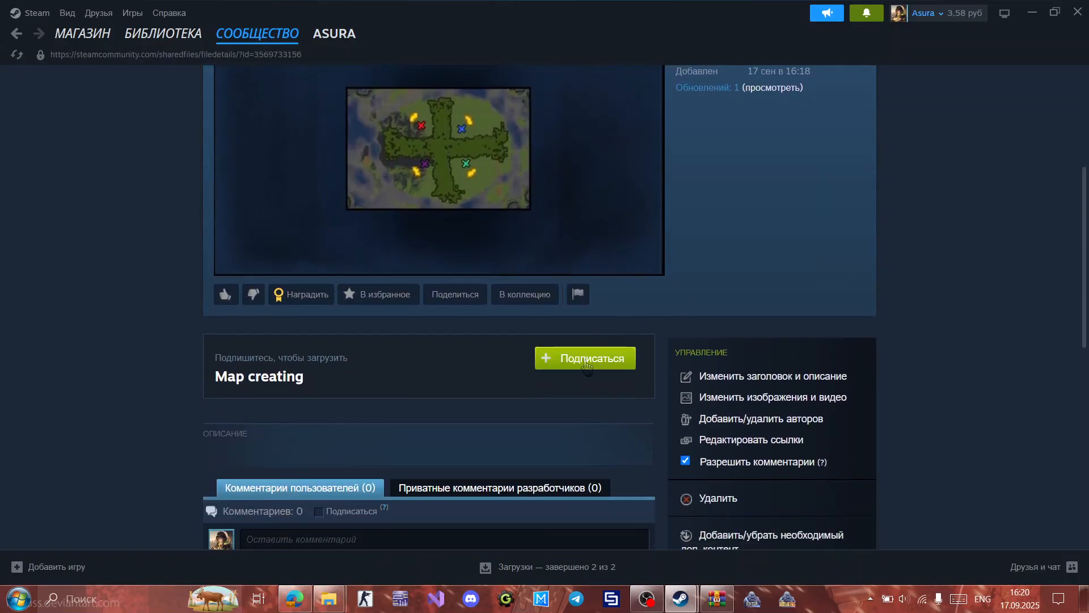
left_click(587, 363)
scroll(963, 353, "down", 7)
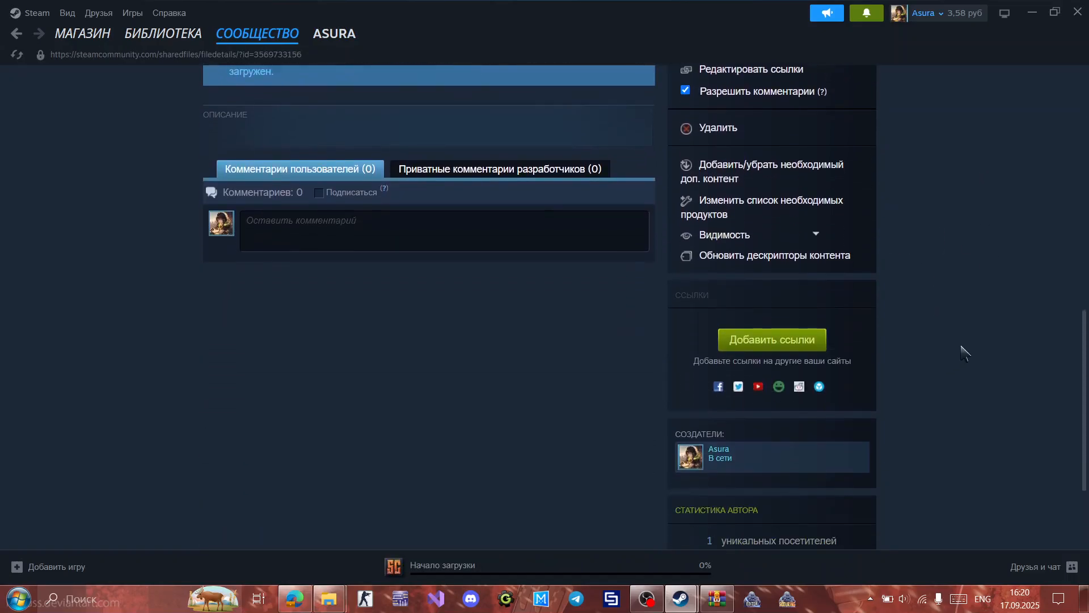
scroll(963, 353, "up", 12)
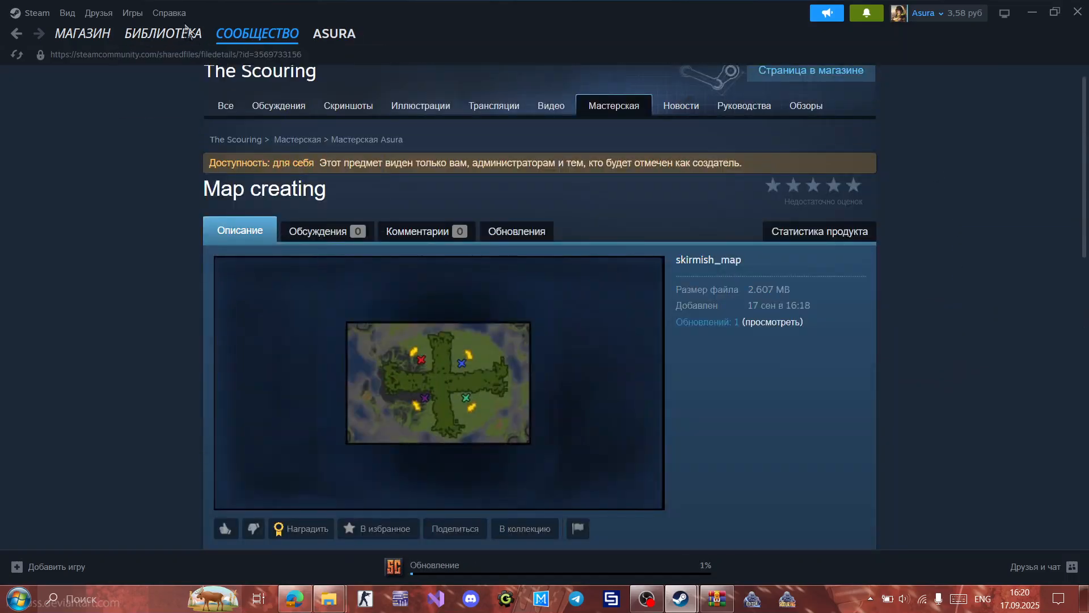
Step: Check the Steam downloads list and launch The Scouring from the library
left_click(180, 33)
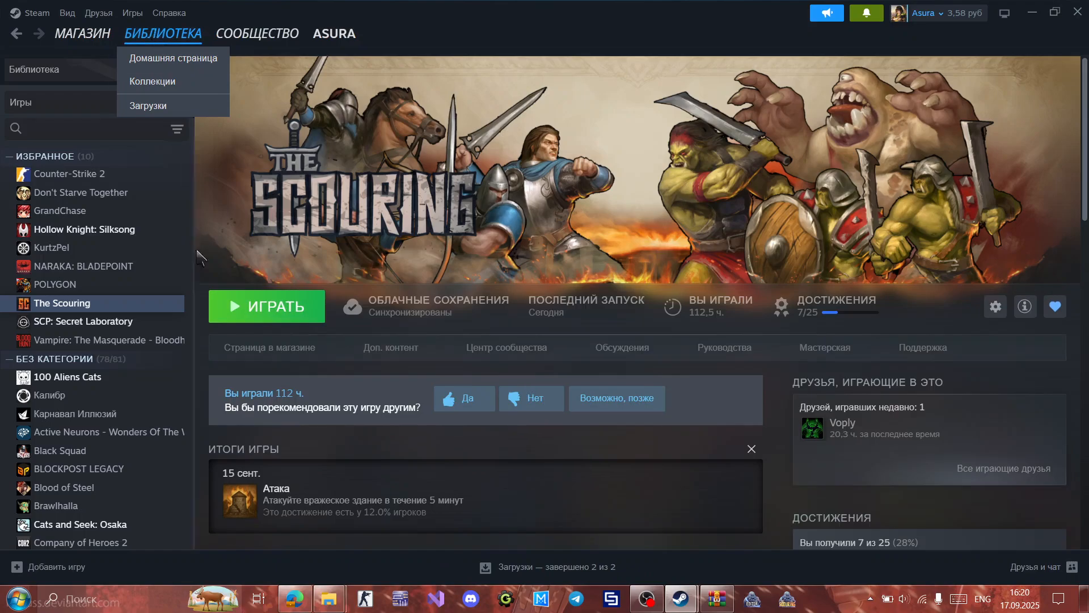
left_click(507, 567)
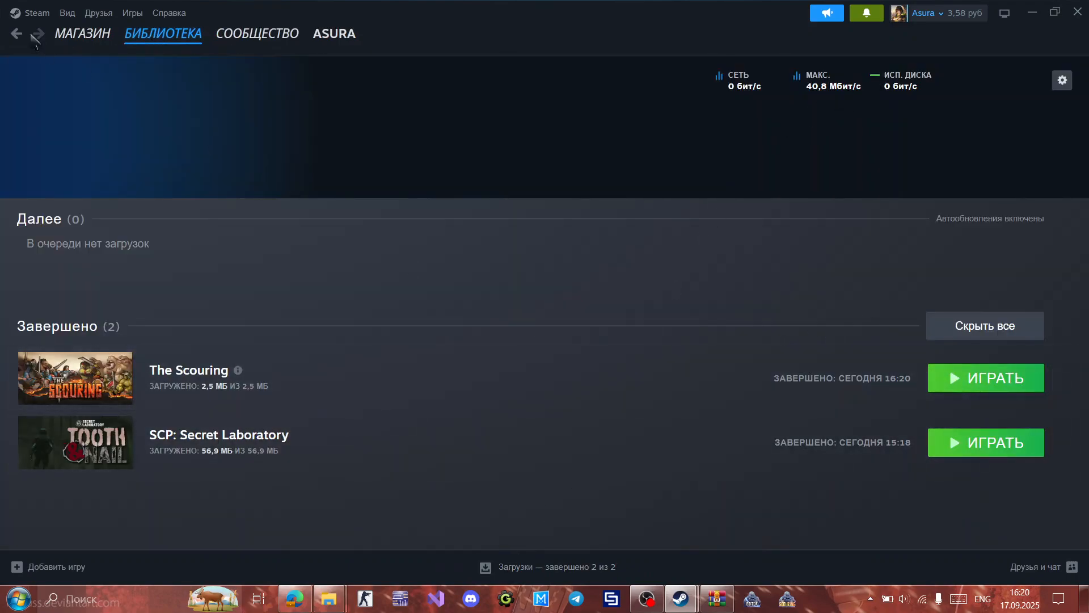
left_click(163, 33)
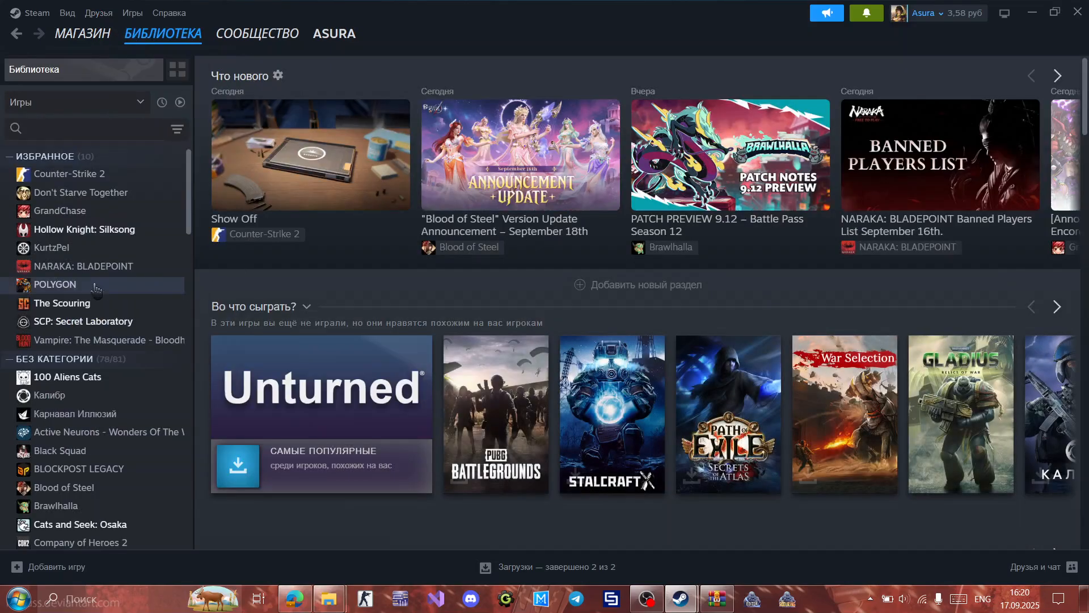
left_click(68, 303)
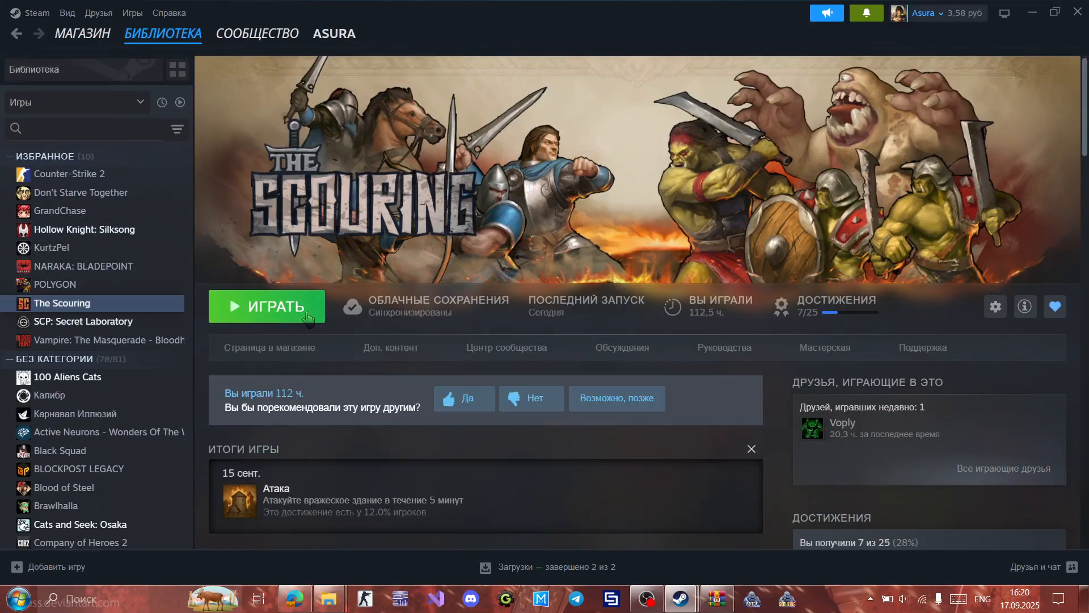
left_click(308, 317)
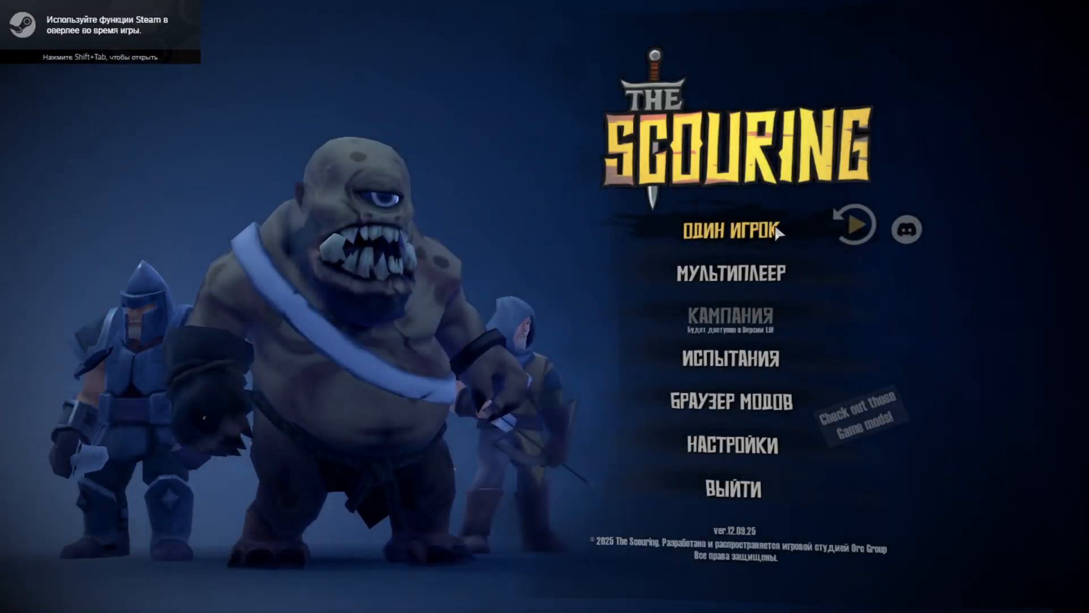
Step: Set up a single-player game on the "Guidess Map?" map from the Map creating mod
left_click(777, 232)
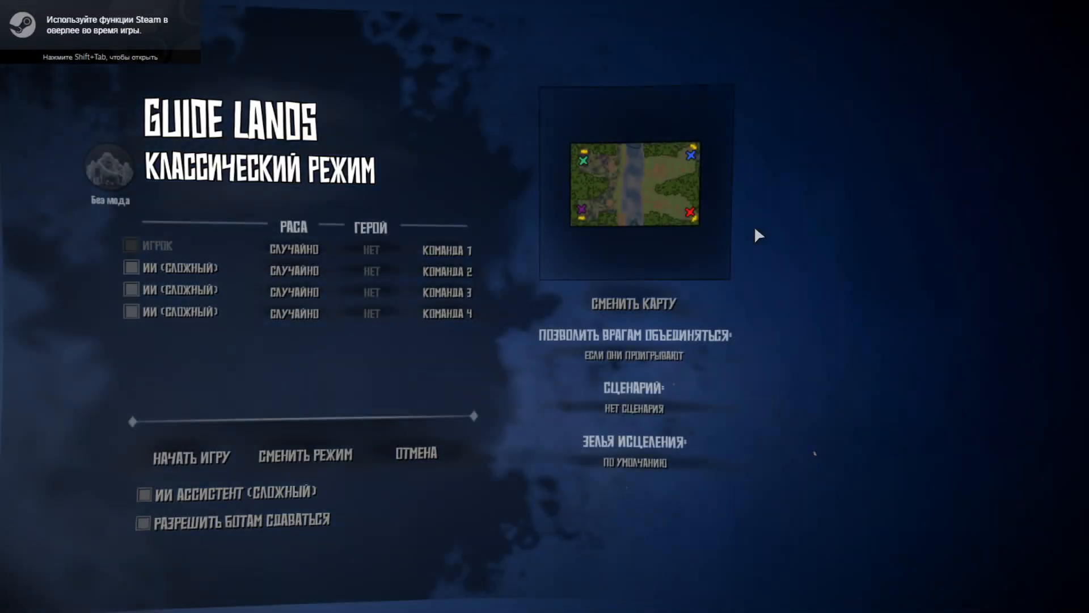
left_click(658, 306)
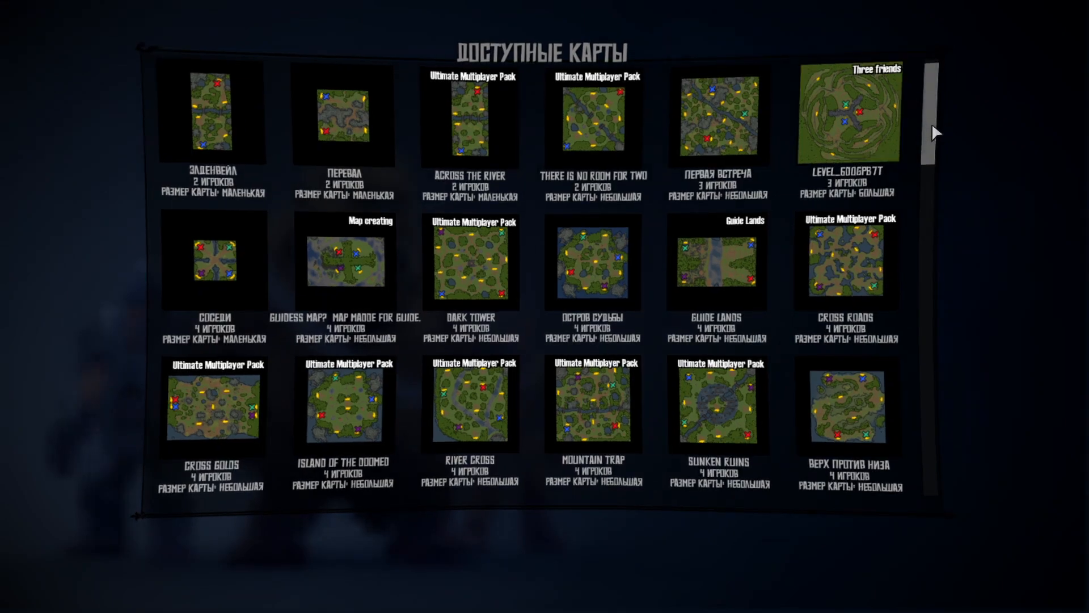
left_click_drag(932, 126, 933, 142)
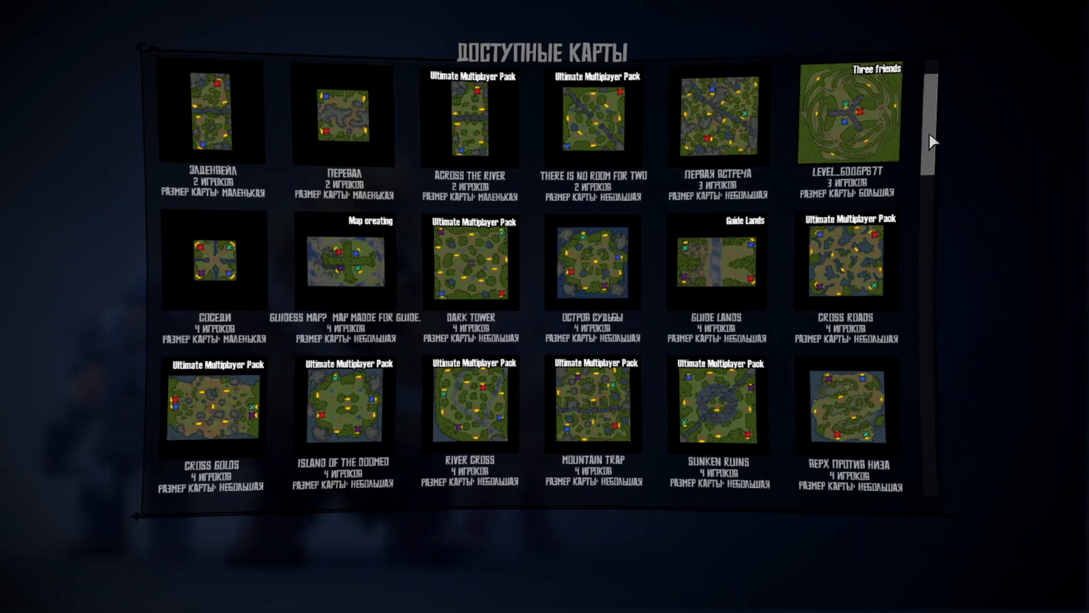
left_click(349, 255)
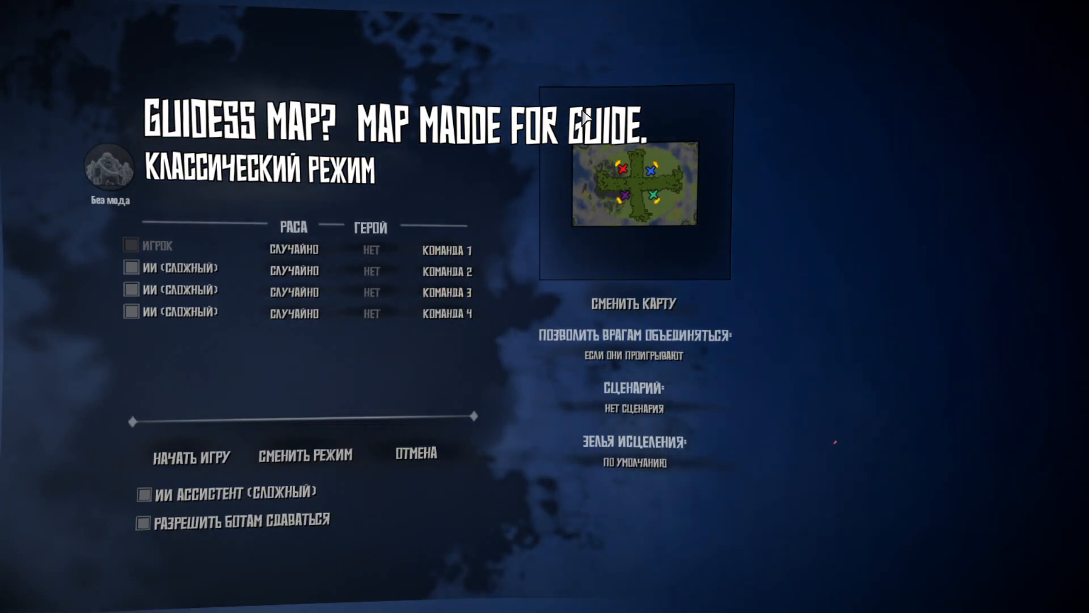
Step: Leave the game setup, reopen it, and pick the Map creating mod's map again
left_click(408, 449)
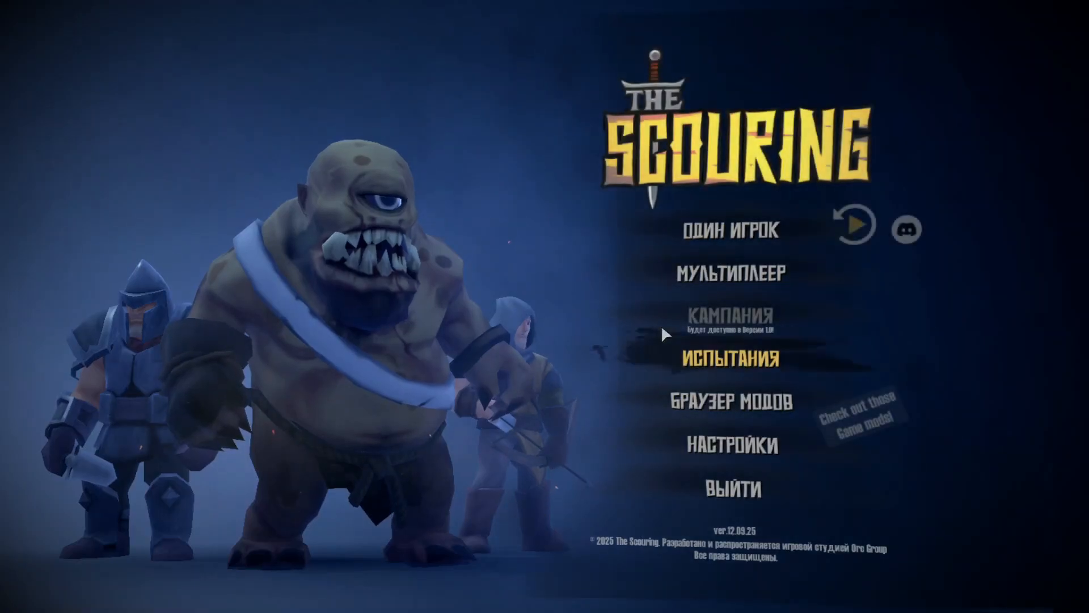
left_click(727, 229)
left_click(627, 309)
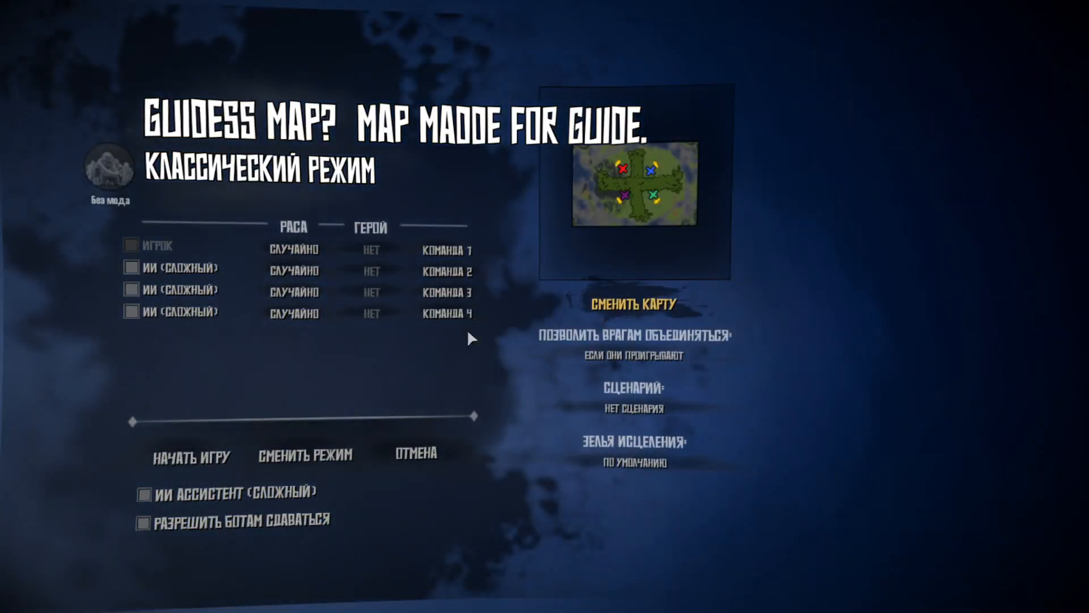
left_click(344, 261)
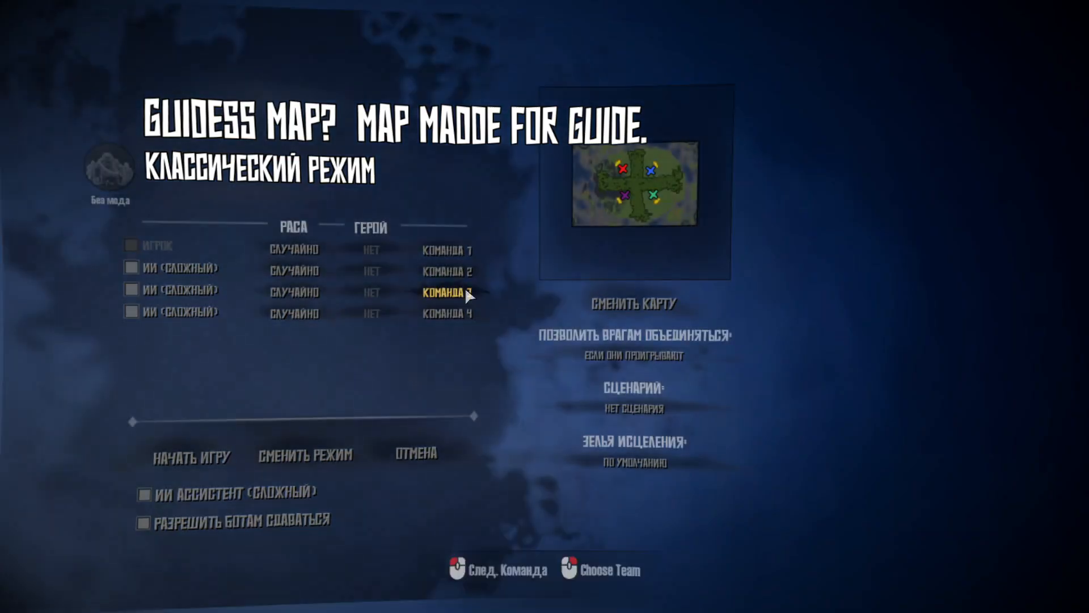
Step: Choose the Map creating mod's map from the available maps and start the match in classic mode
left_click(627, 303)
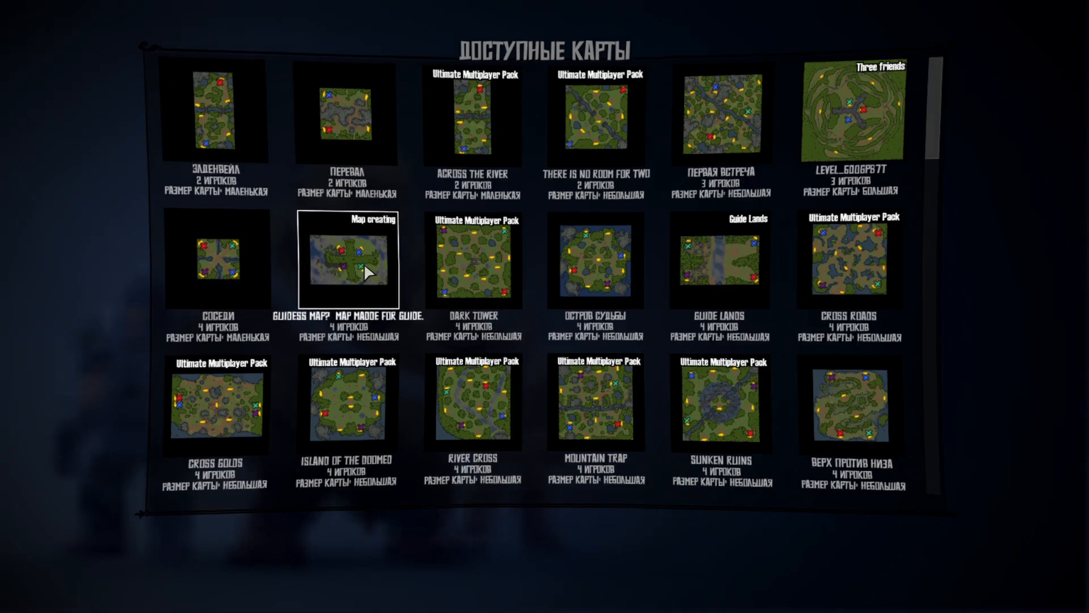
left_click(363, 263)
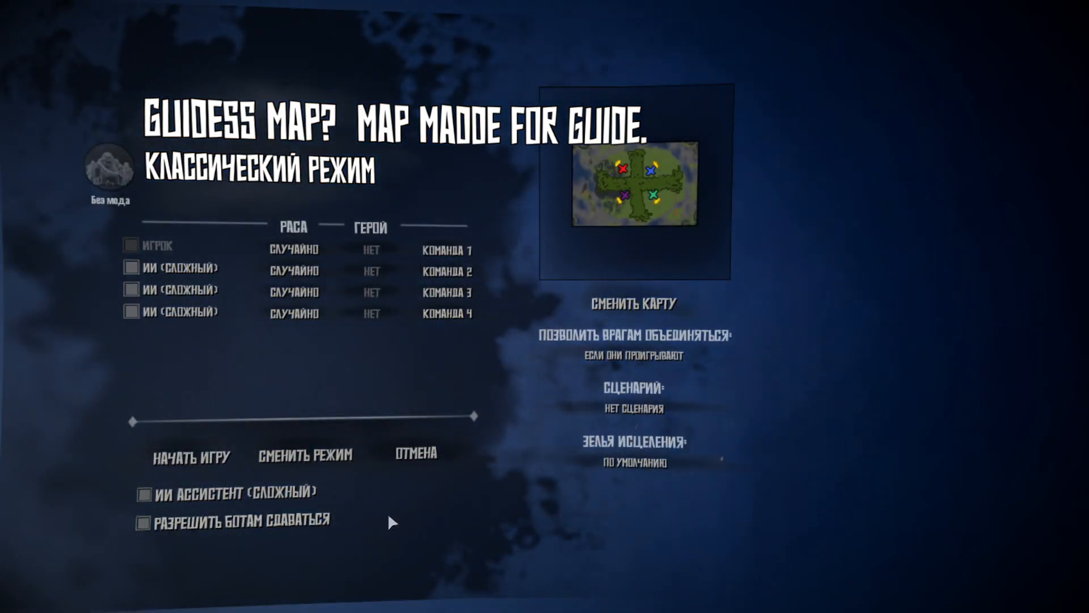
left_click(171, 460)
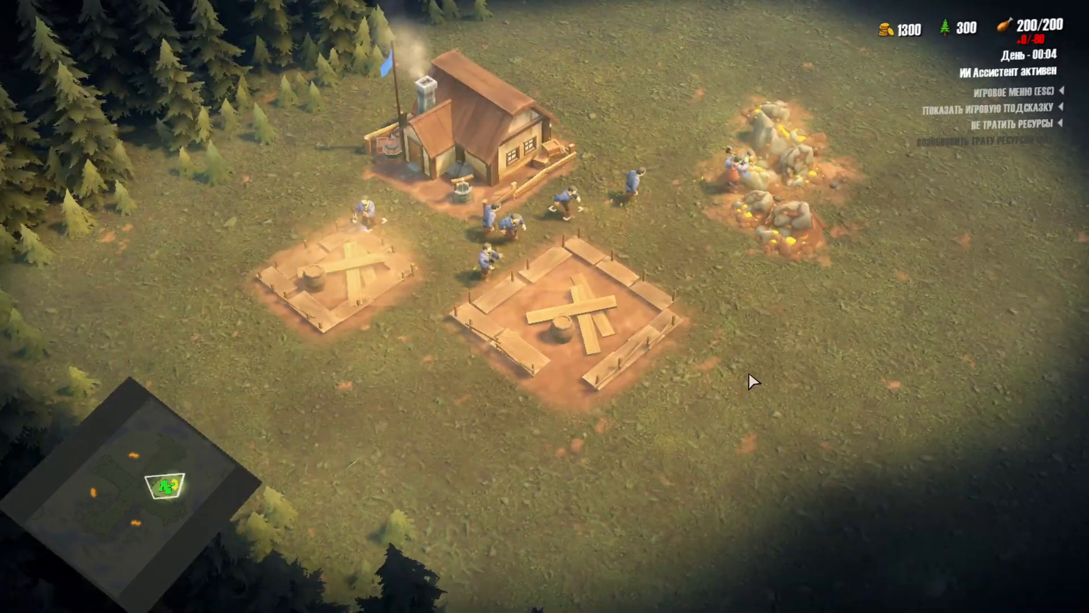
Step: Check the screen recording in OBS and return to the running match
key("super")
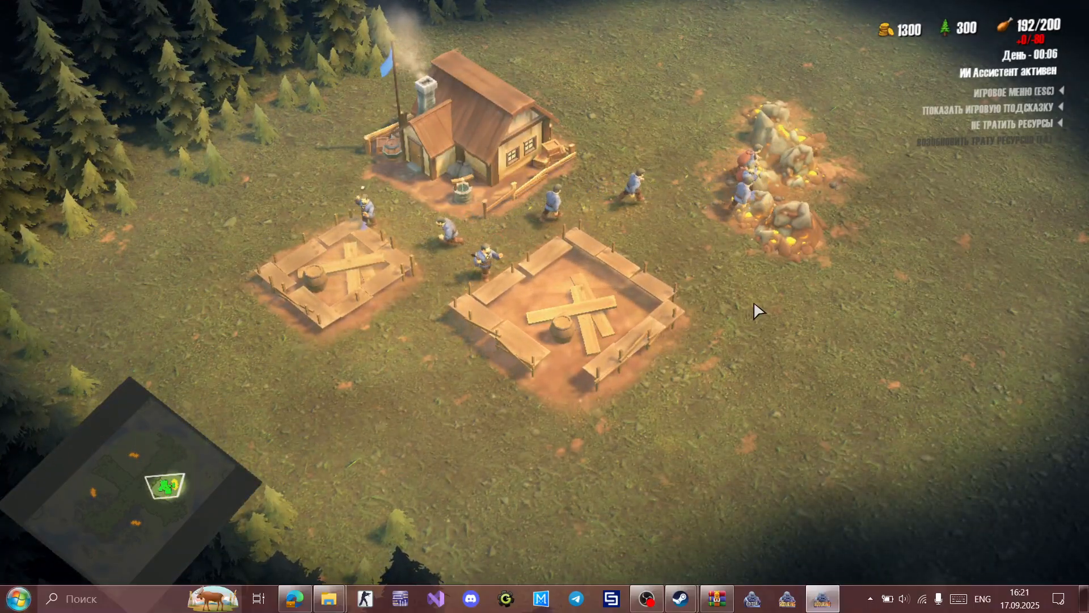
left_click(647, 599)
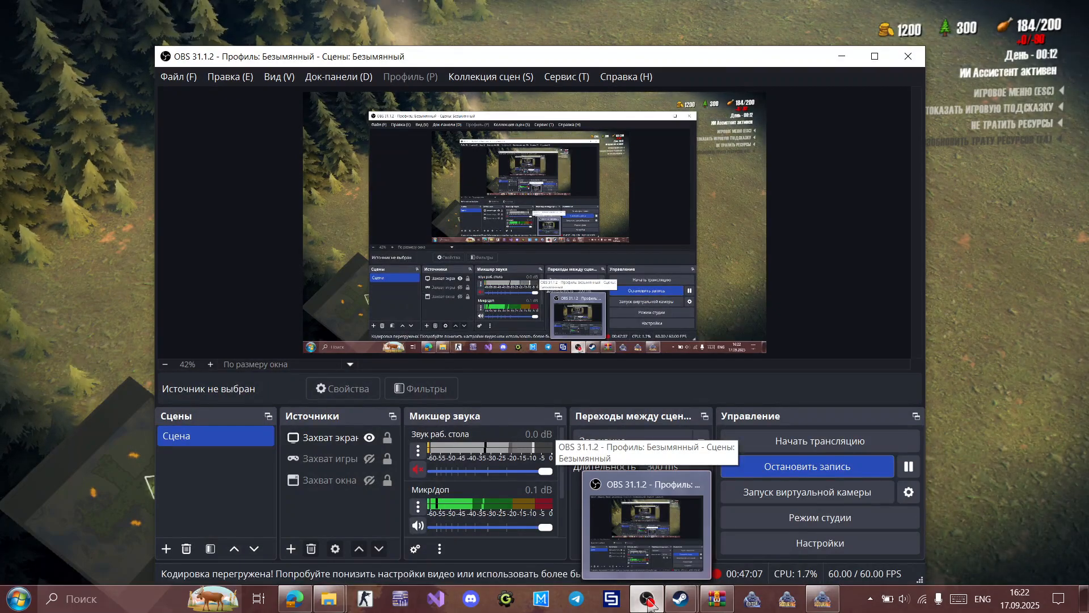
left_click(647, 599)
Step: Turn off the windowed full-screen mode in the game settings and apply the change
key("Escape")
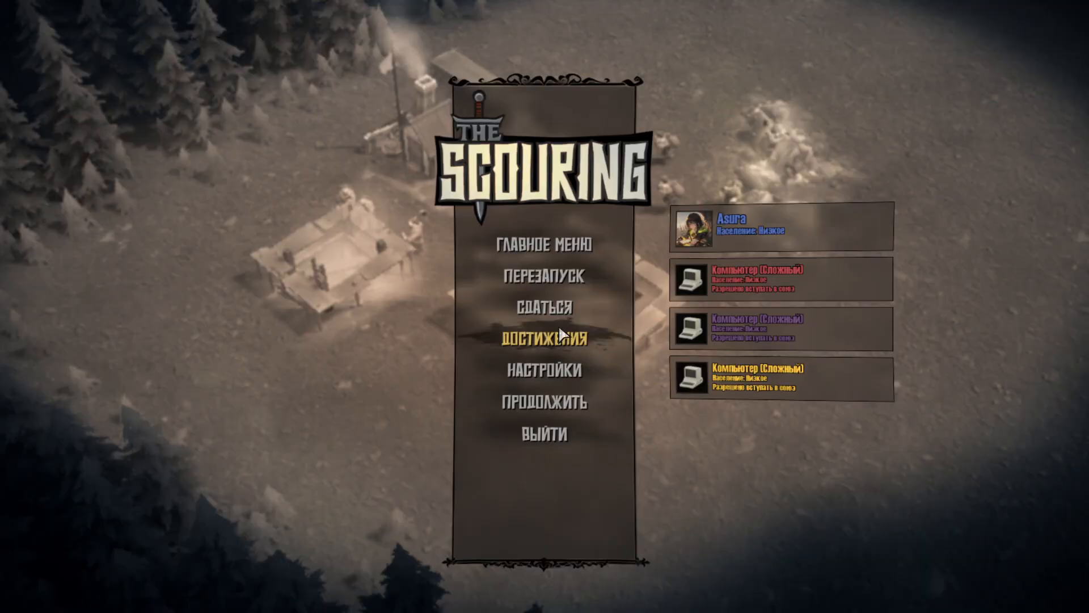
left_click(537, 370)
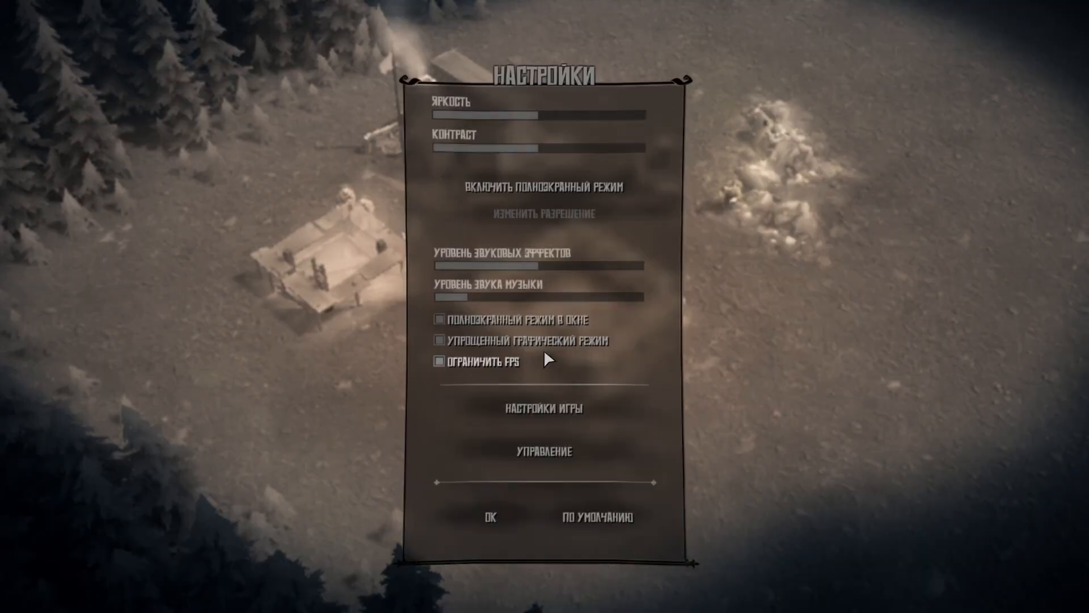
left_click(505, 316)
left_click(497, 511)
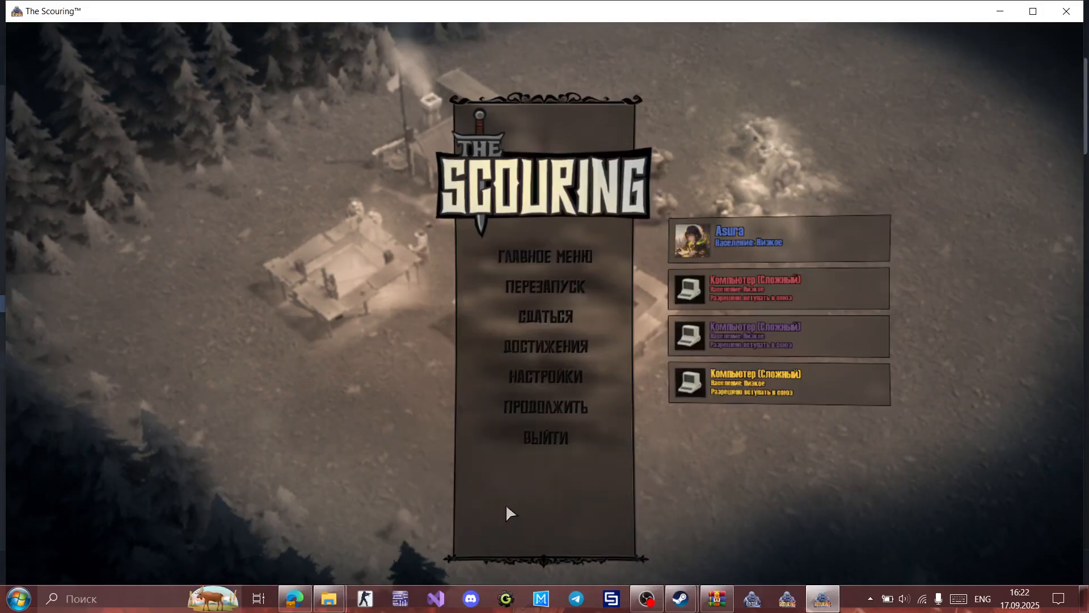
Step: Check the screen recording in OBS, return to the game, and leave the running match for the main menu
left_click(657, 601)
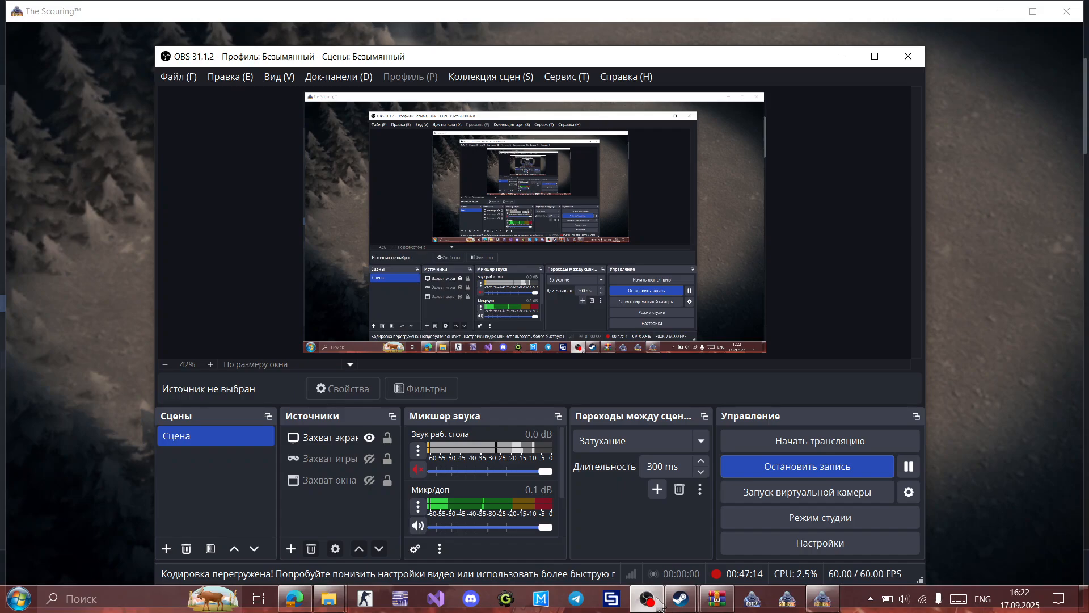
left_click(993, 274)
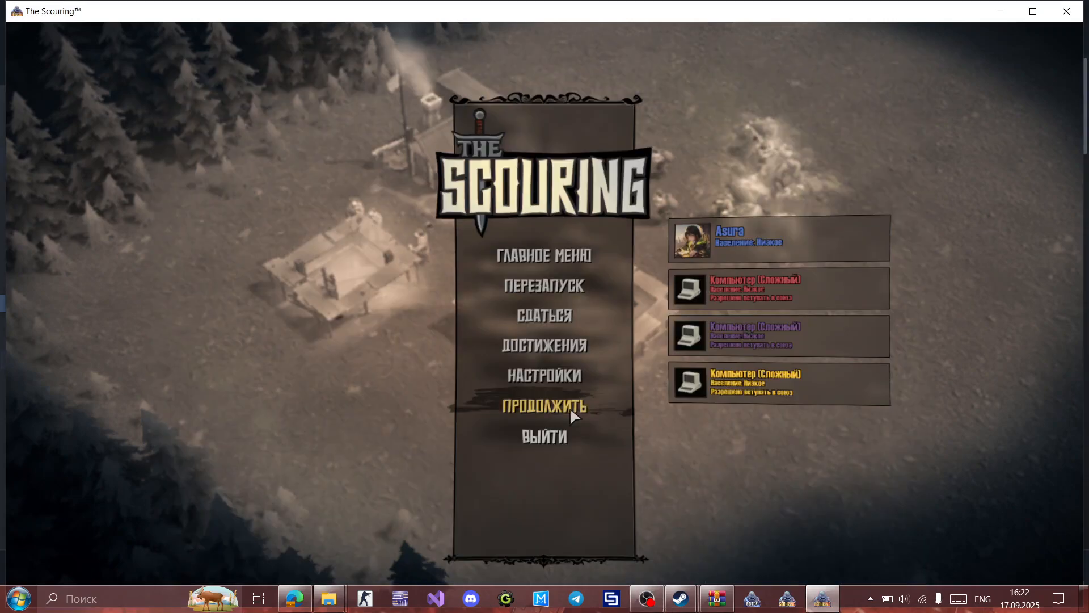
left_click(552, 257)
left_click(489, 333)
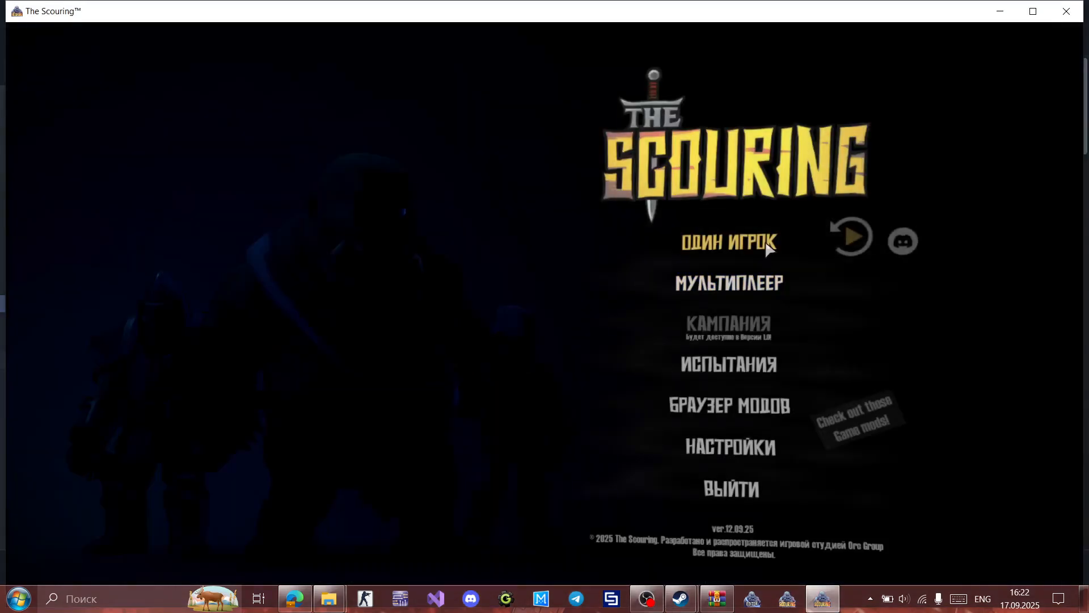
Step: Start a single-player classic match on the Map creating mod's four-player map with the AI assistant enabled and dismiss the mode introduction
left_click(766, 247)
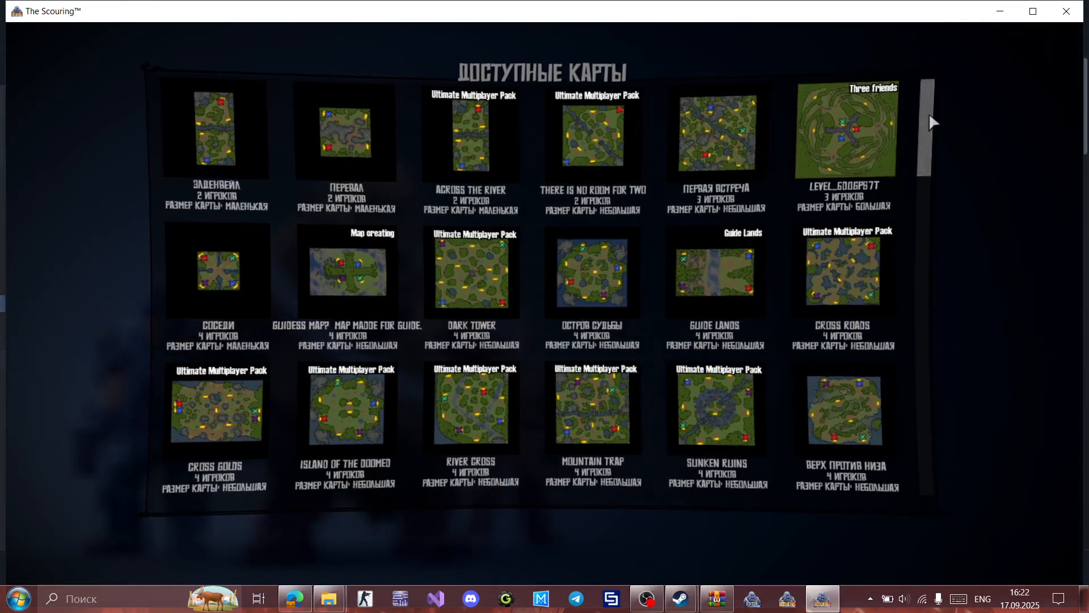
left_click_drag(930, 121, 906, 148)
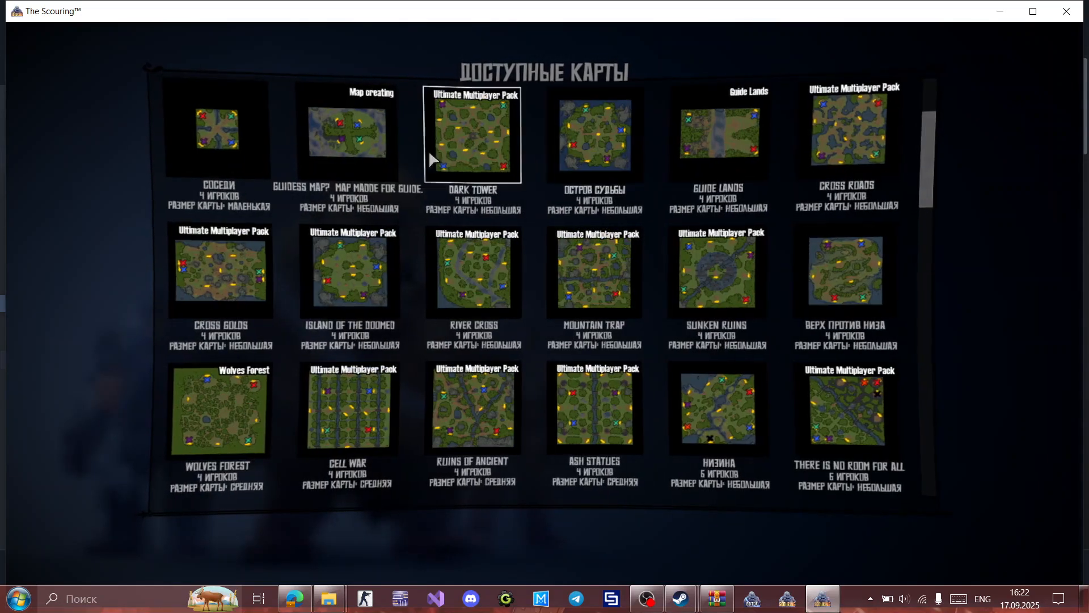
left_click(348, 147)
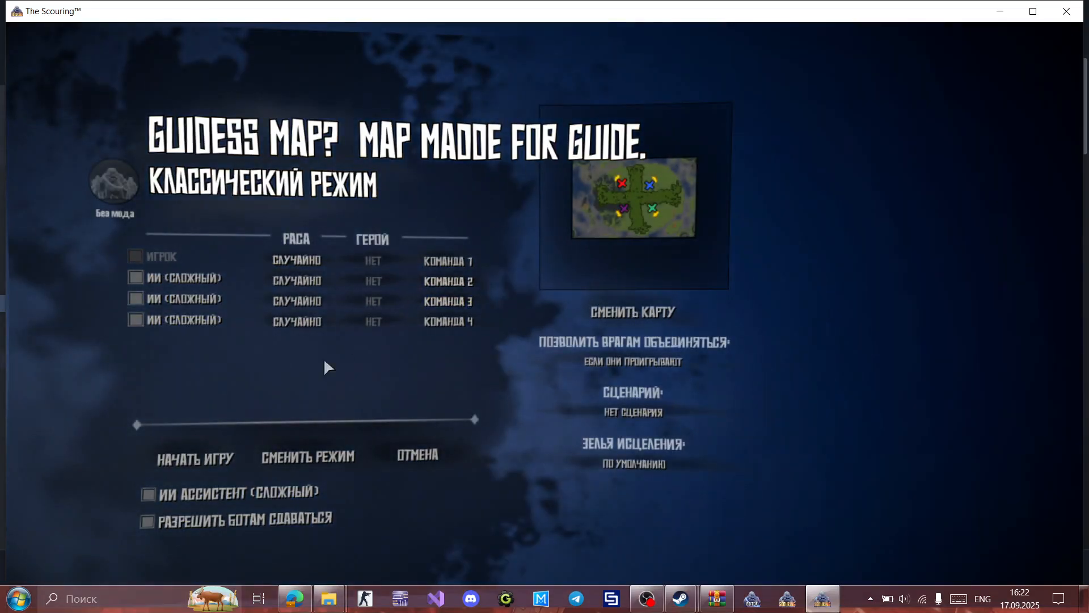
left_click(215, 455)
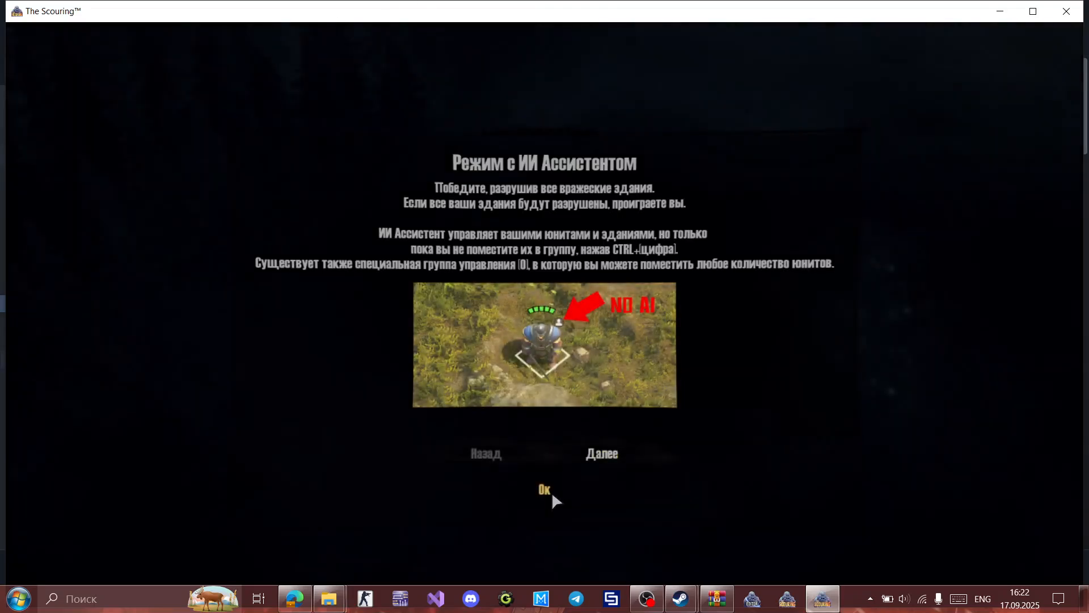
left_click(552, 491)
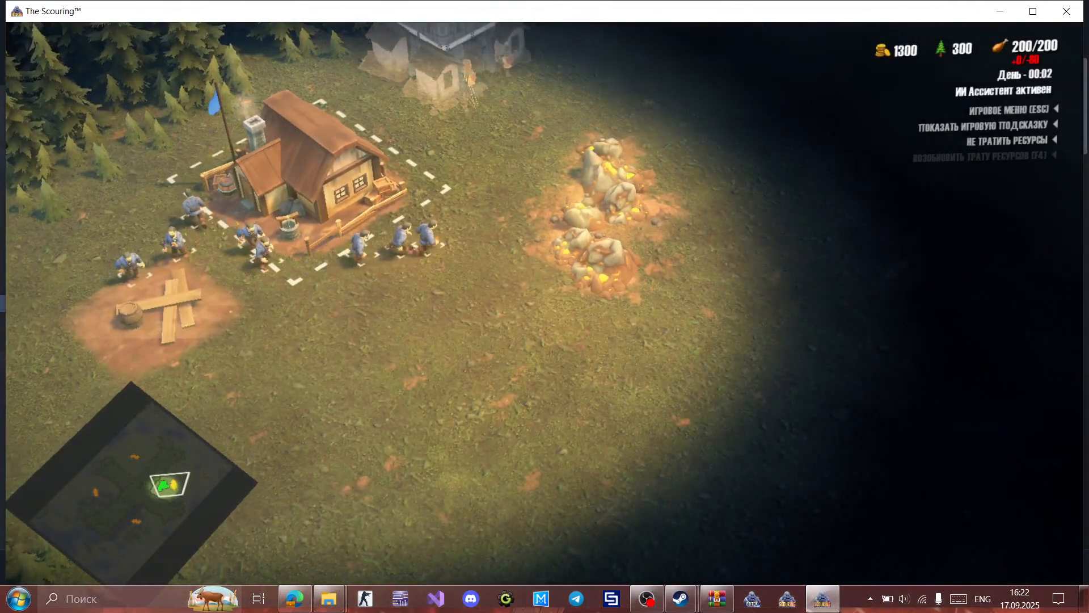